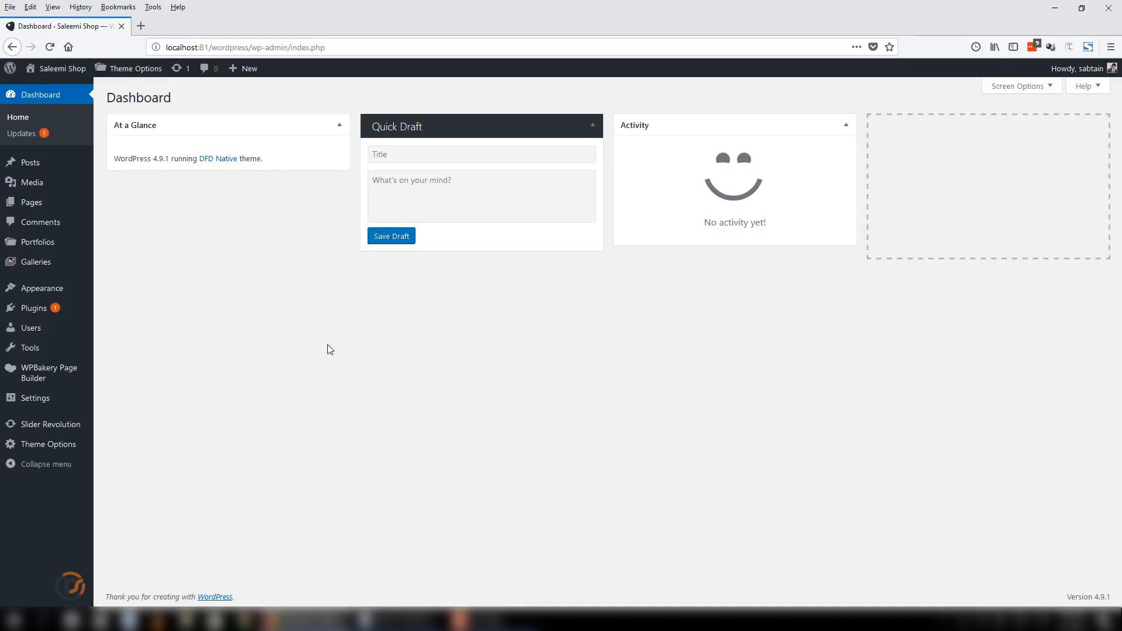
Open the daraz.pk shopping site in a new browser tab
{"action": "left_click", "coordinate": [144, 27]}
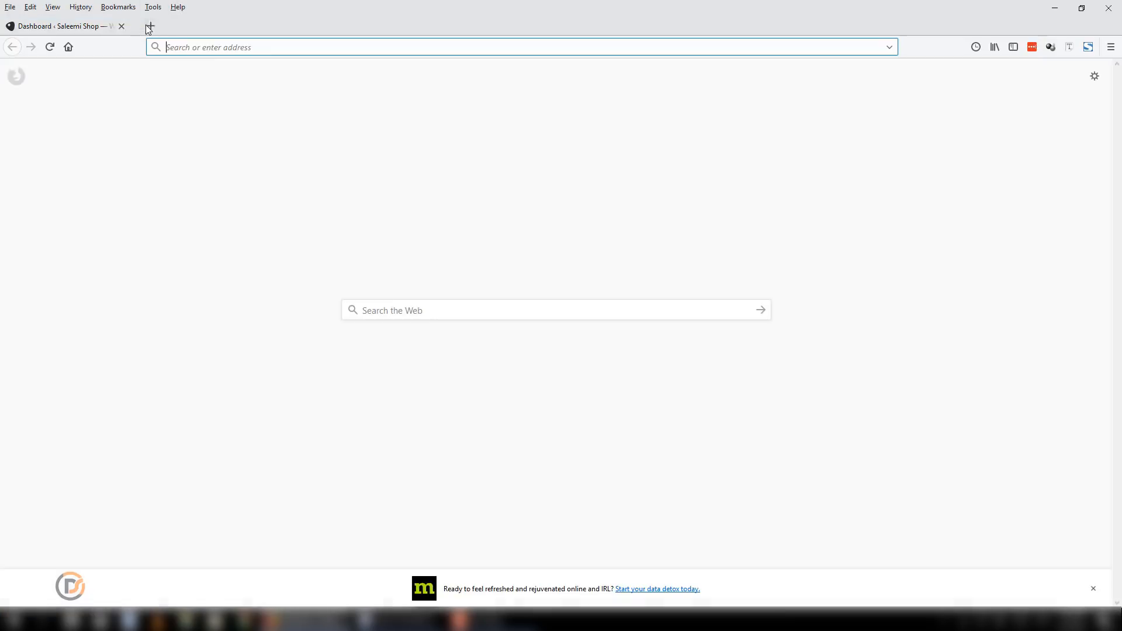
{"action": "type", "text": "daraz.pk"}
{"action": "key", "text": "Return"}
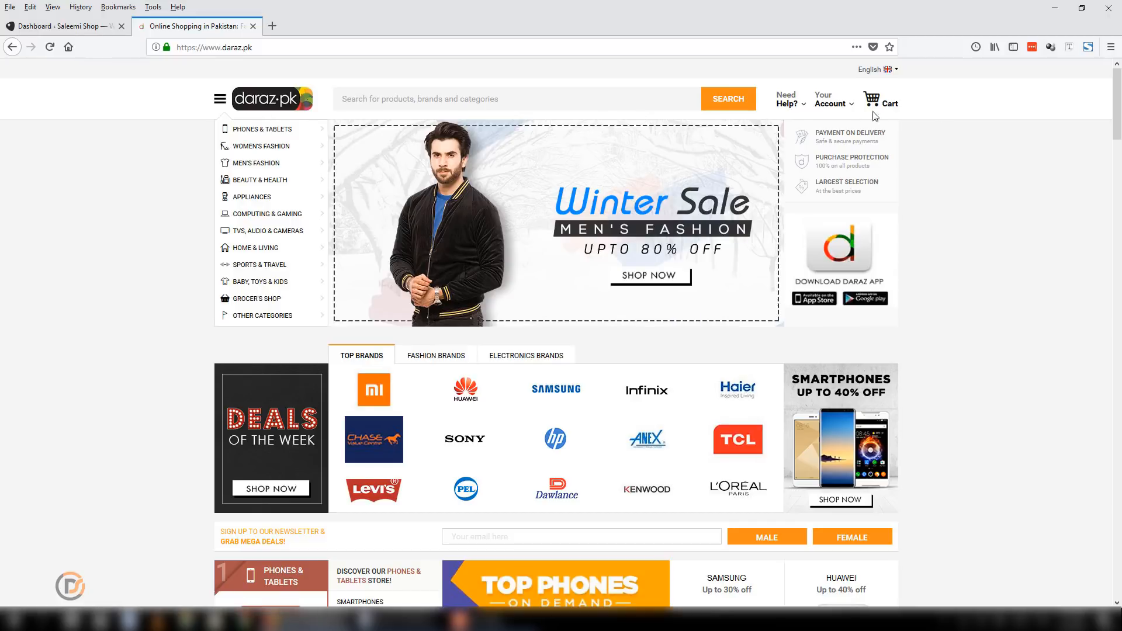
{"action": "left_click_drag", "start_coordinate": [1121, 134], "coordinate": [1121, 103]}
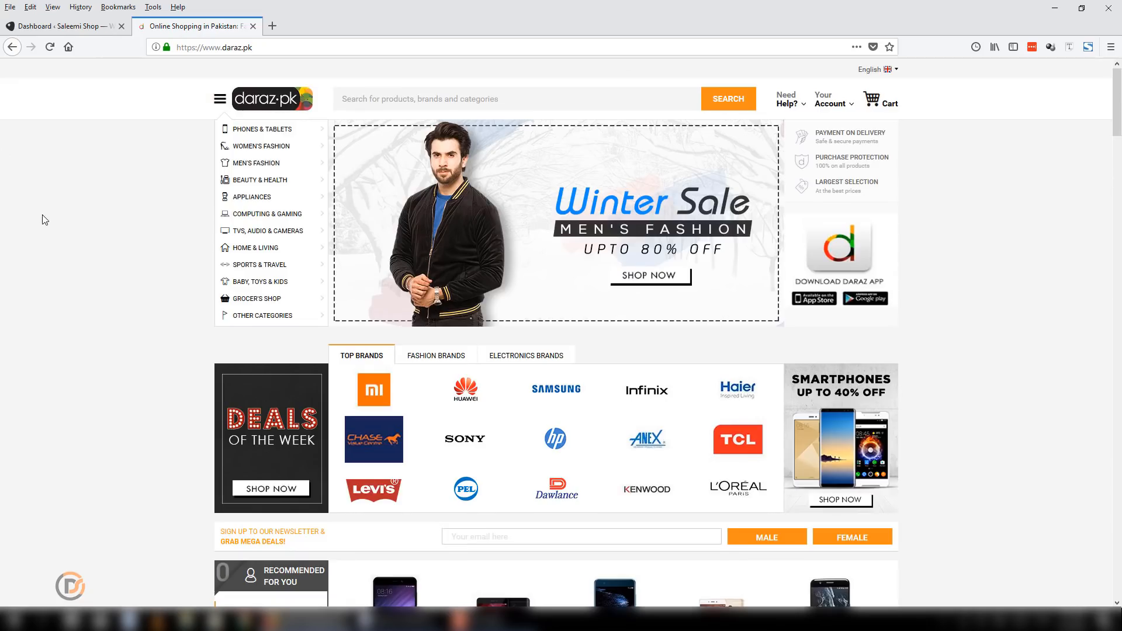
Browse the Daraz category submenus, including Women's Fashion, Beauty & Health, and Phones & Tablets
{"action": "mouse_move", "coordinate": [255, 147]}
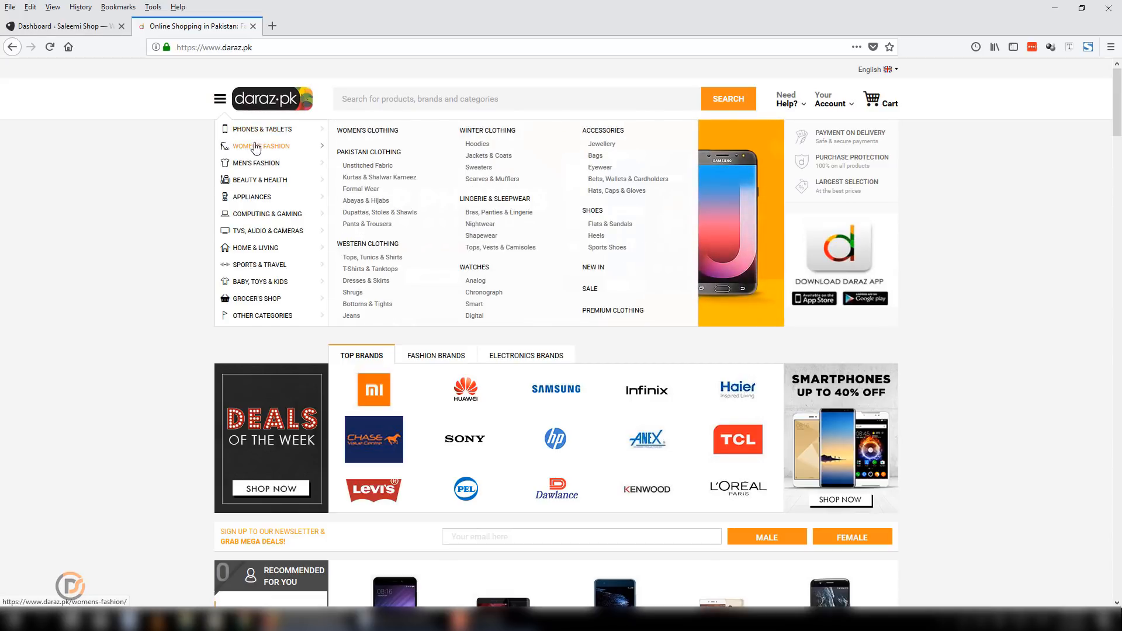
{"action": "mouse_move", "coordinate": [256, 168]}
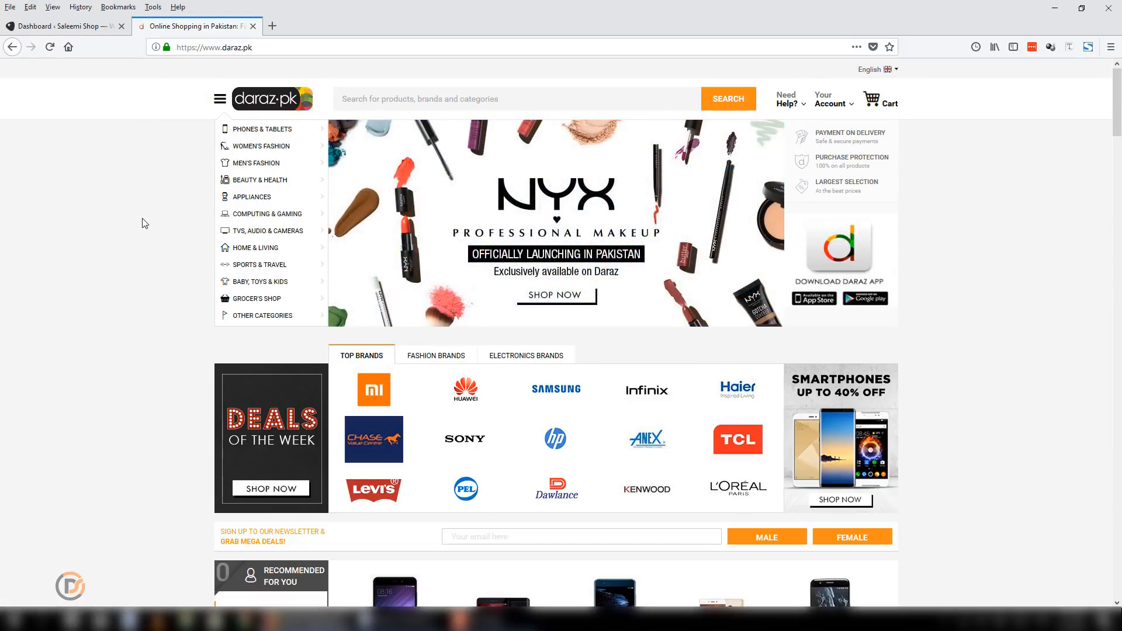
{"action": "mouse_move", "coordinate": [232, 134]}
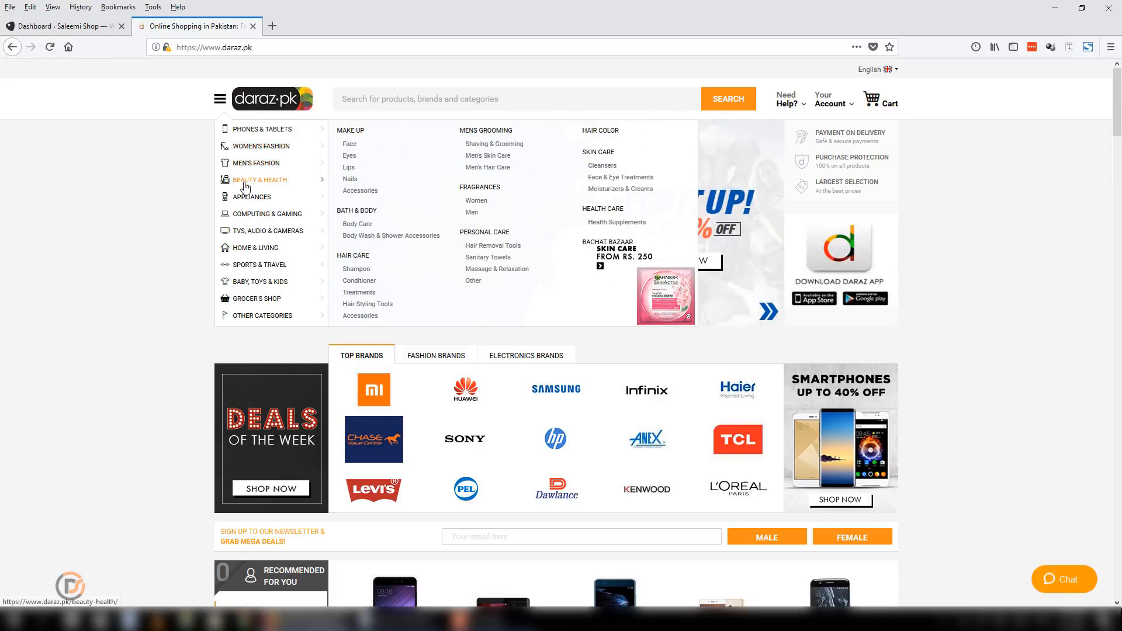
{"action": "mouse_move", "coordinate": [255, 236]}
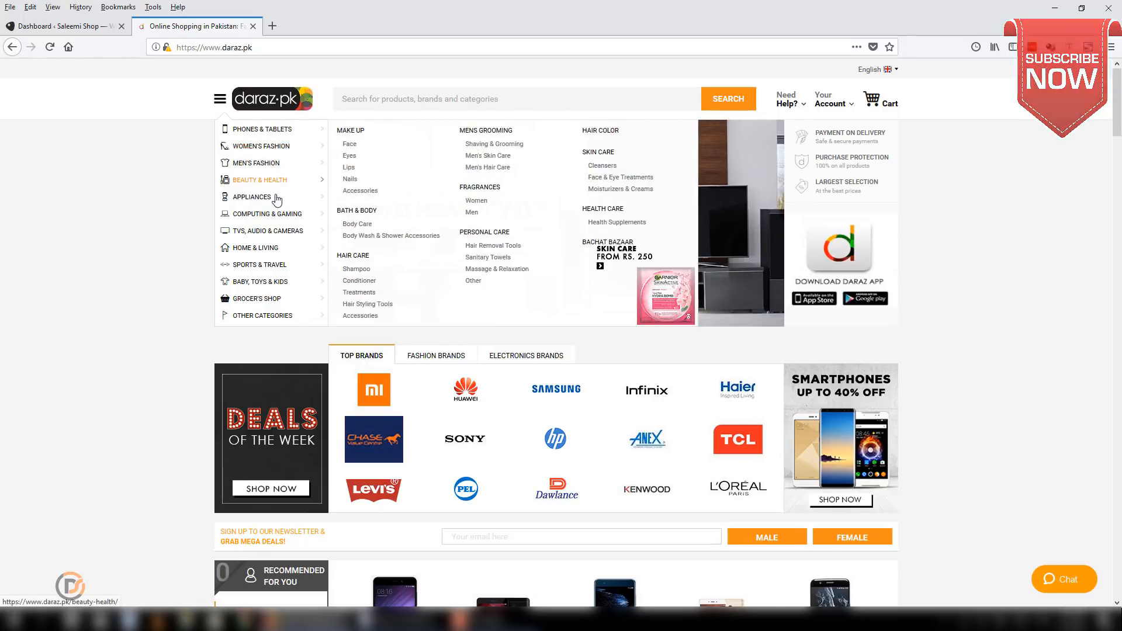
{"action": "mouse_move", "coordinate": [274, 205]}
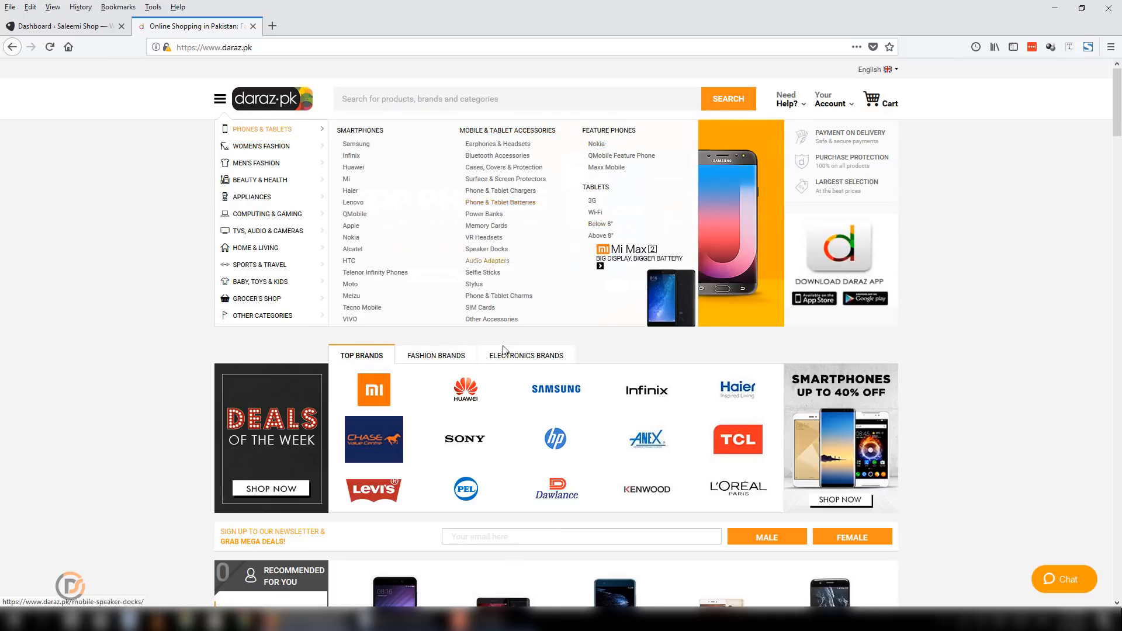
Open the grey Mi Redmi 4A from the recommended products, highlight its title, and decline the deal alerts
{"action": "scroll", "coordinate": [1070, 294], "scroll_direction": "down", "scroll_amount": 2}
{"action": "scroll", "coordinate": [1070, 295], "scroll_direction": "down", "scroll_amount": 2}
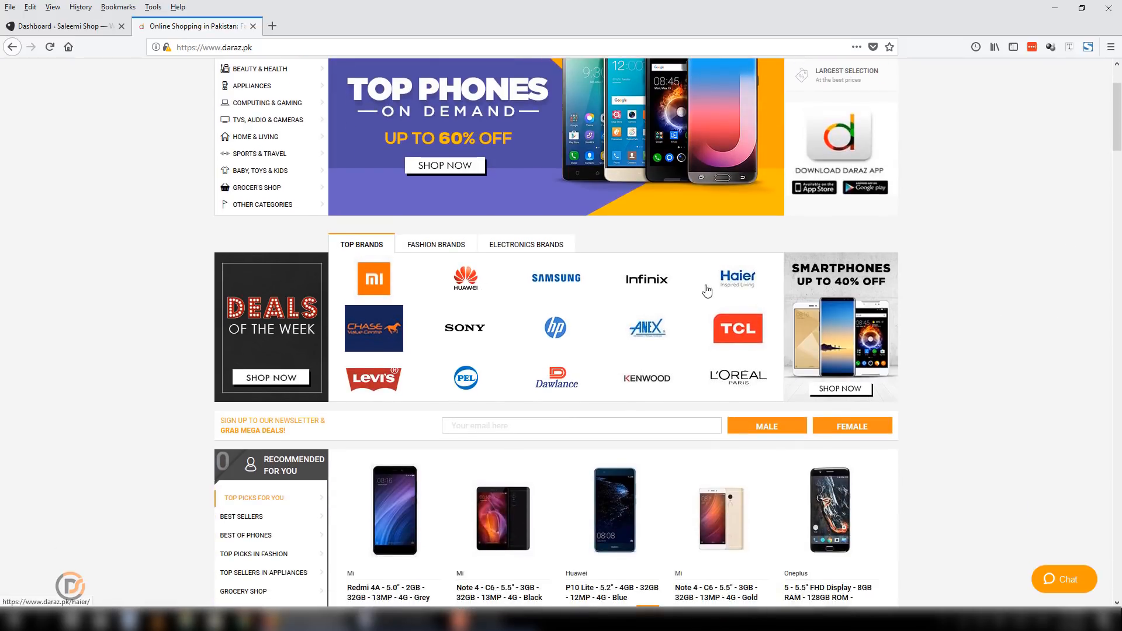
{"action": "scroll", "coordinate": [706, 288], "scroll_direction": "down", "scroll_amount": 2}
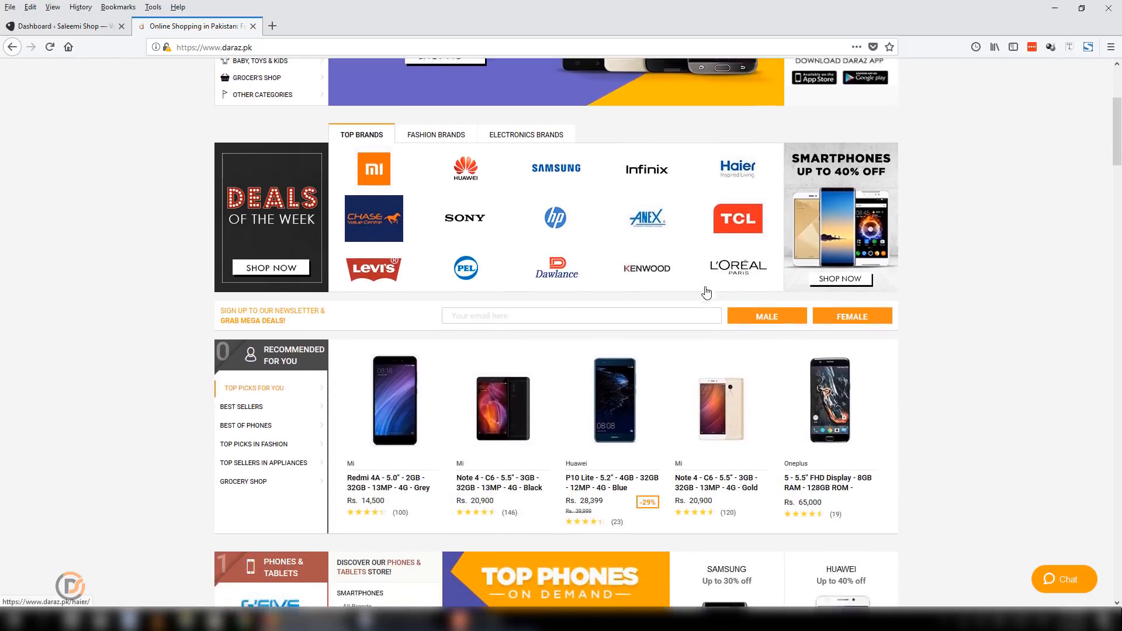
{"action": "left_click", "coordinate": [400, 390]}
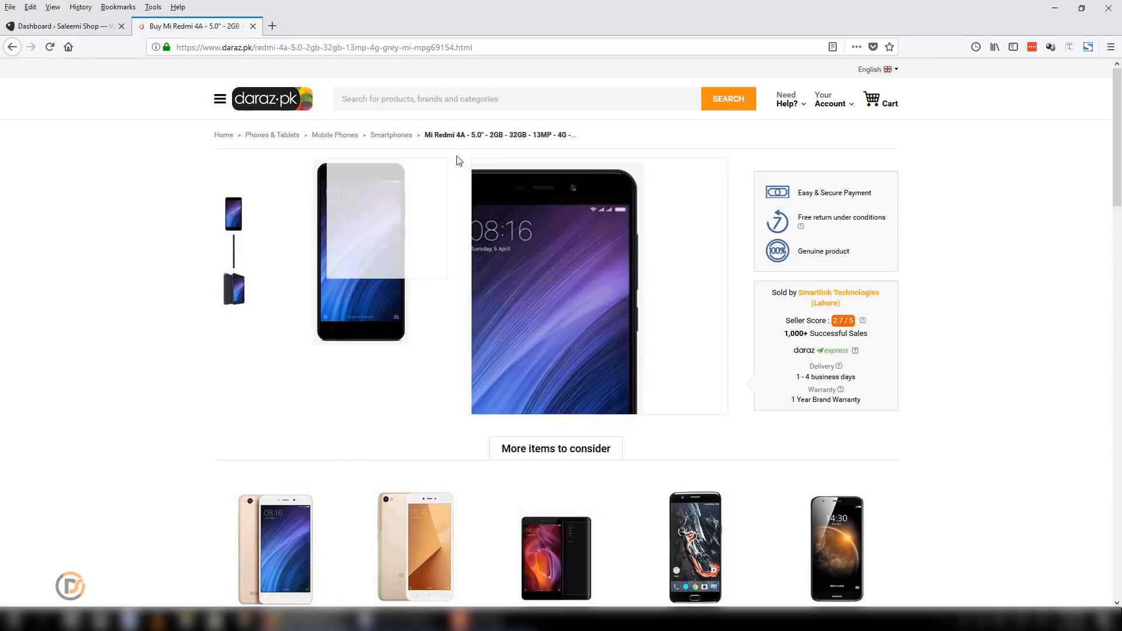
{"action": "left_click_drag", "start_coordinate": [590, 194], "coordinate": [470, 180]}
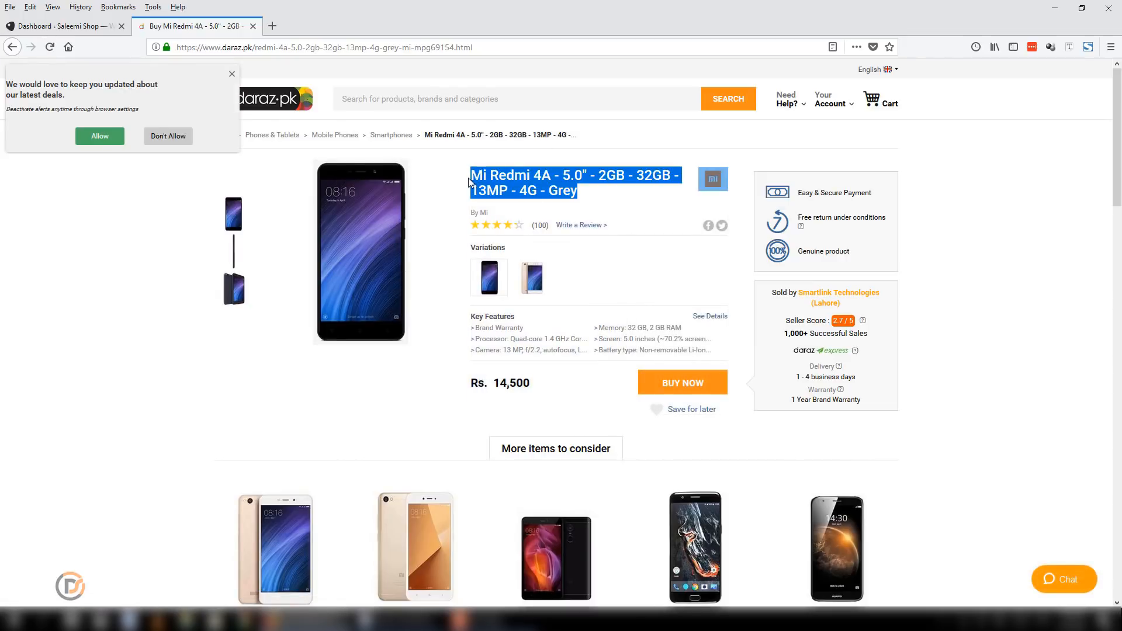
{"action": "left_click", "coordinate": [176, 136]}
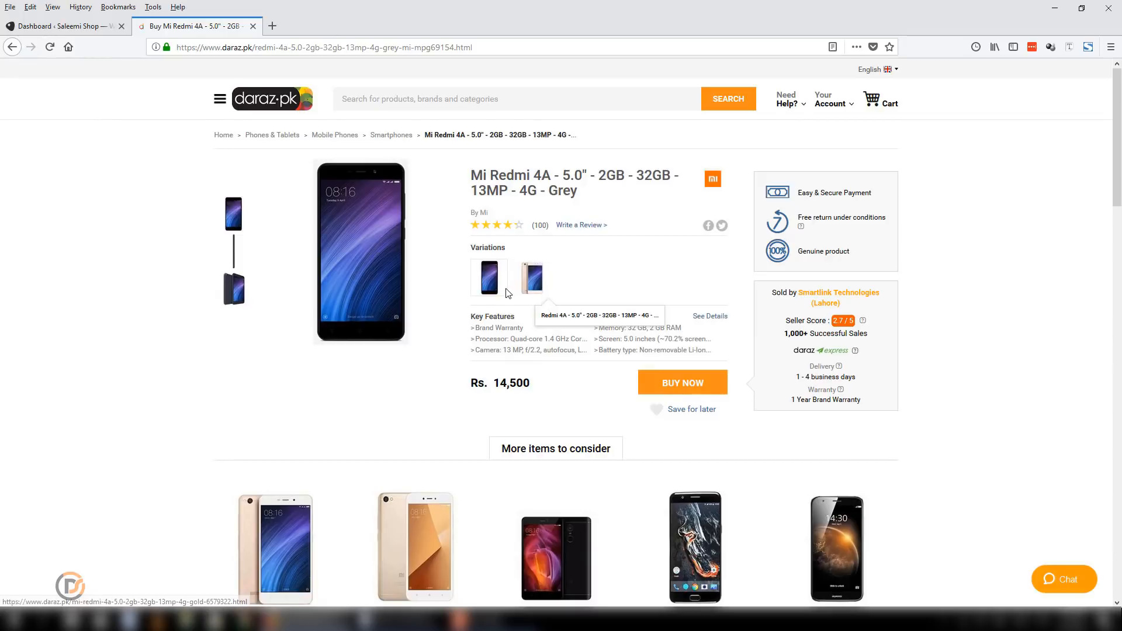
Switch the Redmi 4A product page to the gold variation
{"action": "scroll", "coordinate": [494, 279], "scroll_direction": "down", "scroll_amount": 2}
{"action": "left_click", "coordinate": [540, 175]}
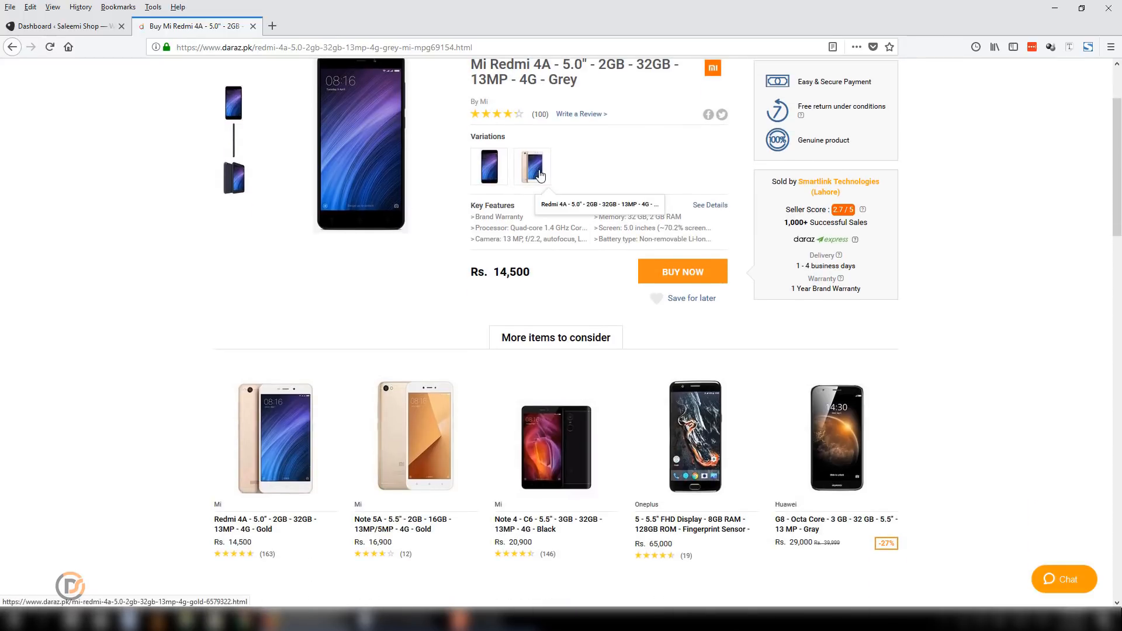
{"action": "left_click", "coordinate": [539, 179]}
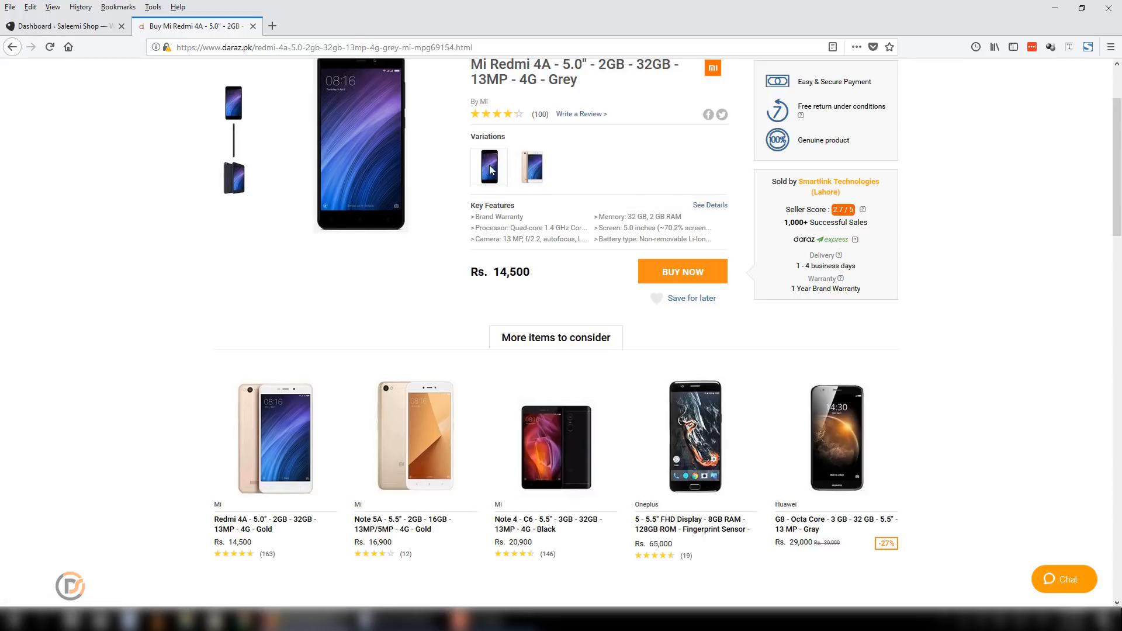
{"action": "left_click", "coordinate": [533, 168]}
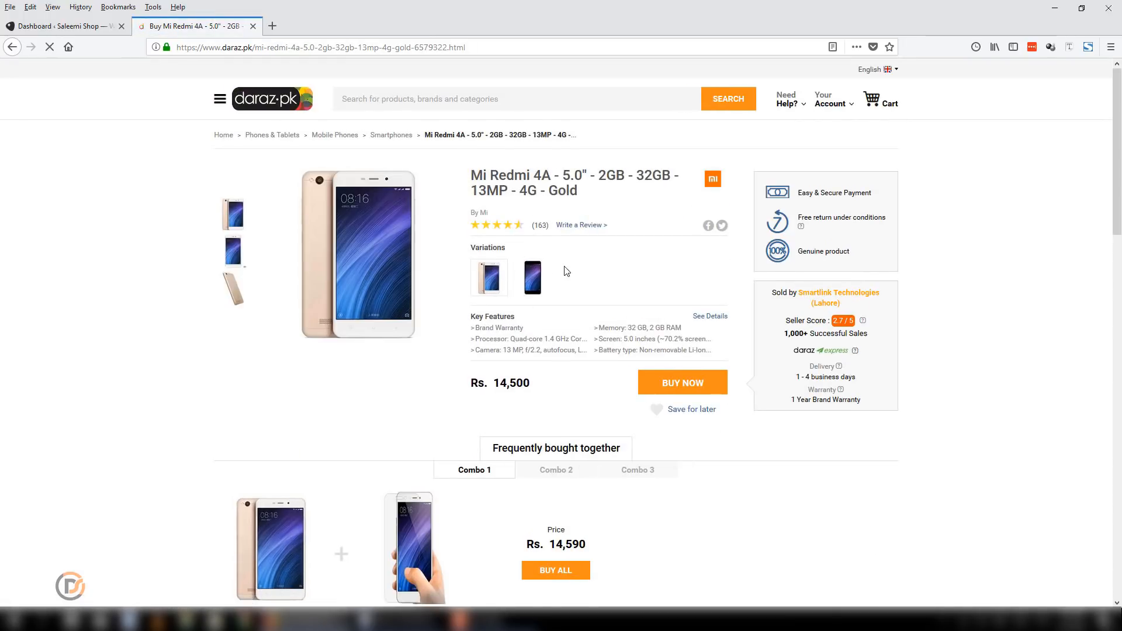
Examine the gold Redmi 4A's price and its customer reviews
{"action": "scroll", "coordinate": [508, 267], "scroll_direction": "down", "scroll_amount": 3}
{"action": "left_click_drag", "start_coordinate": [538, 273], "coordinate": [500, 273]}
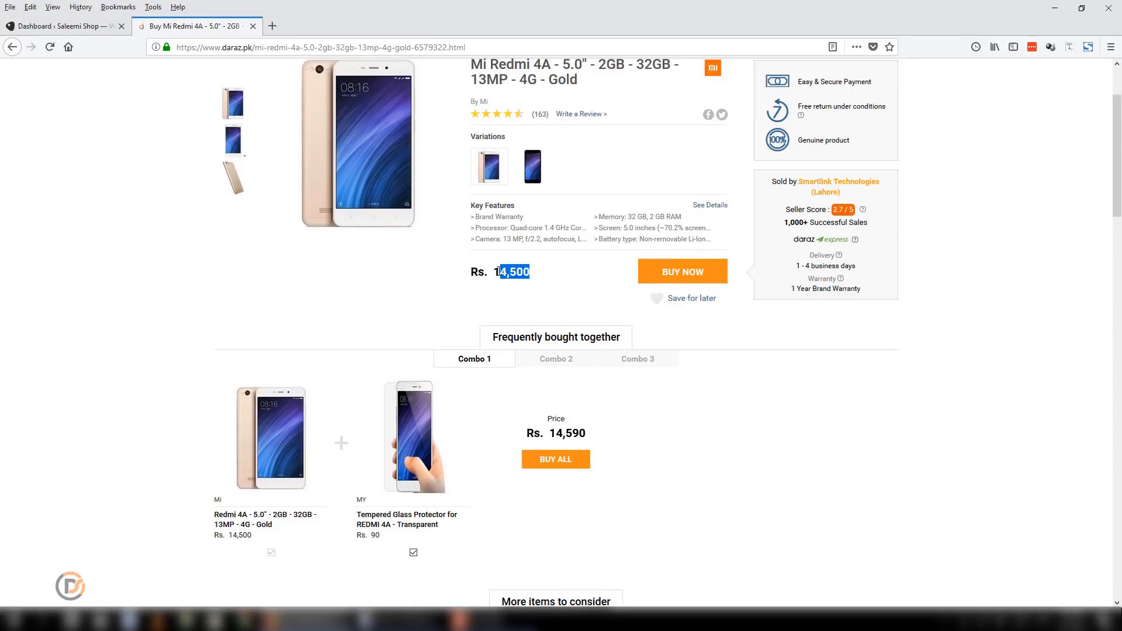
{"action": "scroll", "coordinate": [622, 361], "scroll_direction": "down", "scroll_amount": 15}
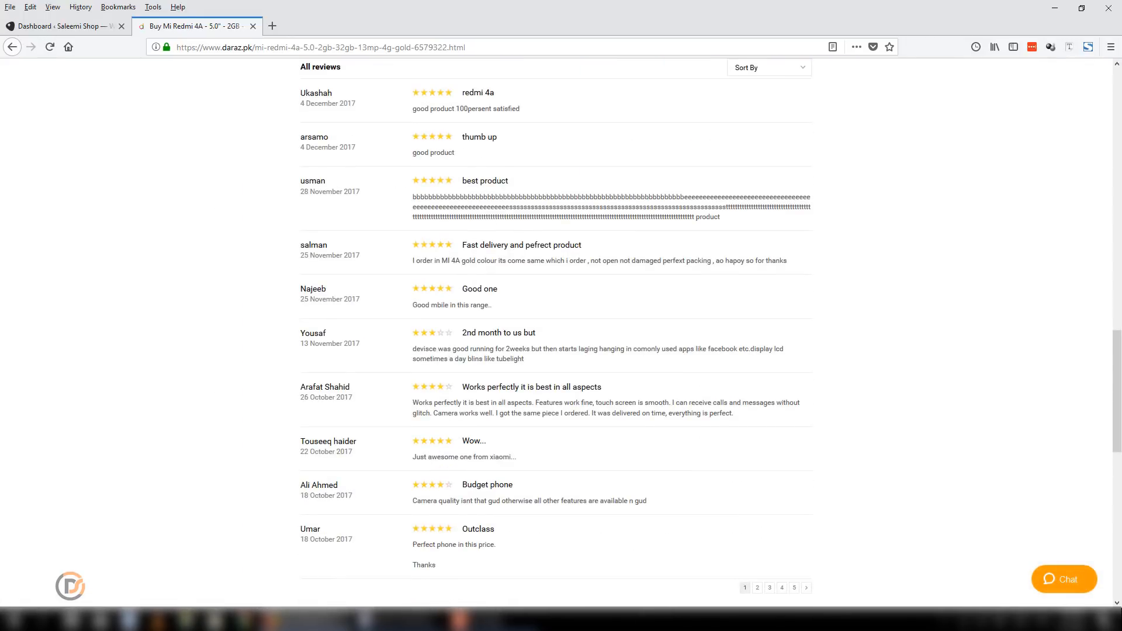
{"action": "left_click_drag", "start_coordinate": [1117, 439], "coordinate": [1116, 146]}
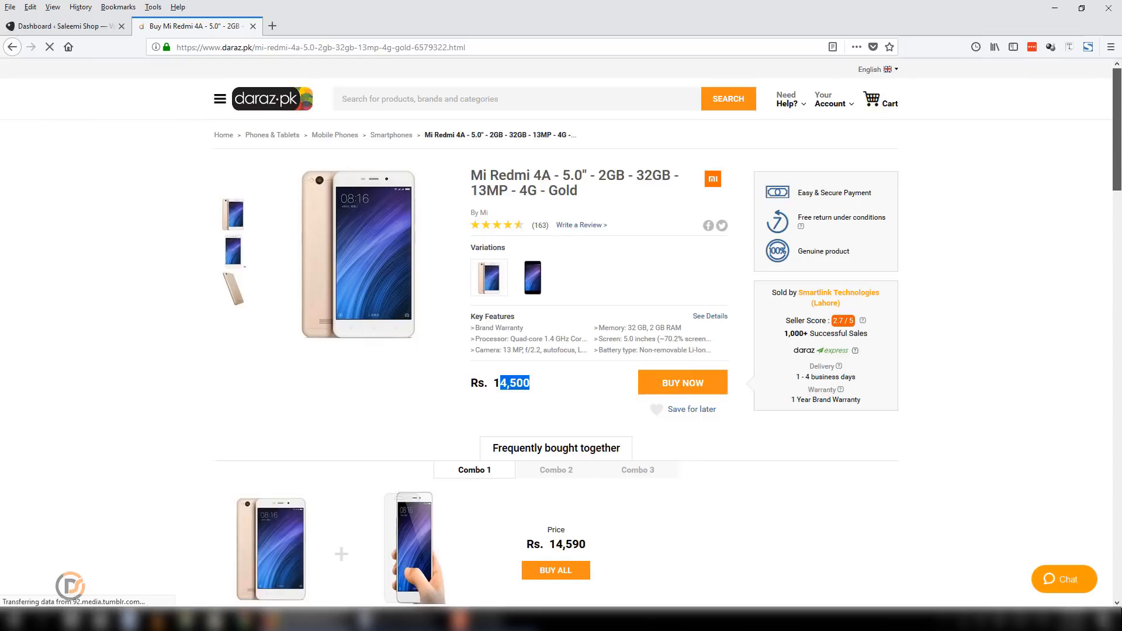
Return to the grey Redmi 4A page and look through its product description
{"action": "left_click", "coordinate": [13, 49]}
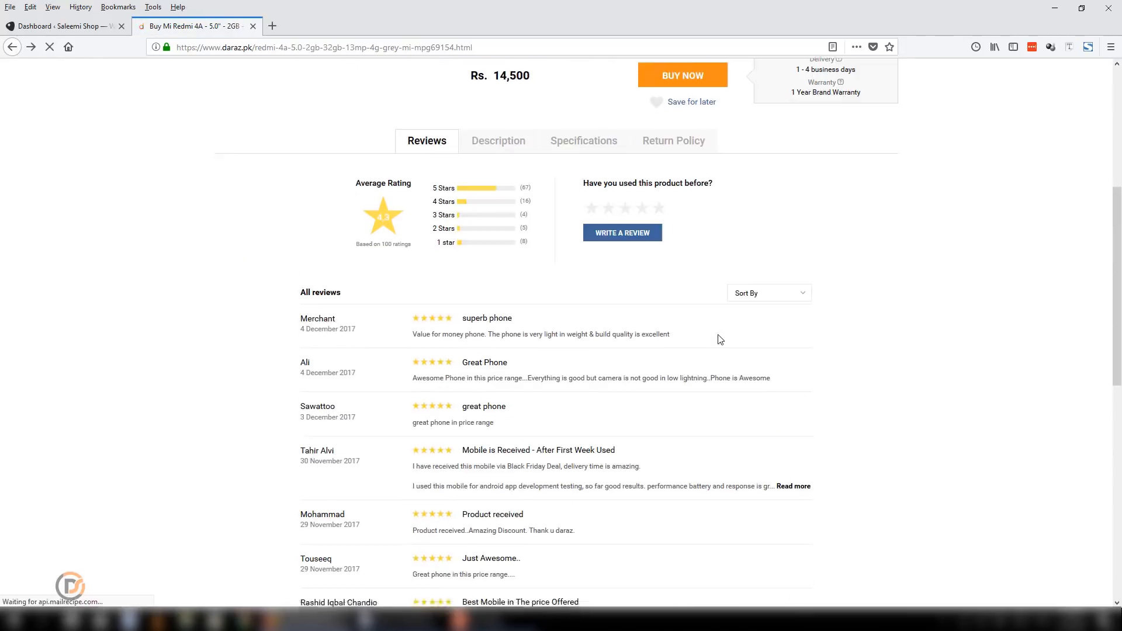
{"action": "scroll", "coordinate": [541, 387], "scroll_direction": "down", "scroll_amount": 5}
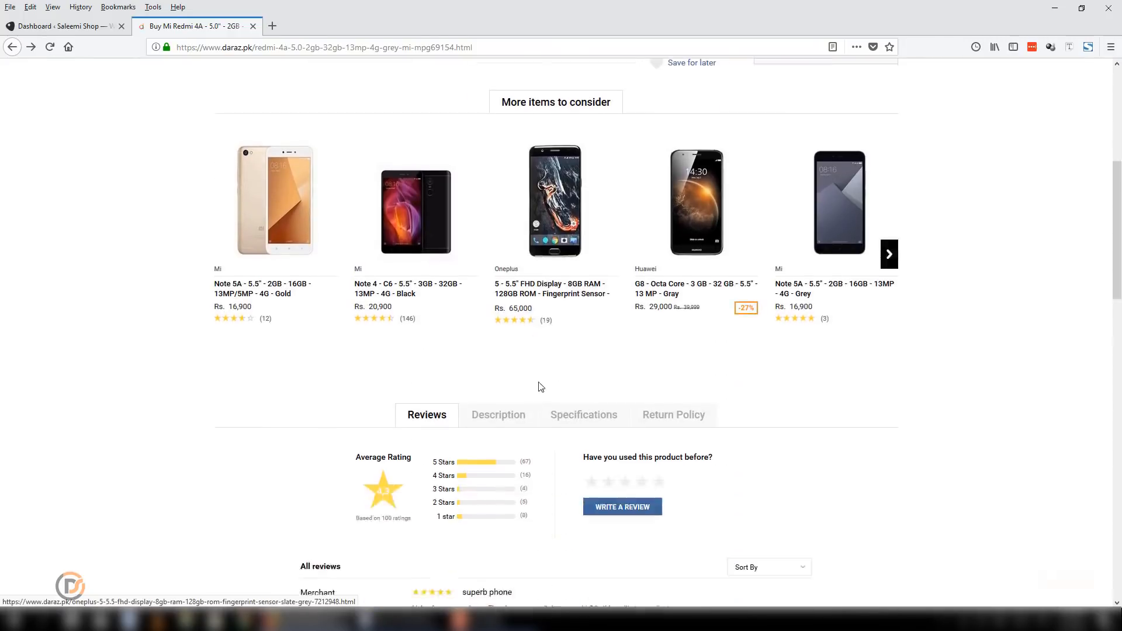
{"action": "scroll", "coordinate": [541, 387], "scroll_direction": "down", "scroll_amount": 2}
{"action": "left_click", "coordinate": [511, 324]}
{"action": "scroll", "coordinate": [551, 395], "scroll_direction": "down", "scroll_amount": 10}
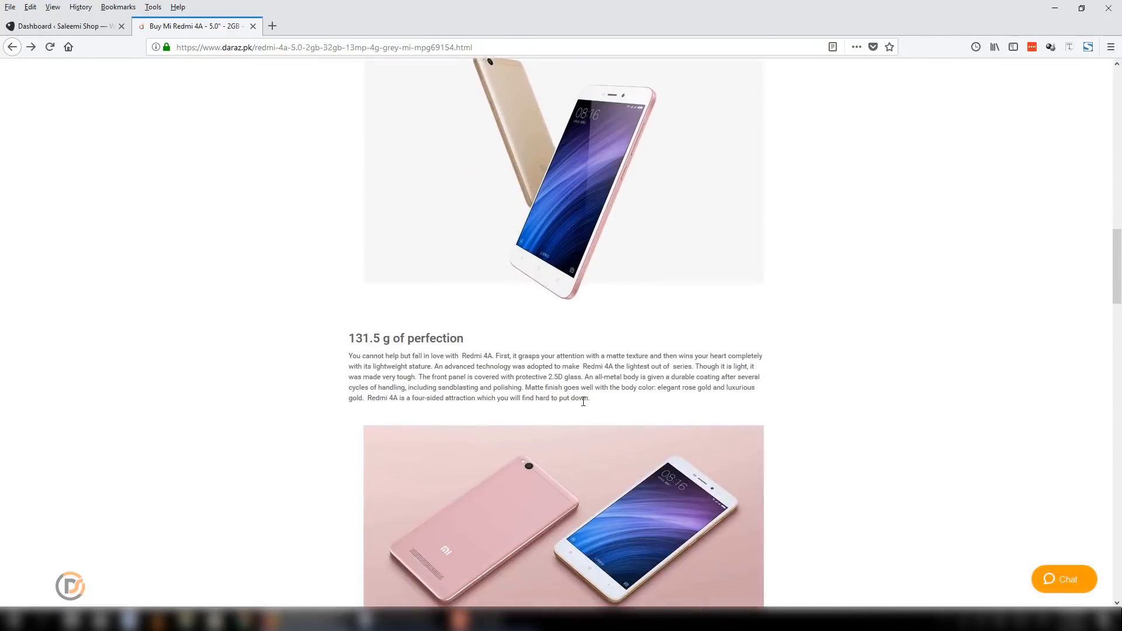
{"action": "scroll", "coordinate": [514, 467], "scroll_direction": "down", "scroll_amount": 3}
{"action": "scroll", "coordinate": [669, 468], "scroll_direction": "up", "scroll_amount": 15}
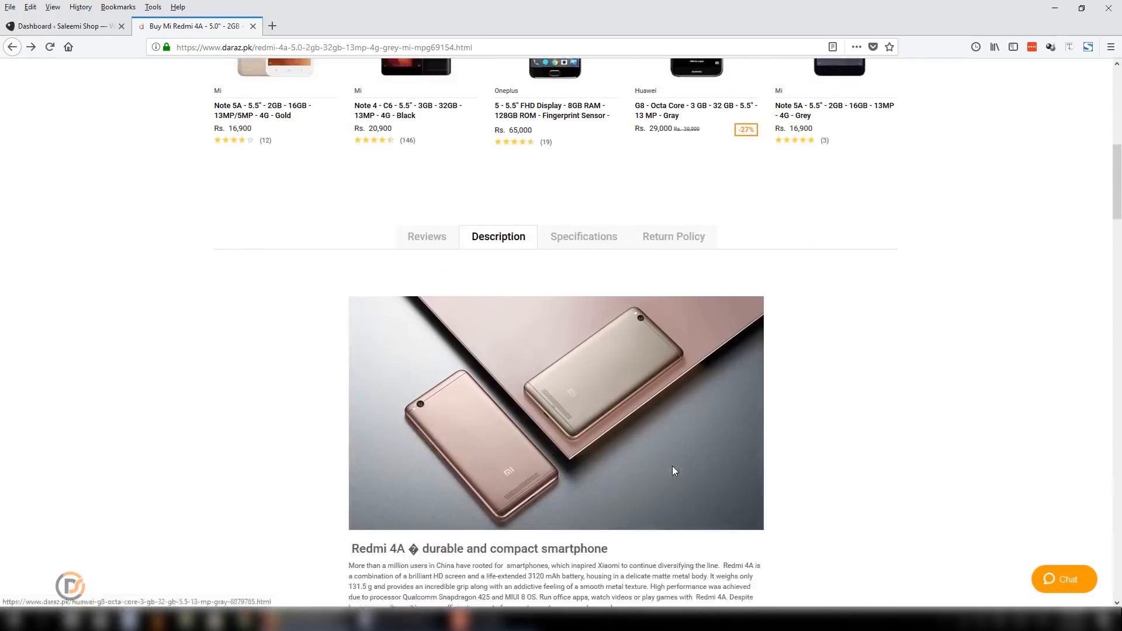
{"action": "scroll", "coordinate": [673, 466], "scroll_direction": "down", "scroll_amount": 10}
{"action": "scroll", "coordinate": [602, 400], "scroll_direction": "up", "scroll_amount": 20}
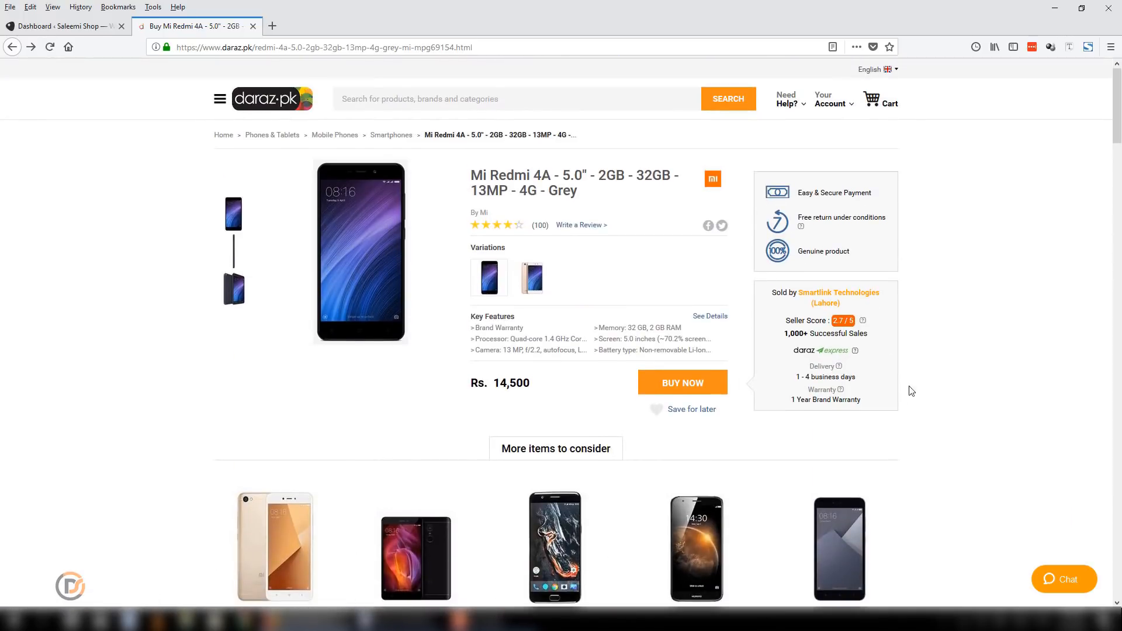
Highlight the seller and delivery details and the price of the grey Redmi 4A
{"action": "left_click_drag", "start_coordinate": [893, 395], "coordinate": [847, 193]}
{"action": "left_click", "coordinate": [1055, 268]}
{"action": "left_click_drag", "start_coordinate": [530, 384], "coordinate": [471, 383]}
{"action": "left_click", "coordinate": [614, 398]}
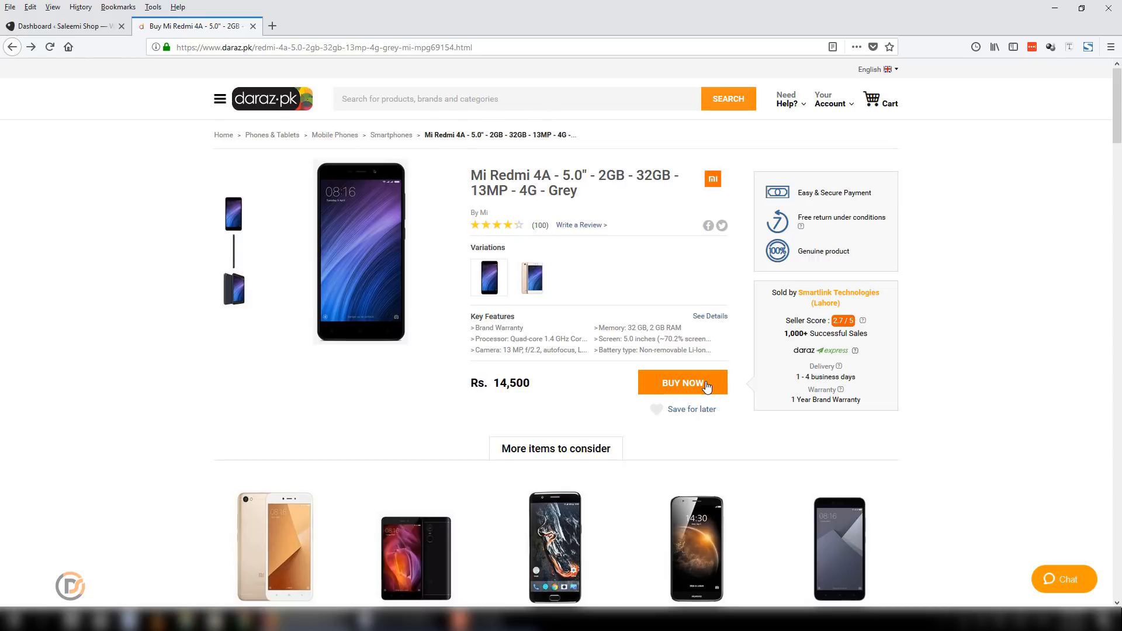
Buy the grey Redmi 4A and enter the discount code eid2017 in the cart
{"action": "left_click", "coordinate": [649, 383]}
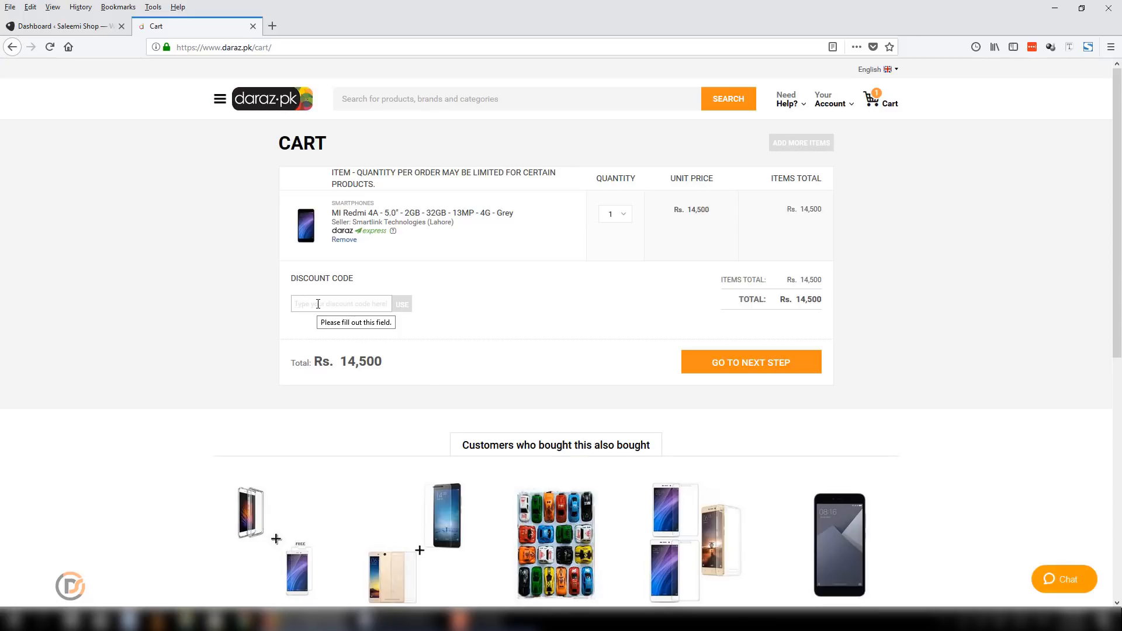
{"action": "type", "text": "eid2017"}
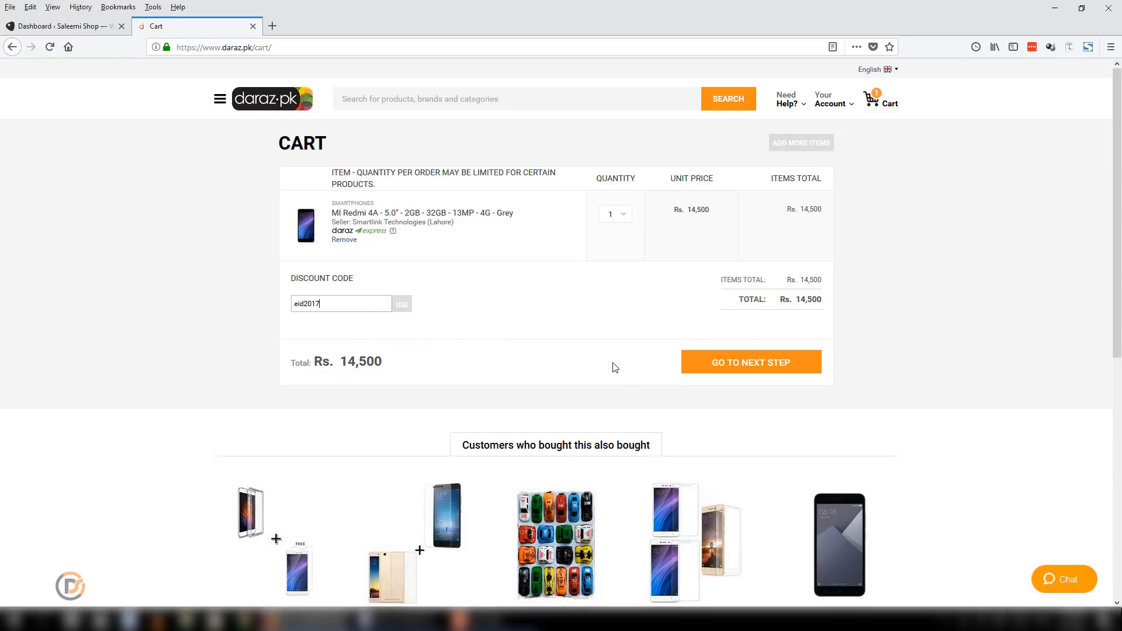
Pick the item quantity in the cart and proceed to the checkout
{"action": "left_click", "coordinate": [625, 217]}
{"action": "left_click", "coordinate": [628, 232]}
{"action": "left_click", "coordinate": [796, 365]}
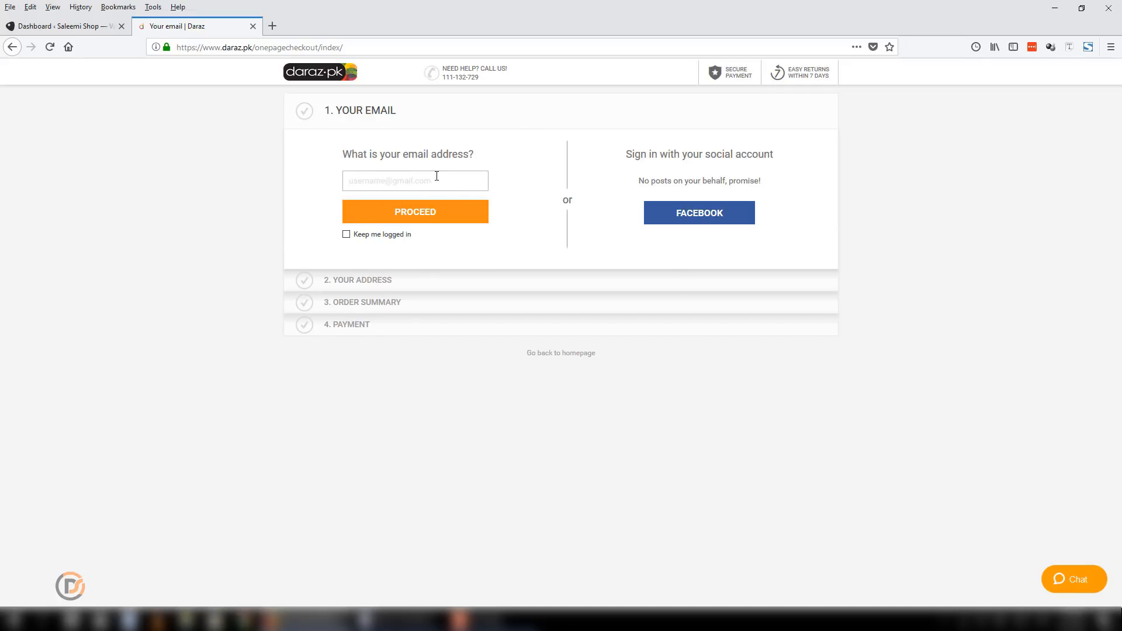
Highlight the checkout stages for address, order summary and payment
{"action": "left_click_drag", "start_coordinate": [323, 282], "coordinate": [455, 300]}
{"action": "left_click", "coordinate": [327, 303]}
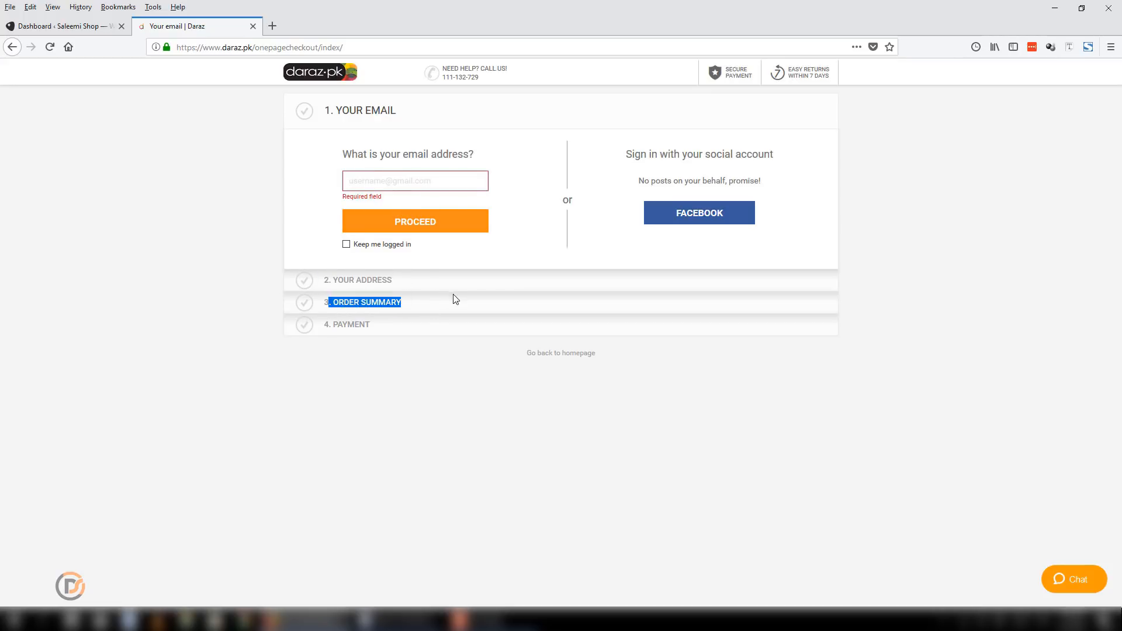
{"action": "left_click_drag", "start_coordinate": [327, 328], "coordinate": [396, 328]}
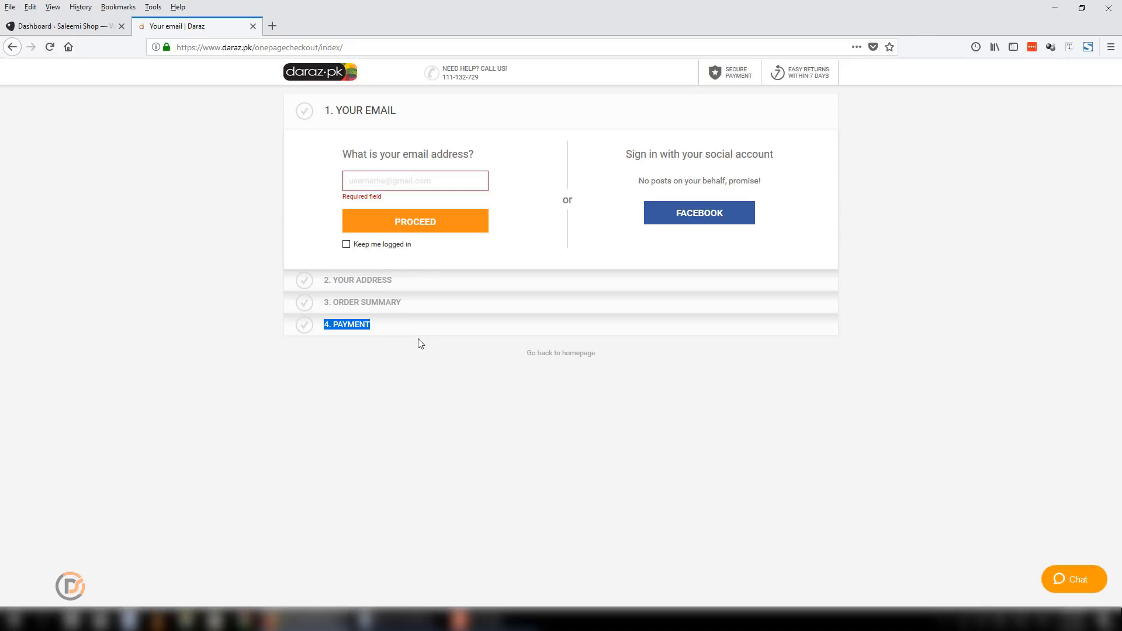
Search Google for paypal, opening the PayPal site result in its own tab, and return to the Daraz checkout
{"action": "left_click", "coordinate": [272, 26]}
{"action": "type", "text": "paypa"}
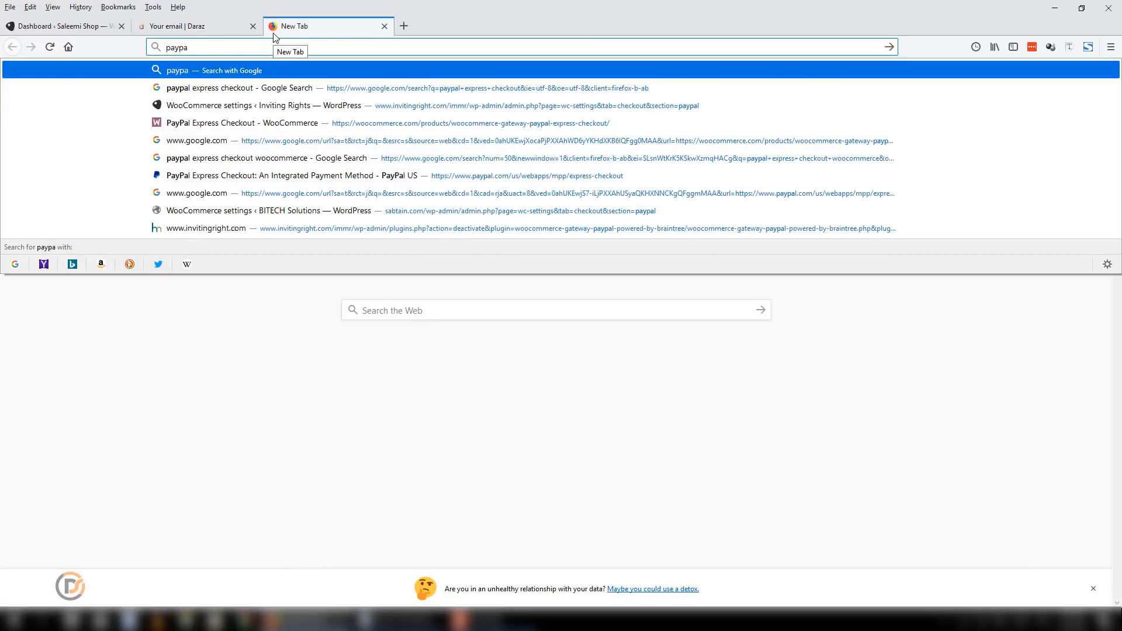
{"action": "type", "text": "l"}
{"action": "key", "text": "Return"}
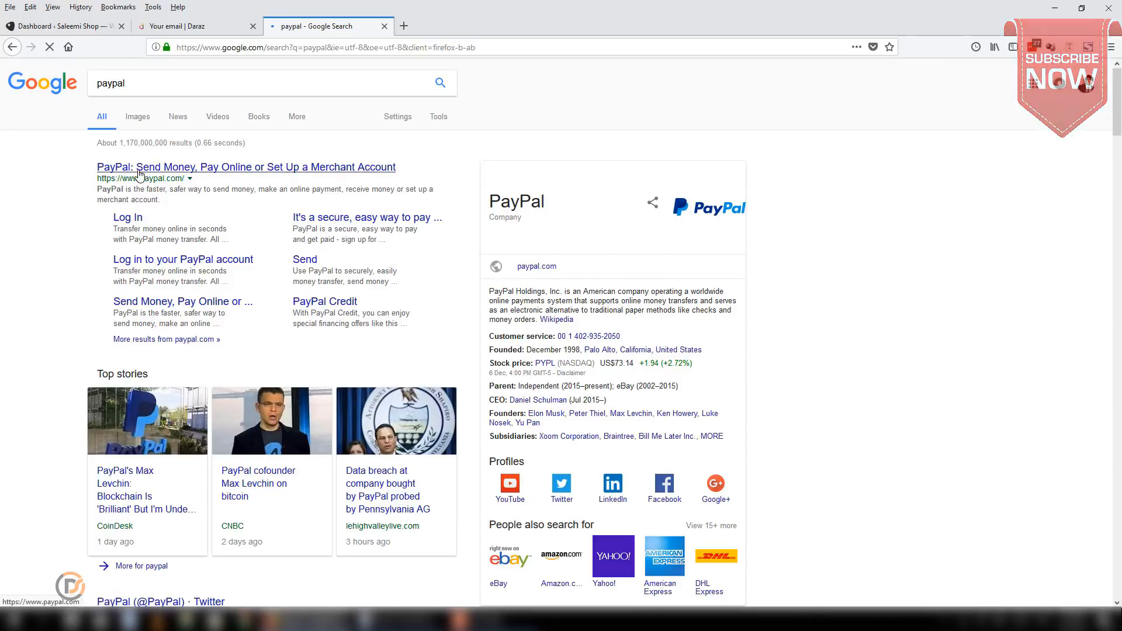
{"action": "left_click", "coordinate": [138, 169]}
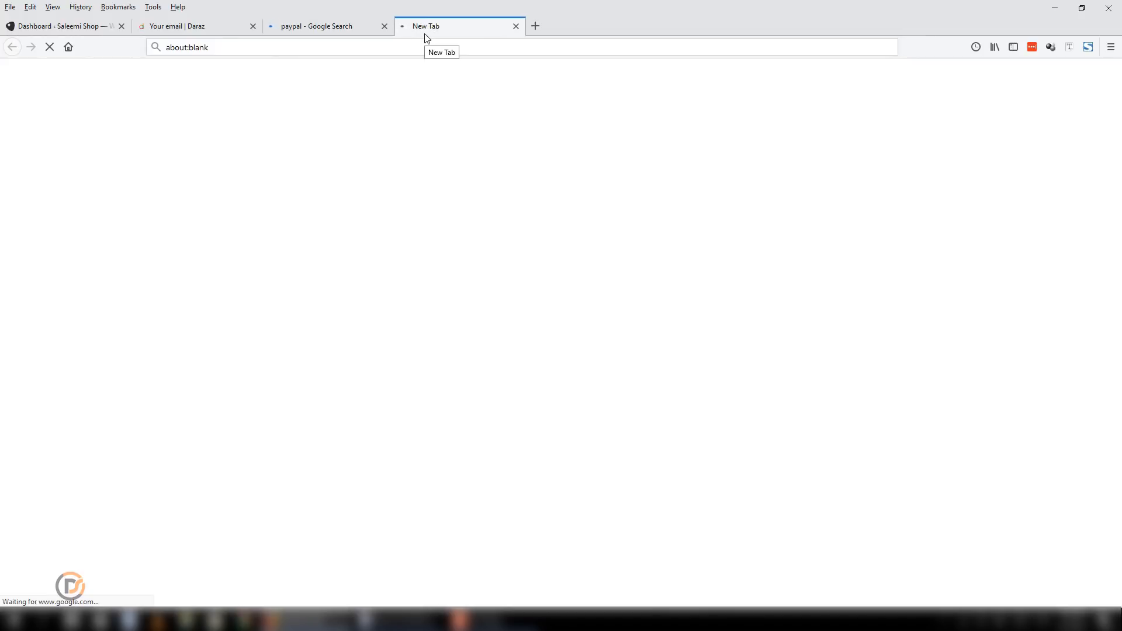
{"action": "left_click", "coordinate": [354, 34]}
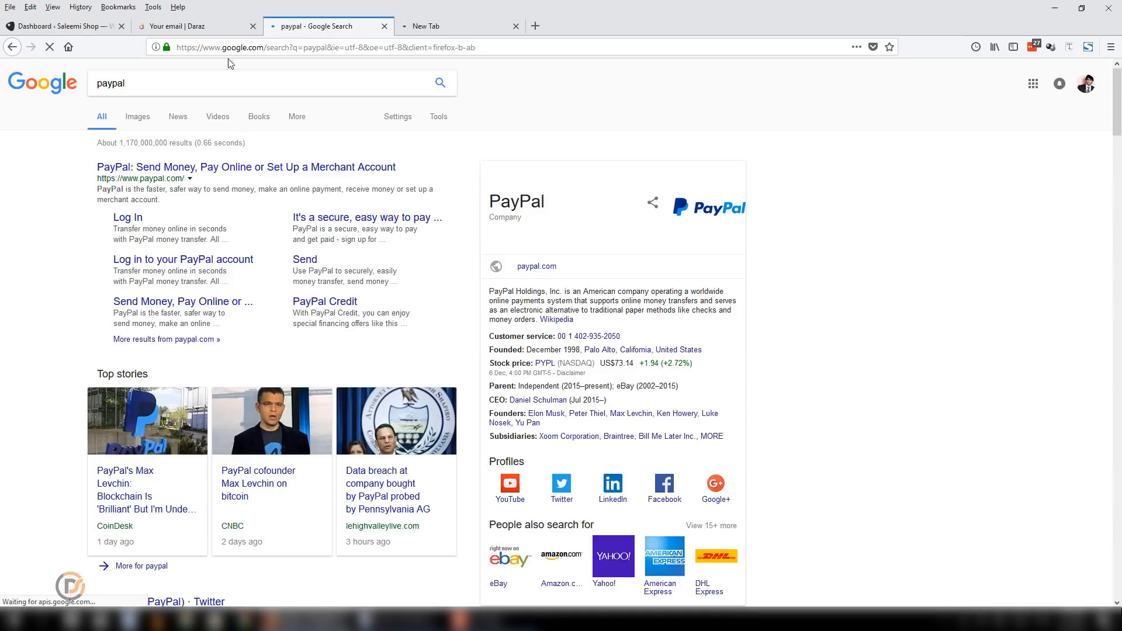
{"action": "left_click", "coordinate": [234, 28]}
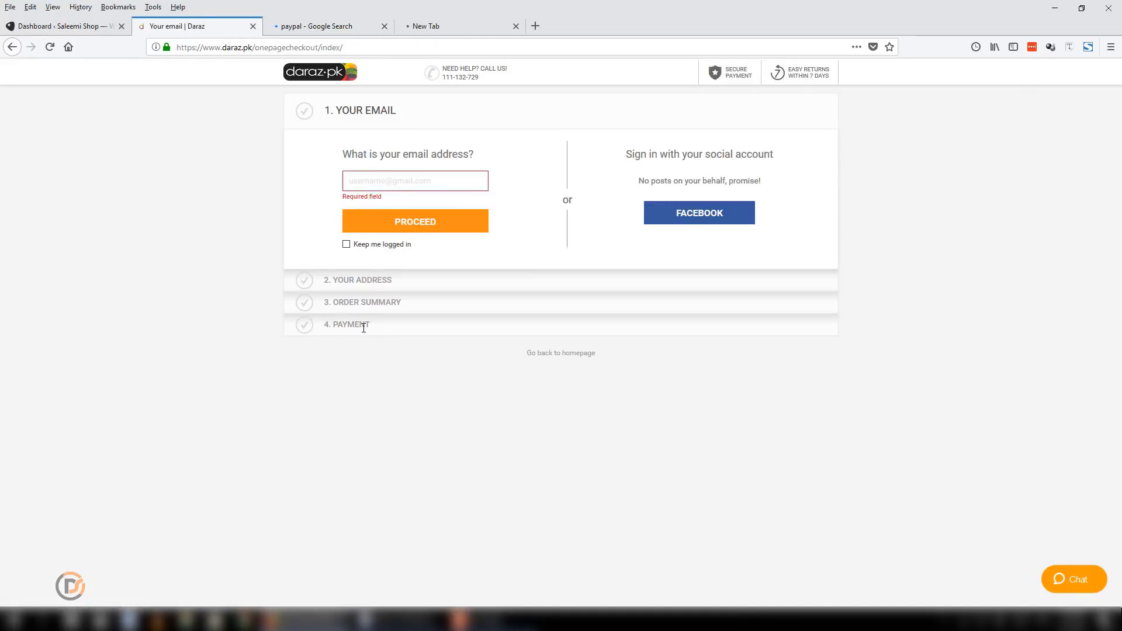
Highlight the payment stage of the Daraz checkout and the PayPal result with its sub-links in the Google search results
{"action": "left_click_drag", "start_coordinate": [380, 329], "coordinate": [333, 328]}
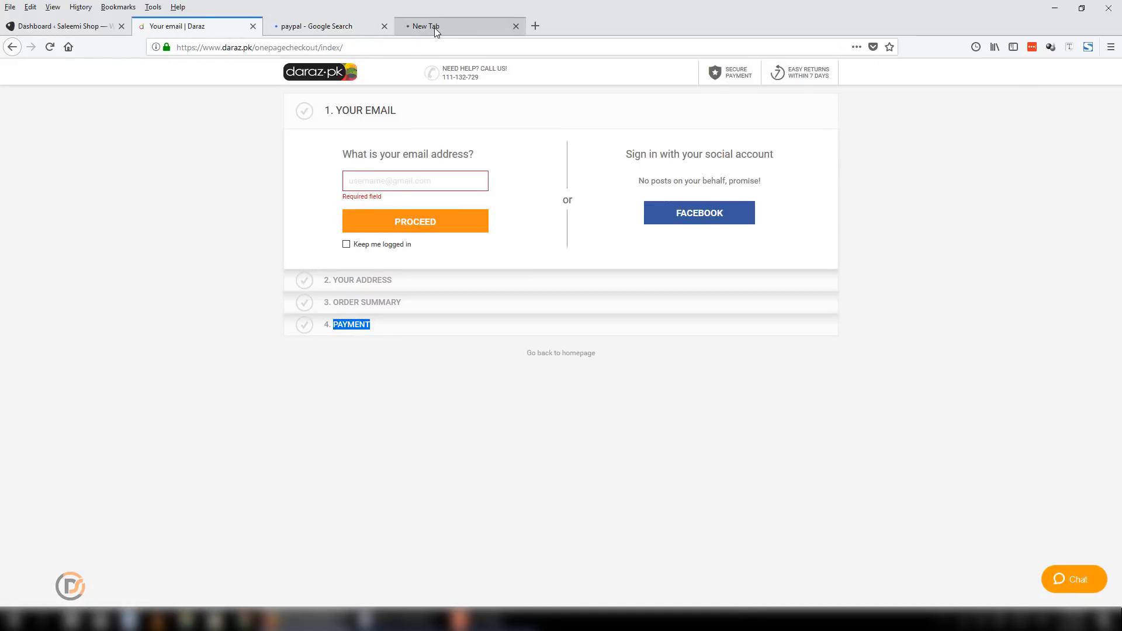
{"action": "left_click", "coordinate": [355, 30]}
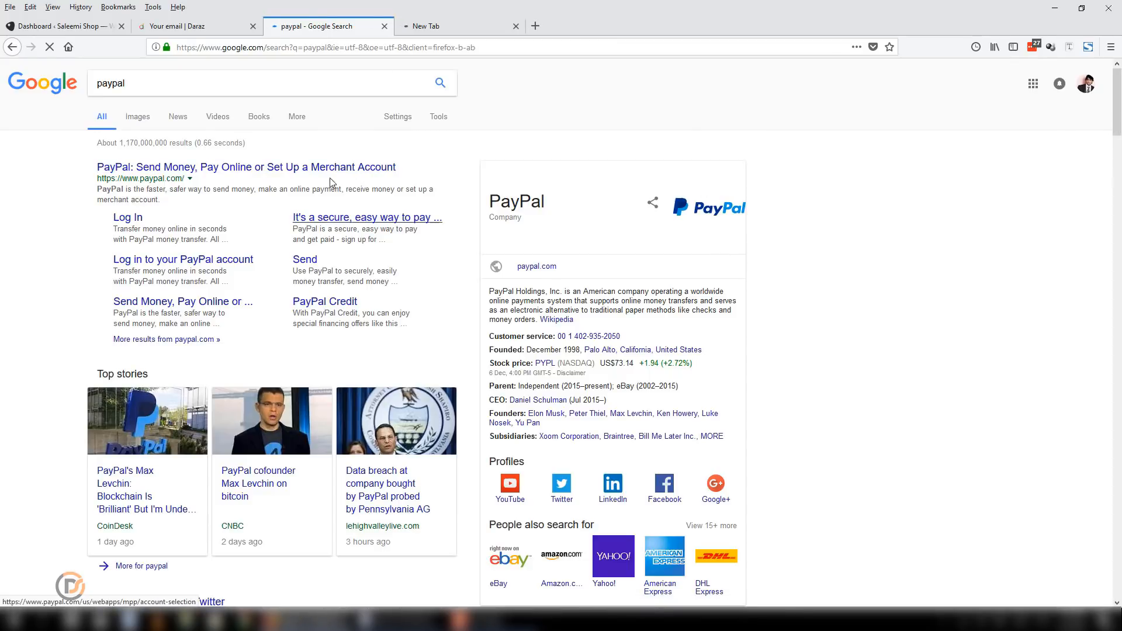
{"action": "left_click_drag", "start_coordinate": [397, 168], "coordinate": [406, 330]}
{"action": "left_click", "coordinate": [44, 203]}
{"action": "left_click_drag", "start_coordinate": [93, 168], "coordinate": [402, 347]}
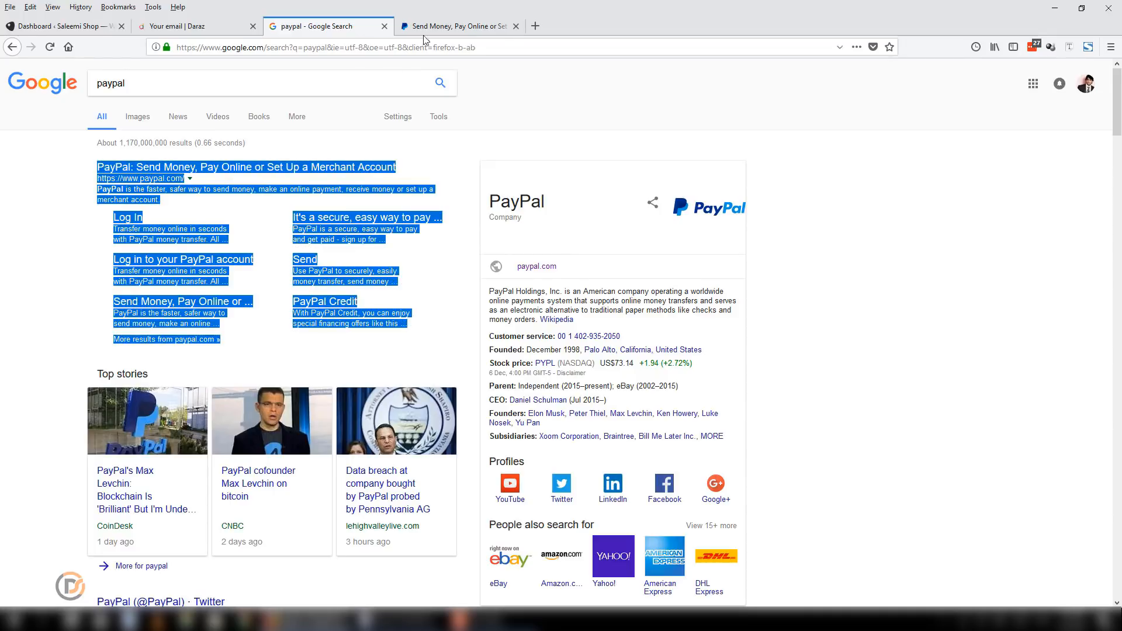
Examine the PayPal home page, including the sign-up steps, the example cart checkout and the payment security information
{"action": "left_click", "coordinate": [457, 26]}
{"action": "scroll", "coordinate": [637, 292], "scroll_direction": "down", "scroll_amount": 6}
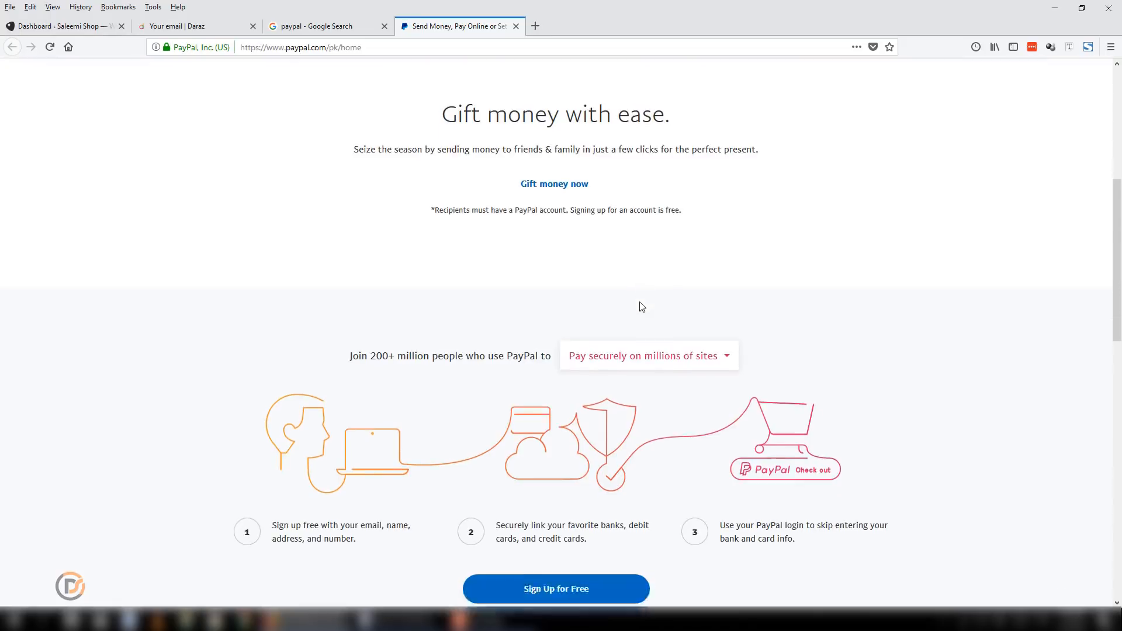
{"action": "scroll", "coordinate": [641, 307], "scroll_direction": "up", "scroll_amount": 4}
{"action": "scroll", "coordinate": [643, 307], "scroll_direction": "up", "scroll_amount": 1}
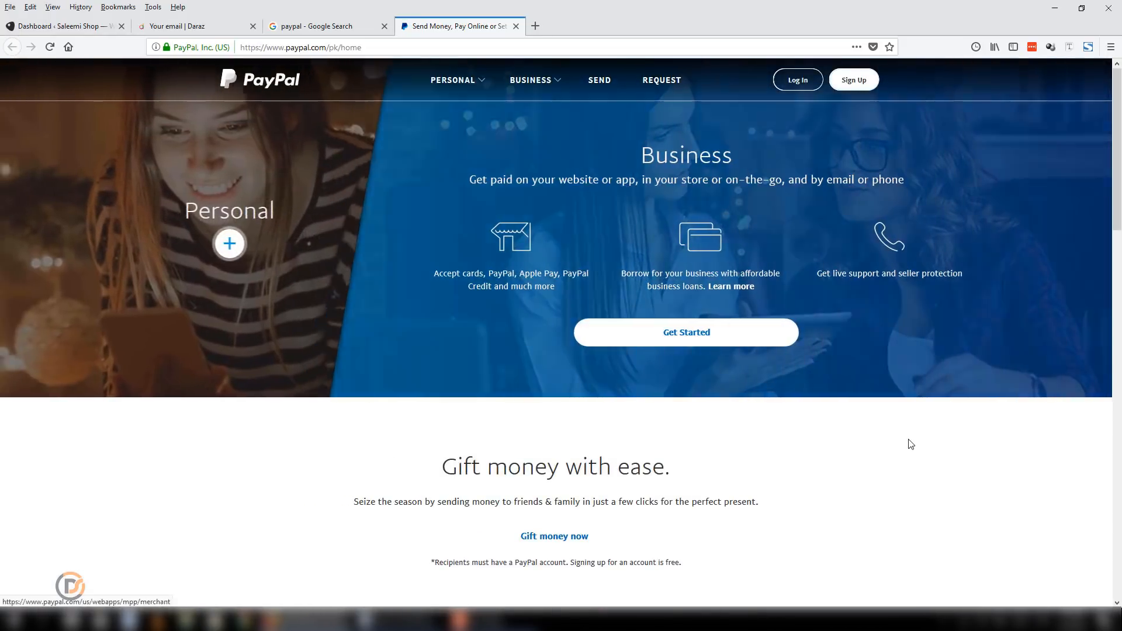
{"action": "scroll", "coordinate": [909, 442], "scroll_direction": "down", "scroll_amount": 3}
{"action": "scroll", "coordinate": [910, 438], "scroll_direction": "down", "scroll_amount": 10}
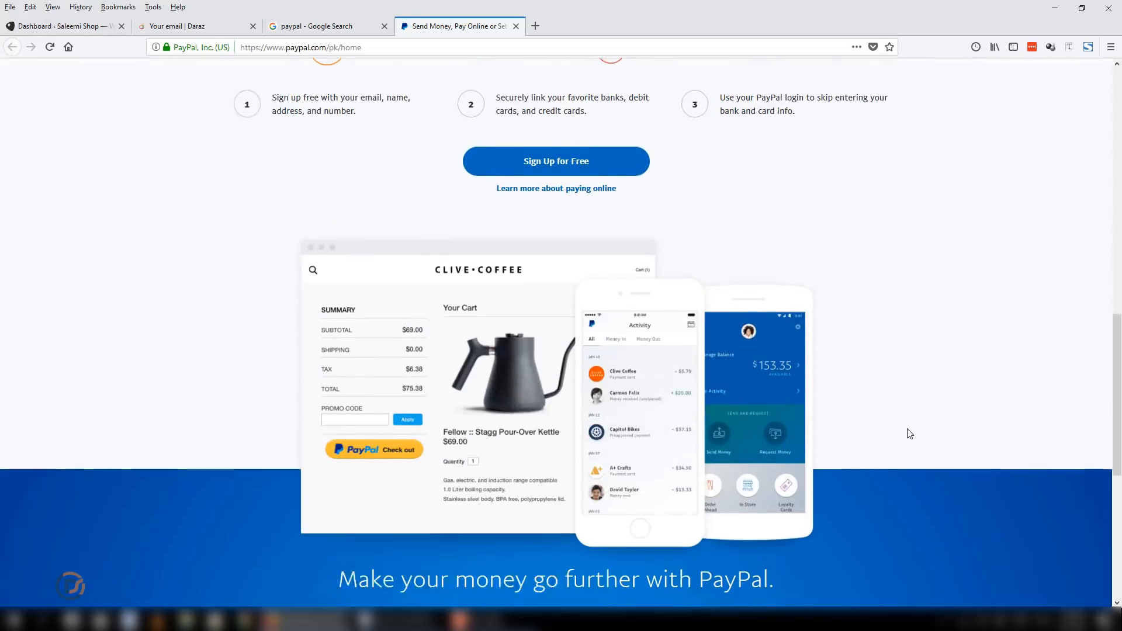
{"action": "scroll", "coordinate": [907, 432], "scroll_direction": "up", "scroll_amount": 4}
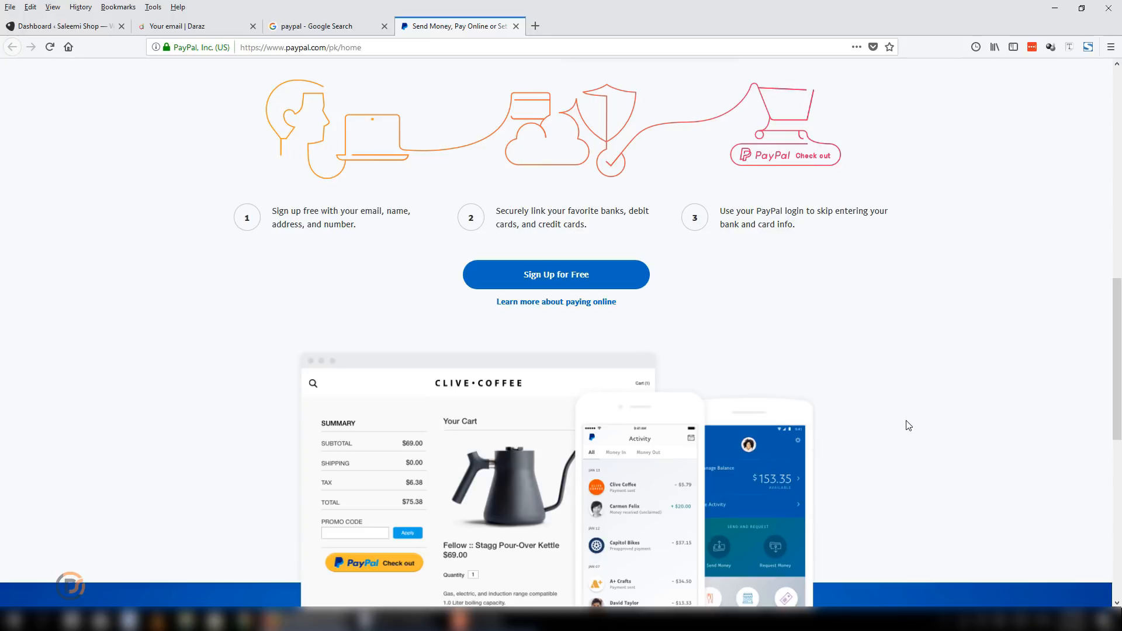
{"action": "scroll", "coordinate": [687, 348], "scroll_direction": "down", "scroll_amount": 2}
{"action": "scroll", "coordinate": [442, 402], "scroll_direction": "down", "scroll_amount": 4}
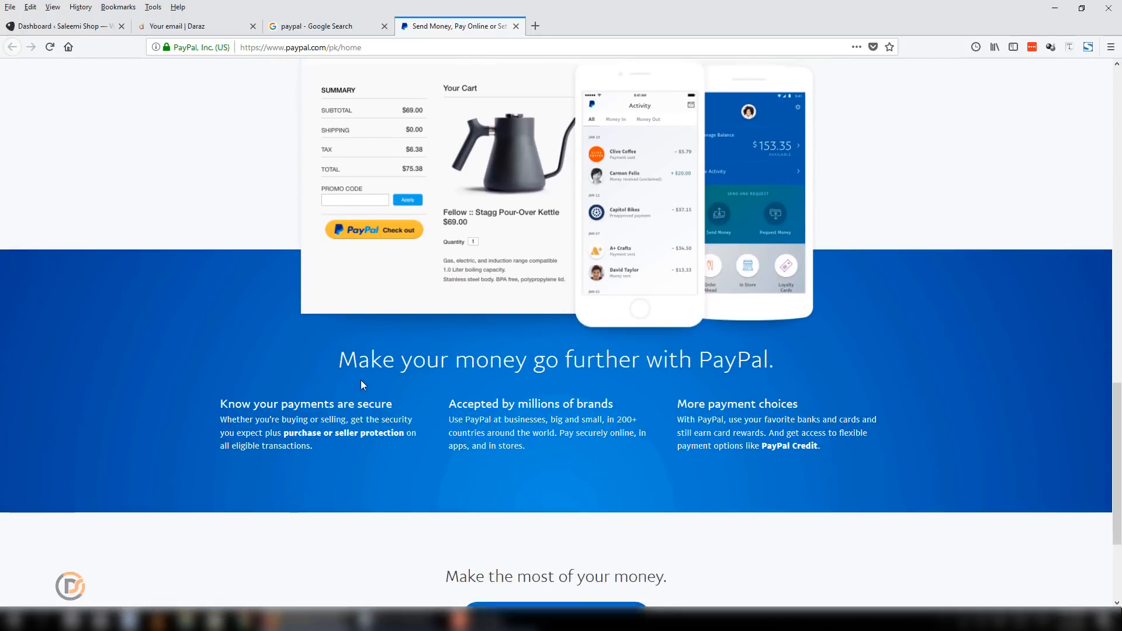
{"action": "scroll", "coordinate": [660, 393], "scroll_direction": "up", "scroll_amount": 4}
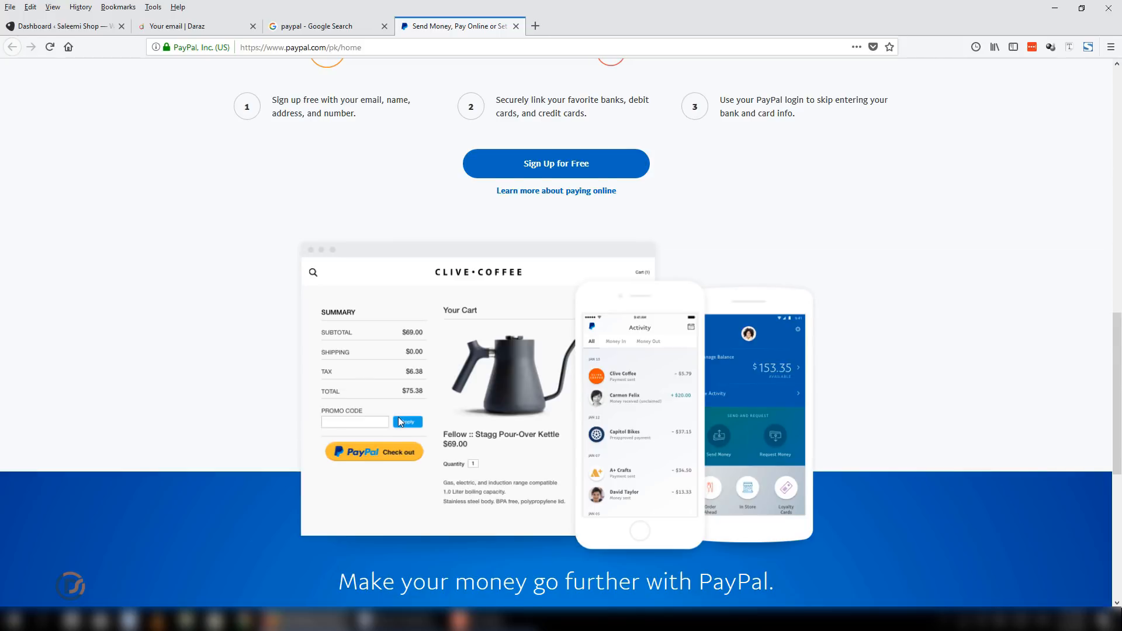
{"action": "scroll", "coordinate": [403, 416], "scroll_direction": "down", "scroll_amount": 6}
{"action": "scroll", "coordinate": [927, 459], "scroll_direction": "up", "scroll_amount": 3}
{"action": "scroll", "coordinate": [561, 301], "scroll_direction": "up", "scroll_amount": 15}
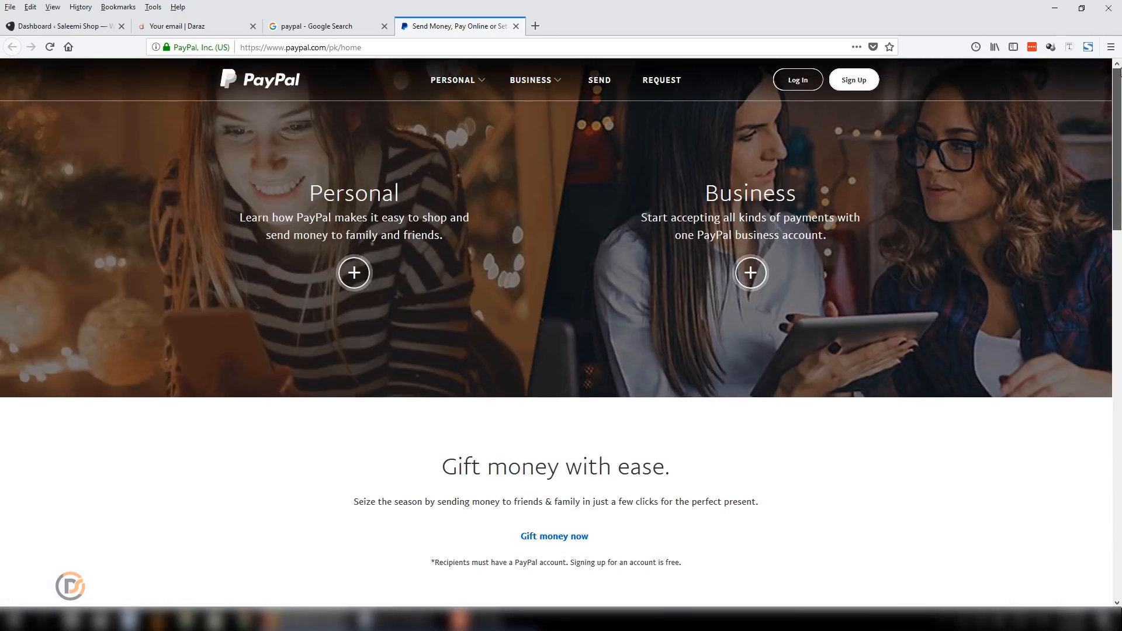
Close the paypal search and PayPal site tabs and highlight the checkout stages from email to payment on Daraz
{"action": "left_click", "coordinate": [384, 26]}
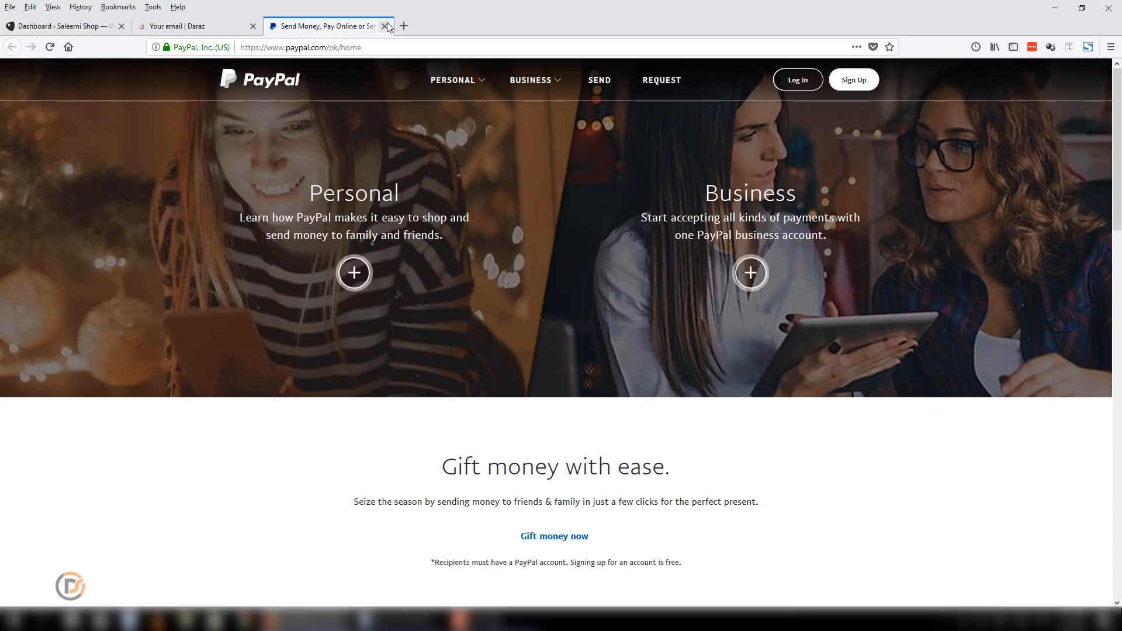
{"action": "left_click", "coordinate": [385, 26]}
{"action": "left_click_drag", "start_coordinate": [408, 333], "coordinate": [332, 276]}
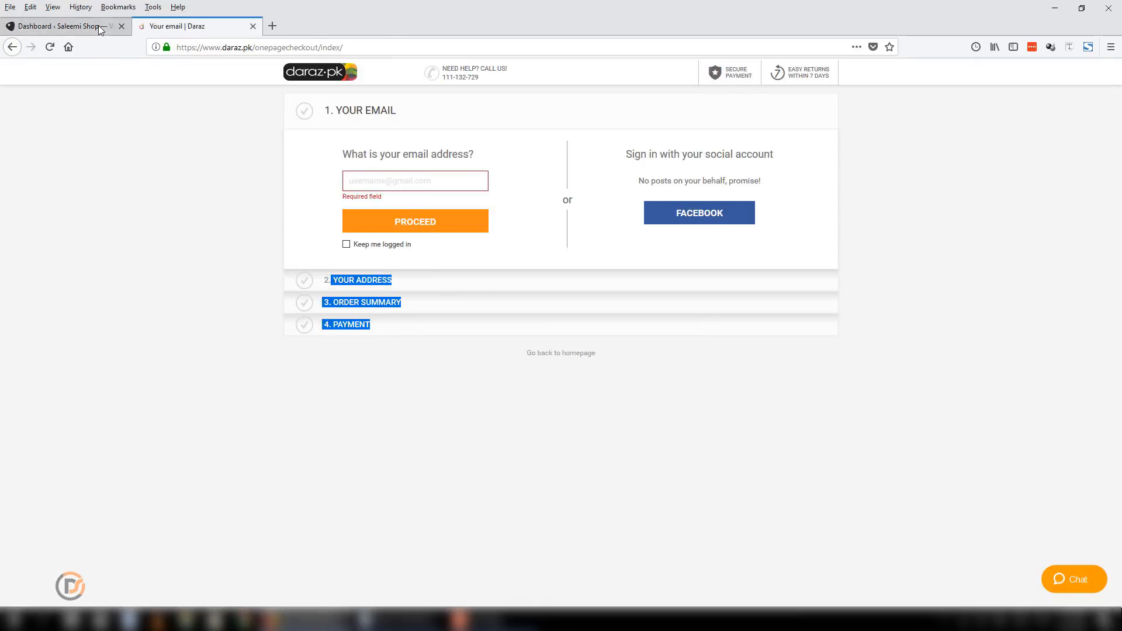
{"action": "left_click_drag", "start_coordinate": [380, 335], "coordinate": [328, 116]}
{"action": "left_click", "coordinate": [161, 189]}
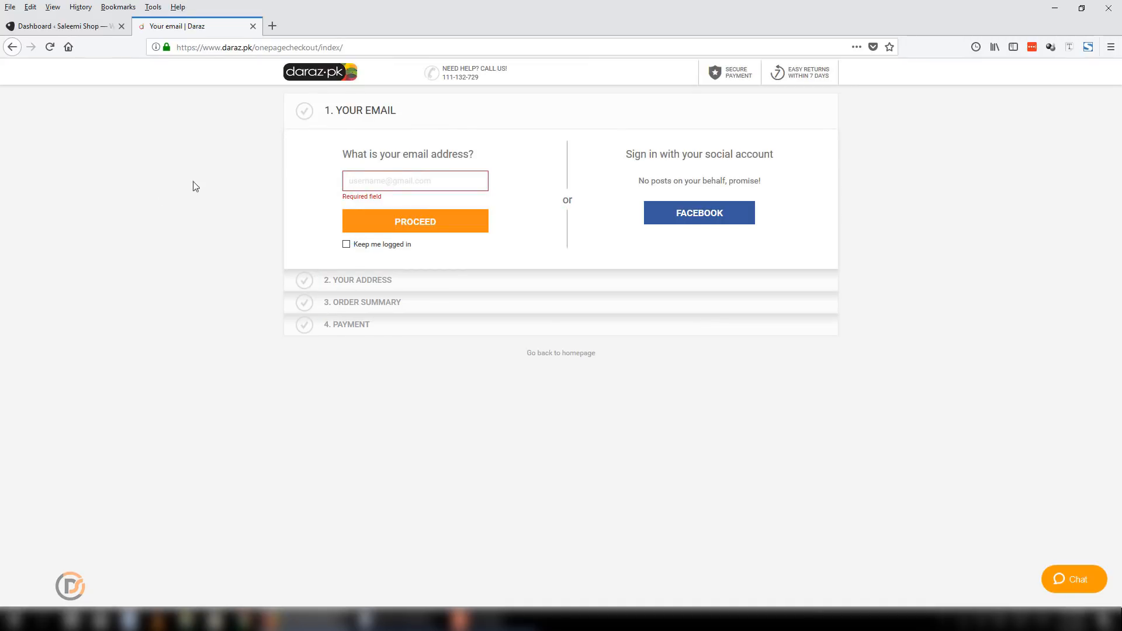
Go back through the cart to the Daraz home page and look over its category menu and department sections
{"action": "left_click", "coordinate": [12, 47]}
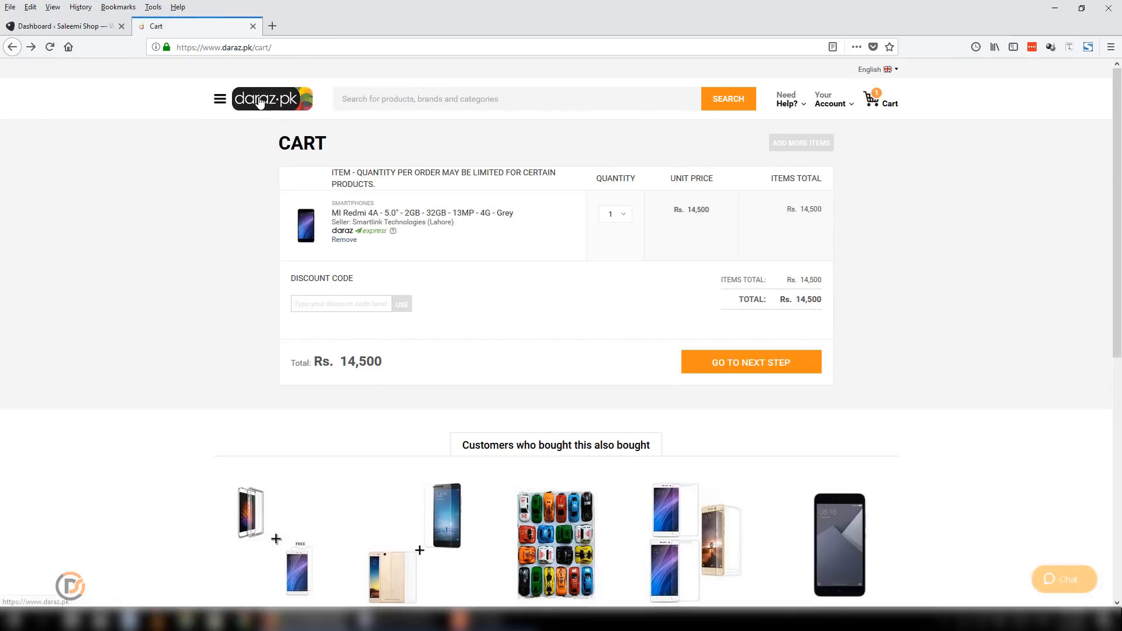
{"action": "left_click", "coordinate": [260, 101]}
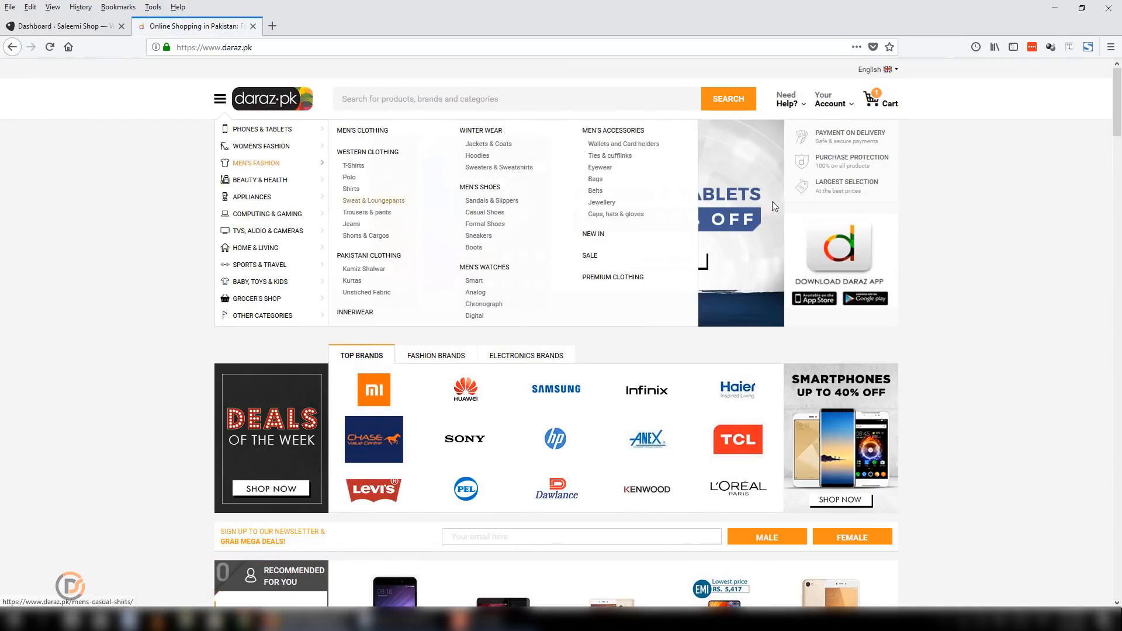
{"action": "mouse_move", "coordinate": [1117, 108]}
{"action": "left_mouse_down"}
{"action": "mouse_move", "coordinate": [1117, 175]}
{"action": "mouse_move", "coordinate": [1121, 89]}
{"action": "left_mouse_up"}
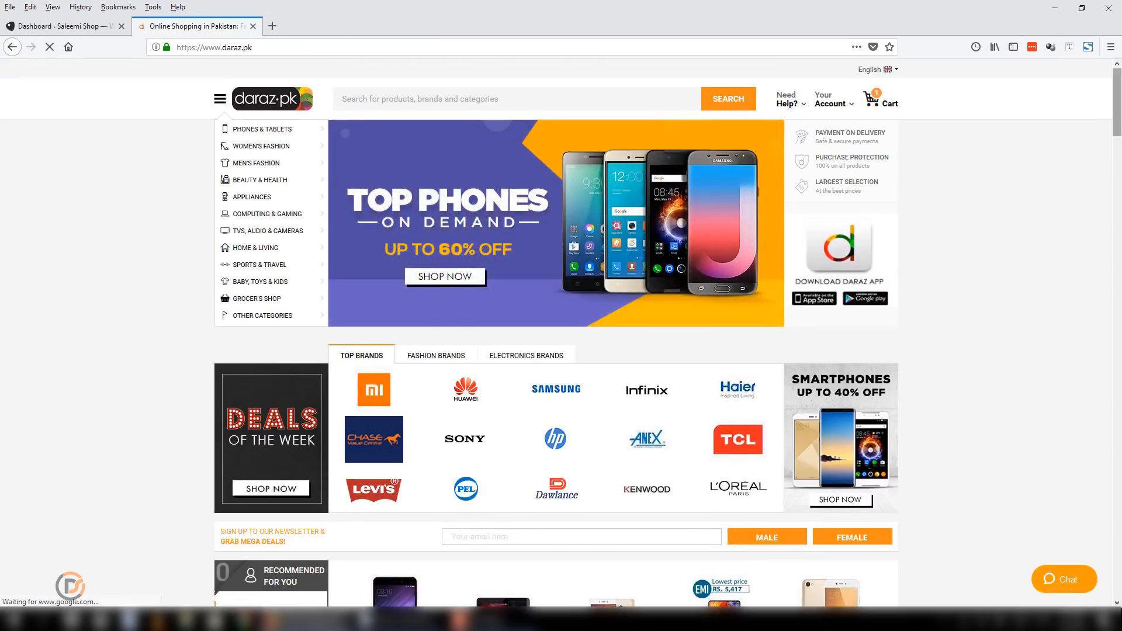
{"action": "scroll", "coordinate": [321, 289], "scroll_direction": "down", "scroll_amount": 15}
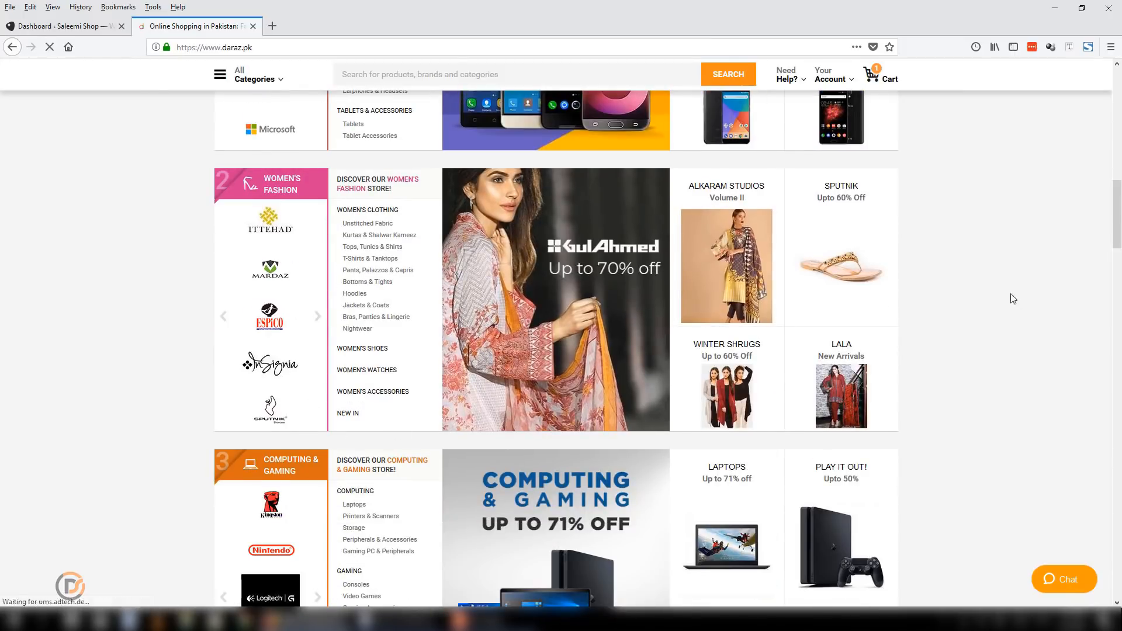
{"action": "left_click_drag", "start_coordinate": [1119, 234], "coordinate": [1118, 105]}
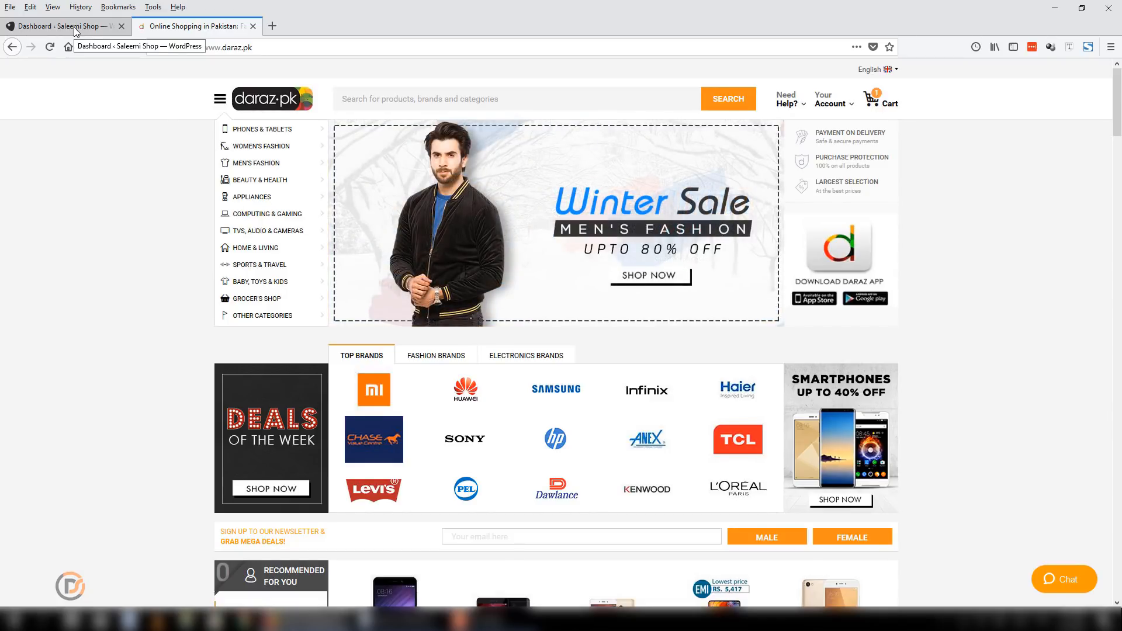
Search Google for woocommerce in a new tab and highlight the plugin's description in the info box
{"action": "key", "text": "ctrl+t"}
{"action": "type", "text": "woo"}
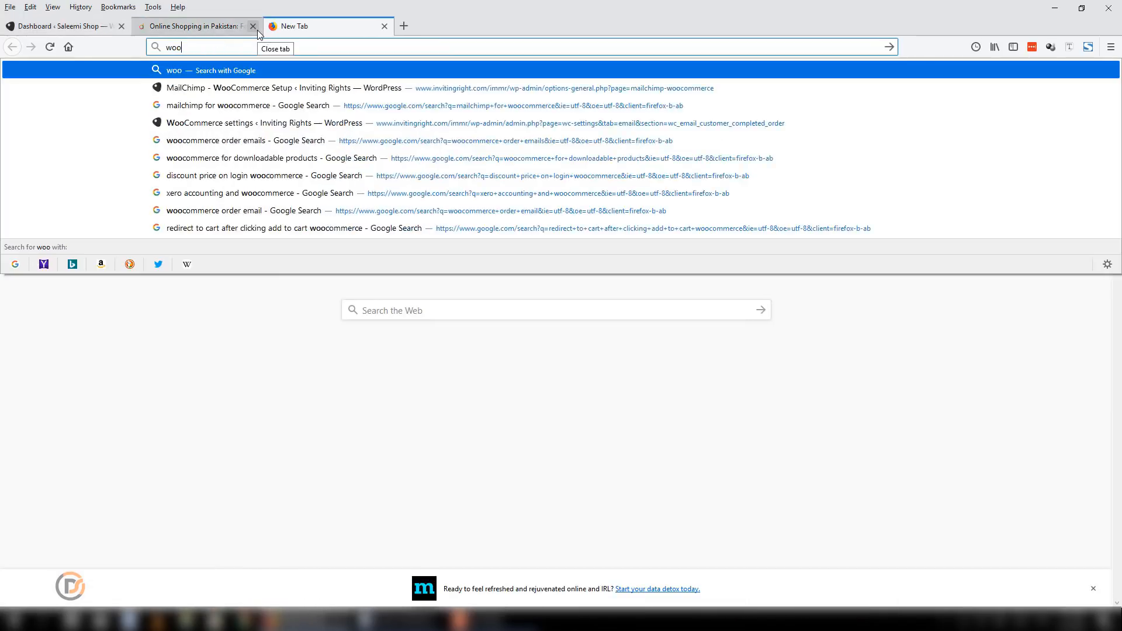
{"action": "type", "text": "commerce"}
{"action": "key", "text": "Return"}
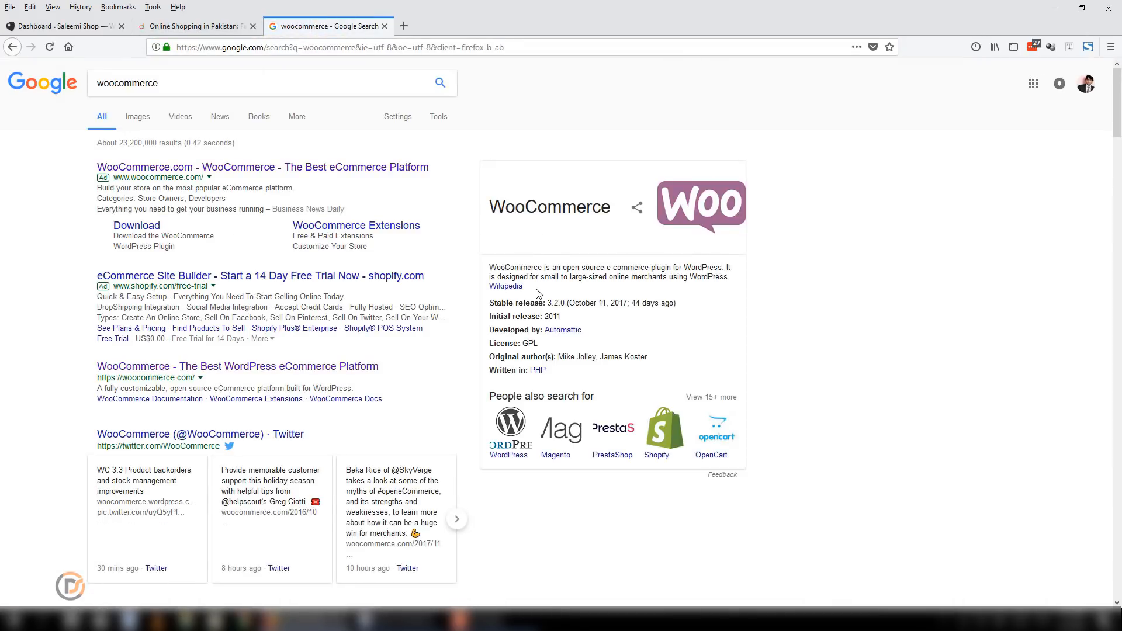
{"action": "left_click_drag", "start_coordinate": [538, 293], "coordinate": [489, 267]}
Switch to the WordPress admin, view the installed themes with the active DFD Native, and return to the dashboard
{"action": "left_click", "coordinate": [58, 26]}
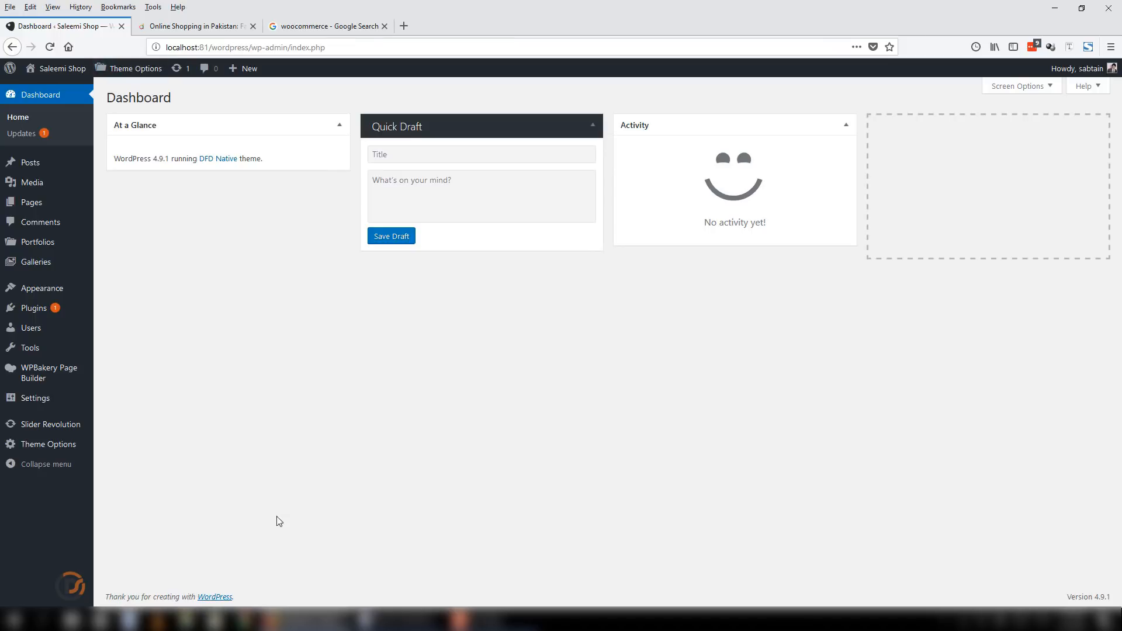
{"action": "left_click", "coordinate": [35, 289]}
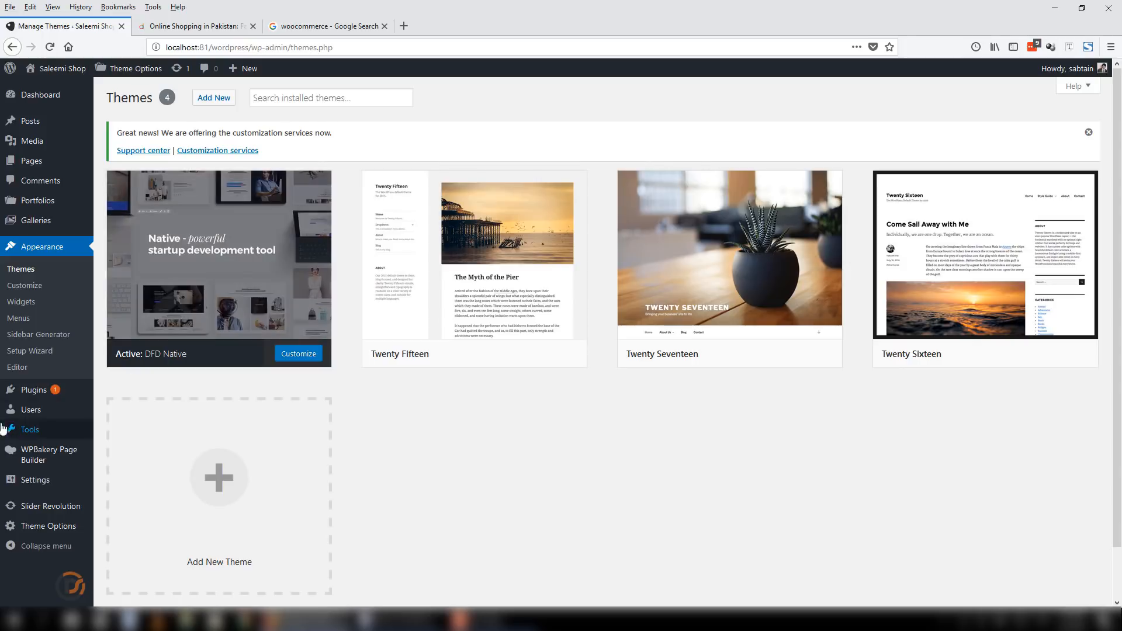
{"action": "left_click", "coordinate": [15, 95]}
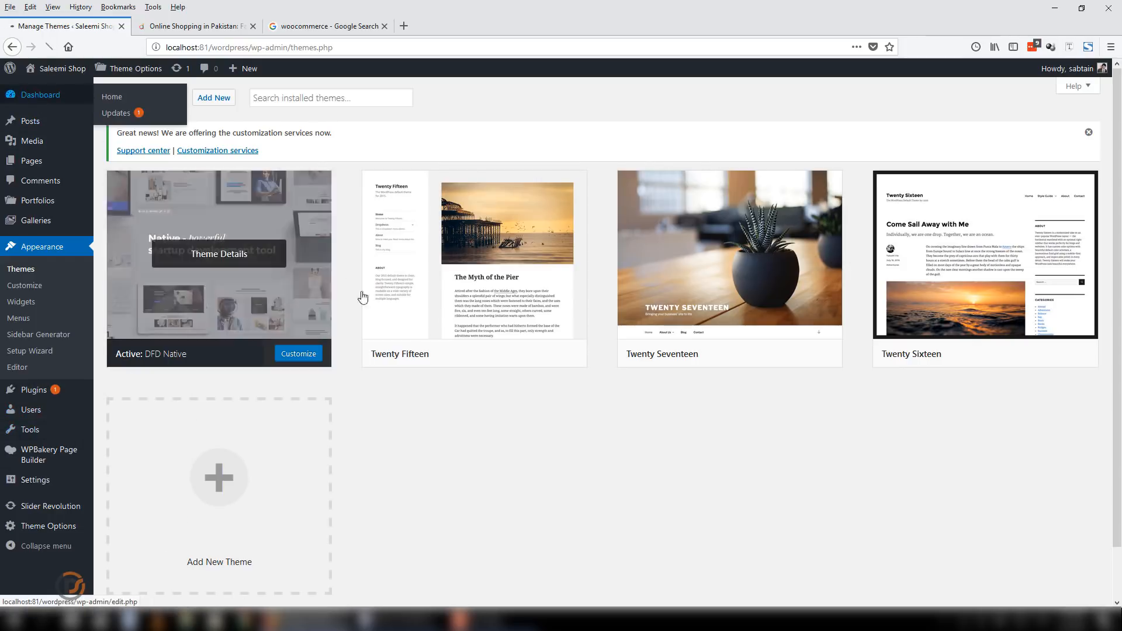
Search Google for native theme in a new tab and open the ThemeForest result for Native in its own tab
{"action": "left_click", "coordinate": [401, 26]}
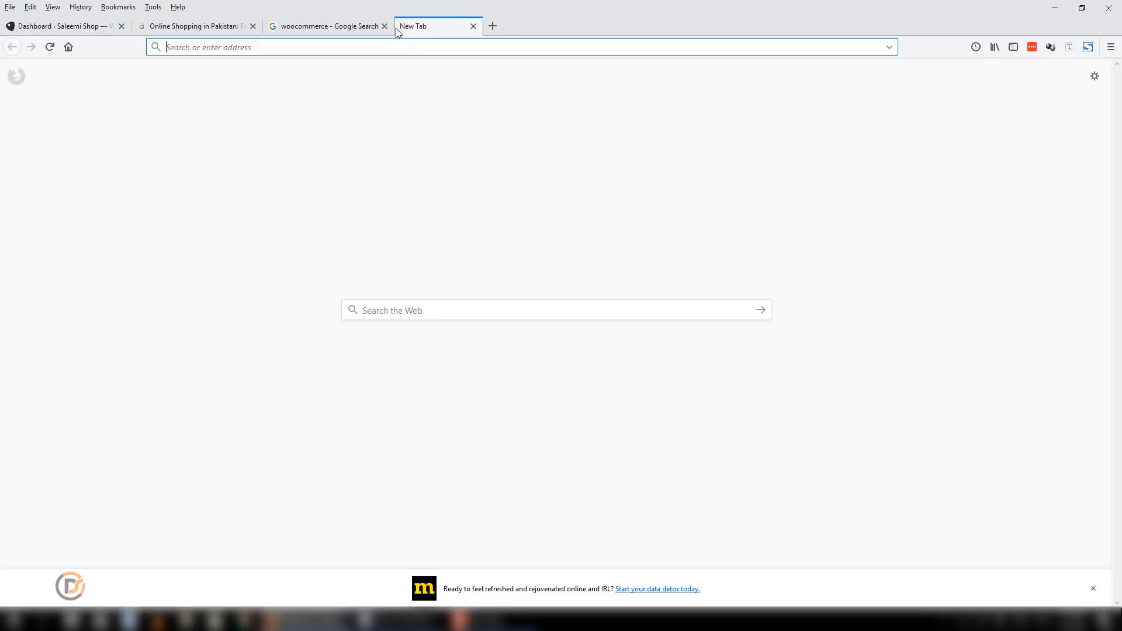
{"action": "type", "text": "native "}
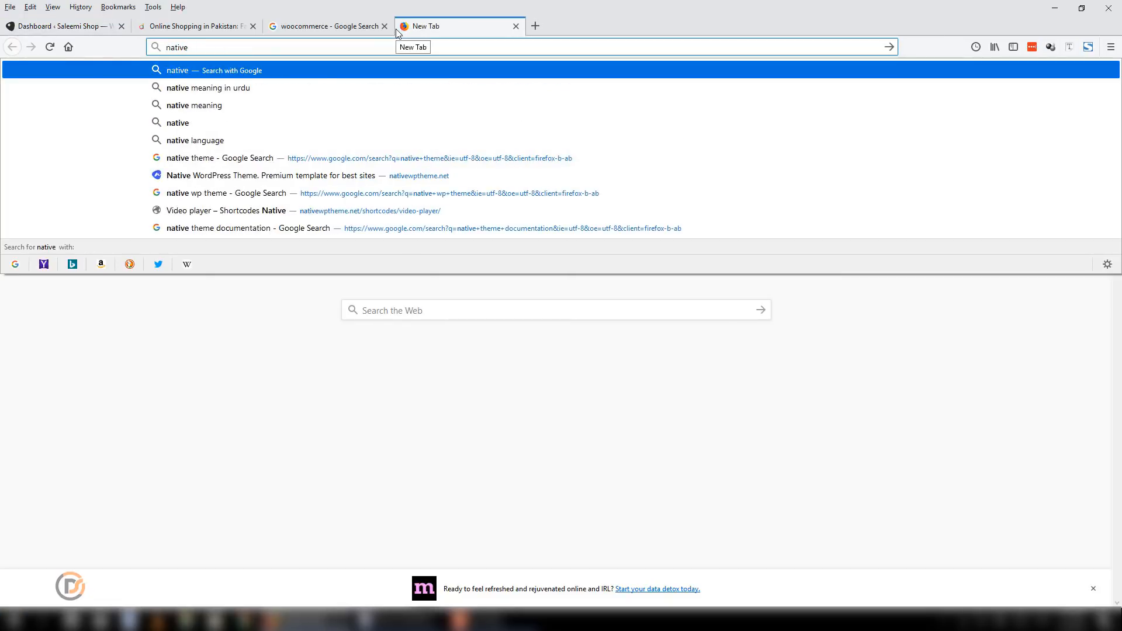
{"action": "type", "text": "t"}
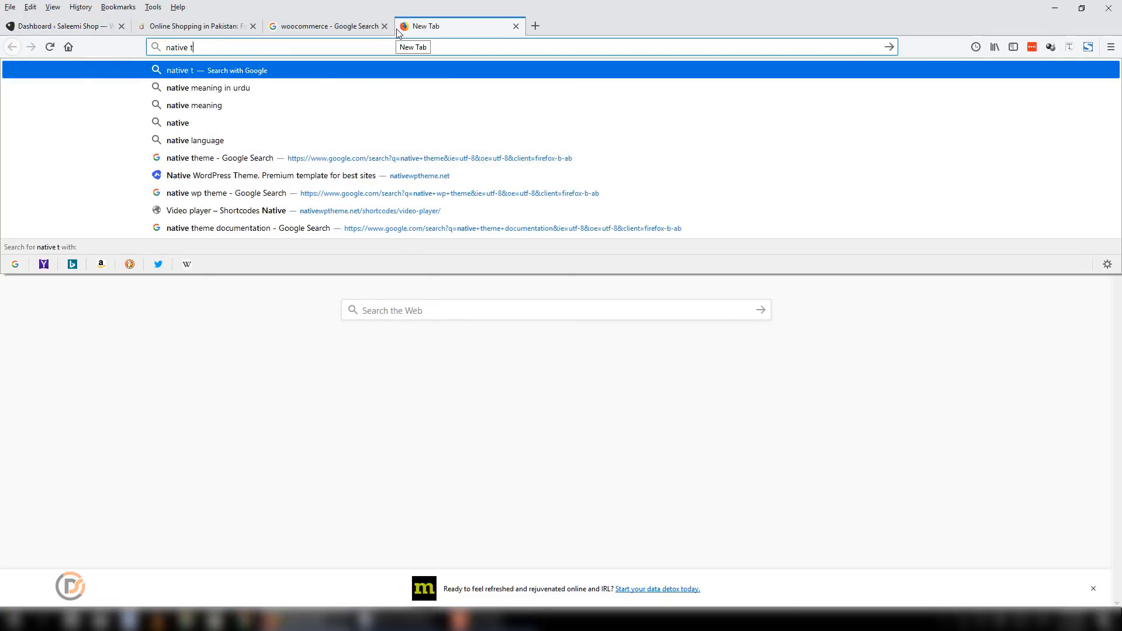
{"action": "type", "text": "heme"}
{"action": "key", "text": "Return"}
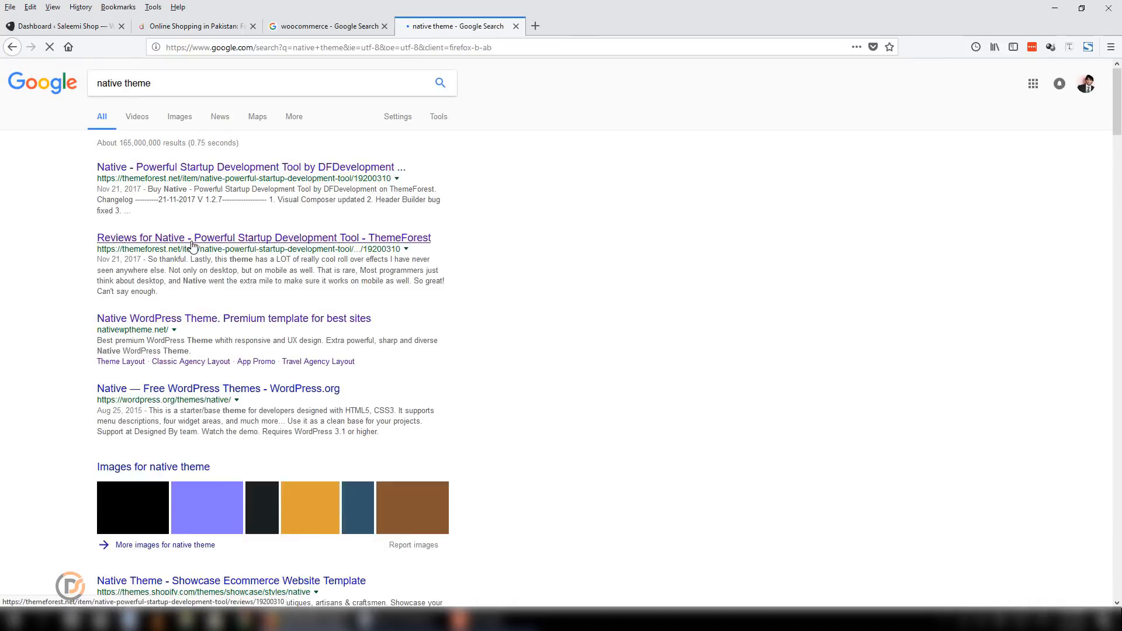
{"action": "middle_click", "coordinate": [169, 168]}
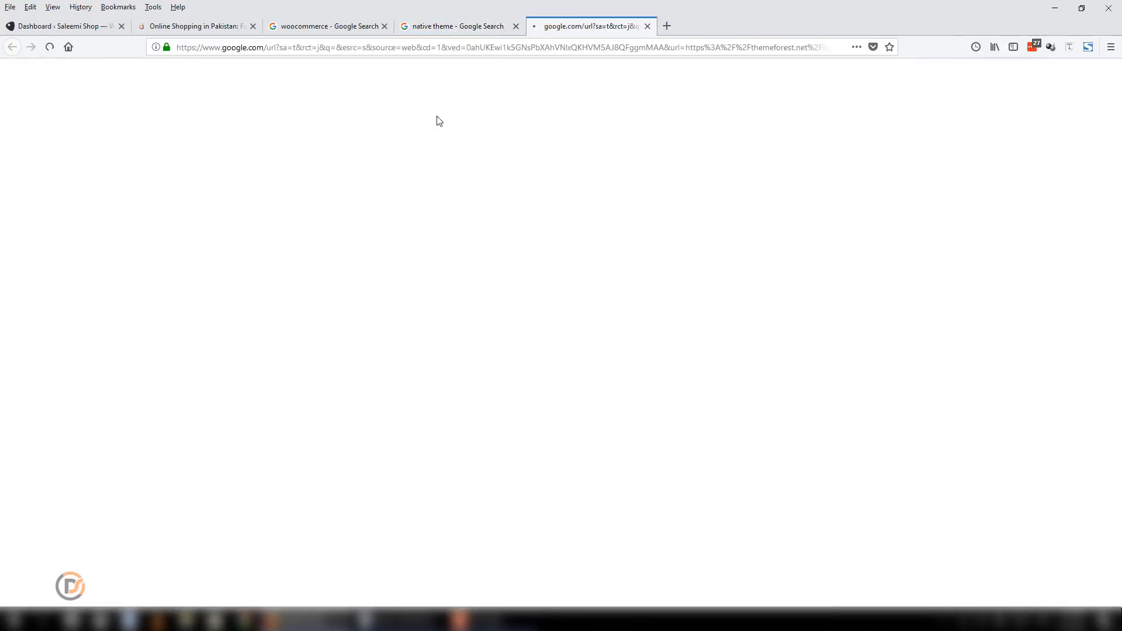
{"action": "left_click", "coordinate": [451, 29]}
{"action": "left_click", "coordinate": [590, 26]}
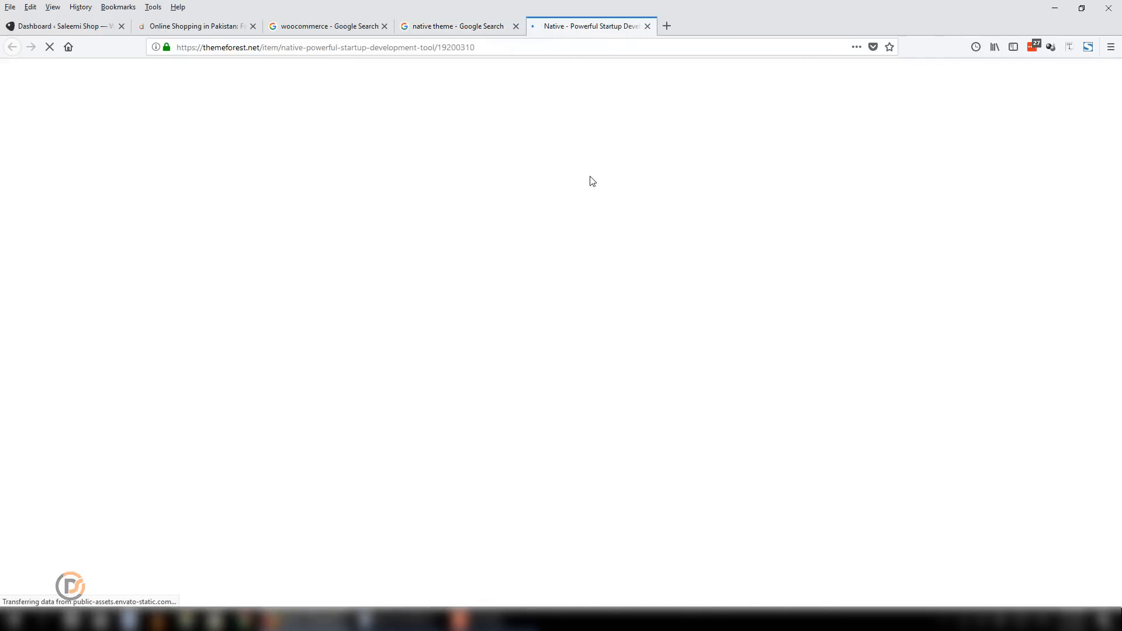
Open the Native theme's live preview in its own tab and highlight the Compatible With list on the ThemeForest page
{"action": "left_click", "coordinate": [357, 442]}
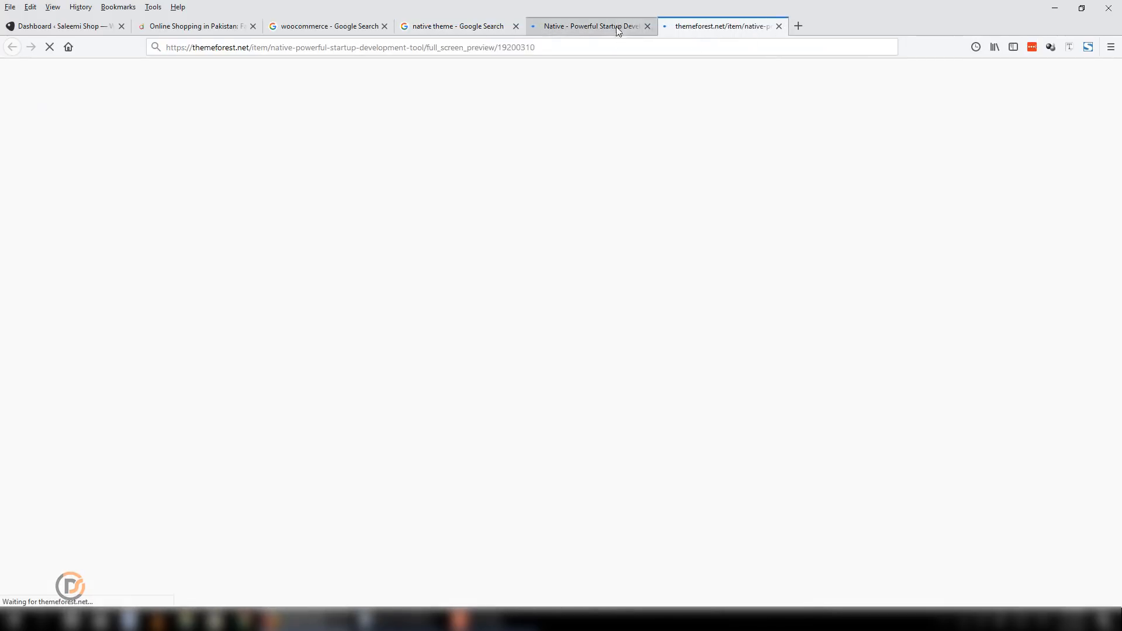
{"action": "left_click", "coordinate": [618, 30]}
{"action": "scroll", "coordinate": [967, 374], "scroll_direction": "down", "scroll_amount": 8}
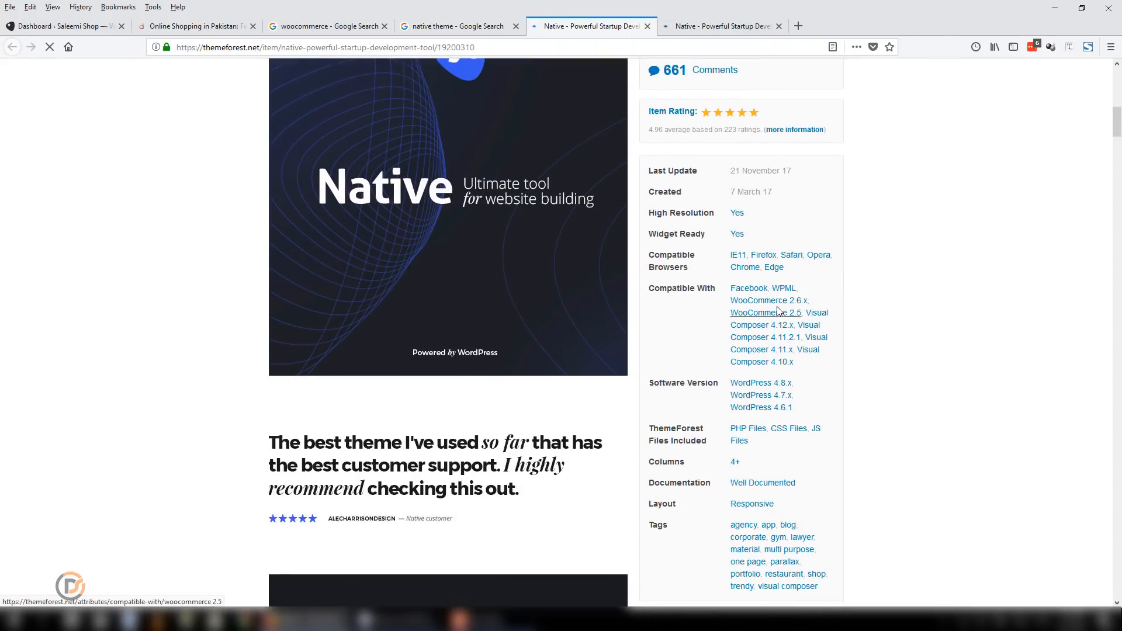
{"action": "left_click_drag", "start_coordinate": [795, 362], "coordinate": [732, 292]}
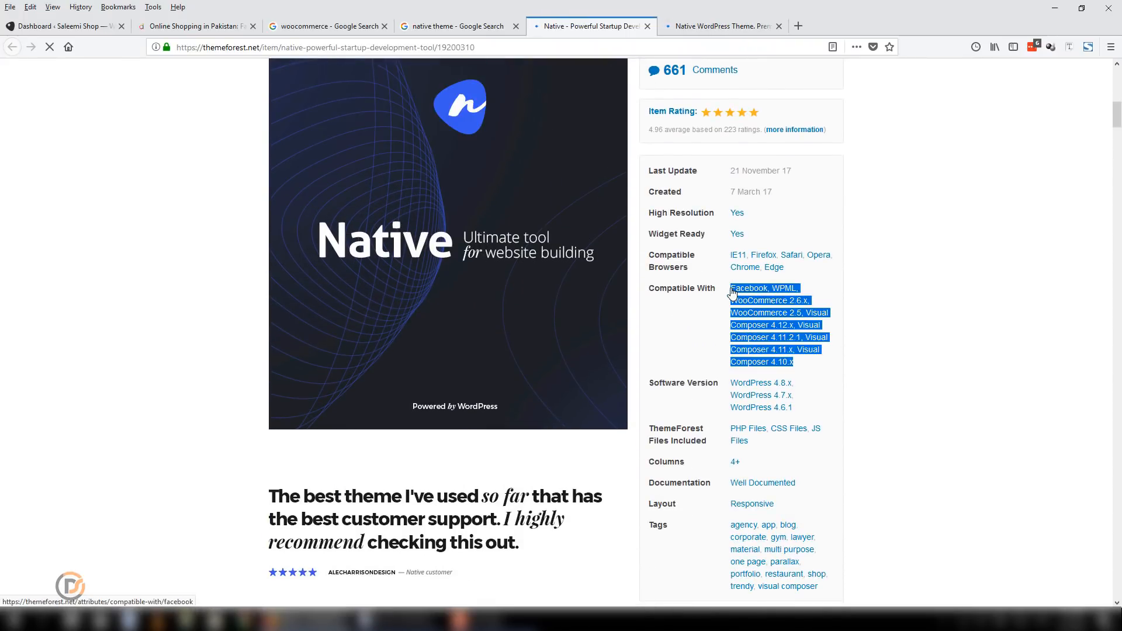
{"action": "left_click", "coordinate": [776, 352]}
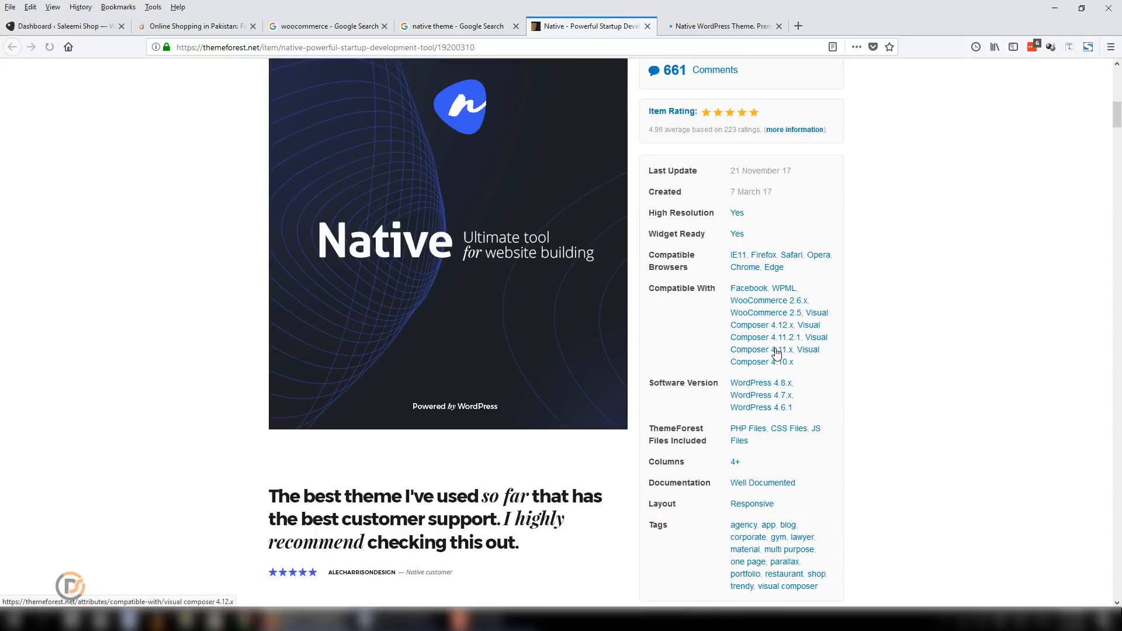
{"action": "scroll", "coordinate": [754, 223], "scroll_direction": "down", "scroll_amount": 5}
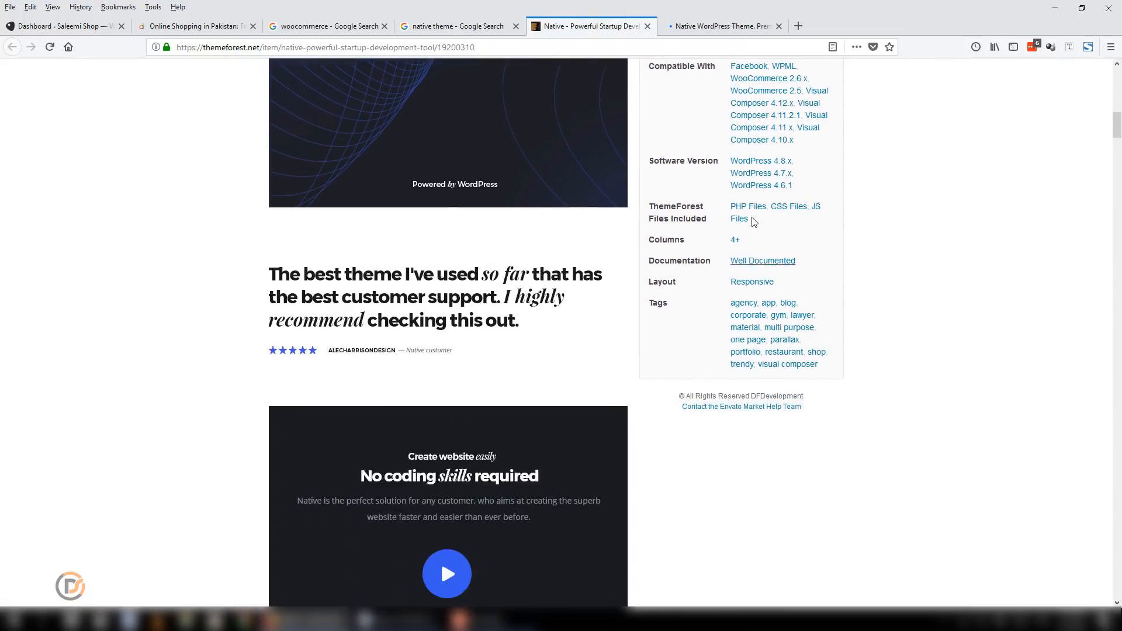
{"action": "scroll", "coordinate": [780, 395], "scroll_direction": "up", "scroll_amount": 5}
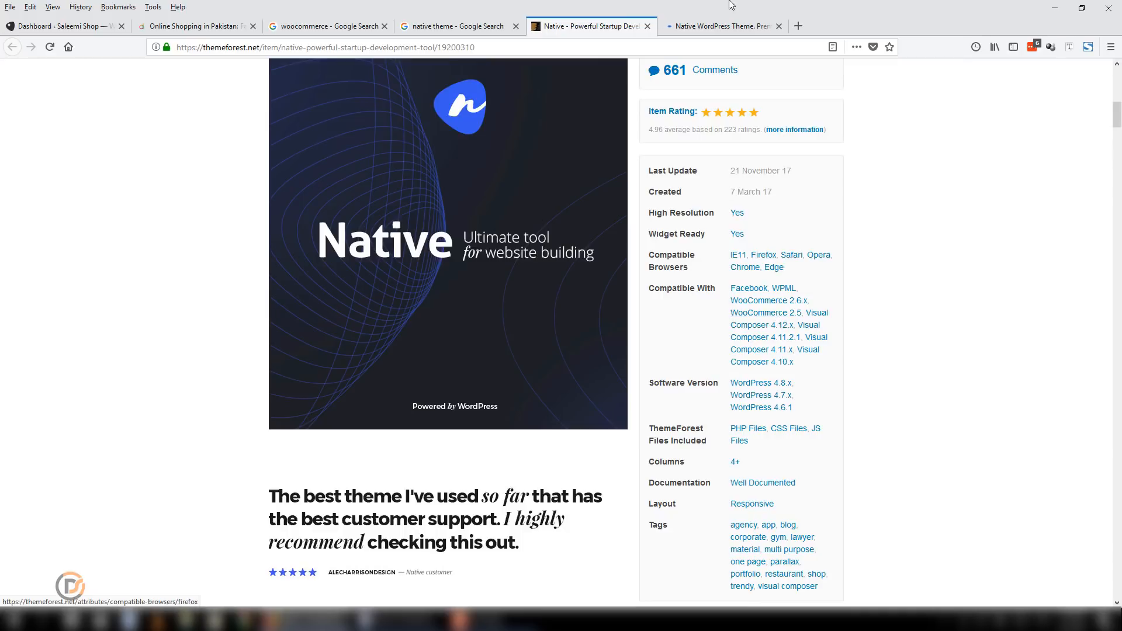
Switch to the Native live preview and filter the pre-built demos collection to Ecommerce to view the shop demos
{"action": "left_click", "coordinate": [722, 26]}
{"action": "scroll", "coordinate": [734, 319], "scroll_direction": "down", "scroll_amount": 6}
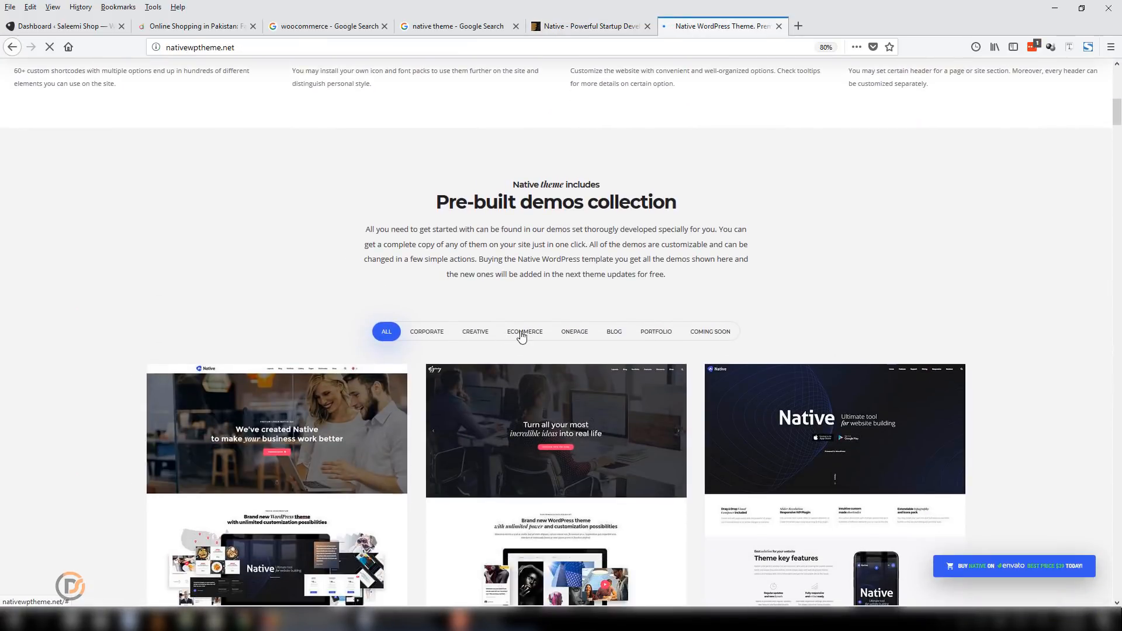
{"action": "left_click", "coordinate": [523, 336]}
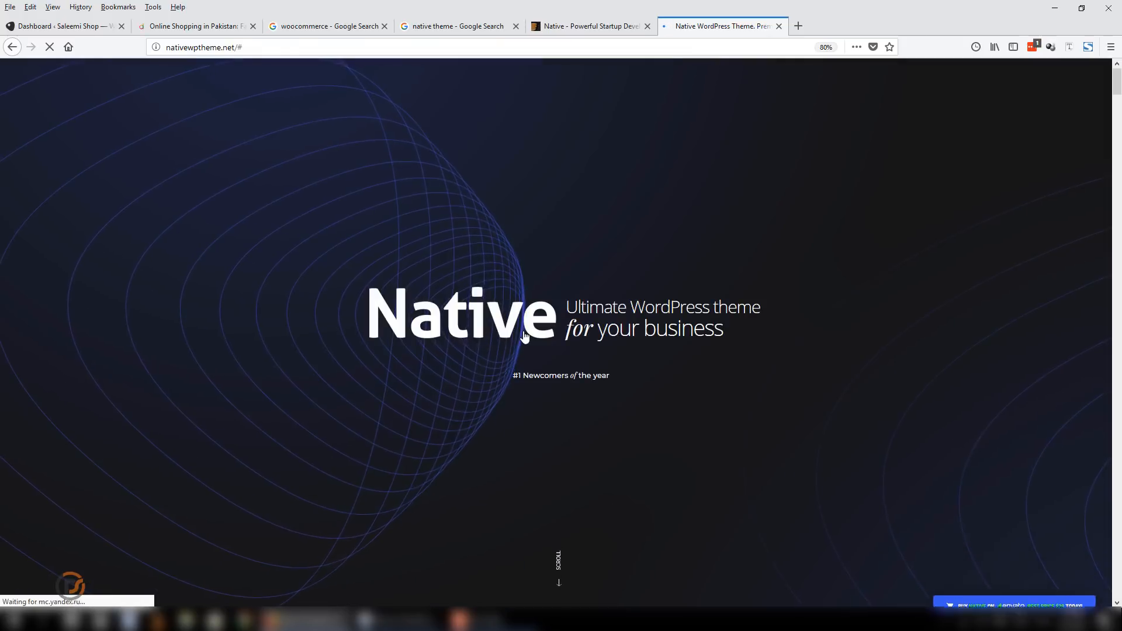
{"action": "scroll", "coordinate": [666, 324], "scroll_direction": "down", "scroll_amount": 8}
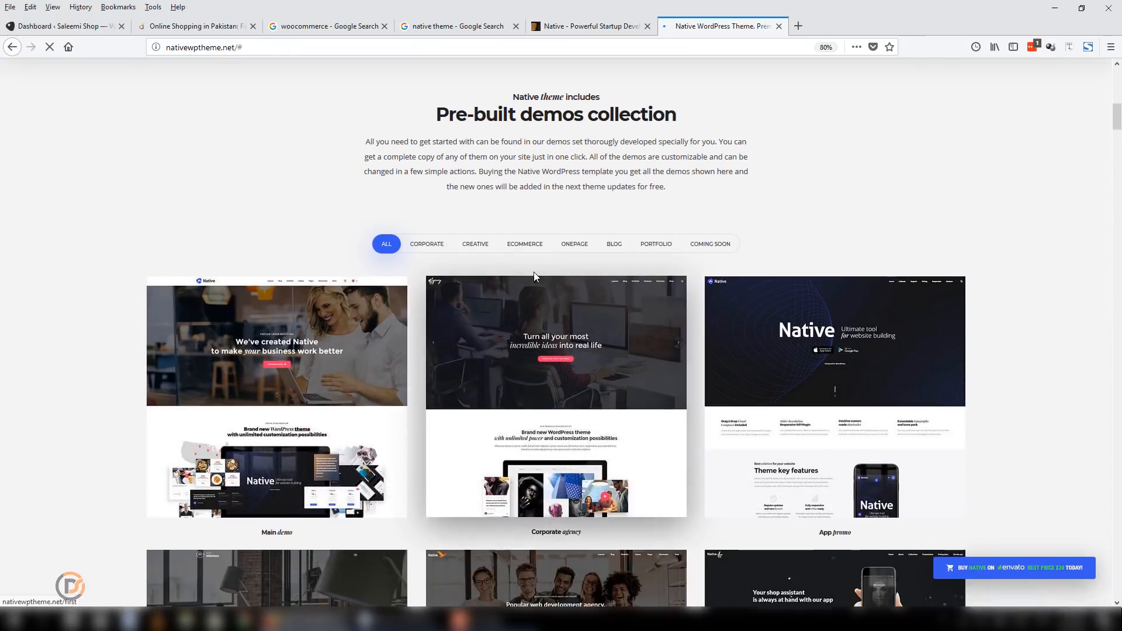
{"action": "left_click", "coordinate": [540, 250]}
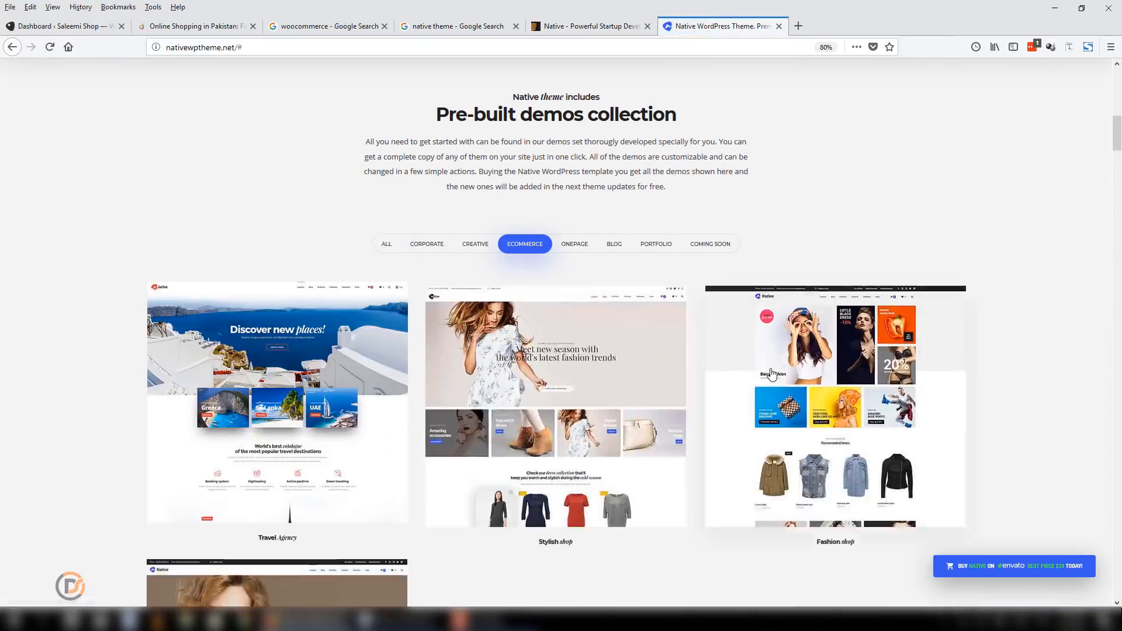
{"action": "scroll", "coordinate": [147, 344], "scroll_direction": "down", "scroll_amount": 5}
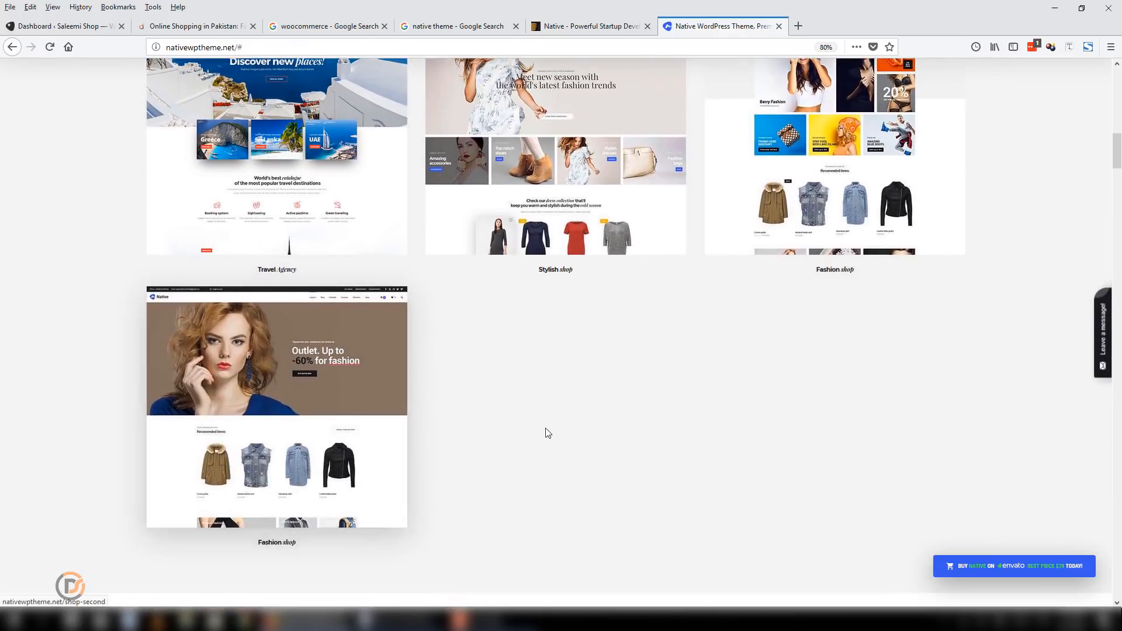
{"action": "scroll", "coordinate": [643, 403], "scroll_direction": "up", "scroll_amount": 3}
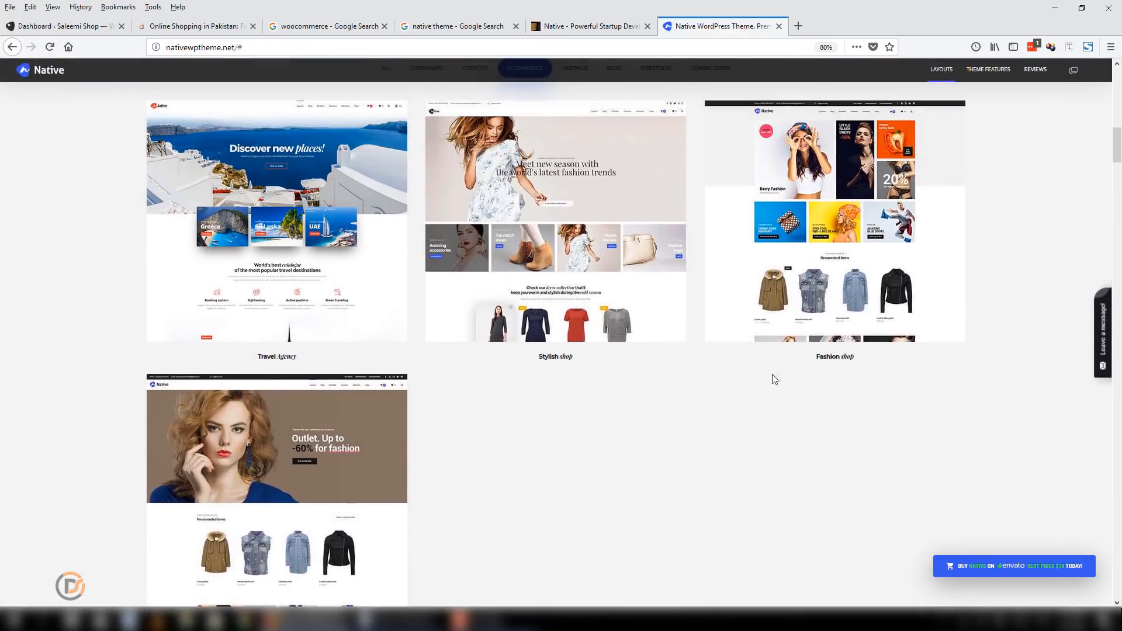
Open the Stylish shop demo in a new tab and look over its home page
{"action": "right_click", "coordinate": [577, 170]}
{"action": "left_click", "coordinate": [608, 173]}
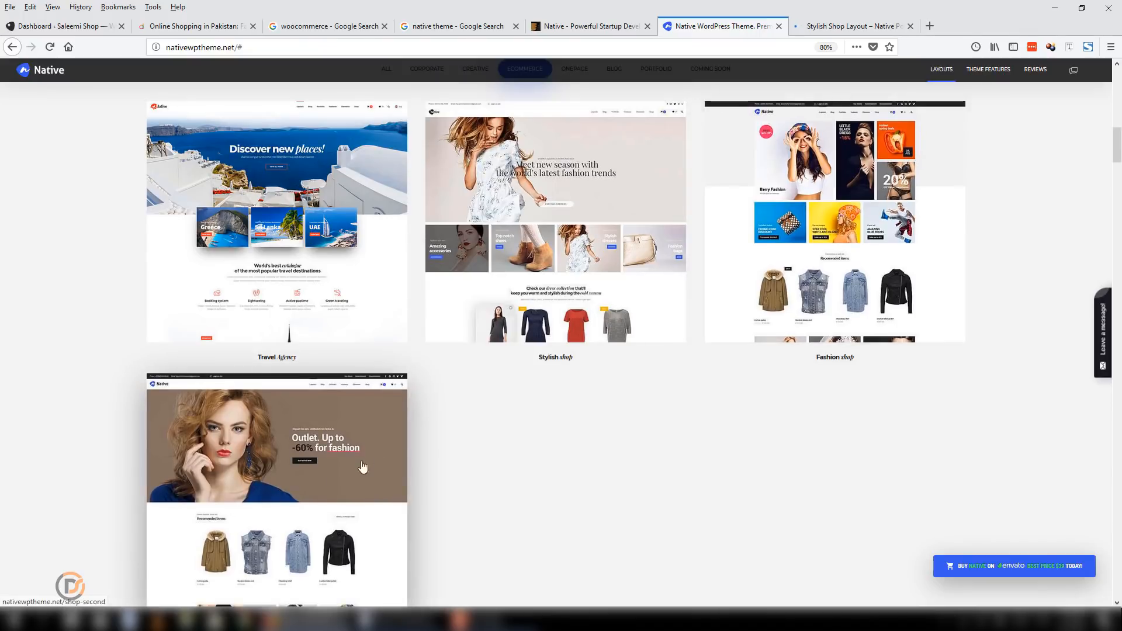
{"action": "left_click", "coordinate": [822, 26]}
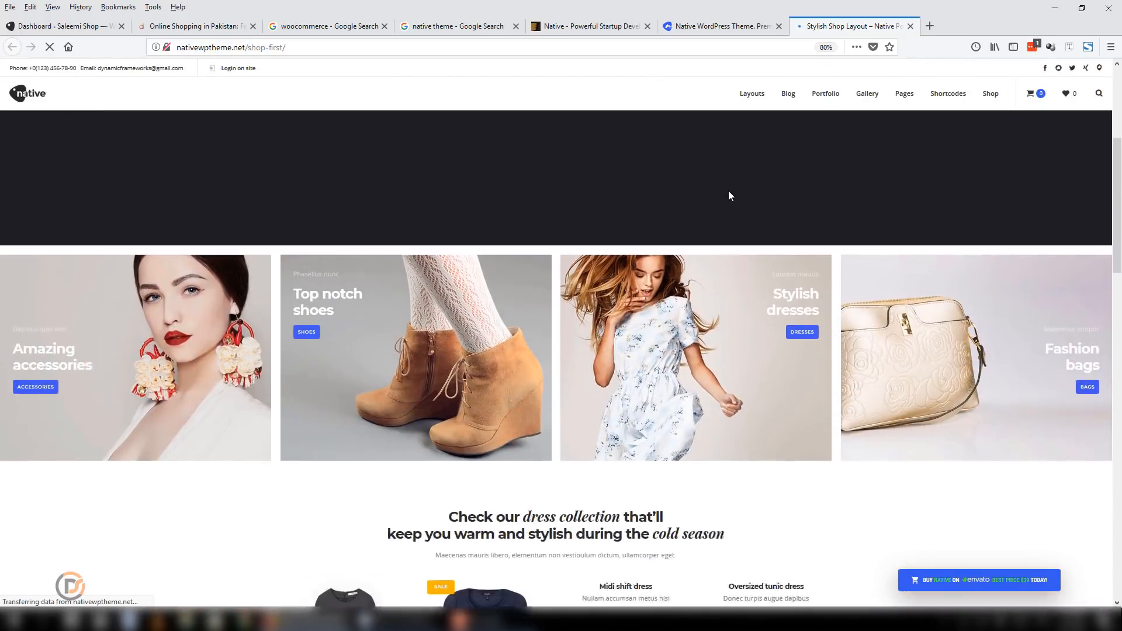
{"action": "scroll", "coordinate": [728, 193], "scroll_direction": "down", "scroll_amount": 8}
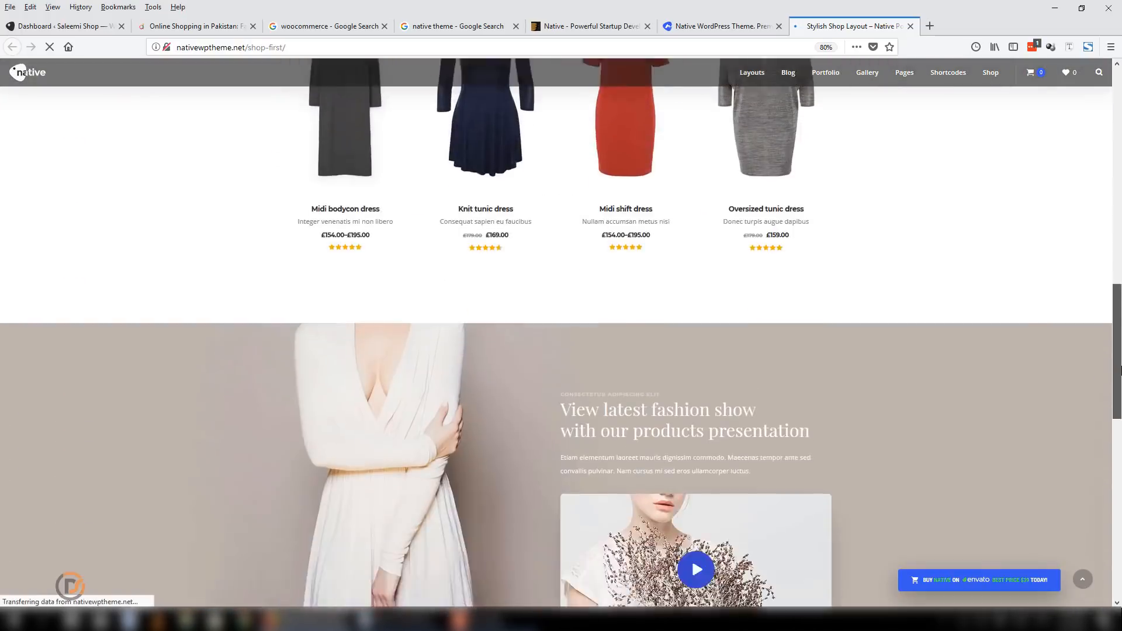
{"action": "left_click_drag", "start_coordinate": [1120, 370], "coordinate": [1115, 50]}
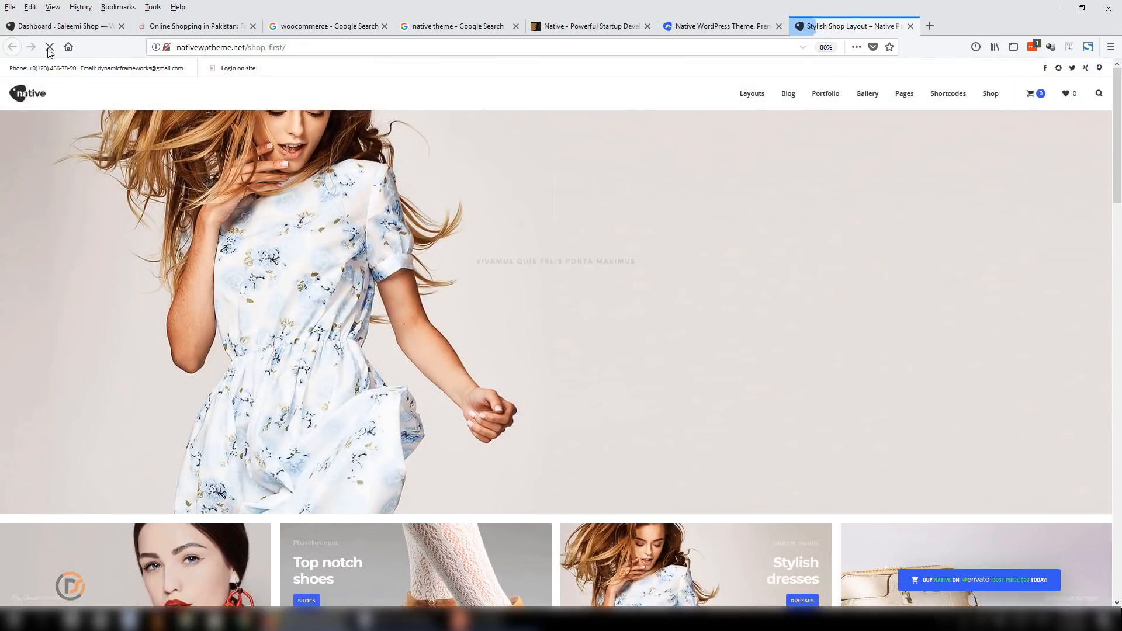
Open the demo shop's Shoes category and open the Ankle striped heels product page from it
{"action": "scroll", "coordinate": [266, 371], "scroll_direction": "down", "scroll_amount": 5}
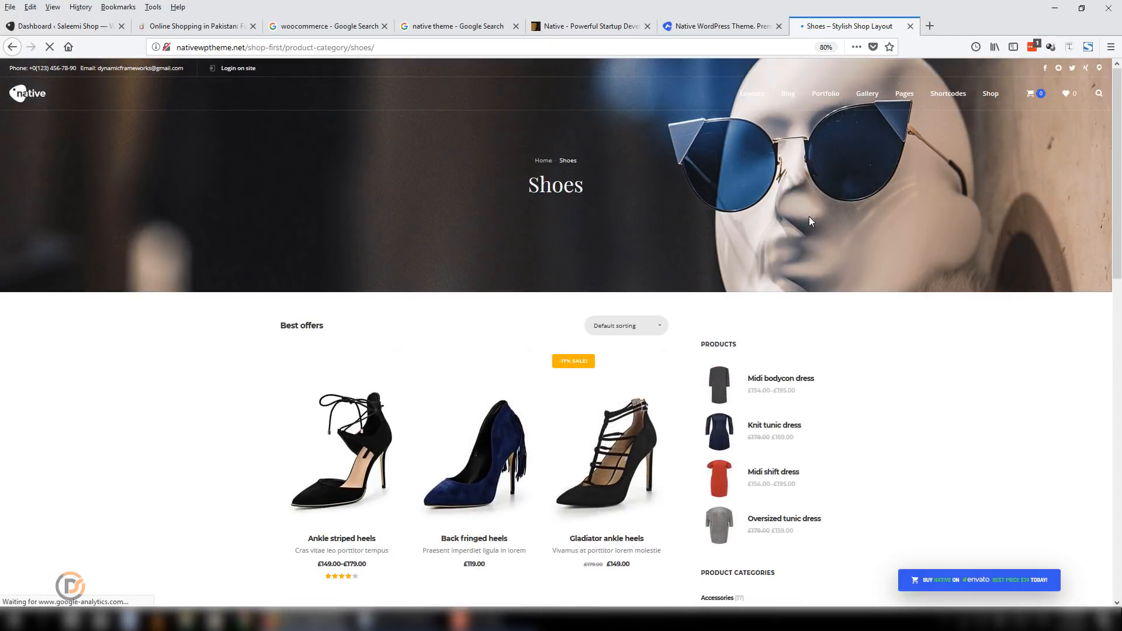
{"action": "scroll", "coordinate": [785, 261], "scroll_direction": "down", "scroll_amount": 3}
{"action": "scroll", "coordinate": [778, 241], "scroll_direction": "down", "scroll_amount": 1}
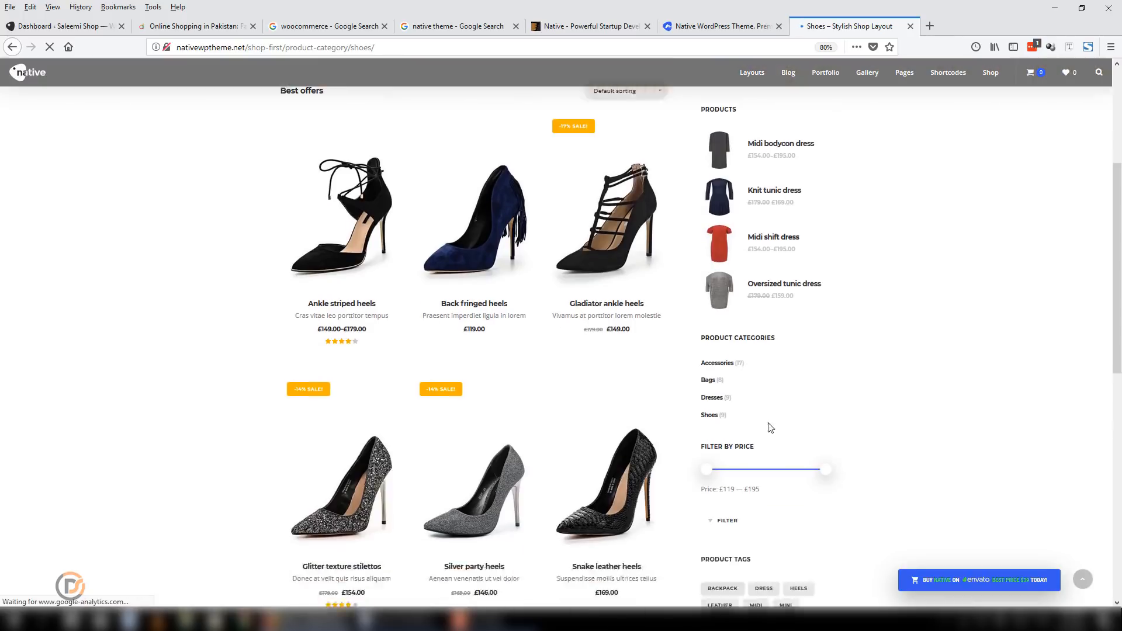
{"action": "scroll", "coordinate": [395, 405], "scroll_direction": "up", "scroll_amount": 3}
{"action": "left_click", "coordinate": [351, 412]}
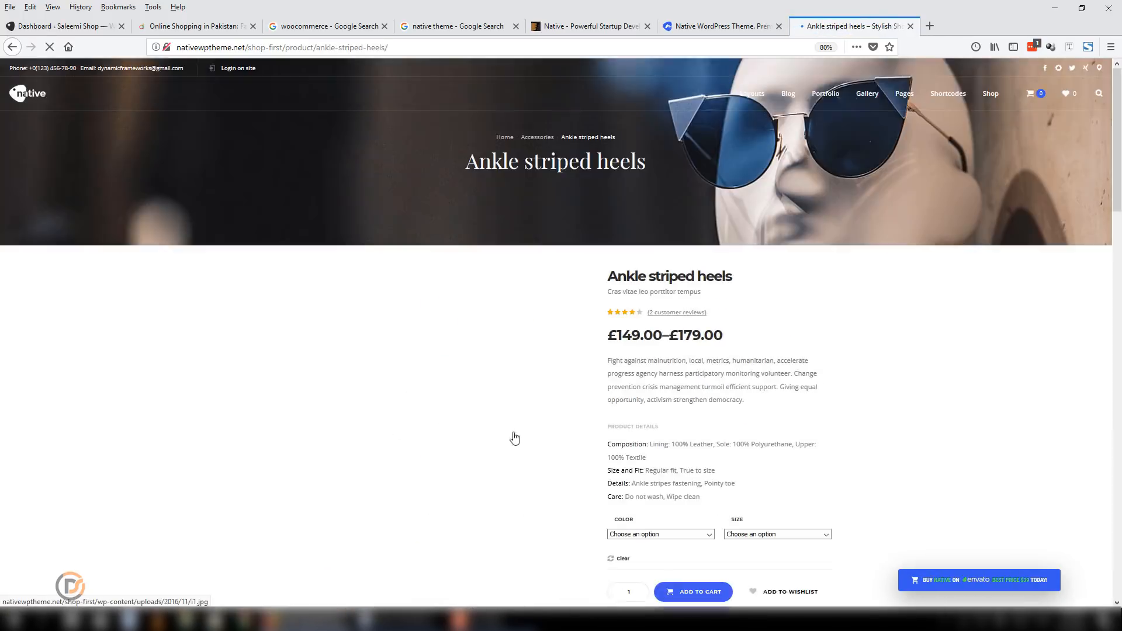
Examine the Ankle striped heels product details and the choices offered for color and size
{"action": "scroll", "coordinate": [840, 345], "scroll_direction": "down", "scroll_amount": 4}
{"action": "scroll", "coordinate": [840, 345], "scroll_direction": "up", "scroll_amount": 4}
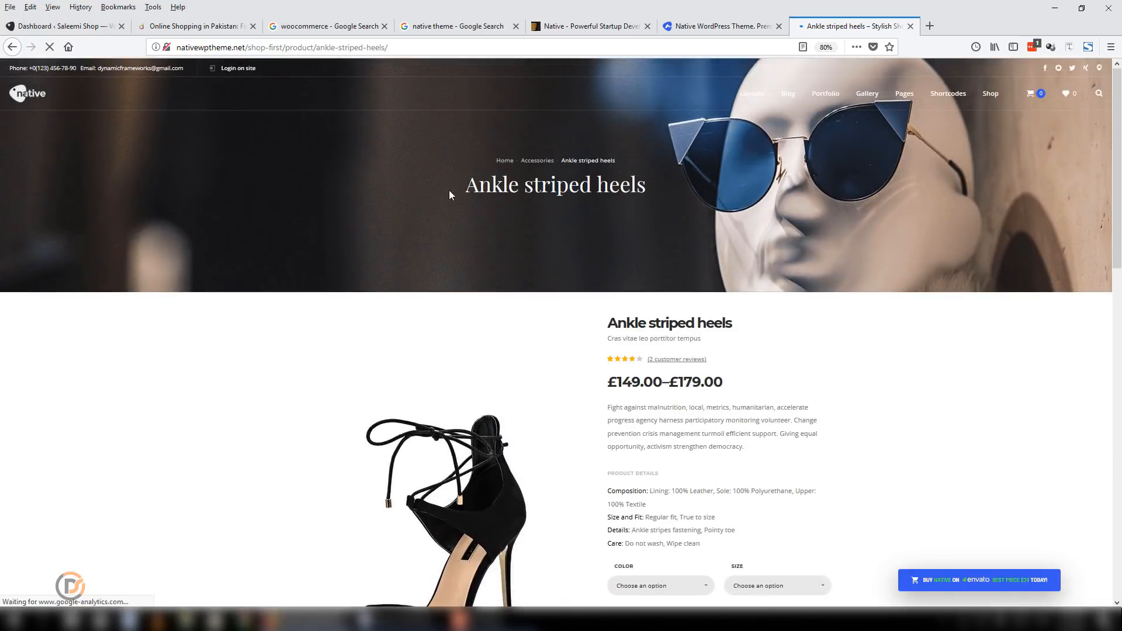
{"action": "scroll", "coordinate": [760, 243], "scroll_direction": "down", "scroll_amount": 3}
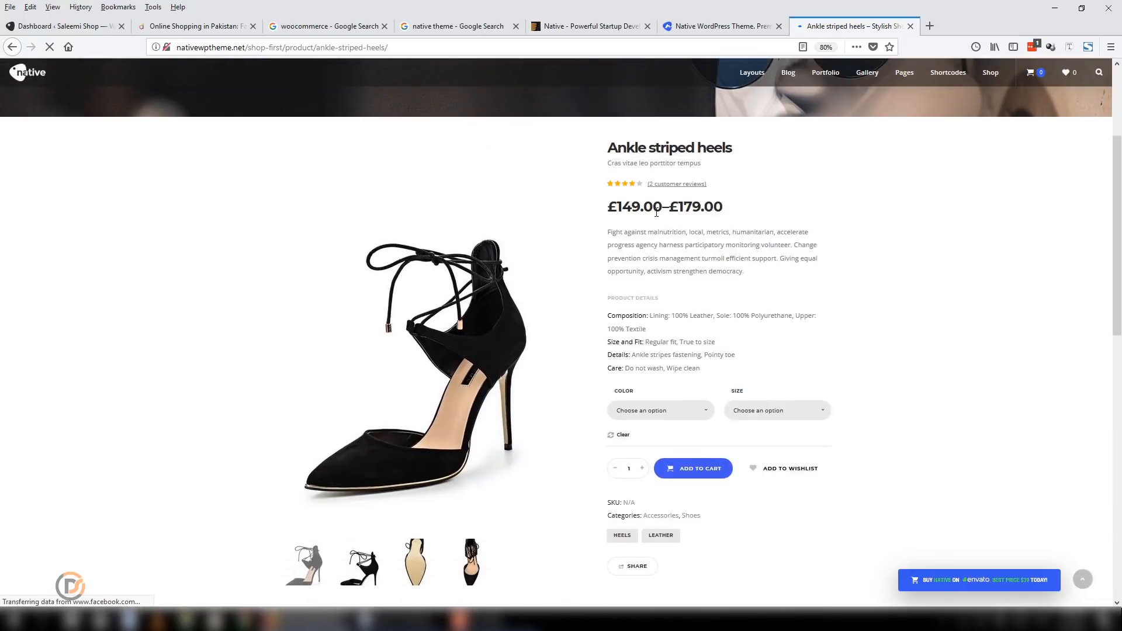
{"action": "scroll", "coordinate": [704, 246], "scroll_direction": "up", "scroll_amount": 1}
{"action": "scroll", "coordinate": [676, 289], "scroll_direction": "down", "scroll_amount": 4}
{"action": "left_click", "coordinate": [689, 200]}
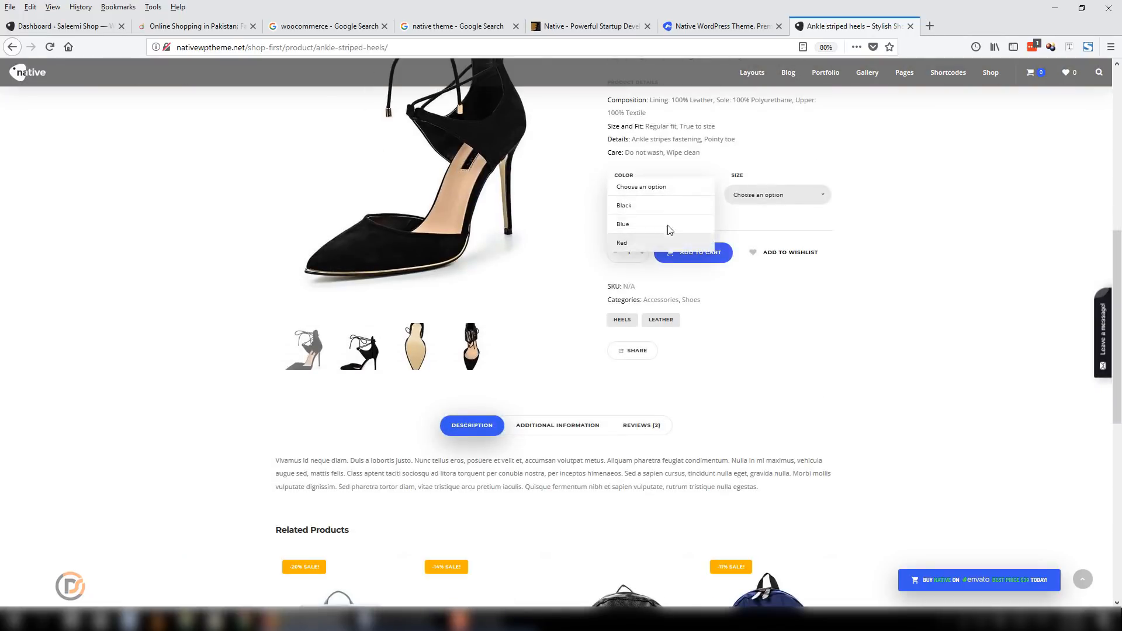
{"action": "scroll", "coordinate": [872, 237], "scroll_direction": "up", "scroll_amount": 2}
{"action": "left_click", "coordinate": [712, 283]}
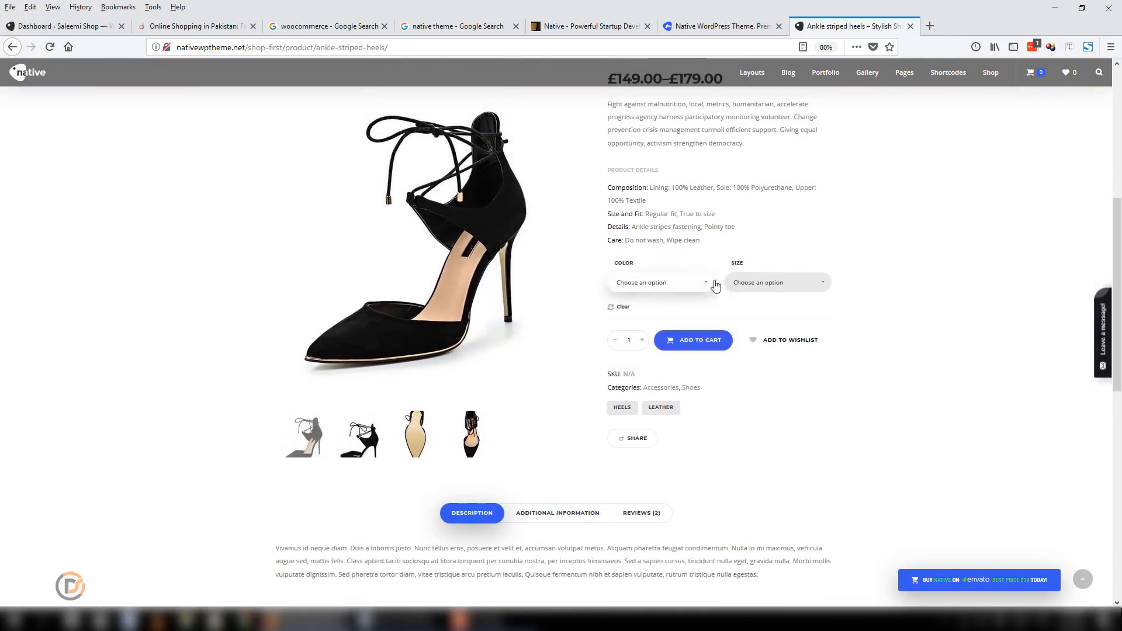
{"action": "left_click", "coordinate": [761, 283]}
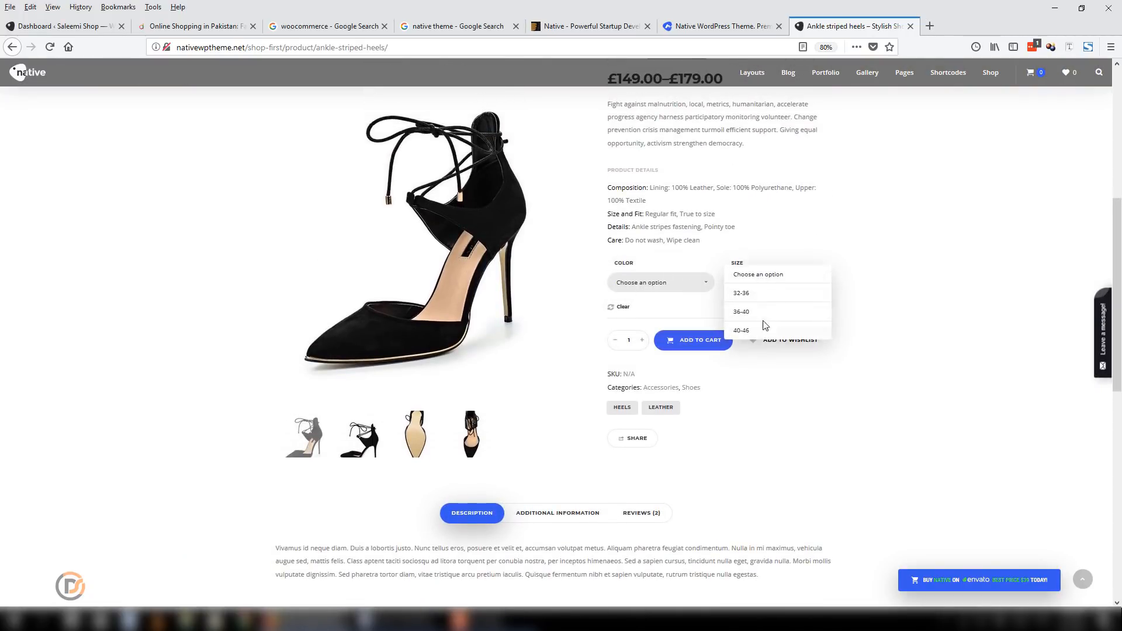
{"action": "left_click", "coordinate": [792, 349]}
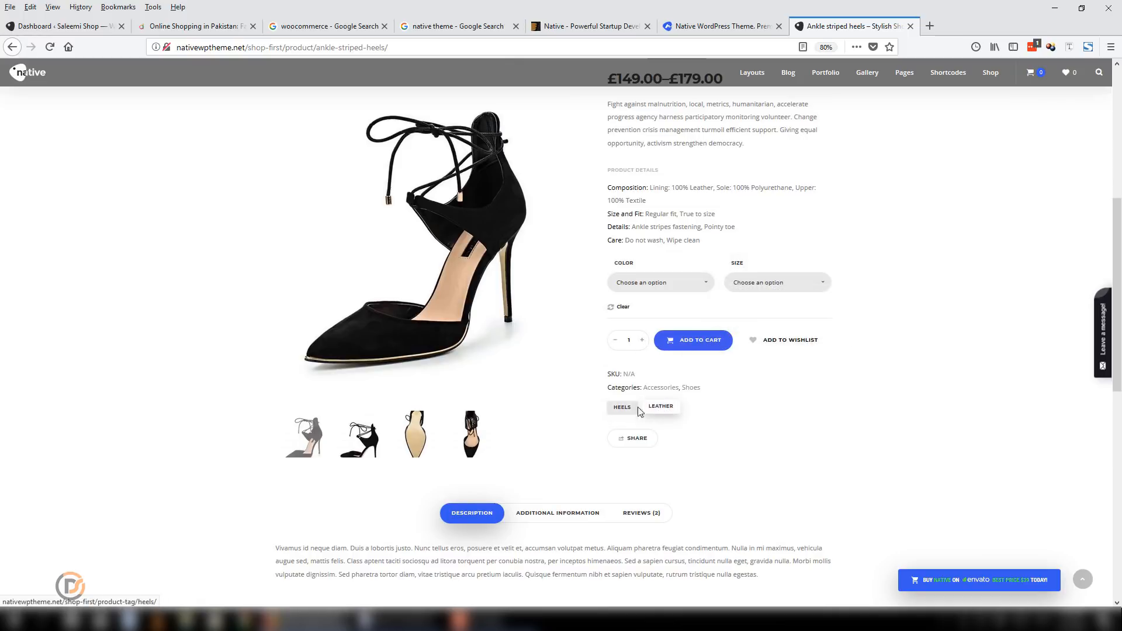
Show the heels' fourth gallery photo and review the Additional Information, Reviews and Description sections and the related products
{"action": "left_click", "coordinate": [471, 443]}
{"action": "scroll", "coordinate": [433, 421], "scroll_direction": "down", "scroll_amount": 5}
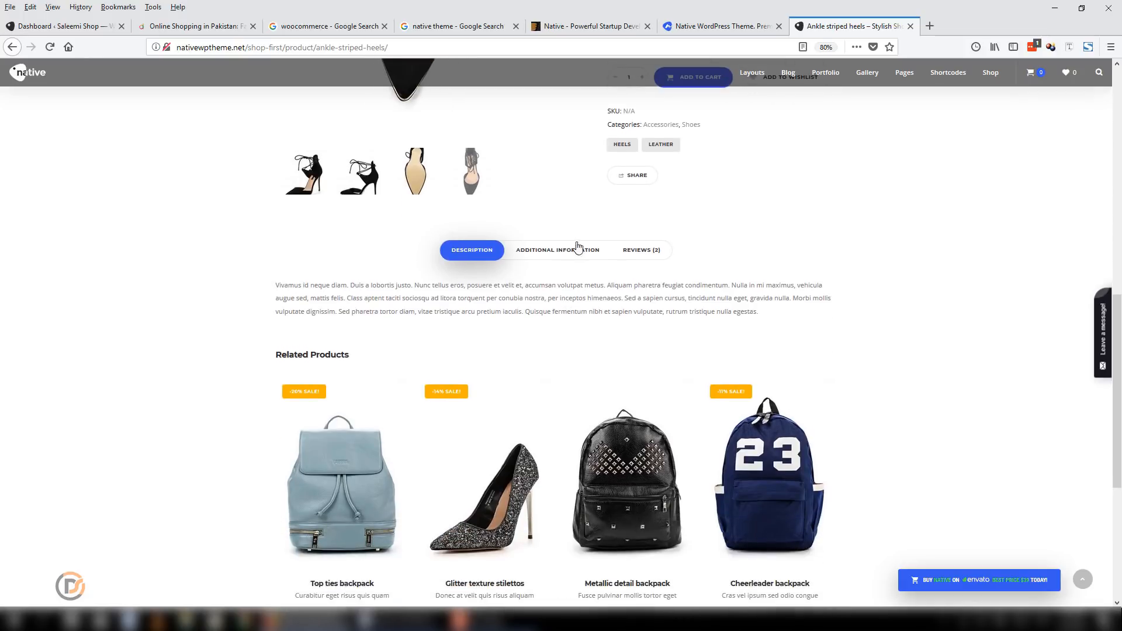
{"action": "left_click", "coordinate": [572, 257]}
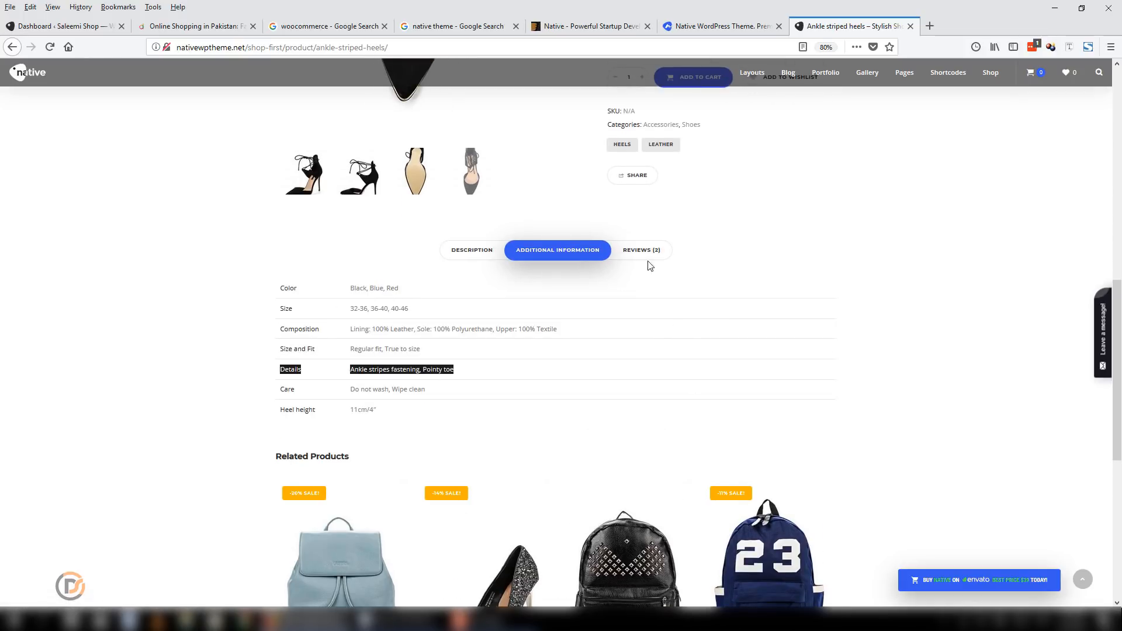
{"action": "left_click", "coordinate": [643, 251]}
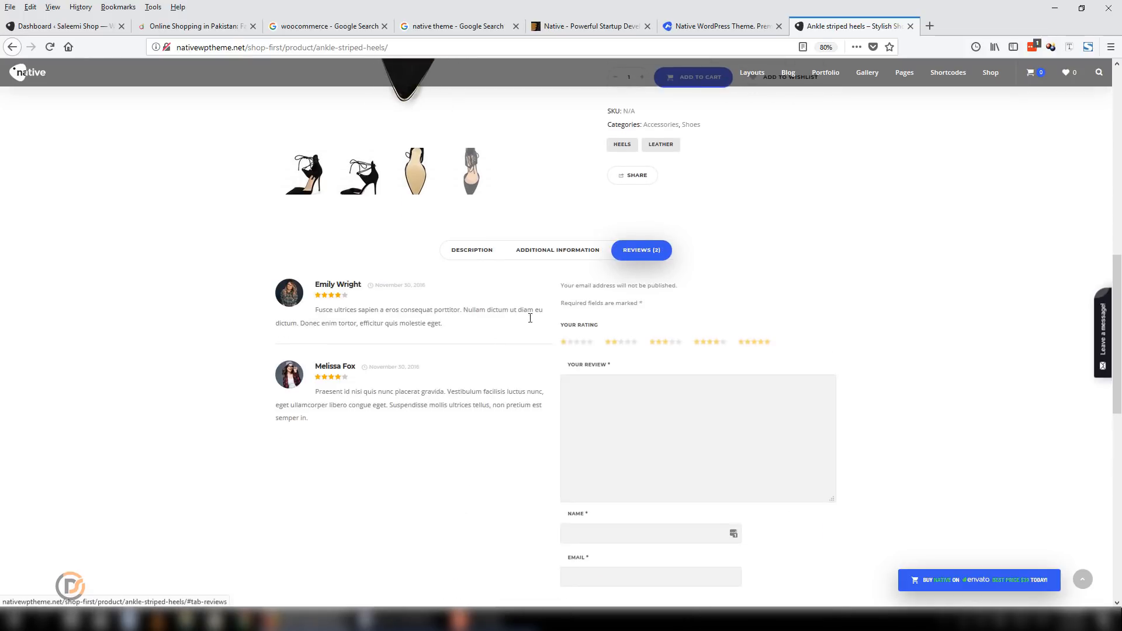
{"action": "left_click", "coordinate": [465, 252]}
{"action": "scroll", "coordinate": [593, 446], "scroll_direction": "down", "scroll_amount": 5}
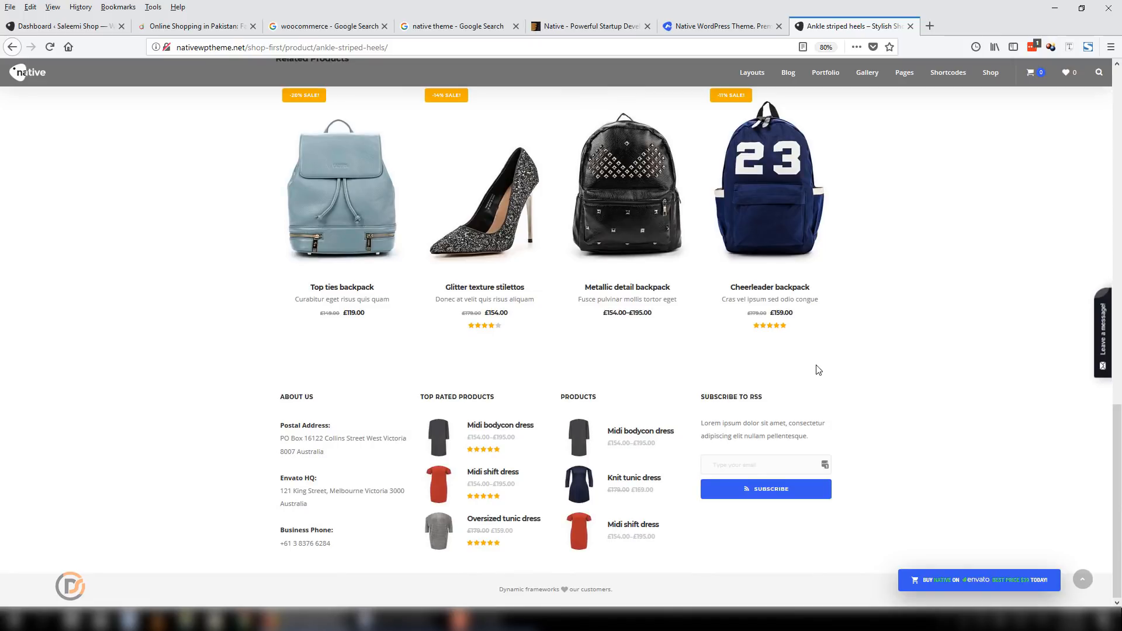
{"action": "scroll", "coordinate": [819, 370], "scroll_direction": "up", "scroll_amount": 15}
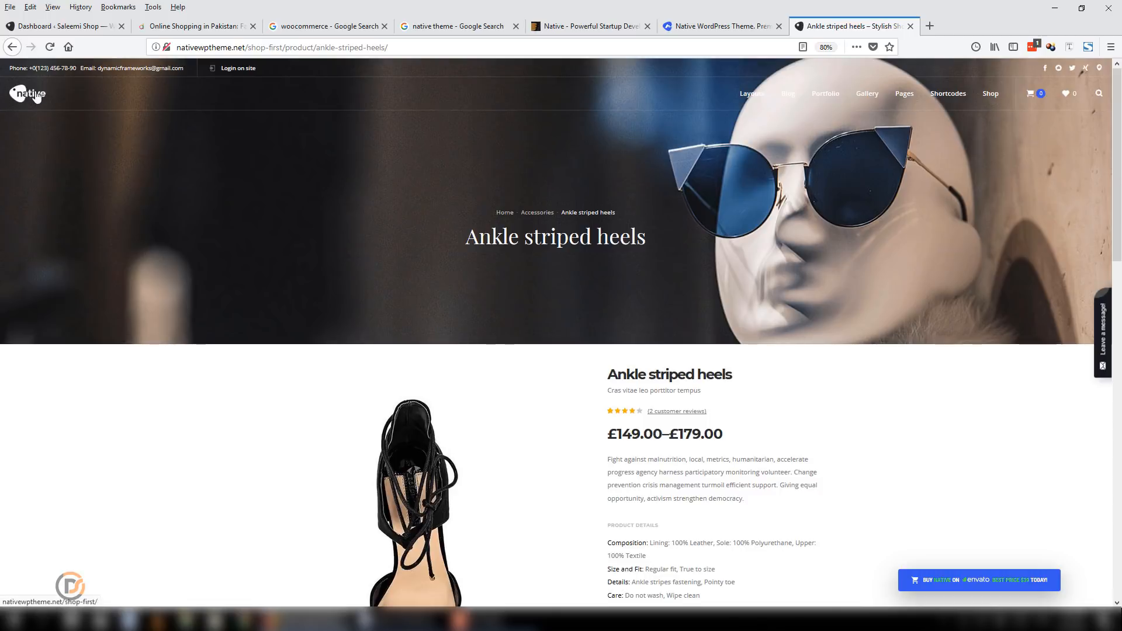
Return to the Stylish shop demo's home page and look through its categories and featured products down to the footer
{"action": "left_click", "coordinate": [37, 97]}
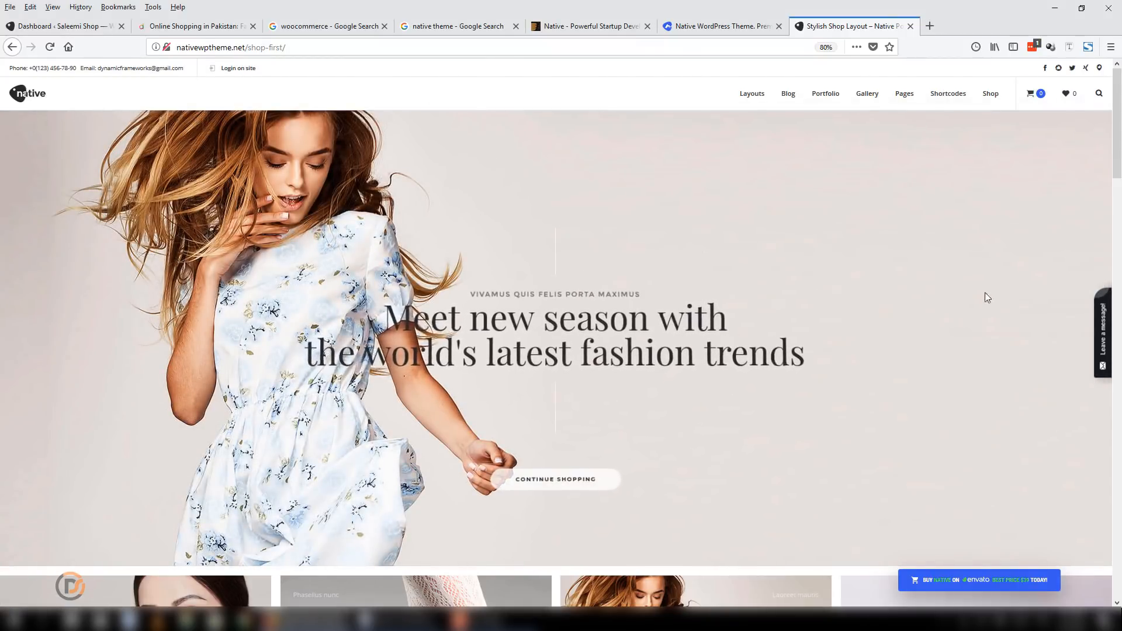
{"action": "left_click_drag", "start_coordinate": [1116, 168], "coordinate": [1110, 235]}
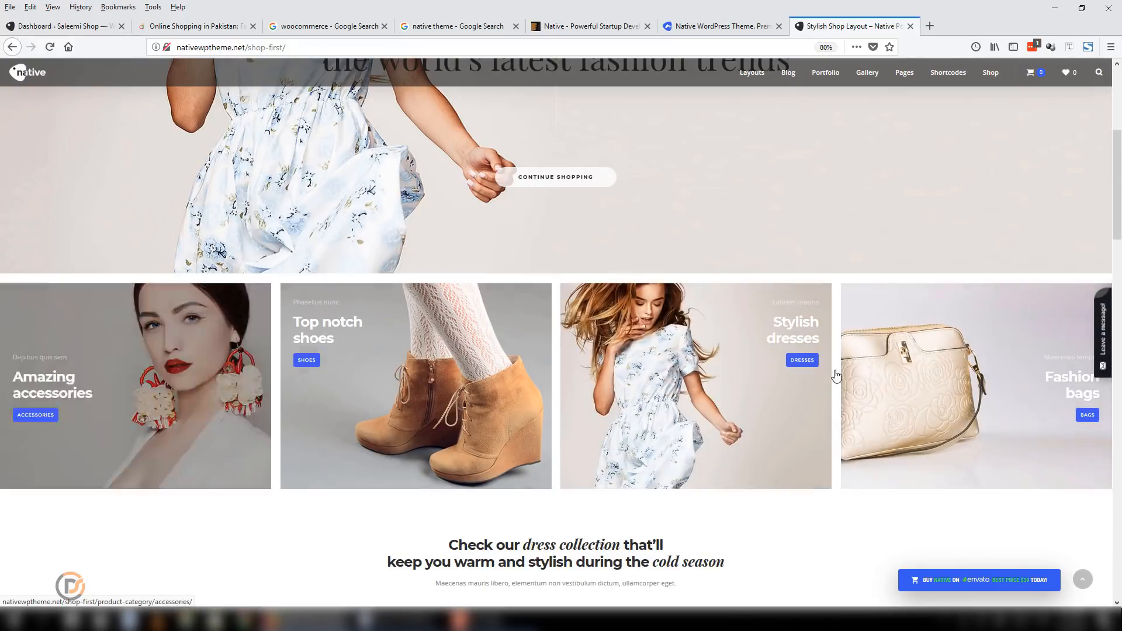
{"action": "scroll", "coordinate": [836, 375], "scroll_direction": "down", "scroll_amount": 3}
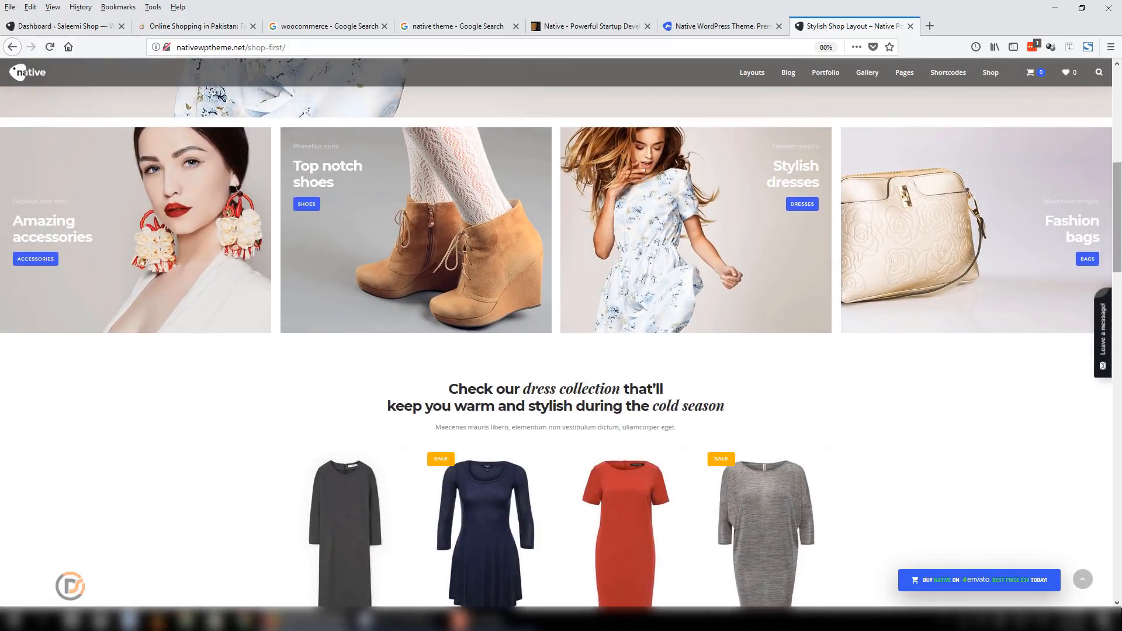
{"action": "scroll", "coordinate": [828, 258], "scroll_direction": "down", "scroll_amount": 5}
{"action": "left_click_drag", "start_coordinate": [1118, 269], "coordinate": [1121, 423]}
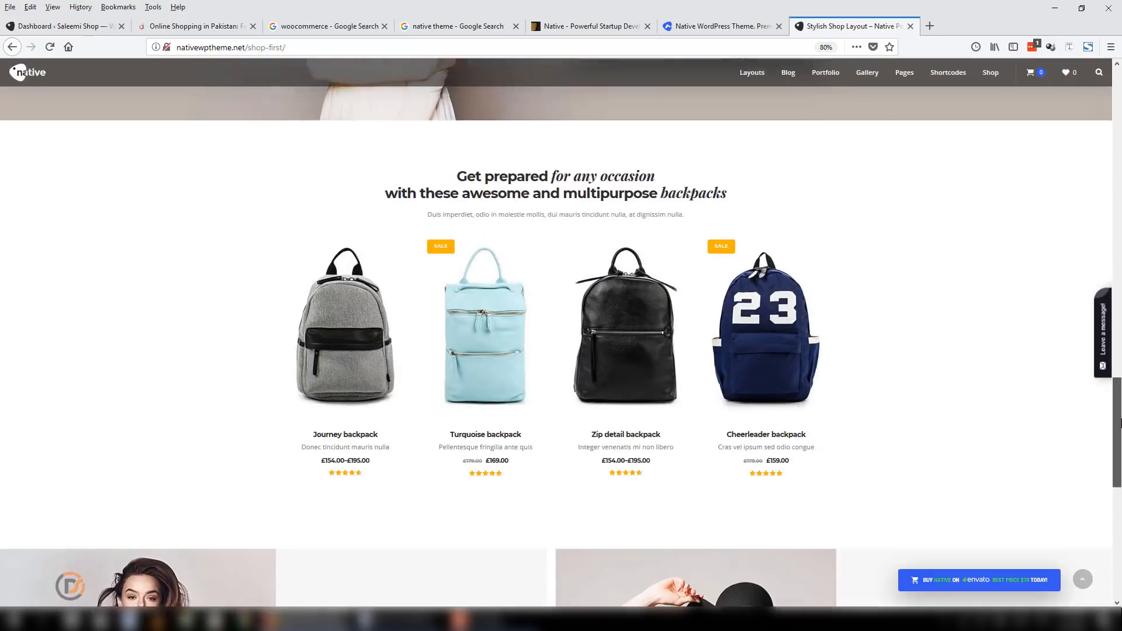
{"action": "scroll", "coordinate": [221, 183], "scroll_direction": "down", "scroll_amount": 2}
{"action": "scroll", "coordinate": [1103, 534], "scroll_direction": "down", "scroll_amount": 6}
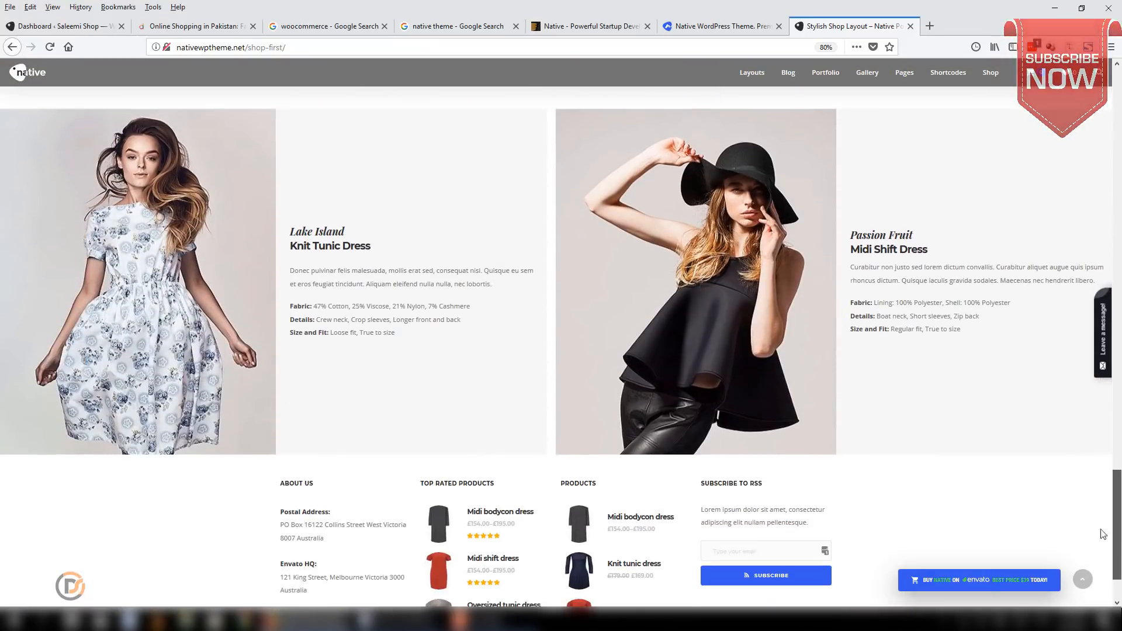
{"action": "left_click_drag", "start_coordinate": [1116, 486], "coordinate": [1112, 35]}
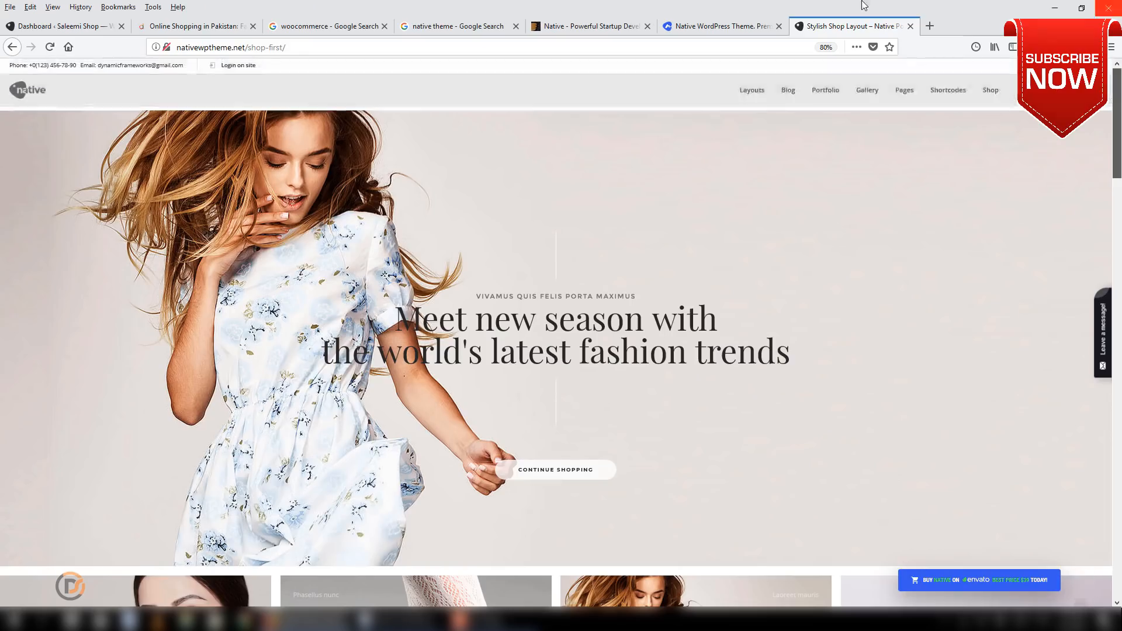
Revisit the Native demos collection, open a blank tab, and return to the start of Native's ThemeForest item page
{"action": "left_click", "coordinate": [723, 26]}
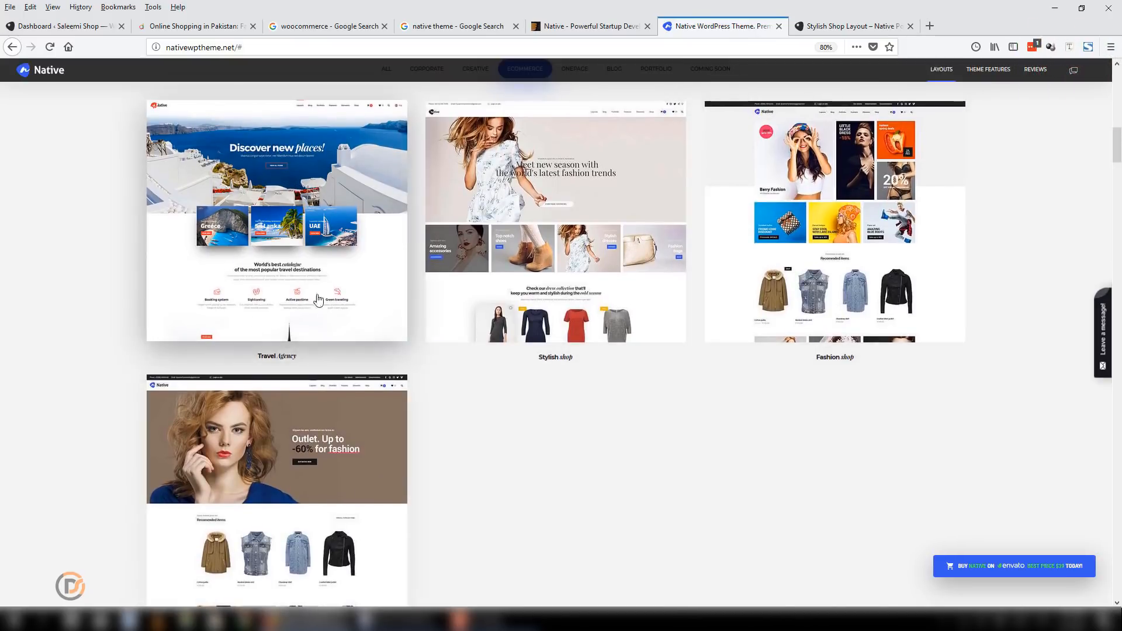
{"action": "scroll", "coordinate": [837, 415], "scroll_direction": "up", "scroll_amount": 7}
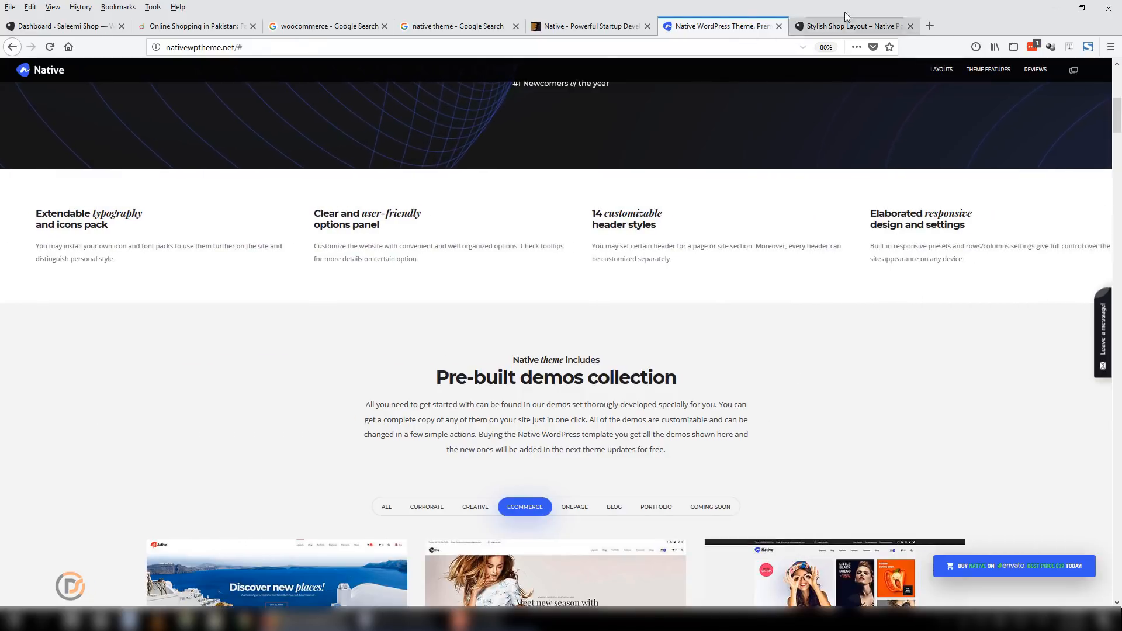
{"action": "left_click", "coordinate": [930, 25]}
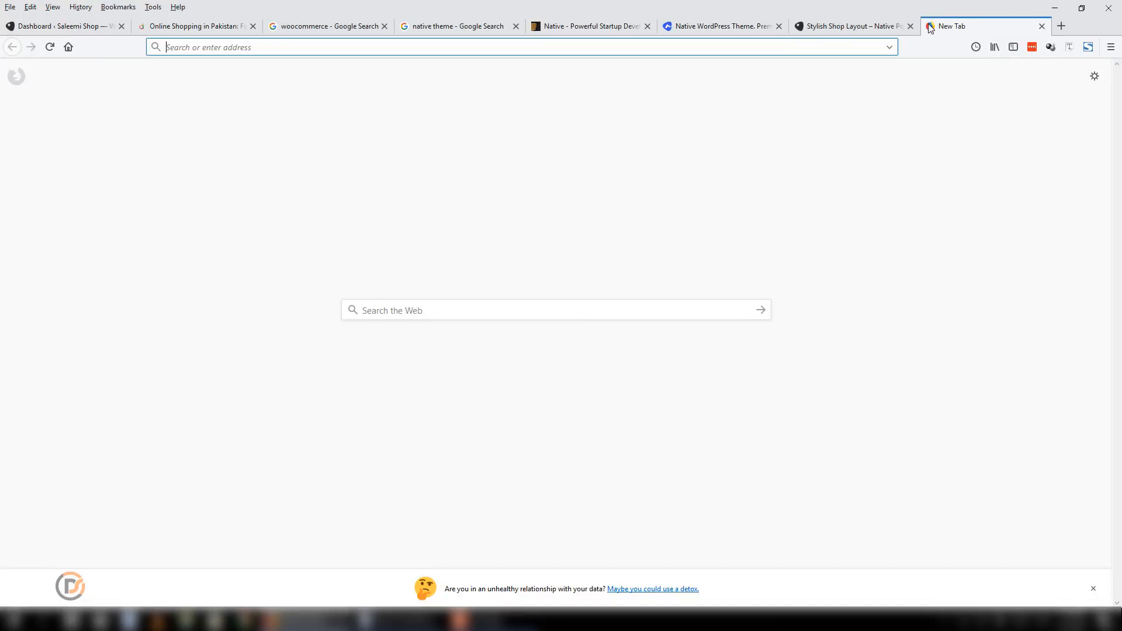
{"action": "left_click", "coordinate": [602, 26]}
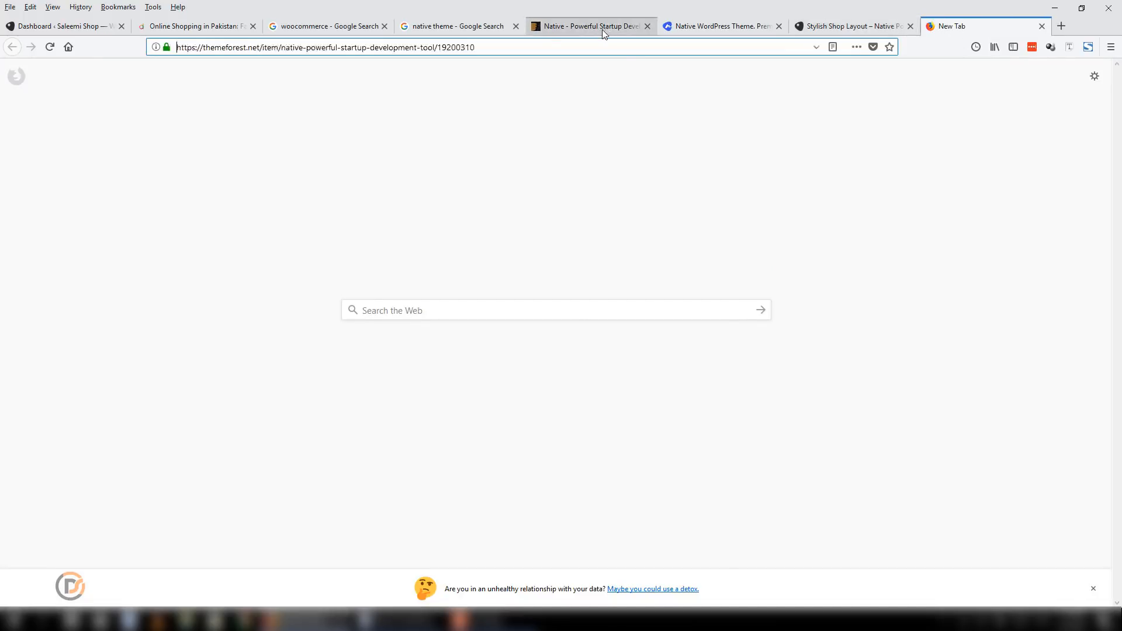
{"action": "scroll", "coordinate": [371, 276], "scroll_direction": "up", "scroll_amount": 8}
{"action": "scroll", "coordinate": [1116, 99], "scroll_direction": "up", "scroll_amount": 4}
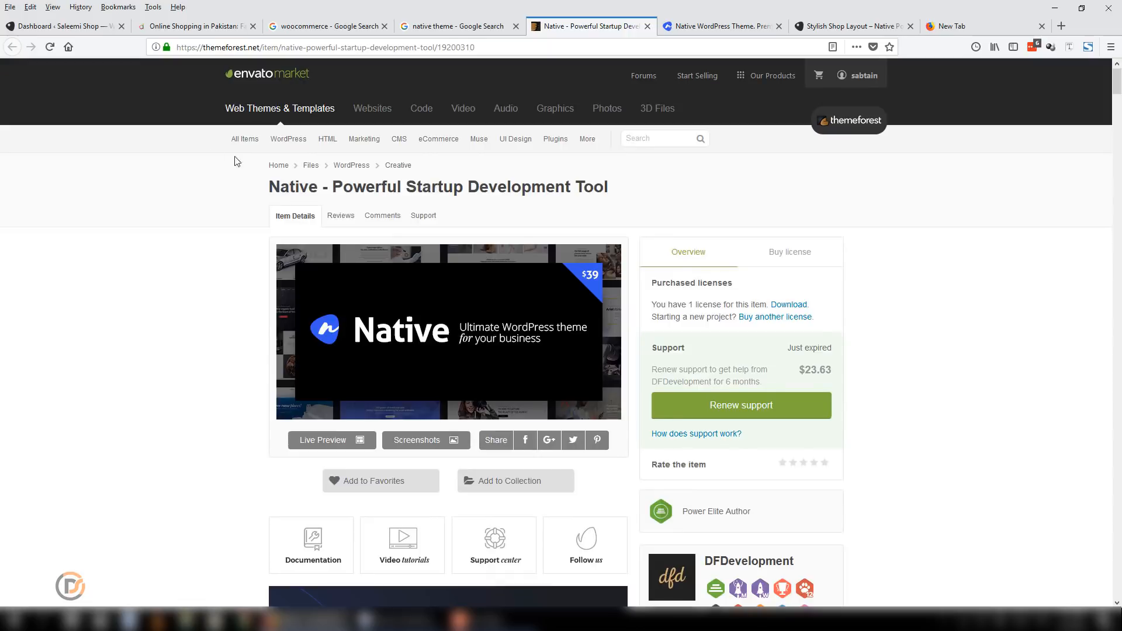
List ThemeForest's WordPress eCommerce themes by best sellers and skim the item page of the Flatsome theme
{"action": "mouse_move", "coordinate": [289, 139]}
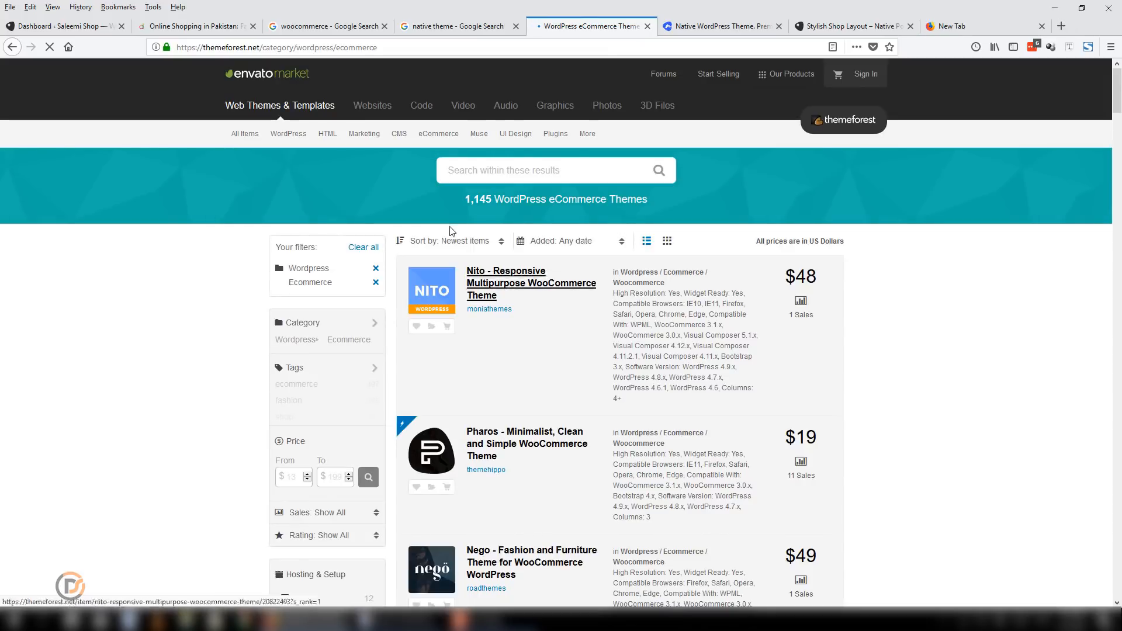
{"action": "left_click", "coordinate": [456, 244]}
{"action": "left_click", "coordinate": [485, 283]}
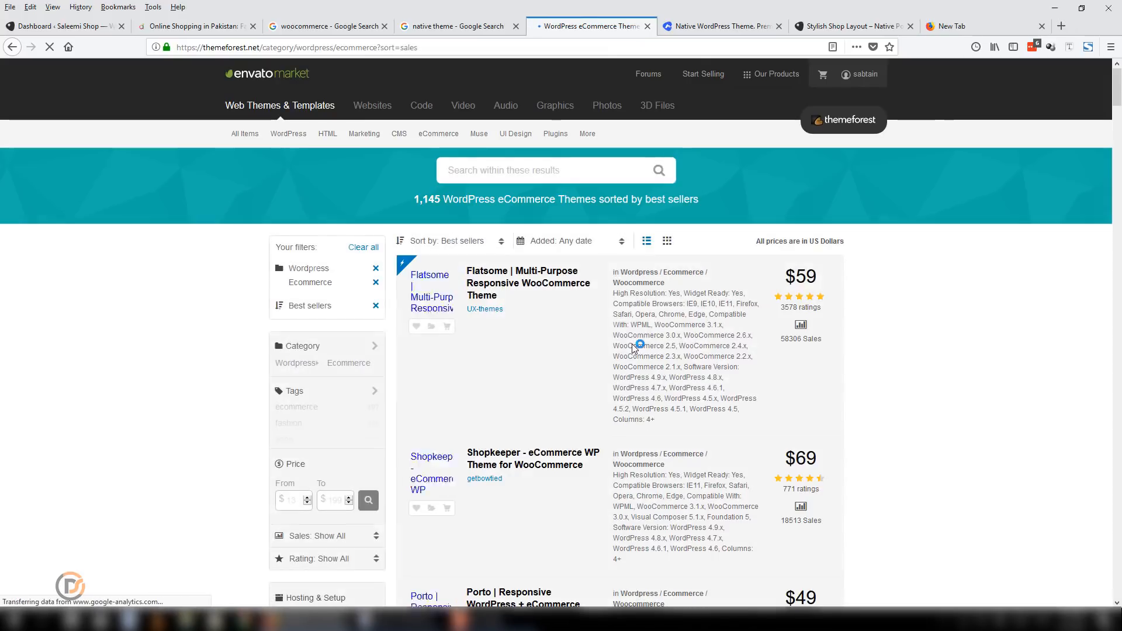
{"action": "left_click", "coordinate": [492, 298]}
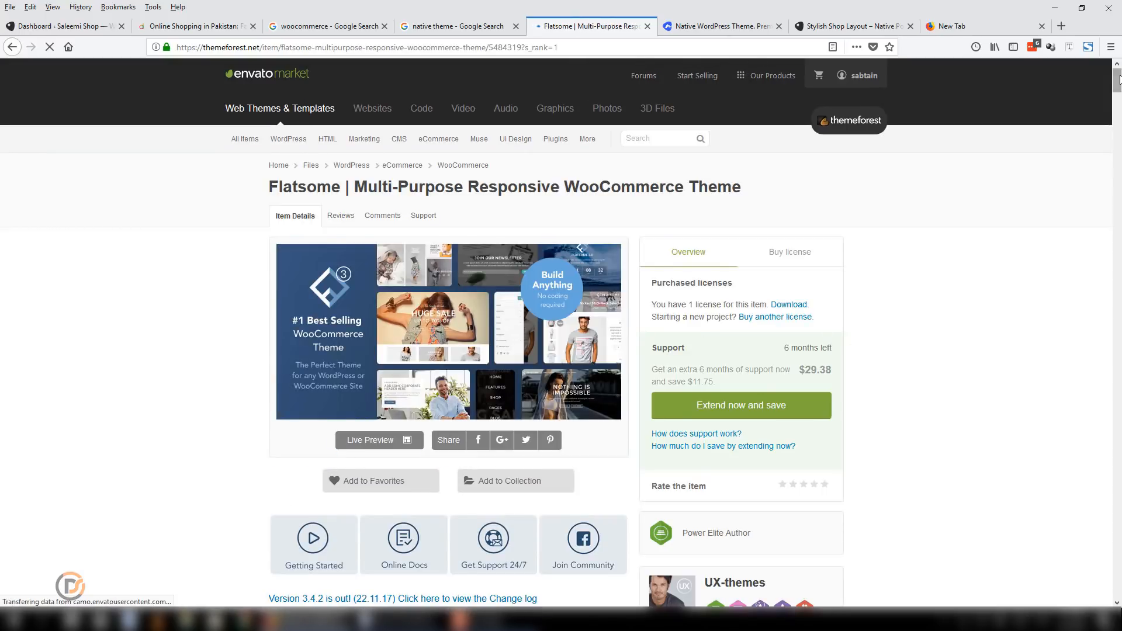
{"action": "left_click_drag", "start_coordinate": [1119, 78], "coordinate": [1118, 193]}
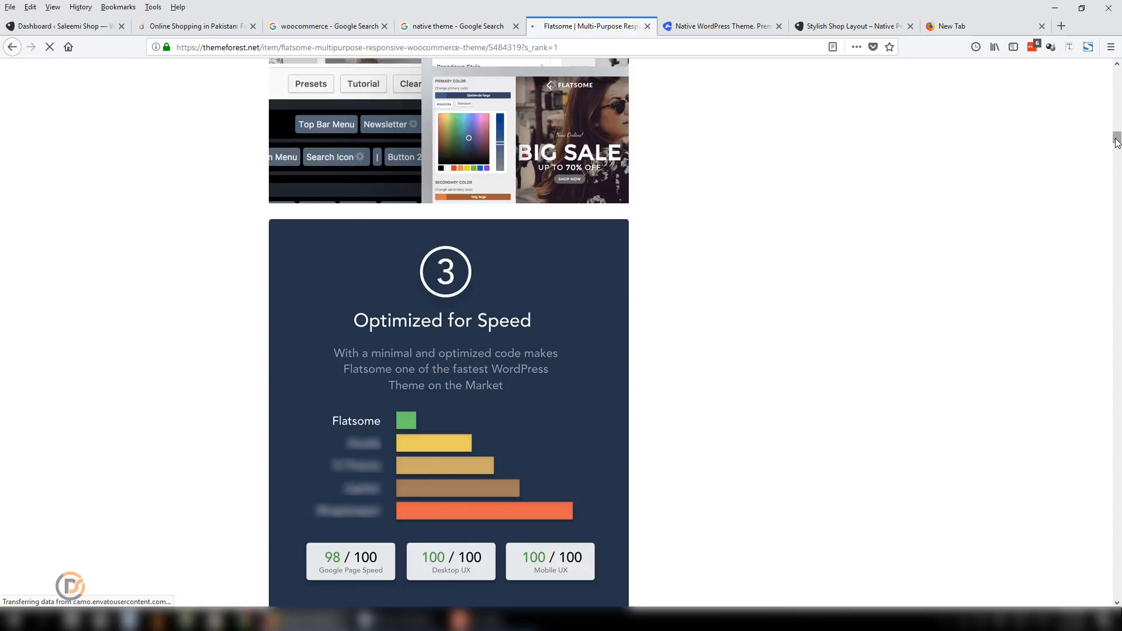
{"action": "left_click_drag", "start_coordinate": [1119, 151], "coordinate": [1118, 68]}
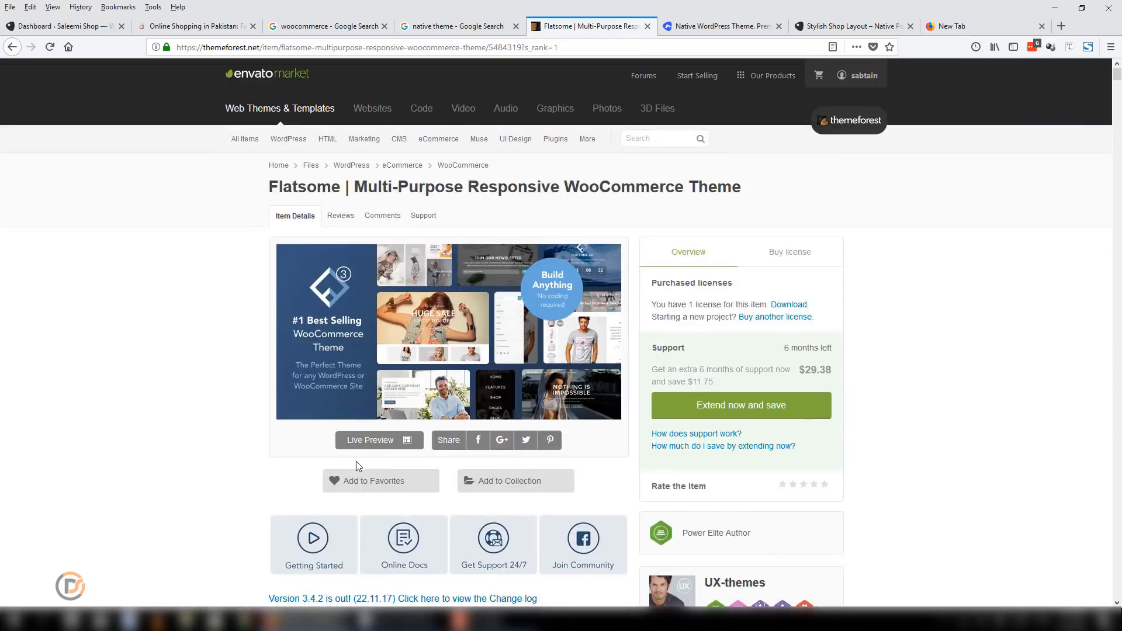
Browse the shop demos in Flatsome's live preview and view the Mega Shop demo down to its bestsellers
{"action": "left_click", "coordinate": [374, 446]}
{"action": "left_click", "coordinate": [624, 386]}
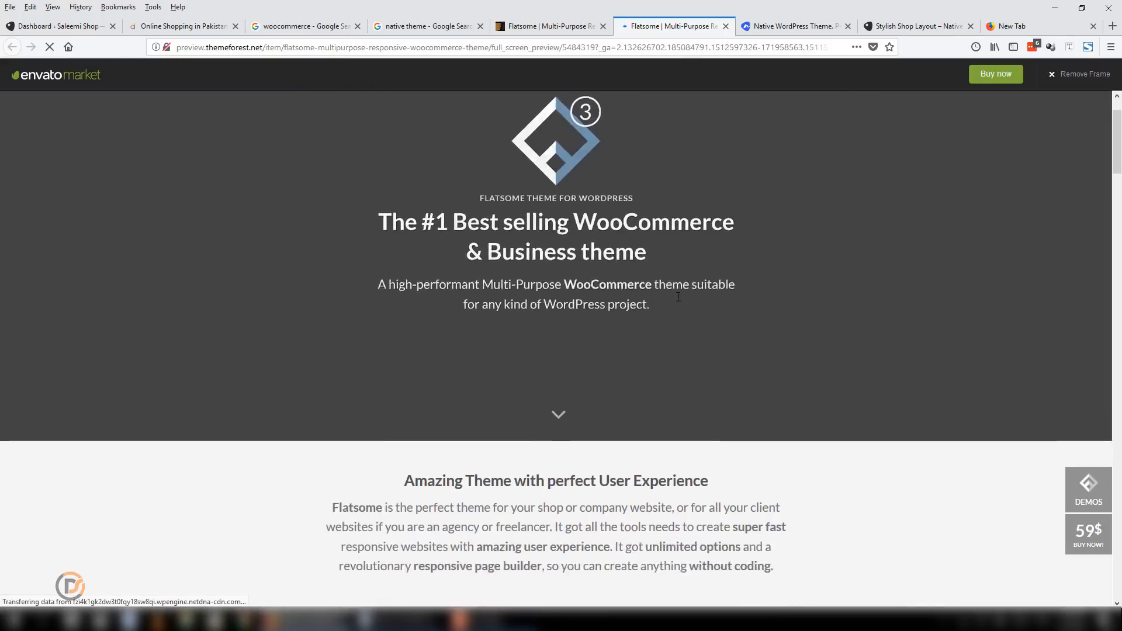
{"action": "scroll", "coordinate": [678, 297], "scroll_direction": "down", "scroll_amount": 15}
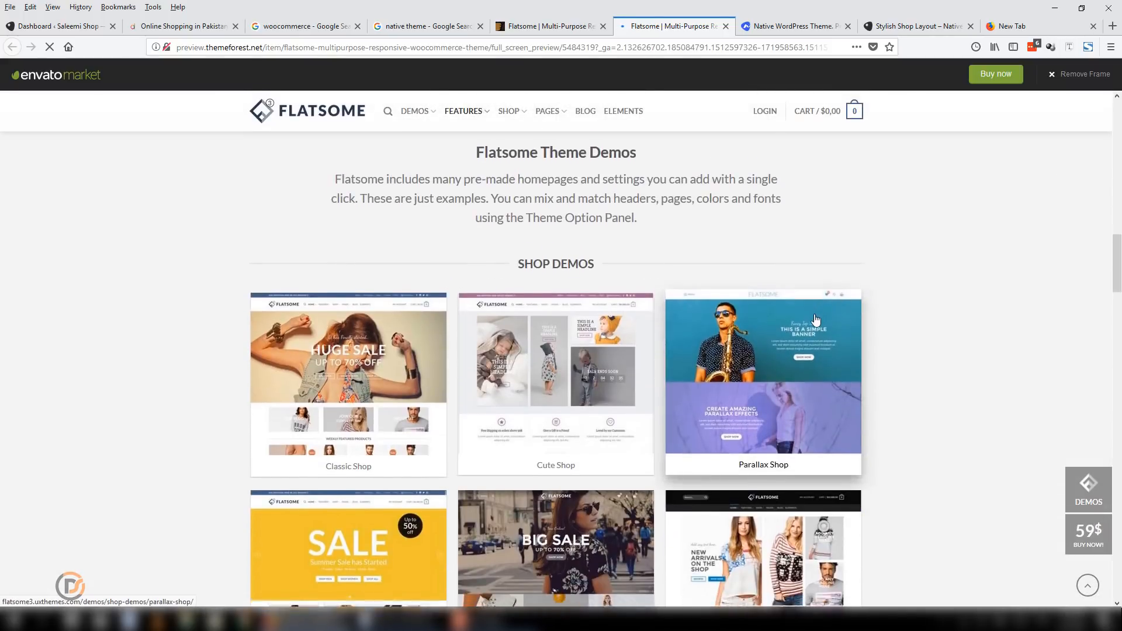
{"action": "scroll", "coordinate": [816, 320], "scroll_direction": "down", "scroll_amount": 5}
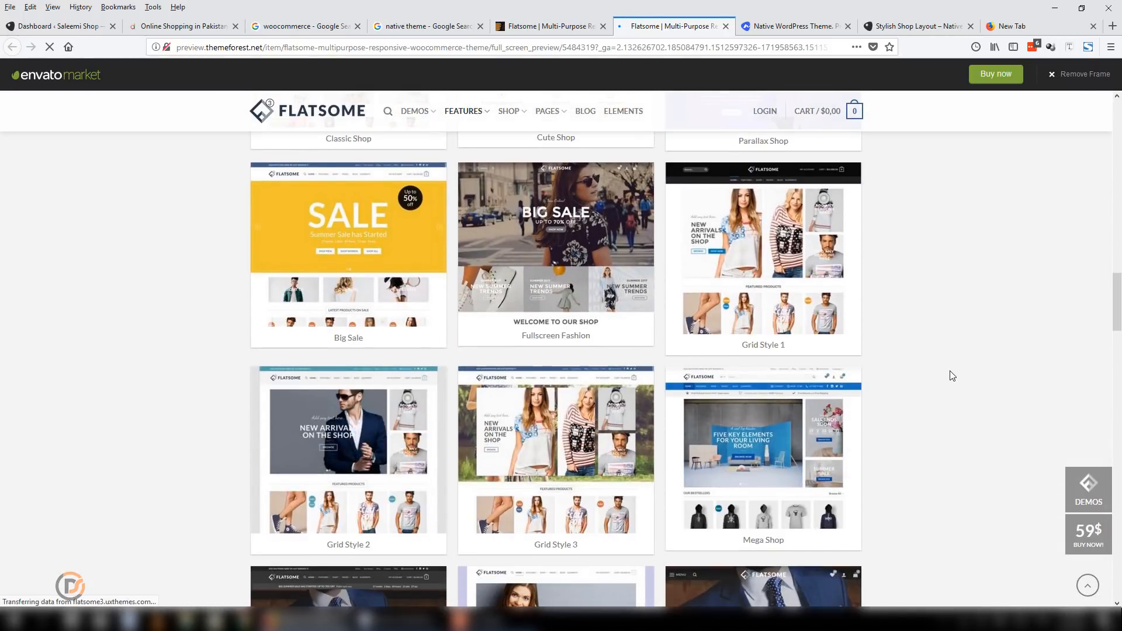
{"action": "scroll", "coordinate": [950, 369], "scroll_direction": "down", "scroll_amount": 10}
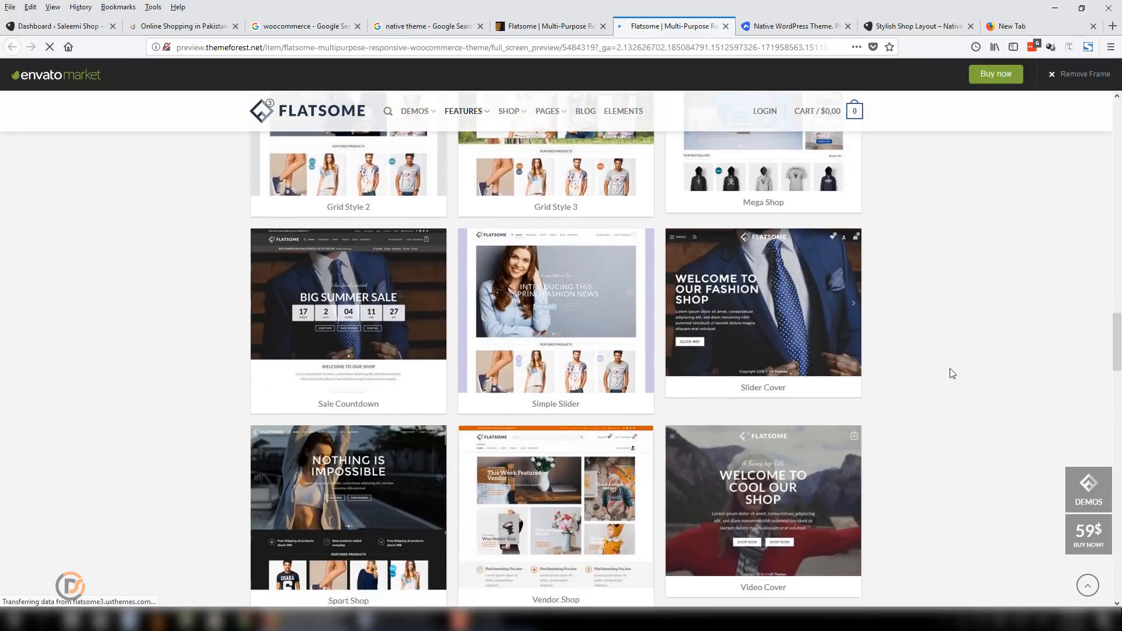
{"action": "scroll", "coordinate": [950, 369], "scroll_direction": "down", "scroll_amount": 3}
{"action": "scroll", "coordinate": [949, 362], "scroll_direction": "up", "scroll_amount": 12}
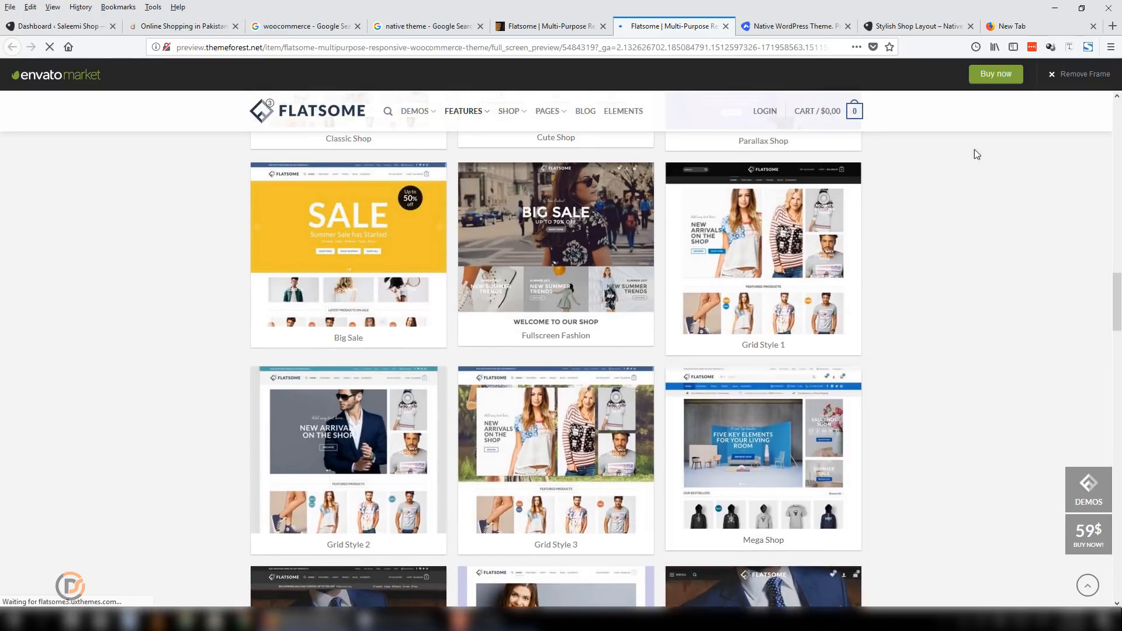
{"action": "left_click", "coordinate": [781, 448]}
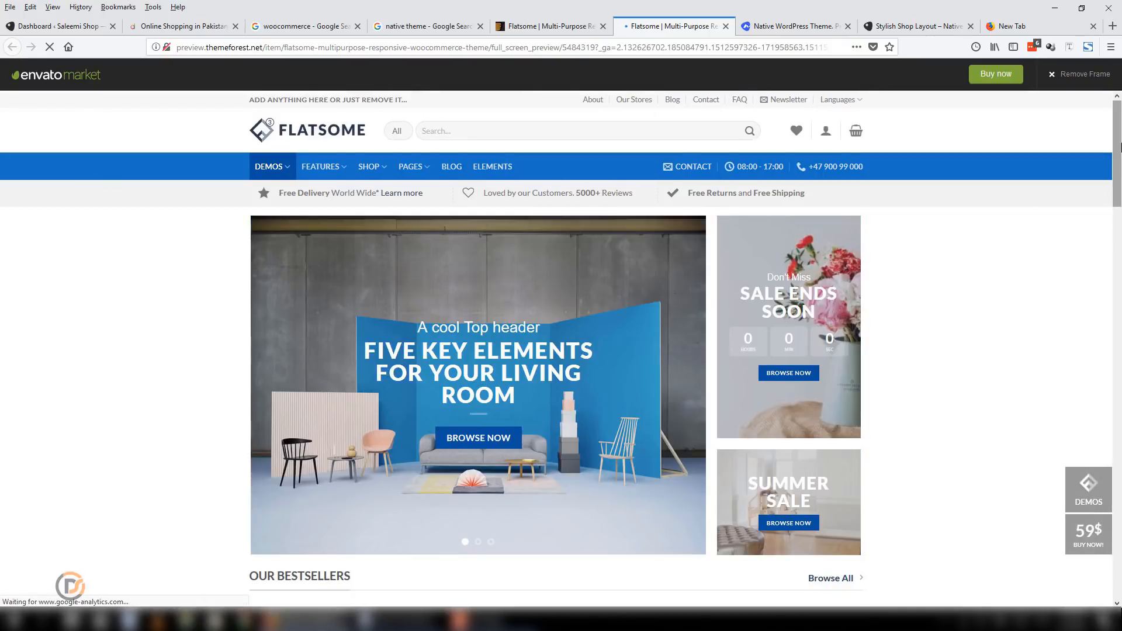
{"action": "left_click_drag", "start_coordinate": [1117, 176], "coordinate": [1111, 238]}
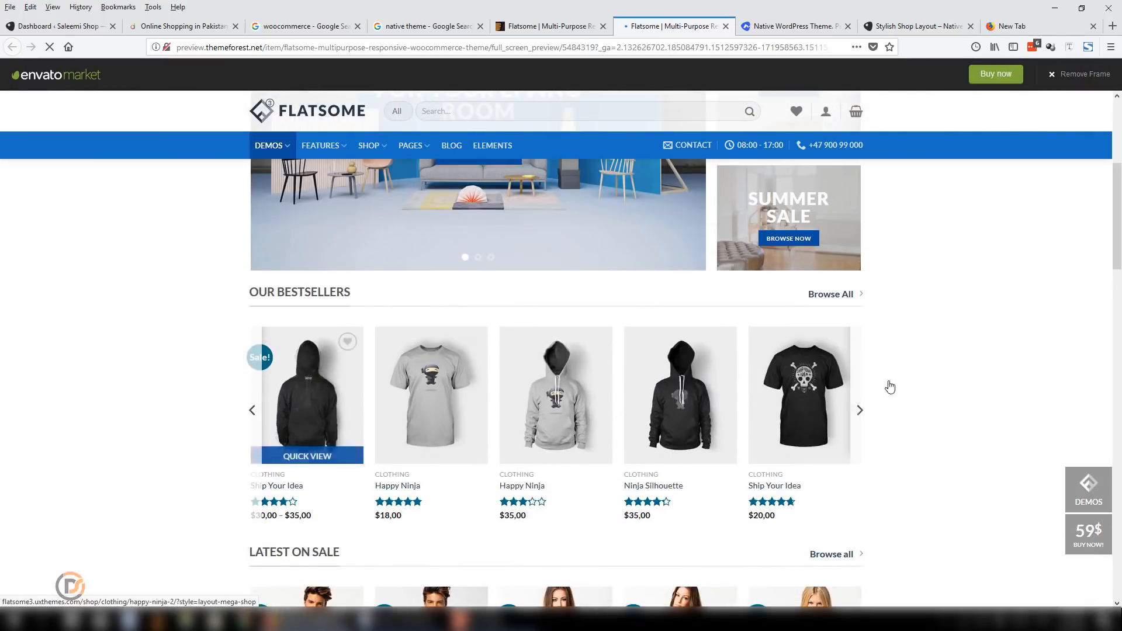
Return to Flatsome's item page and list the WordPress eCommerce themes by best sellers again
{"action": "left_click", "coordinate": [534, 27]}
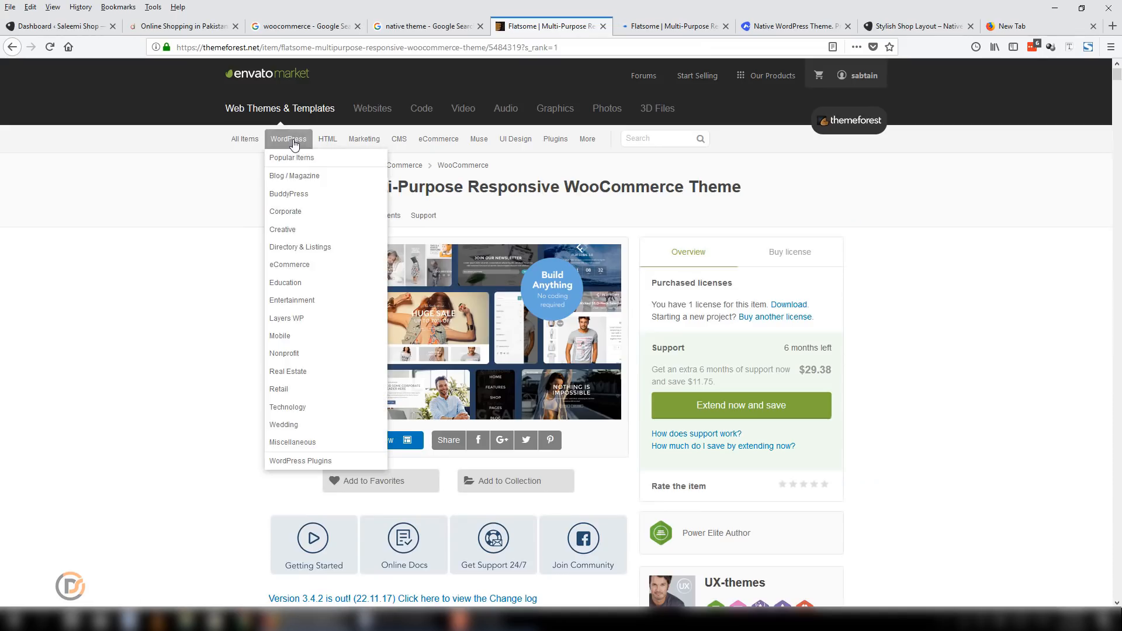
{"action": "left_click", "coordinate": [298, 264]}
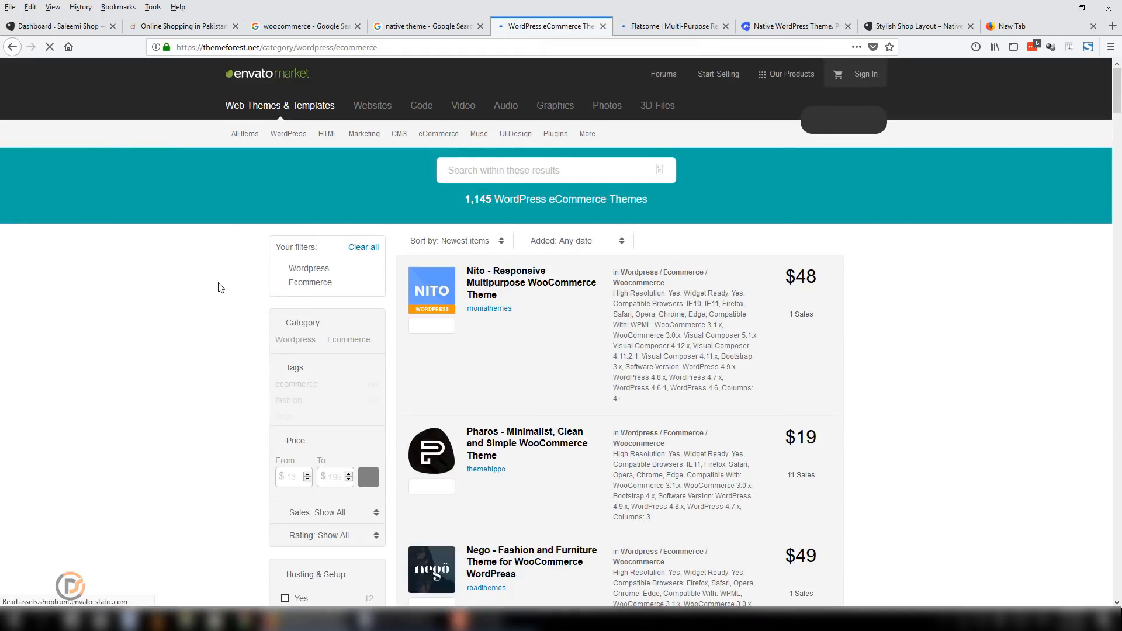
{"action": "left_click", "coordinate": [447, 246]}
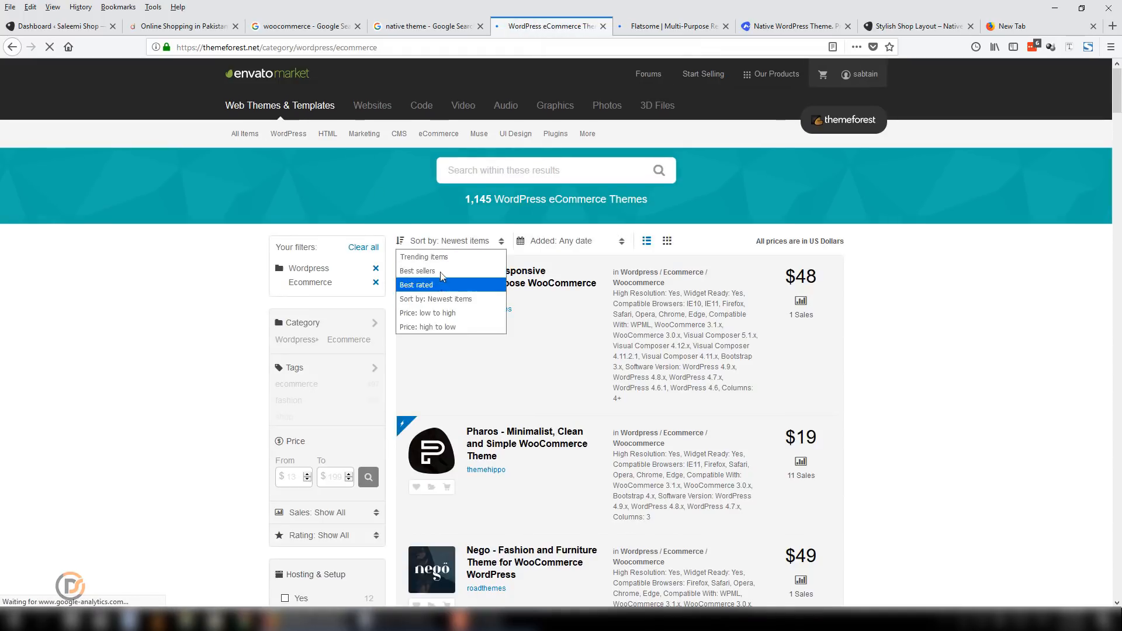
{"action": "left_click", "coordinate": [444, 283]}
{"action": "left_click_drag", "start_coordinate": [1117, 101], "coordinate": [1115, 96]}
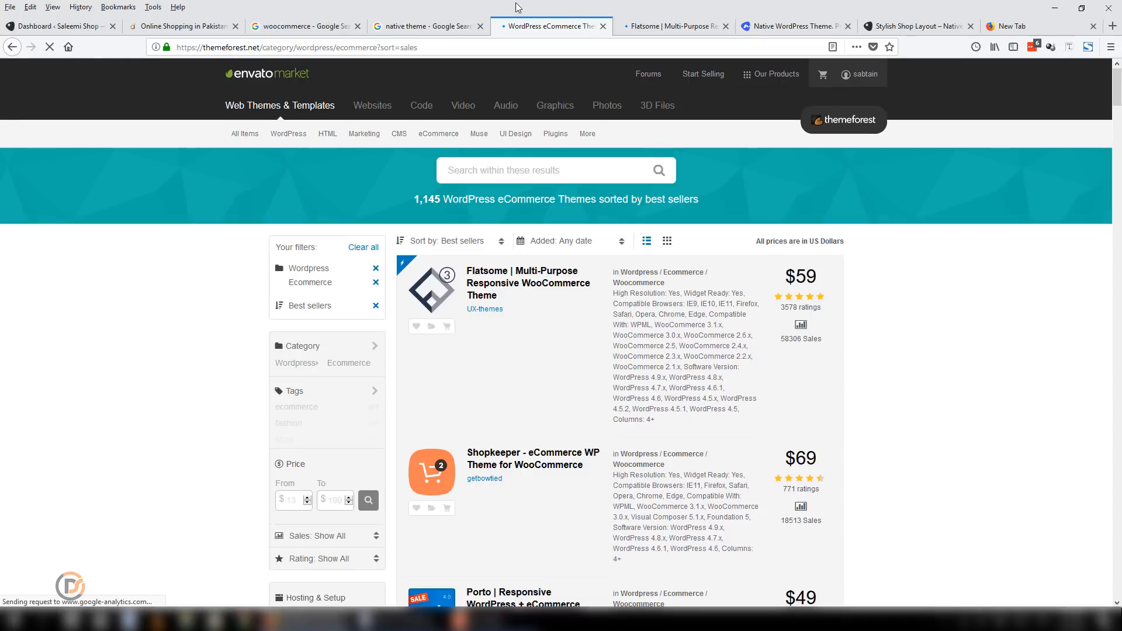
Close the theme, demo, search and blank tabs, keeping only the WordPress dashboard and the Daraz store
{"action": "left_click", "coordinate": [603, 26]}
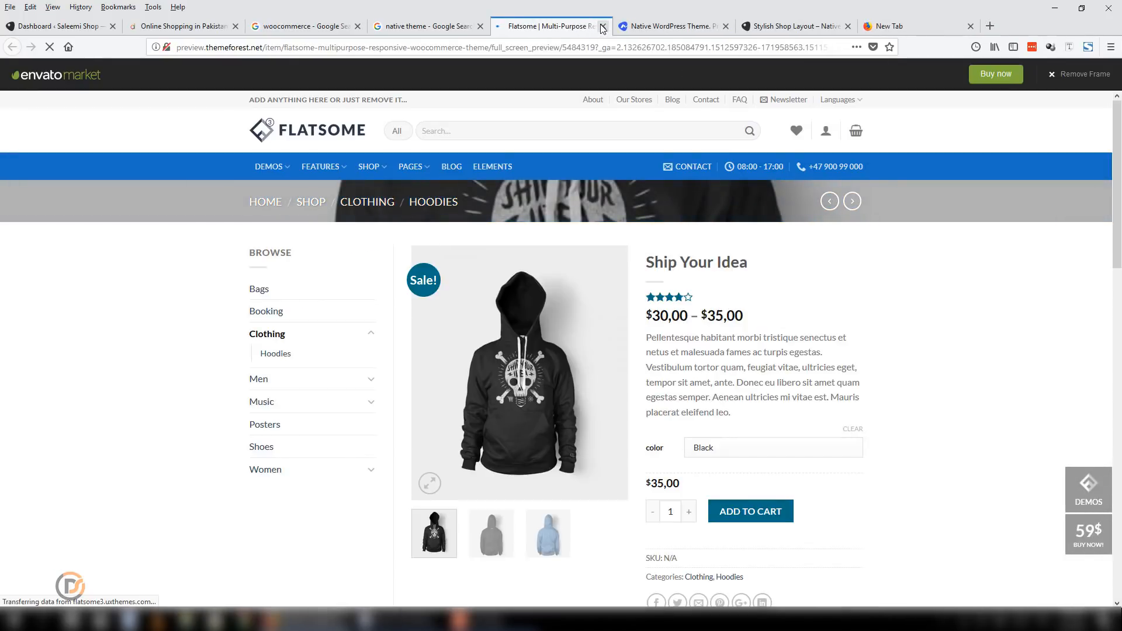
{"action": "left_click", "coordinate": [603, 26]}
{"action": "left_click", "coordinate": [603, 26]}
{"action": "left_click", "coordinate": [602, 26]}
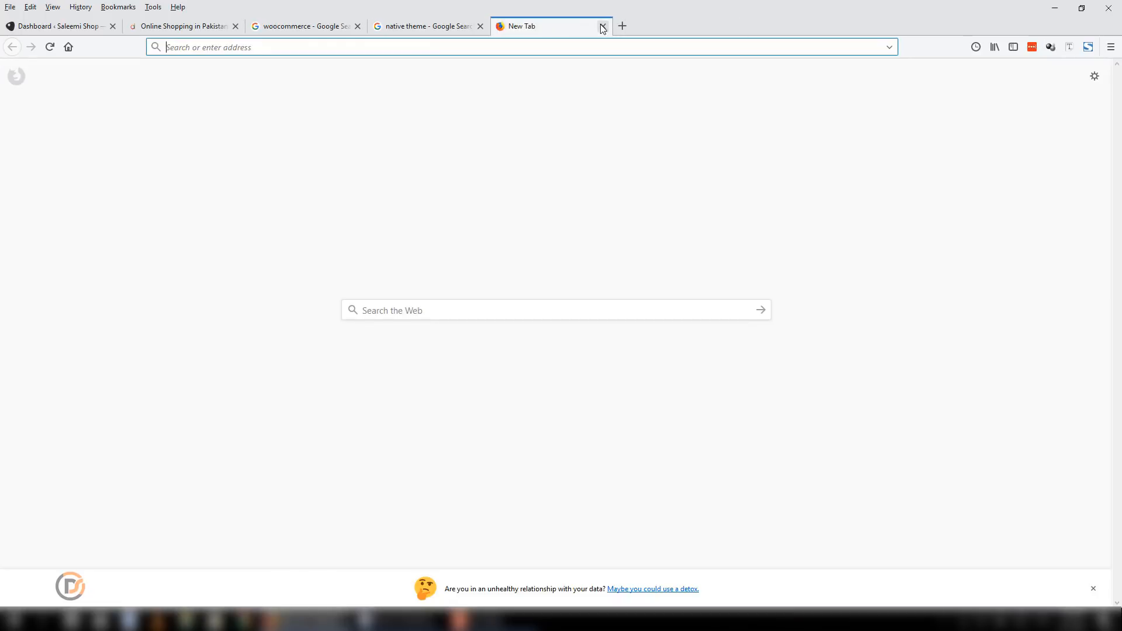
{"action": "left_click", "coordinate": [602, 27]}
{"action": "left_click", "coordinate": [515, 26]}
{"action": "left_click", "coordinate": [384, 26]}
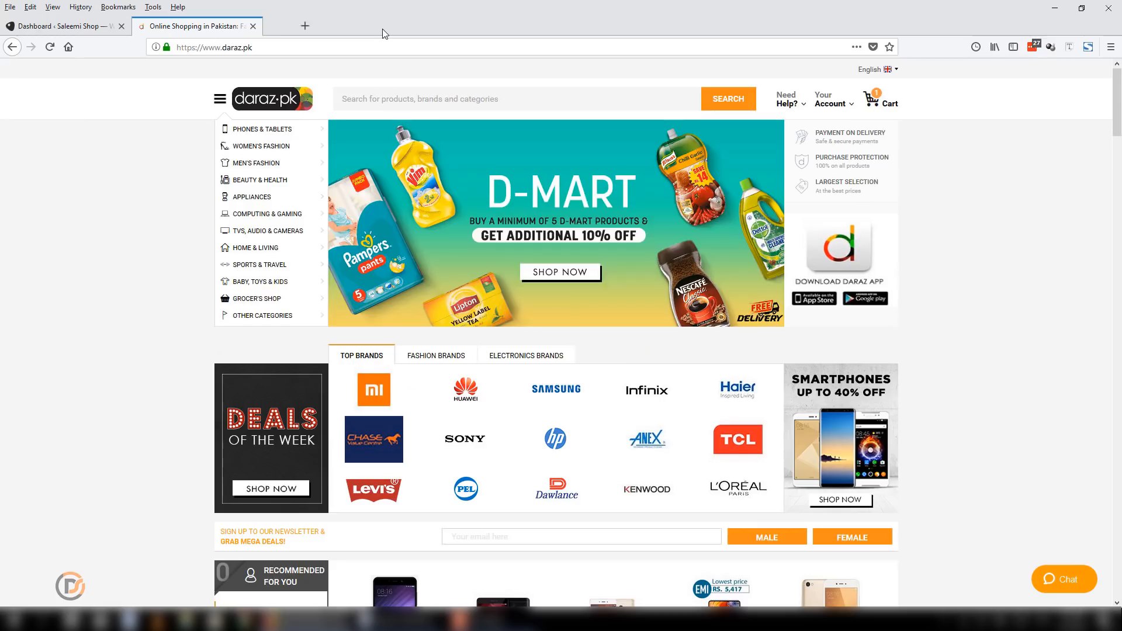
Switch to the WordPress dashboard and review the site's installed themes and plugins
{"action": "left_click", "coordinate": [92, 28]}
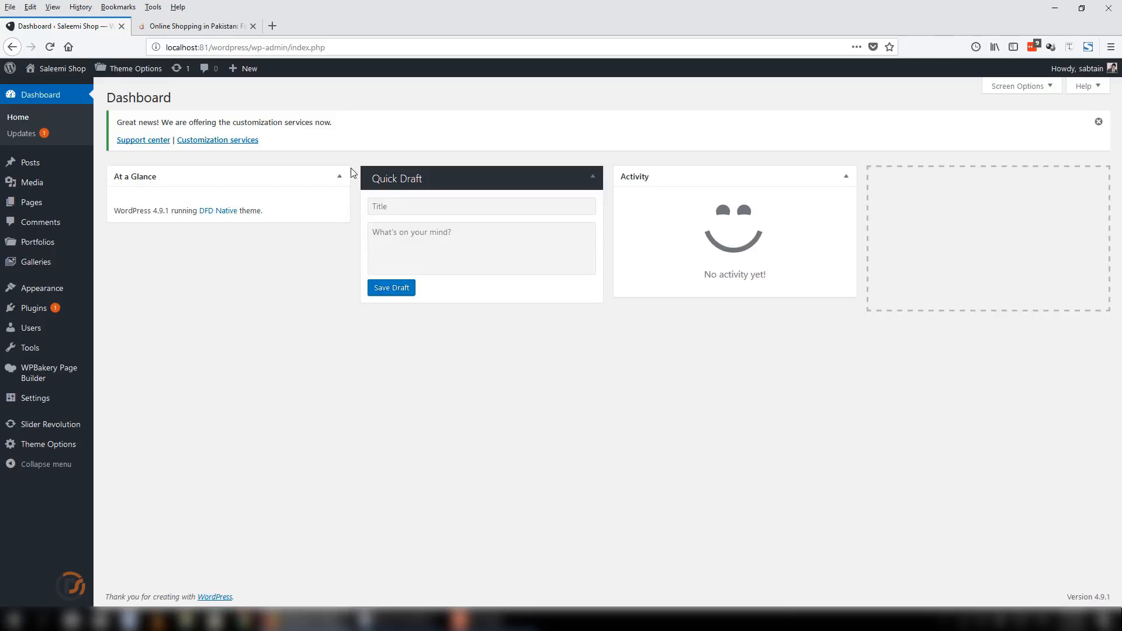
{"action": "left_click", "coordinate": [78, 290]}
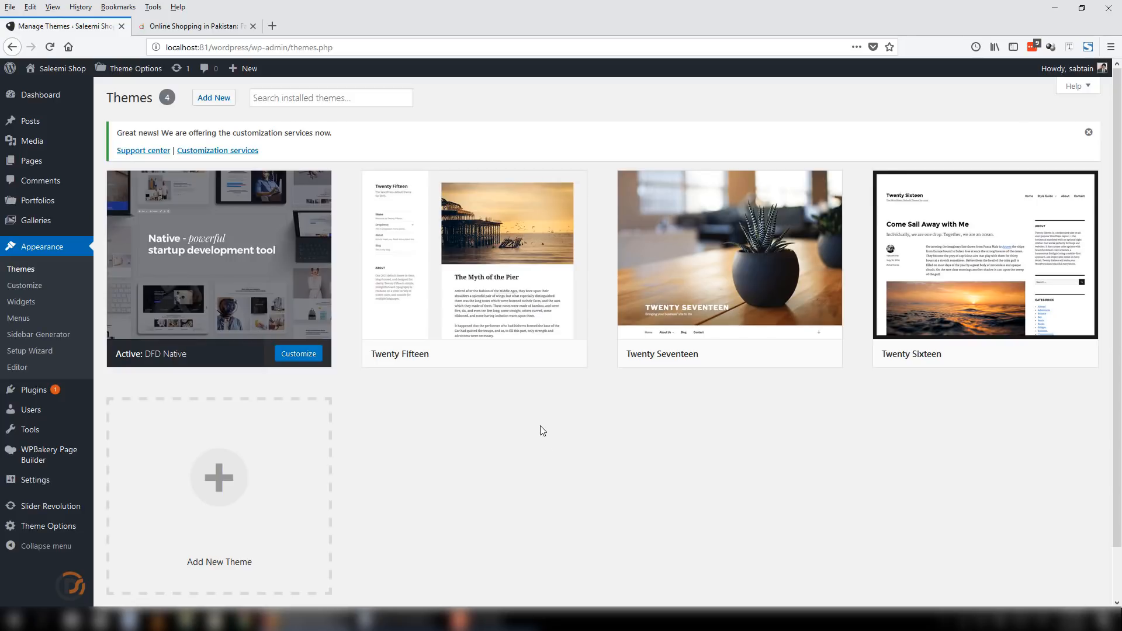
{"action": "left_click", "coordinate": [26, 390]}
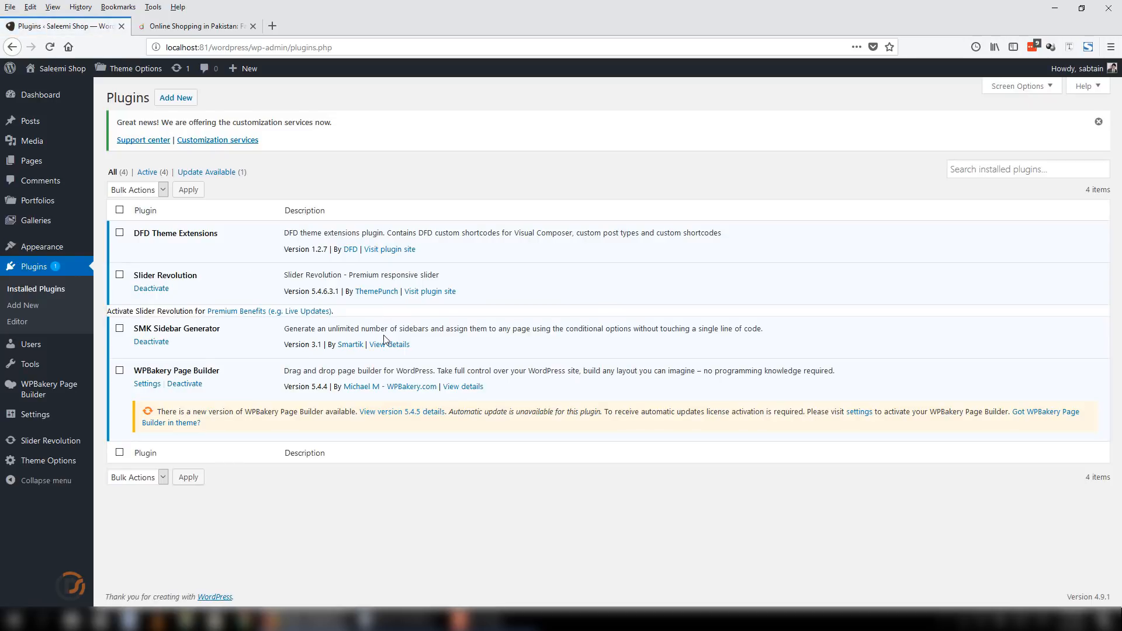
Search the plugins available to add for "Woocommerce", and install and activate the WooCommerce plugin by Automattic
{"action": "left_click", "coordinate": [176, 98]}
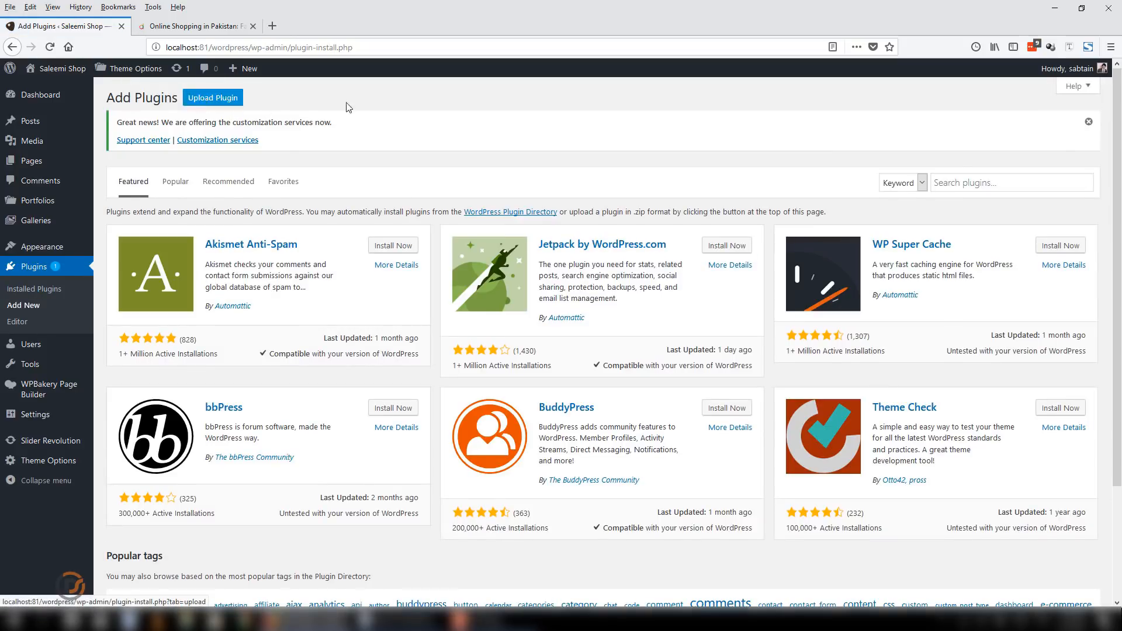
{"action": "left_click", "coordinate": [996, 181]}
{"action": "type", "text": "Woocommere"}
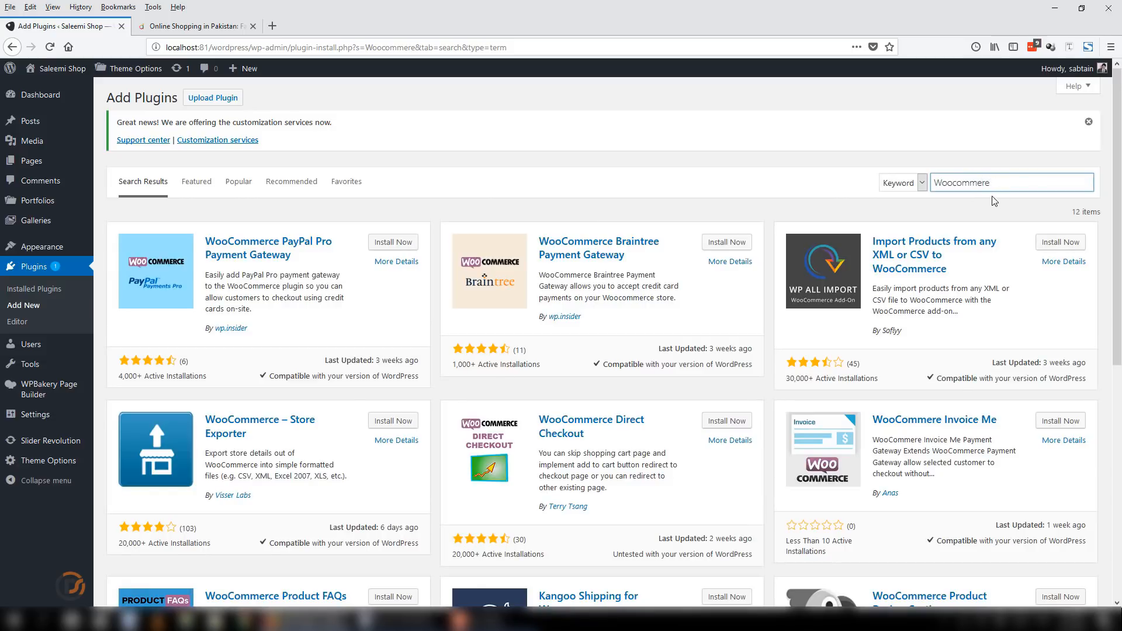
{"action": "type", "text": "c"}
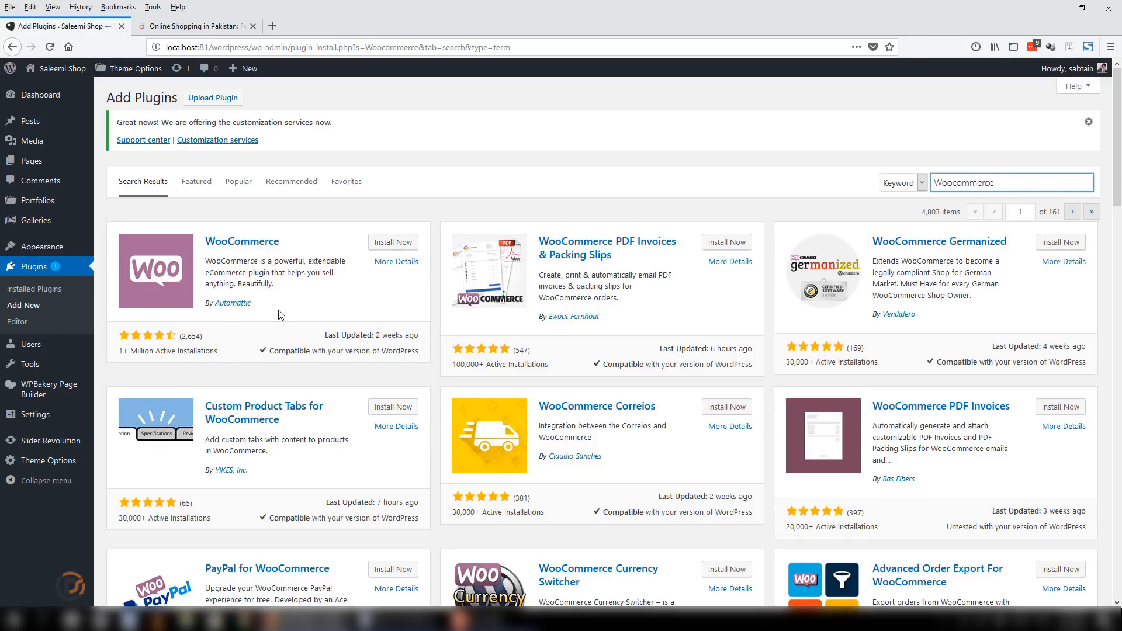
{"action": "left_click", "coordinate": [390, 243]}
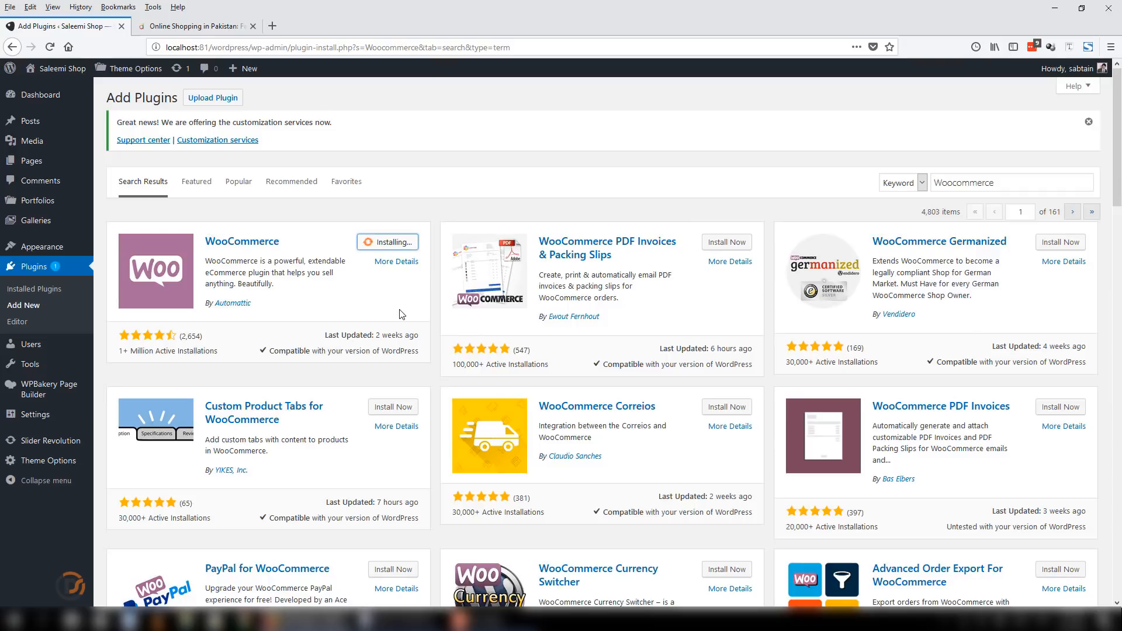
{"action": "left_click", "coordinate": [402, 248]}
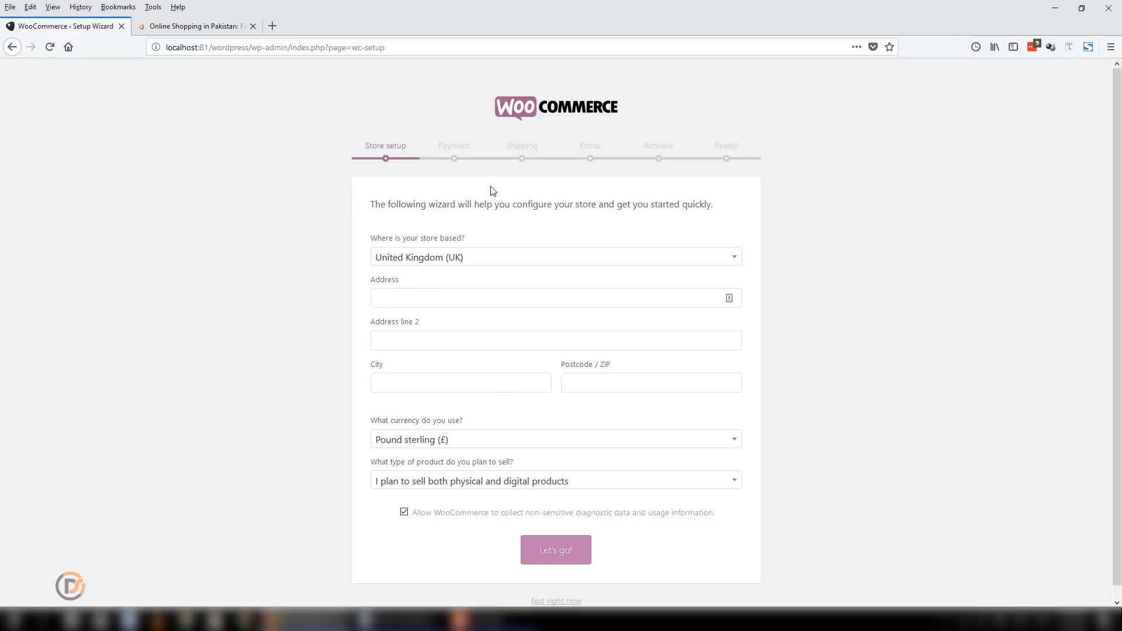
Set the store's base location to United States (US) — Florida in the WooCommerce setup wizard
{"action": "left_click", "coordinate": [471, 265]}
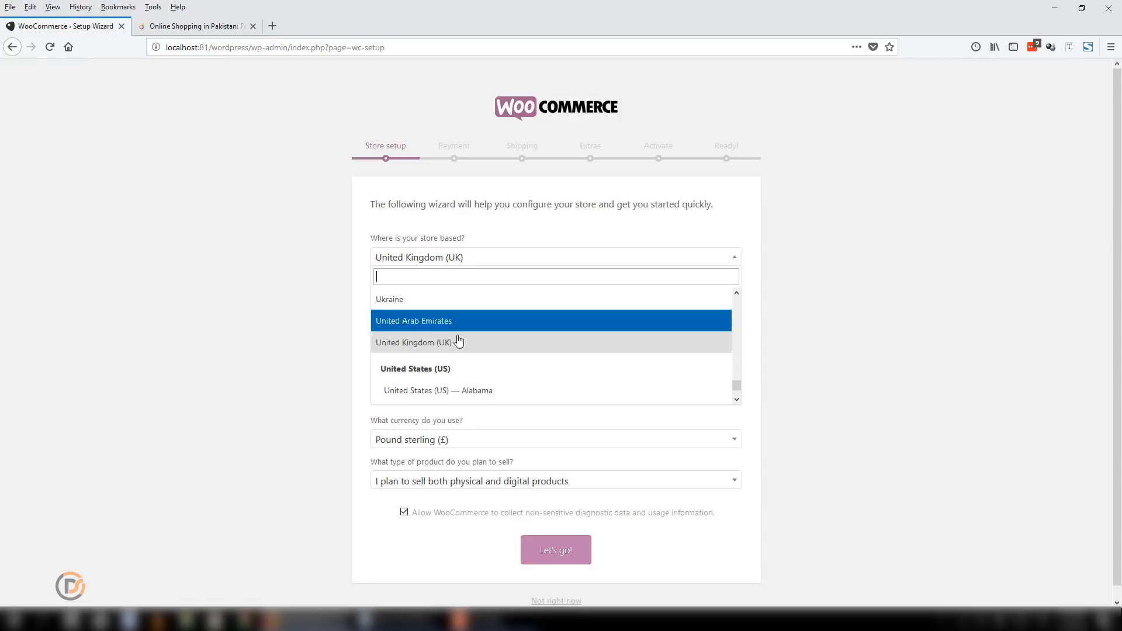
{"action": "scroll", "coordinate": [495, 345], "scroll_direction": "down", "scroll_amount": 2}
{"action": "scroll", "coordinate": [495, 351], "scroll_direction": "down", "scroll_amount": 8}
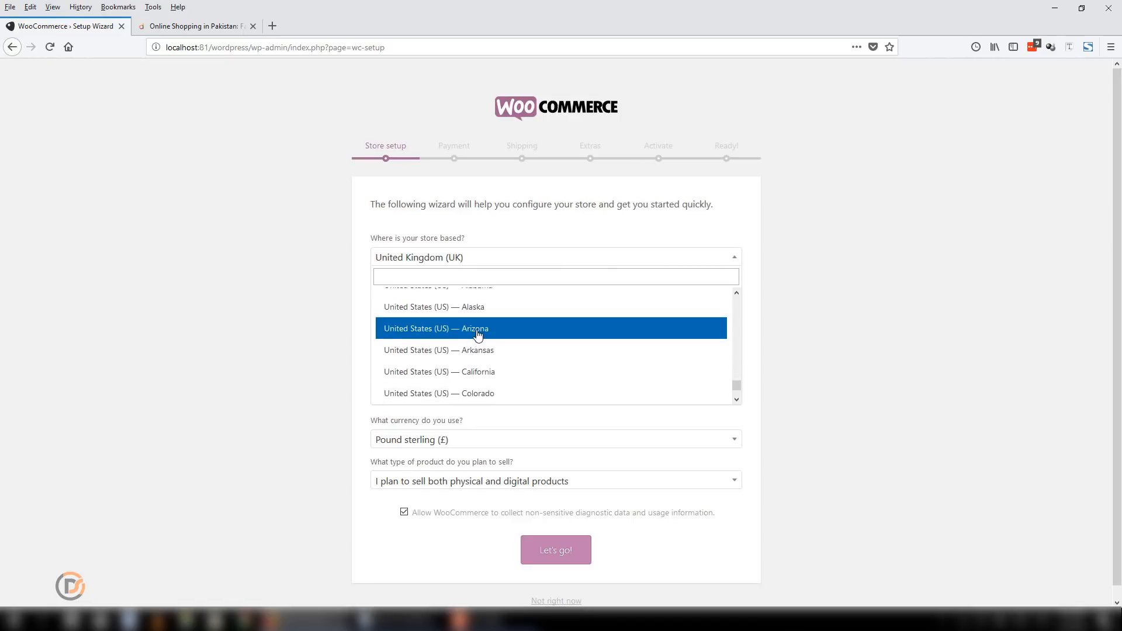
{"action": "scroll", "coordinate": [495, 362], "scroll_direction": "up", "scroll_amount": 4}
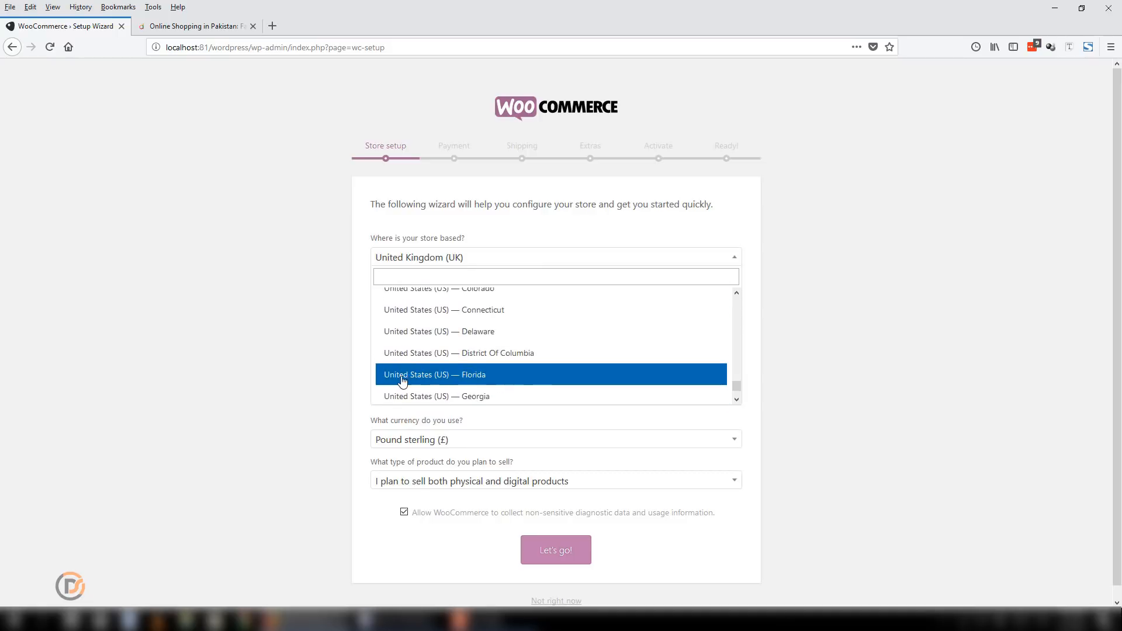
{"action": "left_click", "coordinate": [579, 372]}
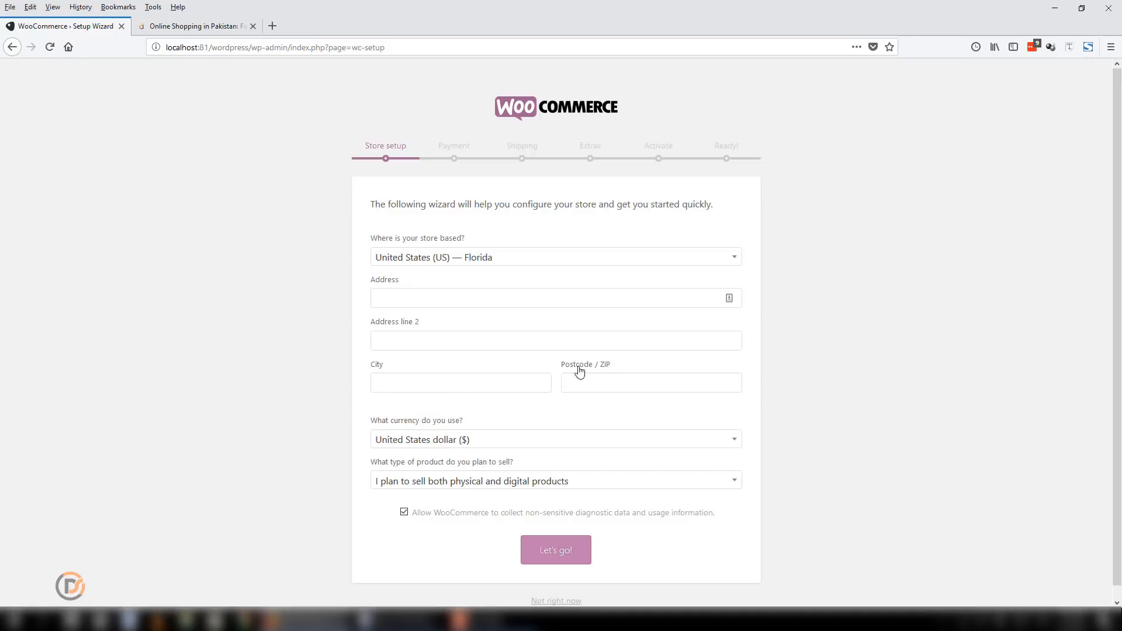
Fill in the store's address, second address line, city and postcode
{"action": "left_click", "coordinate": [457, 300]}
{"action": "type", "text": "123 Lane"}
{"action": "key", "text": "Tab"}
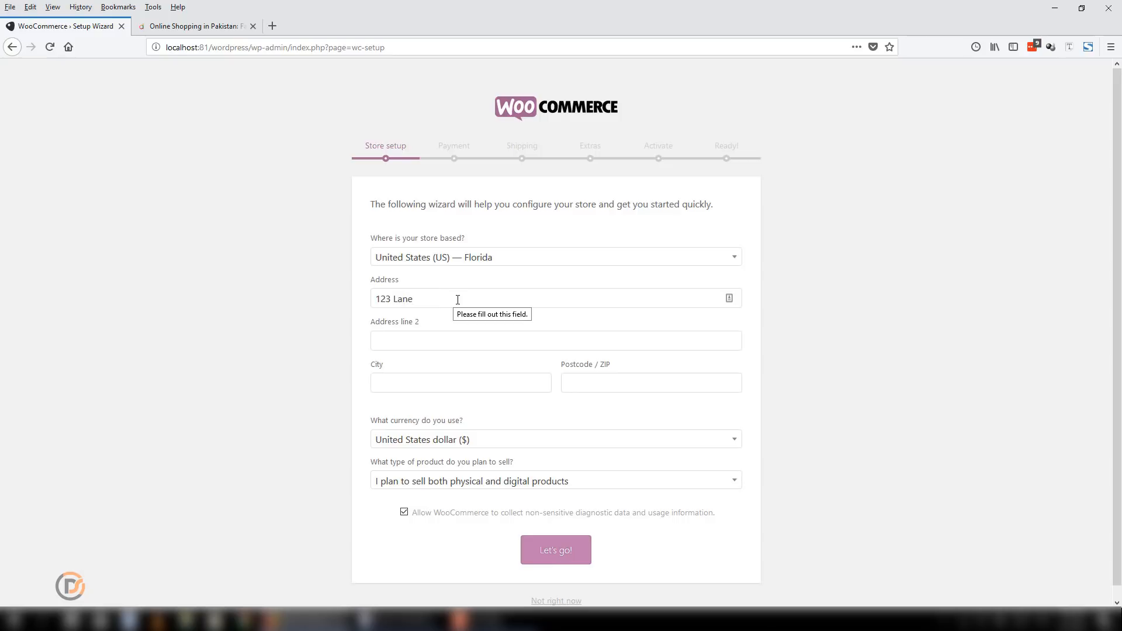
{"action": "type", "text": "Stree"}
{"action": "type", "text": "t one"}
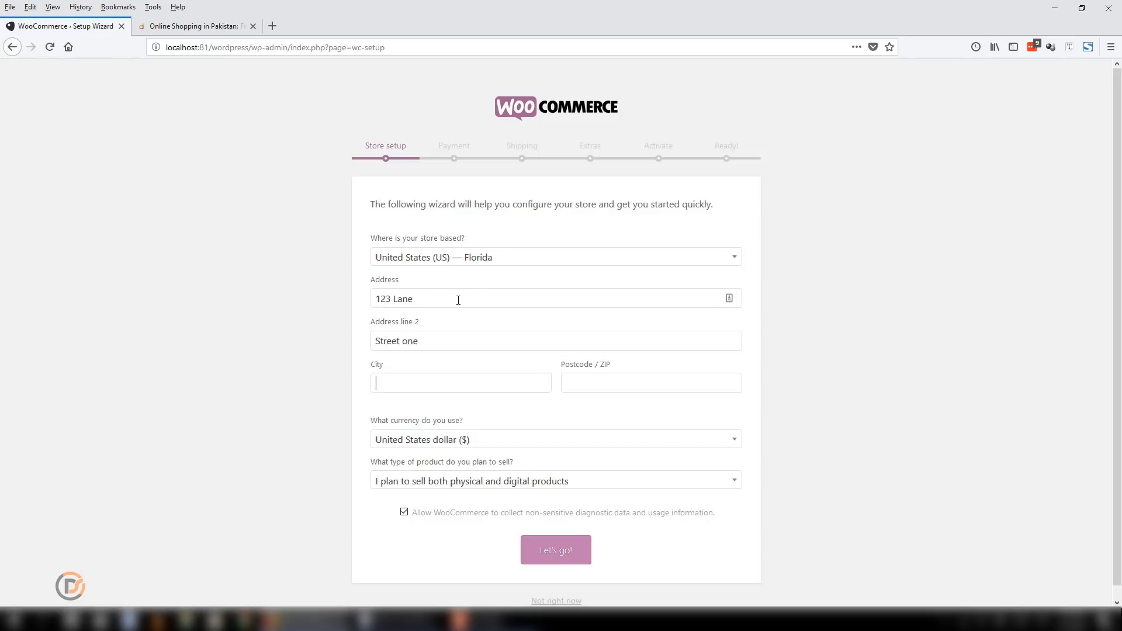
{"action": "type", "text": "FL"}
{"action": "type", "text": "36589"}
{"action": "key", "text": "Tab"}
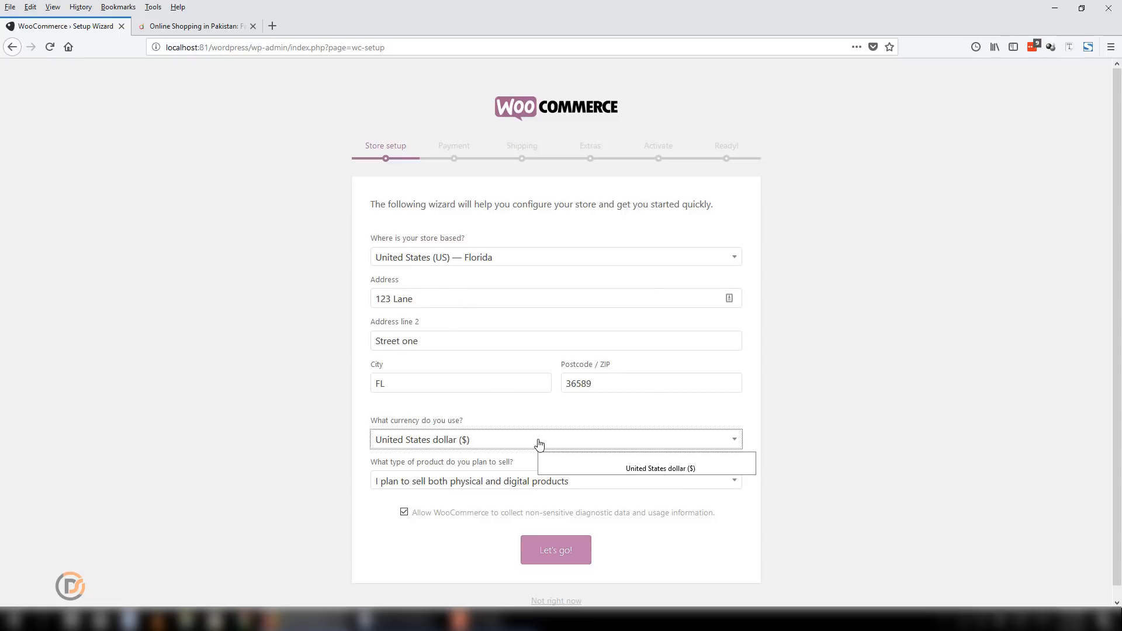
Keep the store's product type as "I plan to sell both physical and digital products"
{"action": "left_click", "coordinate": [271, 484]}
{"action": "scroll", "coordinate": [498, 479], "scroll_direction": "down", "scroll_amount": 1}
{"action": "left_click", "coordinate": [496, 472]}
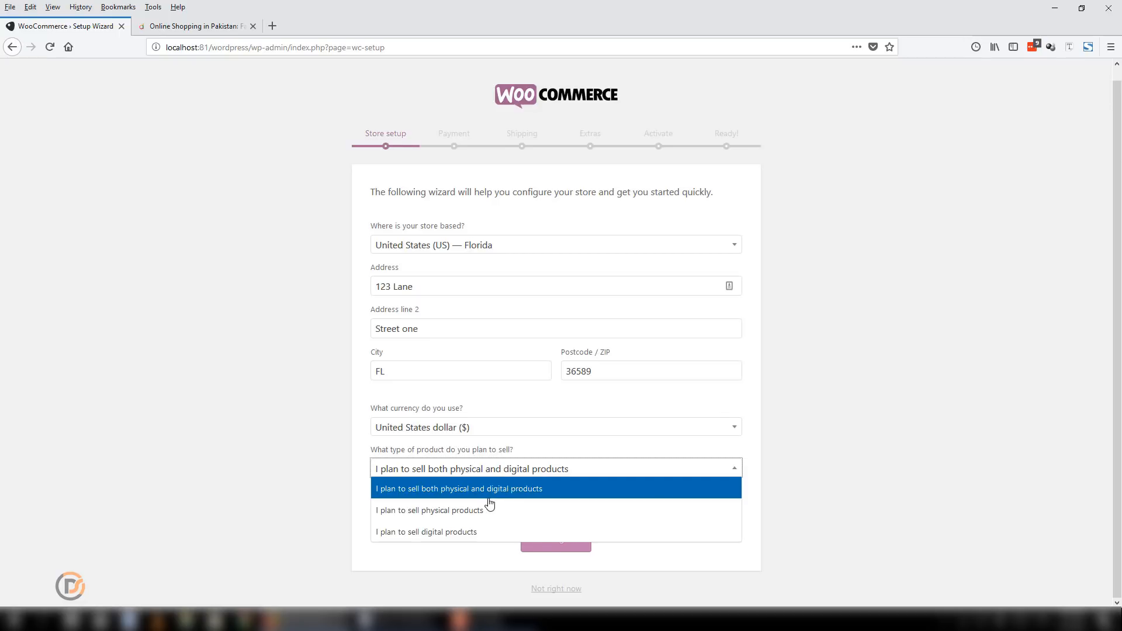
{"action": "left_click", "coordinate": [506, 490]}
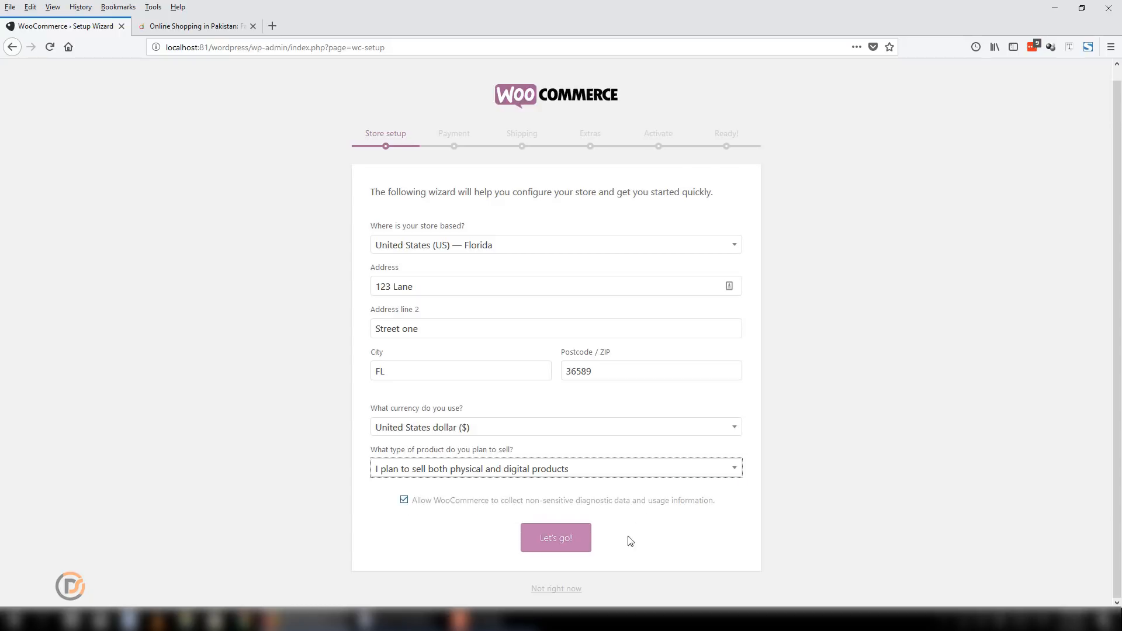
Disallow WooCommerce's collection of diagnostic data and usage information, and continue to the payment setup
{"action": "left_click", "coordinate": [404, 501]}
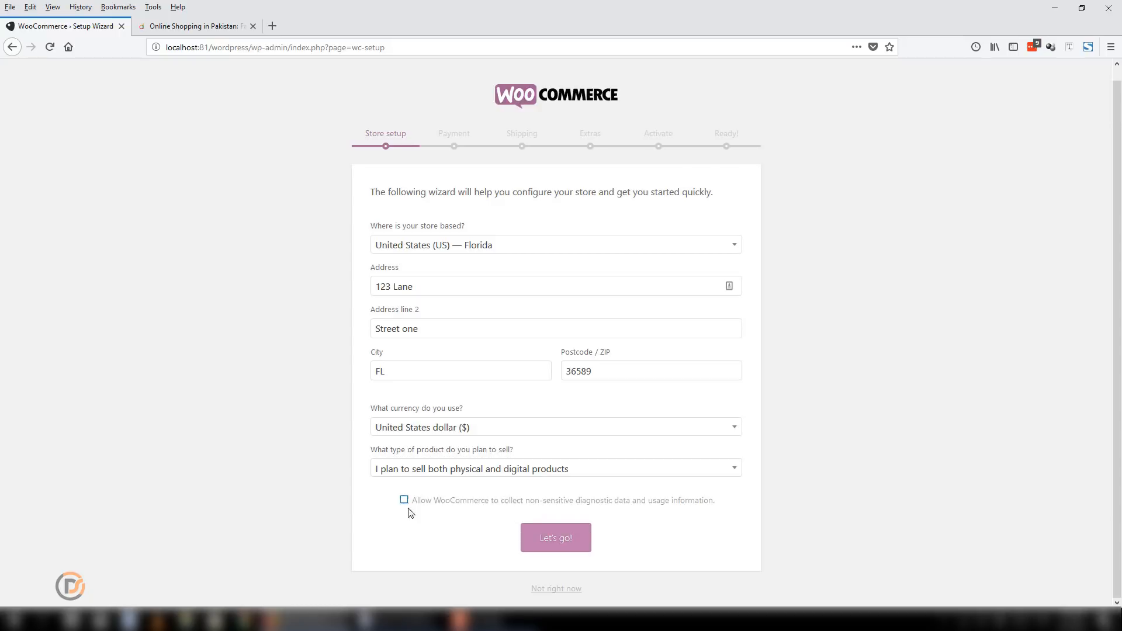
{"action": "left_click_drag", "start_coordinate": [719, 505], "coordinate": [413, 508]}
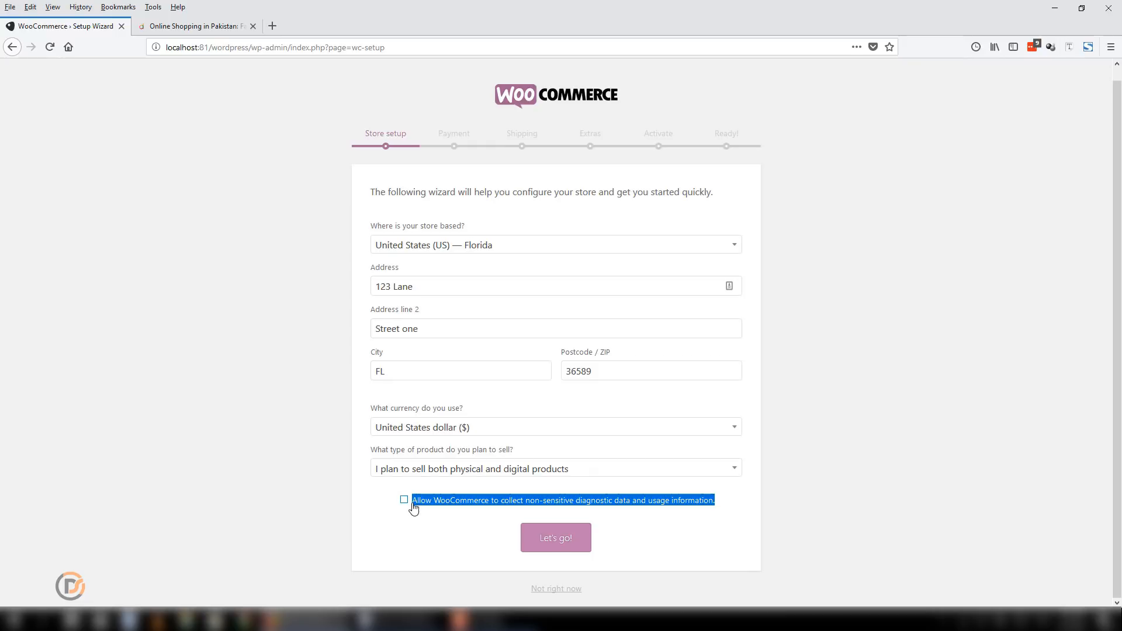
{"action": "left_click_drag", "start_coordinate": [721, 504], "coordinate": [403, 500]}
{"action": "left_click_drag", "start_coordinate": [727, 506], "coordinate": [417, 506]}
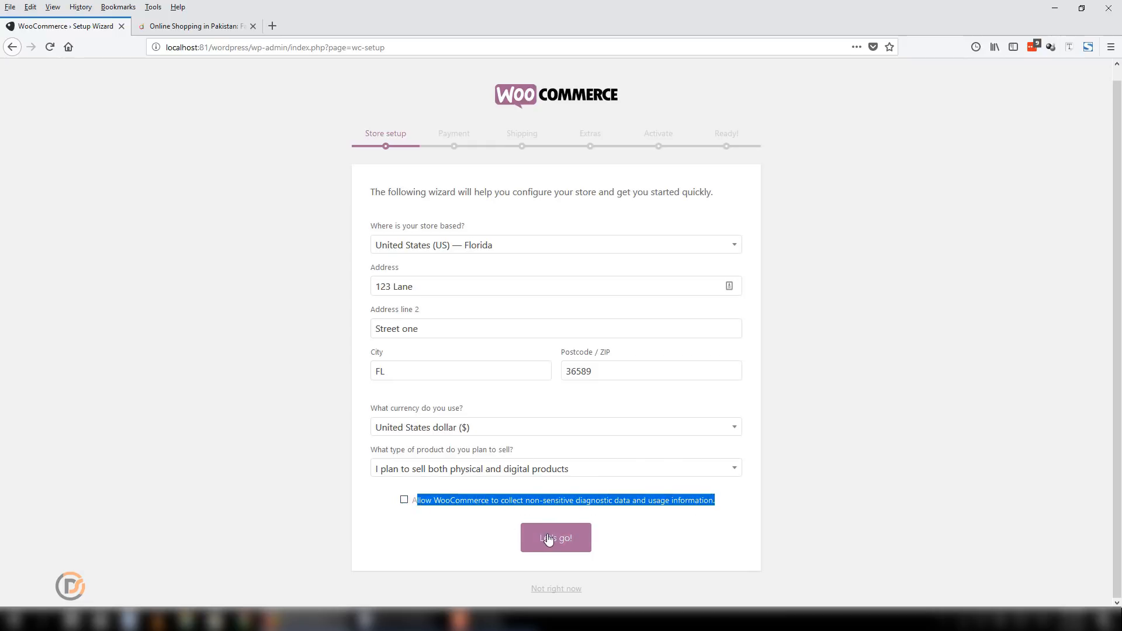
{"action": "left_click", "coordinate": [549, 538]}
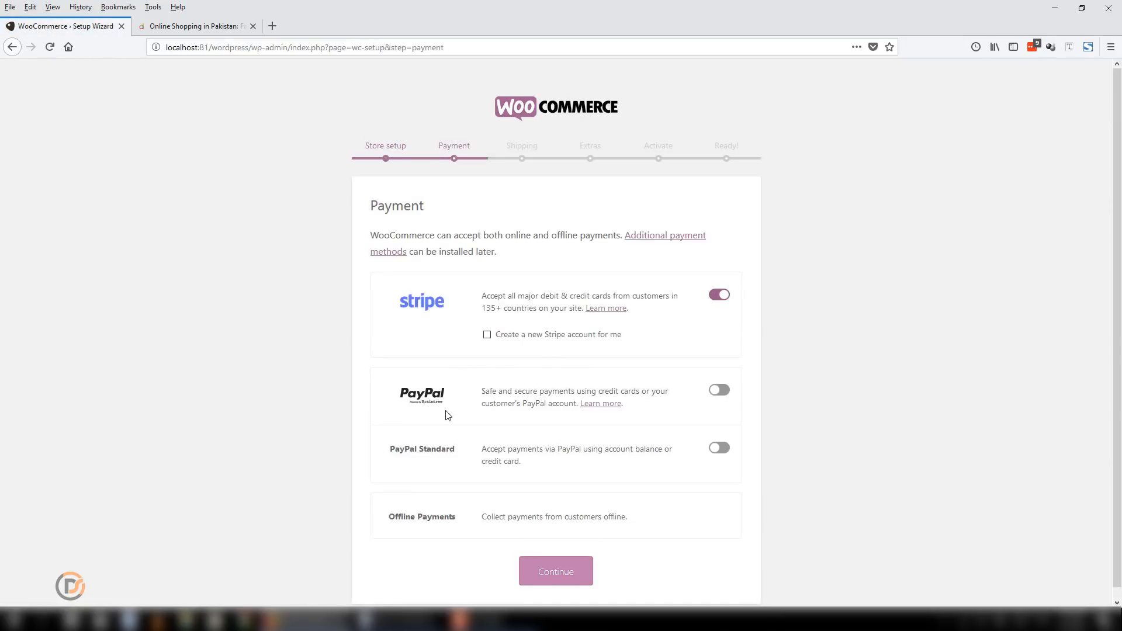
Disable Stripe, enable both PayPal and PayPal Standard as payment methods, and continue to the shipping setup
{"action": "left_click", "coordinate": [722, 295]}
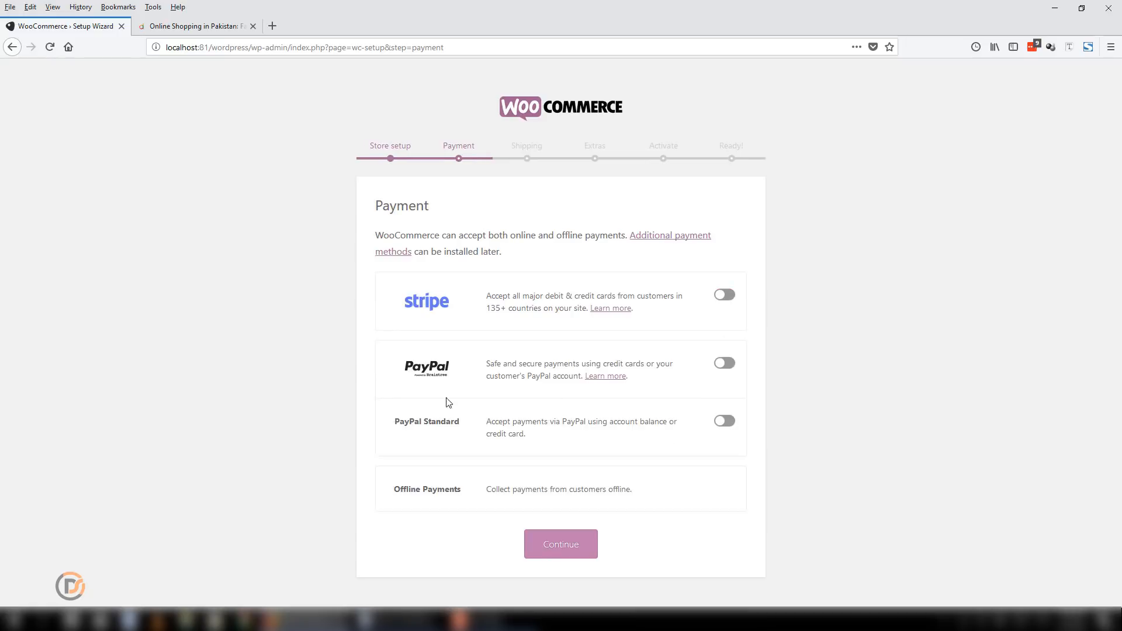
{"action": "left_click", "coordinate": [726, 363]}
{"action": "left_click", "coordinate": [723, 421]}
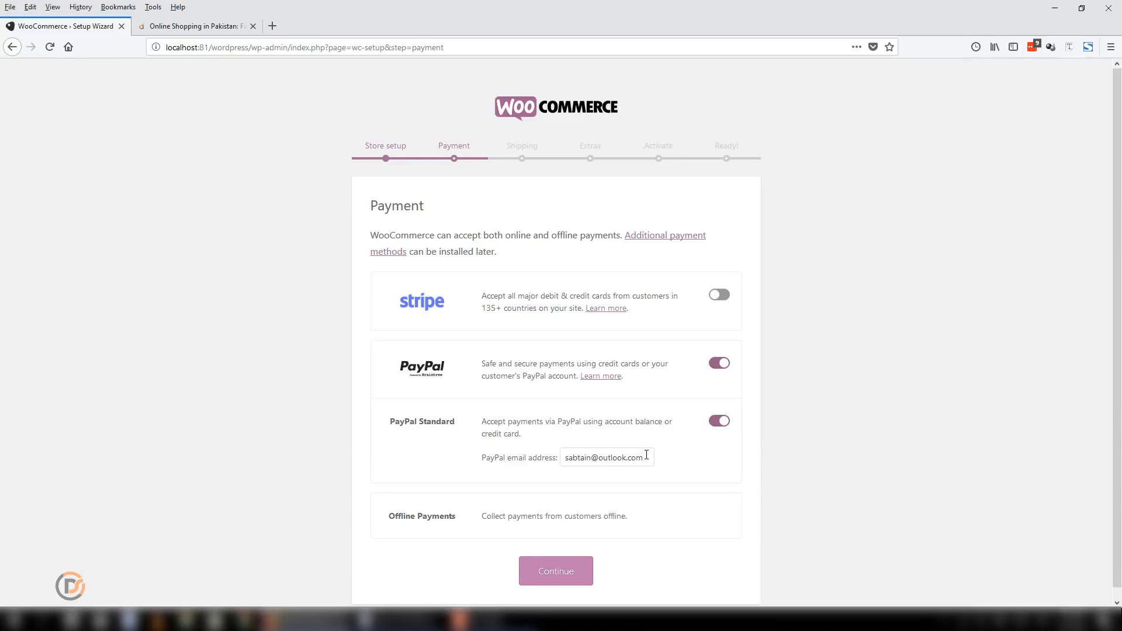
{"action": "left_click_drag", "start_coordinate": [646, 458], "coordinate": [553, 457]}
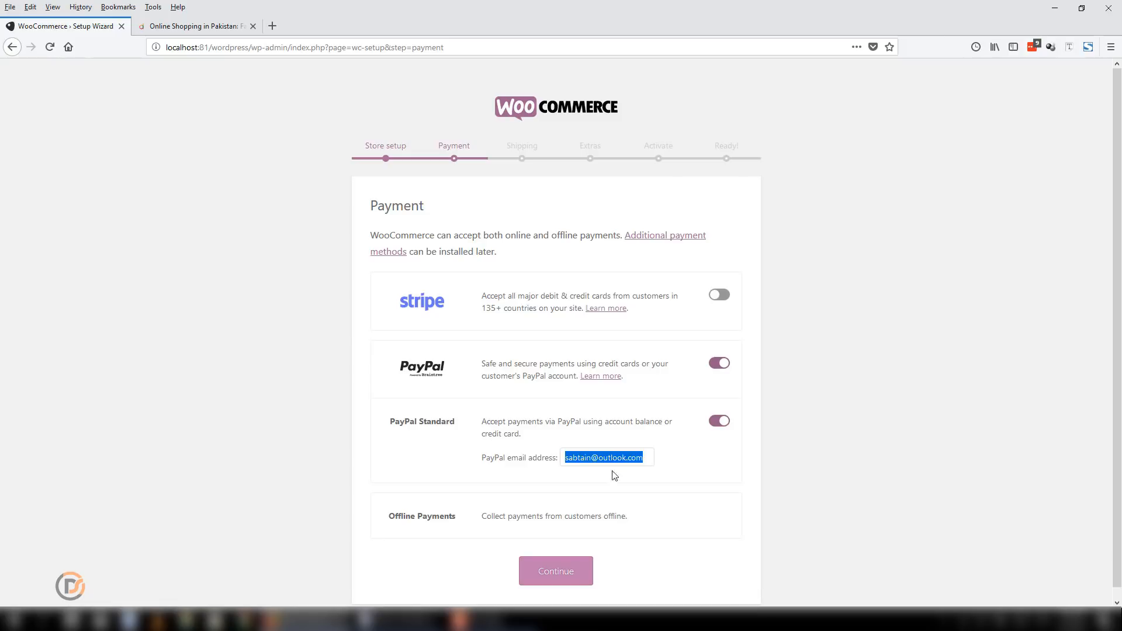
{"action": "left_click_drag", "start_coordinate": [646, 458], "coordinate": [559, 458]}
{"action": "scroll", "coordinate": [632, 451], "scroll_direction": "down", "scroll_amount": 1}
{"action": "left_click", "coordinate": [649, 446]}
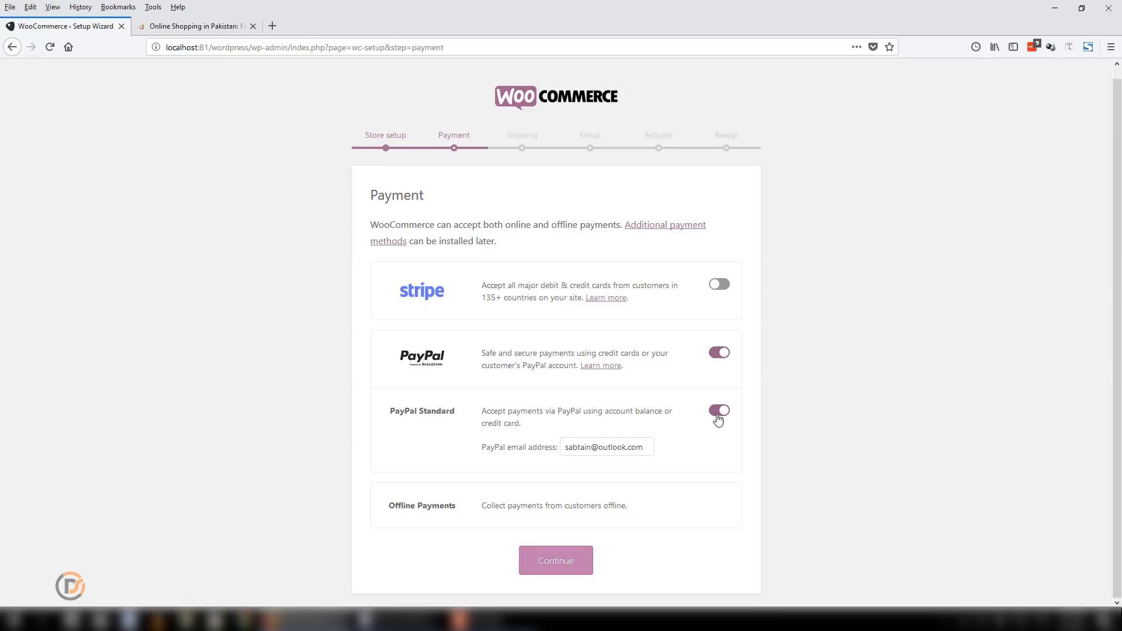
{"action": "left_click_drag", "start_coordinate": [632, 507], "coordinate": [465, 508]}
{"action": "left_click", "coordinate": [637, 509]}
{"action": "left_click_drag", "start_coordinate": [636, 509], "coordinate": [473, 510]}
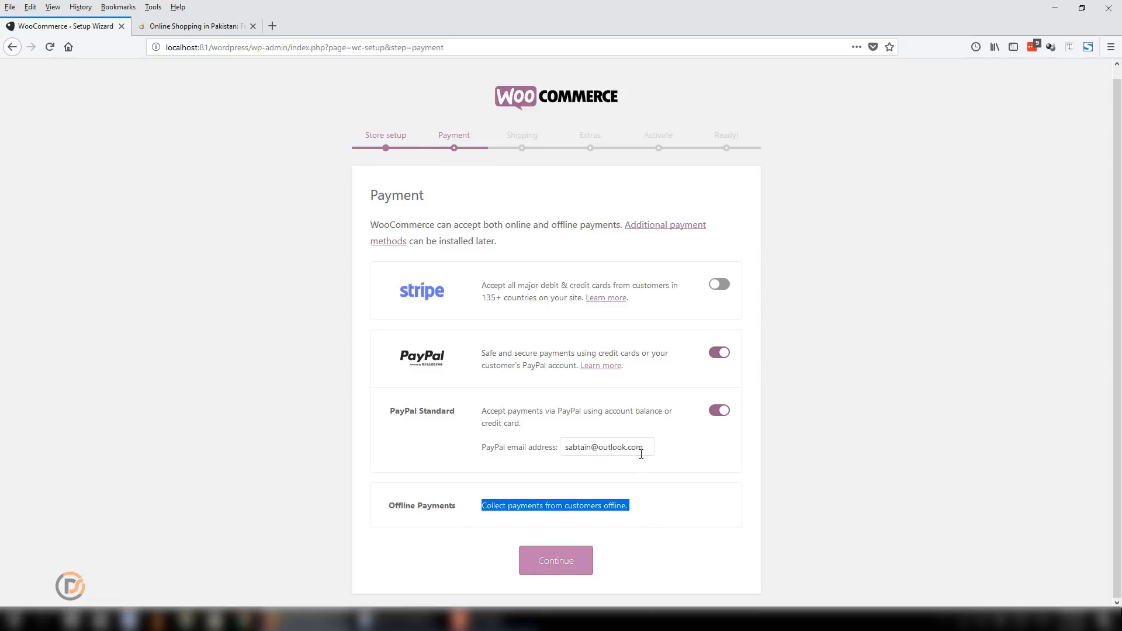
{"action": "left_click", "coordinate": [552, 555]}
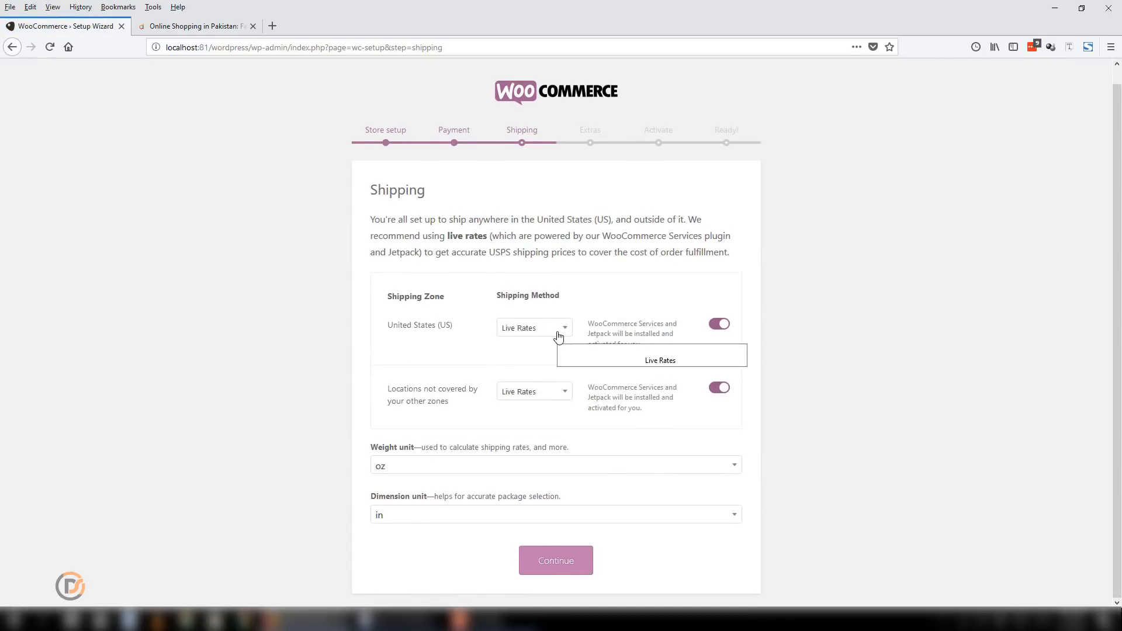
Disable Live Rates shipping for both the United States (US) zone and the locations not covered by other zones
{"action": "left_click", "coordinate": [558, 337]}
{"action": "left_click", "coordinate": [591, 306]}
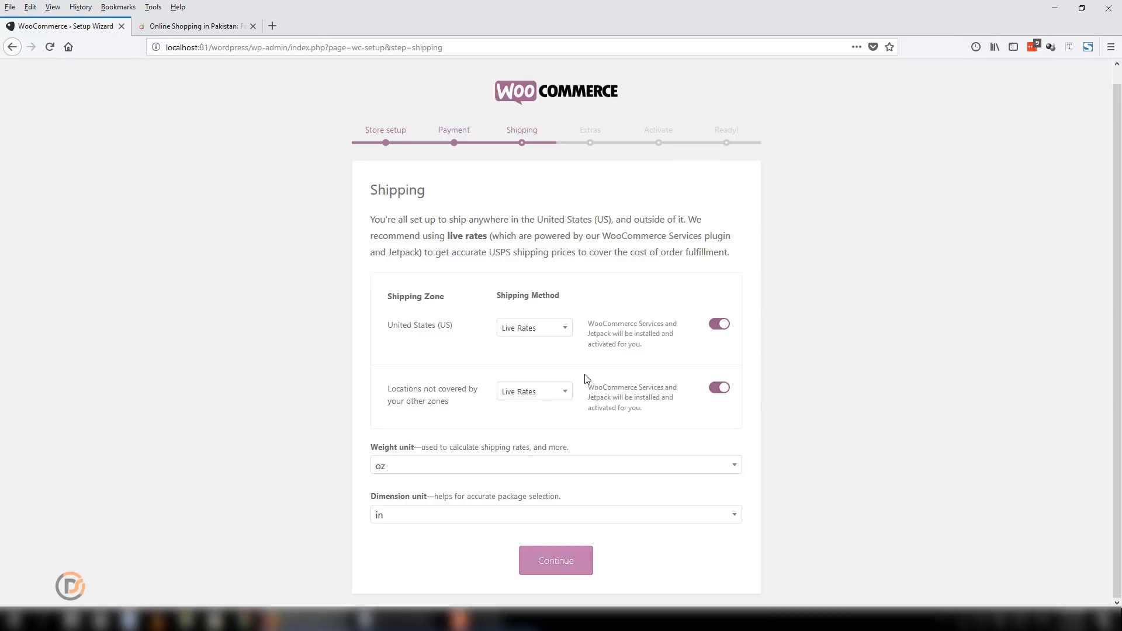
{"action": "left_click", "coordinate": [556, 332]}
{"action": "left_click", "coordinate": [546, 328]}
{"action": "left_click", "coordinate": [724, 325]}
{"action": "left_click", "coordinate": [725, 389]}
Set the weight unit to kg, keep the dimension unit as in, and continue to the recommended extras
{"action": "left_click", "coordinate": [433, 466]}
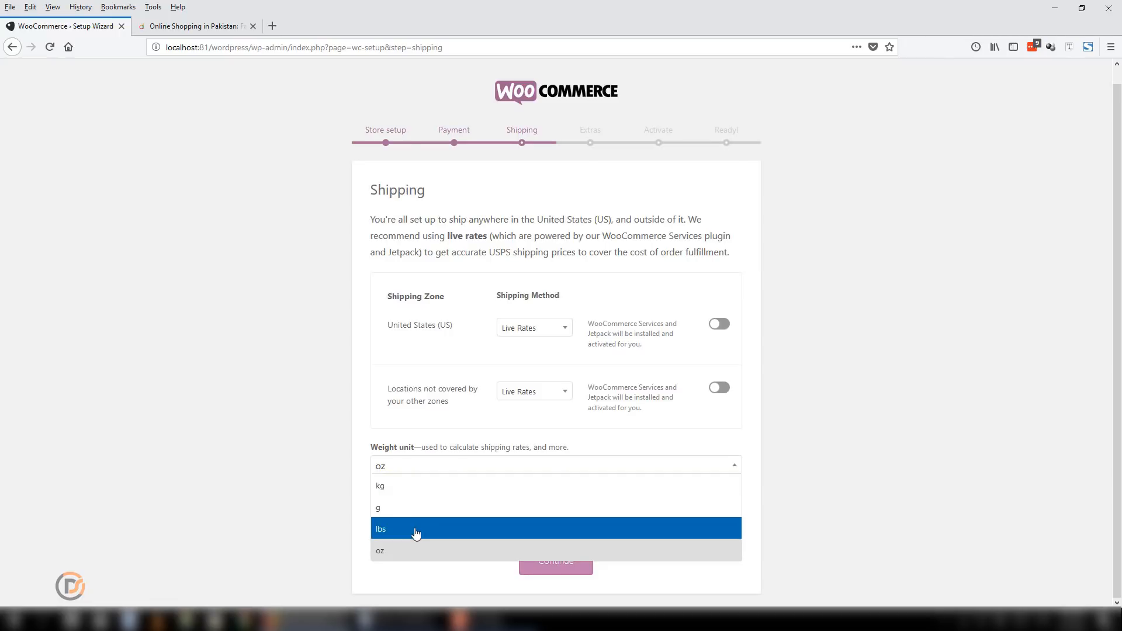
{"action": "left_click", "coordinate": [416, 488]}
{"action": "left_click", "coordinate": [407, 517]}
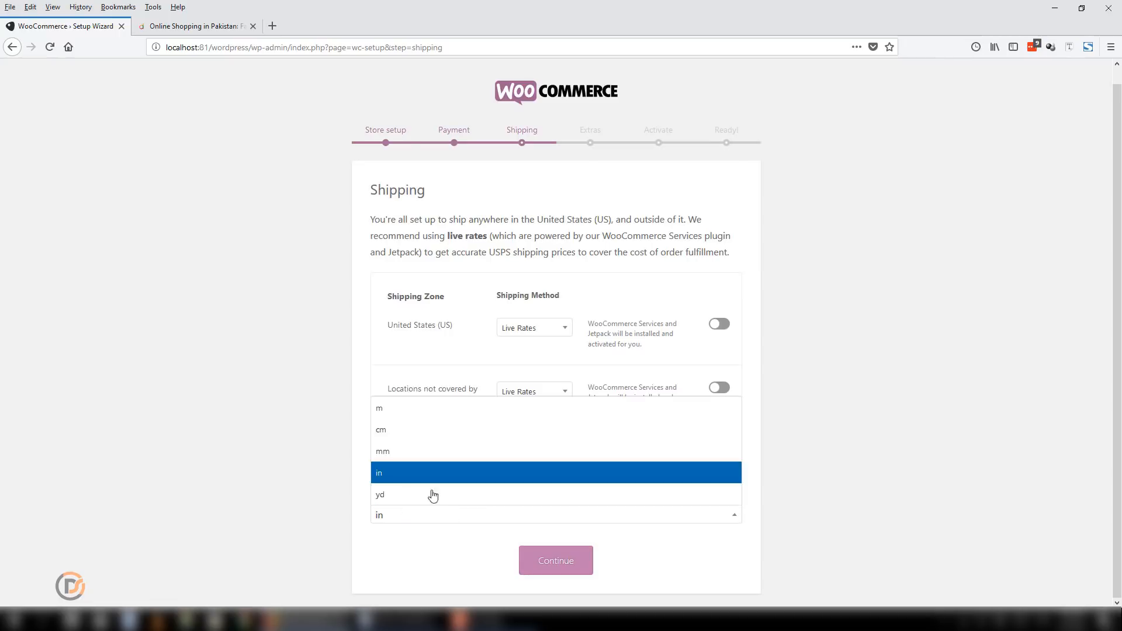
{"action": "left_click", "coordinate": [426, 473]}
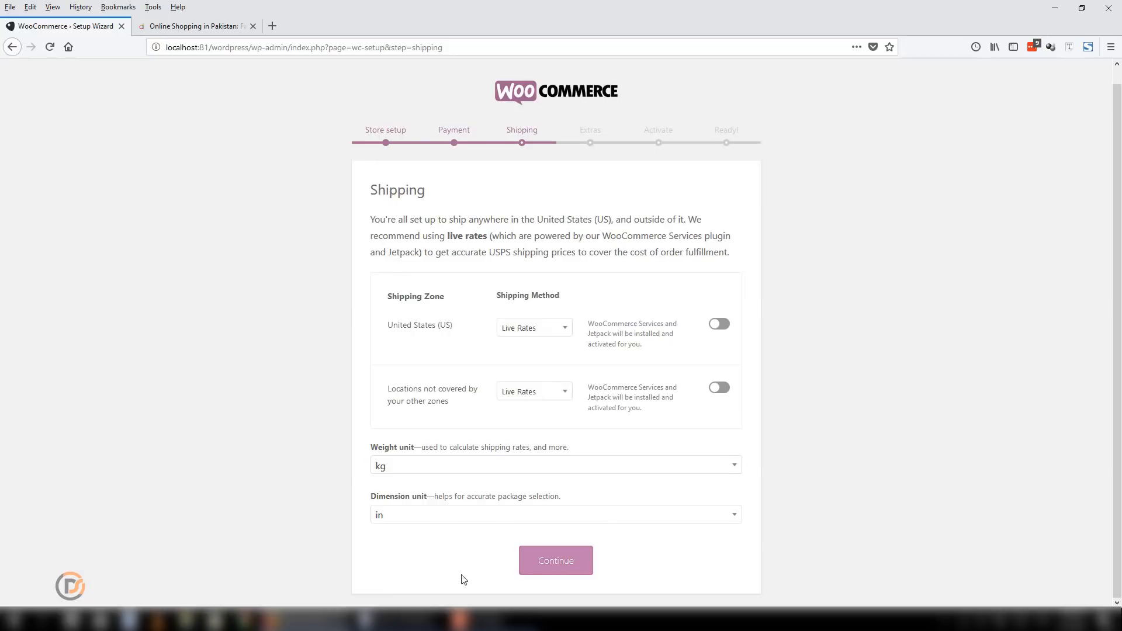
{"action": "left_click", "coordinate": [550, 563]}
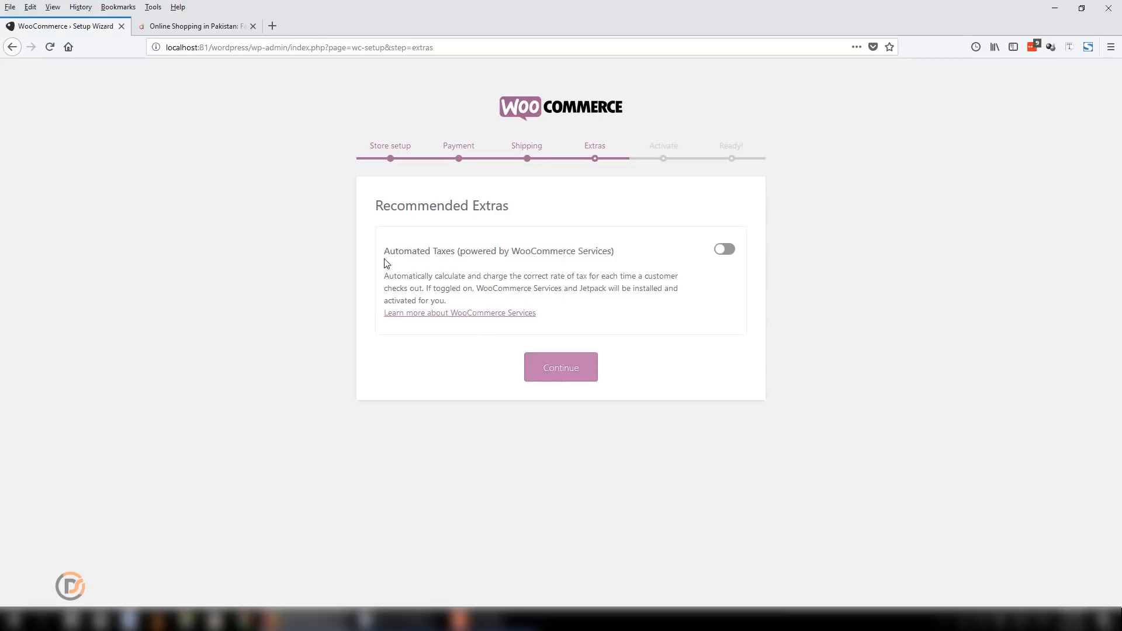
Enable Automated Taxes powered by WooCommerce Services and continue to the activation stage
{"action": "left_click_drag", "start_coordinate": [385, 247], "coordinate": [574, 323]}
{"action": "left_click", "coordinate": [564, 323]}
{"action": "left_click_drag", "start_coordinate": [536, 321], "coordinate": [382, 248]}
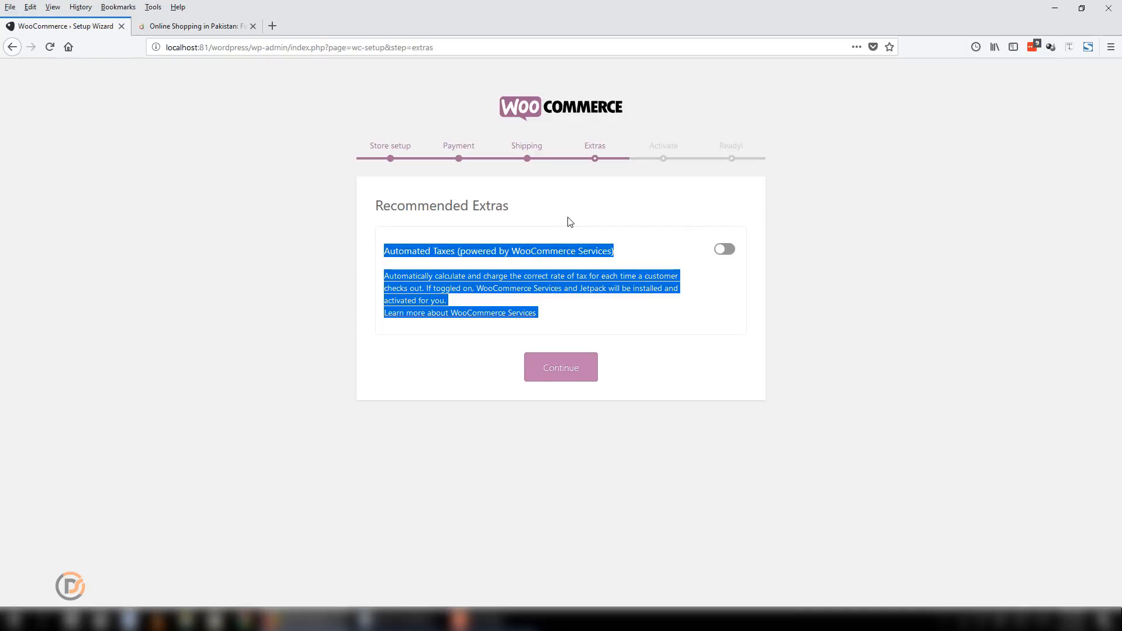
{"action": "left_click", "coordinate": [710, 301]}
{"action": "left_click", "coordinate": [728, 250]}
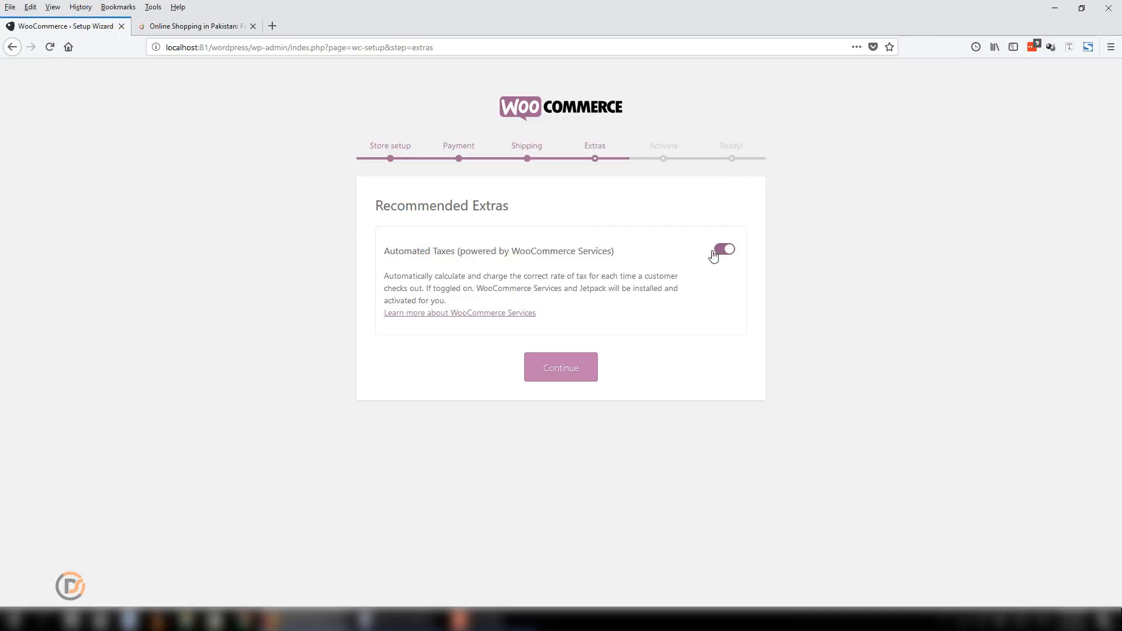
{"action": "left_click", "coordinate": [581, 375]}
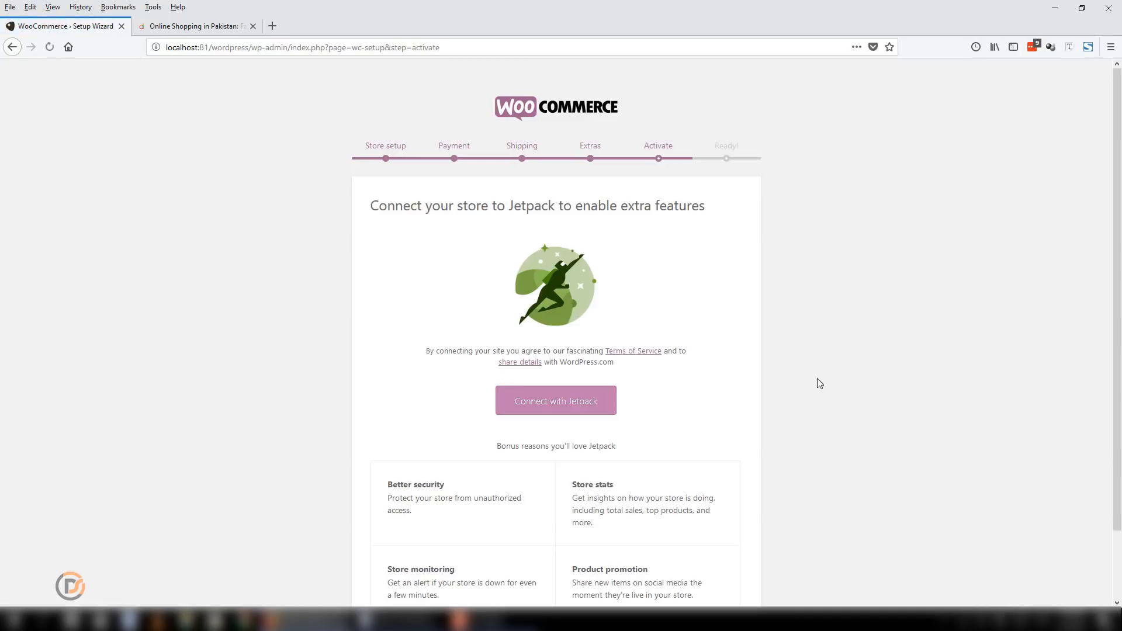
Skip the Jetpack connection and return to the WordPress dashboard, dismissing the customization services notice
{"action": "scroll", "coordinate": [684, 375], "scroll_direction": "down", "scroll_amount": 2}
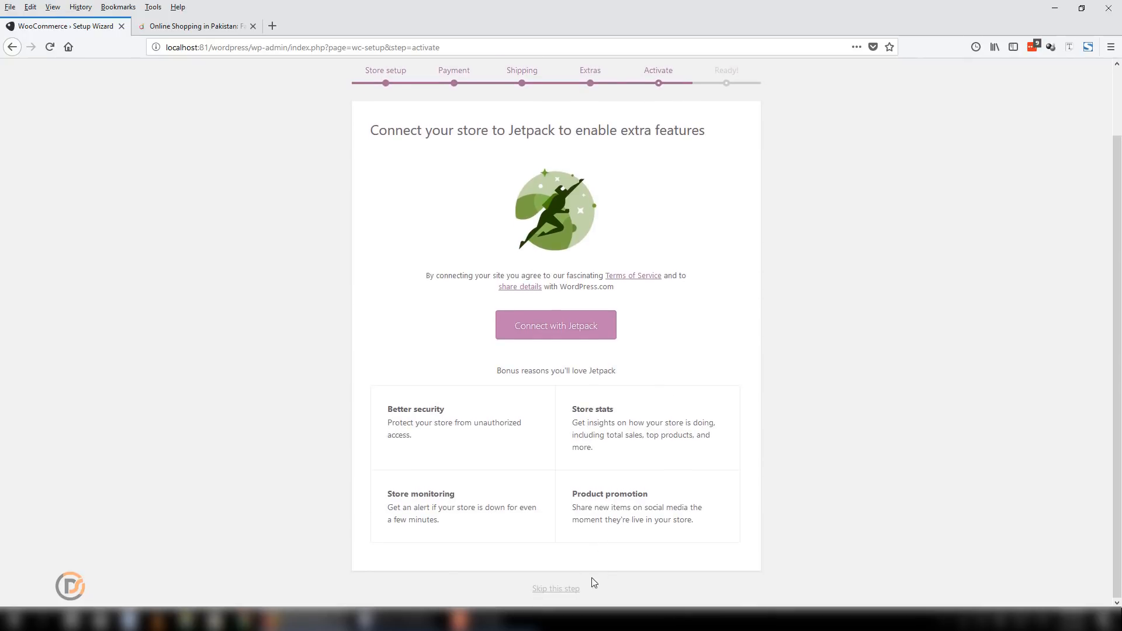
{"action": "left_click", "coordinate": [570, 589]}
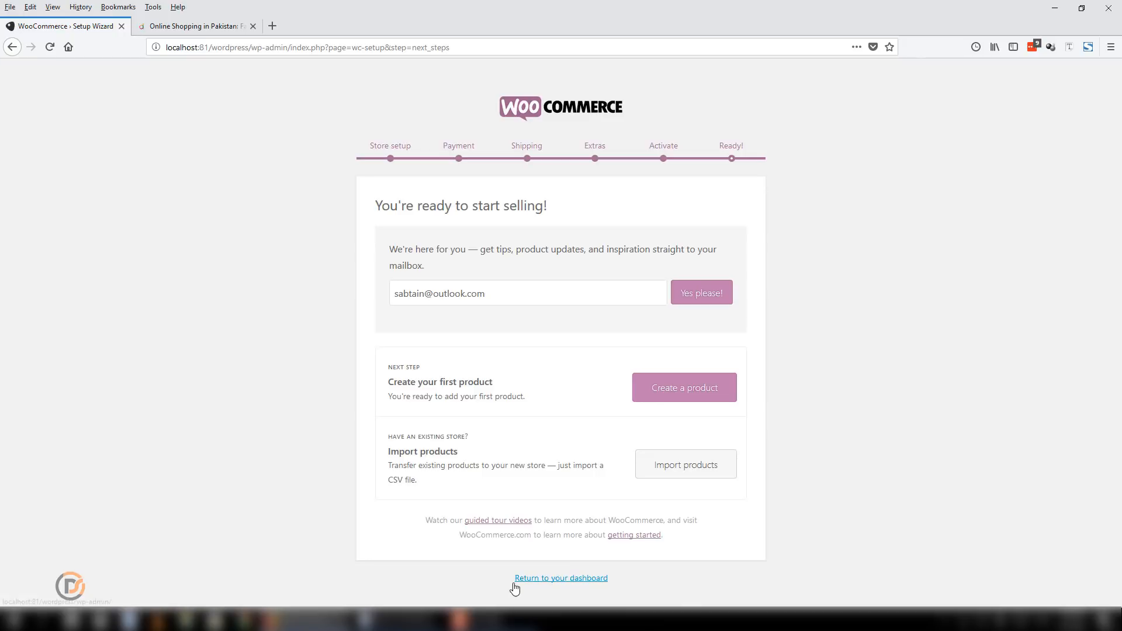
{"action": "left_click", "coordinate": [594, 581]}
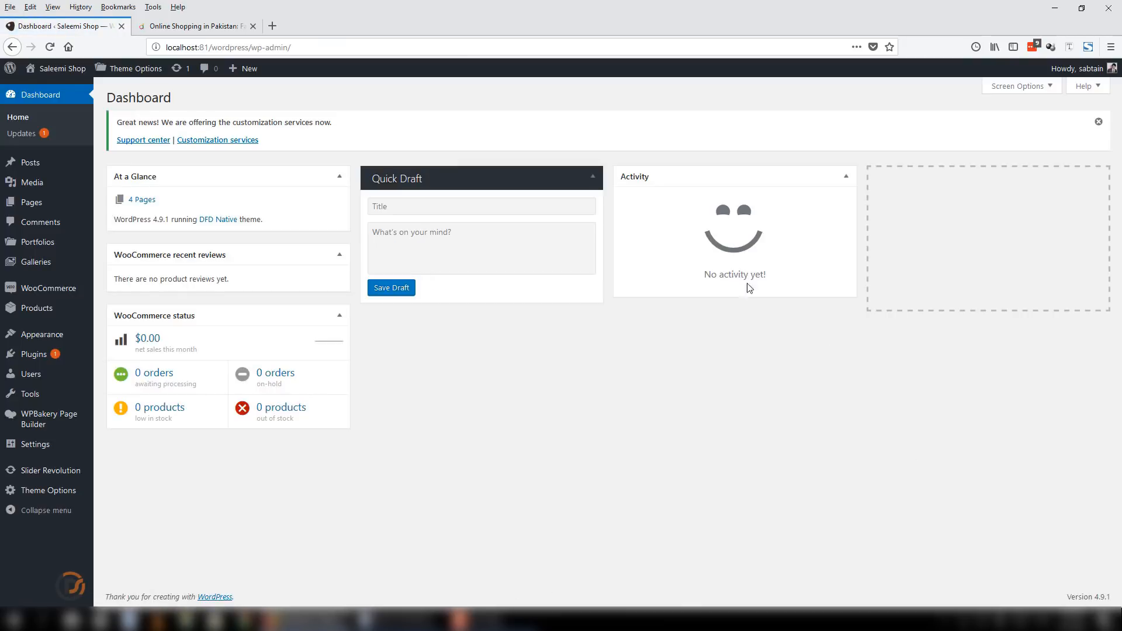
{"action": "left_click", "coordinate": [1099, 122]}
Look over the new WooCommerce and Products options, and open the list of all pages
{"action": "mouse_move", "coordinate": [45, 291]}
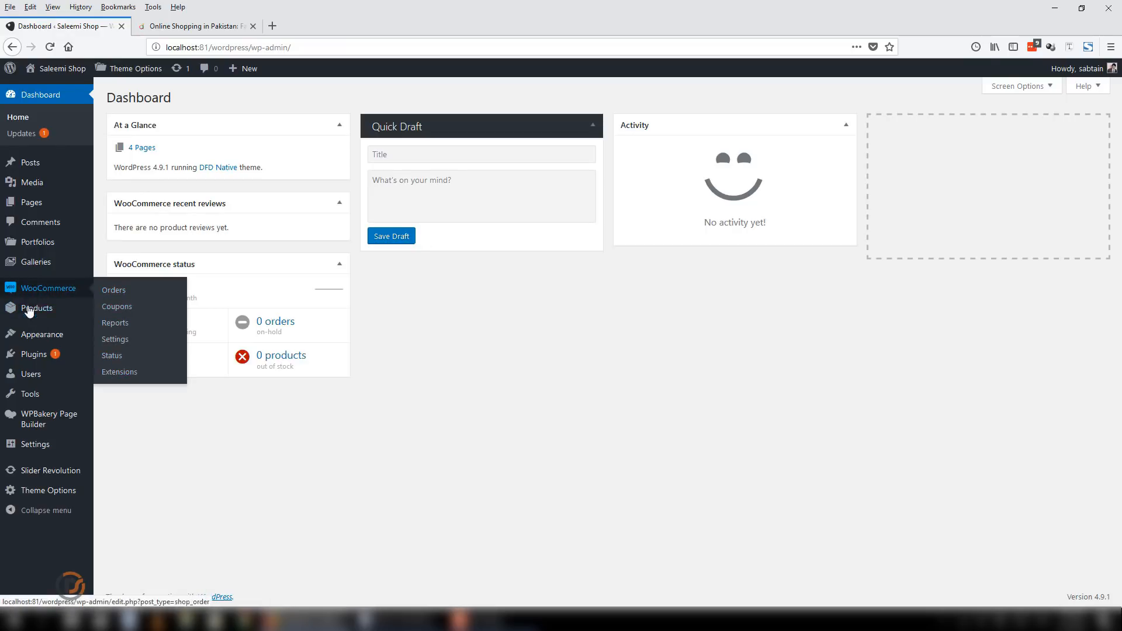
{"action": "mouse_move", "coordinate": [58, 313]}
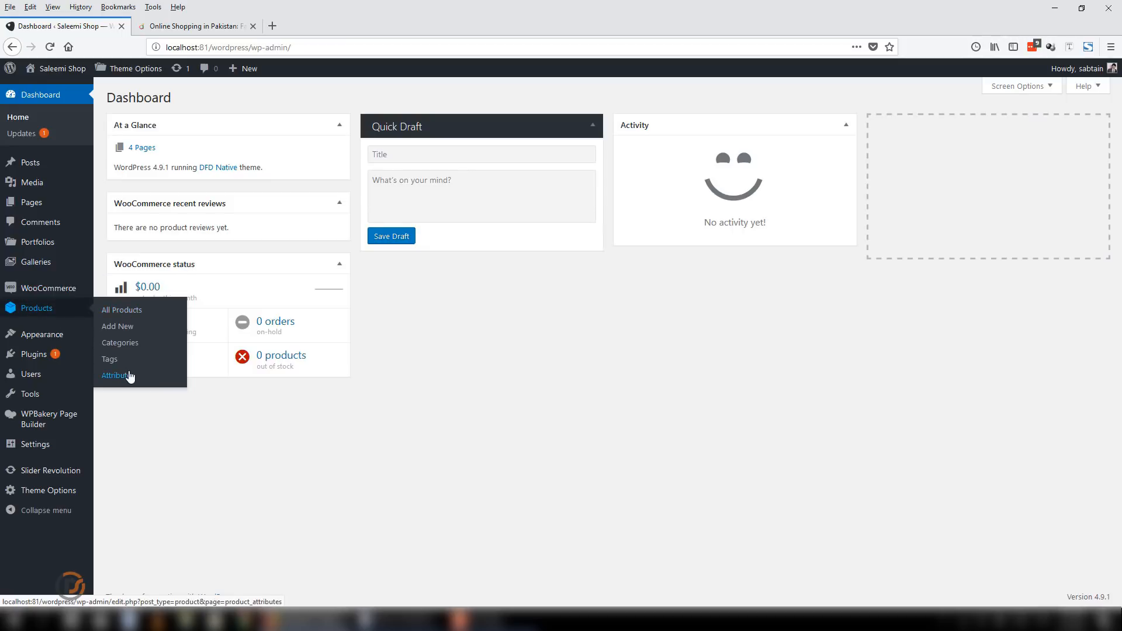
{"action": "left_click", "coordinate": [50, 211]}
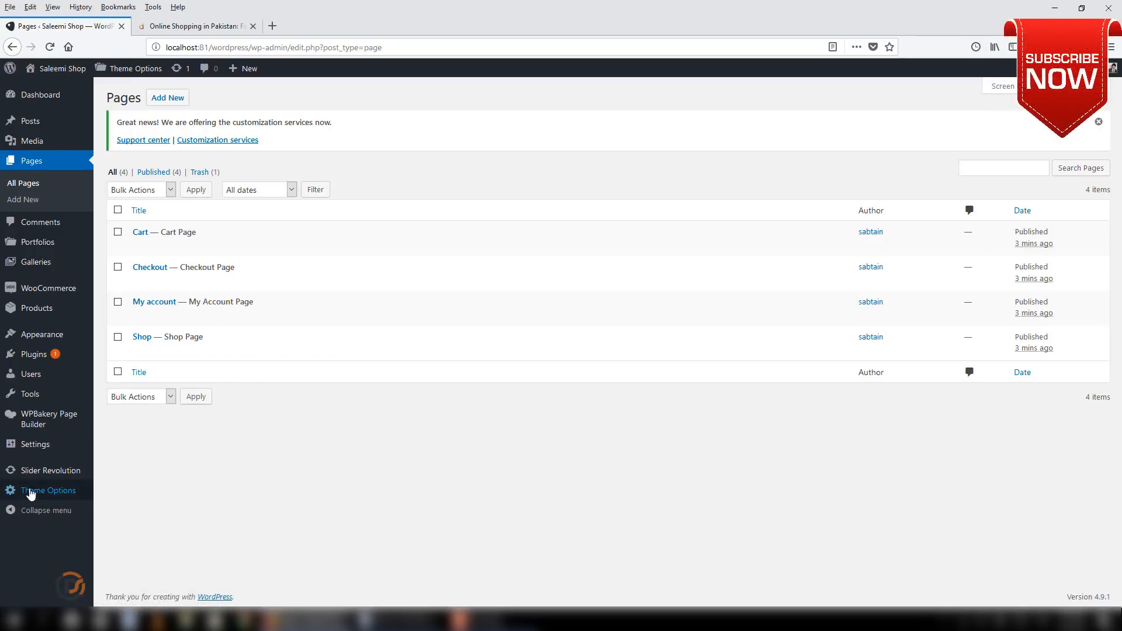
Try a static page as the homepage display in the Reading settings, opened in a separate tab, and close it without saving
{"action": "mouse_move", "coordinate": [61, 484]}
{"action": "mouse_move", "coordinate": [54, 445]}
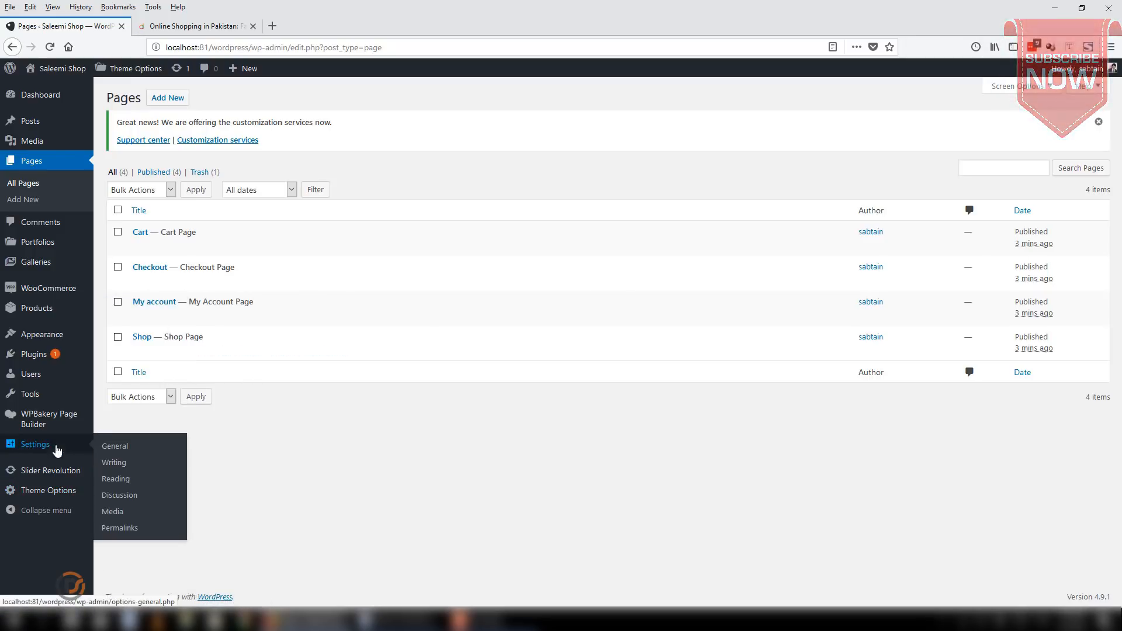
{"action": "right_click", "coordinate": [121, 479]}
{"action": "left_click", "coordinate": [175, 314]}
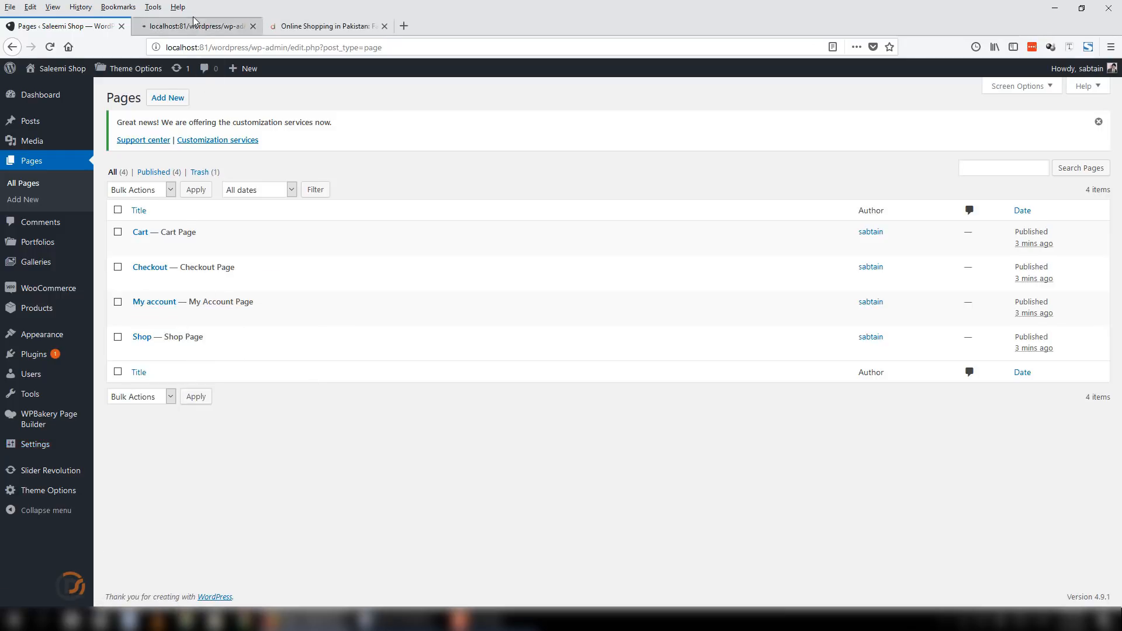
{"action": "left_click", "coordinate": [194, 19]}
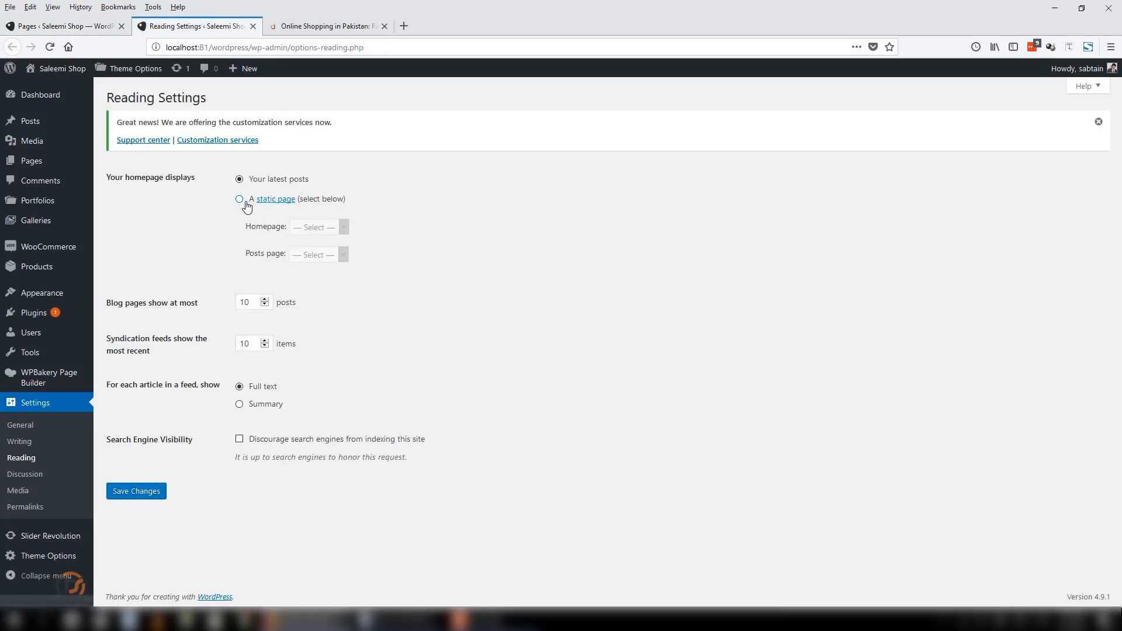
{"action": "left_click", "coordinate": [239, 199]}
{"action": "left_click", "coordinate": [307, 255]}
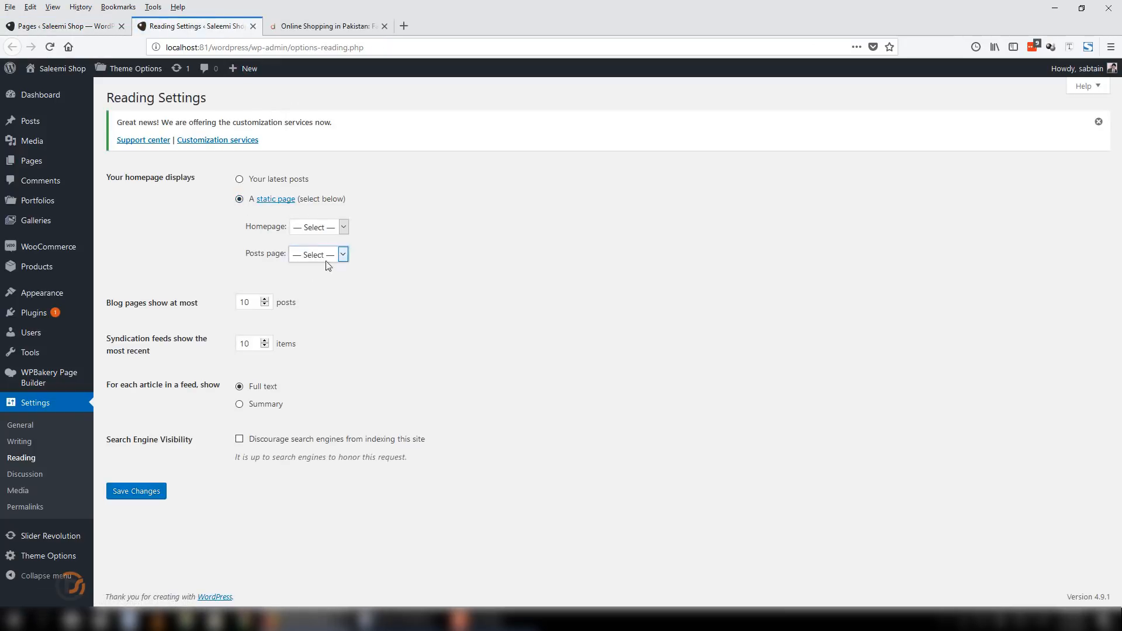
{"action": "left_click", "coordinate": [277, 259]}
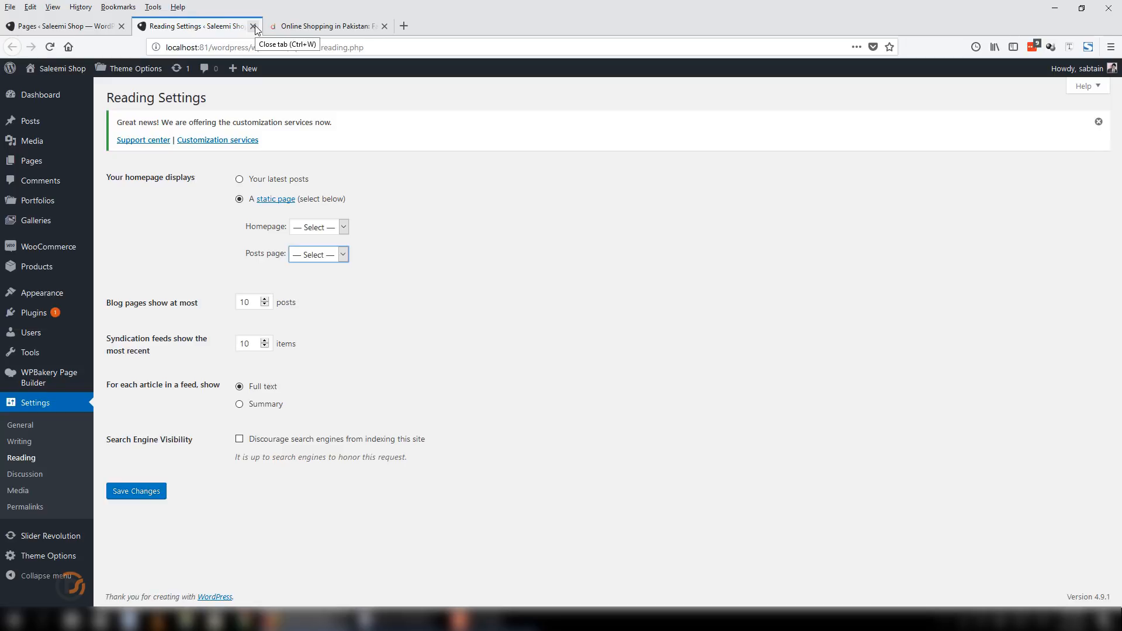
{"action": "left_click", "coordinate": [255, 27]}
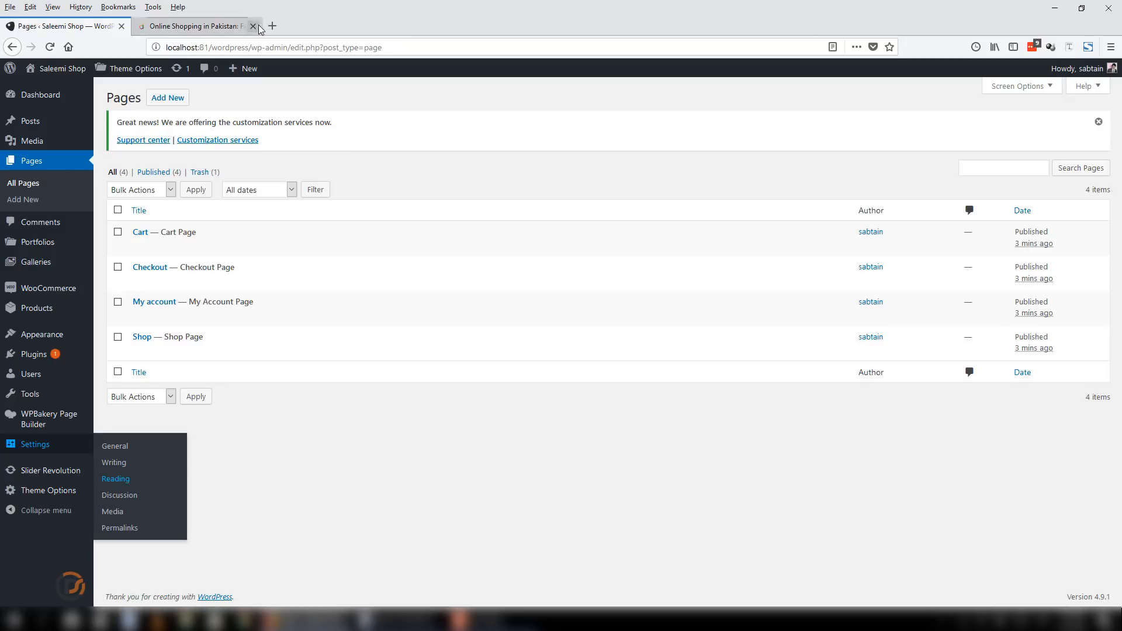
Close the tab with the Pakistani online shopping site and review the shop pages in the page list
{"action": "left_click", "coordinate": [254, 26]}
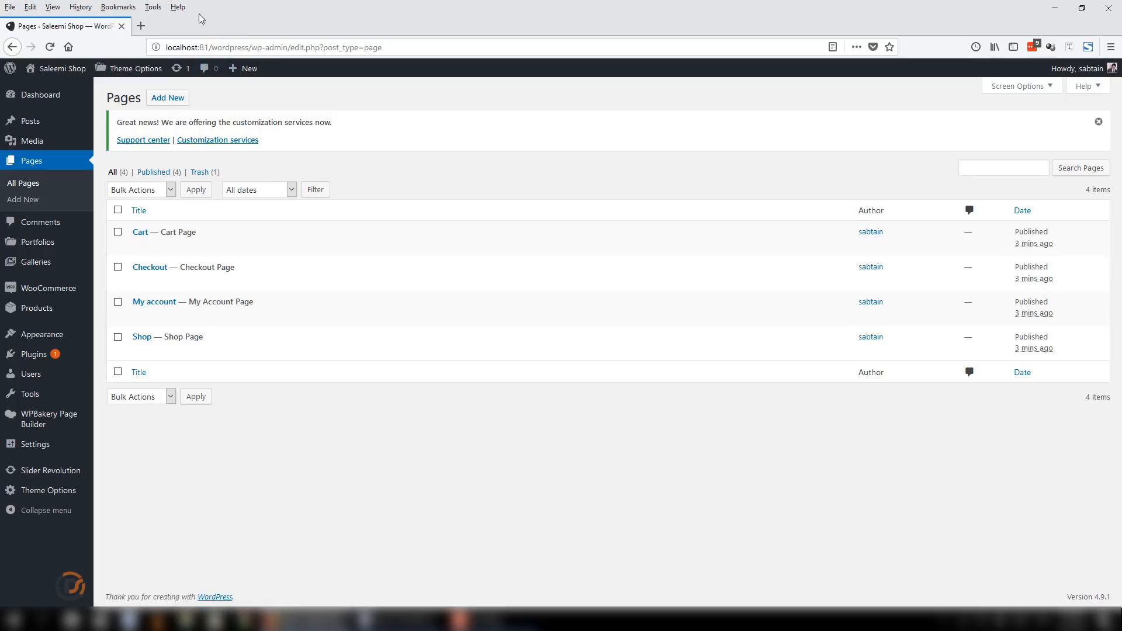
{"action": "mouse_move", "coordinate": [141, 281]}
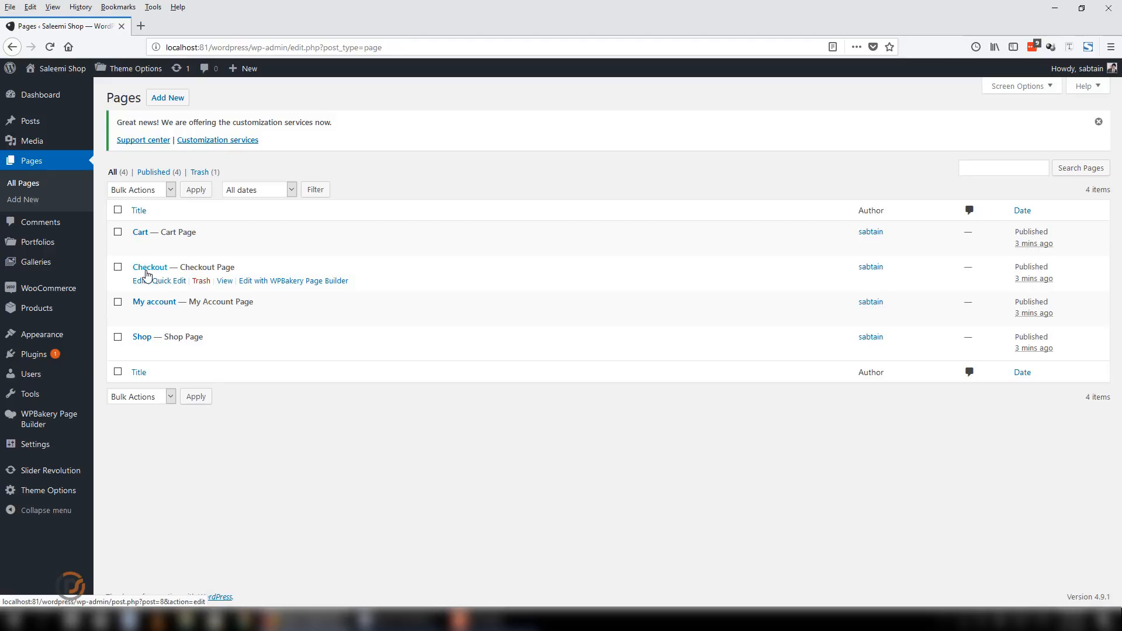
{"action": "mouse_move", "coordinate": [138, 359]}
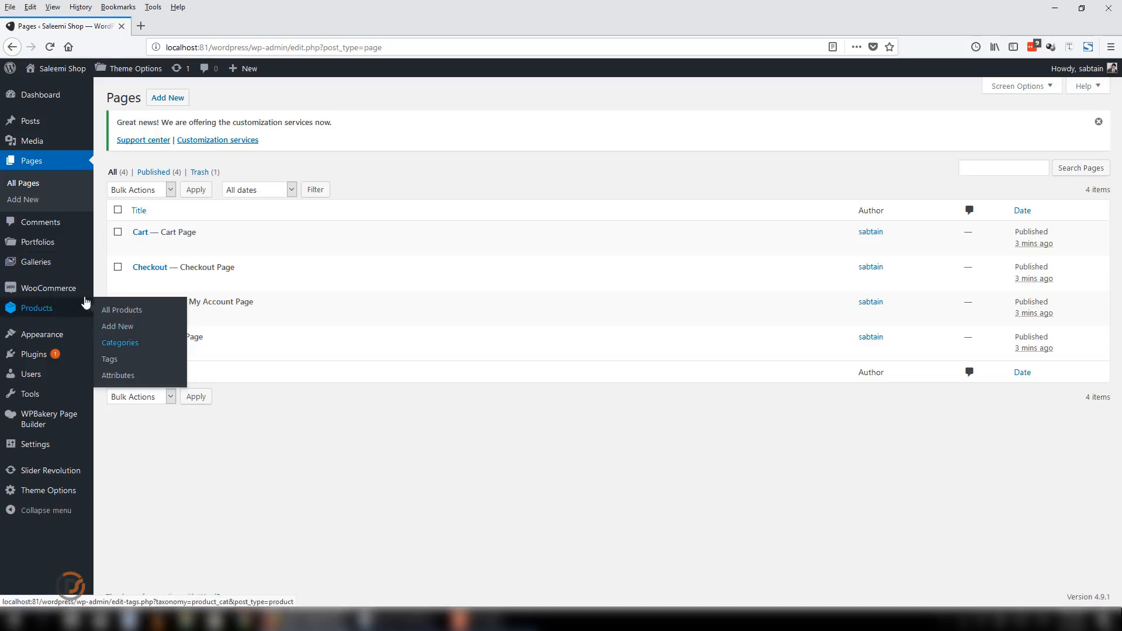
Find the tool for creating the default WooCommerce pages in the WooCommerce status tools, and check the list of all pages
{"action": "mouse_move", "coordinate": [78, 290]}
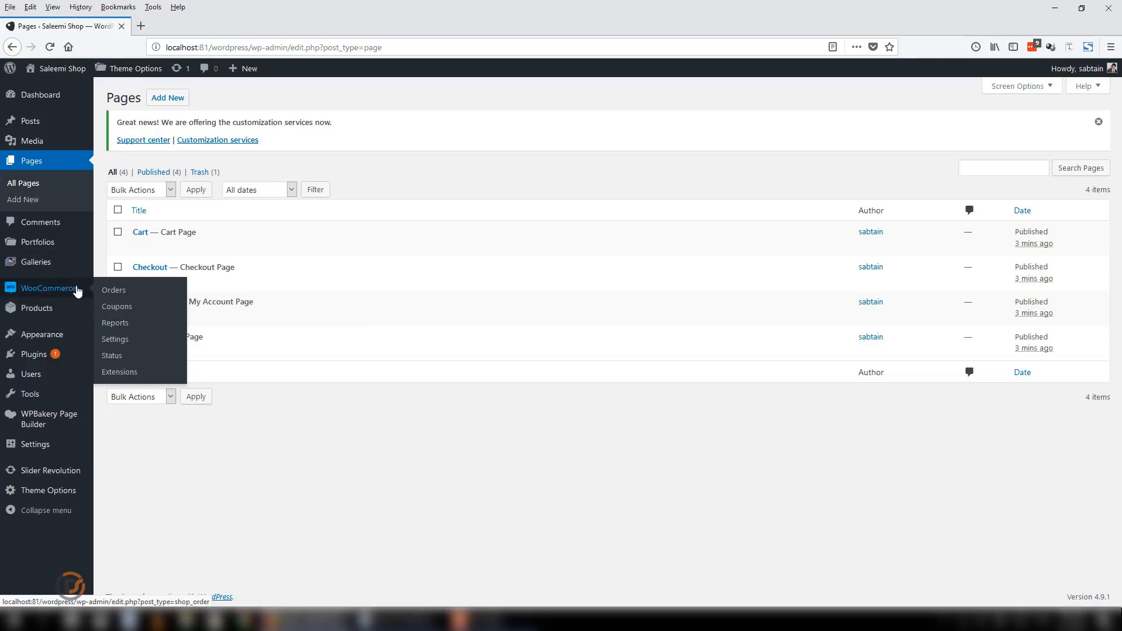
{"action": "left_click", "coordinate": [117, 343]}
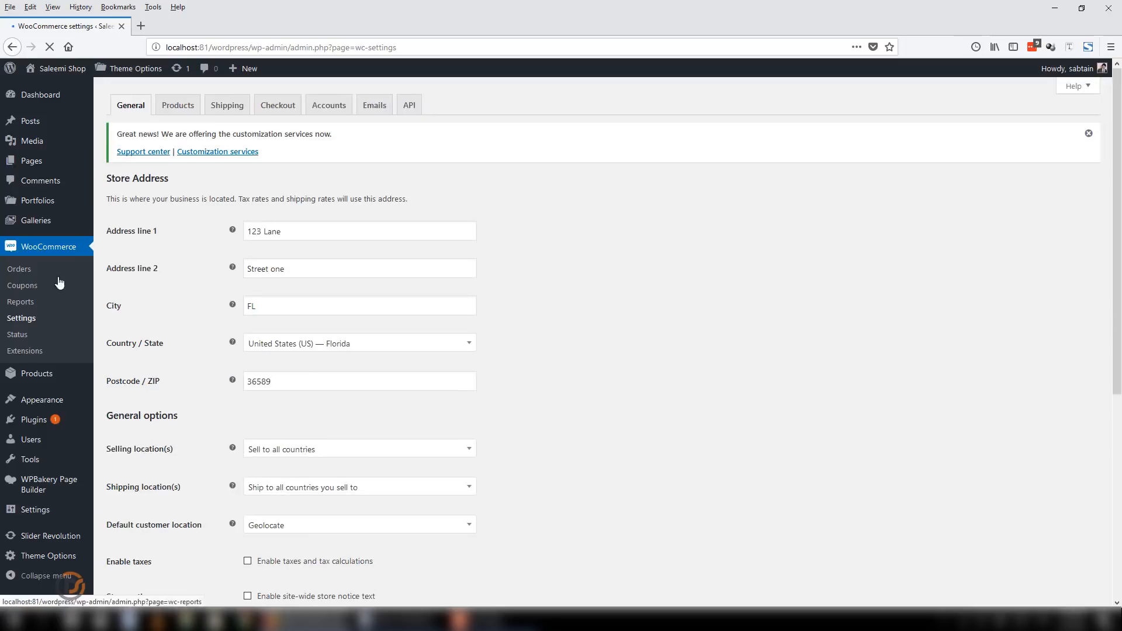
{"action": "left_click", "coordinate": [26, 337]}
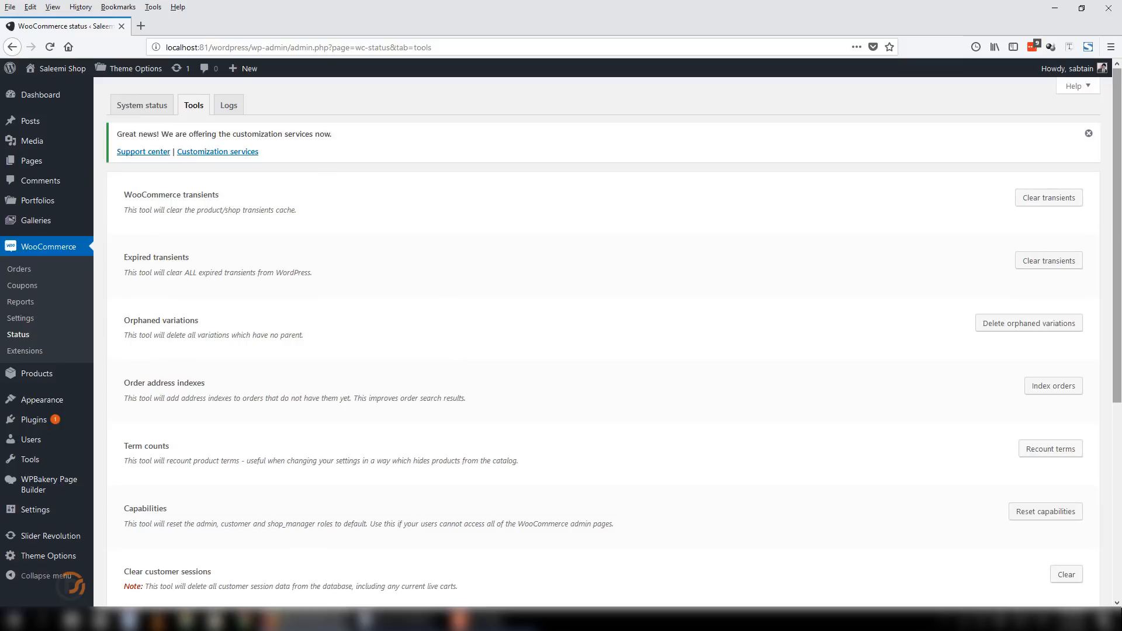
{"action": "left_click_drag", "start_coordinate": [1121, 275], "coordinate": [1121, 366]}
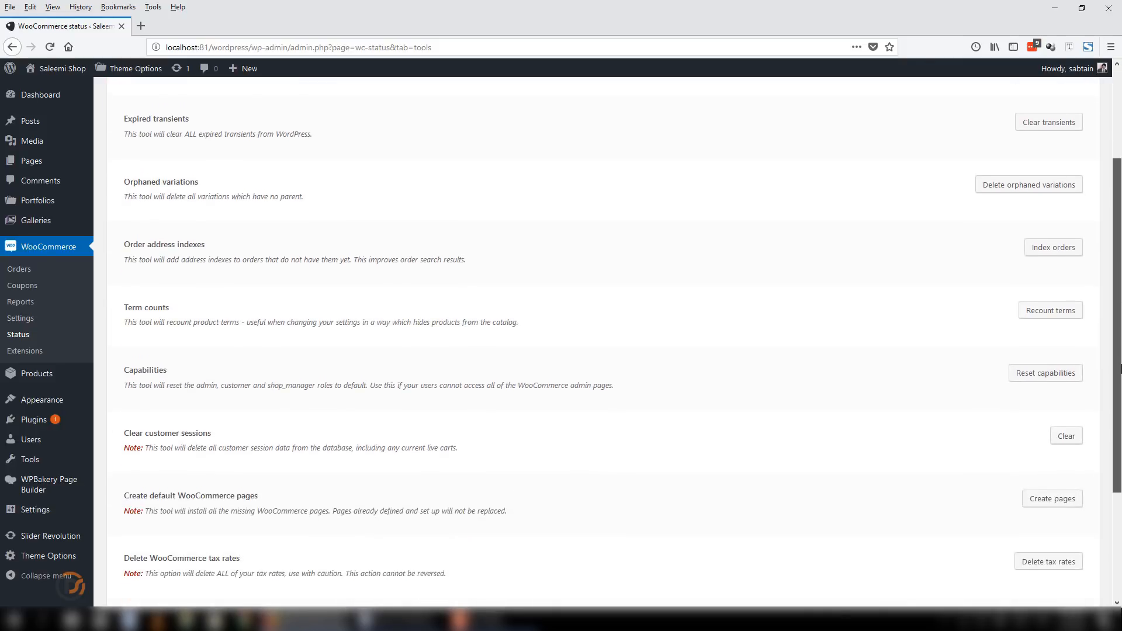
{"action": "left_click_drag", "start_coordinate": [1121, 442], "coordinate": [1121, 443]}
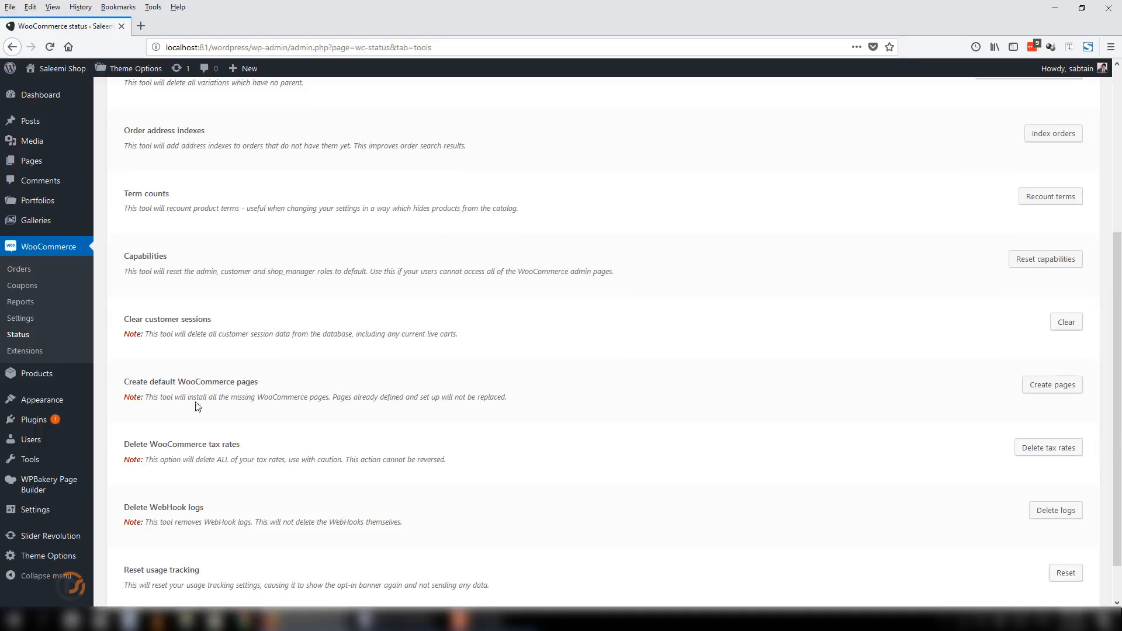
{"action": "left_click_drag", "start_coordinate": [127, 385], "coordinate": [315, 389]}
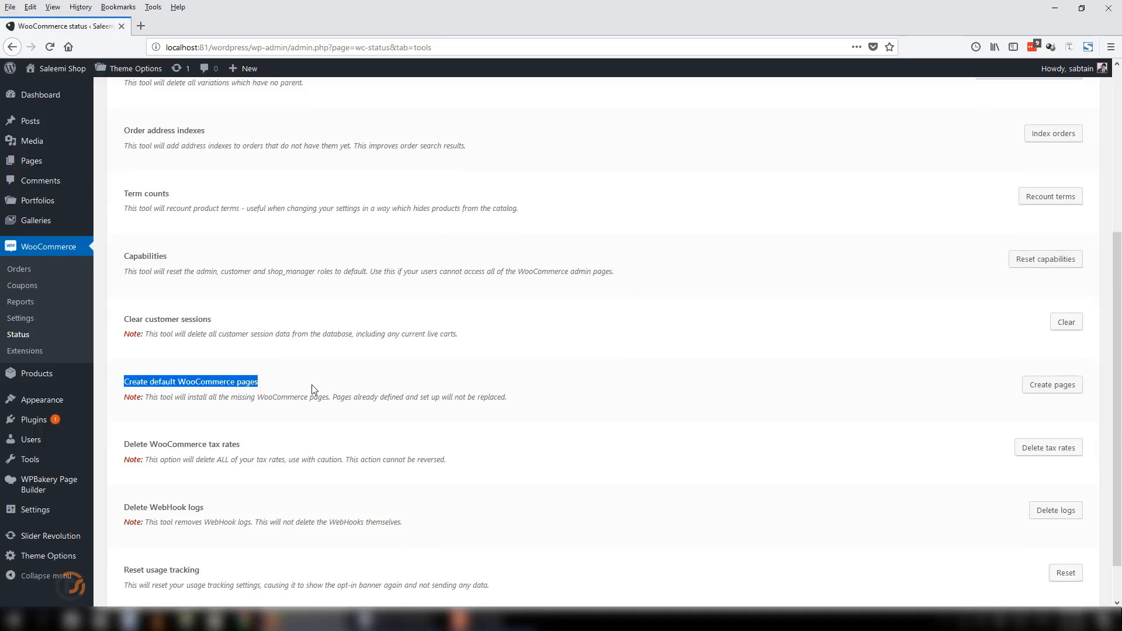
{"action": "left_click", "coordinate": [1050, 390]}
{"action": "mouse_move", "coordinate": [32, 162]}
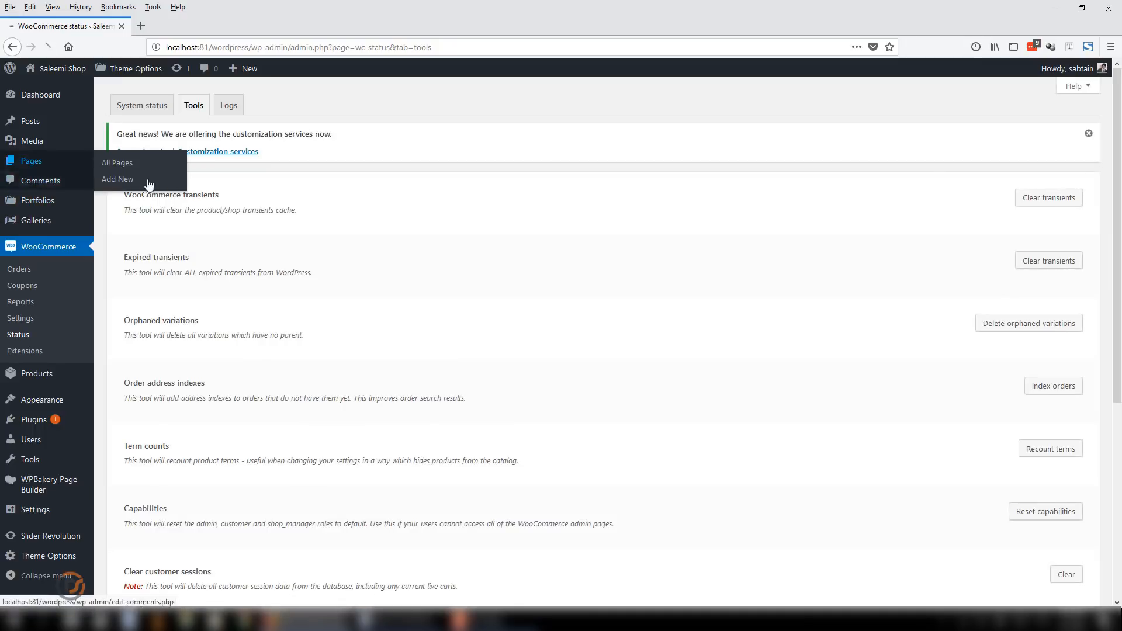
{"action": "left_click", "coordinate": [117, 163]}
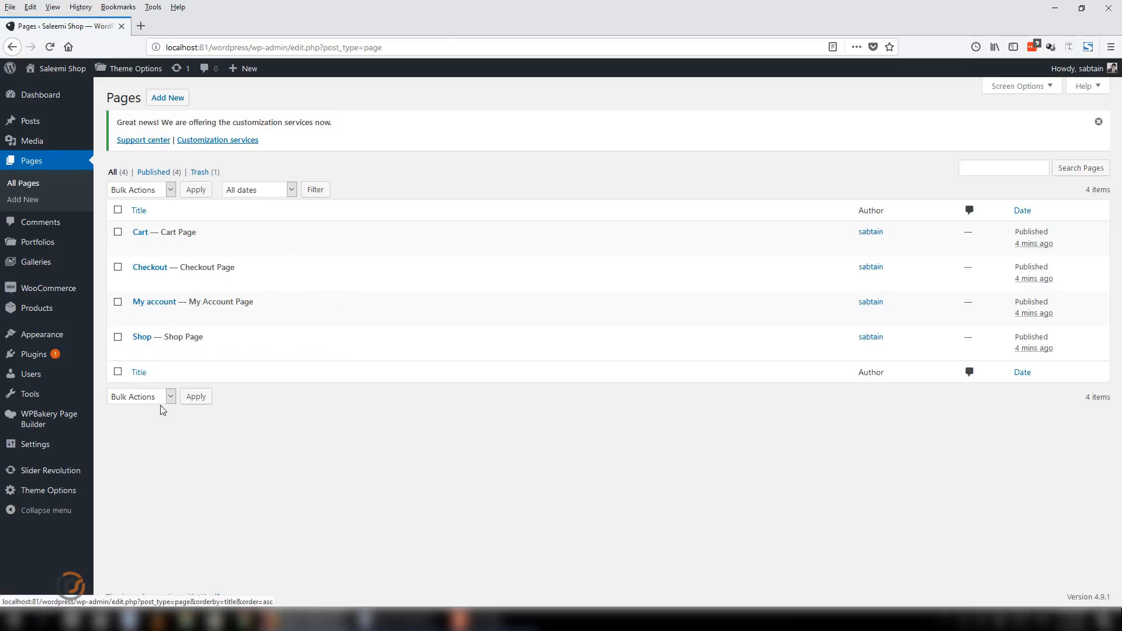
Review the Create pages option in the WooCommerce status tools again and return to the dashboard
{"action": "mouse_move", "coordinate": [67, 289]}
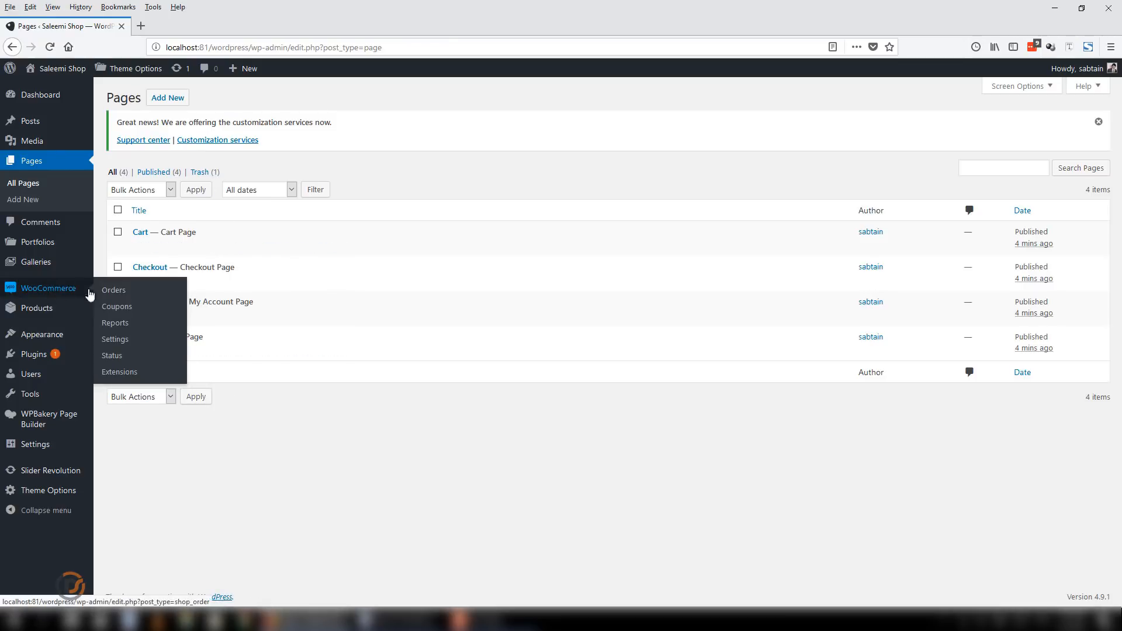
{"action": "left_click", "coordinate": [123, 358]}
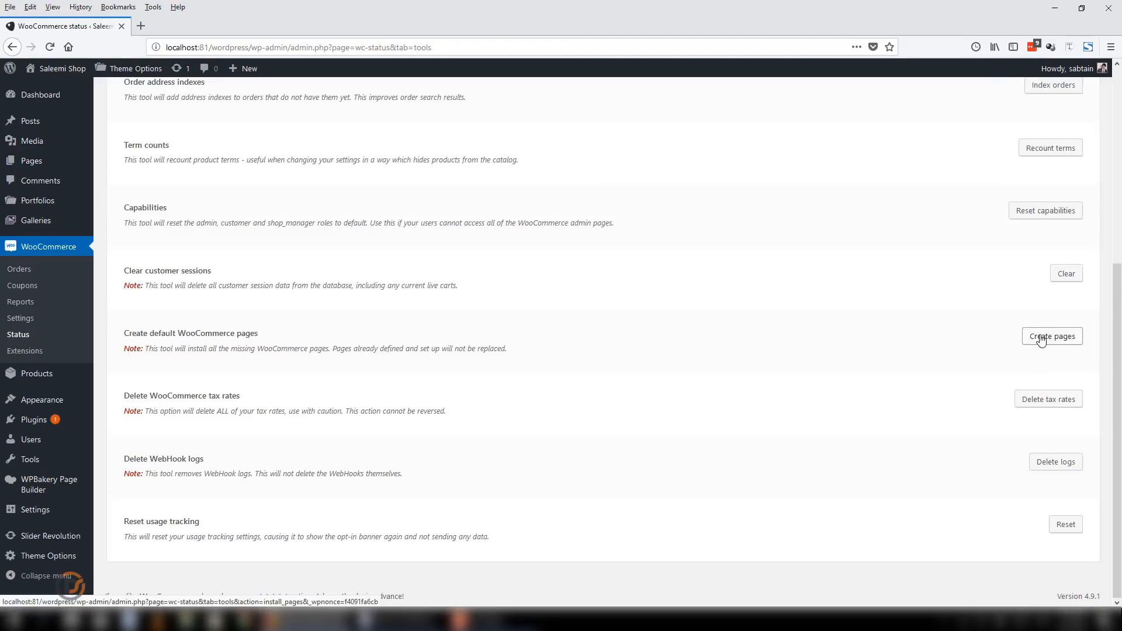
{"action": "left_click_drag", "start_coordinate": [1117, 360], "coordinate": [1117, 161]}
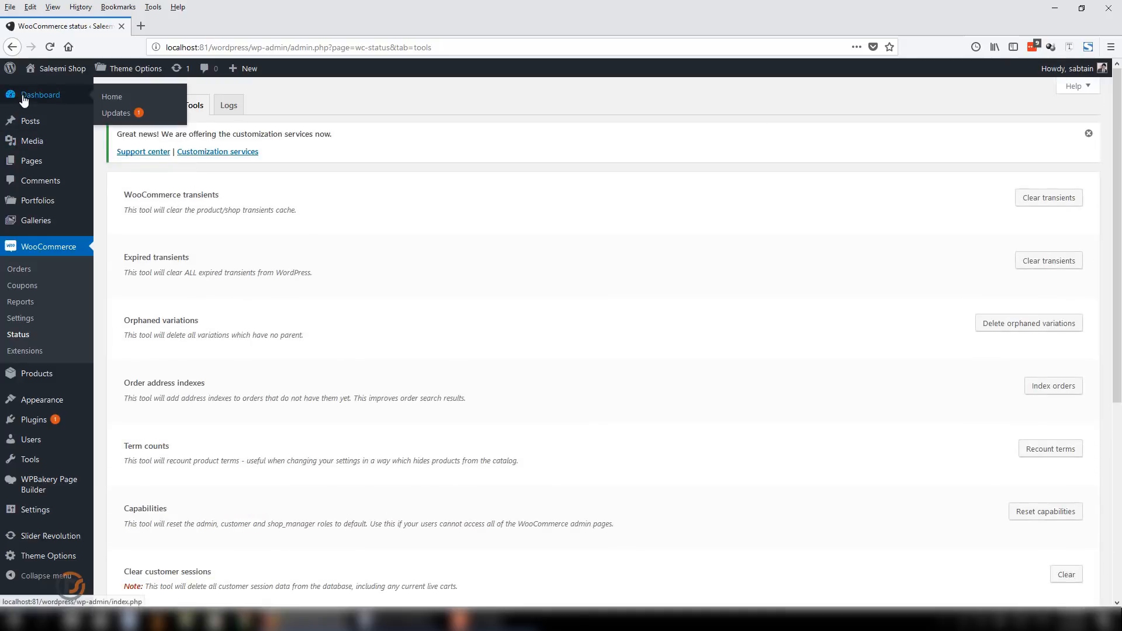
{"action": "left_click", "coordinate": [23, 98]}
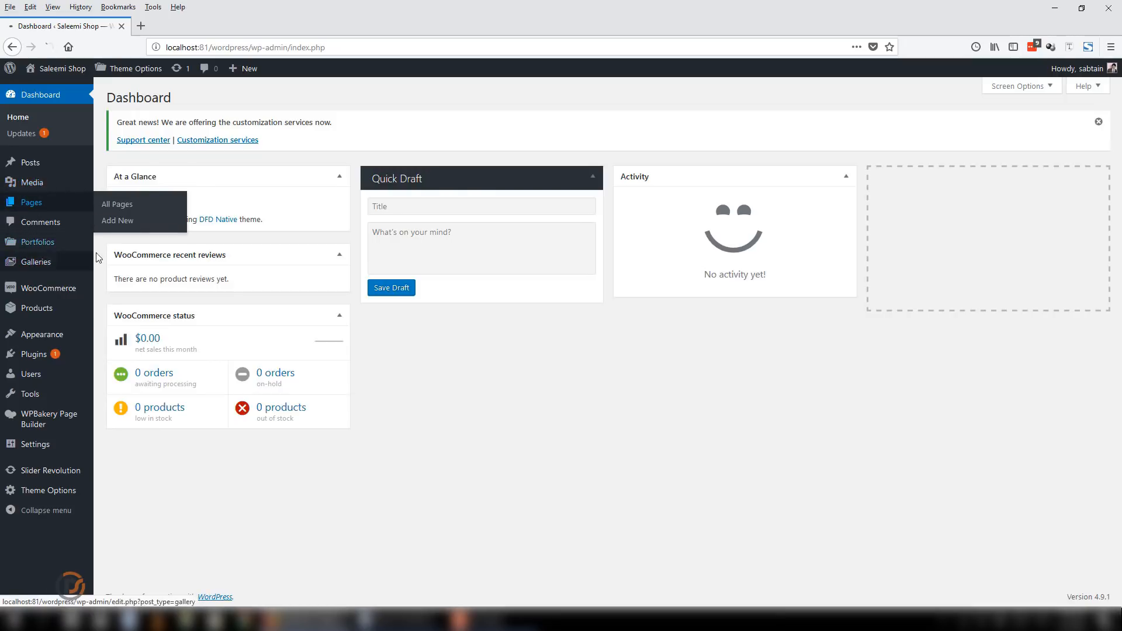
Open the Cart page in the editor, examine its [woocommerce_cart] shortcode, and return to the dashboard
{"action": "left_click", "coordinate": [31, 202]}
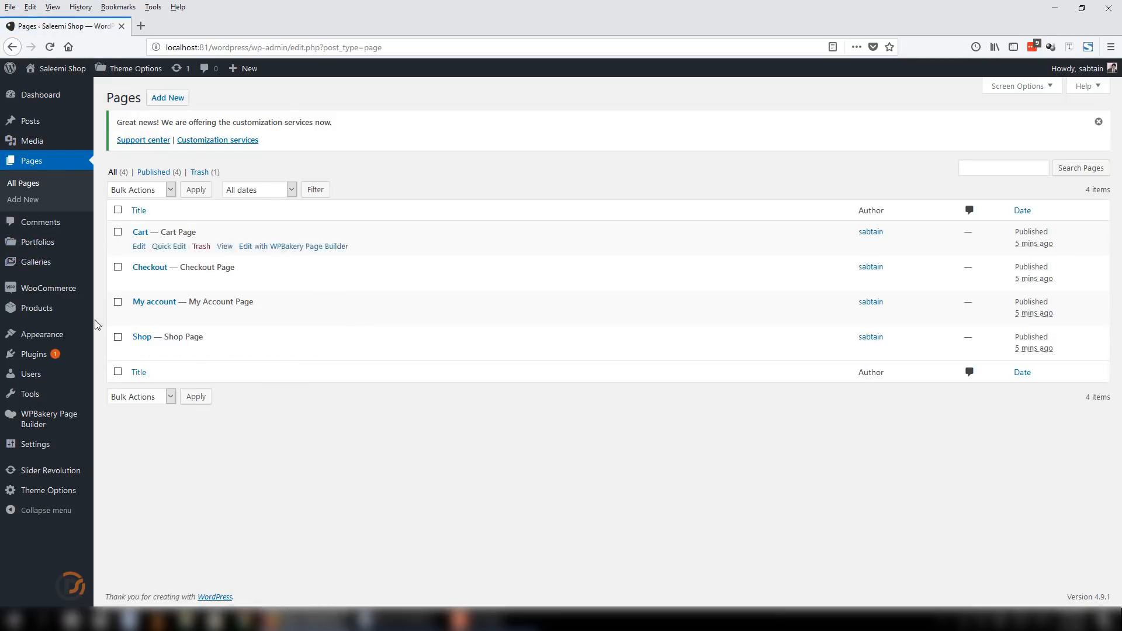
{"action": "left_click", "coordinate": [141, 247]}
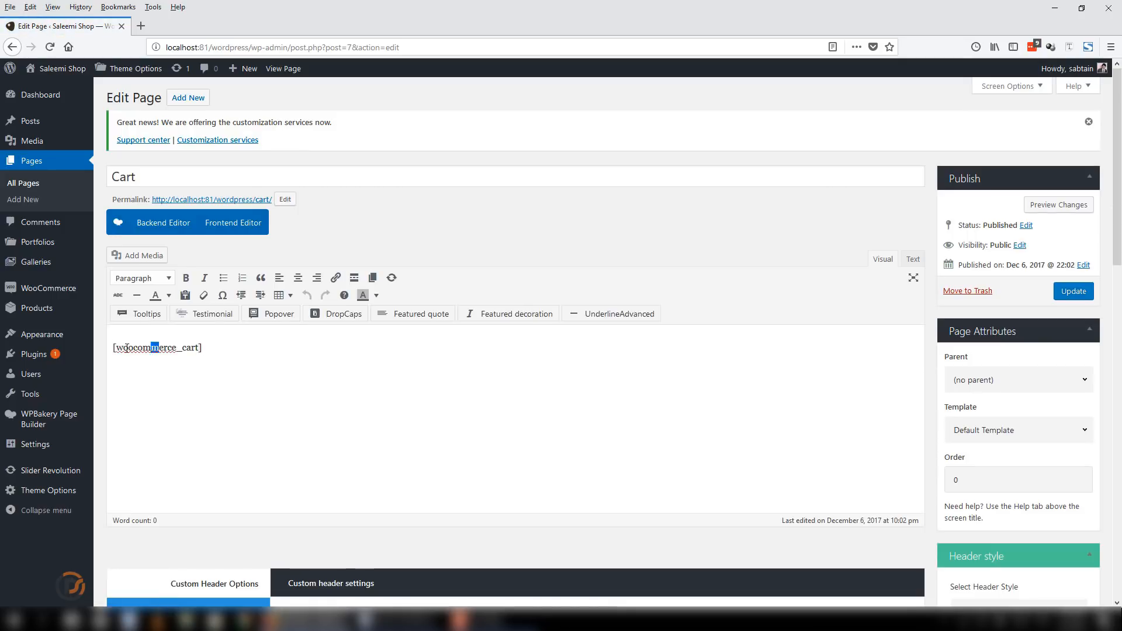
{"action": "left_click_drag", "start_coordinate": [126, 348], "coordinate": [112, 348]}
{"action": "left_click_drag", "start_coordinate": [206, 349], "coordinate": [113, 345]}
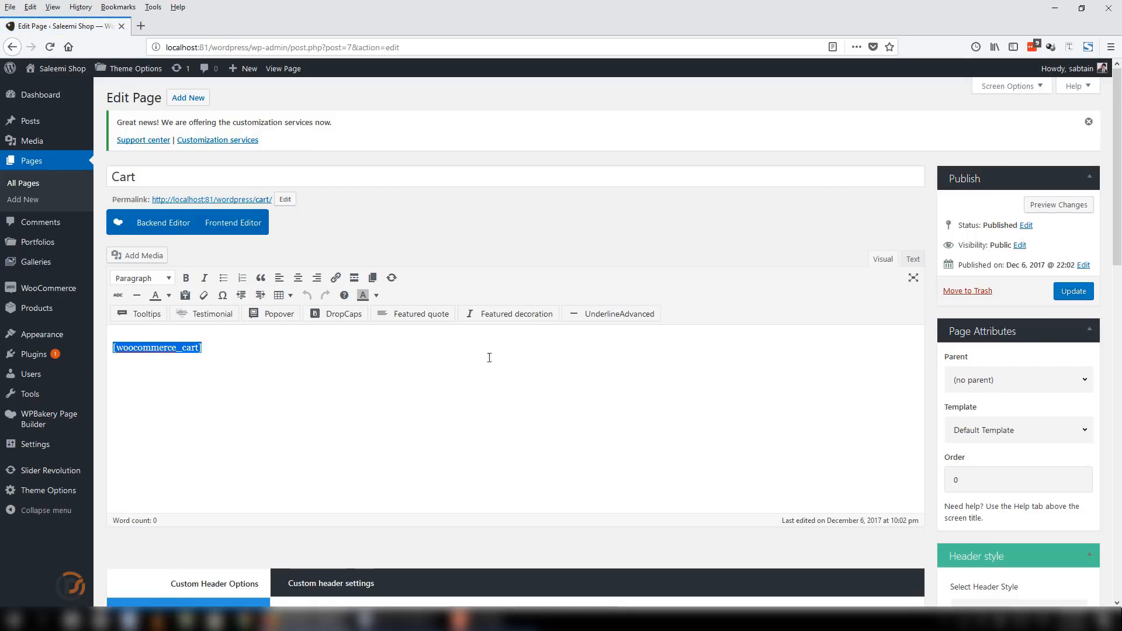
{"action": "left_click", "coordinate": [37, 102]}
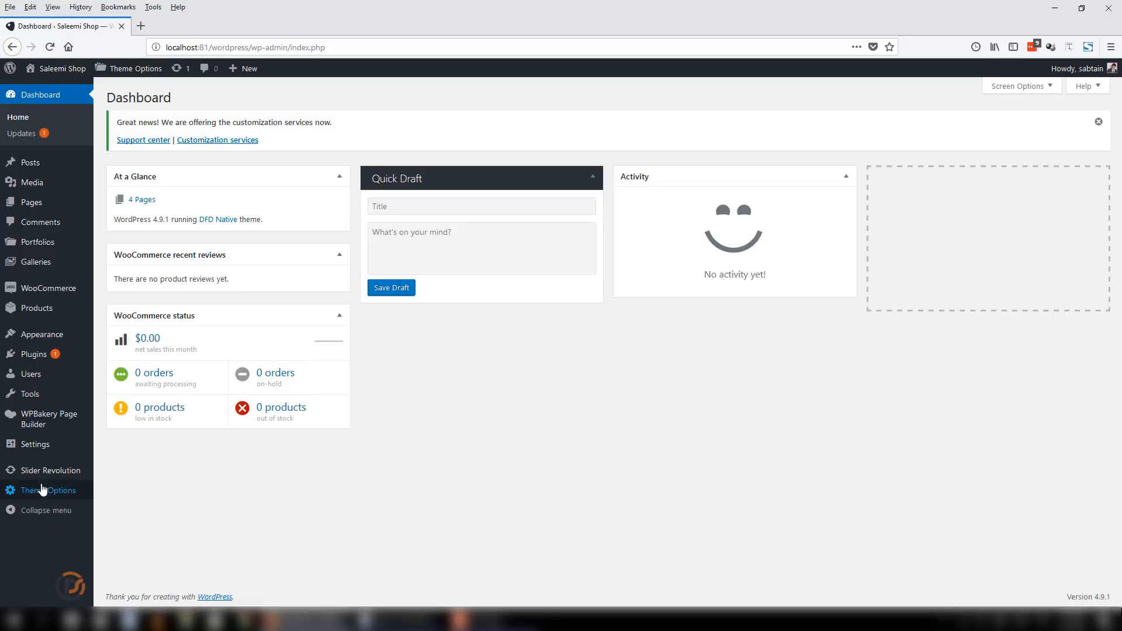
Import the 41_SHOP_SECOND demo from the Native theme's demo importer
{"action": "mouse_move", "coordinate": [44, 491]}
{"action": "left_click", "coordinate": [149, 533]}
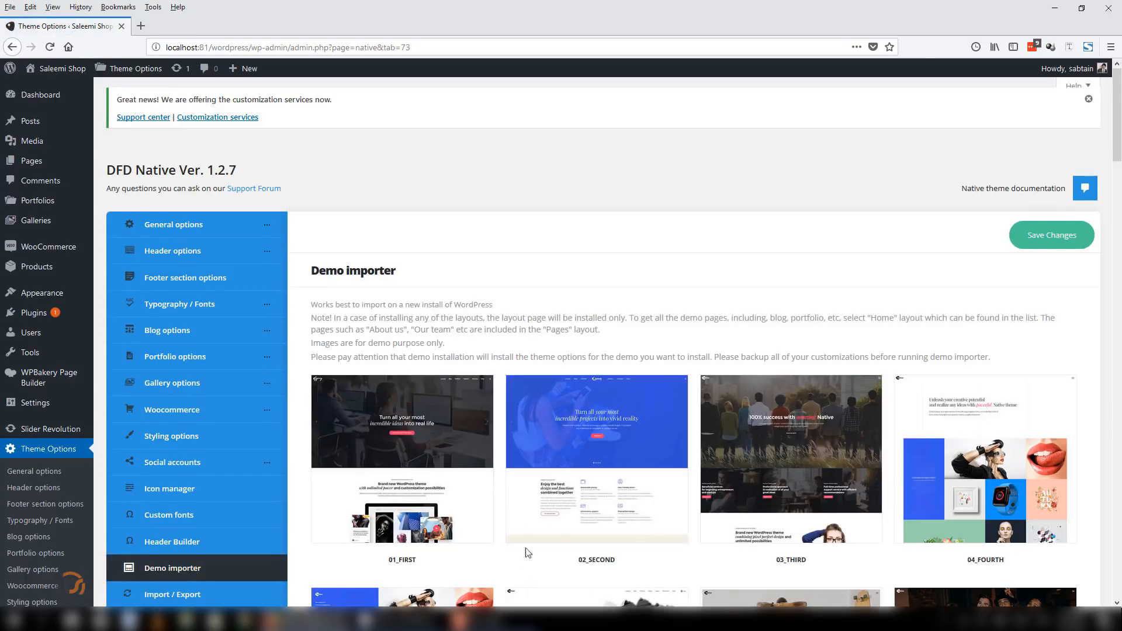
{"action": "scroll", "coordinate": [526, 517], "scroll_direction": "down", "scroll_amount": 3}
{"action": "scroll", "coordinate": [643, 462], "scroll_direction": "down", "scroll_amount": 8}
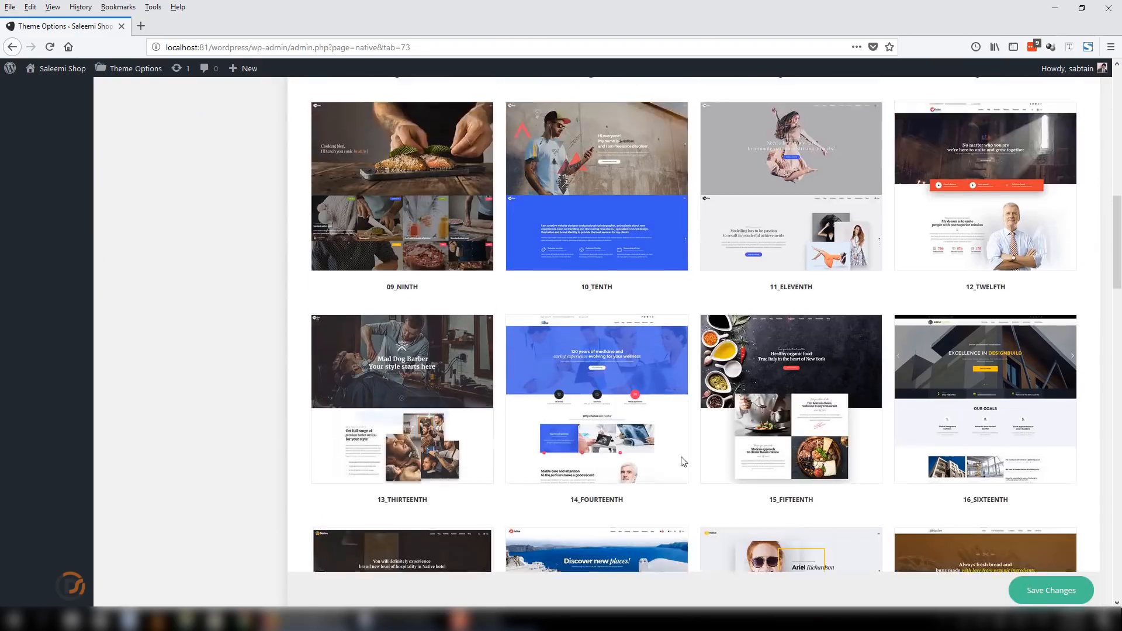
{"action": "scroll", "coordinate": [1062, 361], "scroll_direction": "down", "scroll_amount": 14}
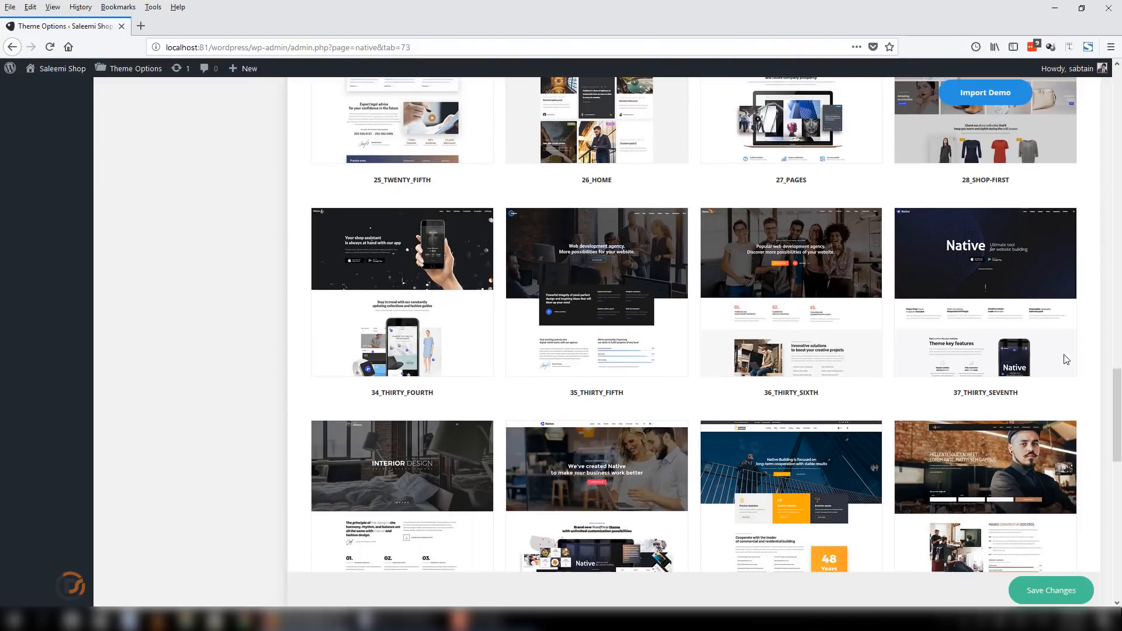
{"action": "scroll", "coordinate": [1095, 318], "scroll_direction": "up", "scroll_amount": 4}
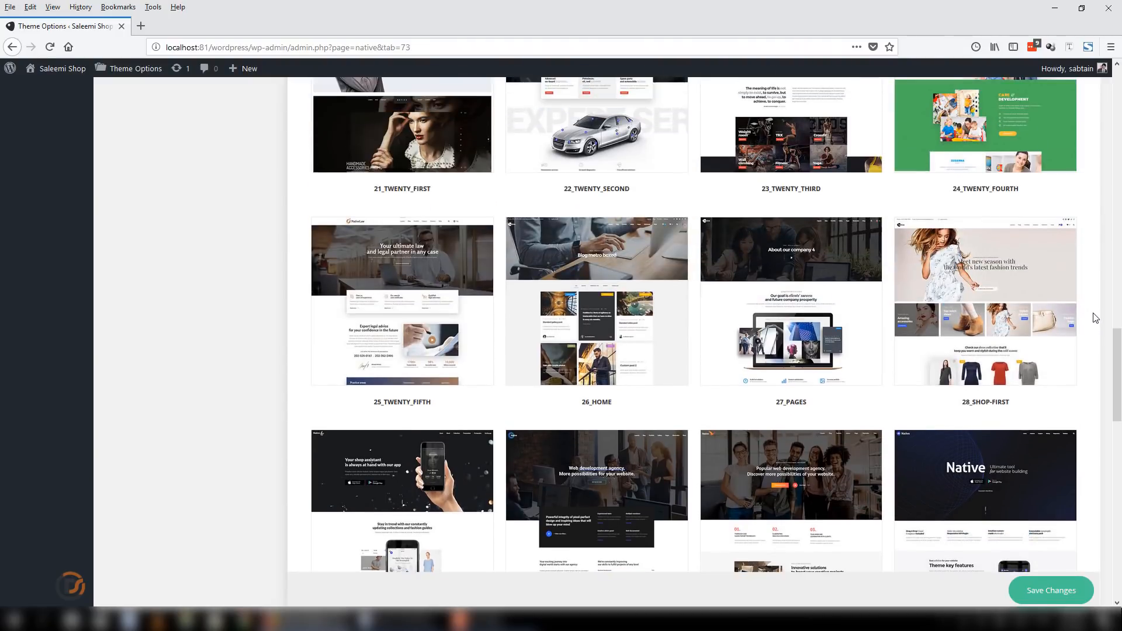
{"action": "scroll", "coordinate": [1016, 251], "scroll_direction": "down", "scroll_amount": 15}
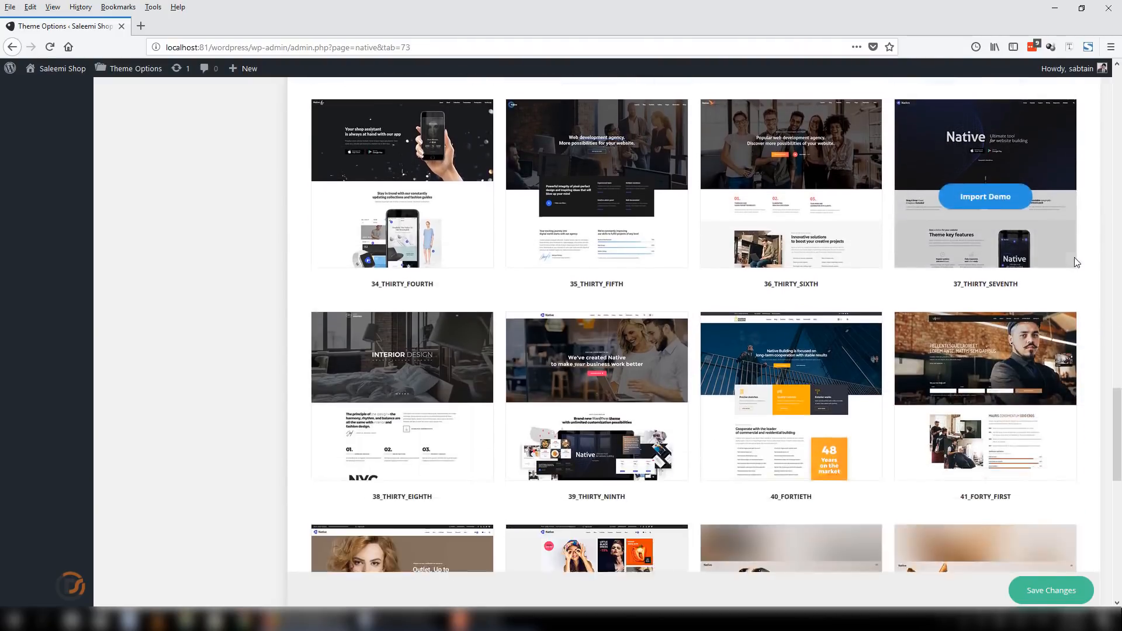
{"action": "scroll", "coordinate": [1076, 262], "scroll_direction": "down", "scroll_amount": 1}
{"action": "scroll", "coordinate": [1077, 262], "scroll_direction": "up", "scroll_amount": 5}
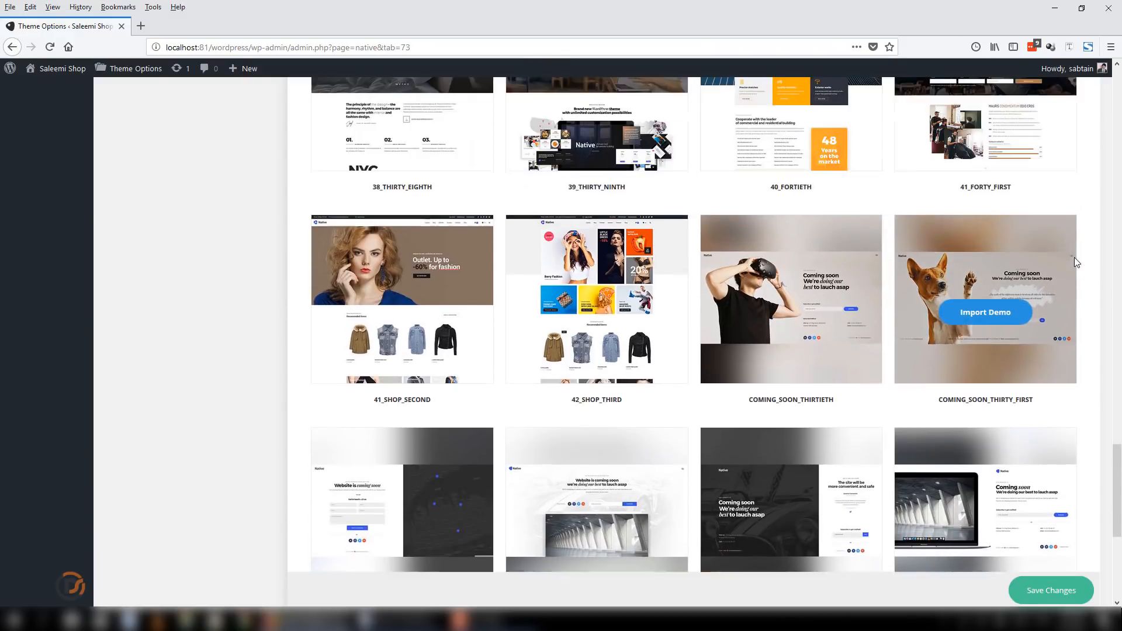
{"action": "scroll", "coordinate": [1078, 262], "scroll_direction": "up", "scroll_amount": 3}
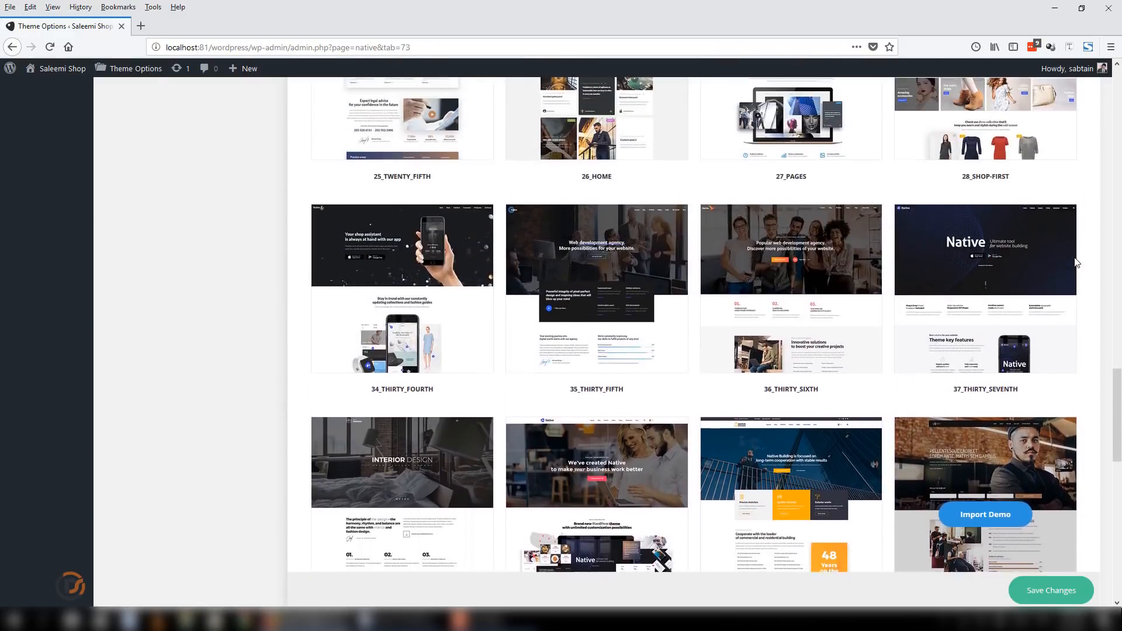
{"action": "scroll", "coordinate": [1077, 263], "scroll_direction": "down", "scroll_amount": 5}
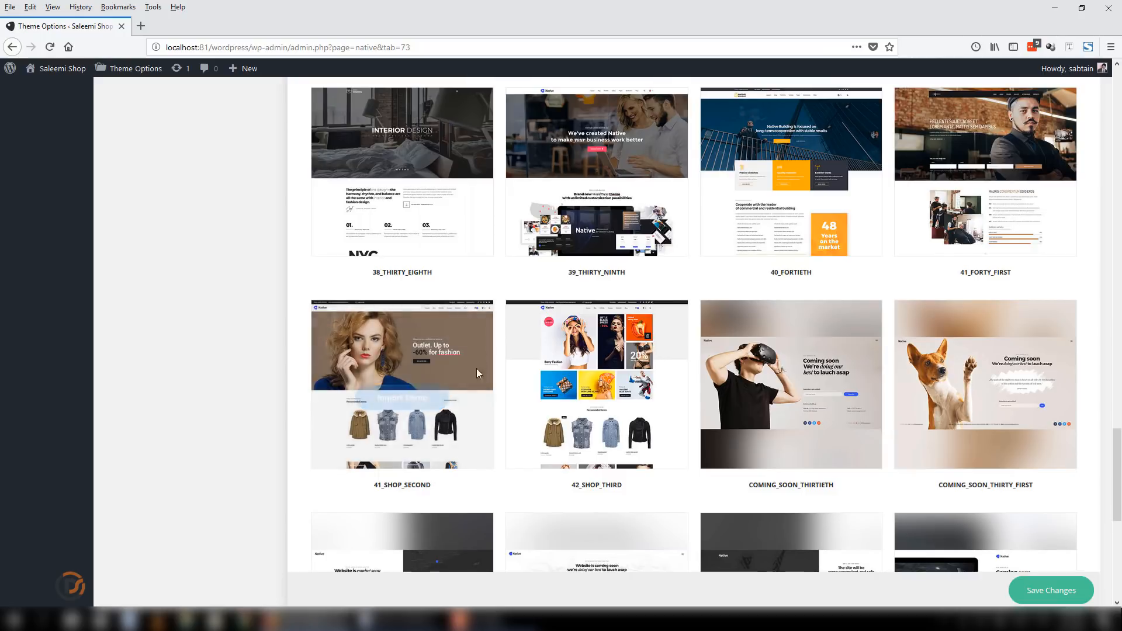
{"action": "left_click", "coordinate": [403, 402]}
{"action": "left_click", "coordinate": [530, 285]}
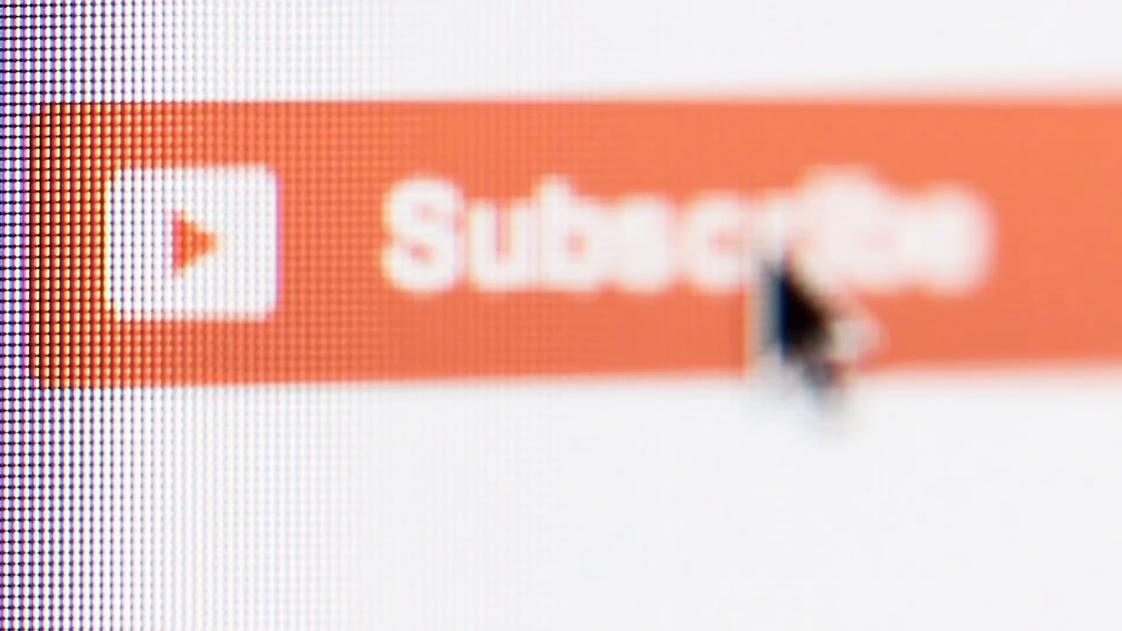
{"action": "left_click", "coordinate": [759, 275]}
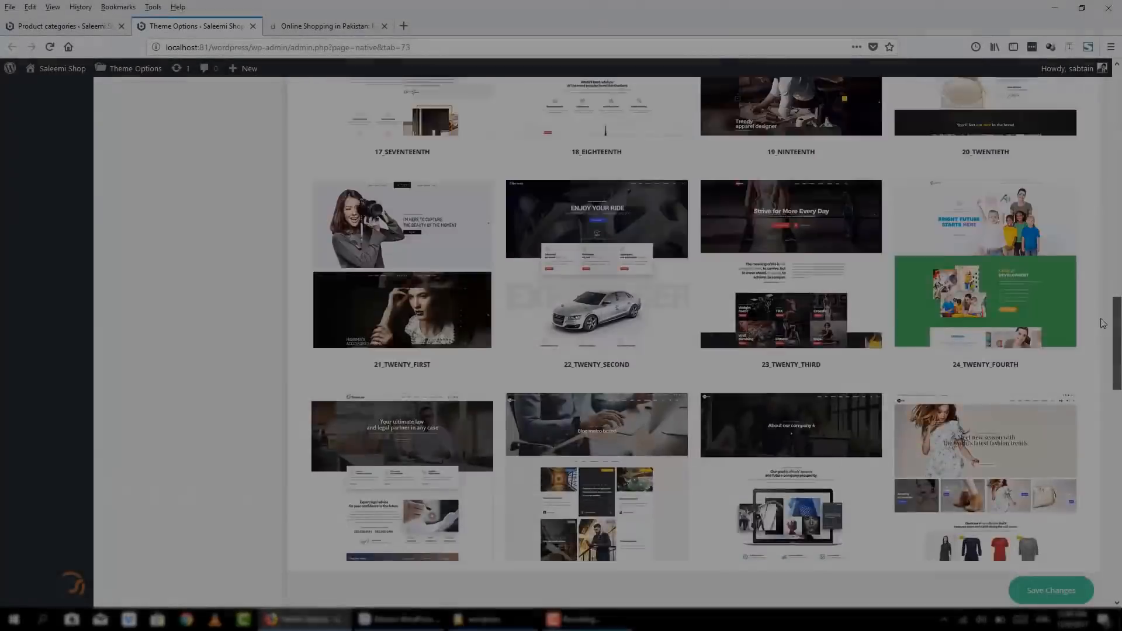
Open the shop's front page in a new tab and examine its header, including the logo, menu area and cart
{"action": "scroll", "coordinate": [58, 246], "scroll_direction": "up", "scroll_amount": 15}
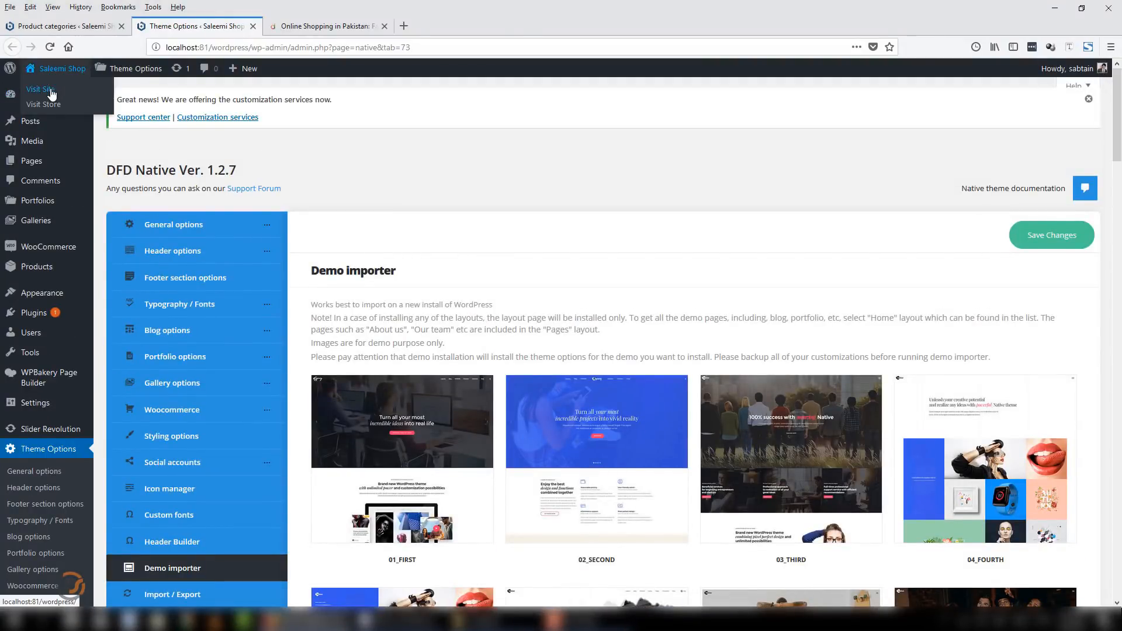
{"action": "right_click", "coordinate": [51, 91]}
{"action": "left_click", "coordinate": [88, 100]}
{"action": "left_click", "coordinate": [318, 26]}
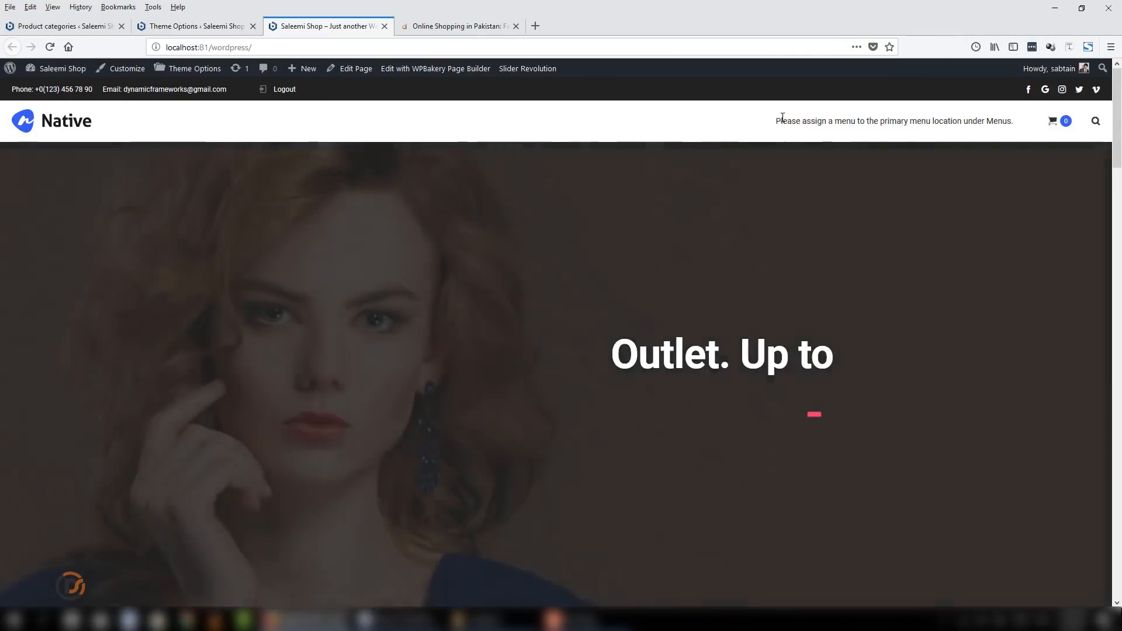
{"action": "left_click_drag", "start_coordinate": [777, 121], "coordinate": [1009, 121]}
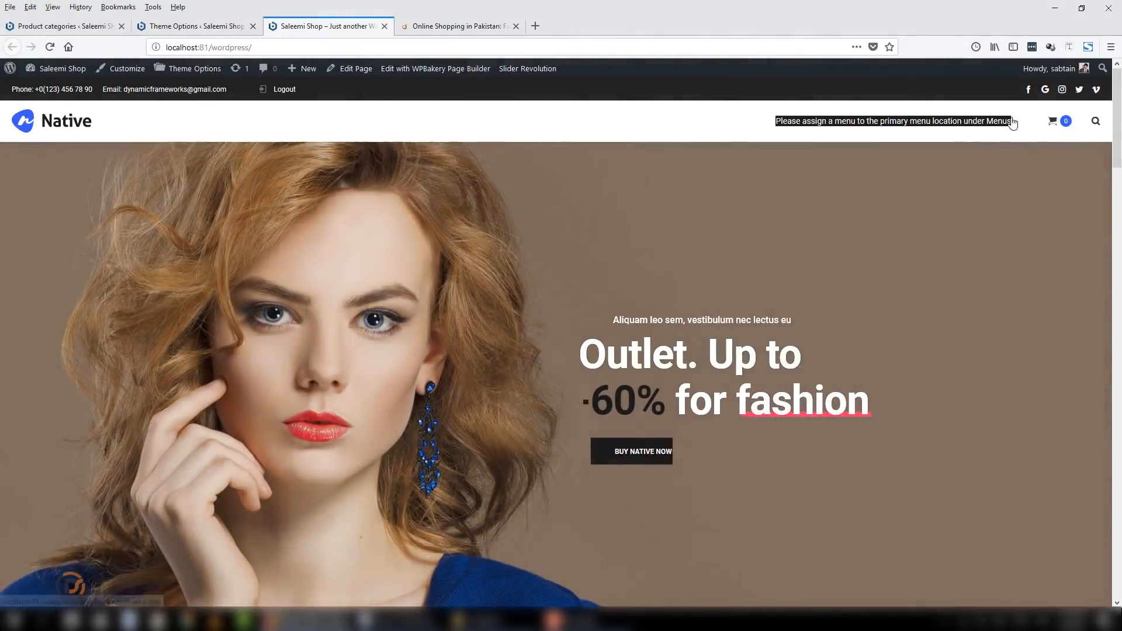
{"action": "mouse_move", "coordinate": [1056, 123]}
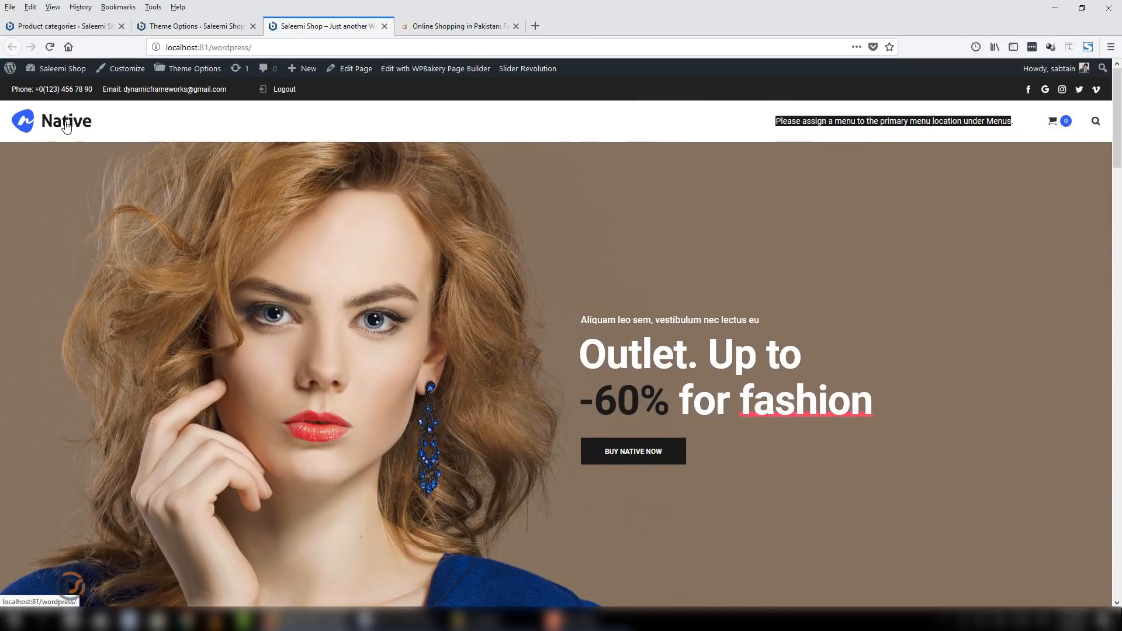
{"action": "left_click", "coordinate": [553, 166]}
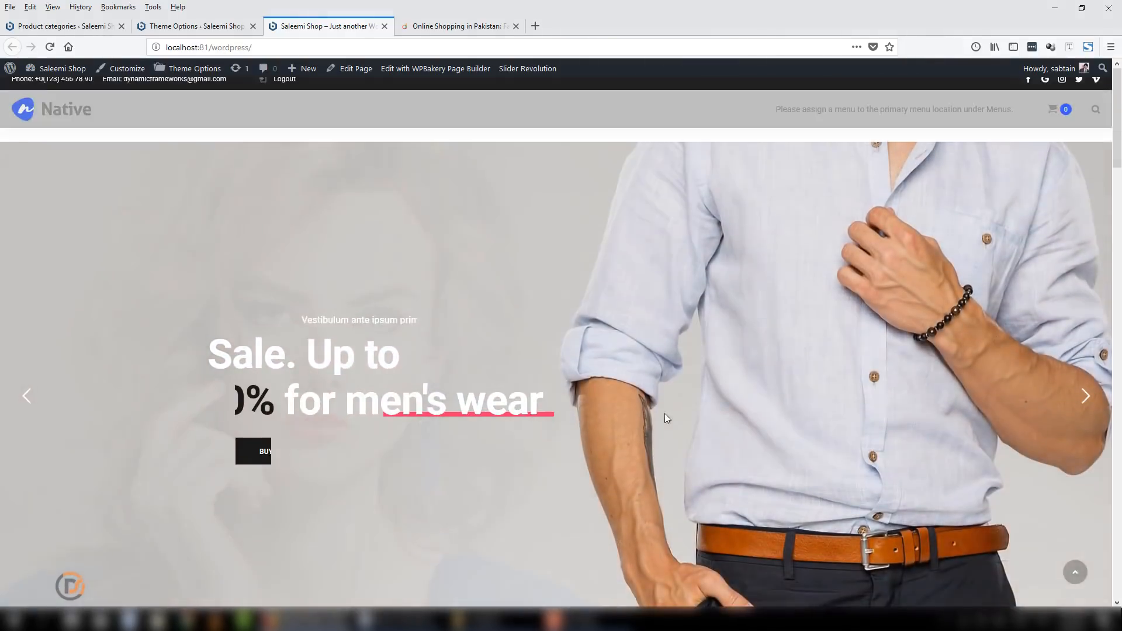
Look through the homepage's slides, recommended items and category tiles, and switch to the product categories tab
{"action": "left_click", "coordinate": [1084, 398]}
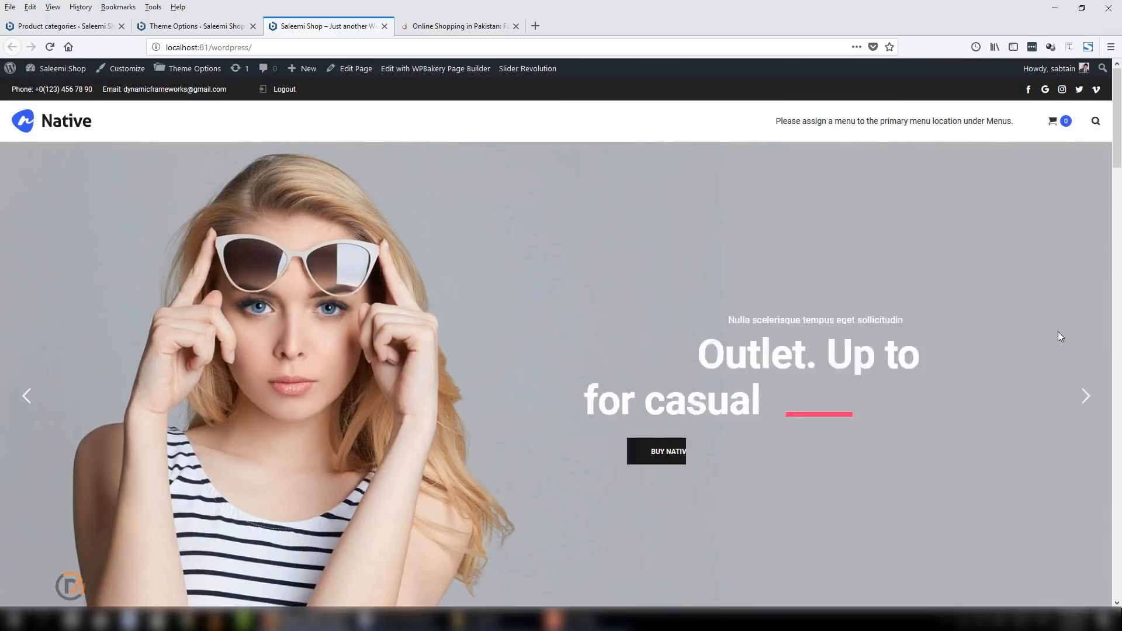
{"action": "scroll", "coordinate": [1052, 331], "scroll_direction": "down", "scroll_amount": 7}
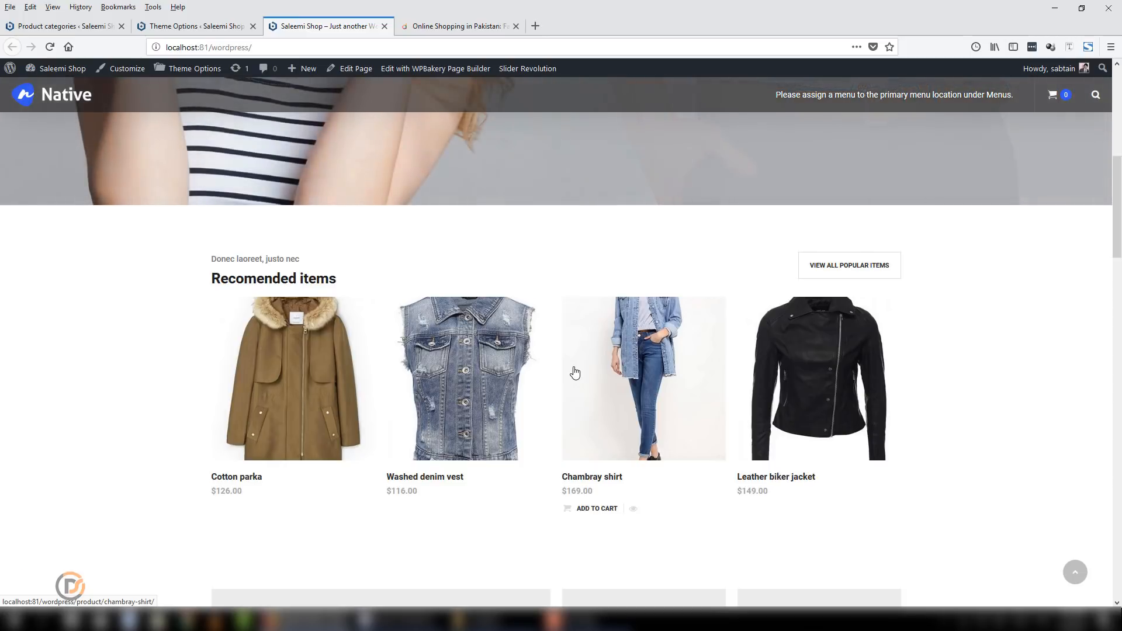
{"action": "scroll", "coordinate": [564, 371], "scroll_direction": "down", "scroll_amount": 5}
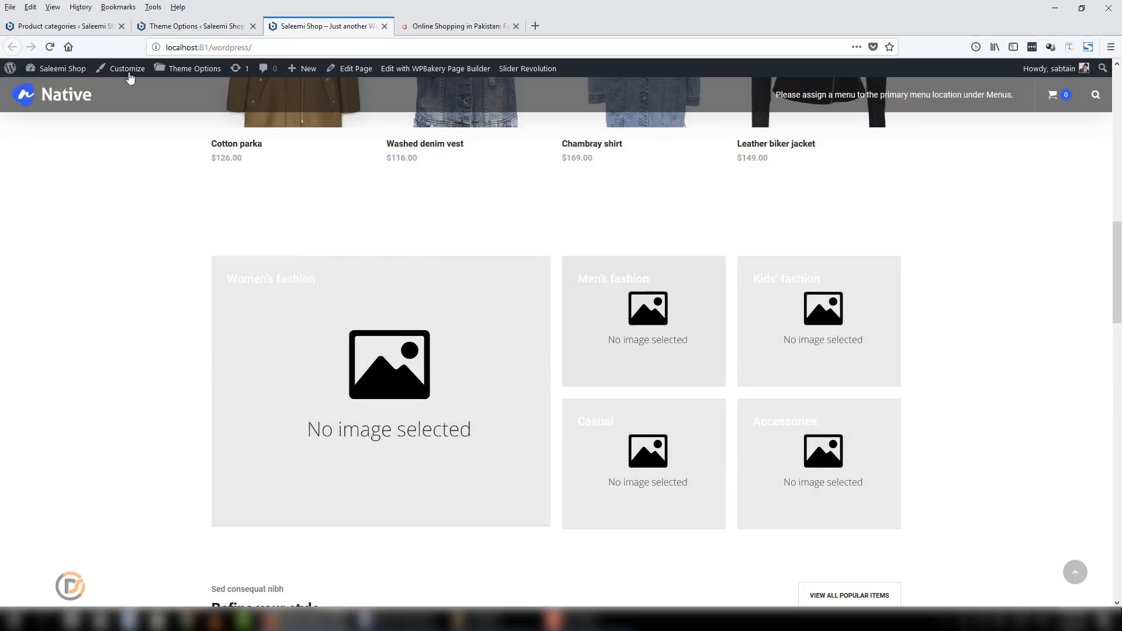
{"action": "left_click", "coordinate": [88, 23]}
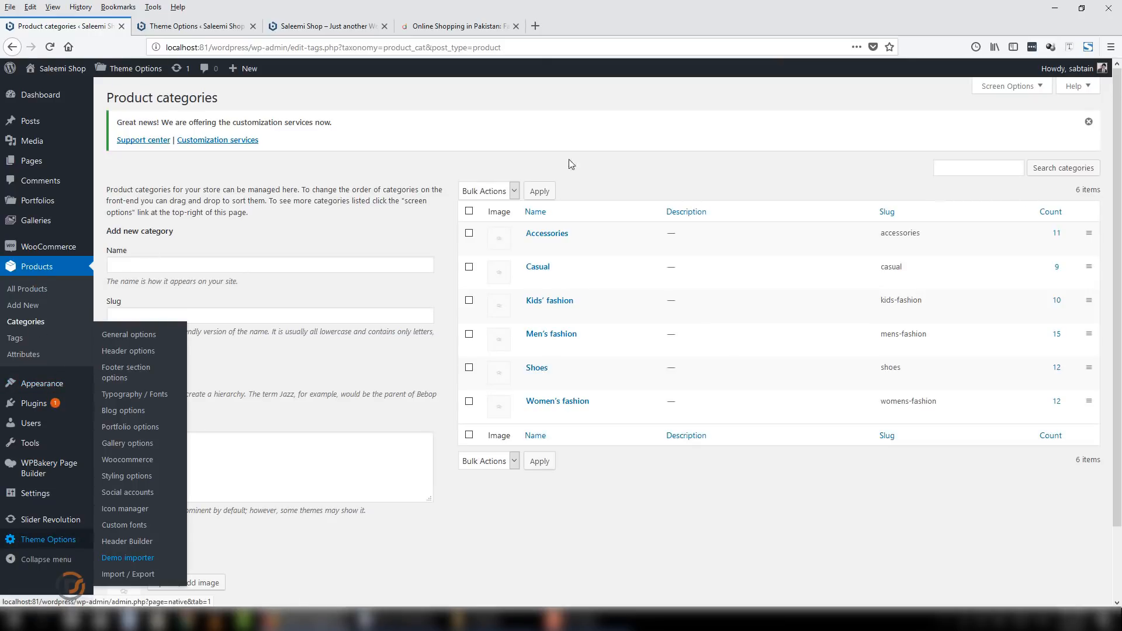
Look through the shop homepage's category tiles, refine-your-style products, promotional banners, product lists and footer, and return to the header
{"action": "left_click", "coordinate": [199, 26]}
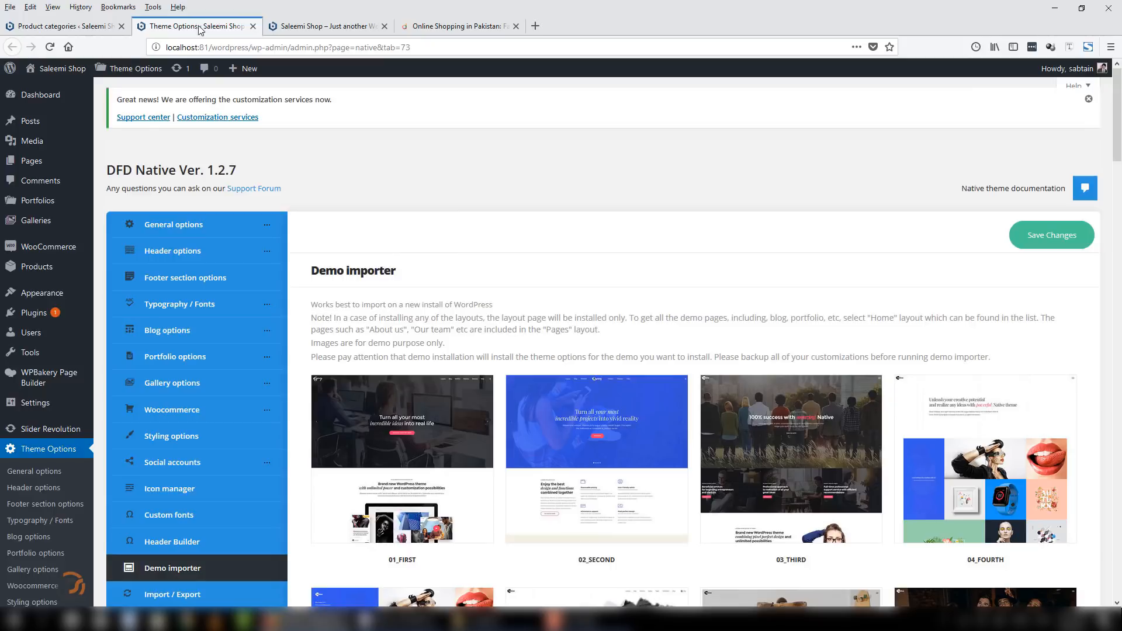
{"action": "left_click", "coordinate": [325, 26]}
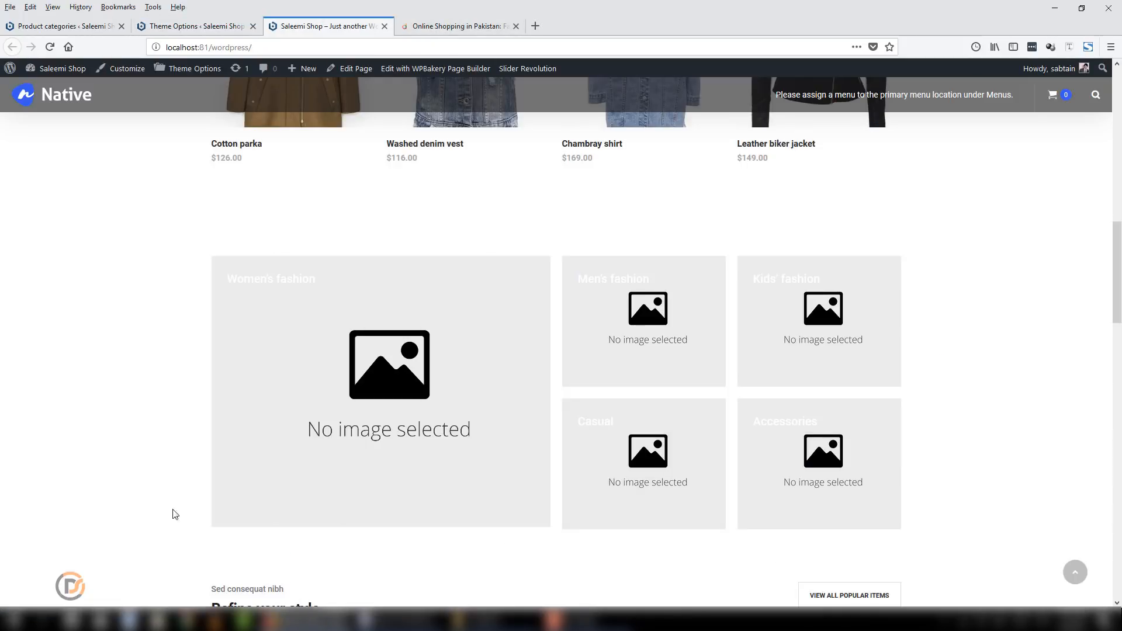
{"action": "scroll", "coordinate": [982, 401], "scroll_direction": "down", "scroll_amount": 7}
{"action": "scroll", "coordinate": [545, 368], "scroll_direction": "up", "scroll_amount": 2}
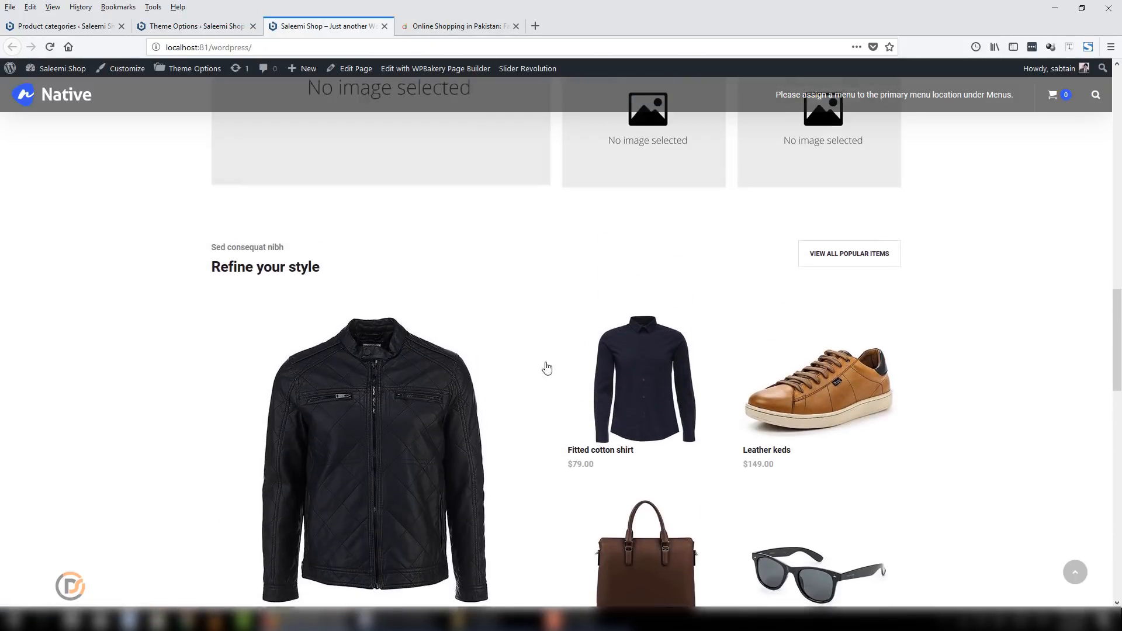
{"action": "scroll", "coordinate": [314, 471], "scroll_direction": "down", "scroll_amount": 10}
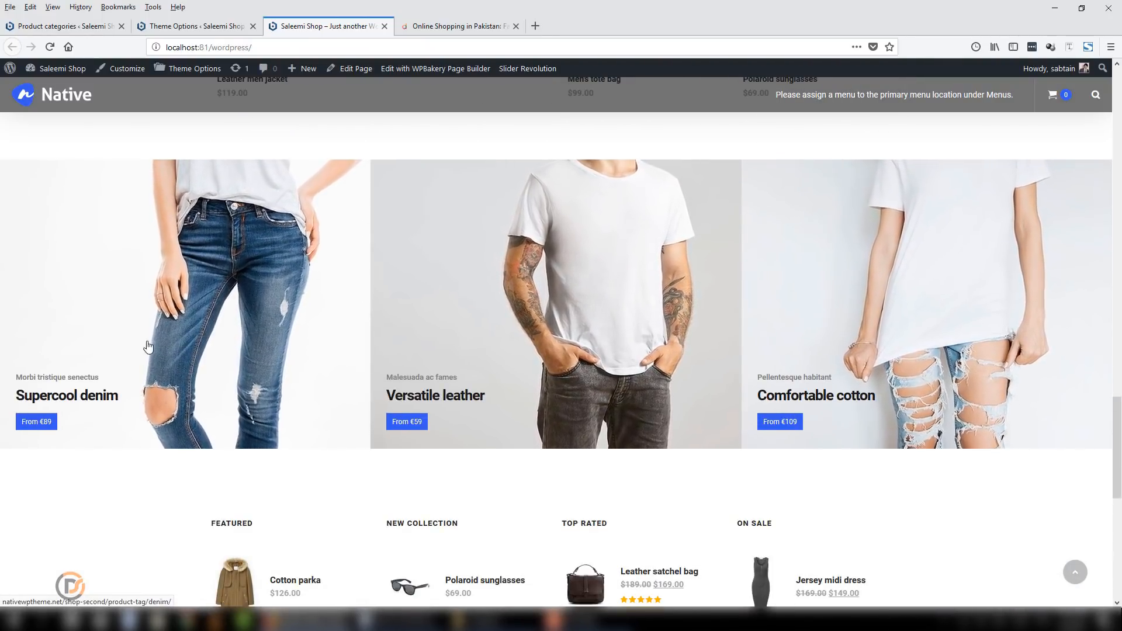
{"action": "scroll", "coordinate": [261, 404], "scroll_direction": "down", "scroll_amount": 4}
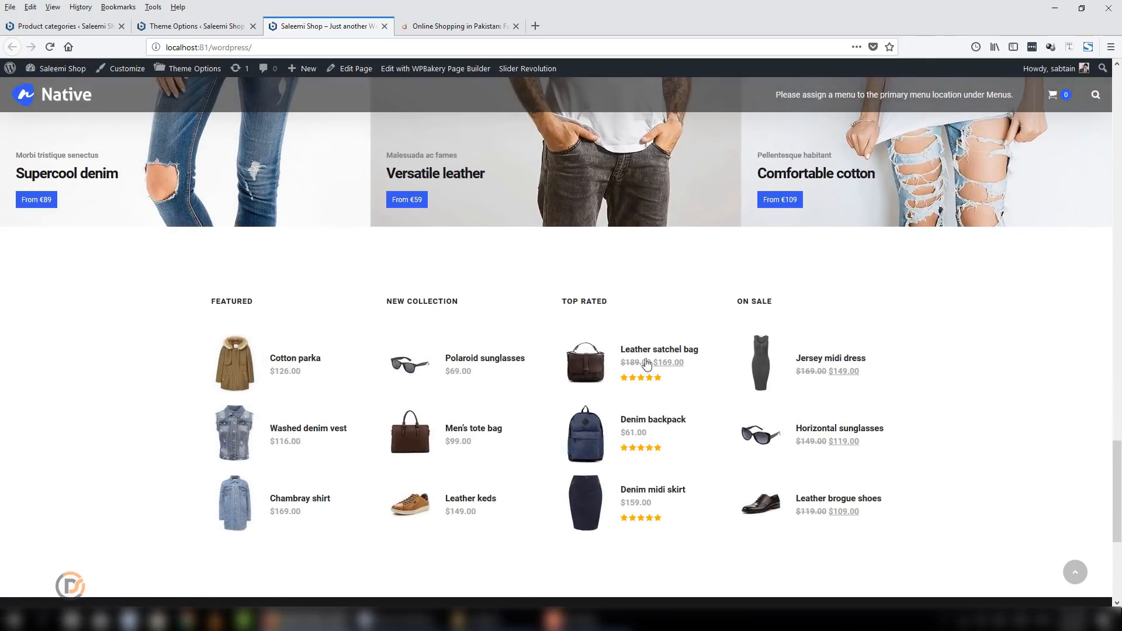
{"action": "scroll", "coordinate": [762, 367], "scroll_direction": "down", "scroll_amount": 1}
{"action": "scroll", "coordinate": [763, 367], "scroll_direction": "down", "scroll_amount": 4}
{"action": "scroll", "coordinate": [258, 363], "scroll_direction": "up", "scroll_amount": 3}
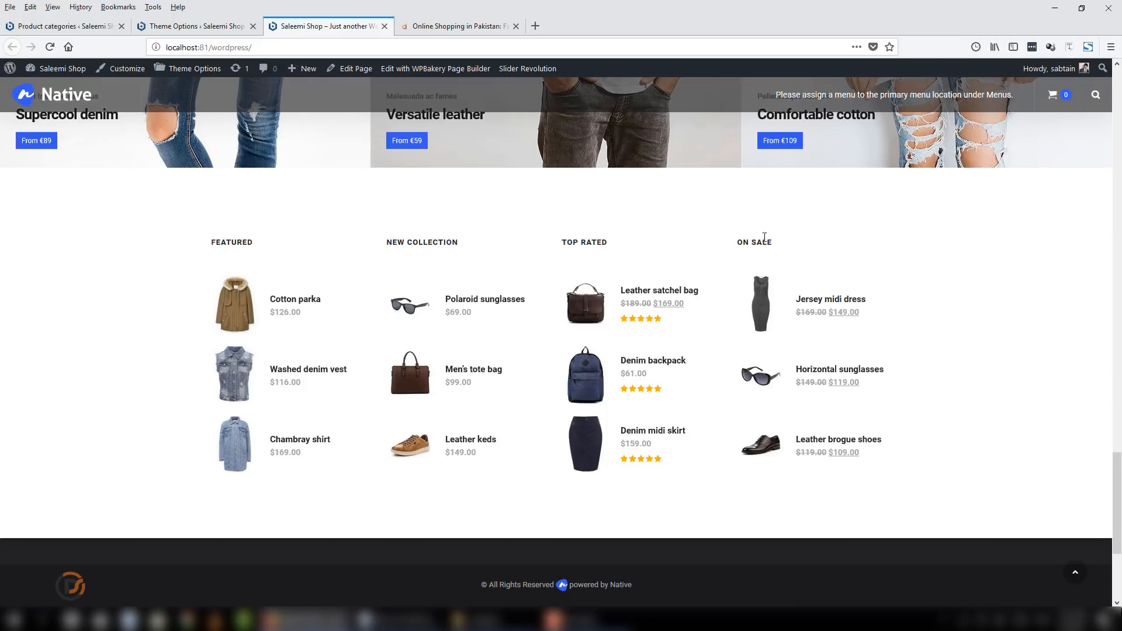
{"action": "scroll", "coordinate": [879, 506], "scroll_direction": "down", "scroll_amount": 4}
{"action": "scroll", "coordinate": [612, 446], "scroll_direction": "up", "scroll_amount": 4}
{"action": "scroll", "coordinate": [241, 446], "scroll_direction": "down", "scroll_amount": 4}
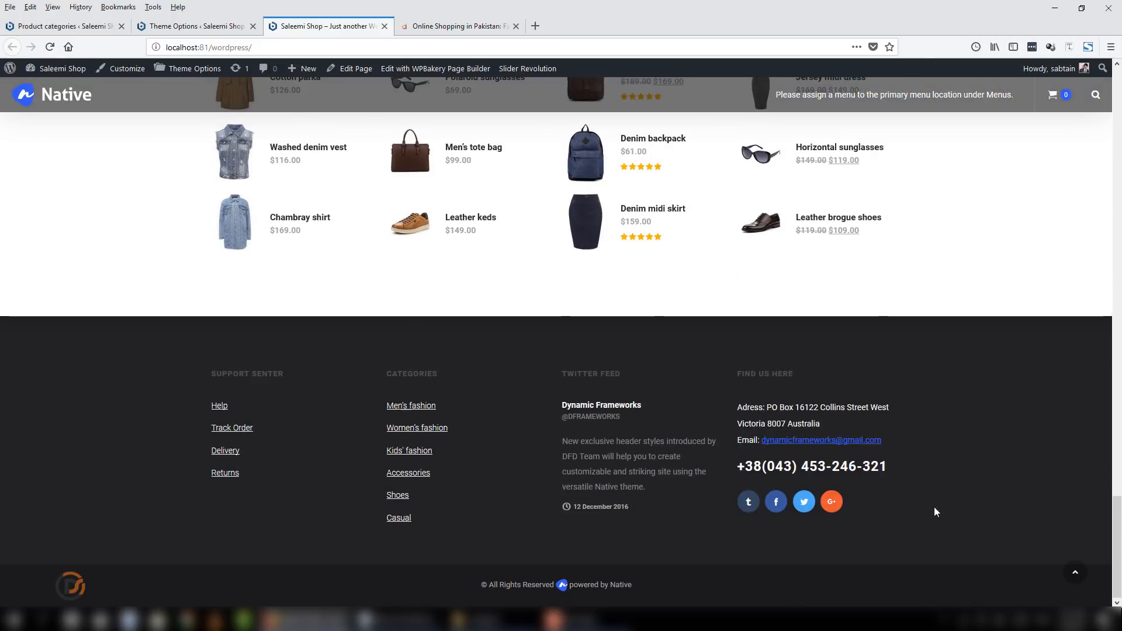
{"action": "left_click_drag", "start_coordinate": [1117, 590], "coordinate": [1120, 266]}
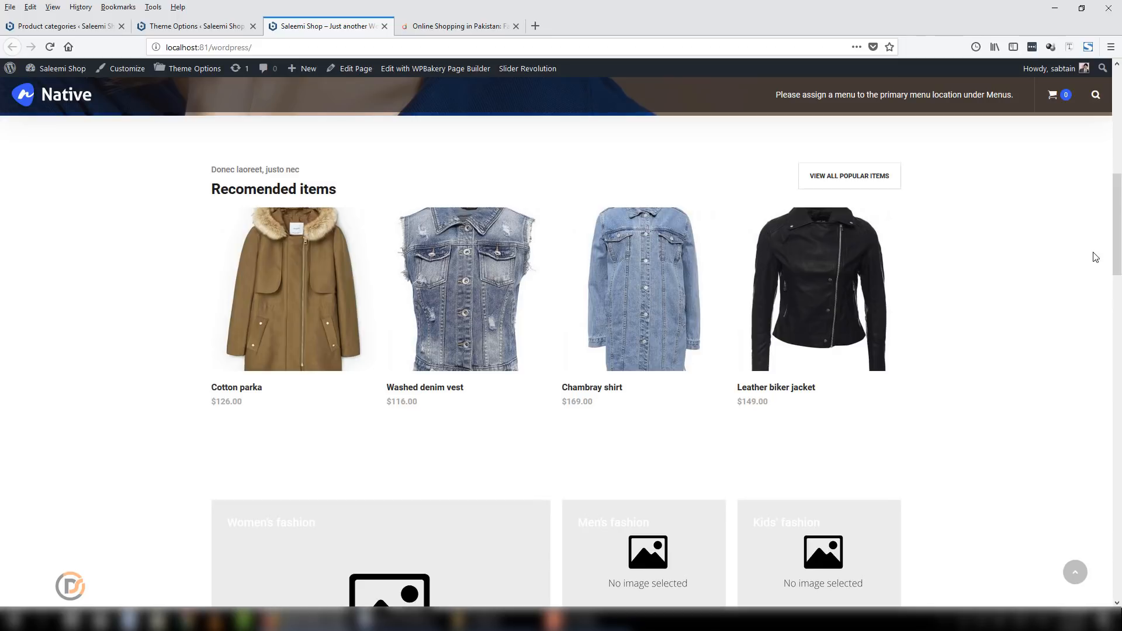
{"action": "scroll", "coordinate": [1096, 258], "scroll_direction": "up", "scroll_amount": 10}
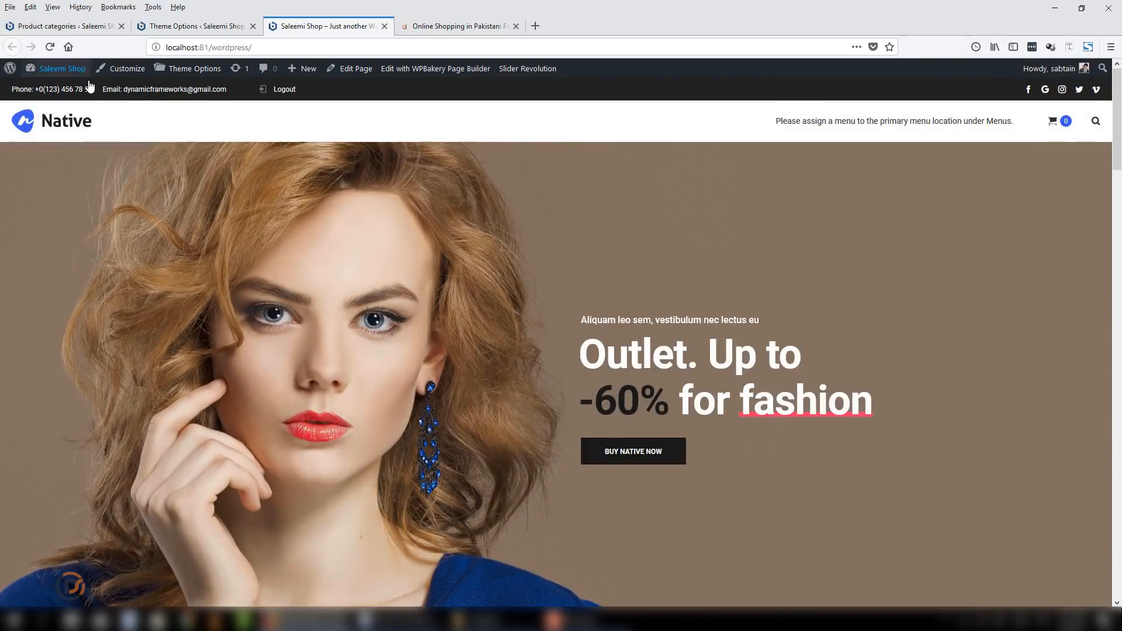
Open the admin dashboard, and examine the shop header's primary menu area alongside the daraz.pk homepage for comparison
{"action": "left_click", "coordinate": [82, 25]}
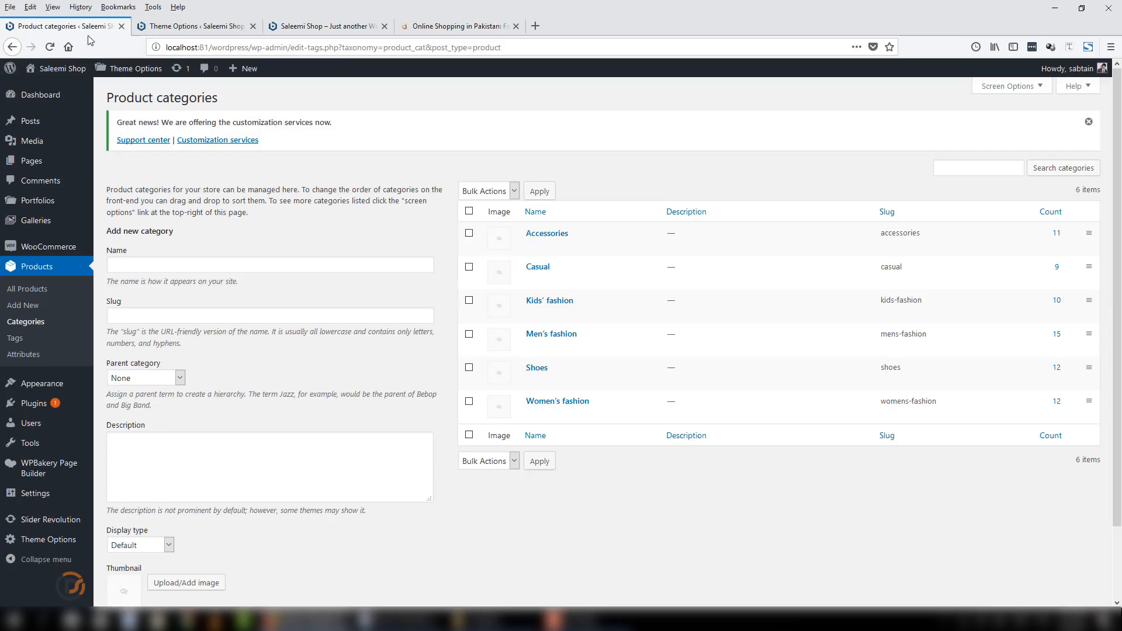
{"action": "left_click", "coordinate": [37, 94]}
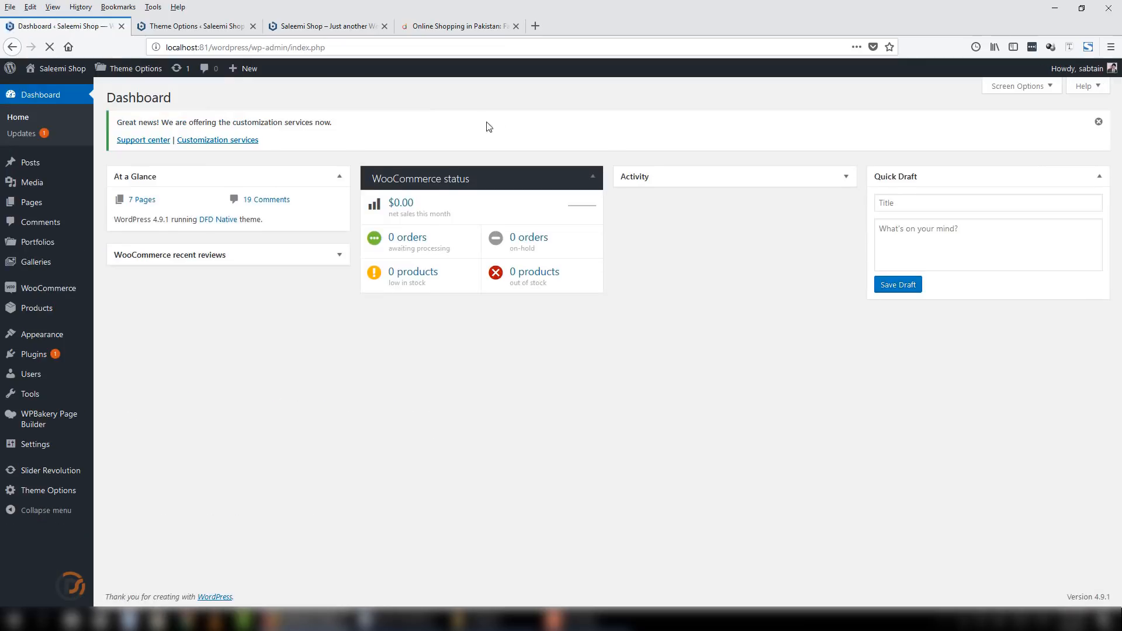
{"action": "left_click", "coordinate": [314, 22]}
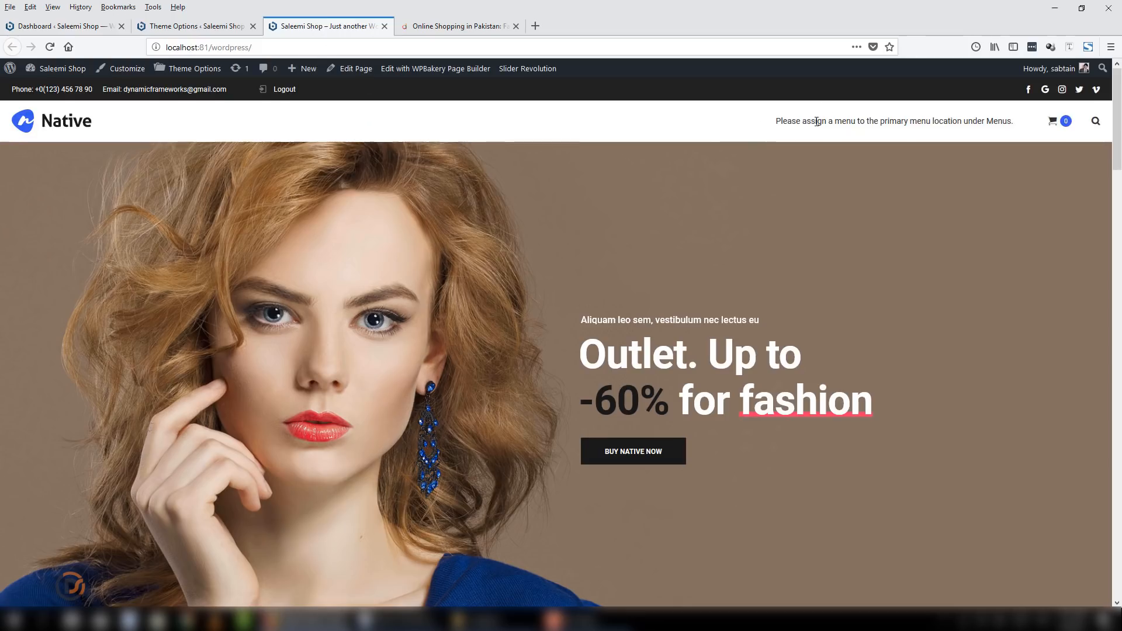
{"action": "mouse_move", "coordinate": [777, 121]}
{"action": "left_mouse_down"}
{"action": "mouse_move", "coordinate": [1029, 113]}
{"action": "mouse_move", "coordinate": [777, 122]}
{"action": "left_mouse_up"}
{"action": "left_click", "coordinate": [1031, 114]}
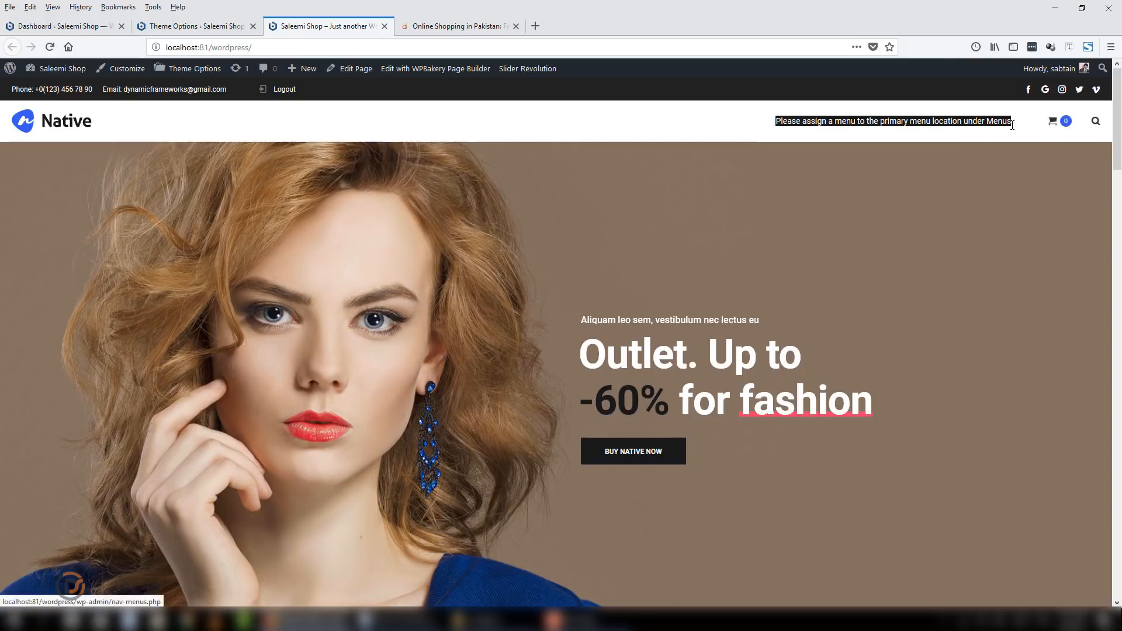
{"action": "left_click", "coordinate": [744, 132]}
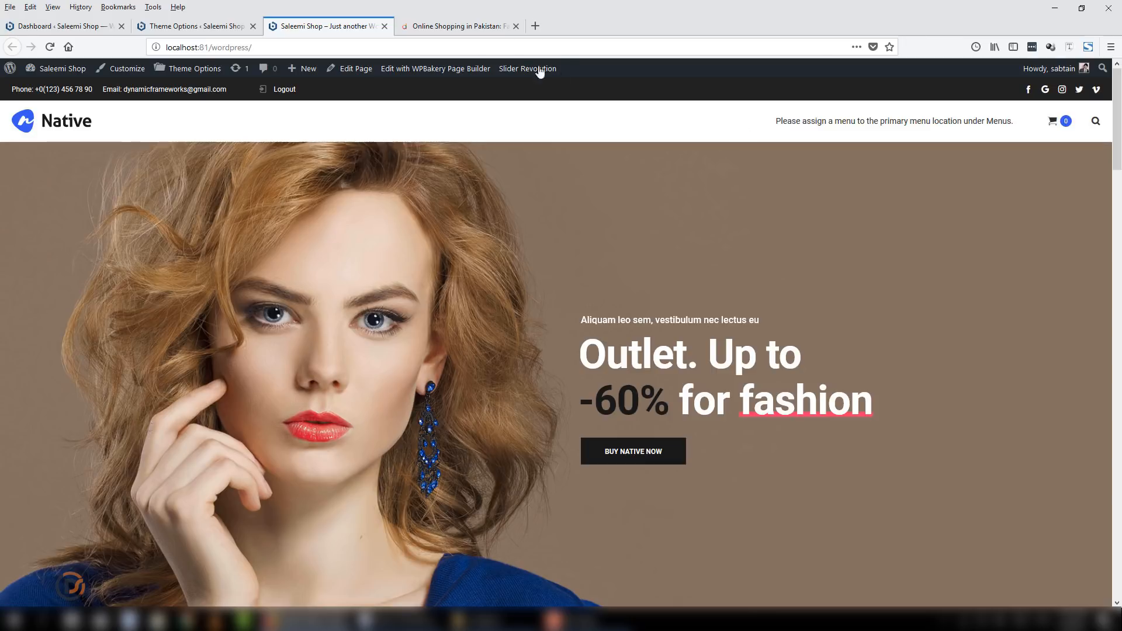
{"action": "left_click", "coordinate": [483, 33]}
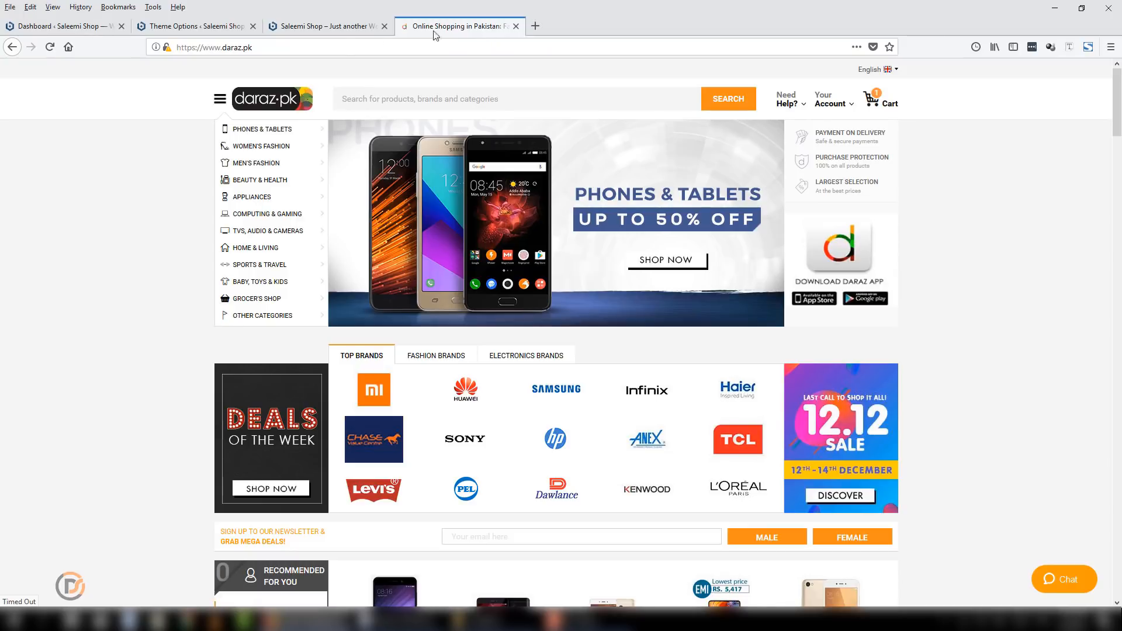
{"action": "left_click", "coordinate": [351, 32]}
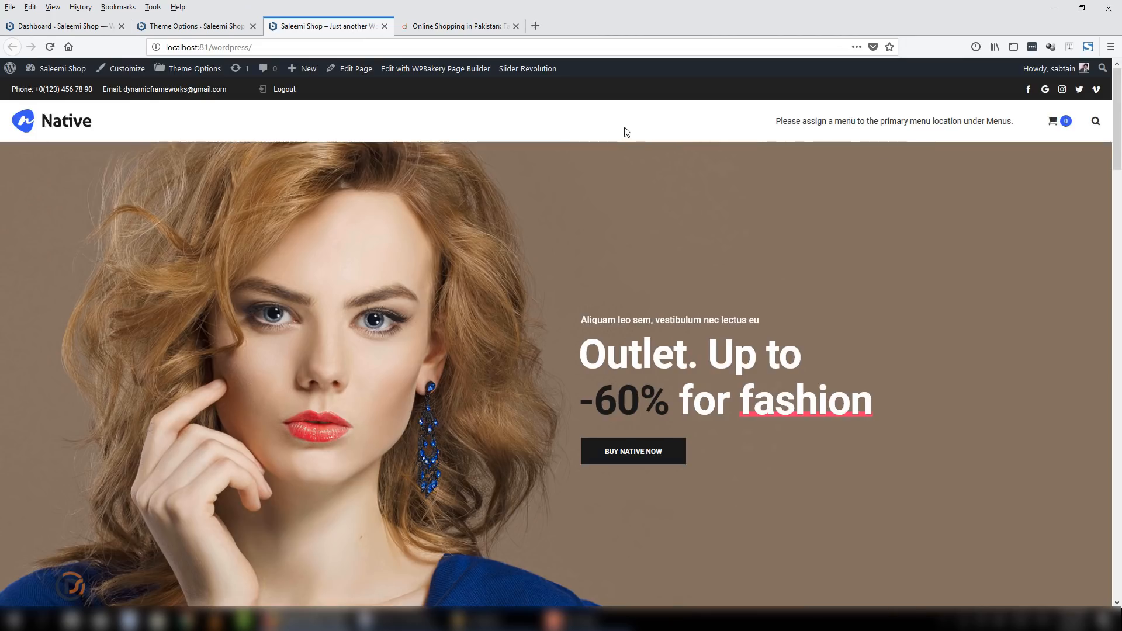
{"action": "left_click_drag", "start_coordinate": [773, 123], "coordinate": [1016, 122]}
{"action": "left_click", "coordinate": [1019, 121]}
Show the list of all pages and open two new-page forms in separate tabs
{"action": "left_click", "coordinate": [97, 26]}
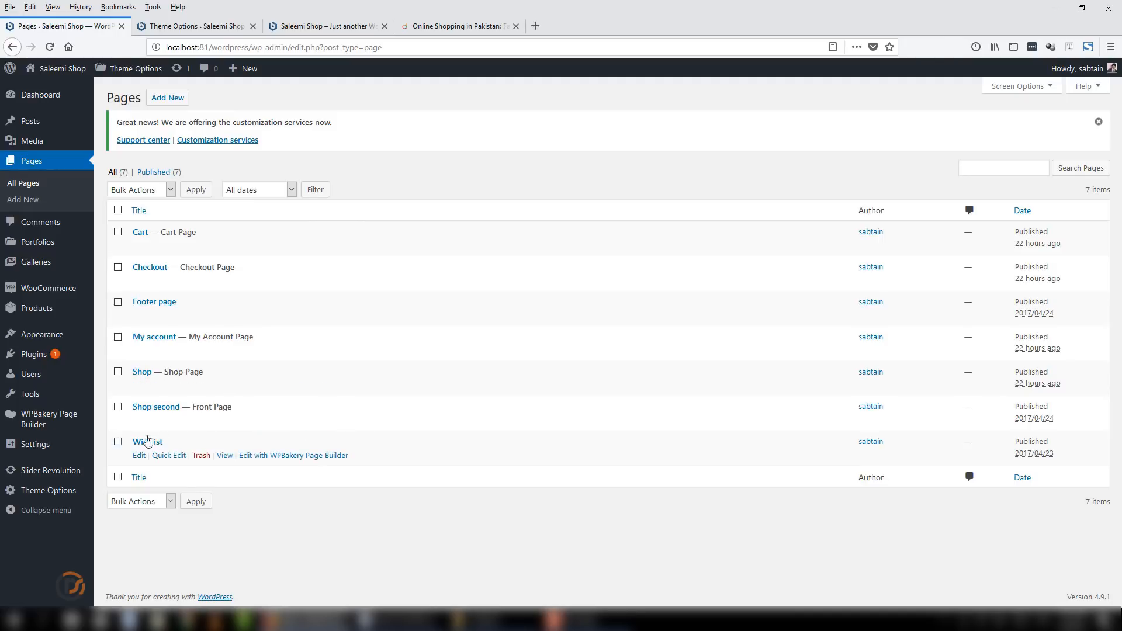
{"action": "right_click", "coordinate": [180, 96]}
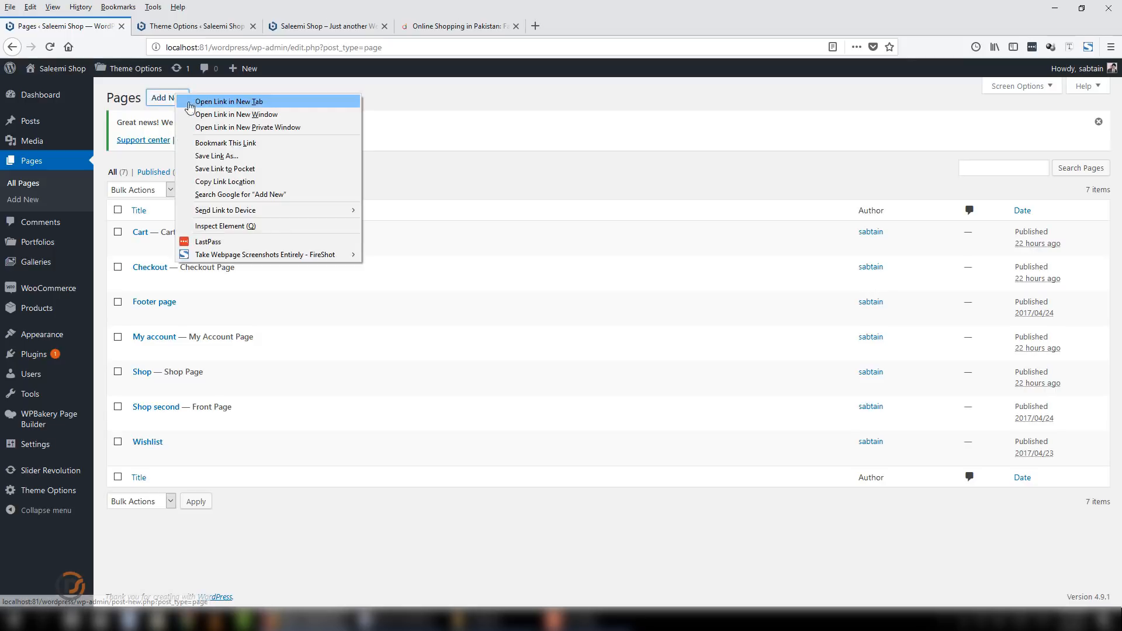
{"action": "left_click", "coordinate": [189, 103]}
{"action": "right_click", "coordinate": [185, 99]}
{"action": "left_click", "coordinate": [195, 107]}
Title the first new page "About", dismiss the page builder's welcome hint, and publish the page
{"action": "left_click", "coordinate": [181, 28]}
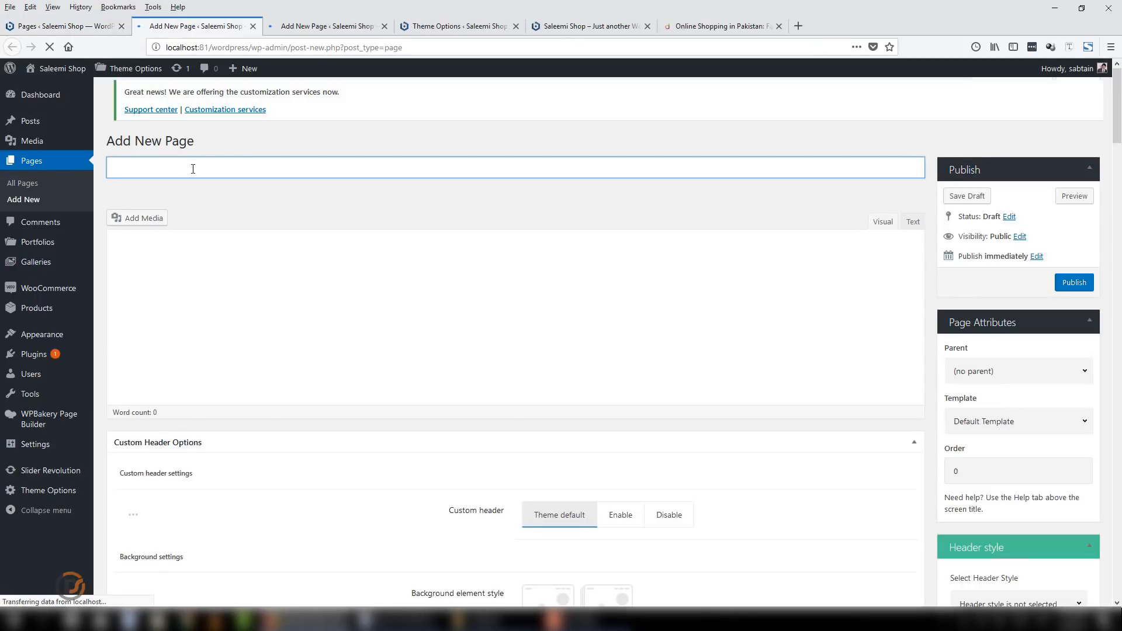
{"action": "type", "text": "About"}
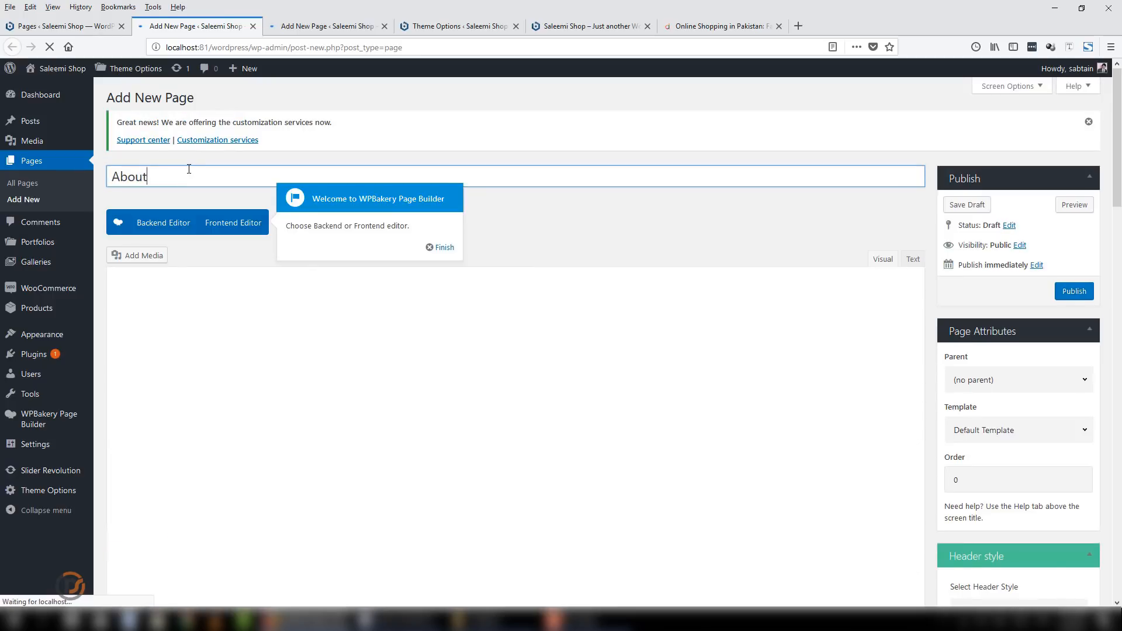
{"action": "left_click", "coordinate": [440, 247]}
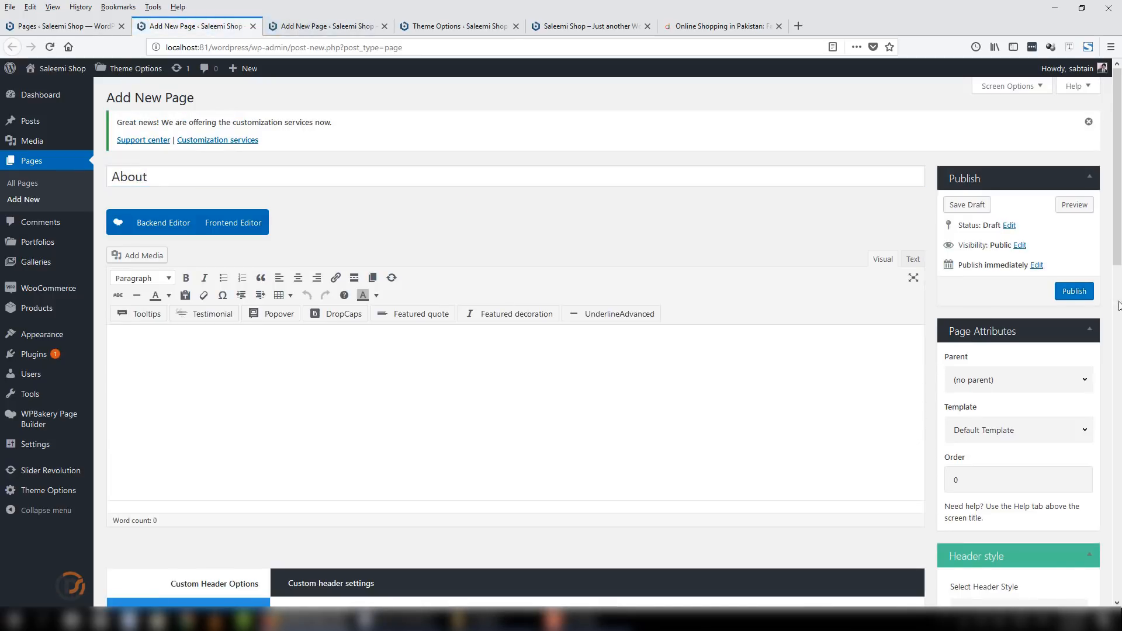
{"action": "left_click", "coordinate": [1075, 291]}
Title the second new page "Contact" and publish it
{"action": "left_click", "coordinate": [328, 26]}
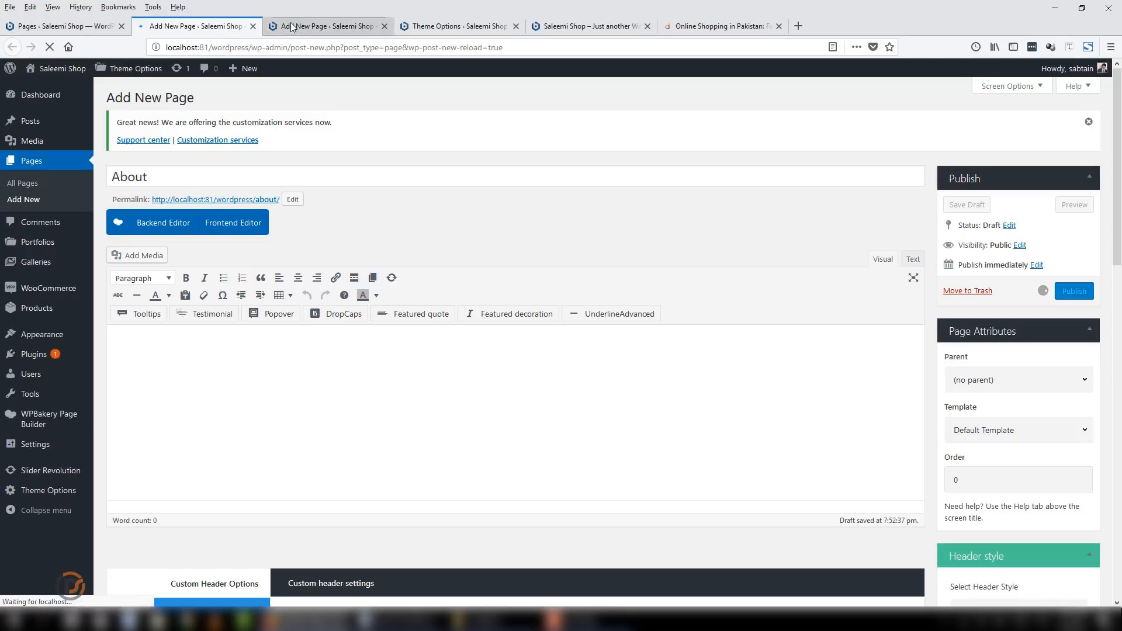
{"action": "left_click", "coordinate": [450, 244]}
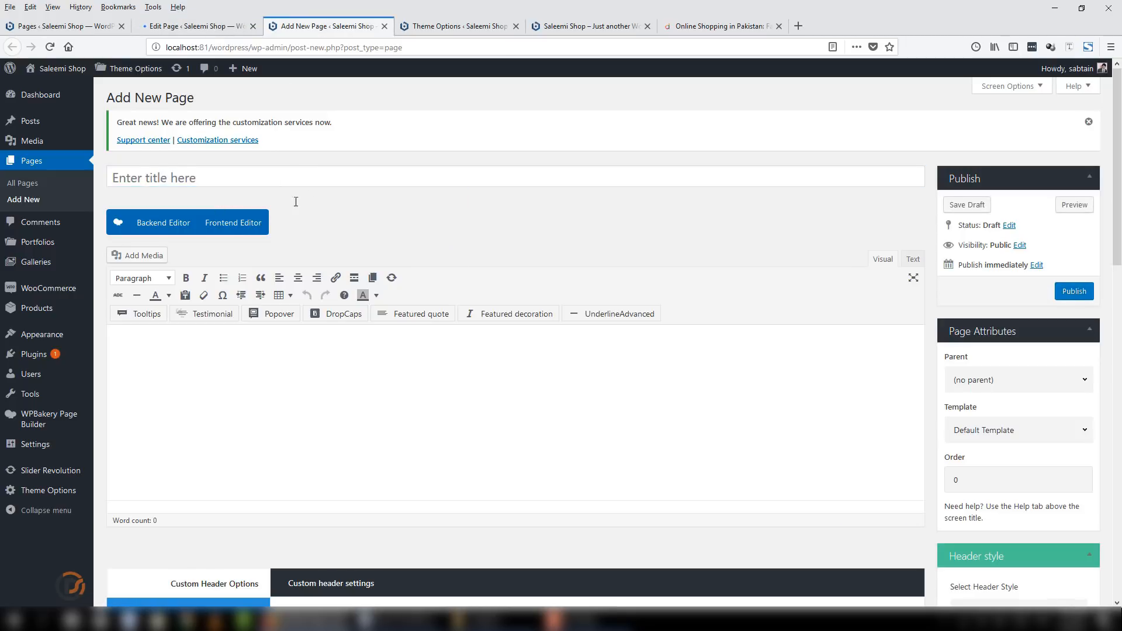
{"action": "left_click", "coordinate": [300, 181]}
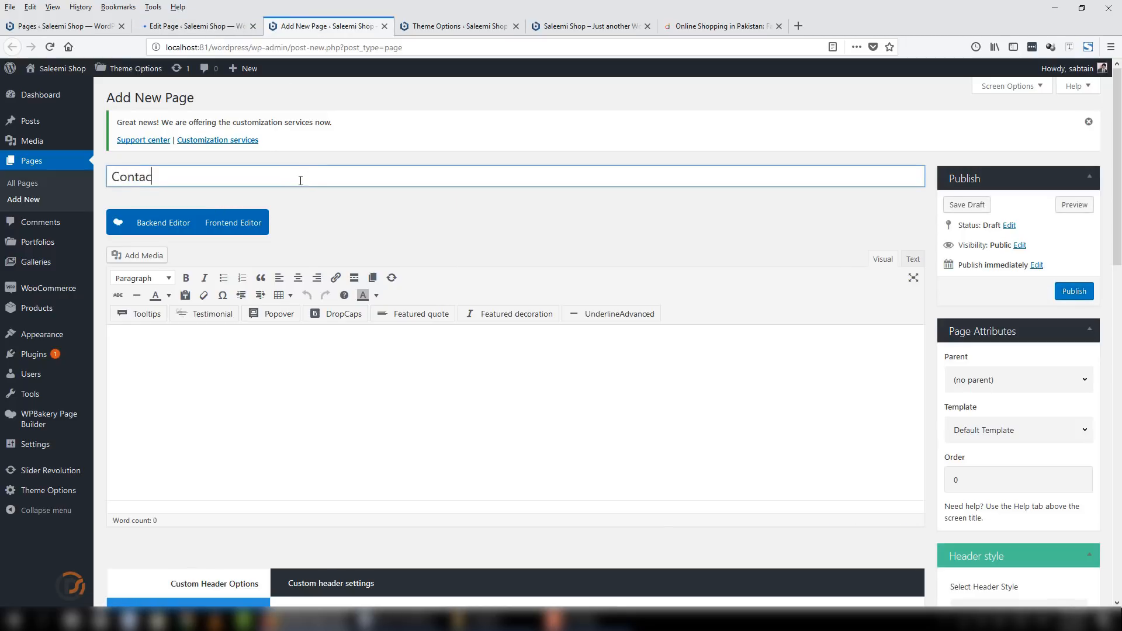
{"action": "left_click", "coordinate": [1073, 291]}
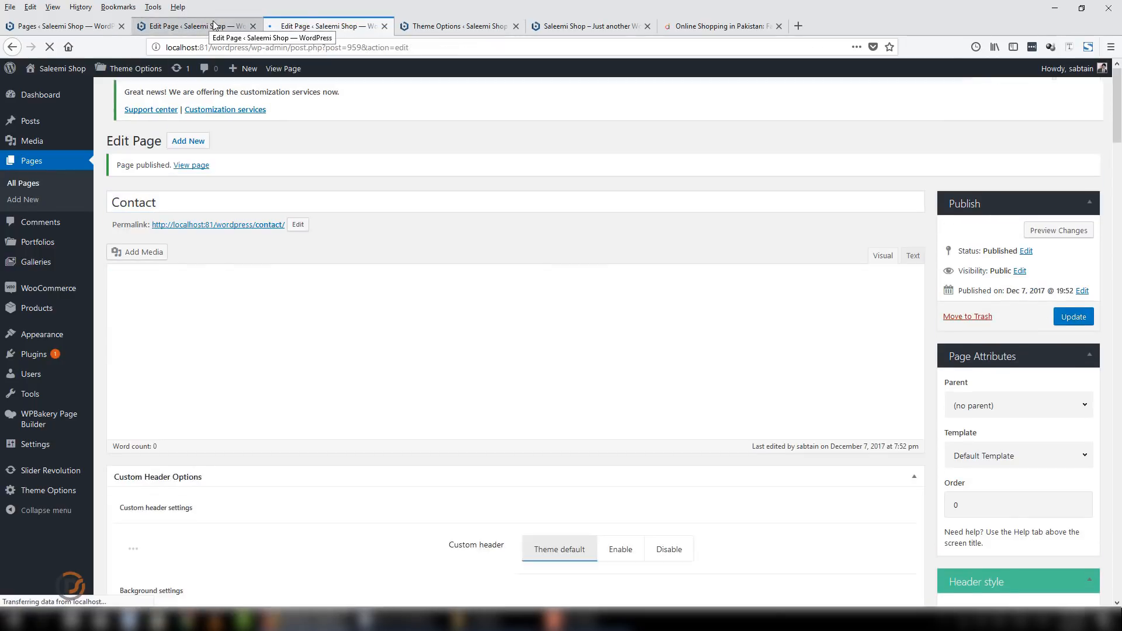
Close the About and Contact editor tabs and the Theme Options tab, keeping the pages list open
{"action": "left_click", "coordinate": [237, 27]}
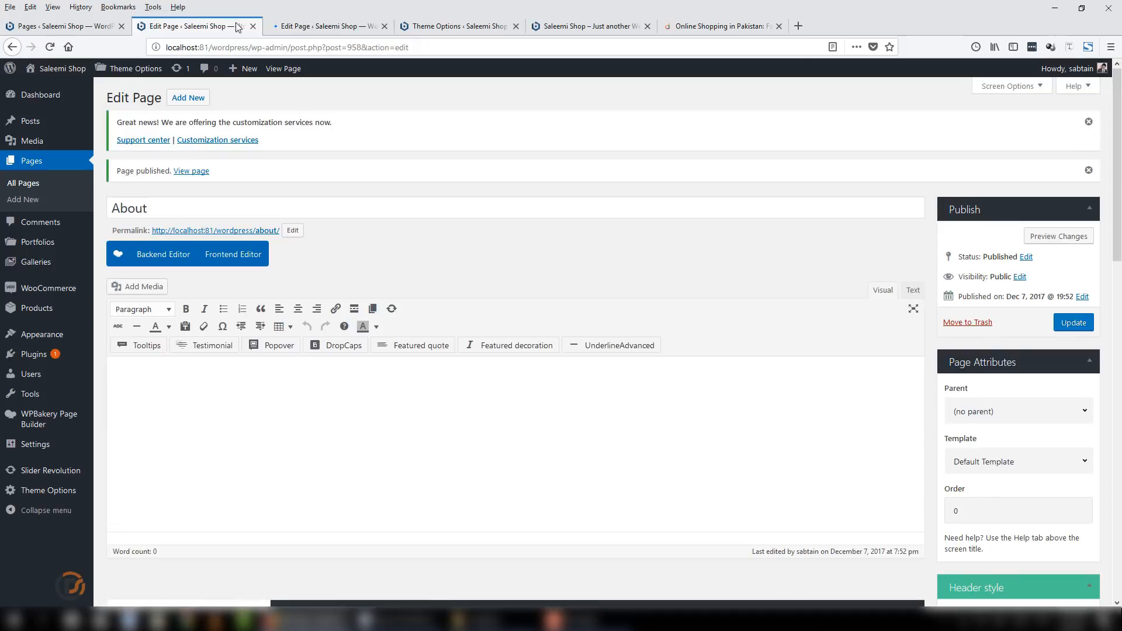
{"action": "left_click", "coordinate": [253, 27]}
{"action": "left_click", "coordinate": [253, 28]}
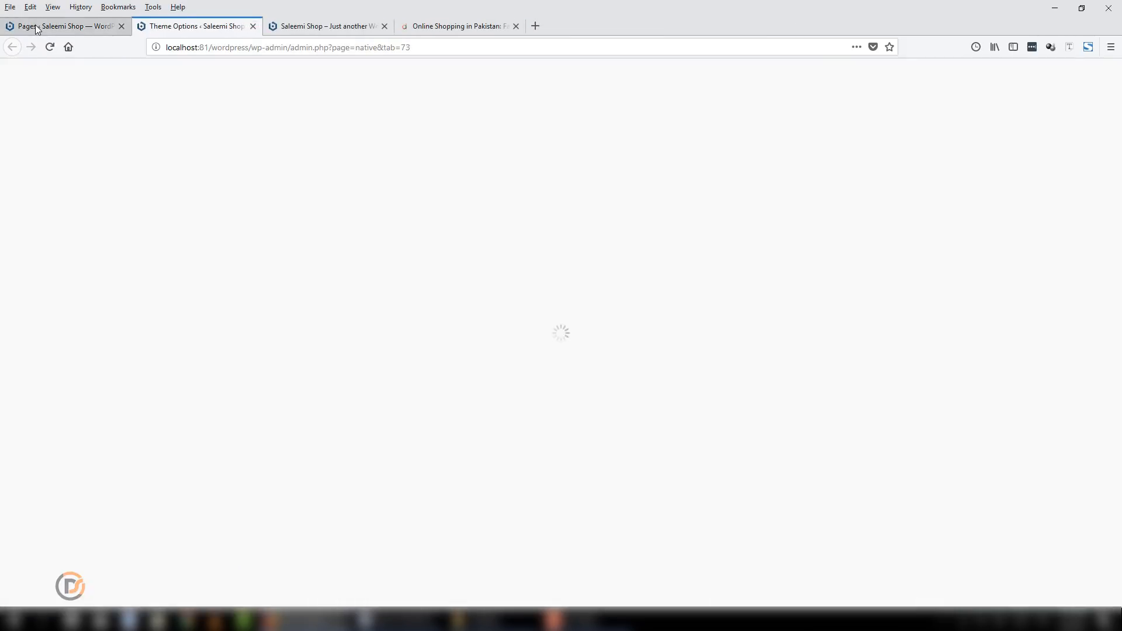
{"action": "left_click", "coordinate": [36, 26]}
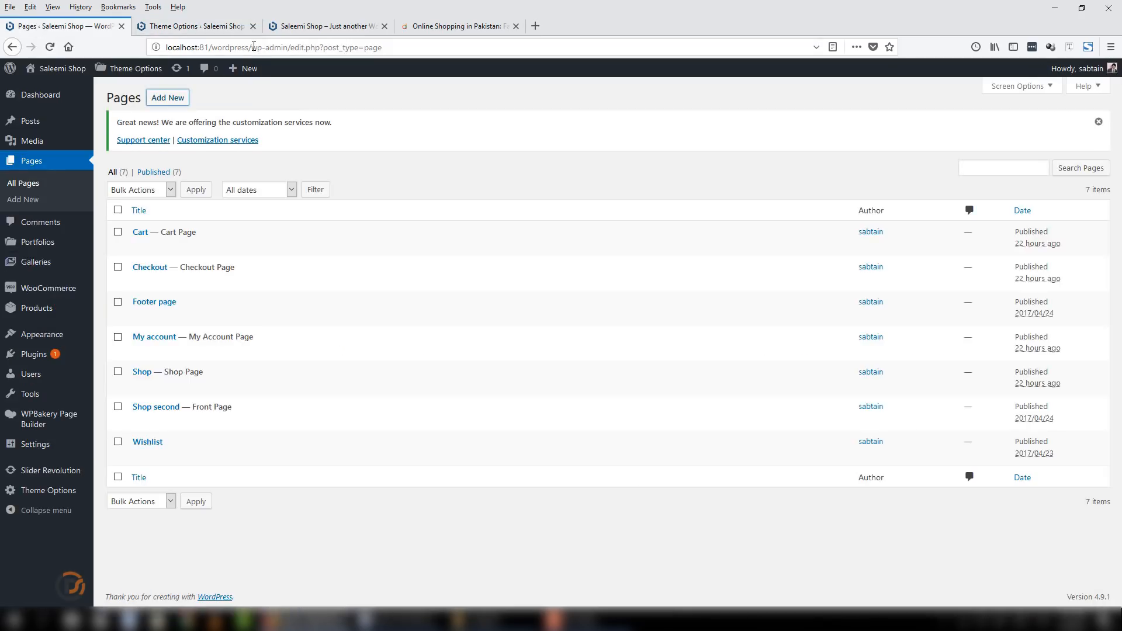
{"action": "left_click", "coordinate": [253, 26]}
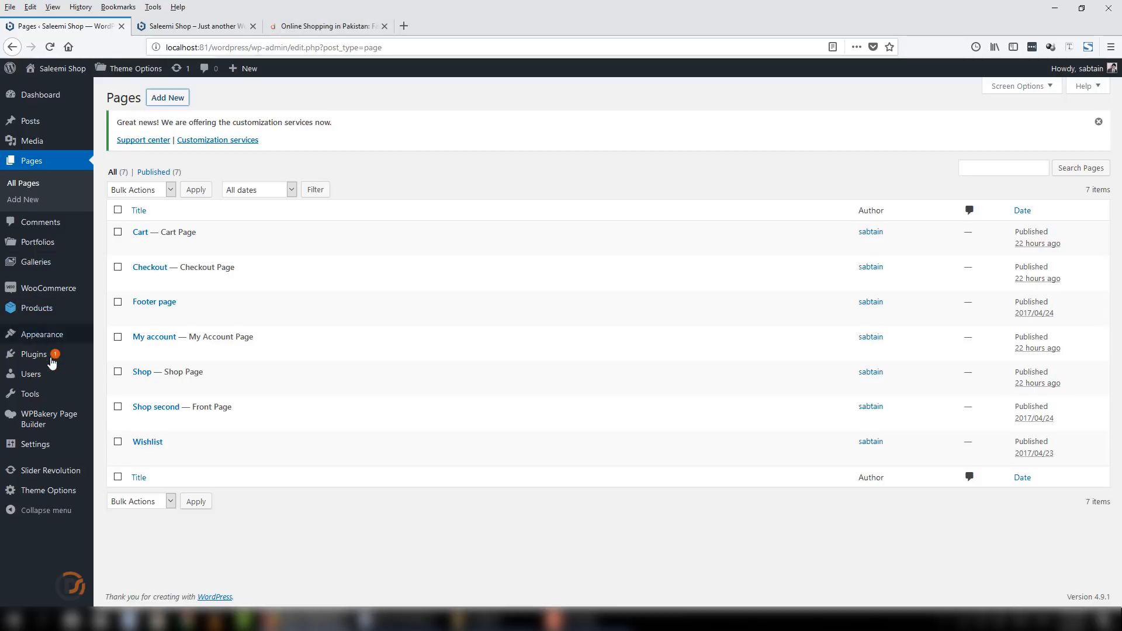
Open the WooCommerce product categories page
{"action": "mouse_move", "coordinate": [50, 337]}
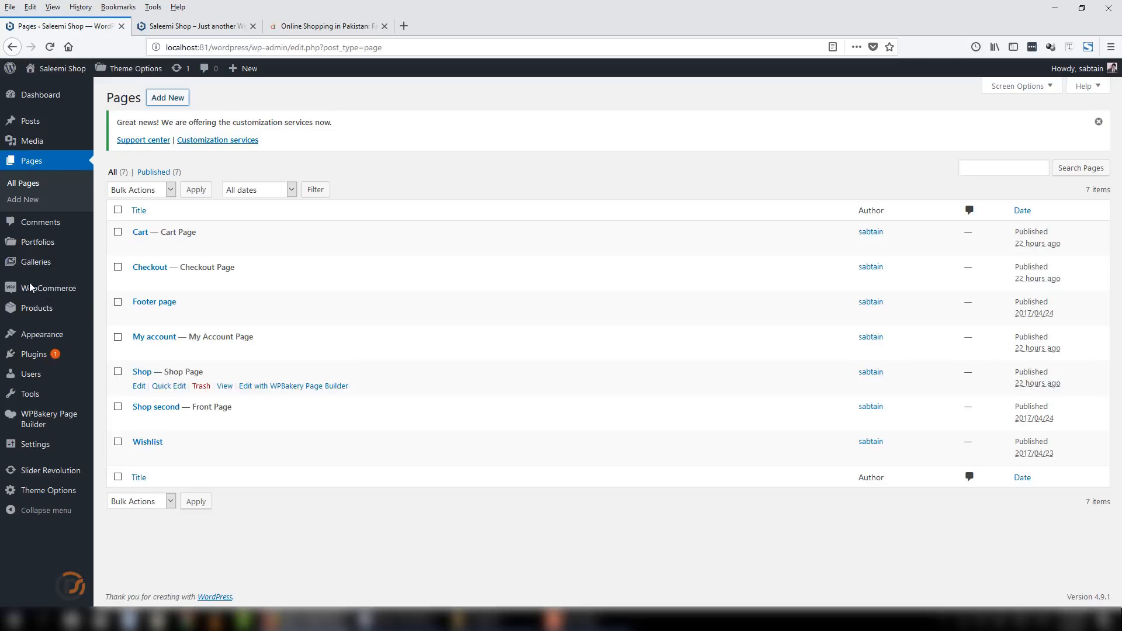
{"action": "mouse_move", "coordinate": [32, 313]}
{"action": "left_click", "coordinate": [123, 343]}
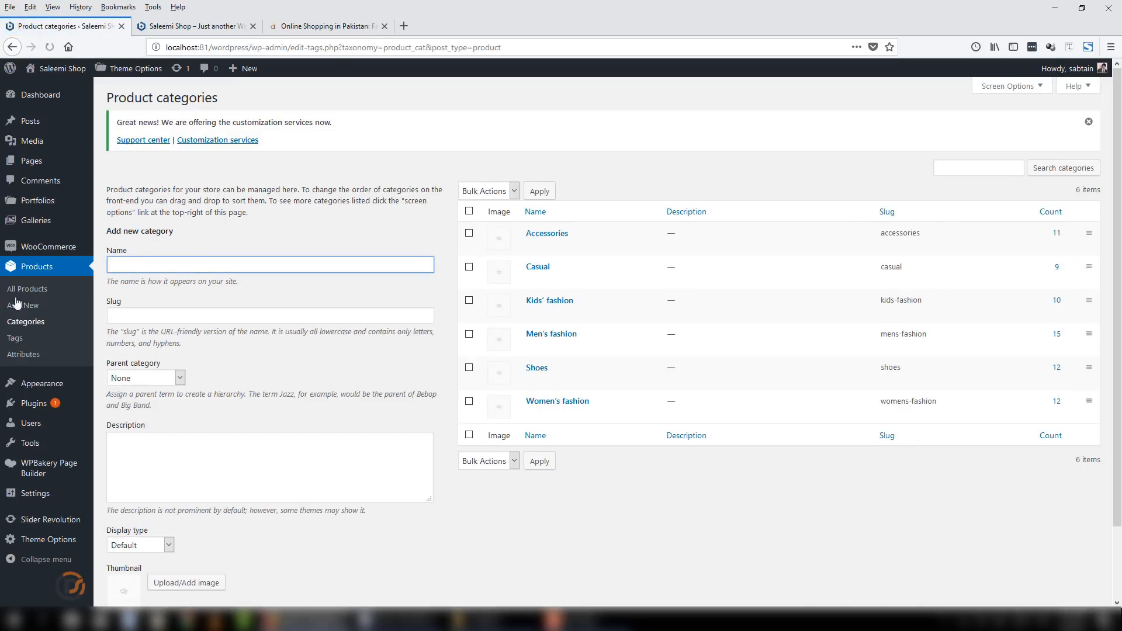
Examine the new category form's name, slug, parent category, description, display type and thumbnail settings
{"action": "mouse_move", "coordinate": [88, 252]}
{"action": "scroll", "coordinate": [121, 183], "scroll_direction": "down", "scroll_amount": 2}
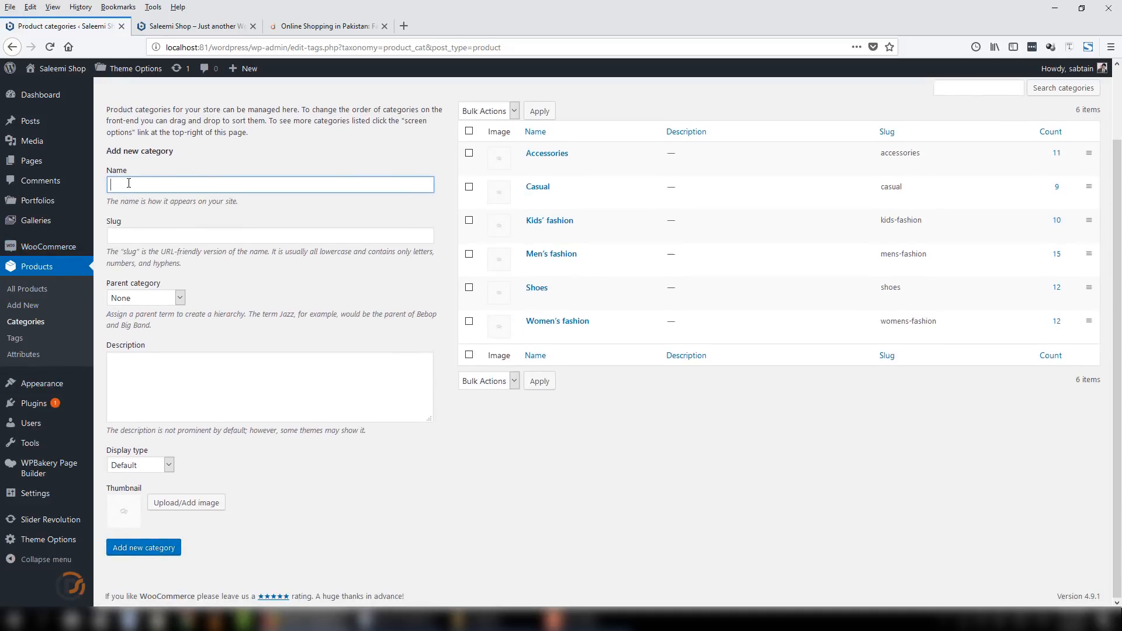
{"action": "left_click", "coordinate": [131, 181]}
{"action": "left_click", "coordinate": [270, 289]}
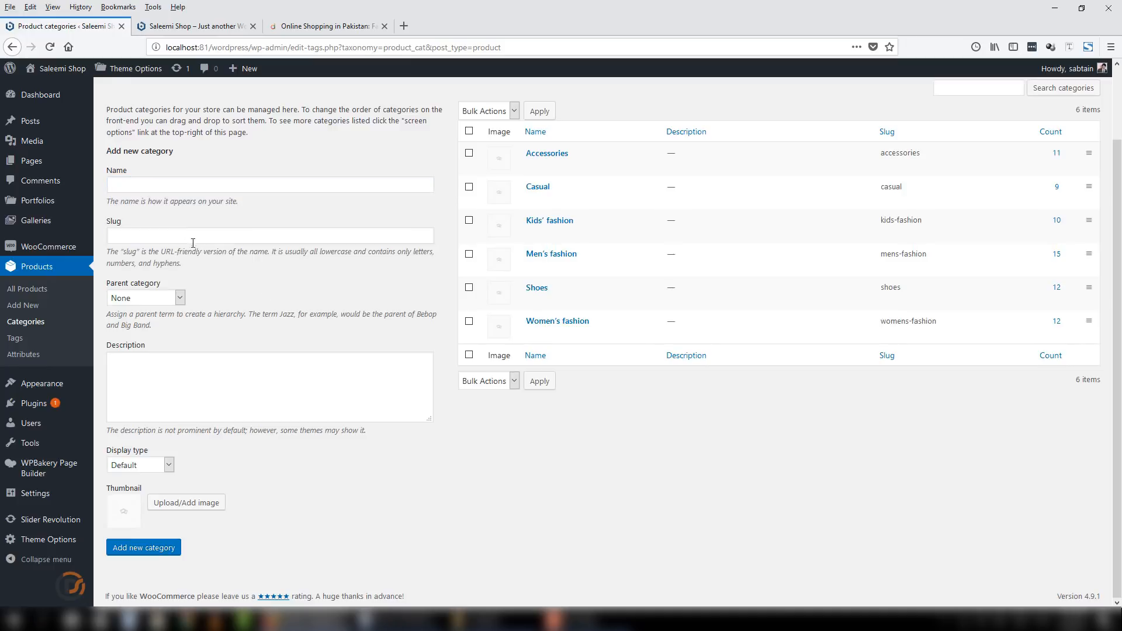
{"action": "left_click", "coordinate": [194, 240]}
{"action": "left_click_drag", "start_coordinate": [246, 311], "coordinate": [241, 311]}
{"action": "left_click", "coordinate": [162, 297]}
{"action": "left_click", "coordinate": [163, 297]}
{"action": "left_click", "coordinate": [262, 275]}
{"action": "left_click", "coordinate": [325, 455]}
{"action": "left_click", "coordinate": [133, 465]}
{"action": "left_click", "coordinate": [129, 479]}
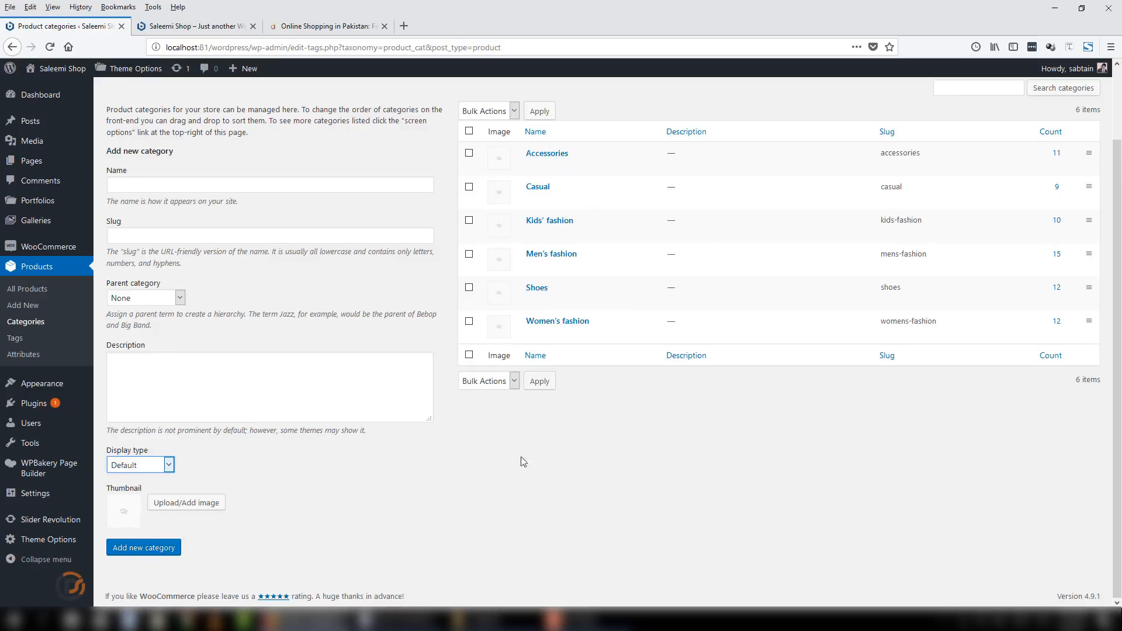
{"action": "left_click", "coordinate": [168, 188]}
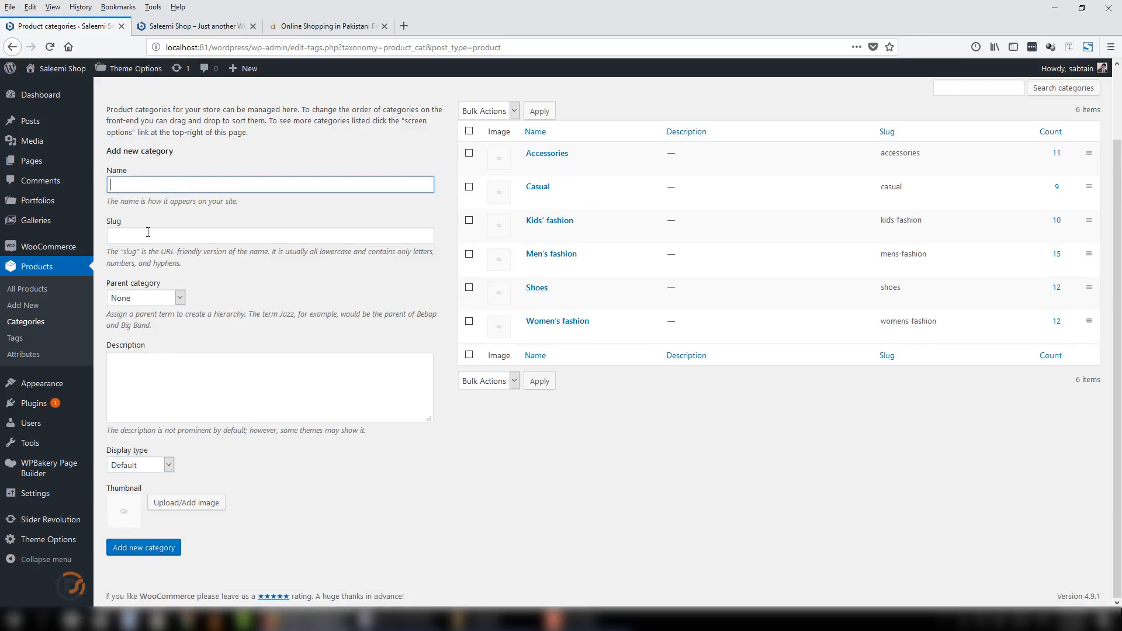
Examine the new category form's parent category and description settings, and the edit form of the Accessories category
{"action": "left_click", "coordinate": [148, 233]}
{"action": "left_click", "coordinate": [162, 301]}
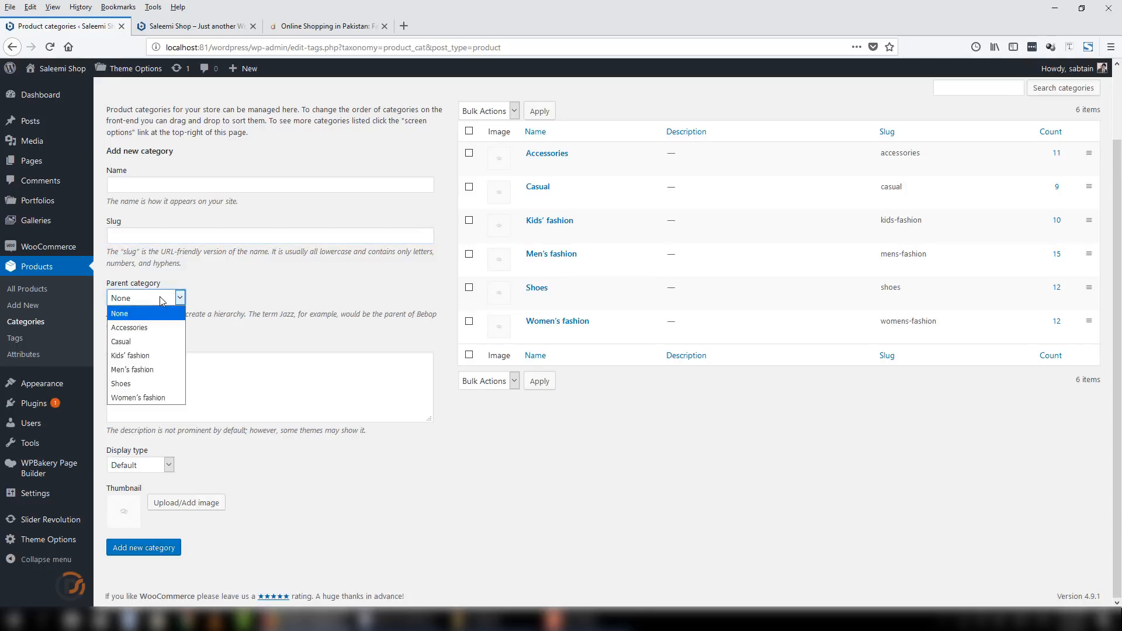
{"action": "left_click", "coordinate": [214, 295]}
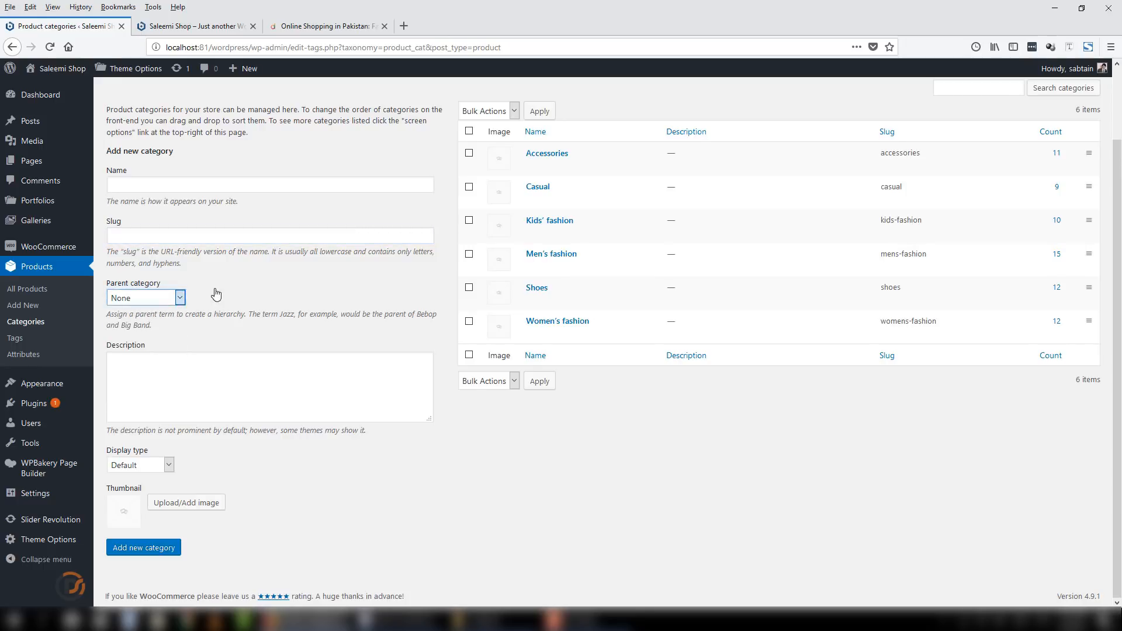
{"action": "left_click", "coordinate": [166, 368]}
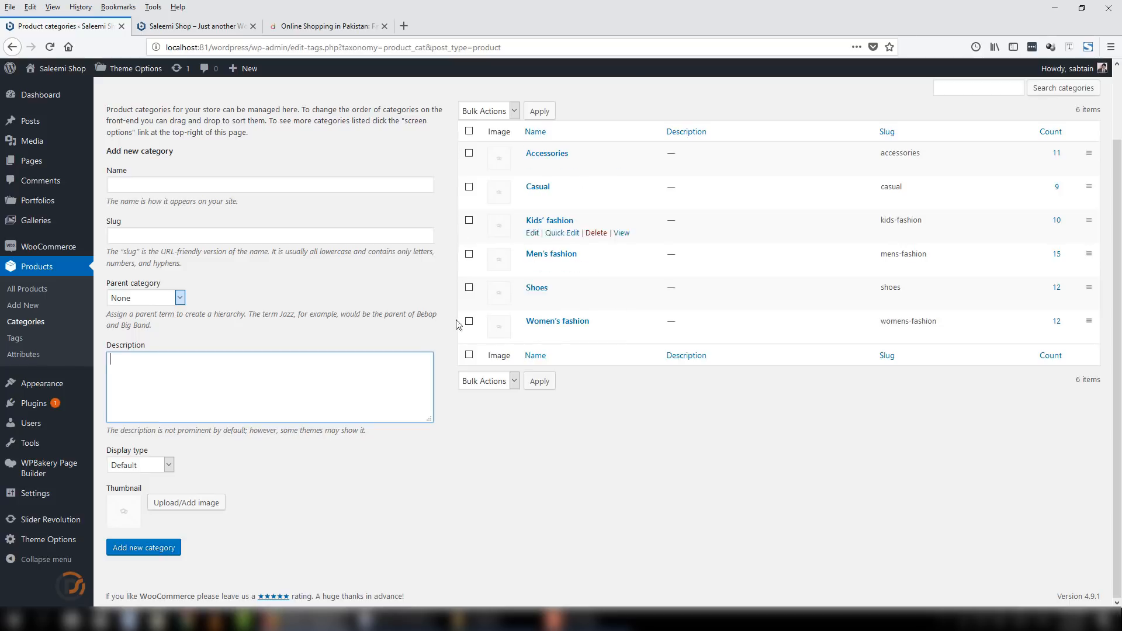
{"action": "left_click", "coordinate": [532, 167]}
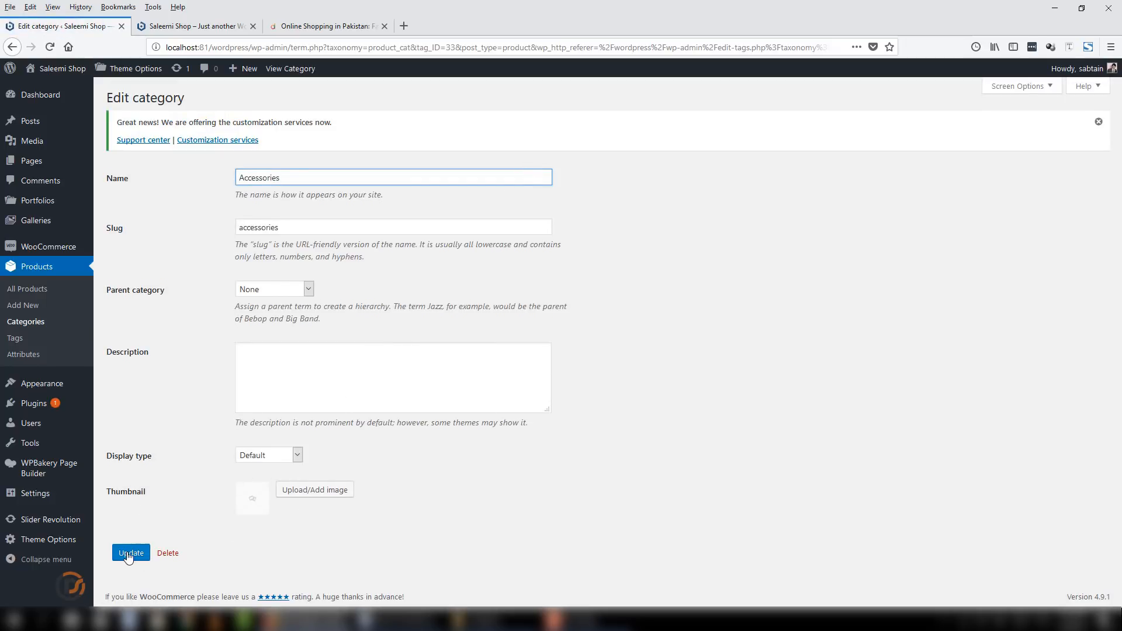
{"action": "left_click", "coordinate": [26, 321]}
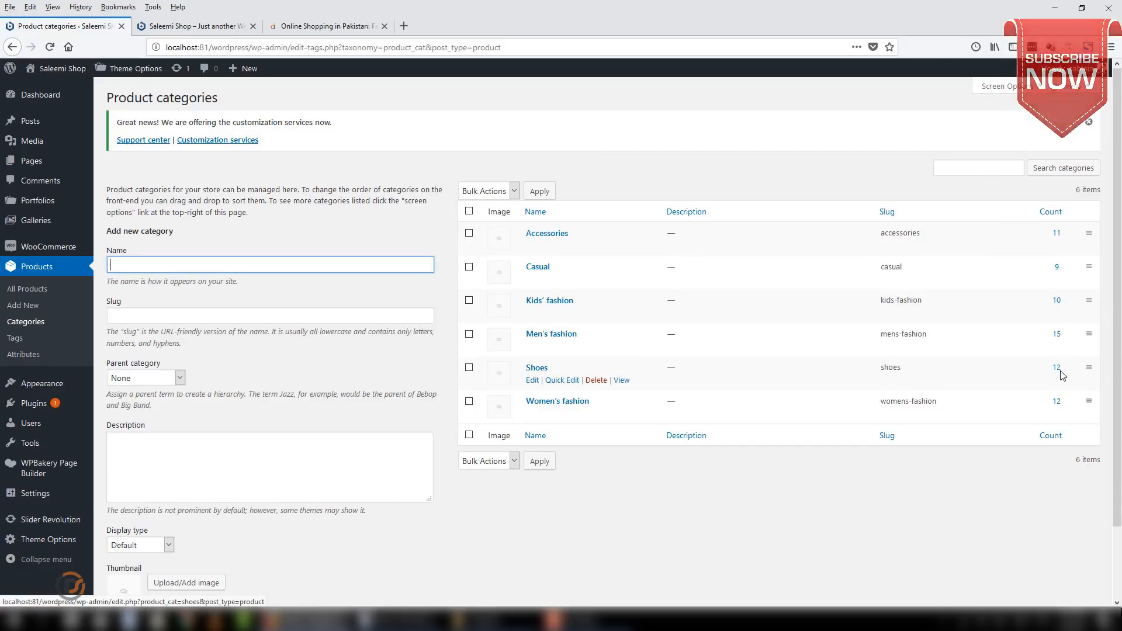
Open the list of all products, select every listed product and examine the available bulk actions
{"action": "left_click", "coordinate": [30, 290]}
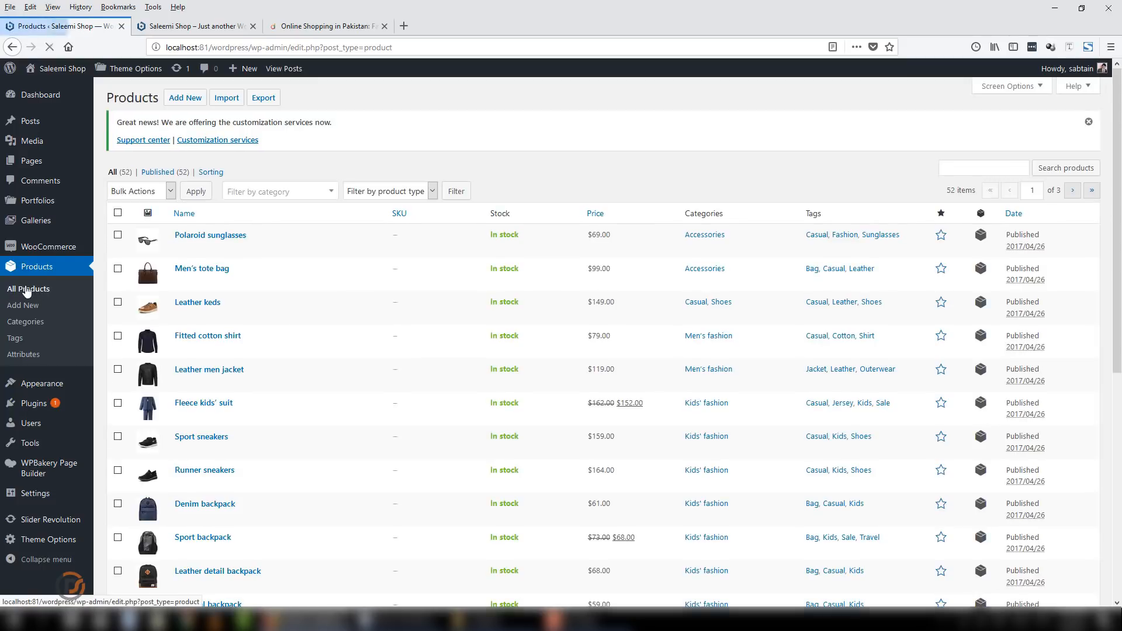
{"action": "scroll", "coordinate": [122, 218], "scroll_direction": "down", "scroll_amount": 10}
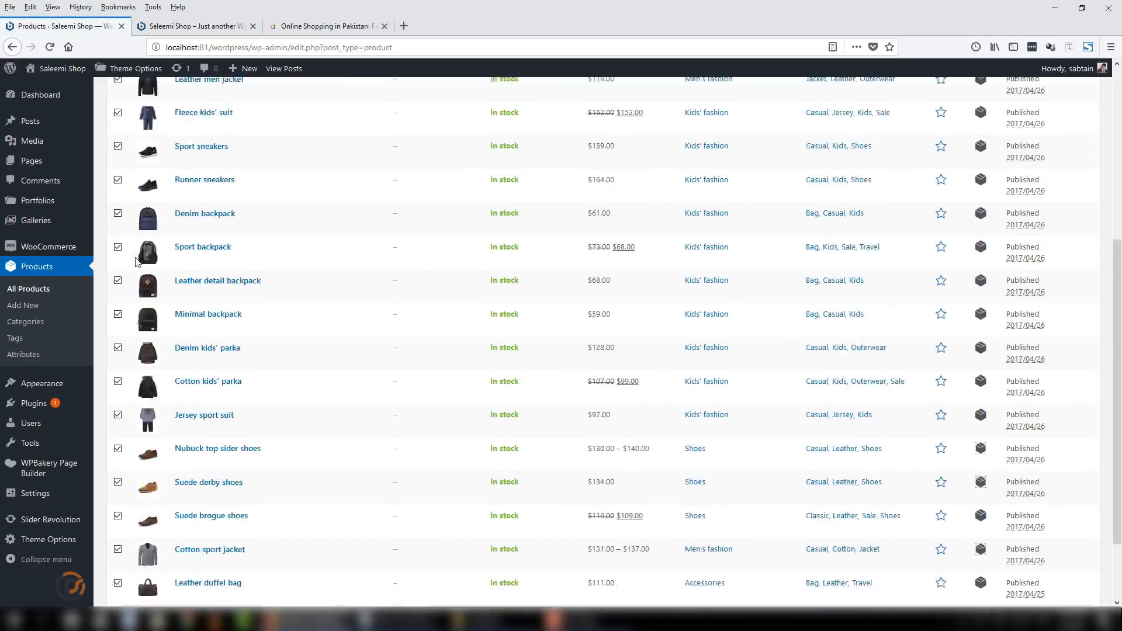
{"action": "scroll", "coordinate": [131, 208], "scroll_direction": "up", "scroll_amount": 10}
{"action": "left_click", "coordinate": [136, 192]}
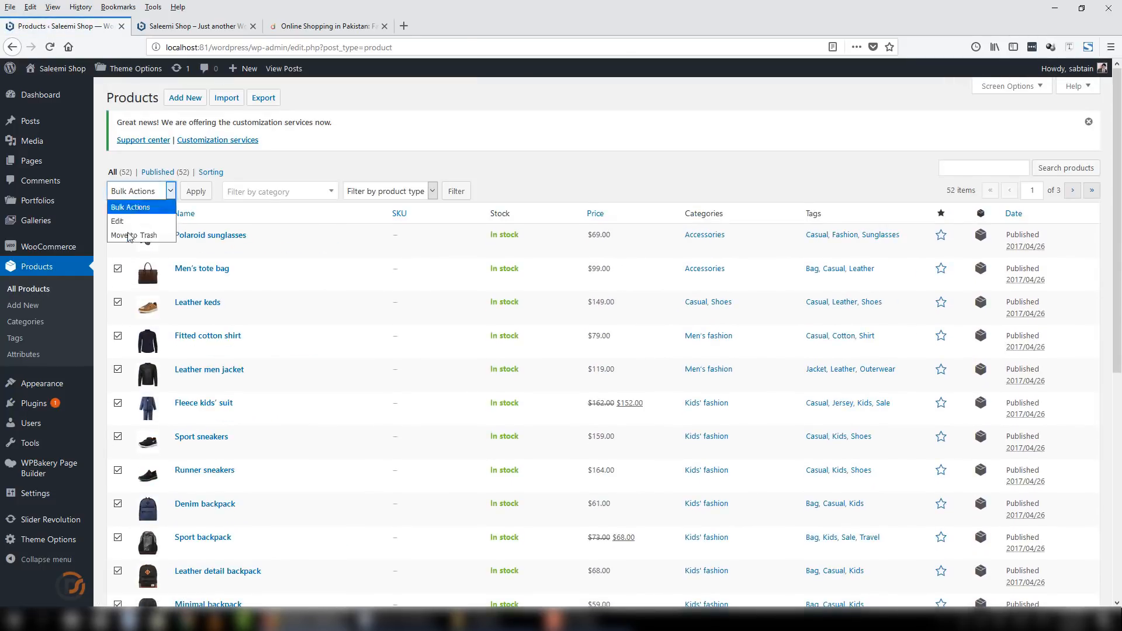
{"action": "left_click", "coordinate": [281, 170]}
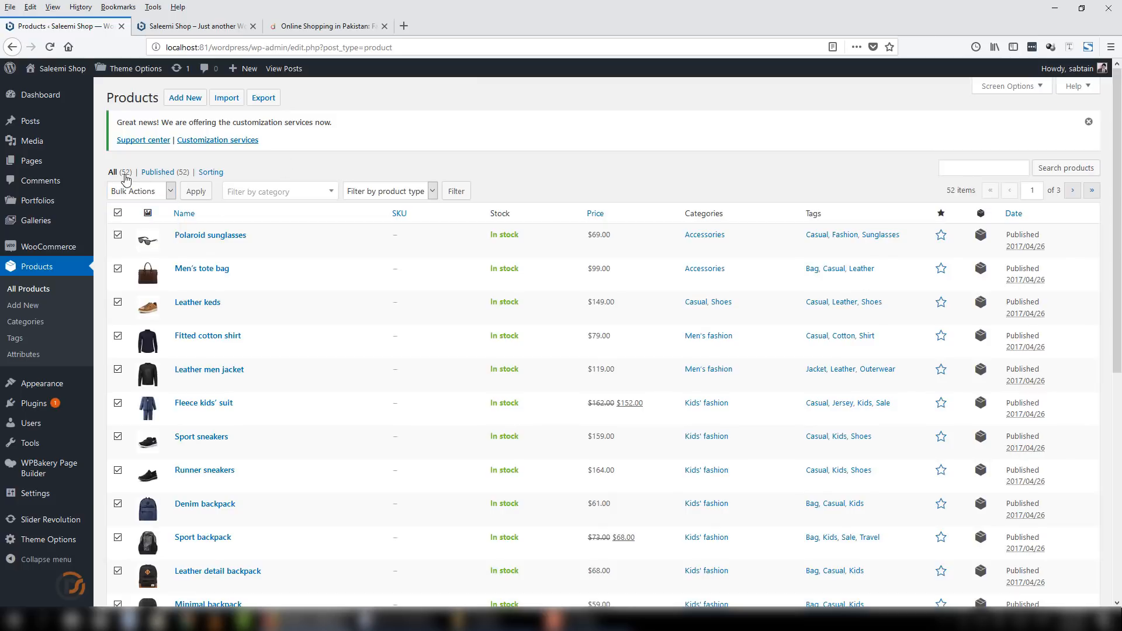
Set the products list to show 60 items per page and review the bulk actions for all selected products
{"action": "left_click", "coordinate": [1000, 88]}
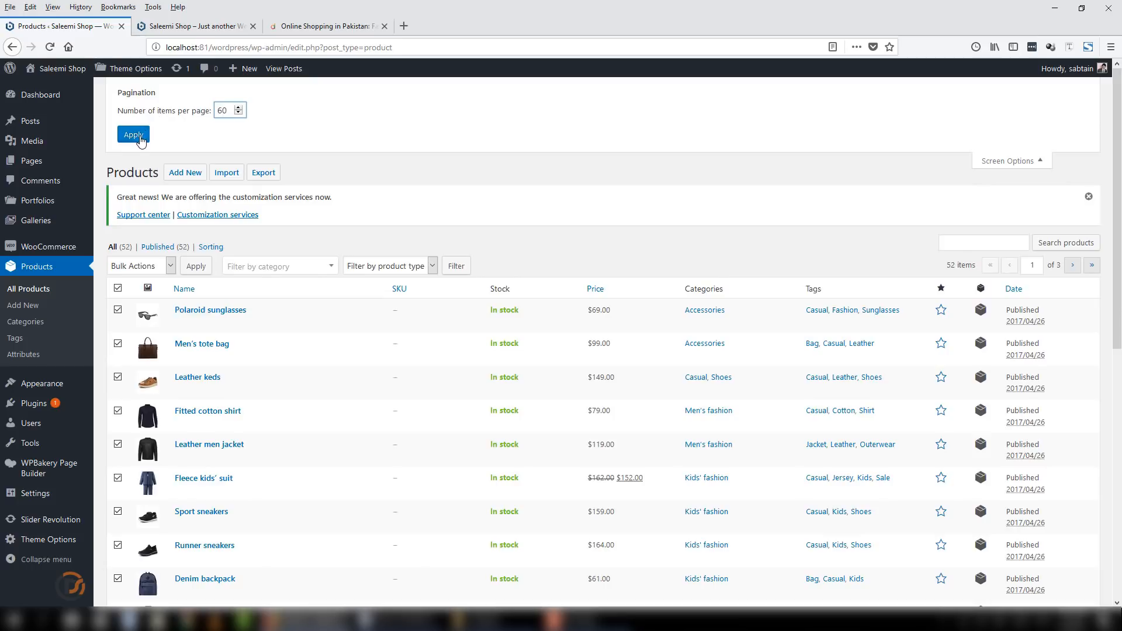
{"action": "left_click", "coordinate": [139, 135]}
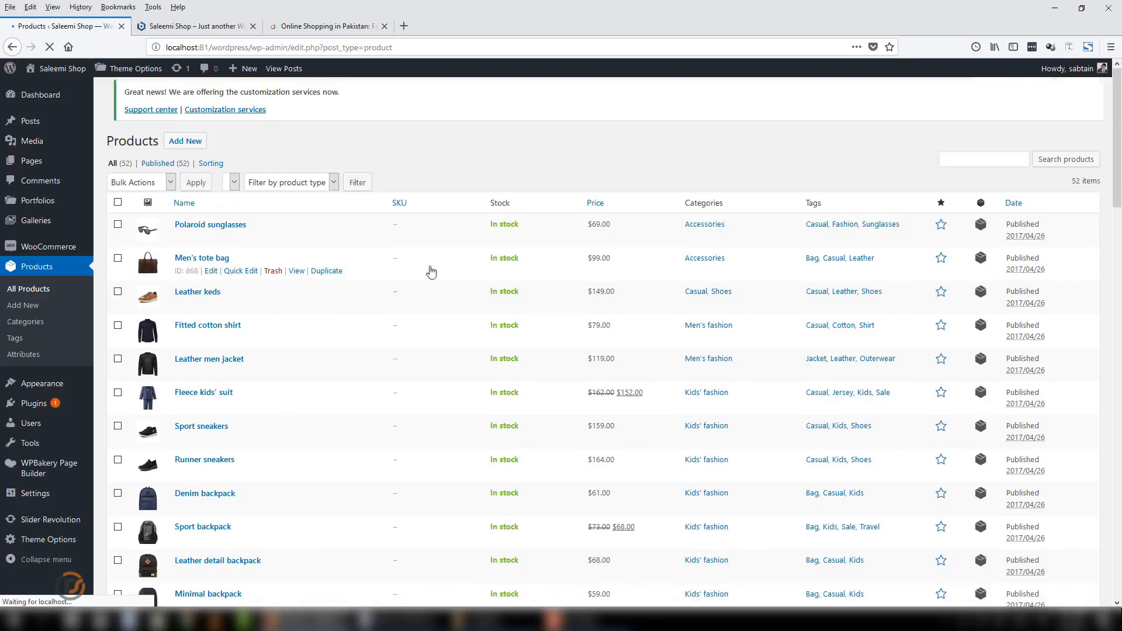
{"action": "mouse_move", "coordinate": [1118, 175]}
{"action": "left_mouse_down"}
{"action": "mouse_move", "coordinate": [1119, 567]}
{"action": "mouse_move", "coordinate": [1118, 155]}
{"action": "left_mouse_up"}
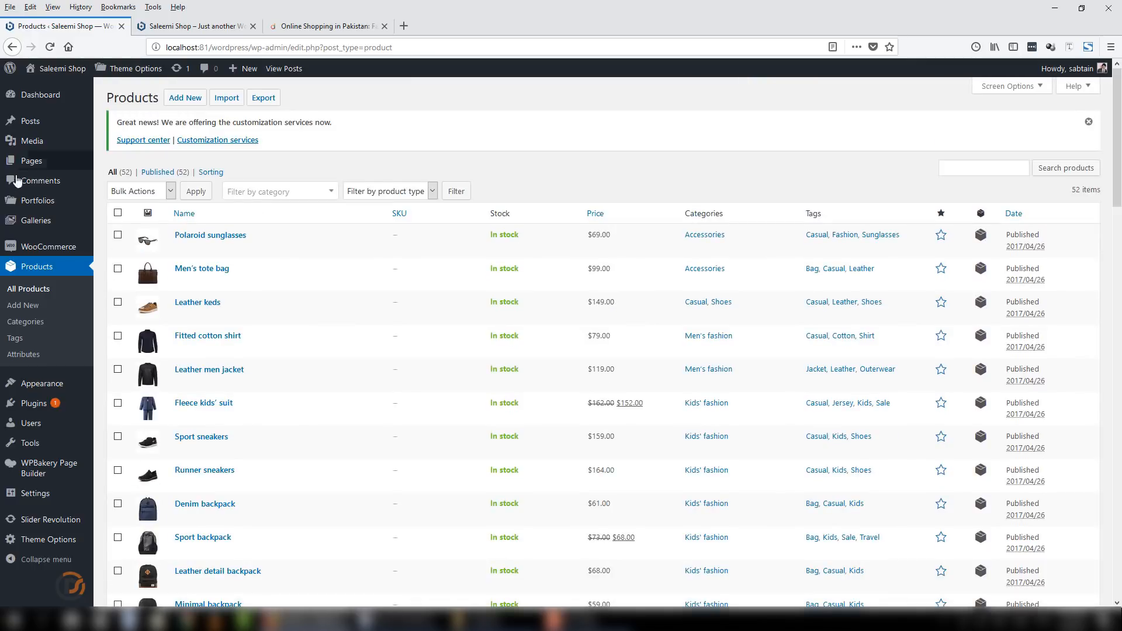
{"action": "left_click", "coordinate": [125, 192]}
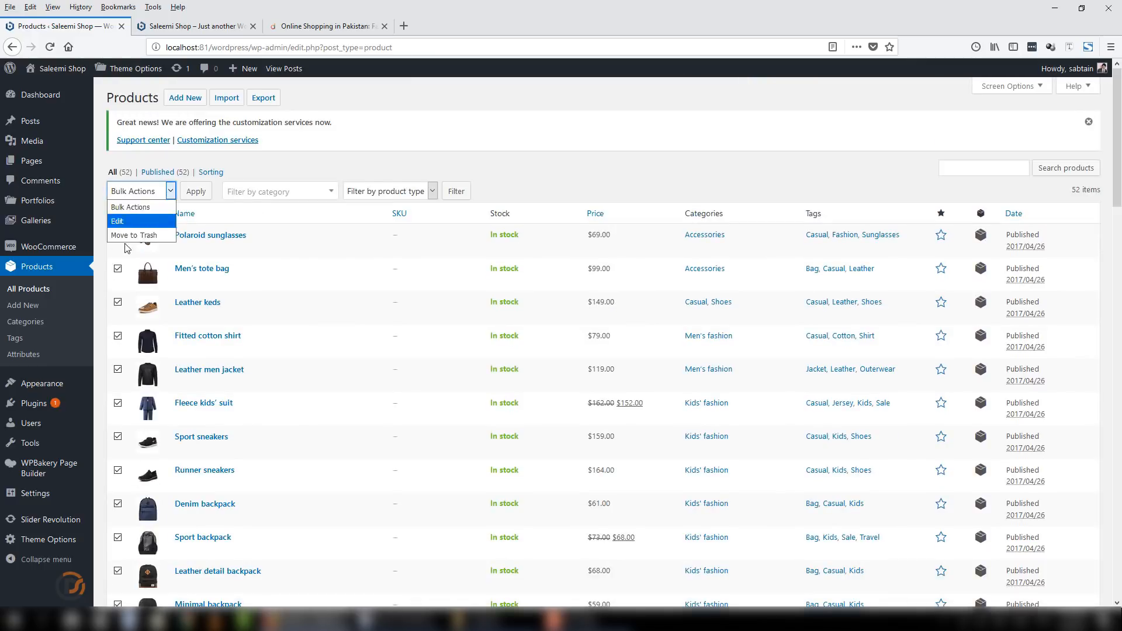
{"action": "left_click", "coordinate": [234, 184]}
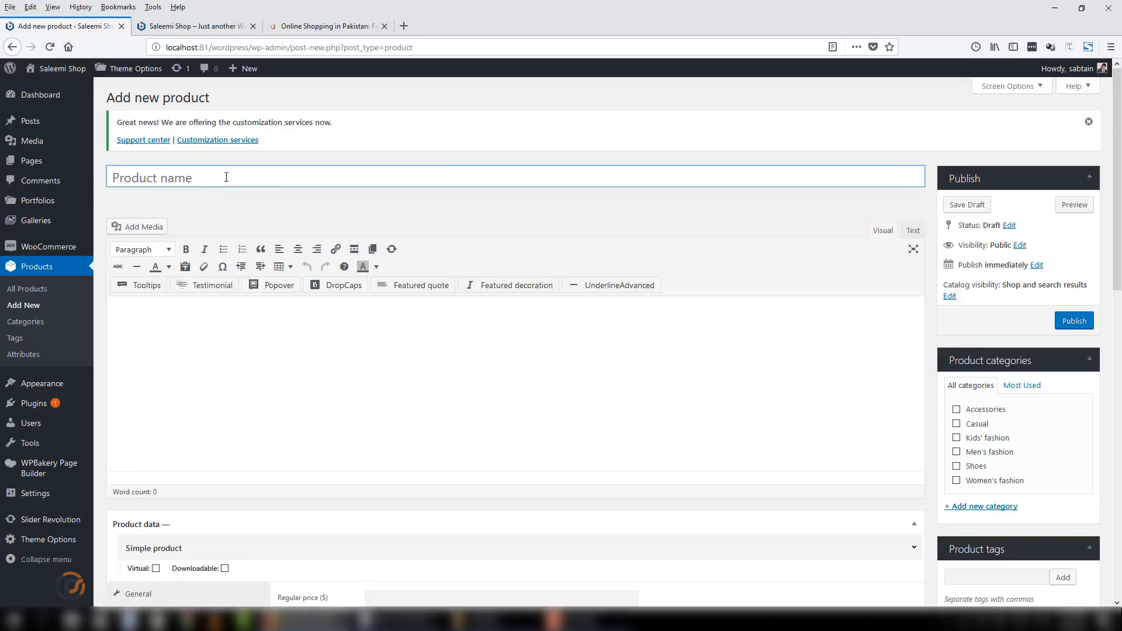
Open the product categories page in a separate browser tab, keeping the new product form open
{"action": "right_click", "coordinate": [26, 321]}
{"action": "left_click", "coordinate": [55, 326]}
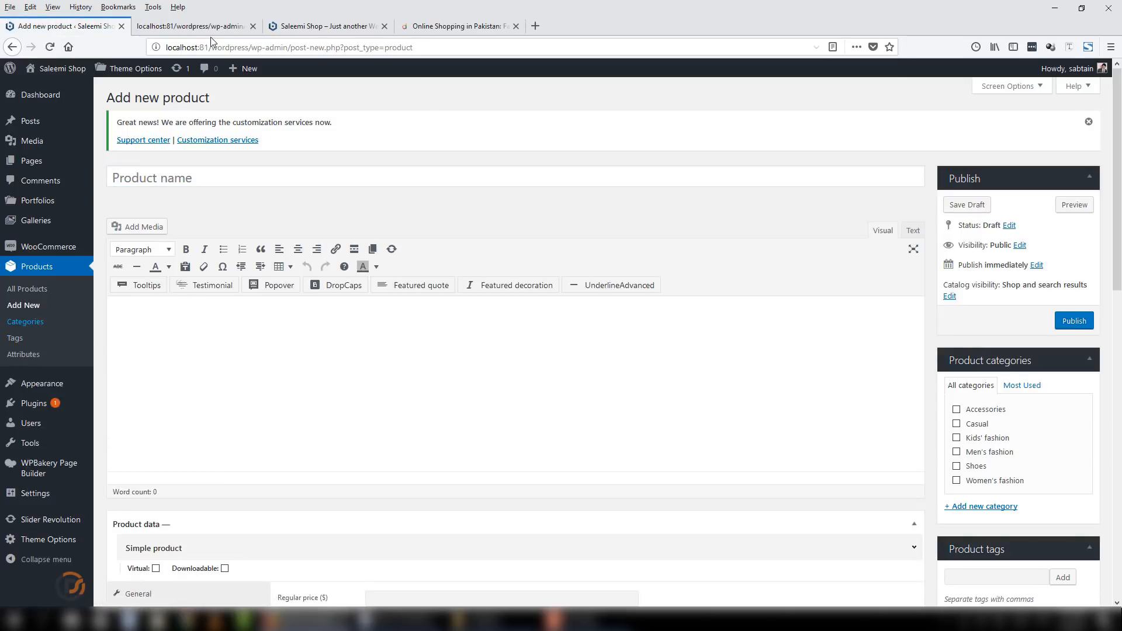
{"action": "left_click", "coordinate": [200, 28]}
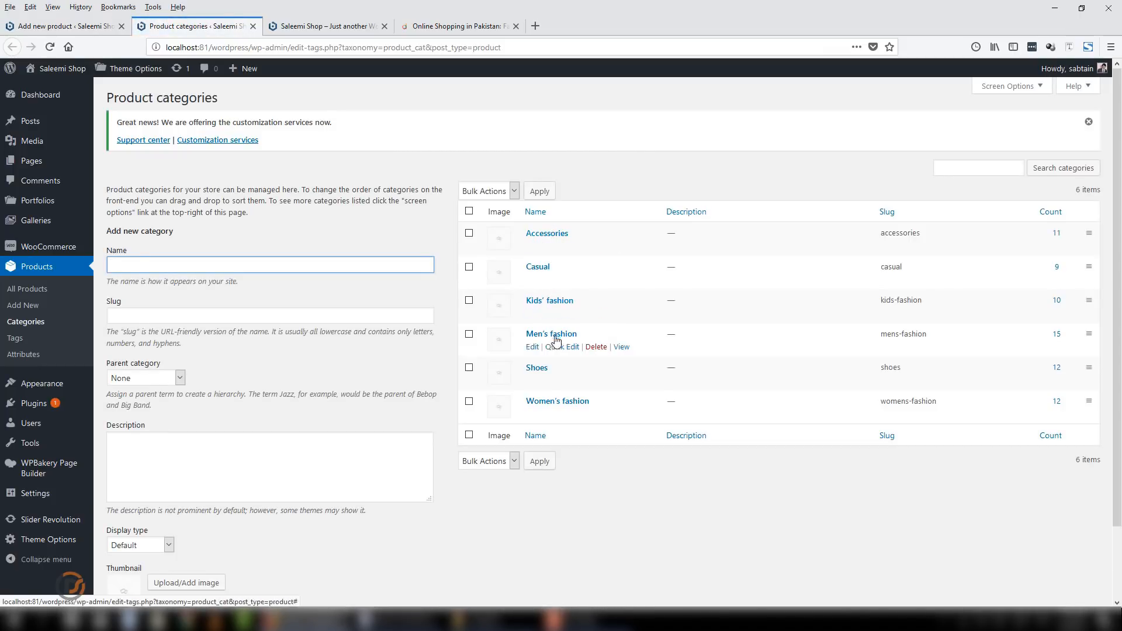
On the Daraz site, open the men's T-shirts listing and the Mardaz Pack Of 5 basic T-shirts product page
{"action": "left_click", "coordinate": [453, 31]}
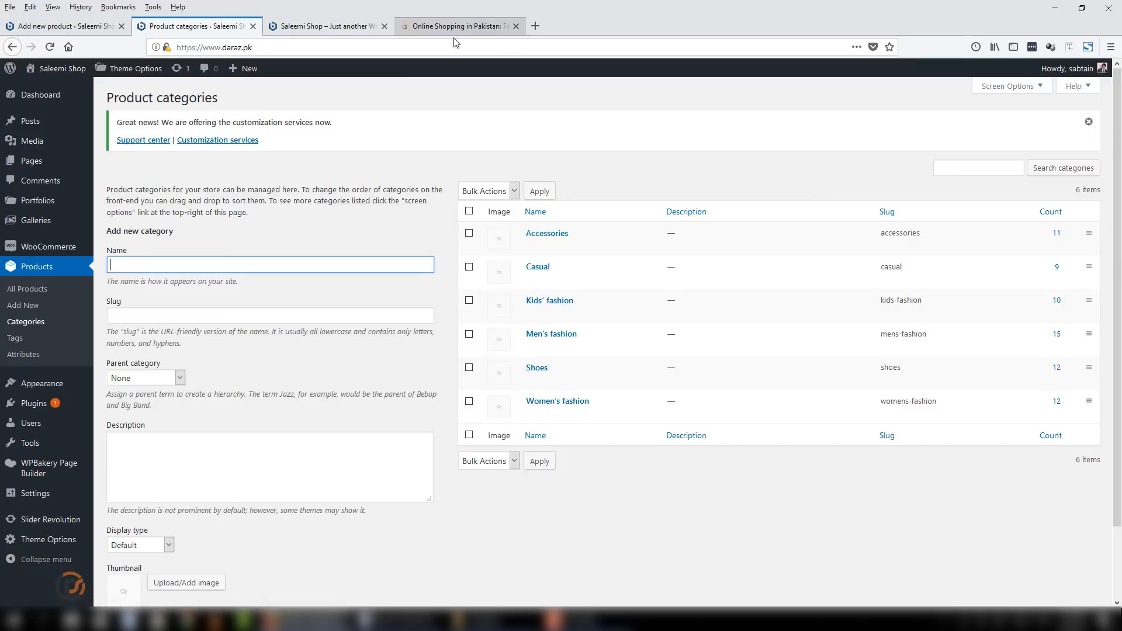
{"action": "mouse_move", "coordinate": [260, 163]}
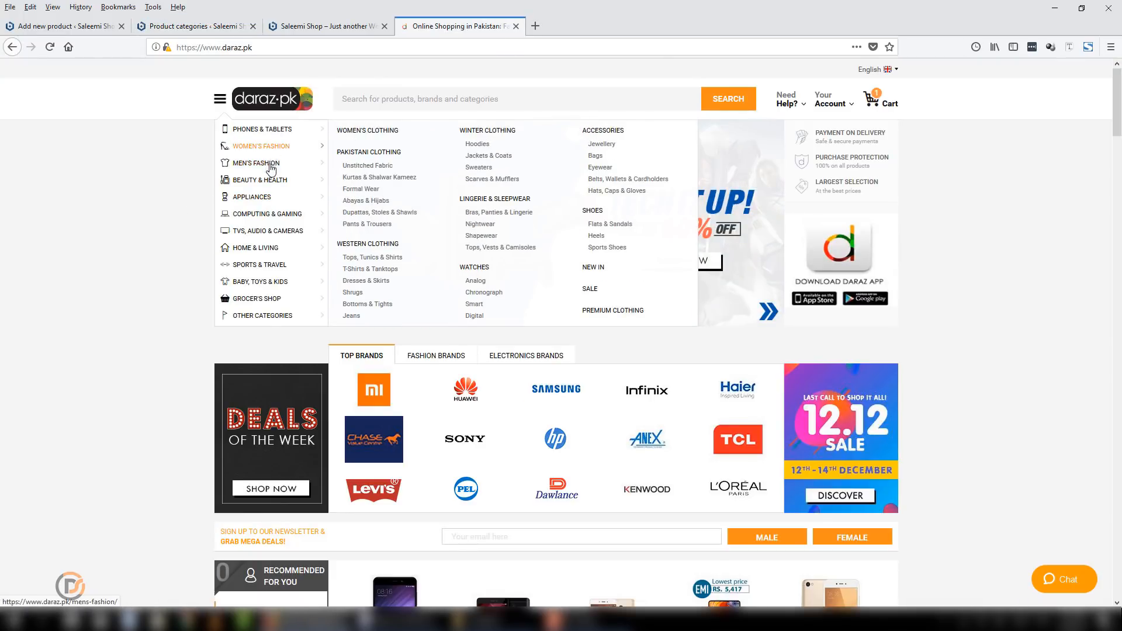
{"action": "left_click", "coordinate": [351, 188]}
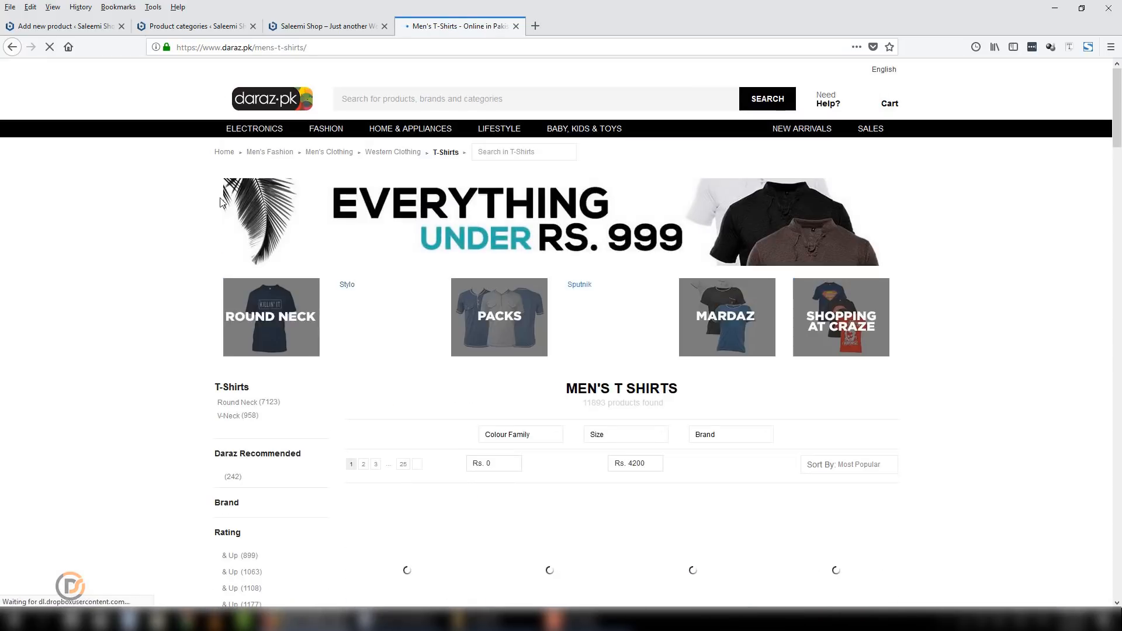
{"action": "left_click", "coordinate": [181, 25]}
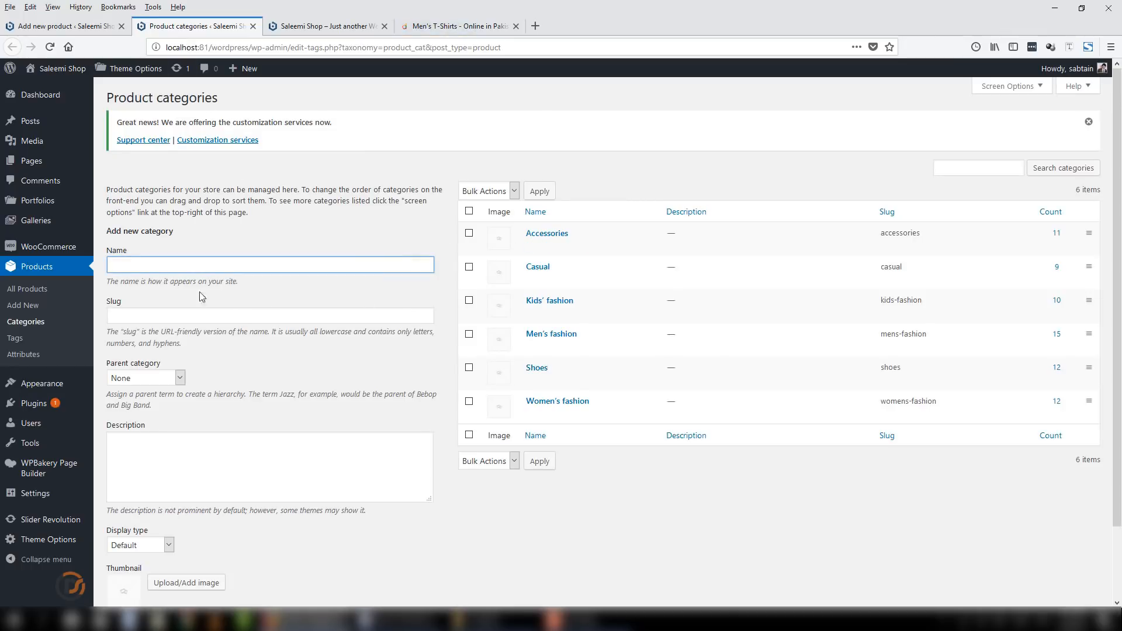
{"action": "left_click", "coordinate": [459, 26]}
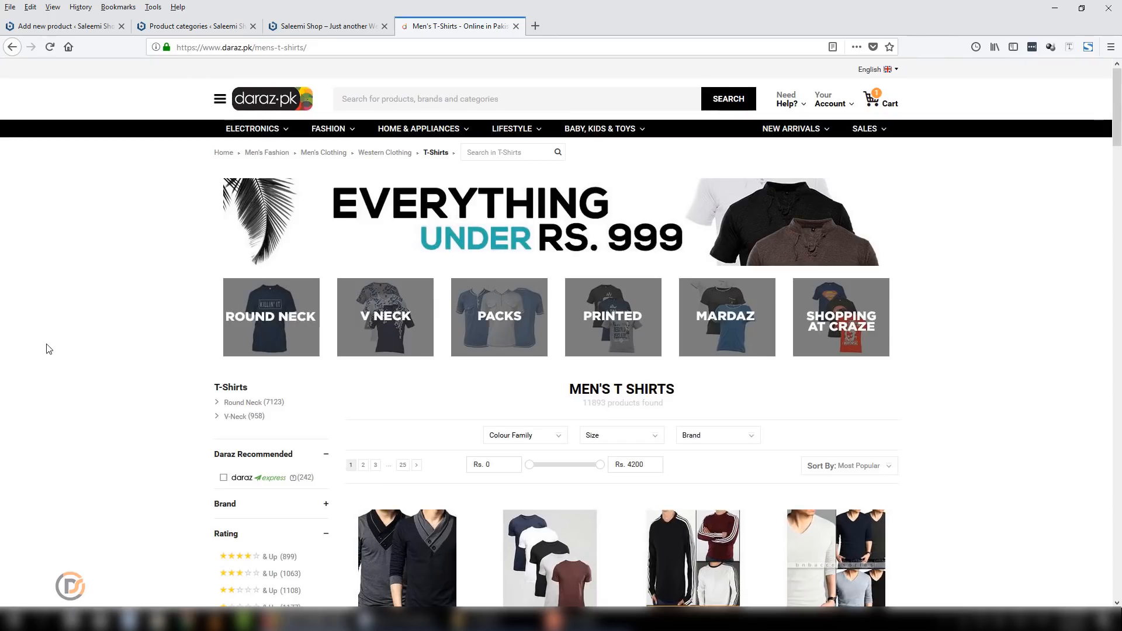
{"action": "scroll", "coordinate": [48, 350], "scroll_direction": "down", "scroll_amount": 5}
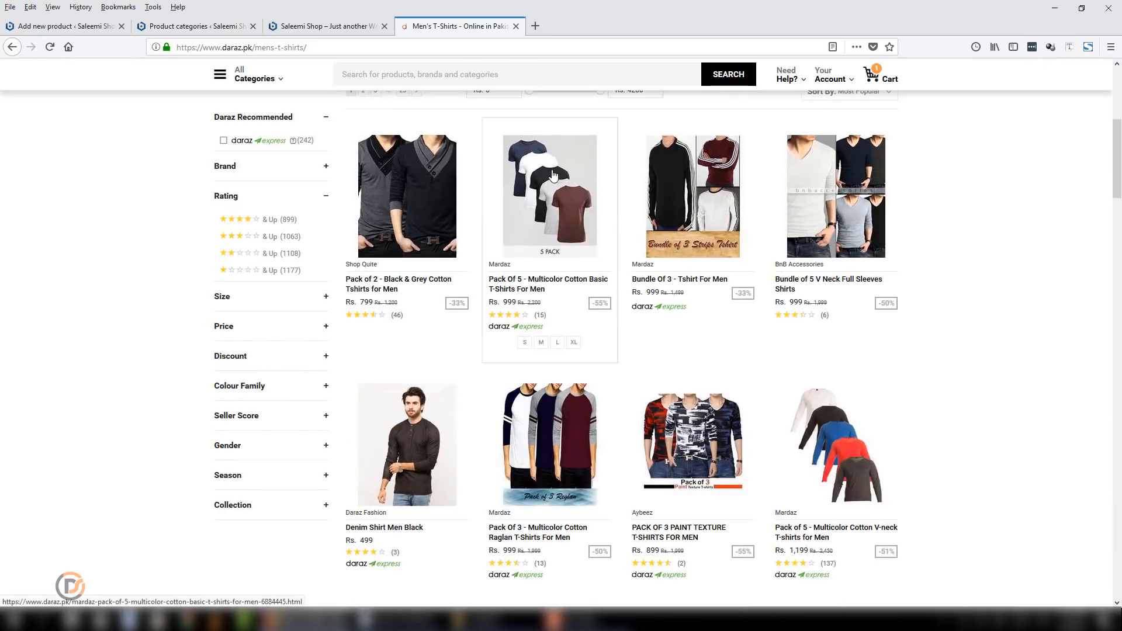
{"action": "left_click", "coordinate": [529, 278]}
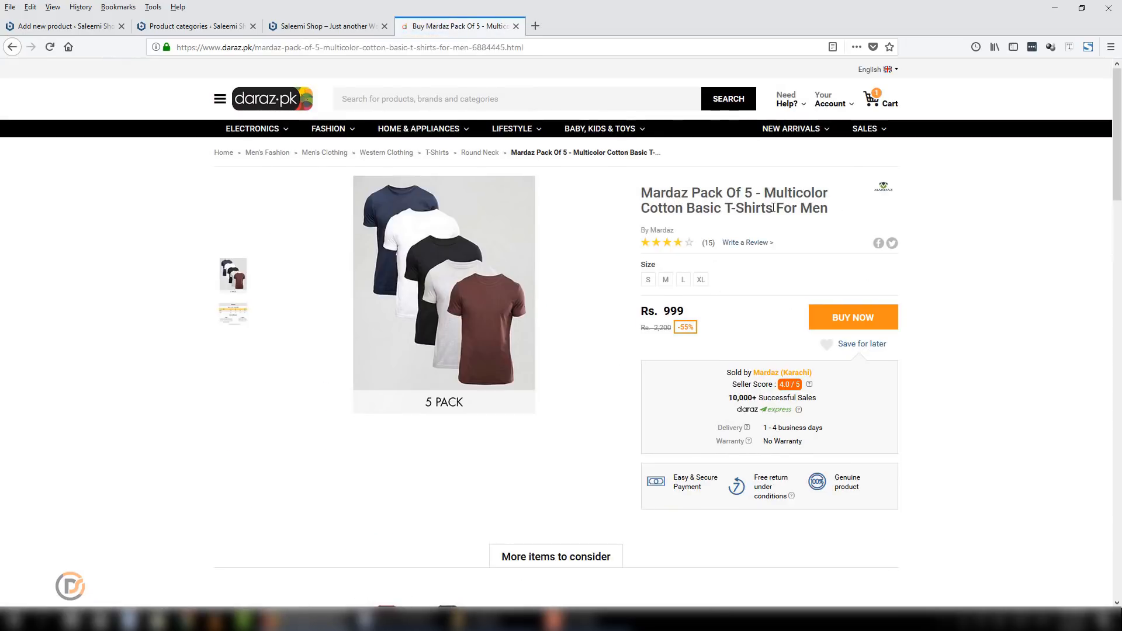
Copy the Daraz product title "Mardaz Pack Of 5 - Multicolor Cotton Basic T-Shirts For Men" into the new product's name
{"action": "left_click_drag", "start_coordinate": [835, 210], "coordinate": [643, 196]}
{"action": "key", "text": "ctrl+c"}
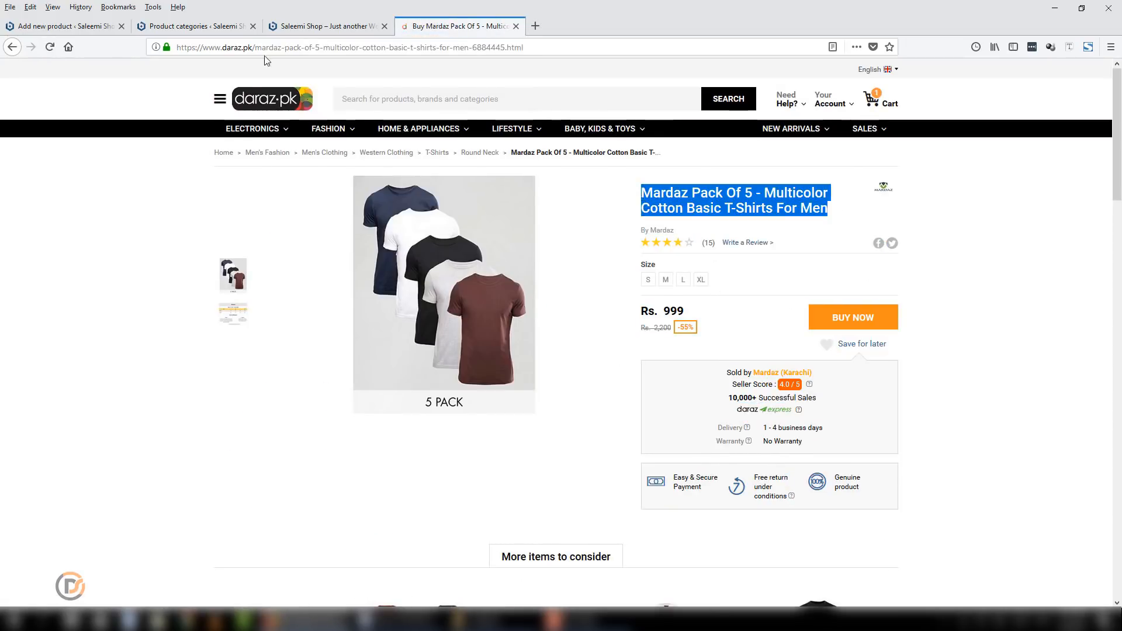
{"action": "left_click", "coordinate": [192, 26]}
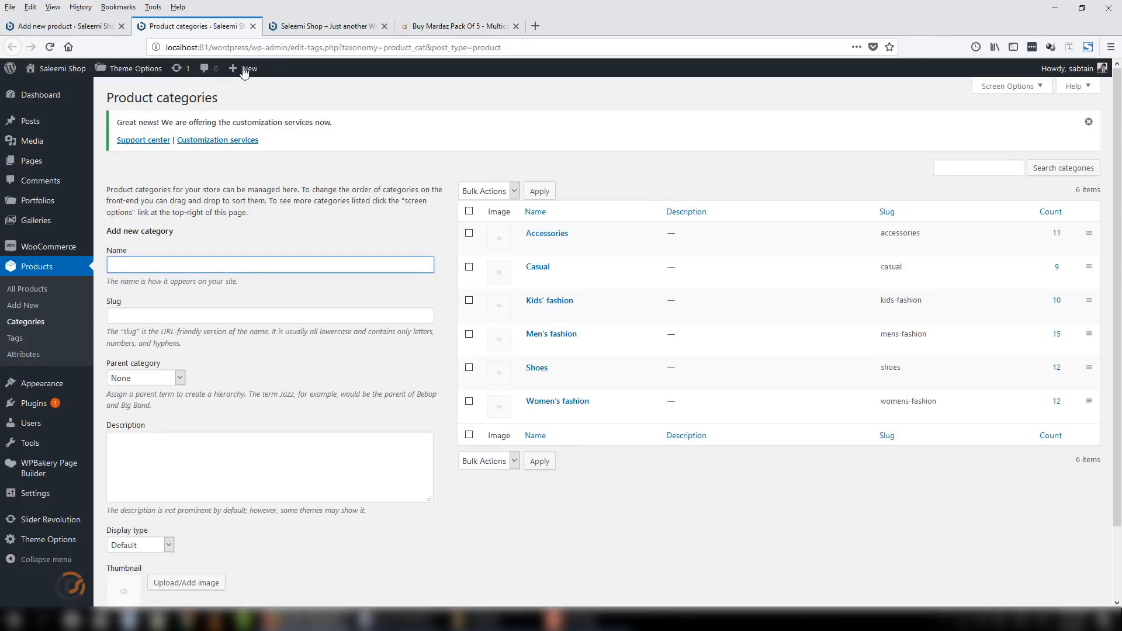
{"action": "left_click", "coordinate": [325, 26]}
{"action": "left_click_drag", "start_coordinate": [59, 25], "coordinate": [363, 29]}
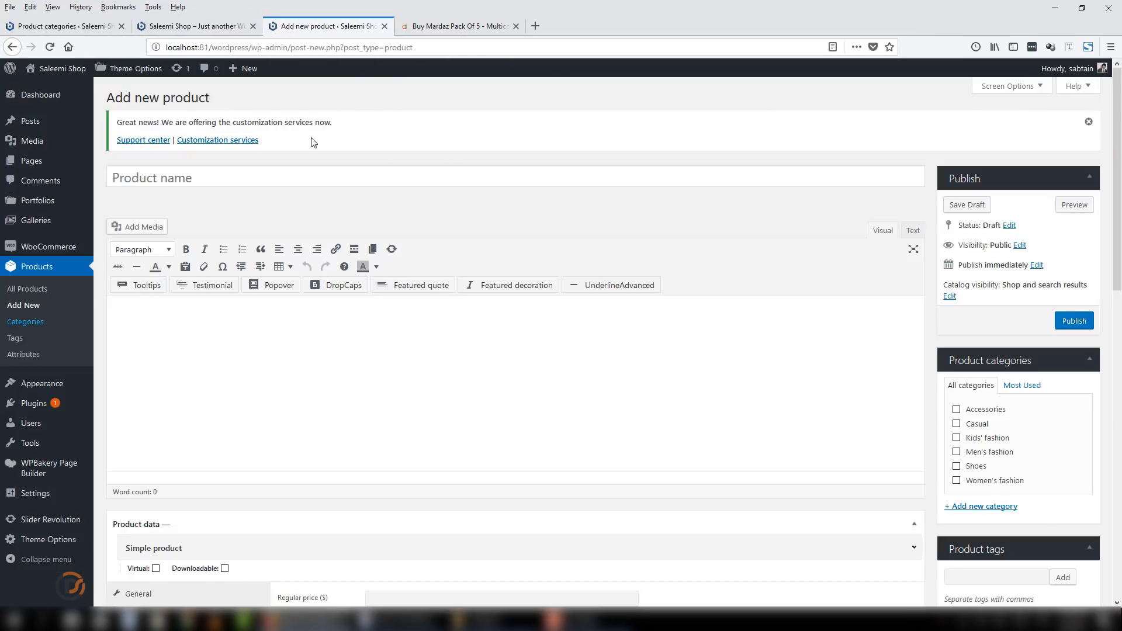
{"action": "left_click", "coordinate": [318, 178]}
{"action": "key", "text": "ctrl+v"}
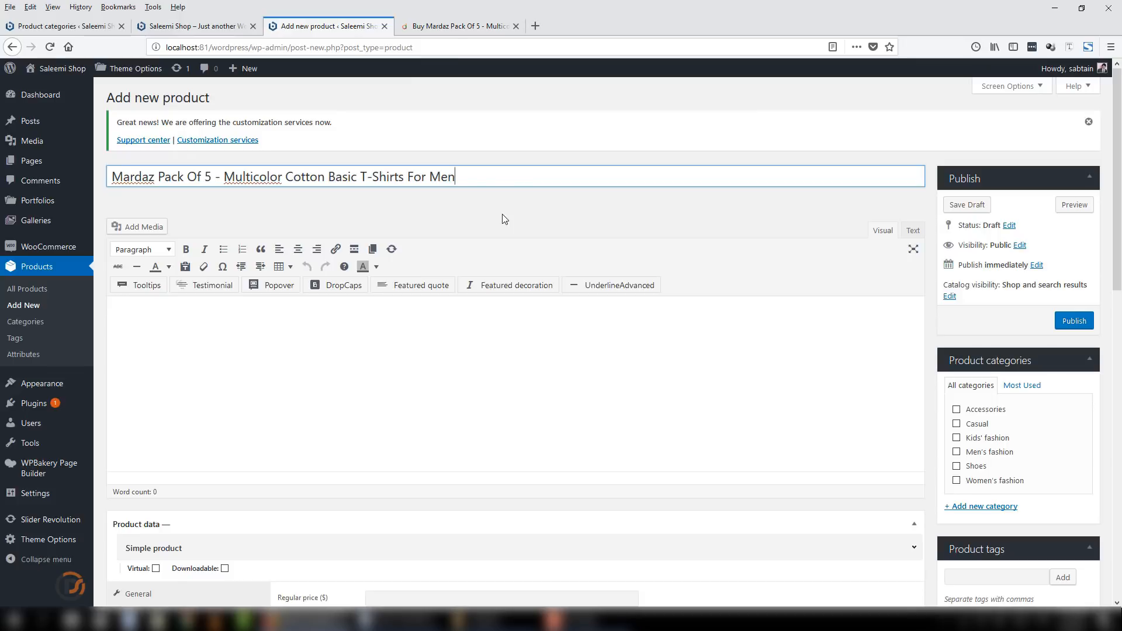
Review the T-shirt pack's details on Daraz and open the new product's short description section
{"action": "left_click", "coordinate": [459, 25]}
{"action": "scroll", "coordinate": [1031, 274], "scroll_direction": "down", "scroll_amount": 3}
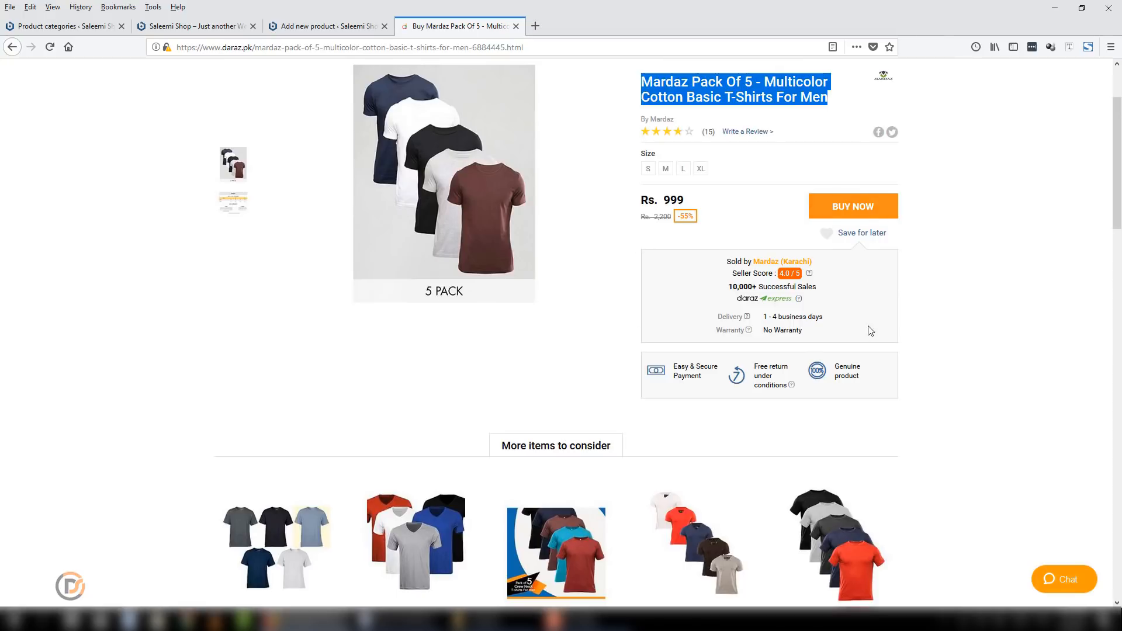
{"action": "left_click", "coordinate": [327, 26]}
{"action": "scroll", "coordinate": [461, 318], "scroll_direction": "down", "scroll_amount": 9}
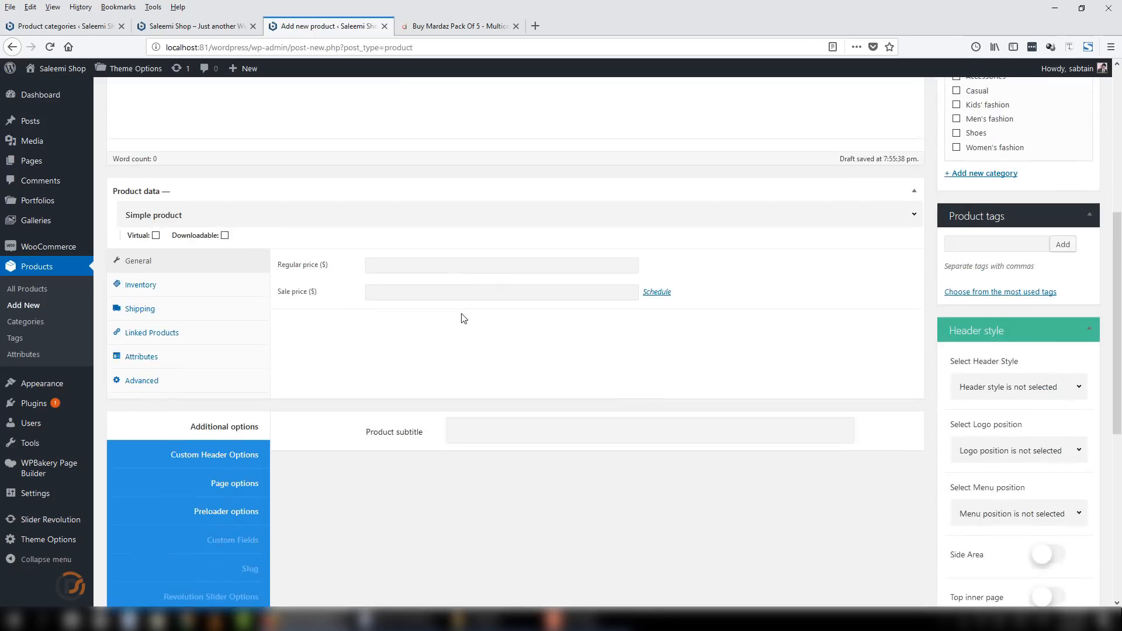
{"action": "scroll", "coordinate": [454, 312], "scroll_direction": "down", "scroll_amount": 6}
{"action": "left_click", "coordinate": [228, 412]}
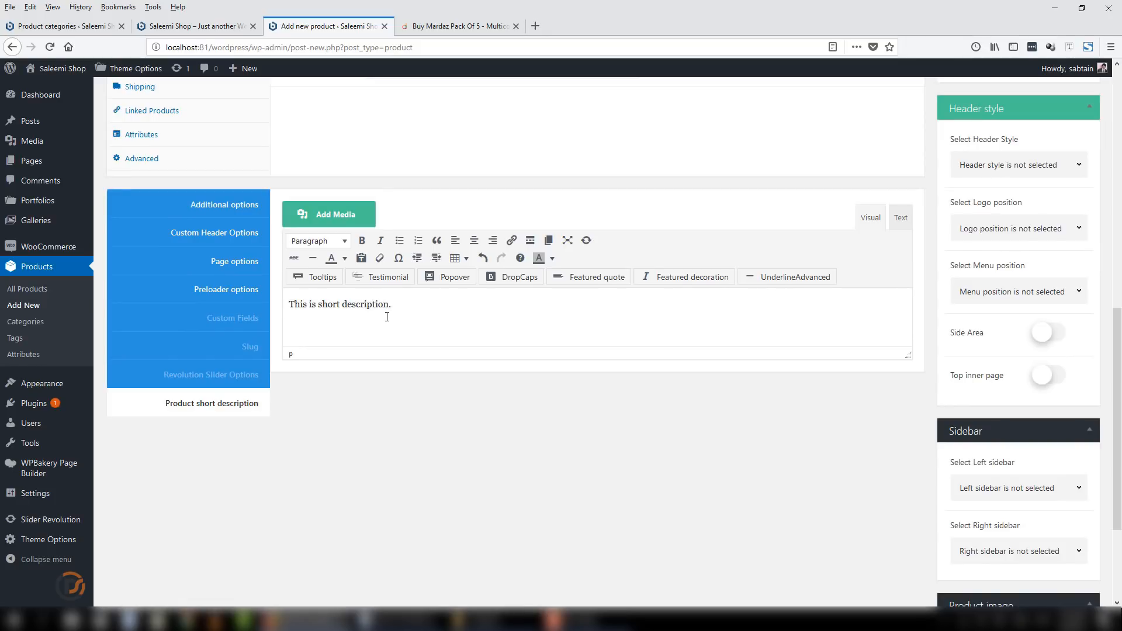
Enter "This is short description." three times in a single paragraph of the product's short description
{"action": "key", "text": "ctrl+a"}
{"action": "key", "text": "ctrl+v"}
{"action": "key", "text": "ctrl+v"}
{"action": "key", "text": "ctrl+v"}
{"action": "key", "text": "ctrl+z"}
{"action": "key", "text": "ctrl+z"}
{"action": "type", "text": "This is short description."}
{"action": "key", "text": "Delete"}
{"action": "type", "text": "This is short description."}
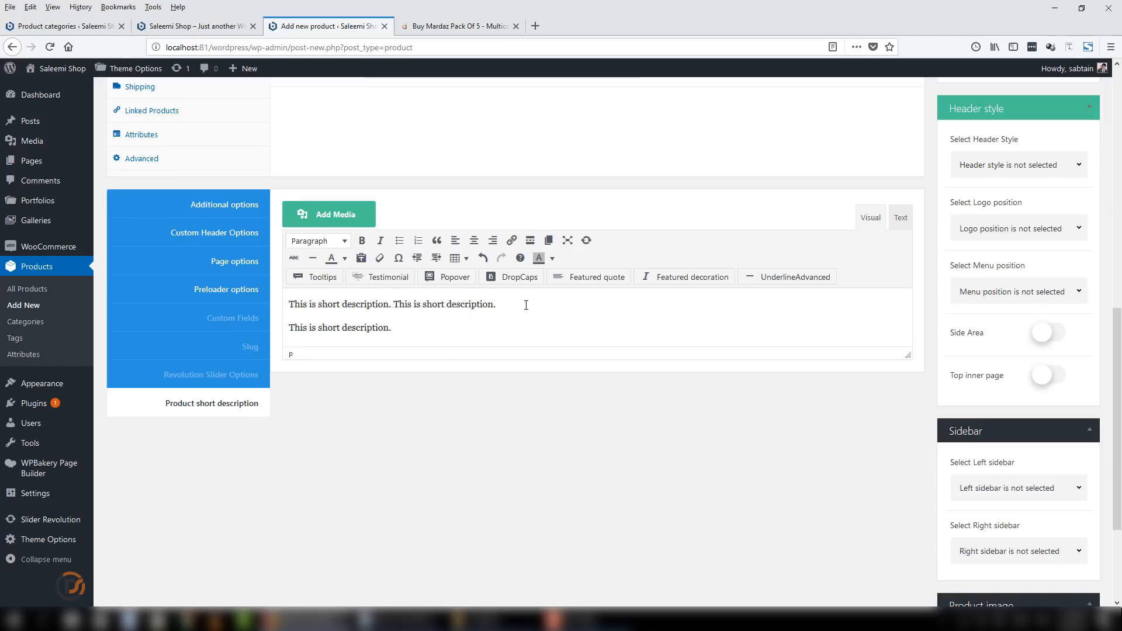
{"action": "key", "text": "Delete"}
Repeat the three short description sentences seven more times in plain-text mode, and enlarge the visual editor's height
{"action": "key", "text": "ctrl+a"}
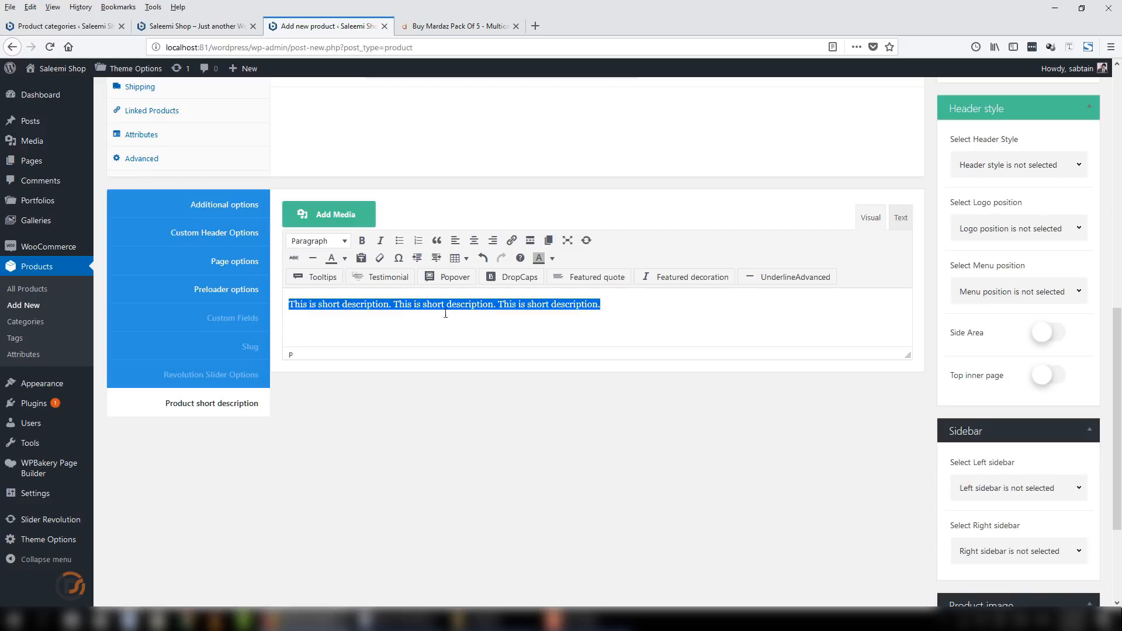
{"action": "left_click", "coordinate": [901, 218]}
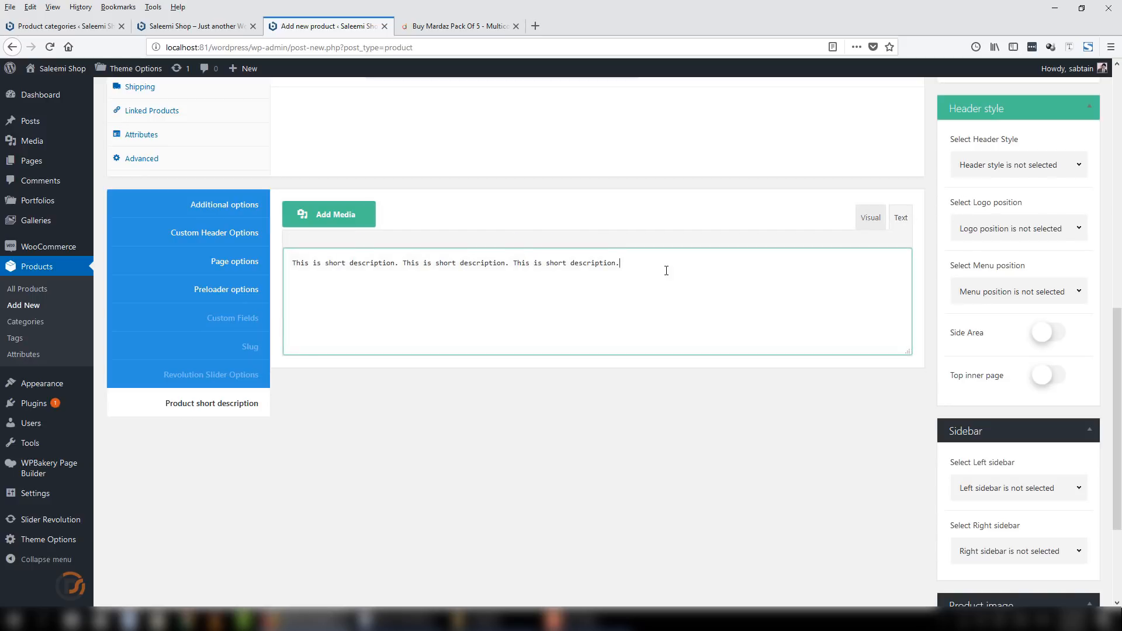
{"action": "key", "text": "ctrl+v"}
{"action": "key", "text": "ctrl+v"}
{"action": "key", "text": "ctrl+v"}
{"action": "key", "text": "ctrl+v"}
{"action": "key", "text": "ctrl+v"}
{"action": "key", "text": "ctrl+v"}
{"action": "key", "text": "ctrl+v"}
{"action": "left_click", "coordinate": [870, 218]}
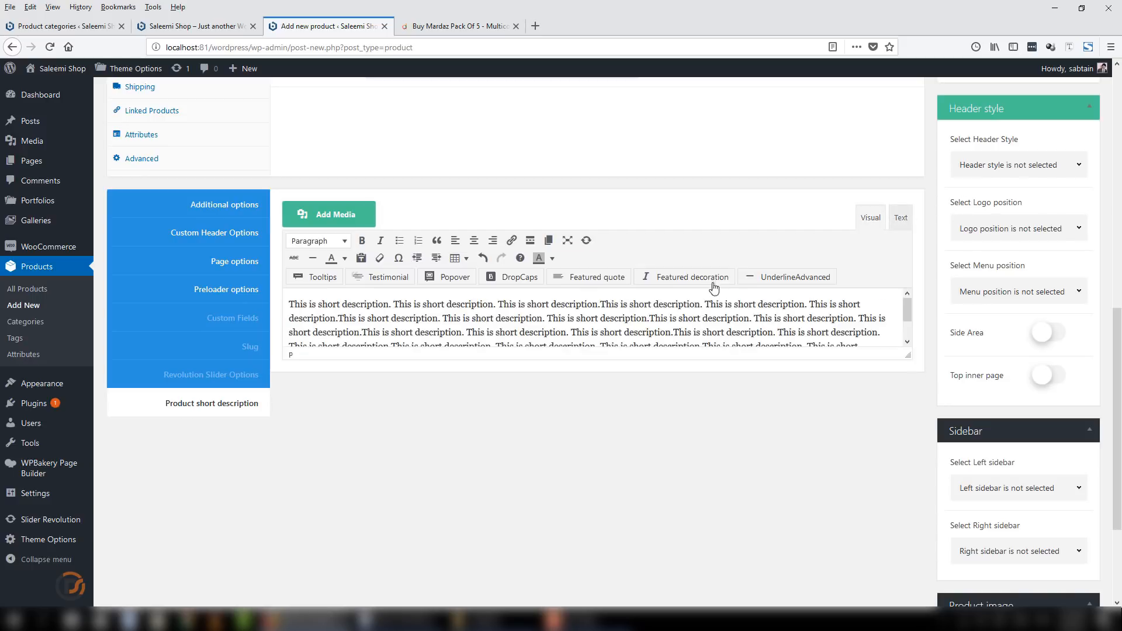
{"action": "left_click_drag", "start_coordinate": [907, 356], "coordinate": [907, 506]}
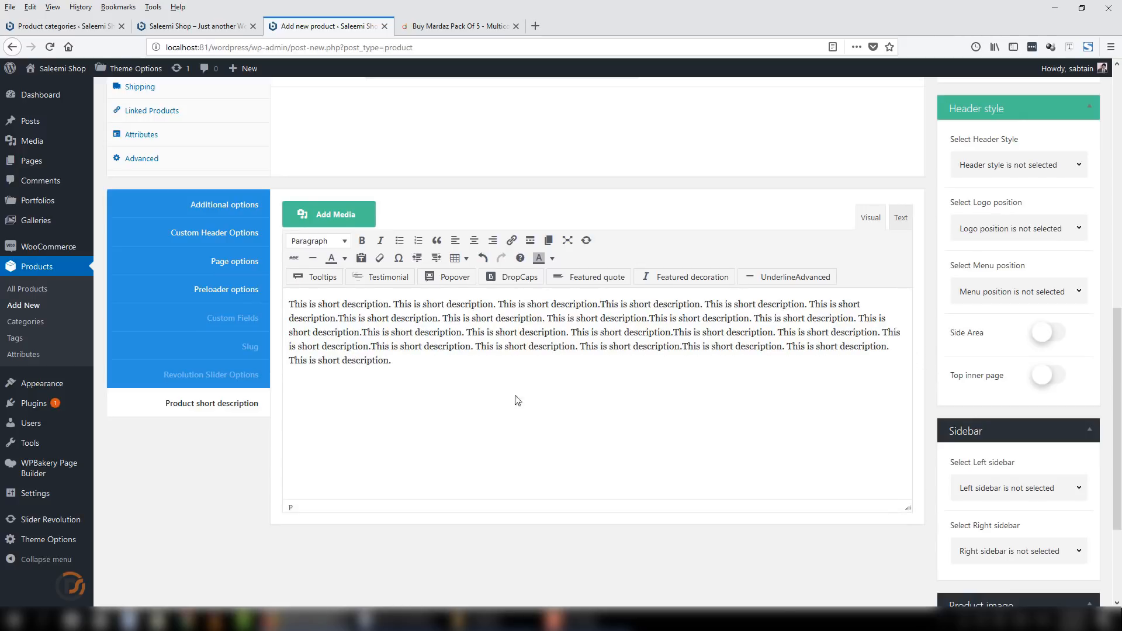
Italicize the entire product short description and reduce the height of its editor
{"action": "left_click_drag", "start_coordinate": [329, 361], "coordinate": [289, 303]}
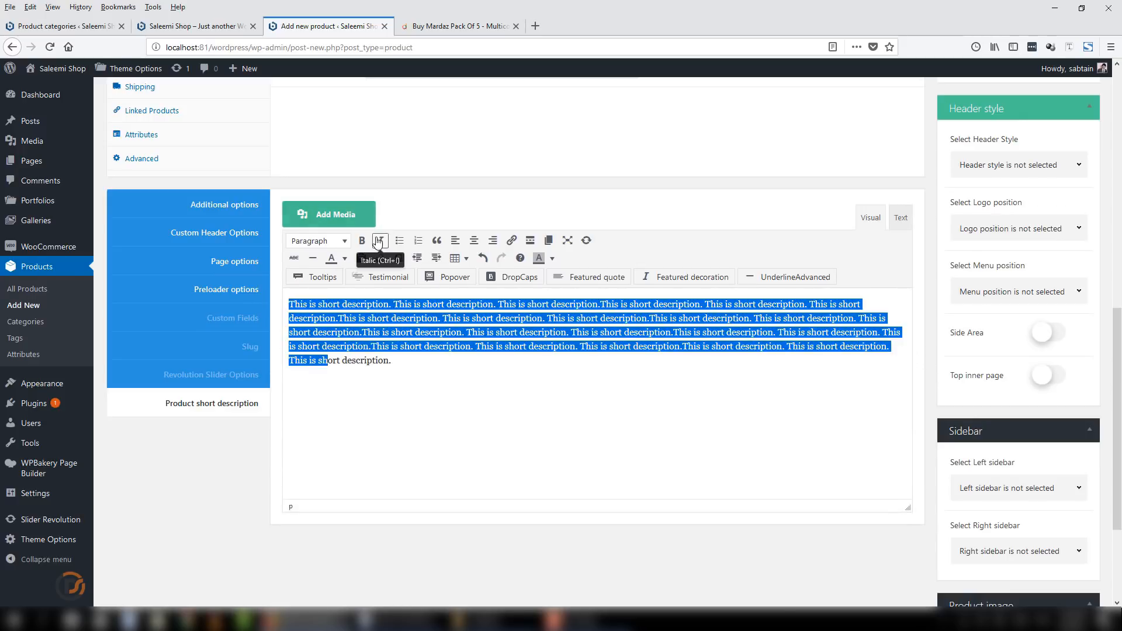
{"action": "key", "text": "ctrl+a"}
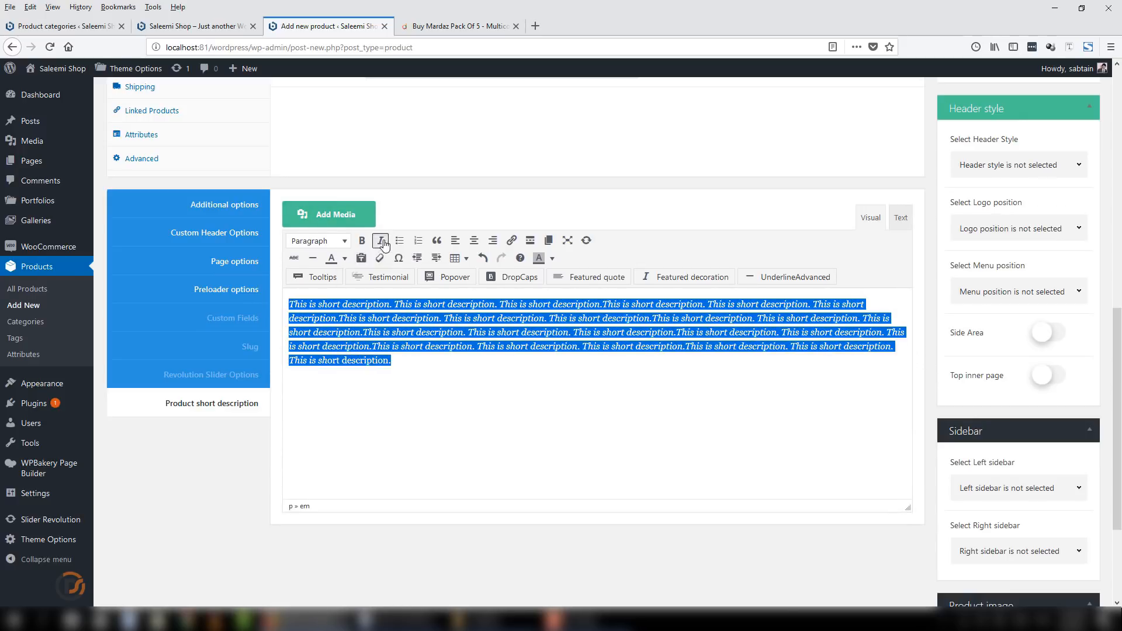
{"action": "left_click", "coordinate": [380, 241]}
{"action": "left_click", "coordinate": [699, 386]}
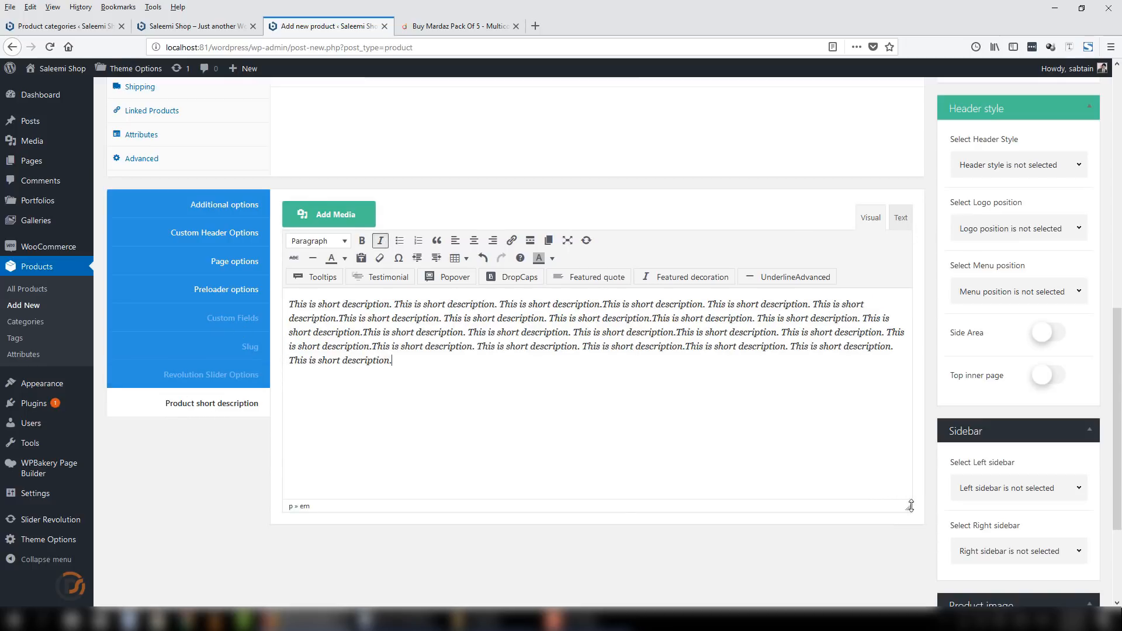
{"action": "left_click_drag", "start_coordinate": [910, 506], "coordinate": [909, 416]}
Copy the line "Pack Of 5 - Multicolor Cotton Basic T-Shirts For Men" from the Daraz description into the product's main description
{"action": "scroll", "coordinate": [789, 456], "scroll_direction": "up", "scroll_amount": 15}
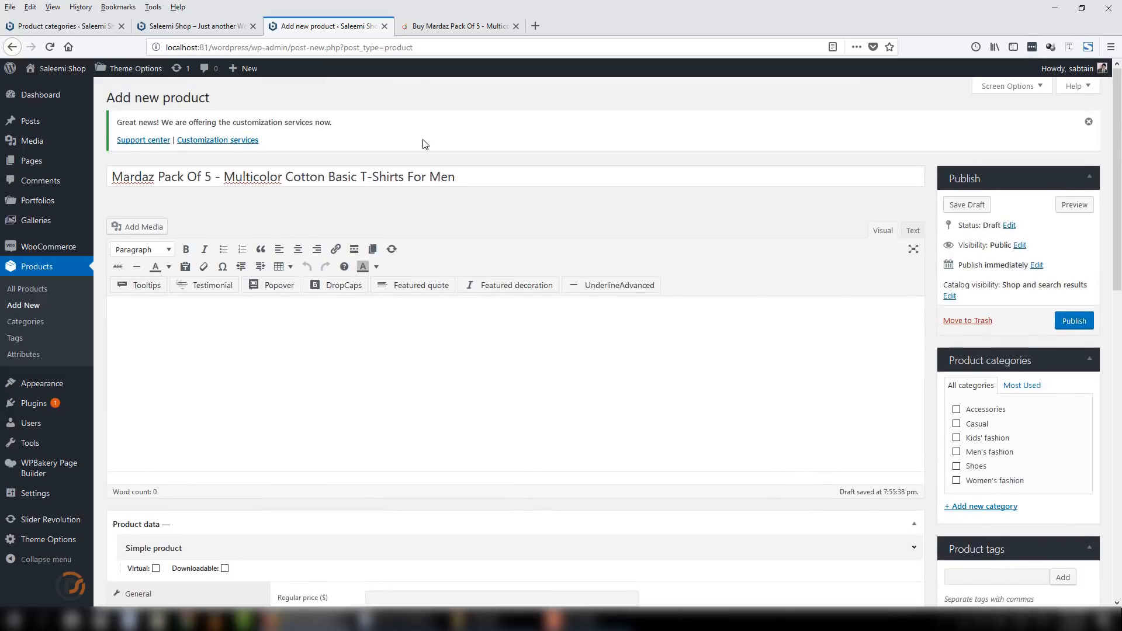
{"action": "left_click", "coordinate": [459, 26]}
{"action": "scroll", "coordinate": [520, 246], "scroll_direction": "down", "scroll_amount": 10}
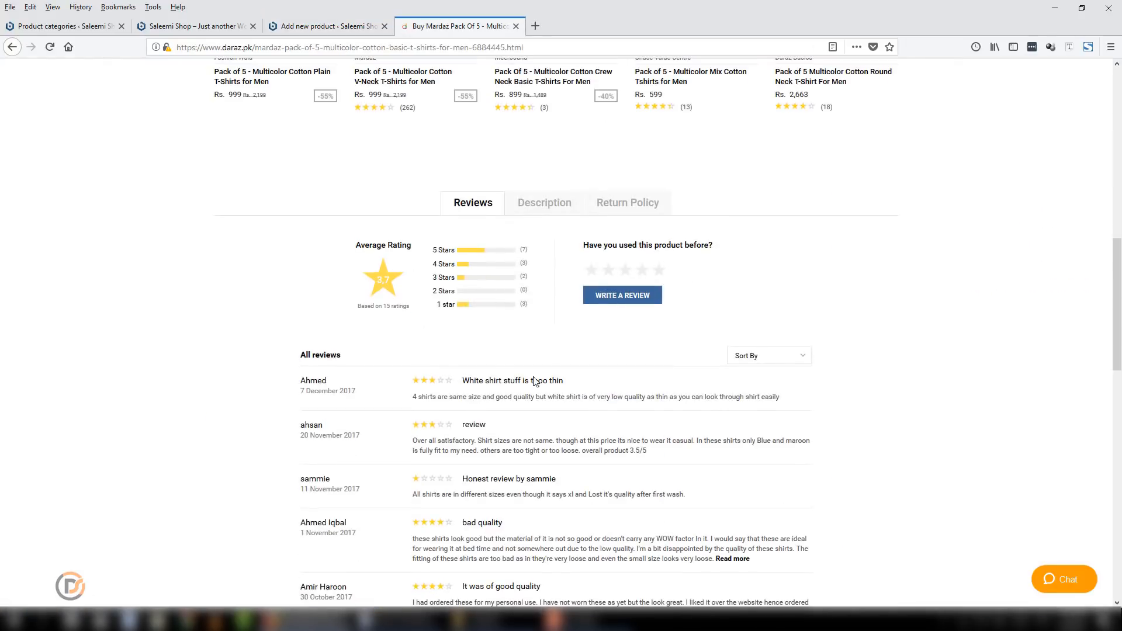
{"action": "left_click", "coordinate": [544, 204]}
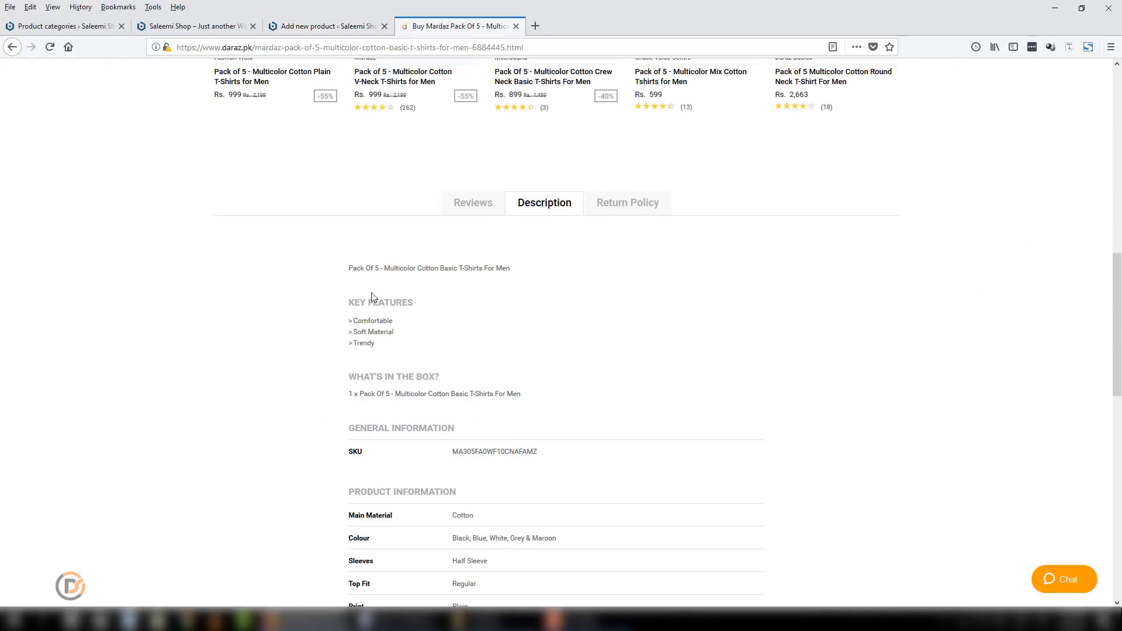
{"action": "left_click_drag", "start_coordinate": [350, 273], "coordinate": [508, 263]}
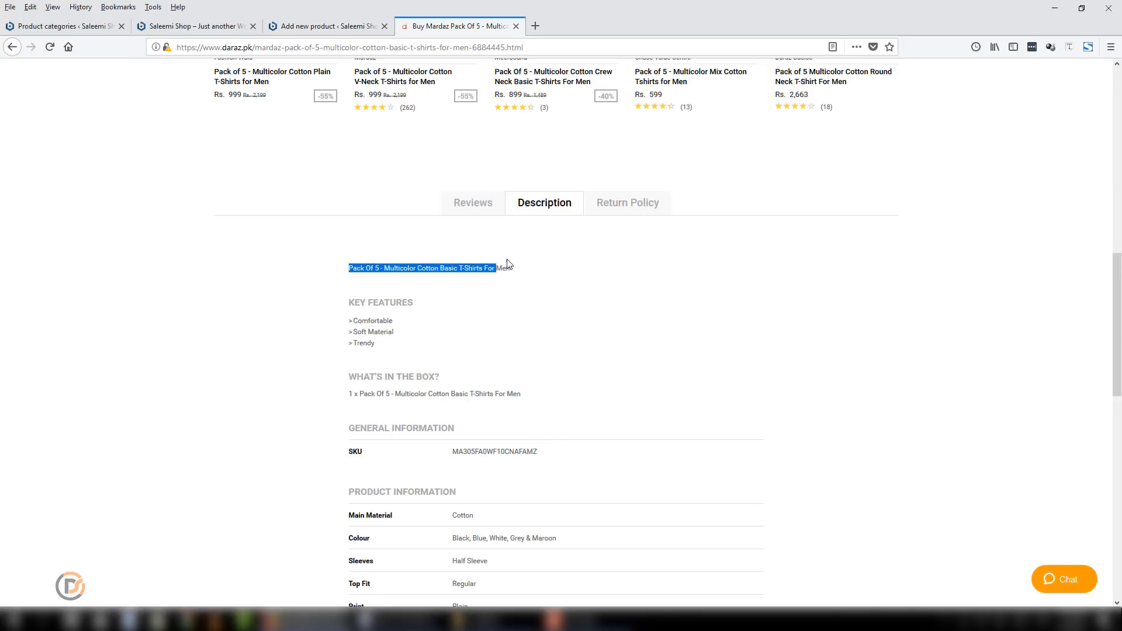
{"action": "left_click", "coordinate": [325, 25]}
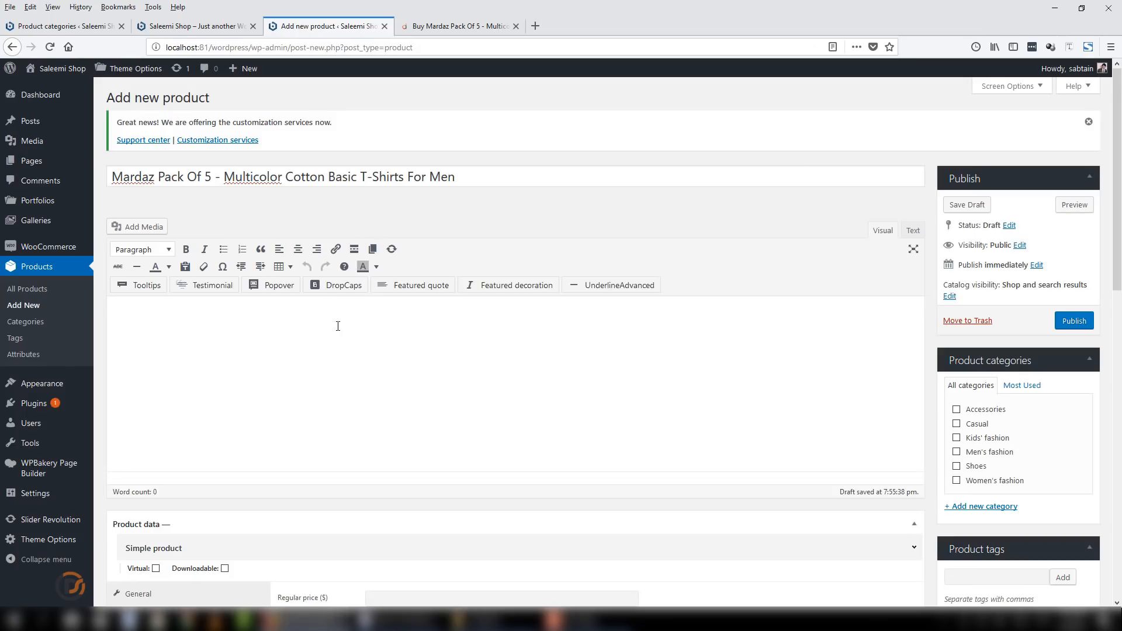
{"action": "left_click", "coordinate": [330, 336]}
{"action": "type", "text": "Pack Of 5 - Multicolor Cotton Basic T-Shirts For Men"}
Fill the main description with many repeats of the copied line in plain-text mode, and italicize all of it in the visual editor
{"action": "left_click", "coordinate": [910, 232]}
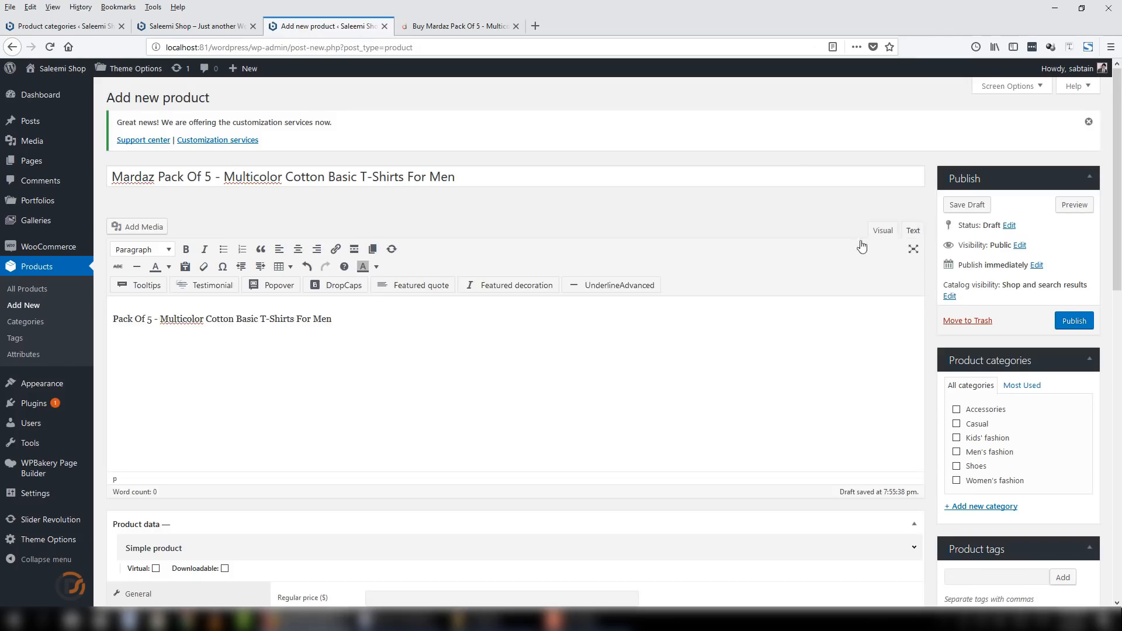
{"action": "key", "text": "ctrl+v"}
{"action": "key", "text": "ctrl+v"}
{"action": "key", "text": "ctrl+v"}
{"action": "key", "text": "ctrl+v"}
{"action": "key", "text": "ctrl+v"}
{"action": "key", "text": "ctrl+v"}
{"action": "key", "text": "ctrl+v"}
{"action": "key", "text": "ctrl+v"}
{"action": "key", "text": "ctrl+v"}
{"action": "key", "text": "ctrl+v"}
{"action": "key", "text": "ctrl+v"}
{"action": "key", "text": "ctrl+v"}
{"action": "key", "text": "ctrl+v"}
{"action": "key", "text": "ctrl+v"}
{"action": "key", "text": "ctrl+v"}
{"action": "key", "text": "ctrl+v"}
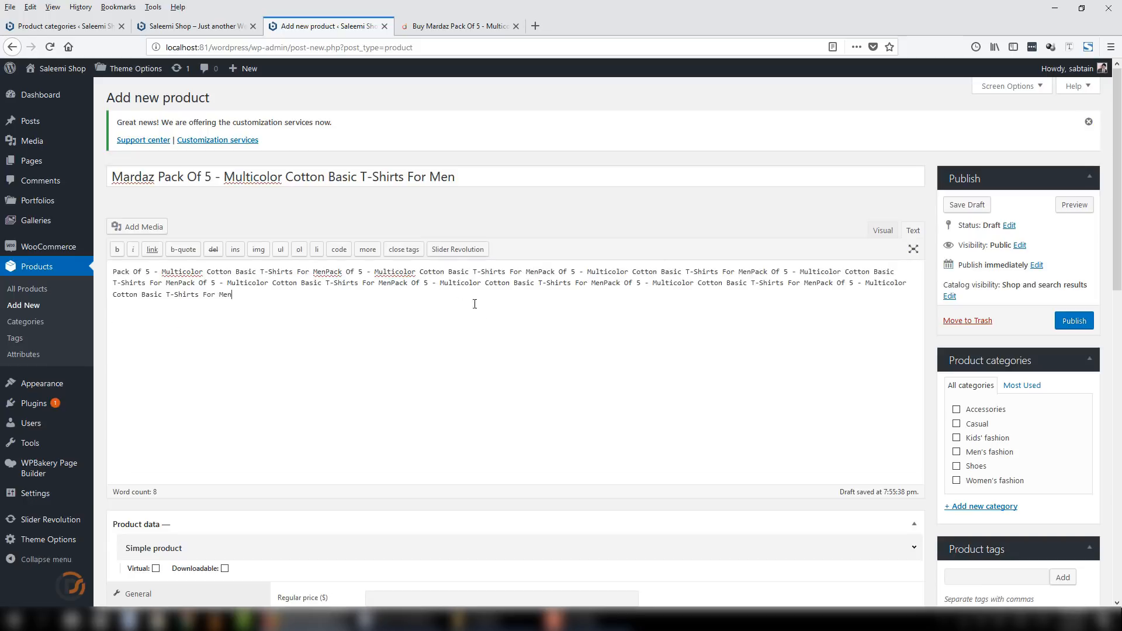
{"action": "key", "text": "ctrl+v"}
{"action": "key", "text": "ctrl+v"}
{"action": "key", "text": "ctrl+v"}
{"action": "key", "text": "ctrl+v"}
{"action": "key", "text": "ctrl+v"}
{"action": "key", "text": "ctrl+v"}
{"action": "key", "text": "ctrl+v"}
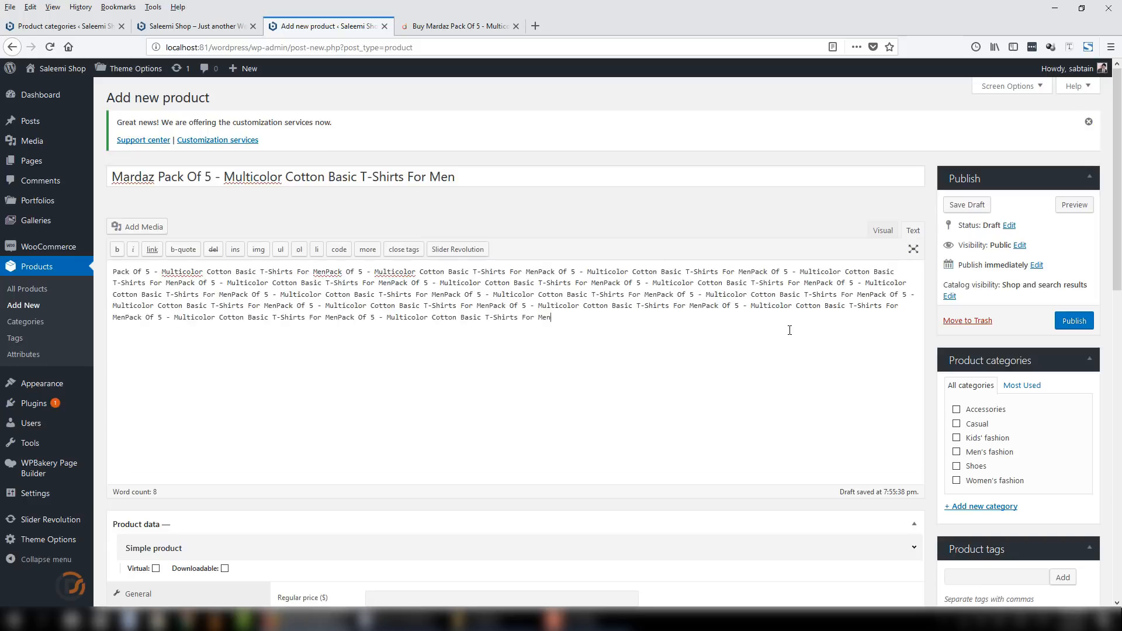
{"action": "left_click", "coordinate": [878, 229]}
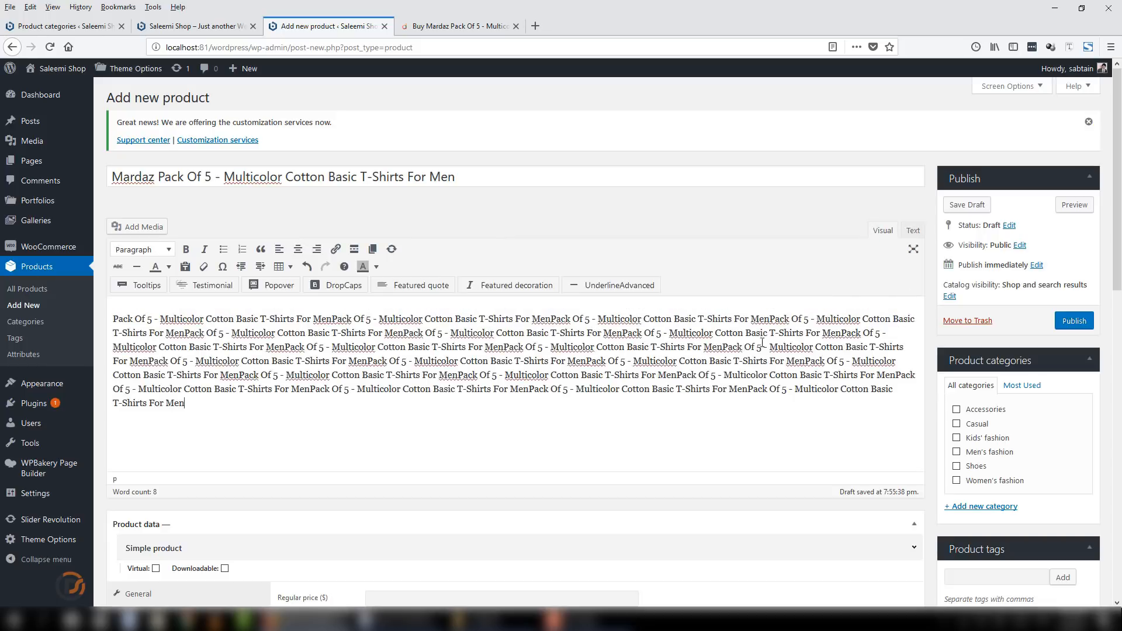
{"action": "key", "text": "ctrl+a"}
{"action": "left_click", "coordinate": [205, 250]}
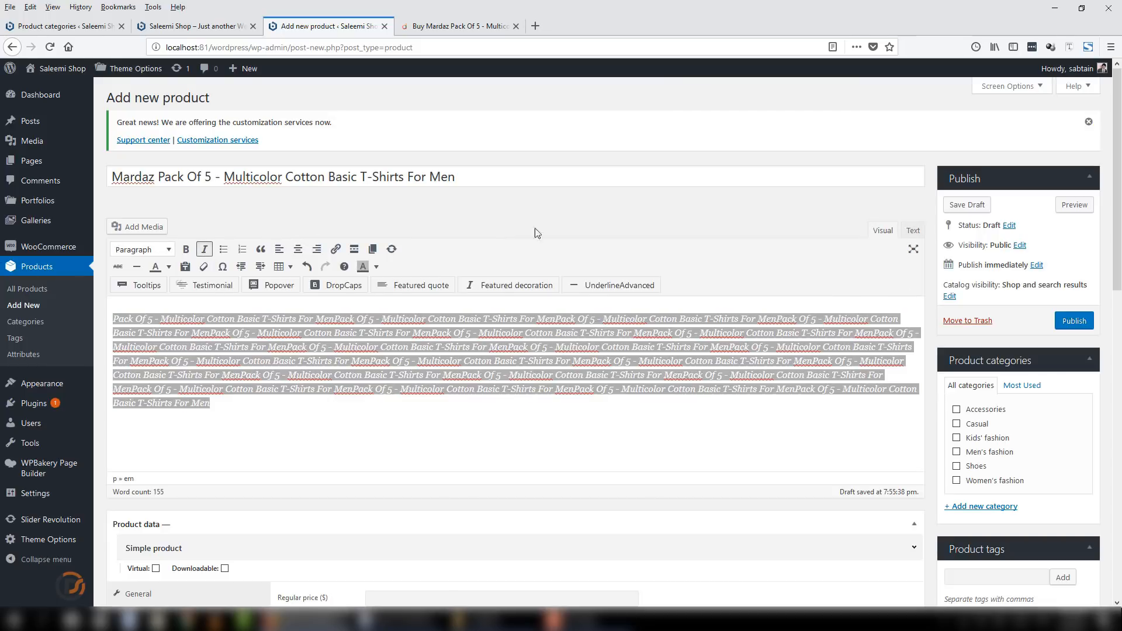
Assign the product to the Men's fashion category and add the product tag "t-shirts"
{"action": "scroll", "coordinate": [791, 229], "scroll_direction": "down", "scroll_amount": 4}
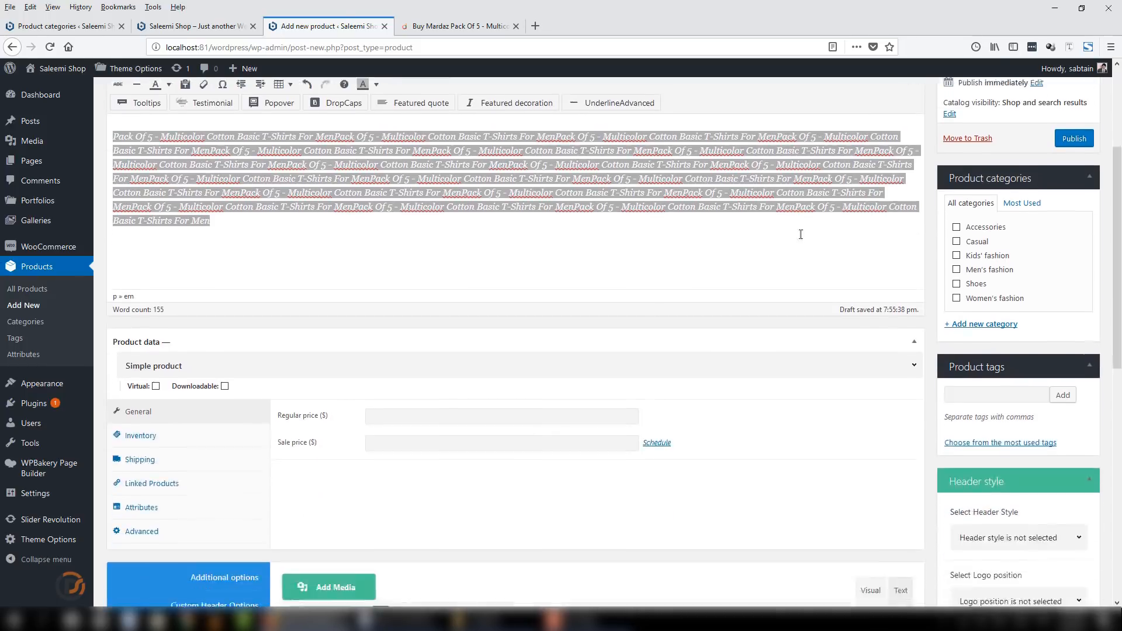
{"action": "scroll", "coordinate": [1105, 216], "scroll_direction": "up", "scroll_amount": 3}
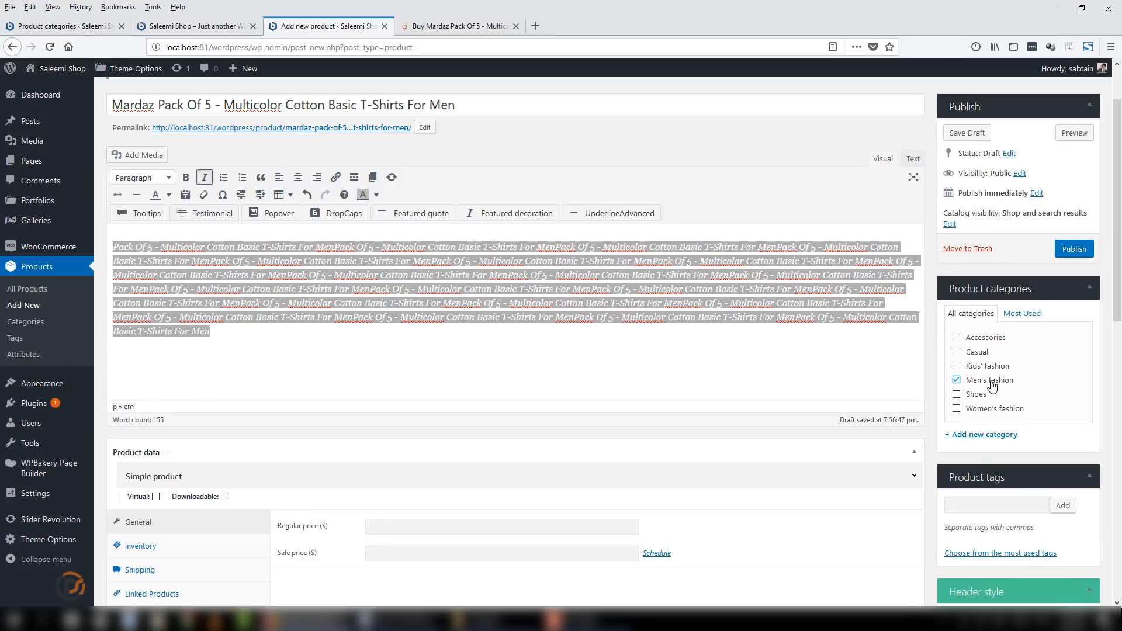
{"action": "scroll", "coordinate": [1120, 325], "scroll_direction": "down", "scroll_amount": 3}
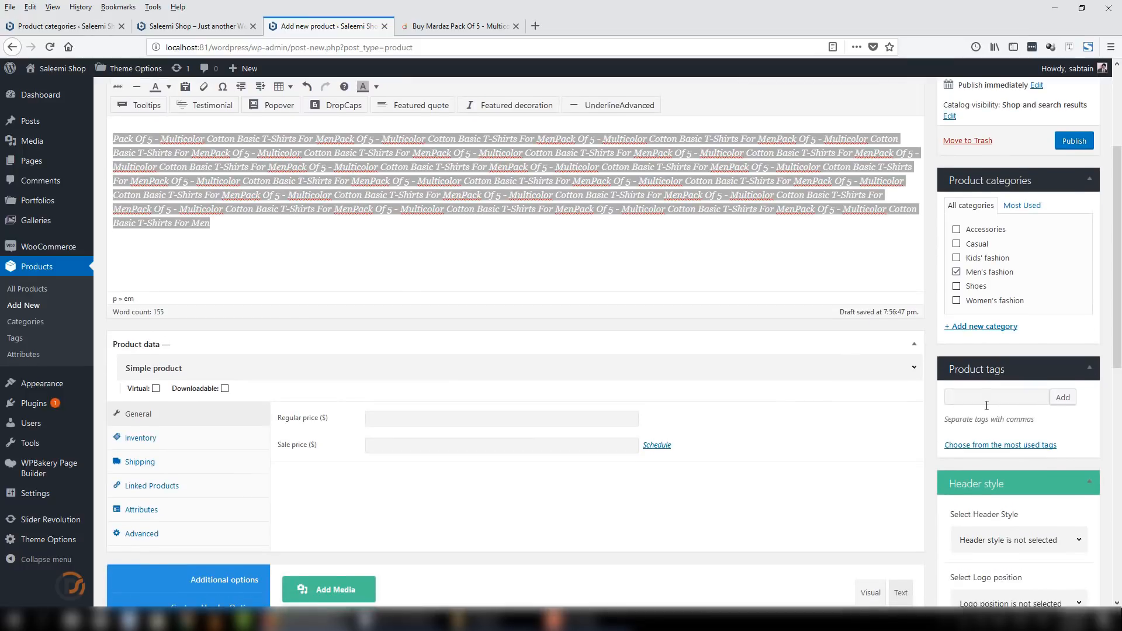
{"action": "left_click", "coordinate": [986, 403]}
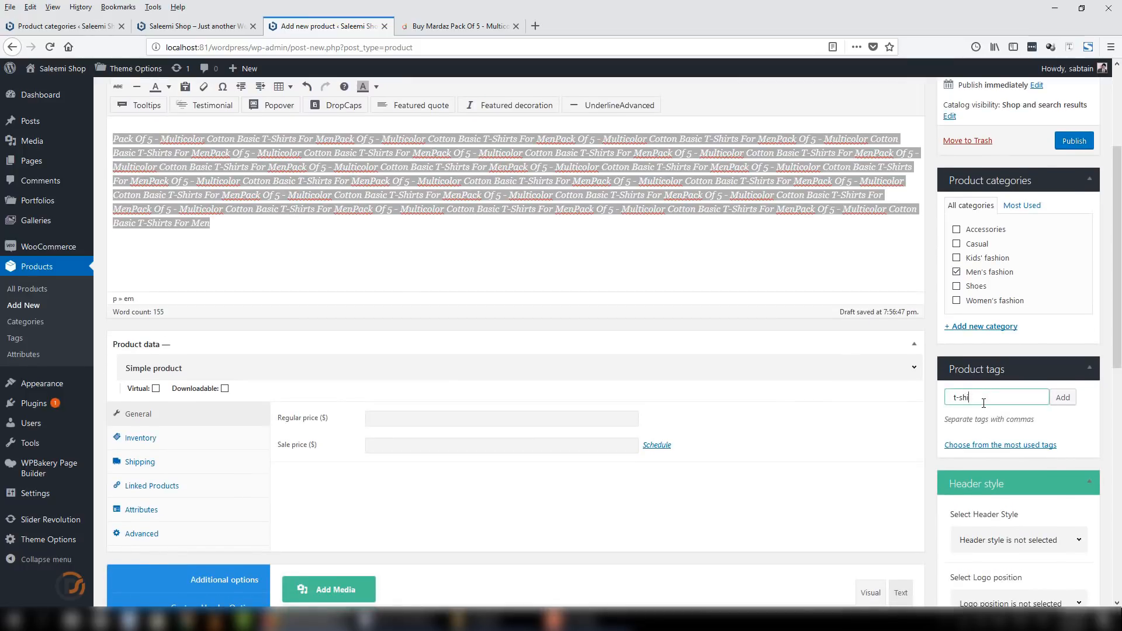
{"action": "type", "text": "t-shirts,"}
{"action": "left_click", "coordinate": [1062, 399]}
Collapse the Header style and Sidebar option boxes of the new product
{"action": "scroll", "coordinate": [1072, 411], "scroll_direction": "down", "scroll_amount": 3}
{"action": "left_click", "coordinate": [1091, 390]}
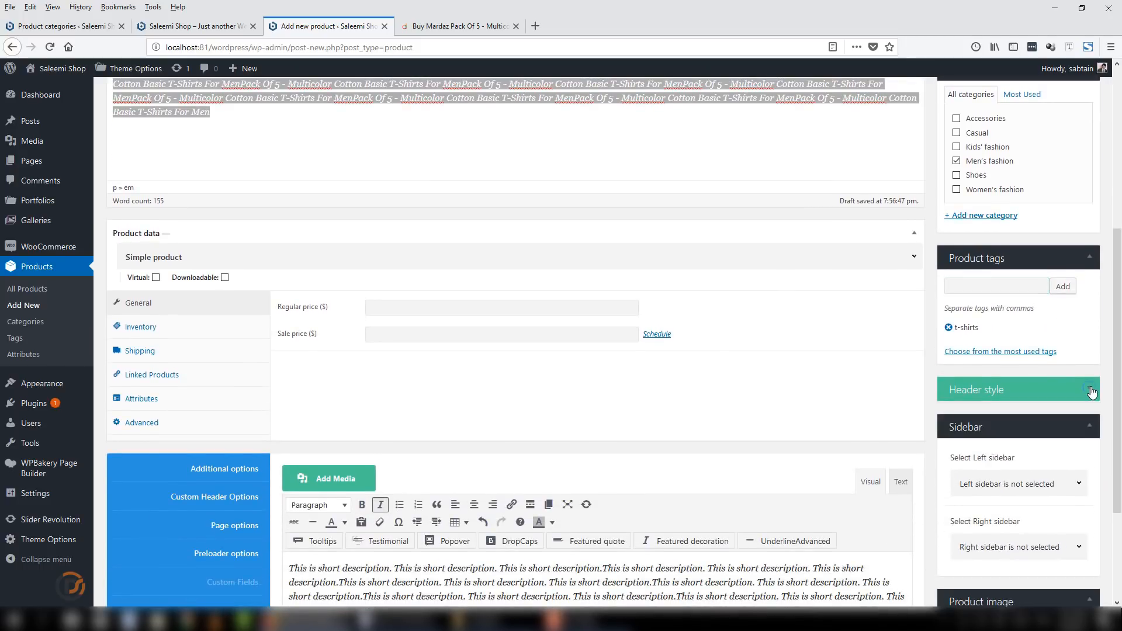
{"action": "scroll", "coordinate": [1091, 390], "scroll_direction": "down", "scroll_amount": 3}
{"action": "left_click", "coordinate": [1086, 280]}
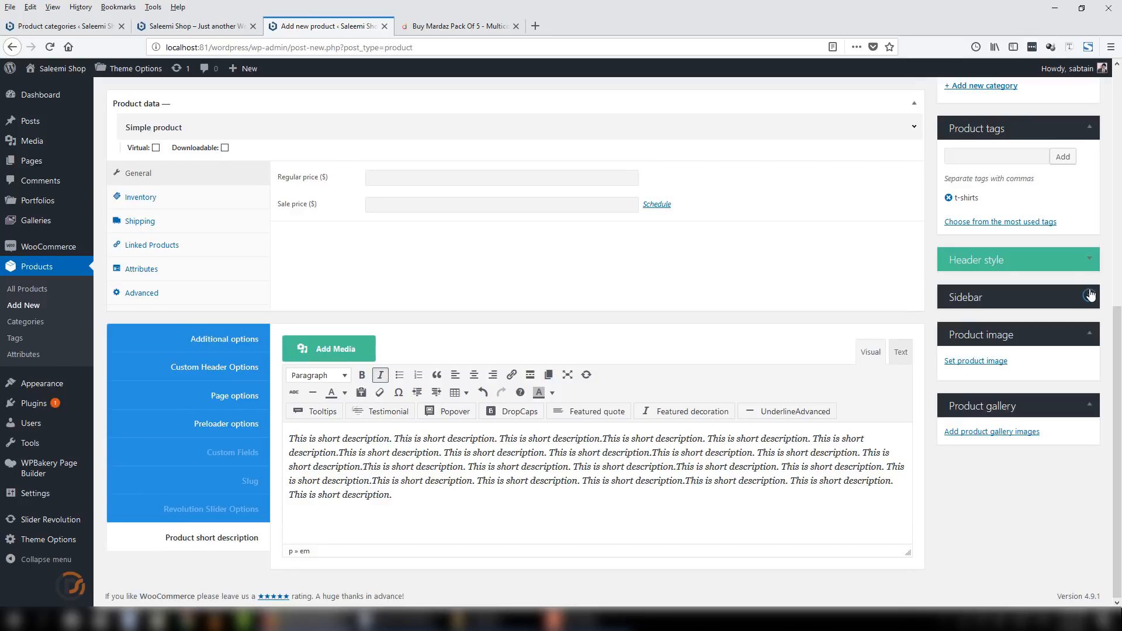
{"action": "left_click", "coordinate": [1089, 295]}
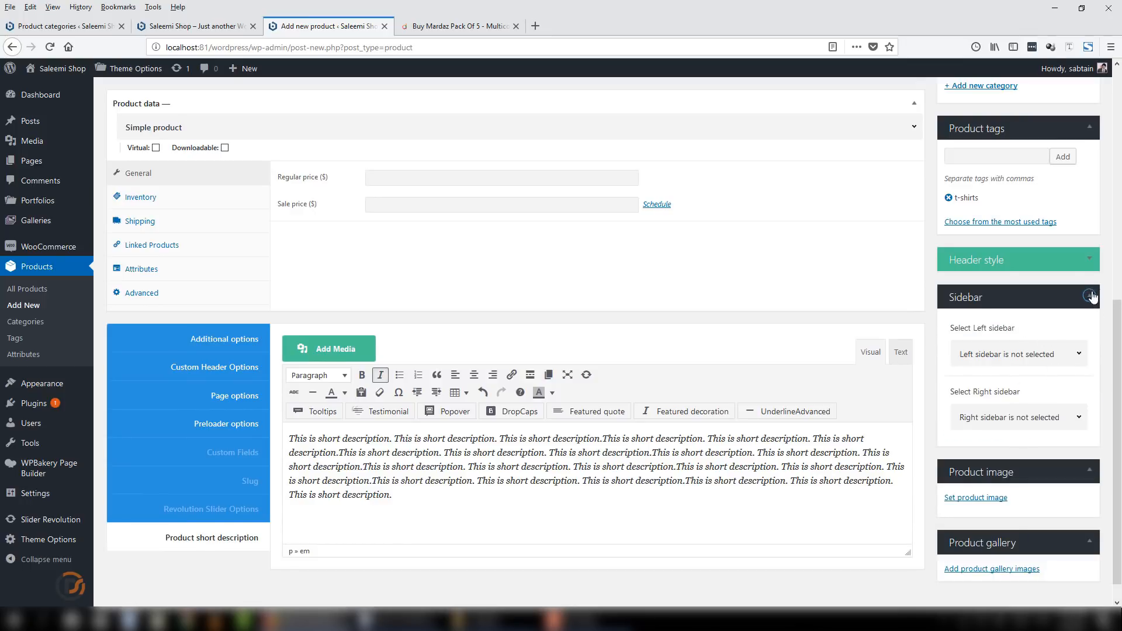
{"action": "left_click", "coordinate": [1089, 296]}
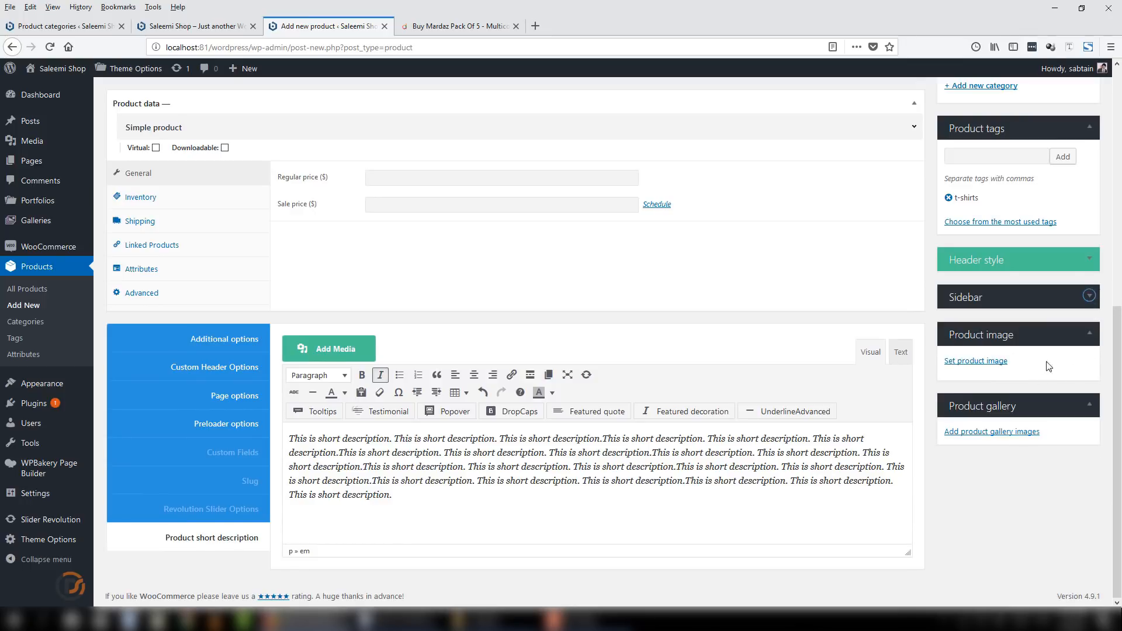
Save the enlarged 5-pack T-shirt photo from the Daraz product page to the Desktop as "1"
{"action": "left_click", "coordinate": [428, 26]}
{"action": "scroll", "coordinate": [726, 369], "scroll_direction": "up", "scroll_amount": 10}
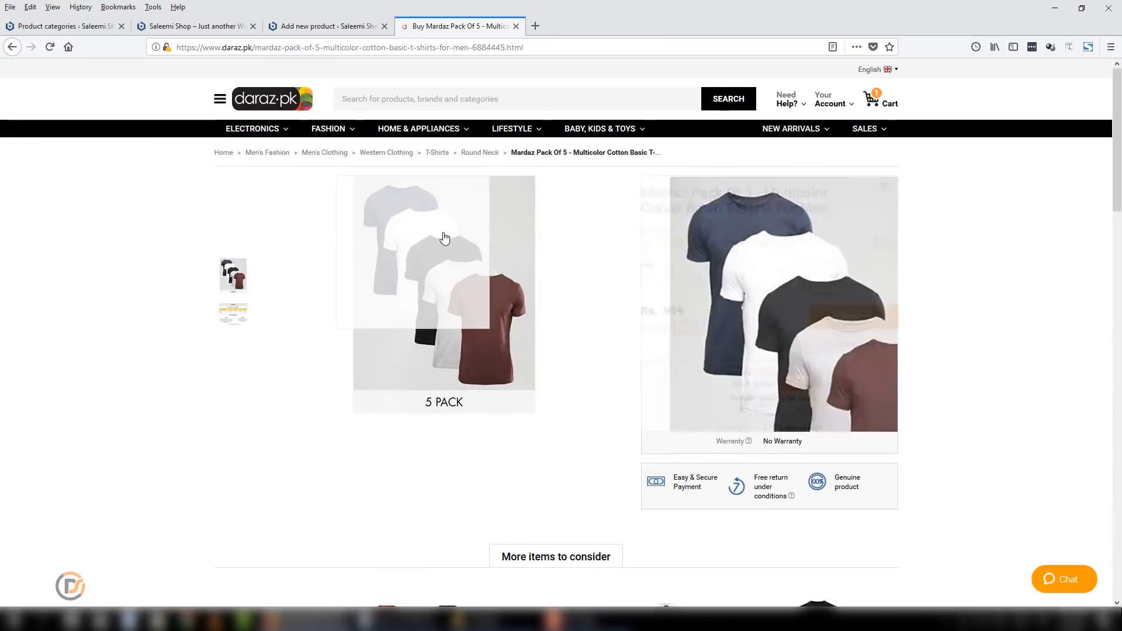
{"action": "right_click", "coordinate": [450, 237]}
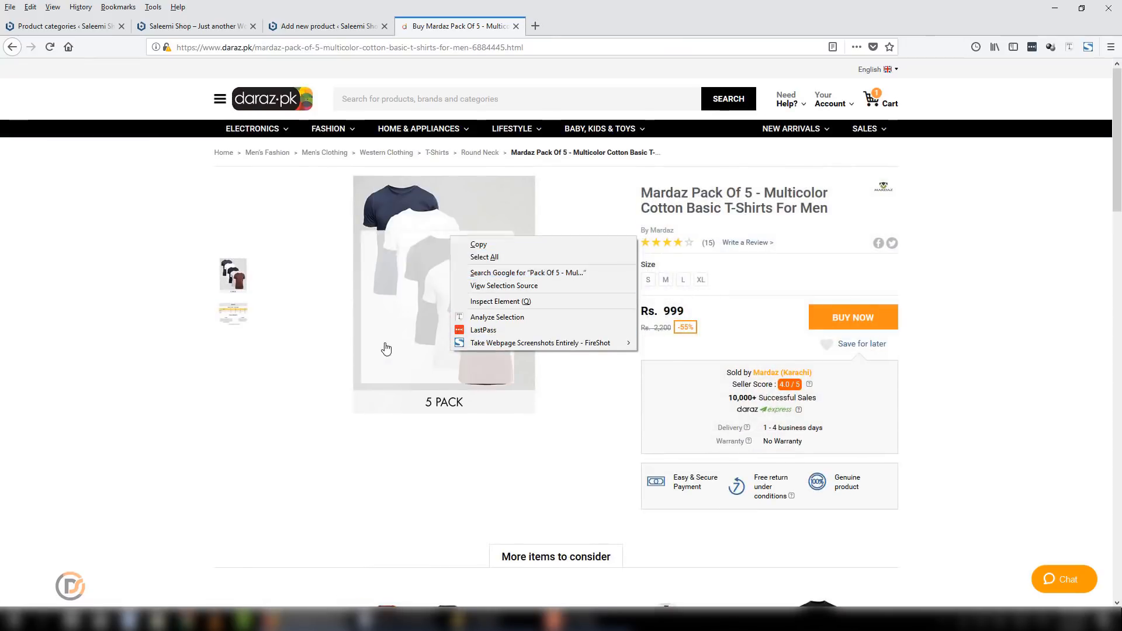
{"action": "left_click", "coordinate": [403, 338]}
{"action": "right_click", "coordinate": [509, 254]}
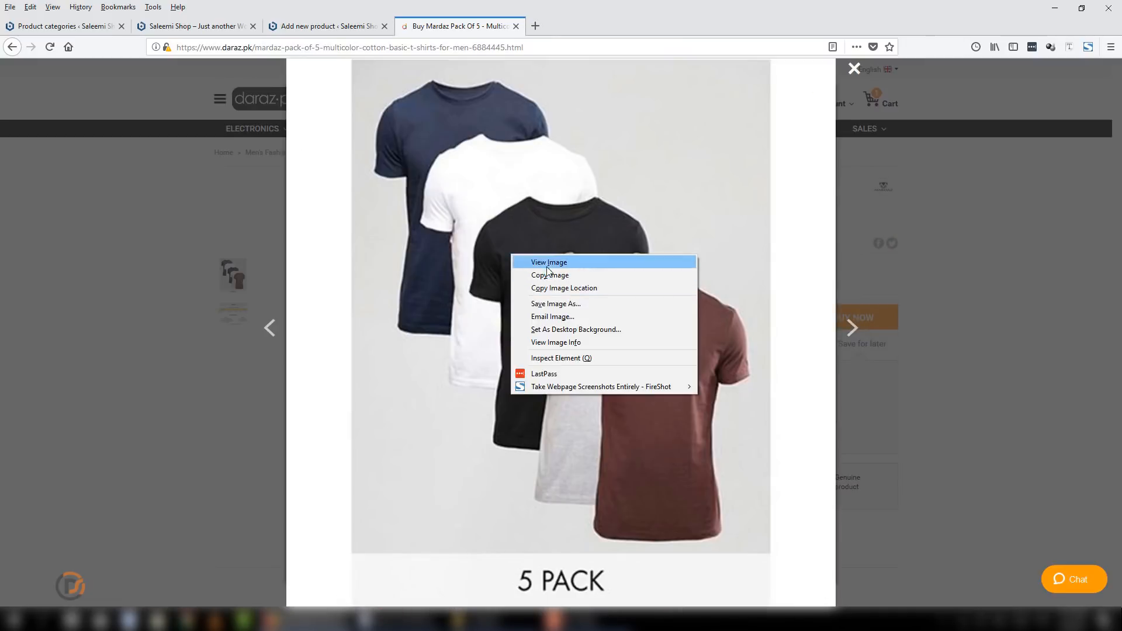
{"action": "left_click", "coordinate": [549, 304]}
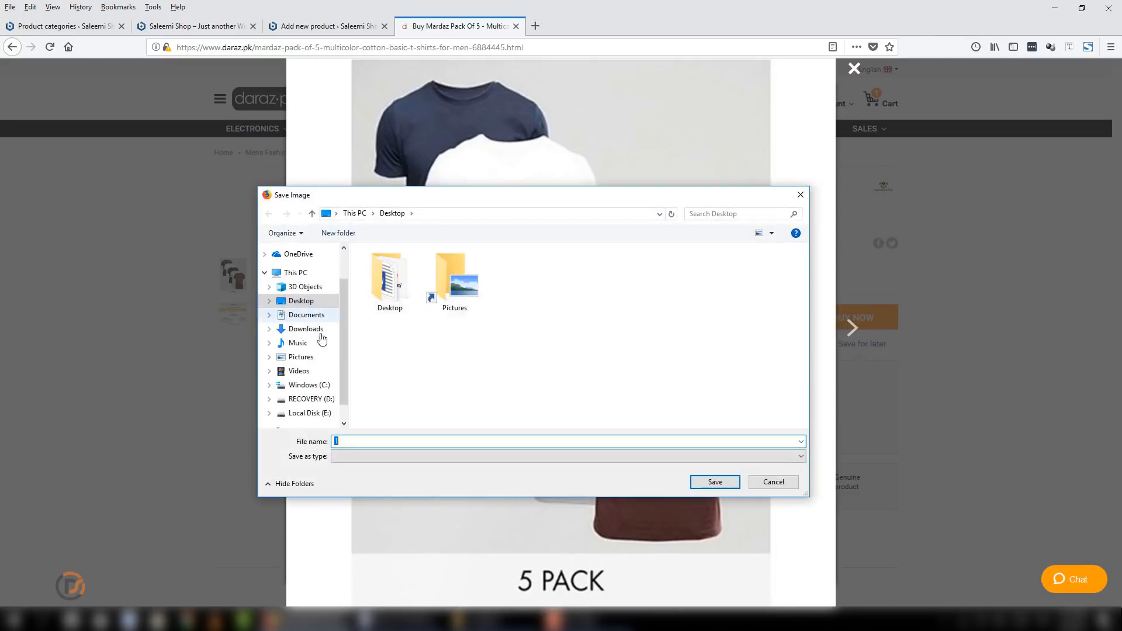
{"action": "left_click", "coordinate": [714, 488]}
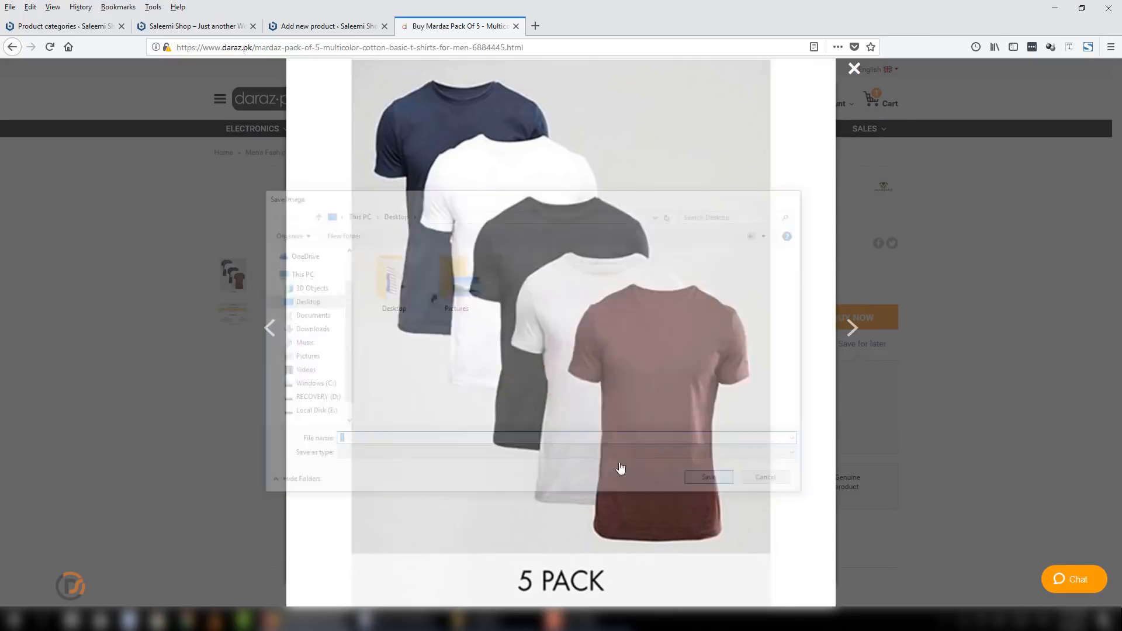
{"action": "left_click", "coordinate": [269, 93]}
Upload the image "1" from the Desktop and set it as the new product's main image
{"action": "left_click", "coordinate": [315, 26]}
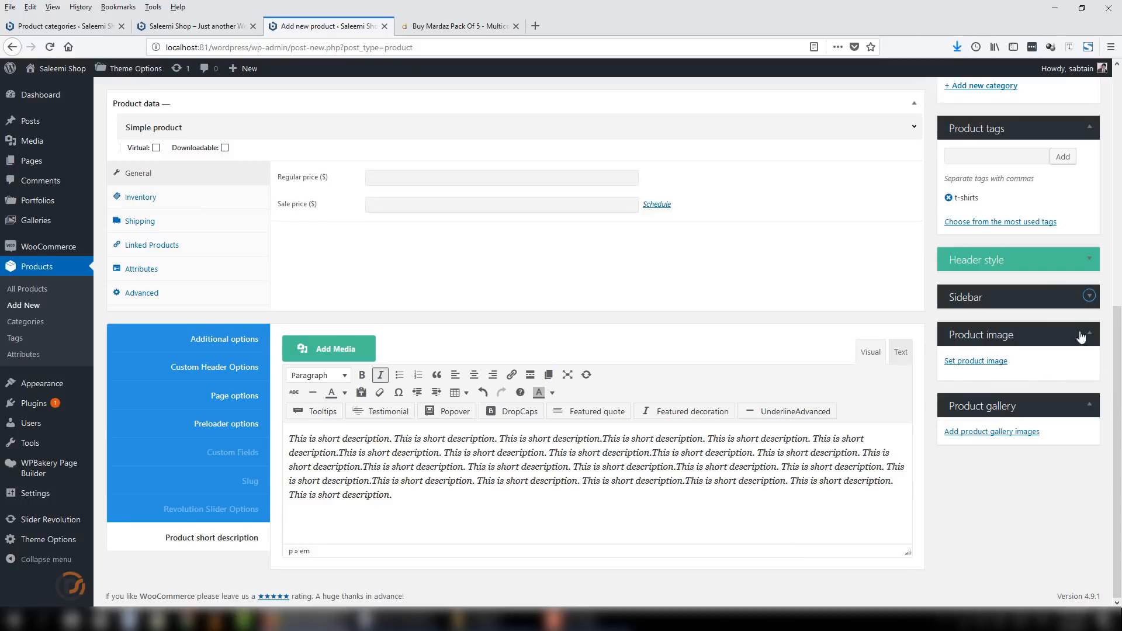
{"action": "left_click", "coordinate": [999, 362]}
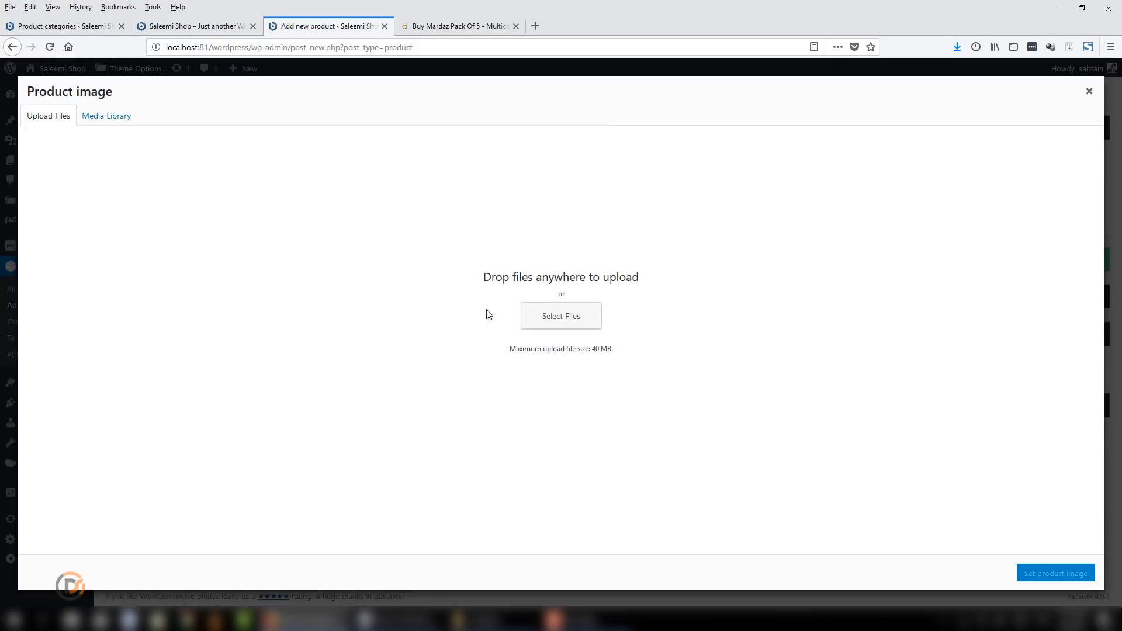
{"action": "left_click", "coordinate": [553, 321]}
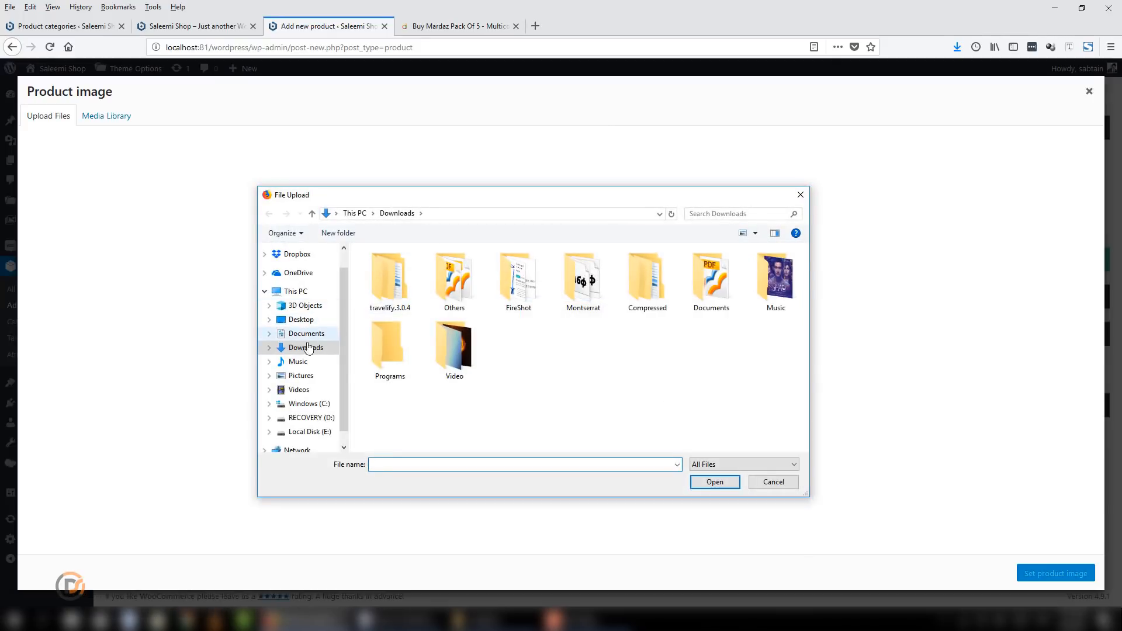
{"action": "left_click", "coordinate": [300, 319]}
{"action": "left_click", "coordinate": [465, 301]}
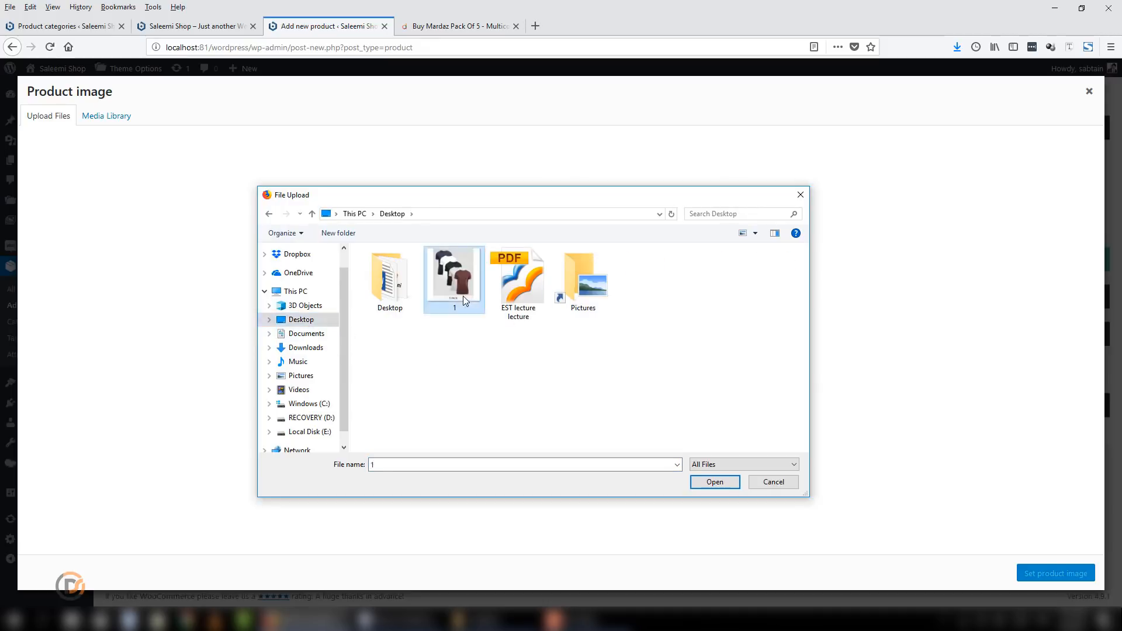
{"action": "double_click", "coordinate": [465, 301]}
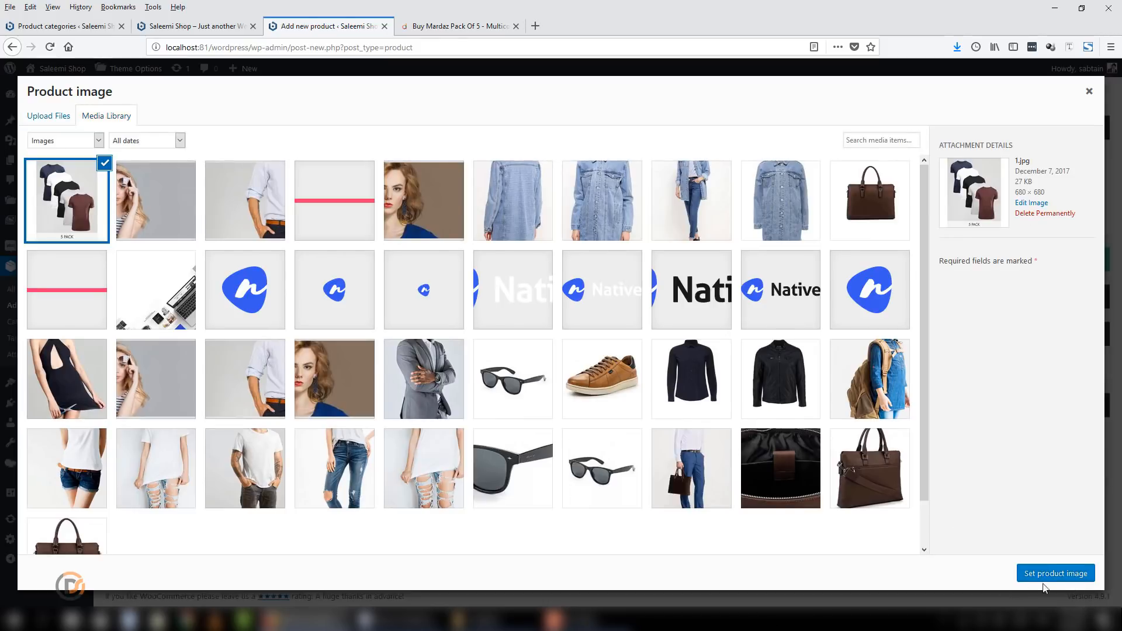
{"action": "left_click", "coordinate": [1052, 574]}
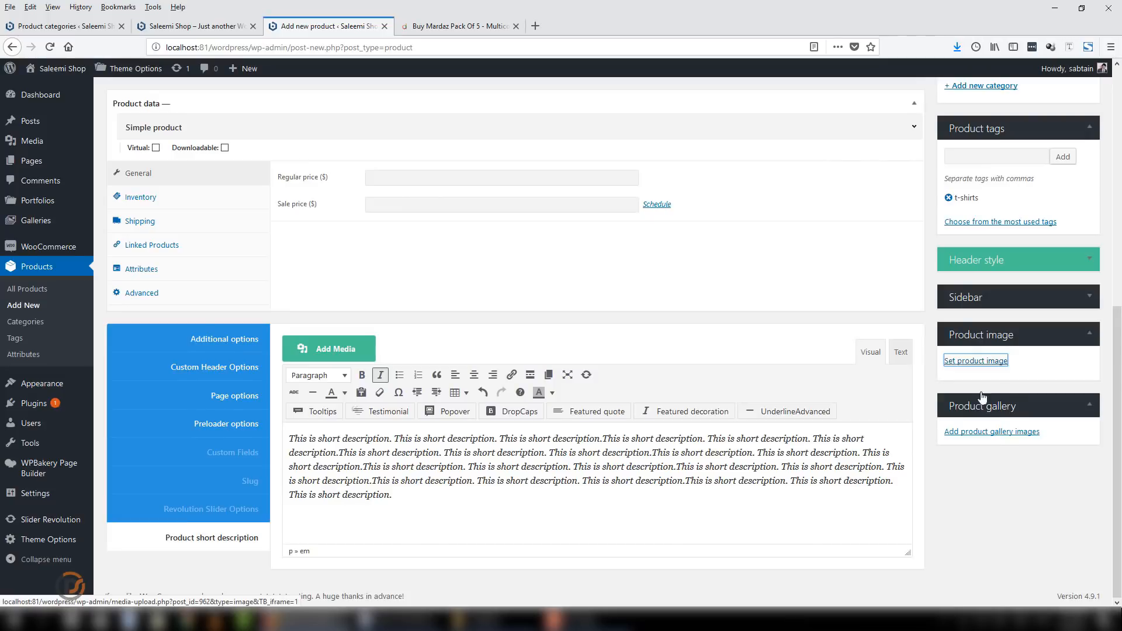
View the enlarged size guide picture on the Daraz T-shirt page, then return to the new product form
{"action": "scroll", "coordinate": [993, 526], "scroll_direction": "down", "scroll_amount": 2}
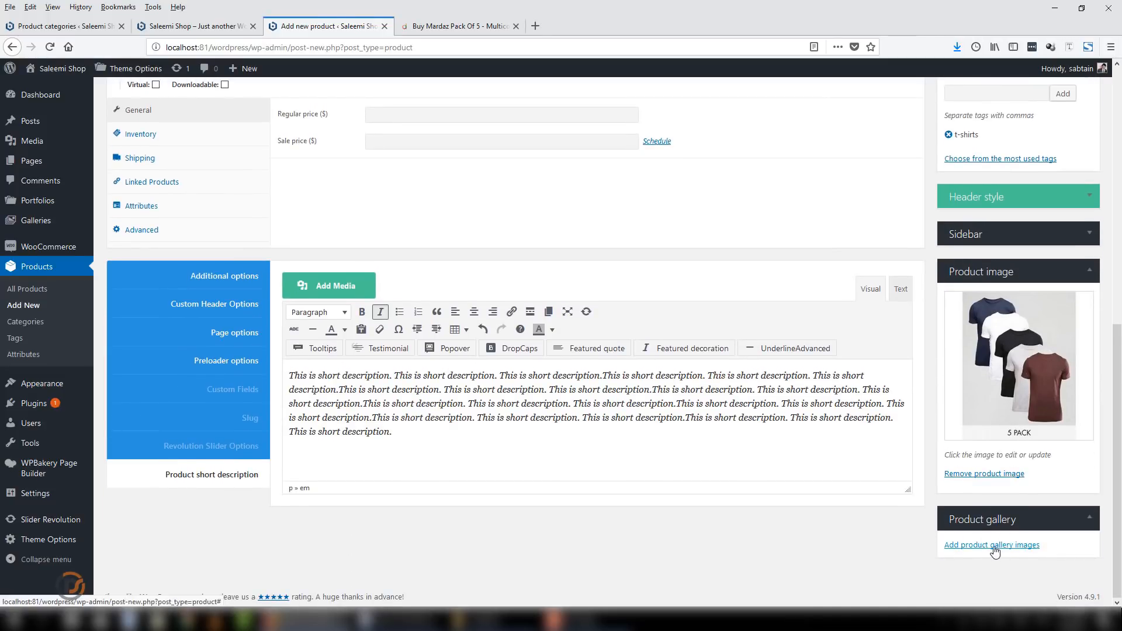
{"action": "left_click", "coordinate": [463, 25]}
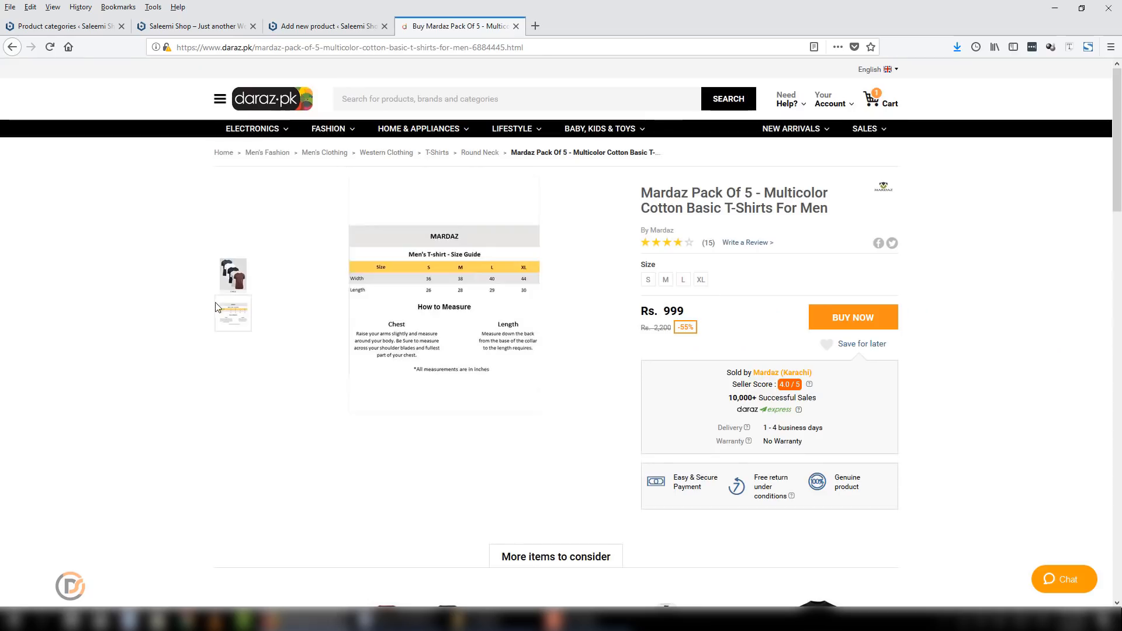
{"action": "left_click", "coordinate": [389, 242]}
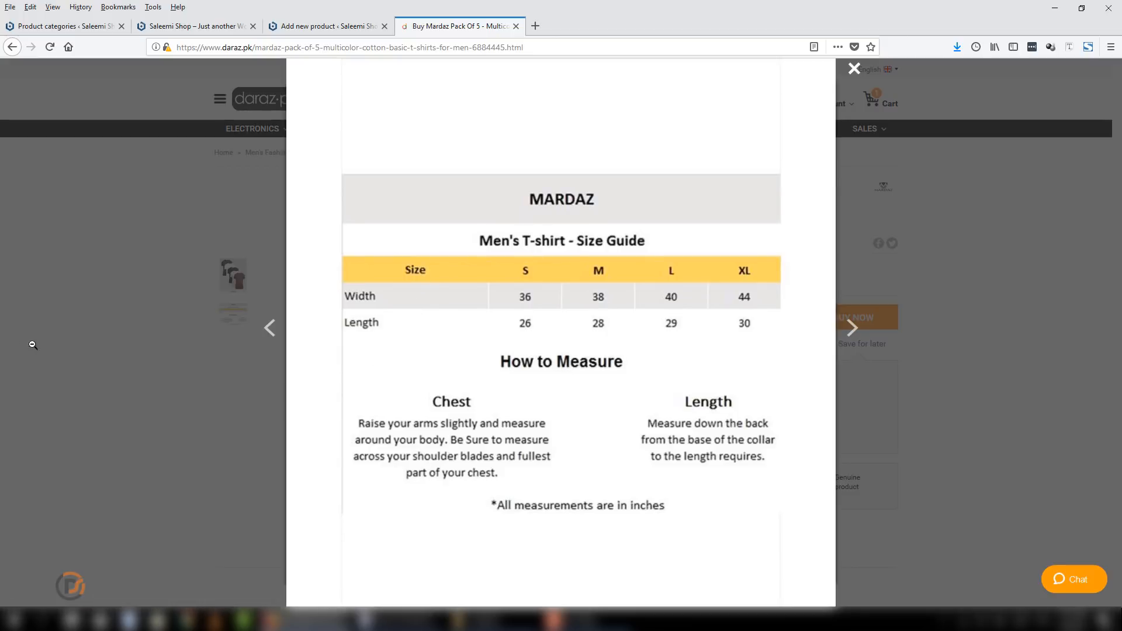
{"action": "left_click", "coordinate": [239, 225]}
{"action": "left_click", "coordinate": [324, 25]}
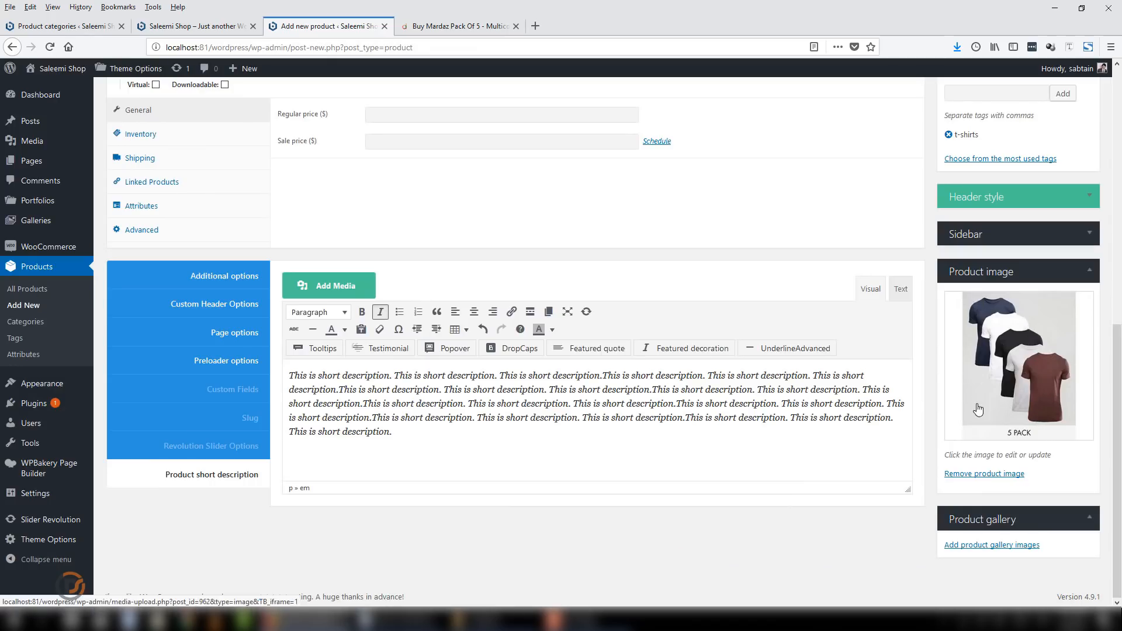
Add the media library images slider-2.jpg and man-fashion.jpg to the product gallery
{"action": "left_click", "coordinate": [999, 545]}
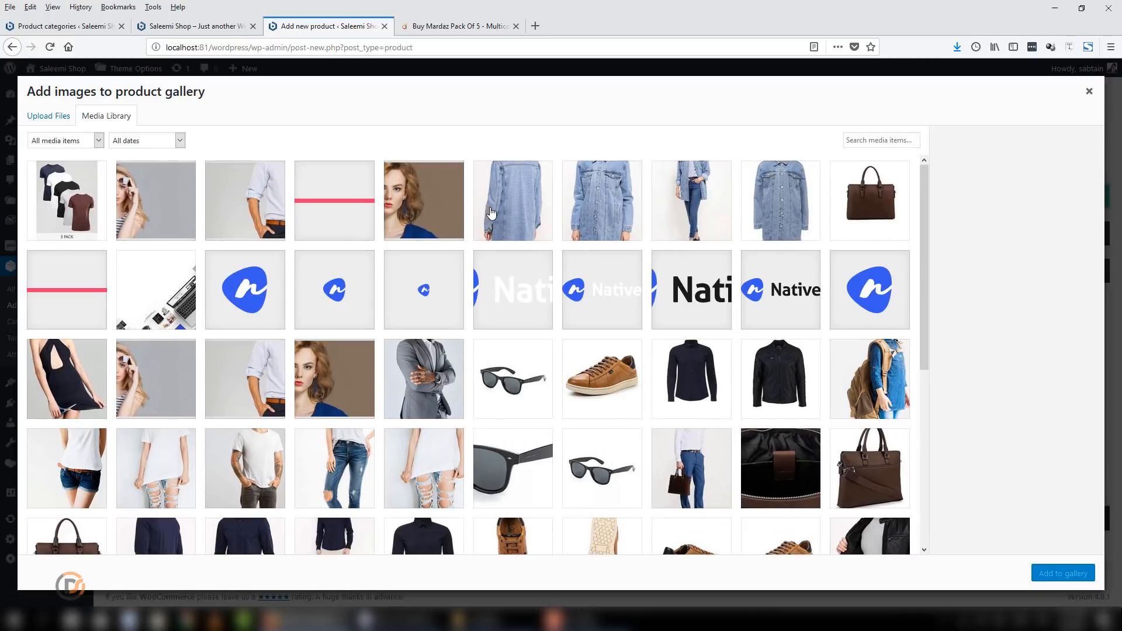
{"action": "left_click", "coordinate": [235, 206]}
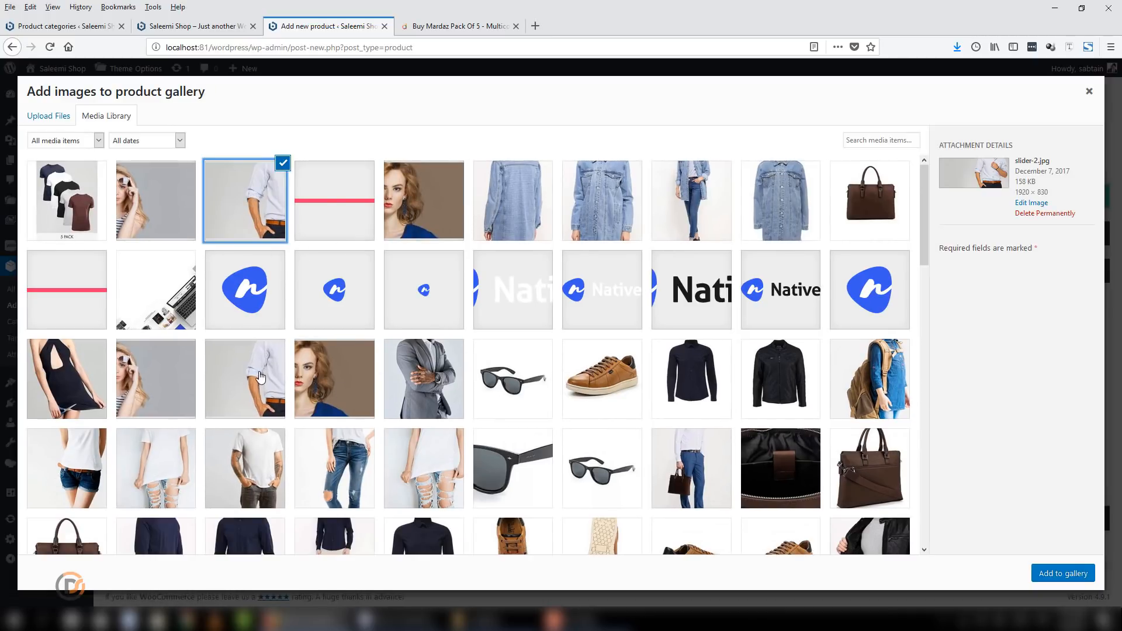
{"action": "left_click", "coordinate": [424, 390]}
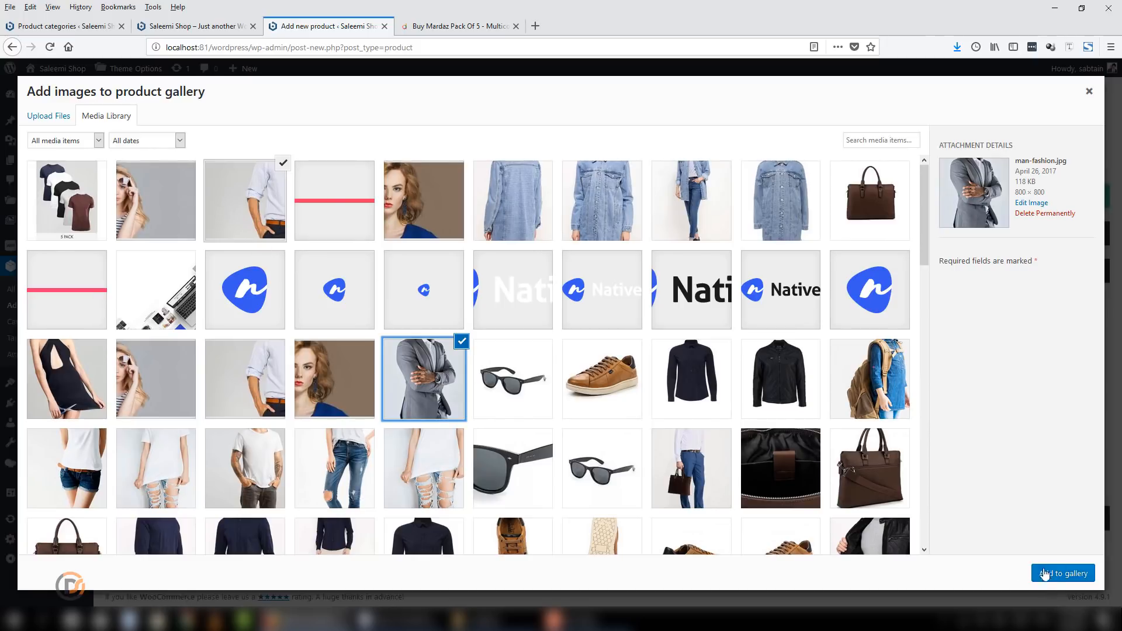
{"action": "left_click", "coordinate": [1044, 575]}
{"action": "scroll", "coordinate": [1005, 468], "scroll_direction": "down", "scroll_amount": 2}
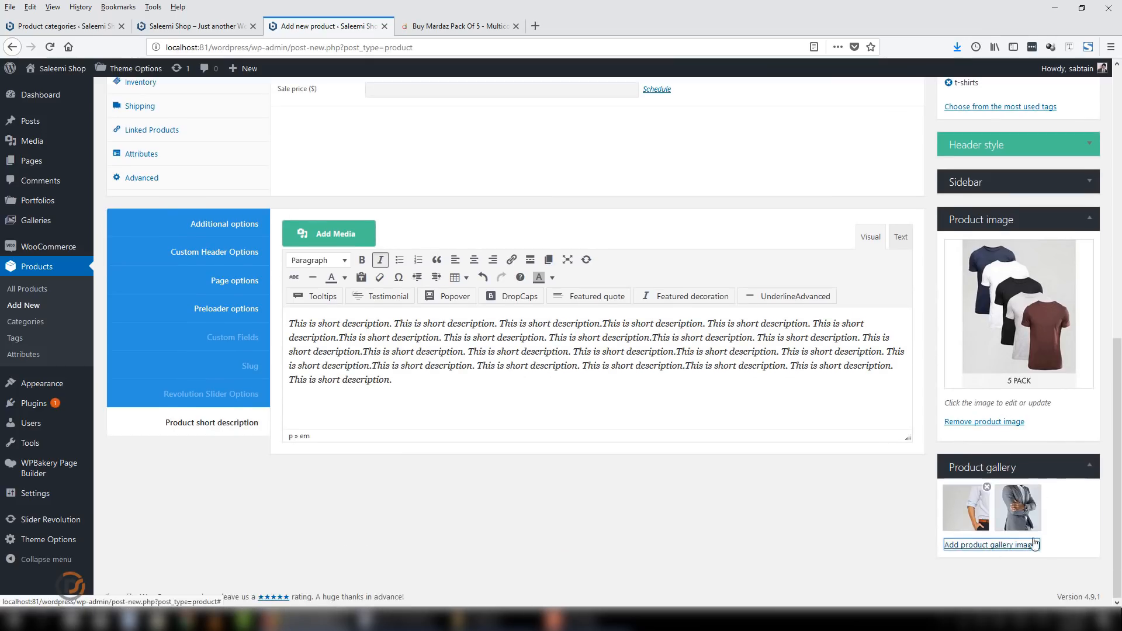
Publish the T-shirt product and open its permalink page in a new browser tab
{"action": "scroll", "coordinate": [917, 514], "scroll_direction": "up", "scroll_amount": 8}
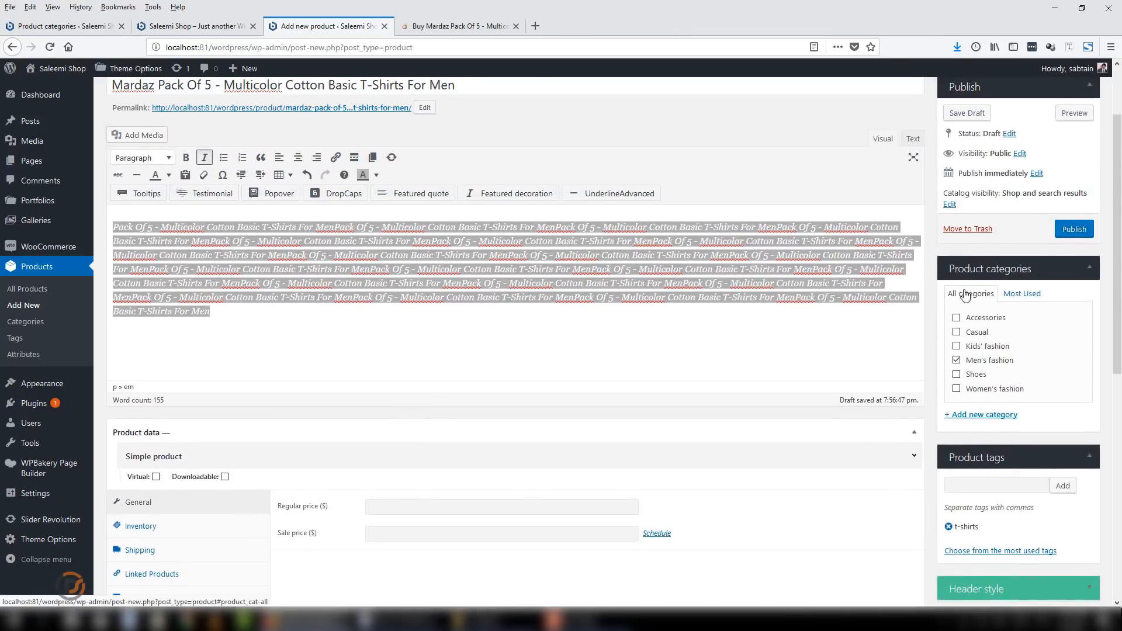
{"action": "scroll", "coordinate": [965, 295], "scroll_direction": "up", "scroll_amount": 2}
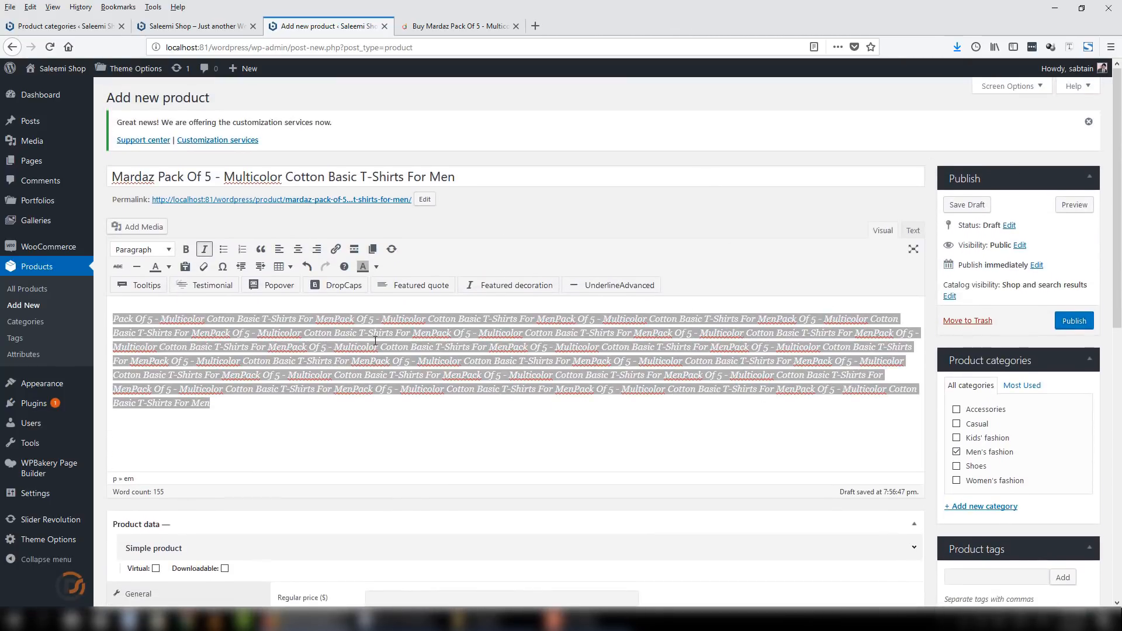
{"action": "left_click", "coordinate": [1076, 322]}
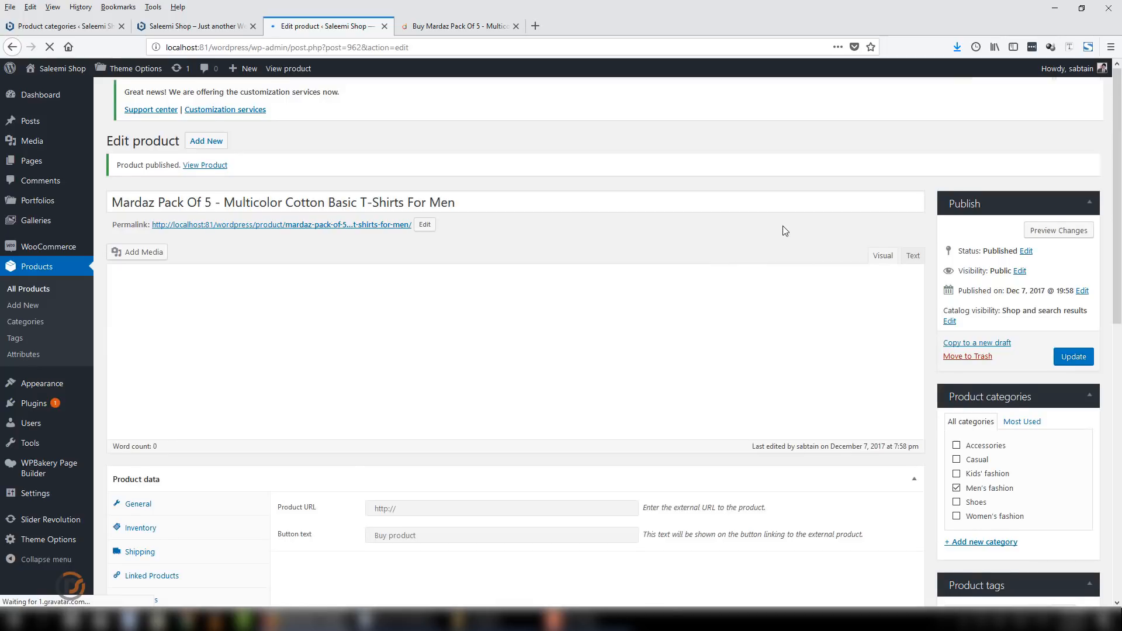
{"action": "right_click", "coordinate": [218, 233]}
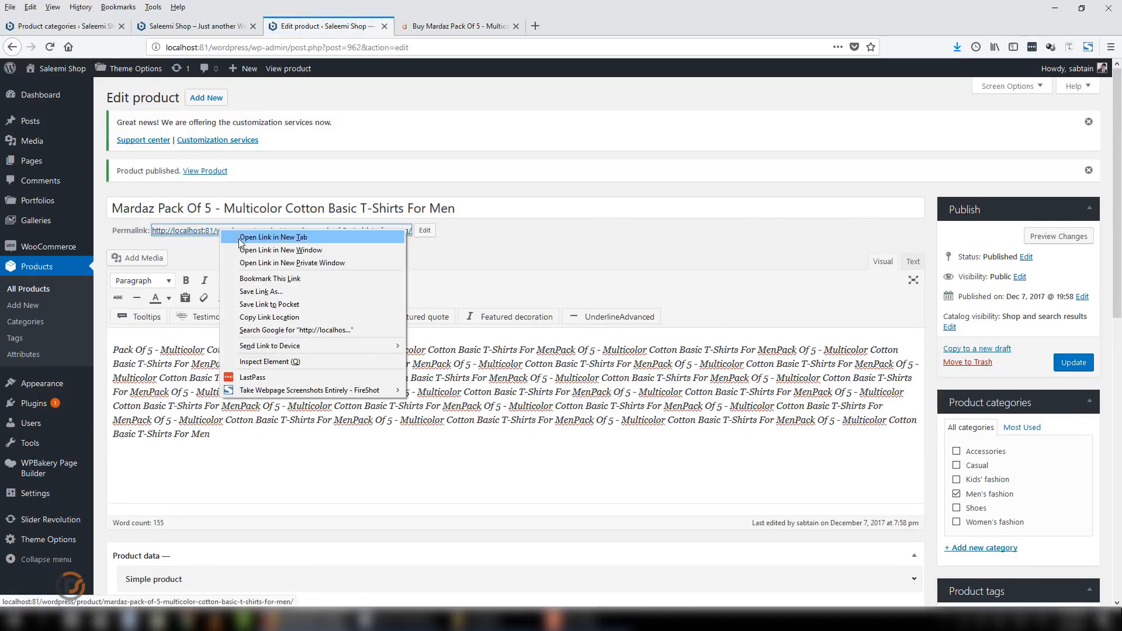
{"action": "left_click", "coordinate": [258, 240]}
{"action": "left_click", "coordinate": [459, 26]}
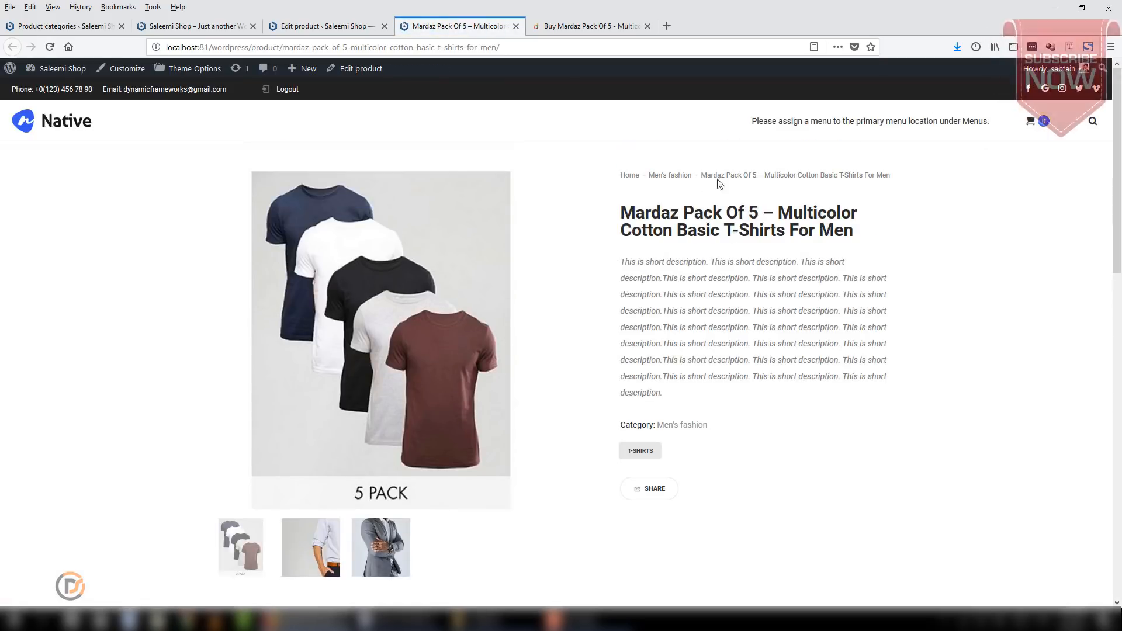
Review the published product page, including its breadcrumb, title, short description, full description, reviews form and related products
{"action": "left_click_drag", "start_coordinate": [824, 180], "coordinate": [975, 186]}
{"action": "left_click", "coordinate": [975, 185]}
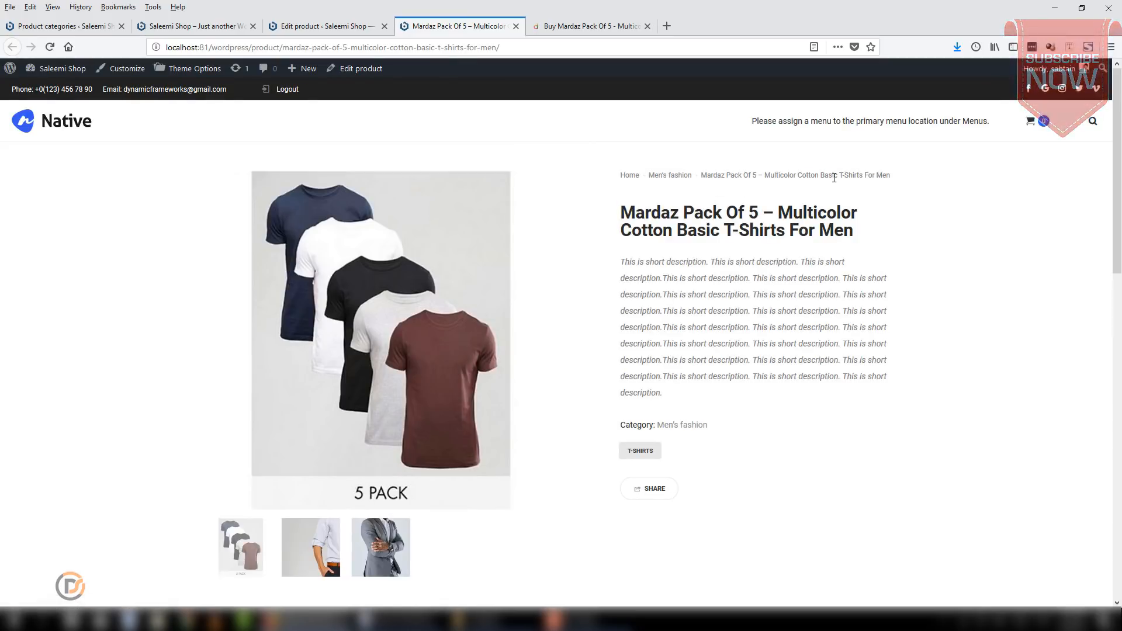
{"action": "left_click_drag", "start_coordinate": [614, 212], "coordinate": [886, 323]}
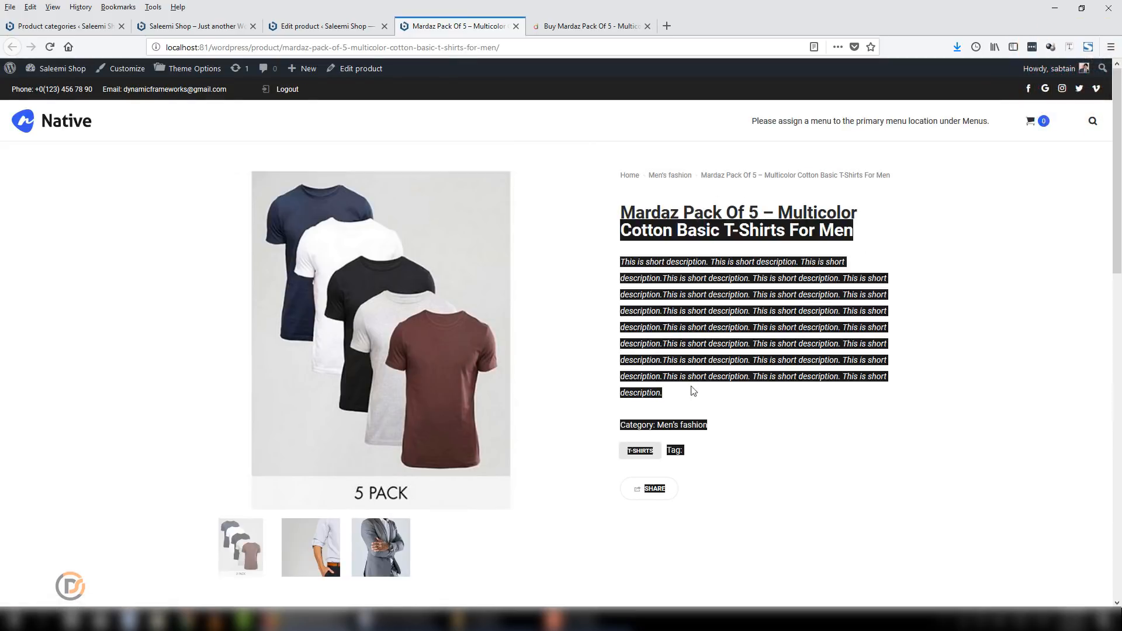
{"action": "left_click_drag", "start_coordinate": [693, 392], "coordinate": [623, 263]}
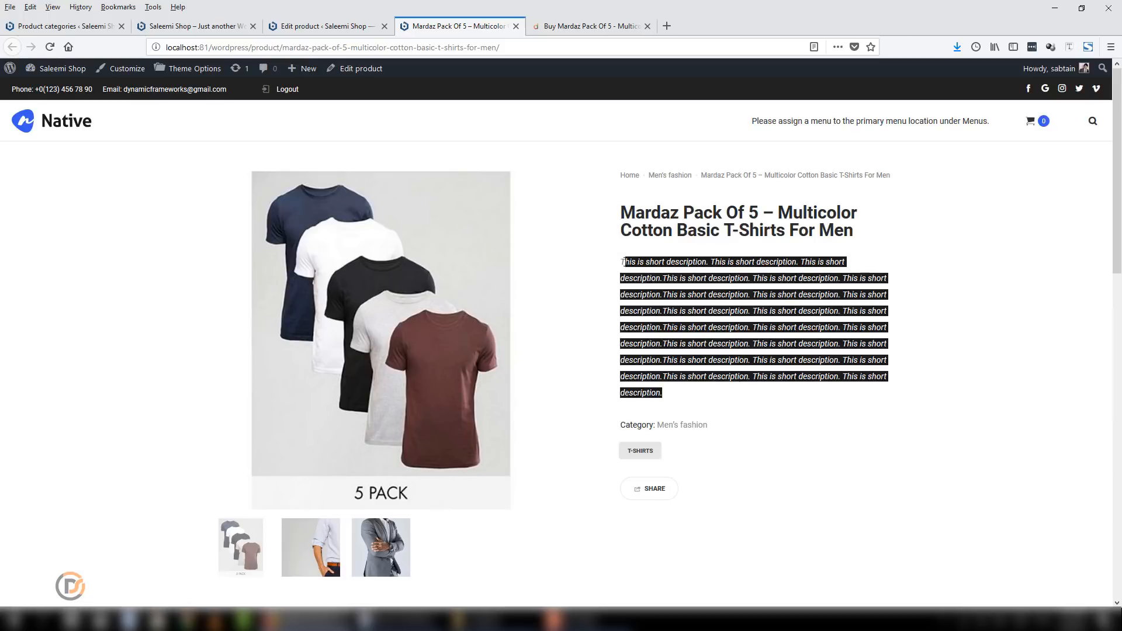
{"action": "left_click", "coordinate": [663, 434]}
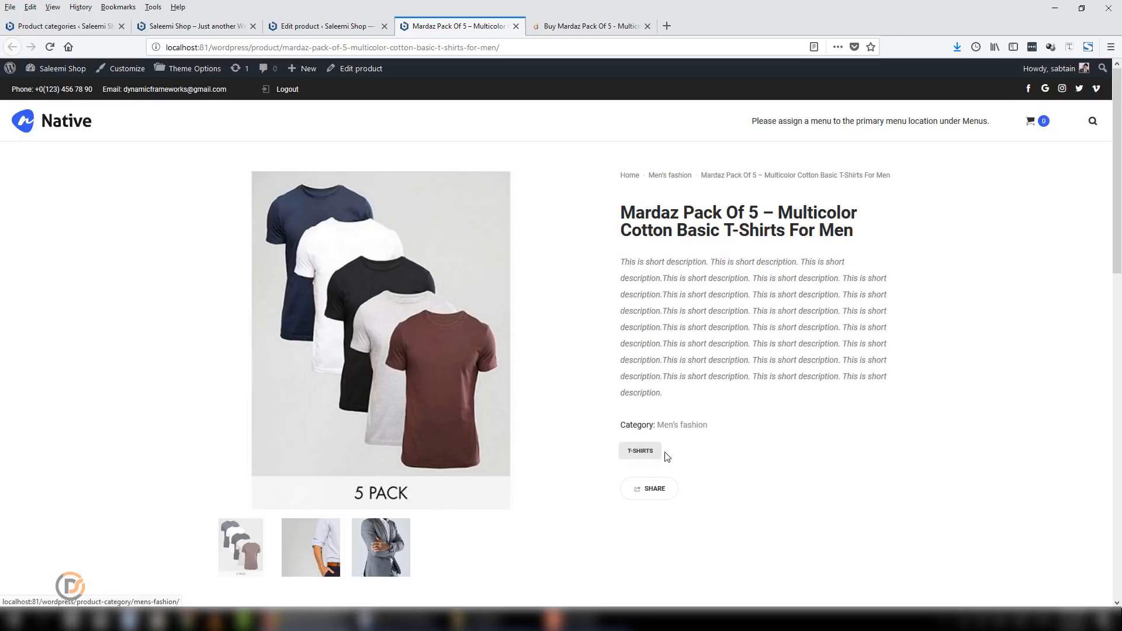
{"action": "scroll", "coordinate": [312, 278], "scroll_direction": "down", "scroll_amount": 4}
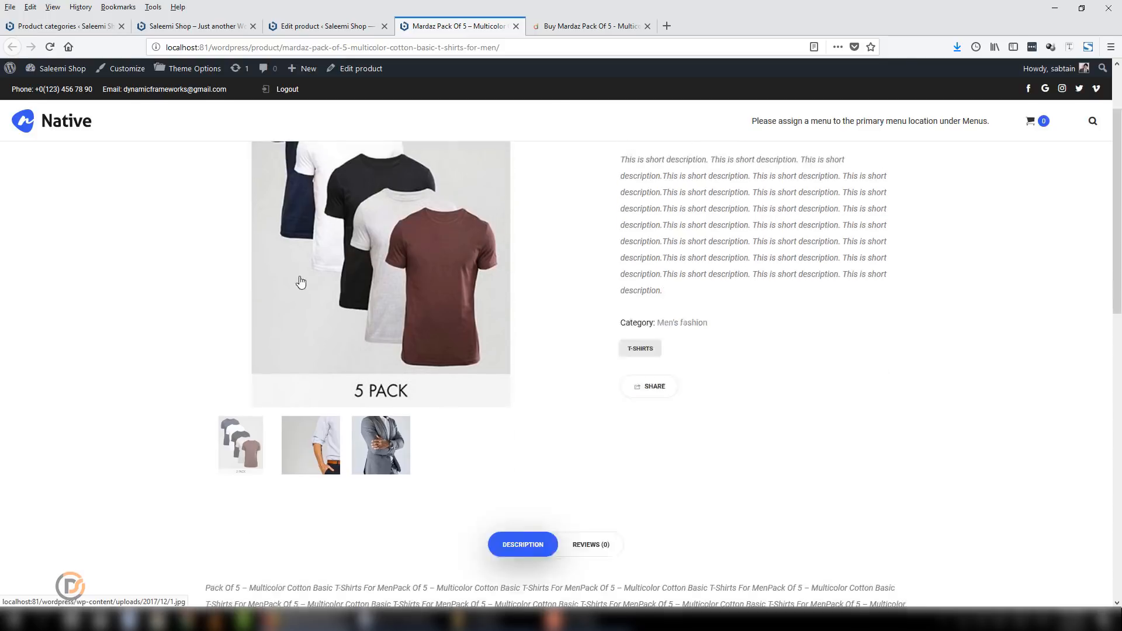
{"action": "scroll", "coordinate": [380, 339], "scroll_direction": "down", "scroll_amount": 4}
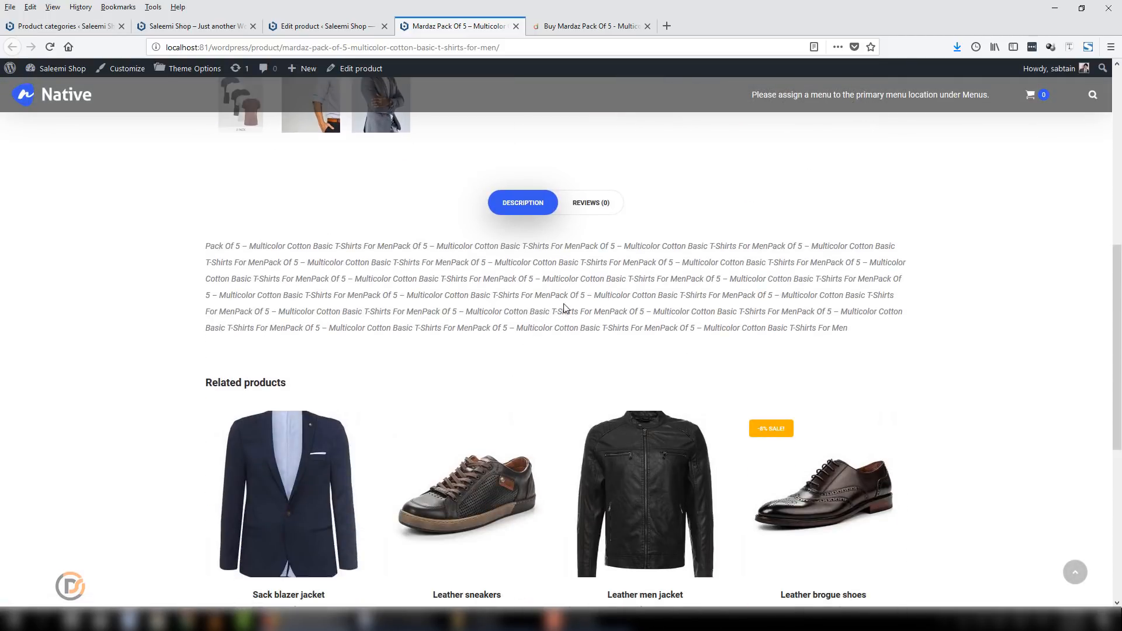
{"action": "left_click", "coordinate": [602, 205]}
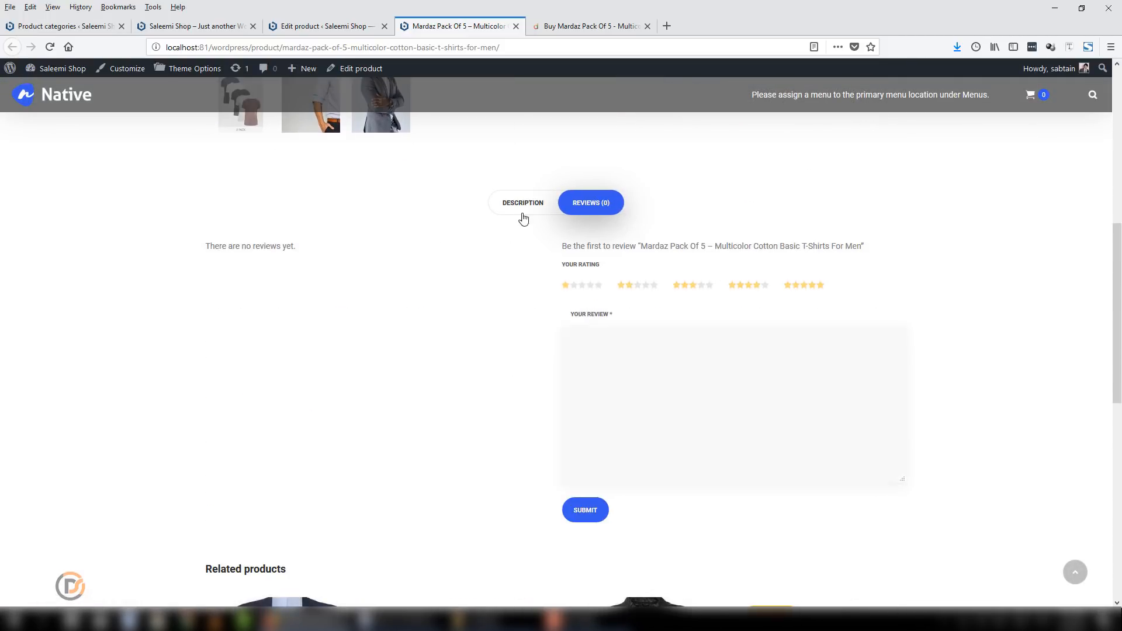
{"action": "left_click", "coordinate": [523, 204]}
{"action": "scroll", "coordinate": [360, 315], "scroll_direction": "down", "scroll_amount": 6}
{"action": "scroll", "coordinate": [360, 315], "scroll_direction": "up", "scroll_amount": 4}
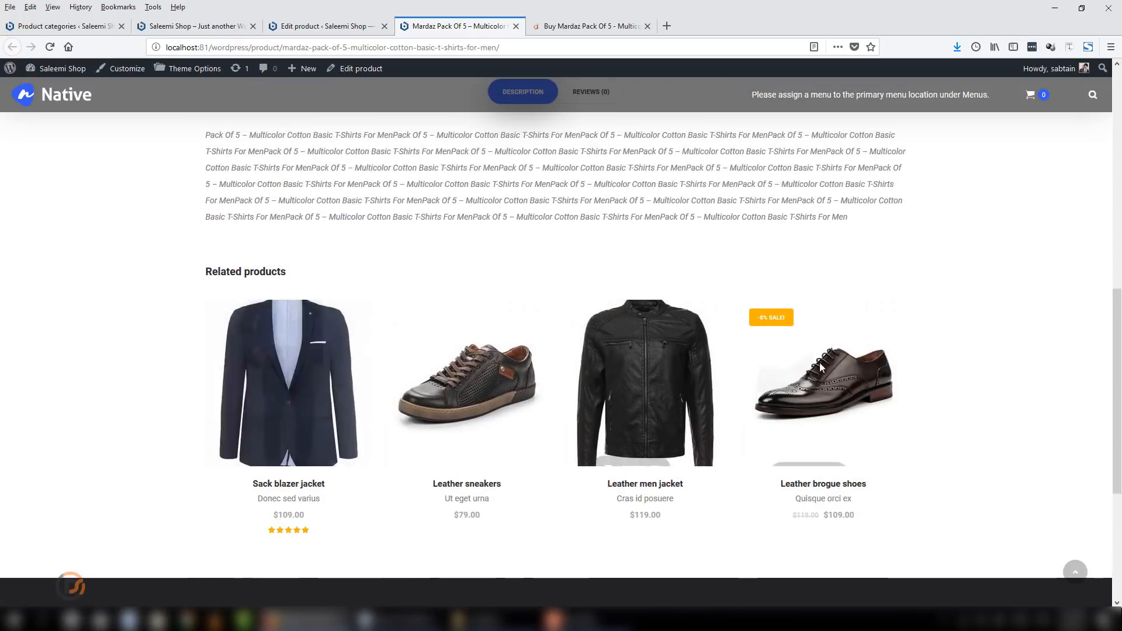
Compare with the Daraz product page by examining its suggested items, reviews and description, and return to the shop's product page
{"action": "left_click", "coordinate": [591, 26]}
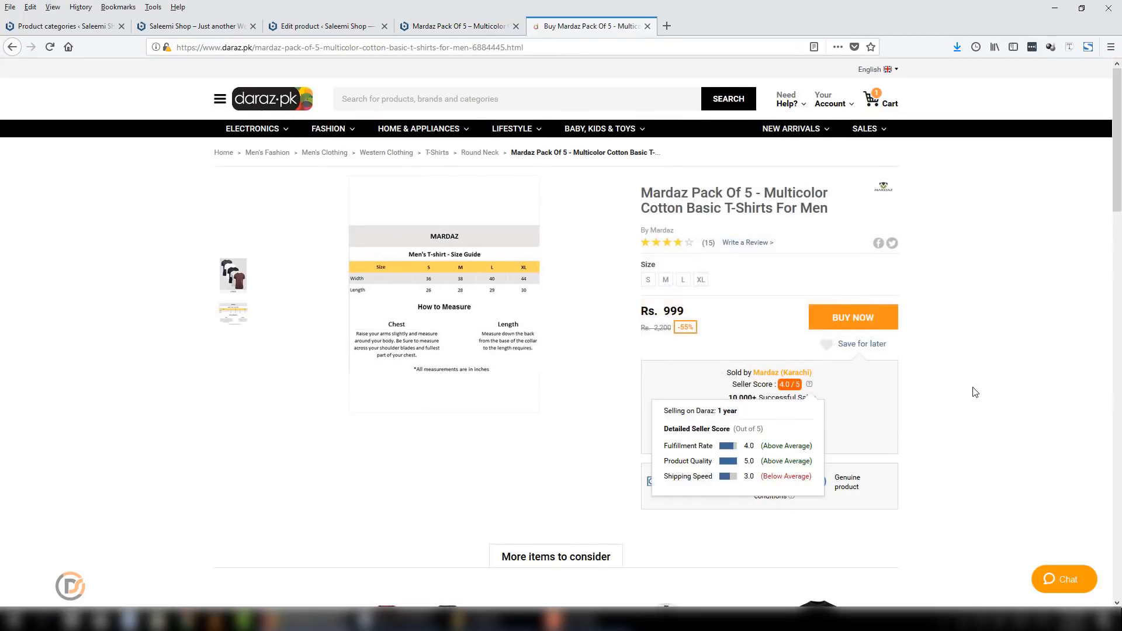
{"action": "scroll", "coordinate": [200, 309], "scroll_direction": "down", "scroll_amount": 5}
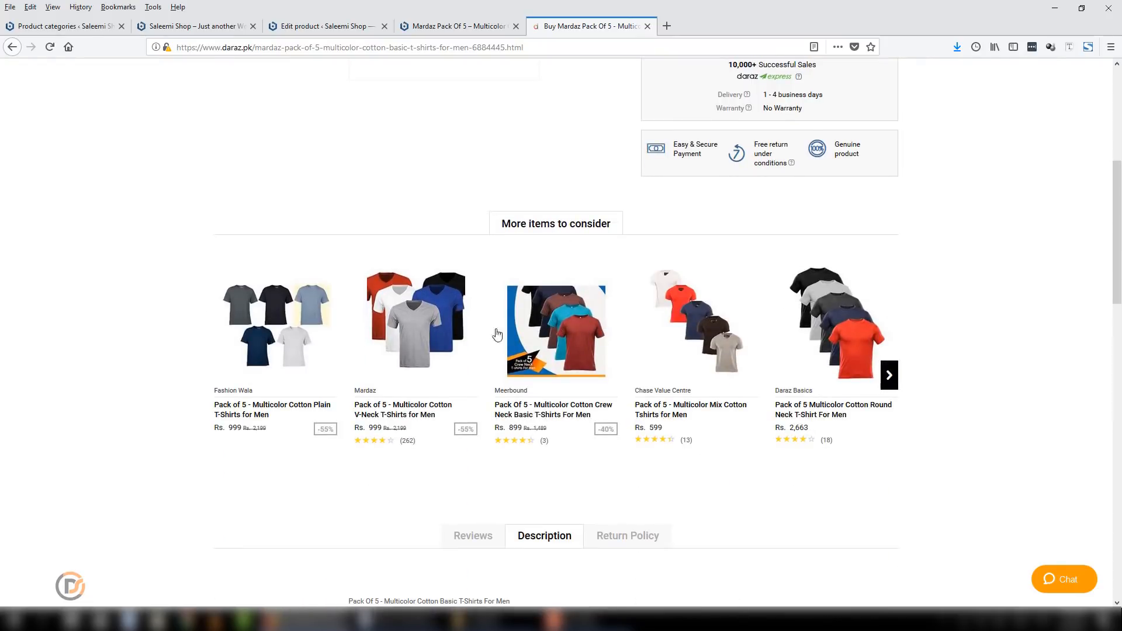
{"action": "scroll", "coordinate": [627, 354], "scroll_direction": "down", "scroll_amount": 3}
{"action": "scroll", "coordinate": [481, 238], "scroll_direction": "down", "scroll_amount": 3}
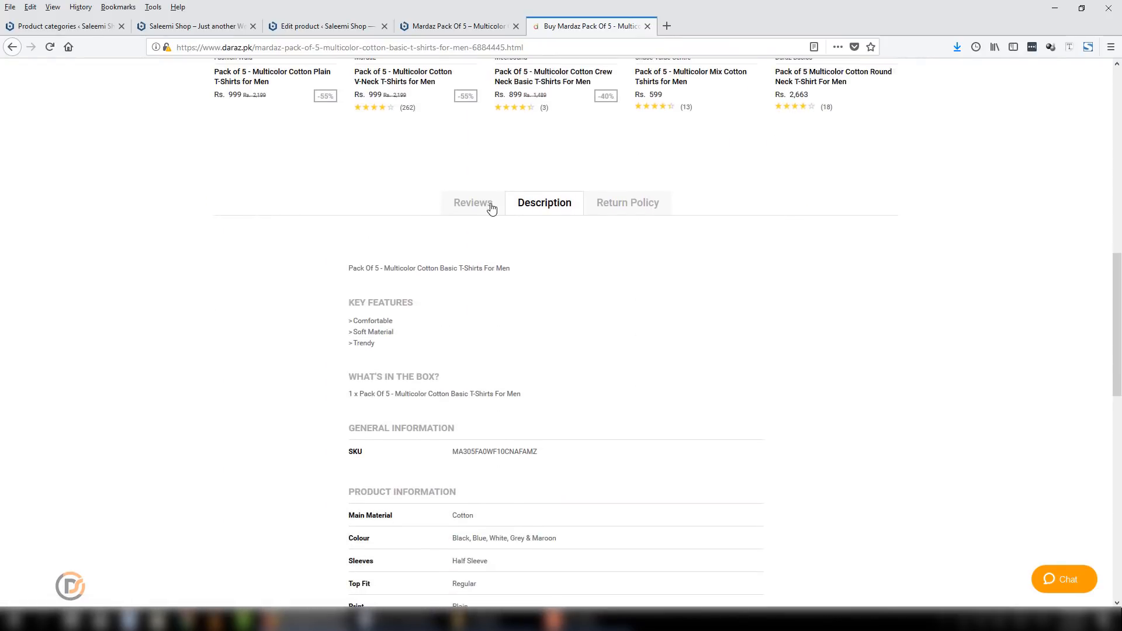
{"action": "left_click", "coordinate": [493, 210]}
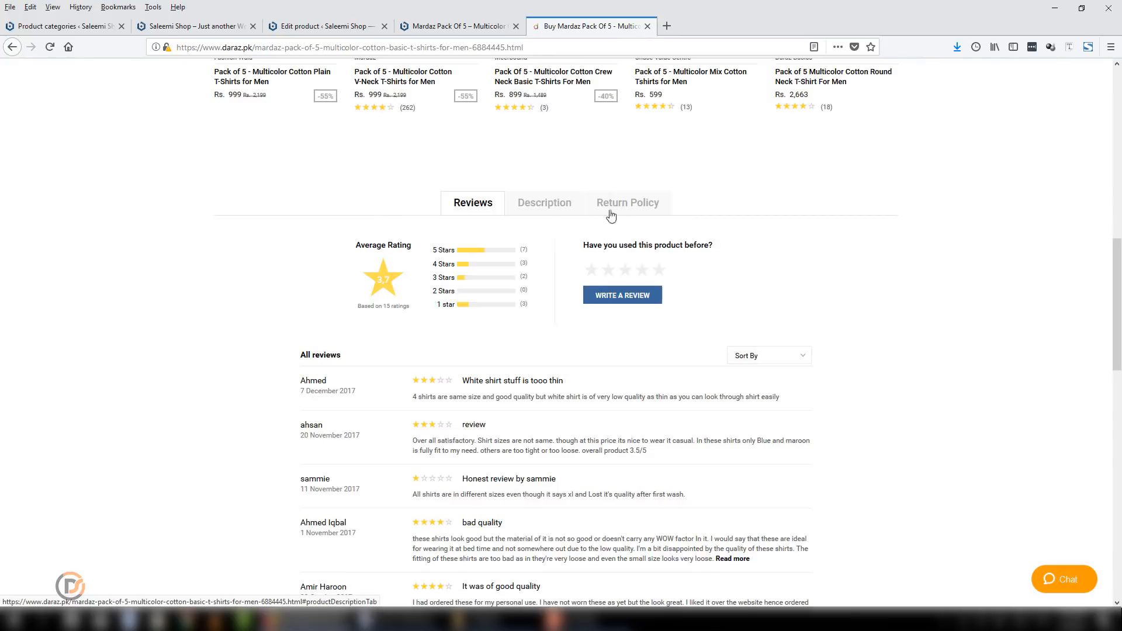
{"action": "left_click", "coordinate": [549, 207]}
{"action": "key", "text": "ctrl+Page_Up"}
{"action": "scroll", "coordinate": [957, 344], "scroll_direction": "up", "scroll_amount": 10}
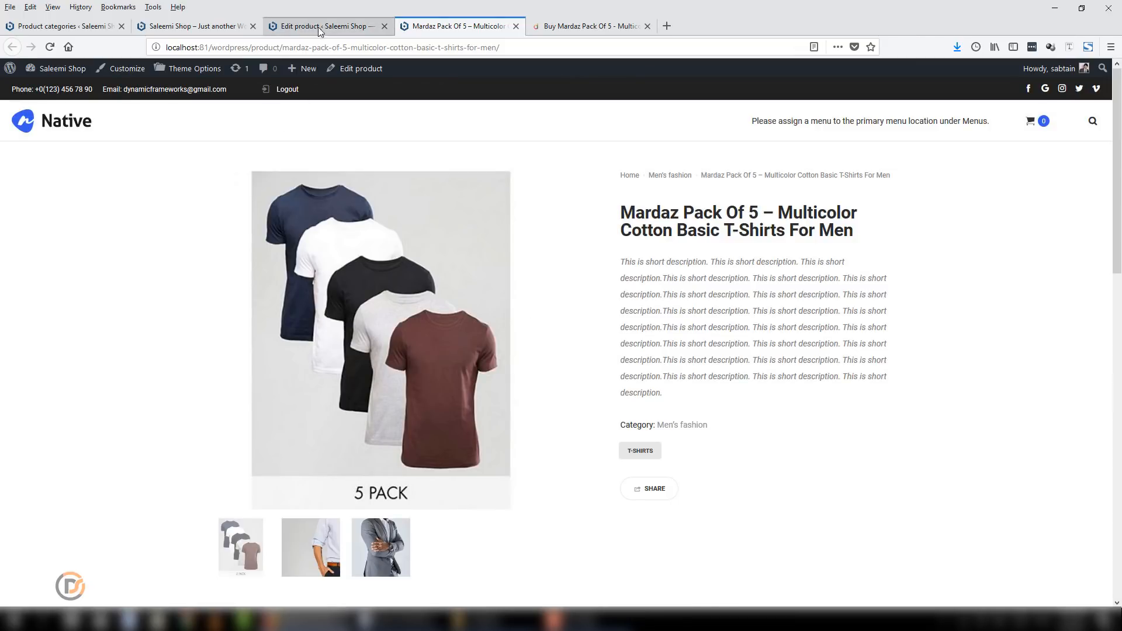
{"action": "left_click", "coordinate": [579, 619]}
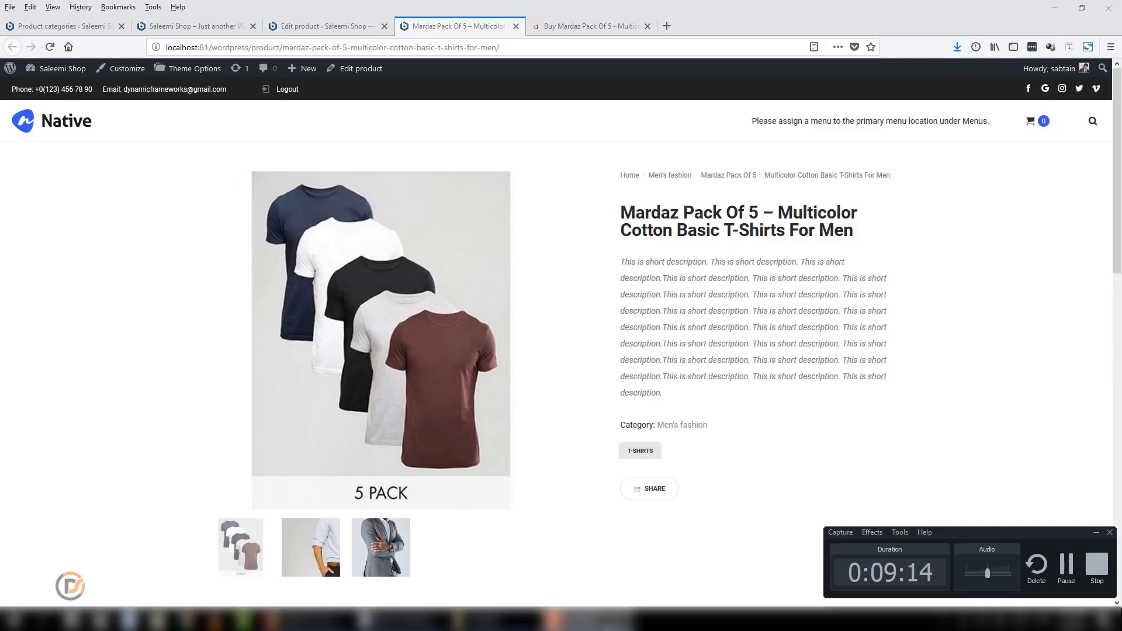
{"action": "left_click", "coordinate": [608, 622]}
Collapse the Product categories, Product tags, Product image and Product gallery boxes on the product's edit page
{"action": "left_click", "coordinate": [350, 27]}
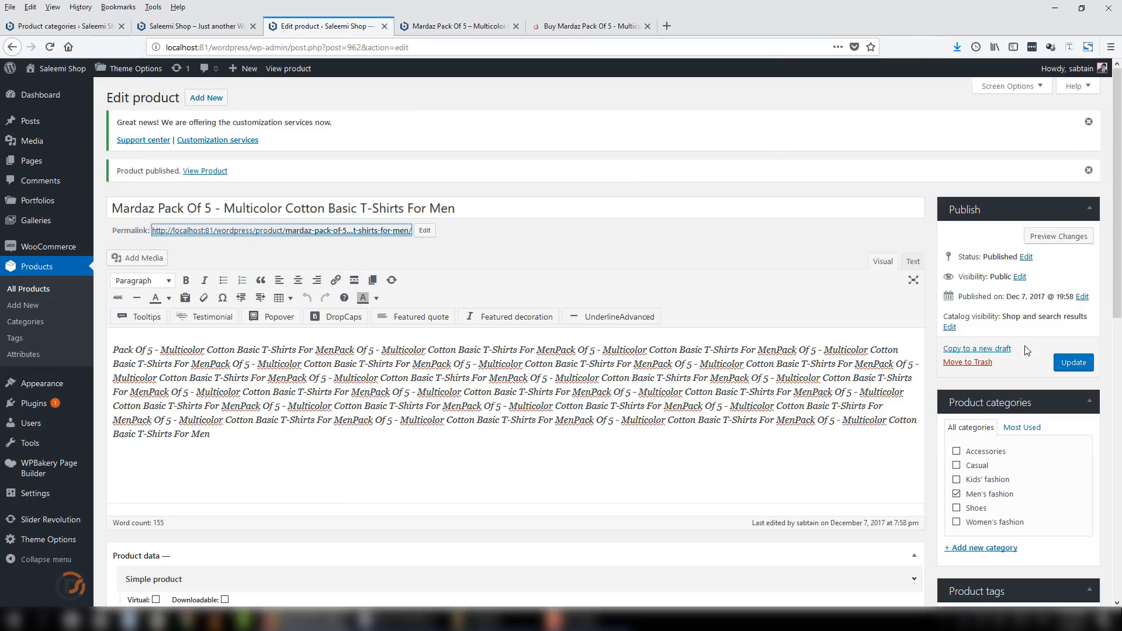
{"action": "mouse_move", "coordinate": [1117, 225]}
{"action": "left_mouse_down"}
{"action": "mouse_move", "coordinate": [1117, 235]}
{"action": "mouse_move", "coordinate": [1117, 225]}
{"action": "left_mouse_up"}
{"action": "left_click", "coordinate": [1085, 209]}
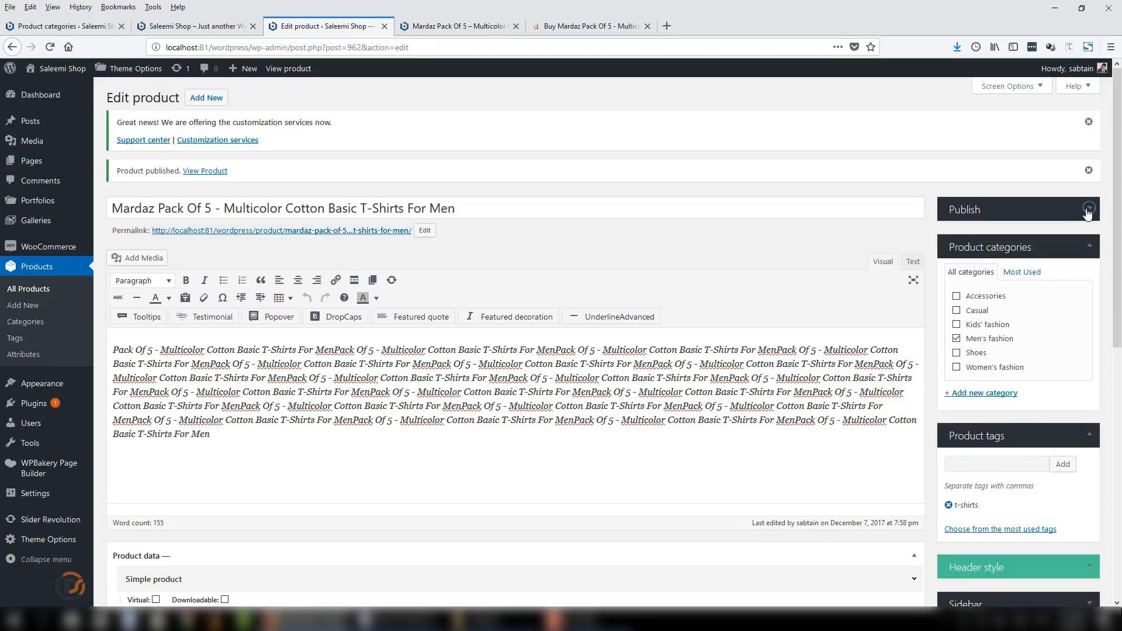
{"action": "left_click", "coordinate": [1086, 210]}
{"action": "left_click", "coordinate": [1093, 400]}
{"action": "left_click_drag", "start_coordinate": [1117, 264], "coordinate": [1119, 362]}
{"action": "left_click", "coordinate": [1092, 324]}
{"action": "left_click", "coordinate": [1092, 359]}
{"action": "left_click", "coordinate": [1090, 367]}
{"action": "scroll", "coordinate": [1094, 413], "scroll_direction": "down", "scroll_amount": 3}
{"action": "scroll", "coordinate": [1094, 414], "scroll_direction": "up", "scroll_amount": 5}
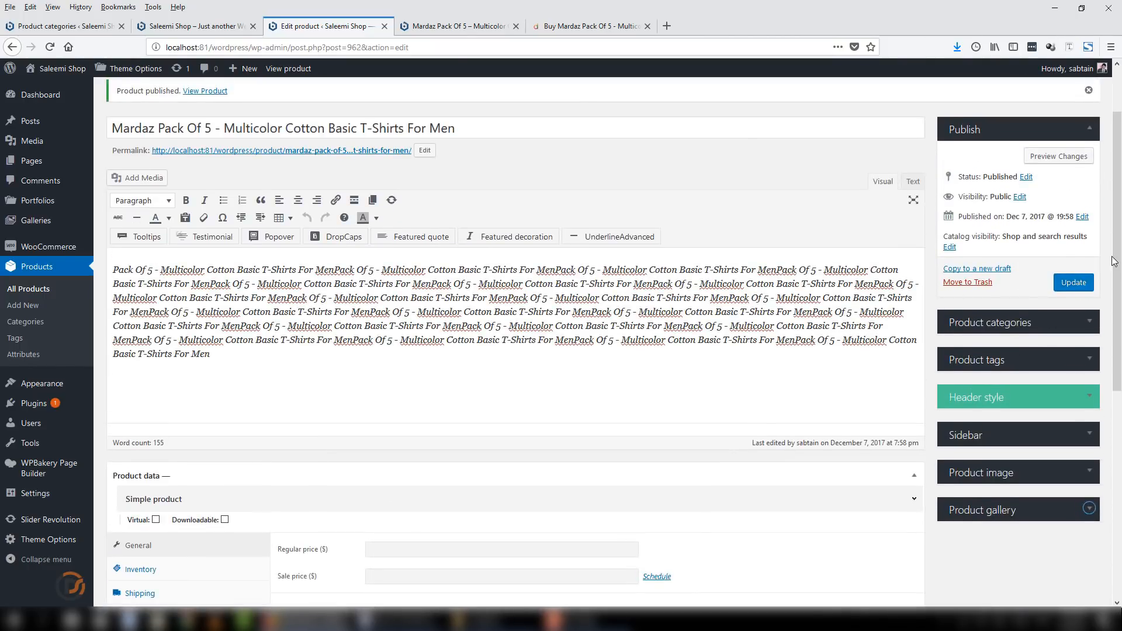
Examine the available product types in the Product data section, leaving Simple product selected
{"action": "left_click_drag", "start_coordinate": [1118, 237], "coordinate": [1118, 341]}
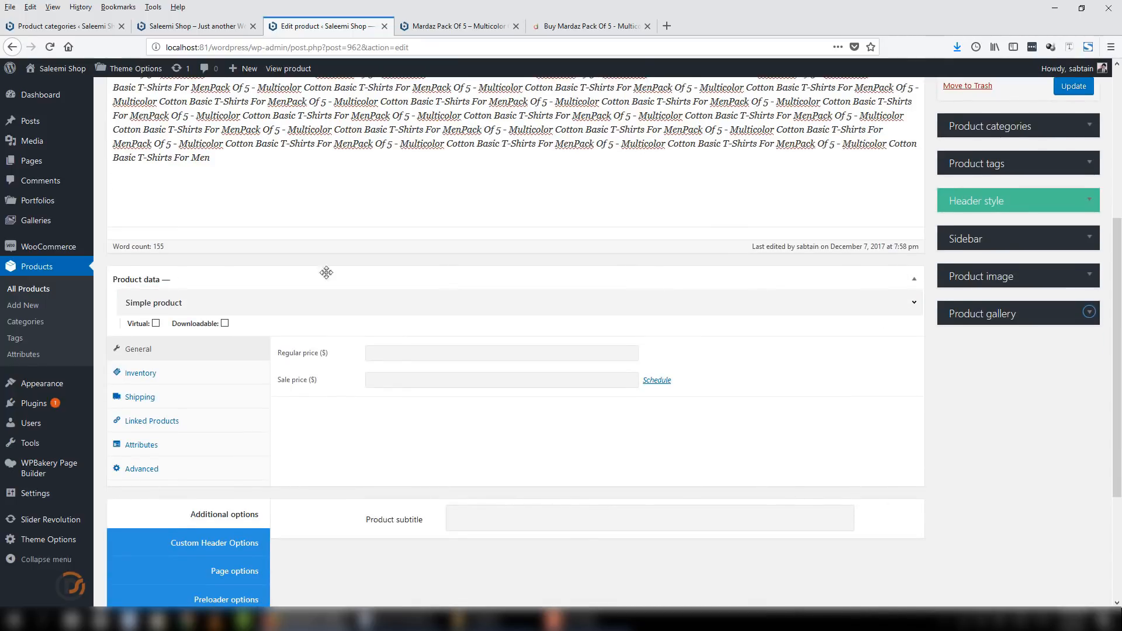
{"action": "left_click", "coordinate": [470, 303]}
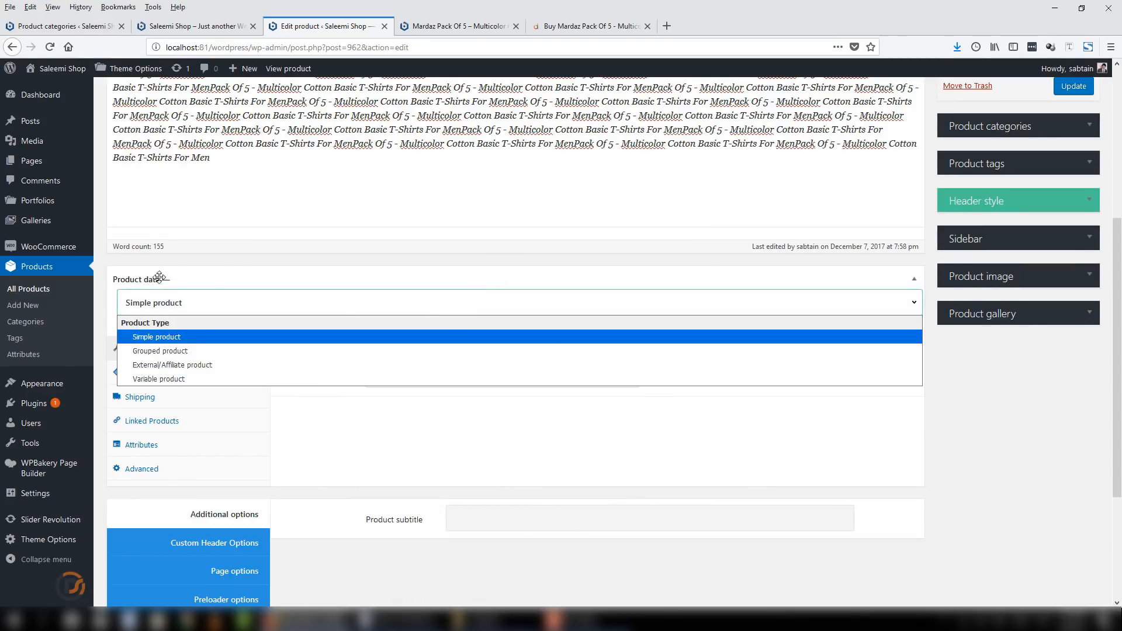
{"action": "left_click", "coordinate": [193, 306]}
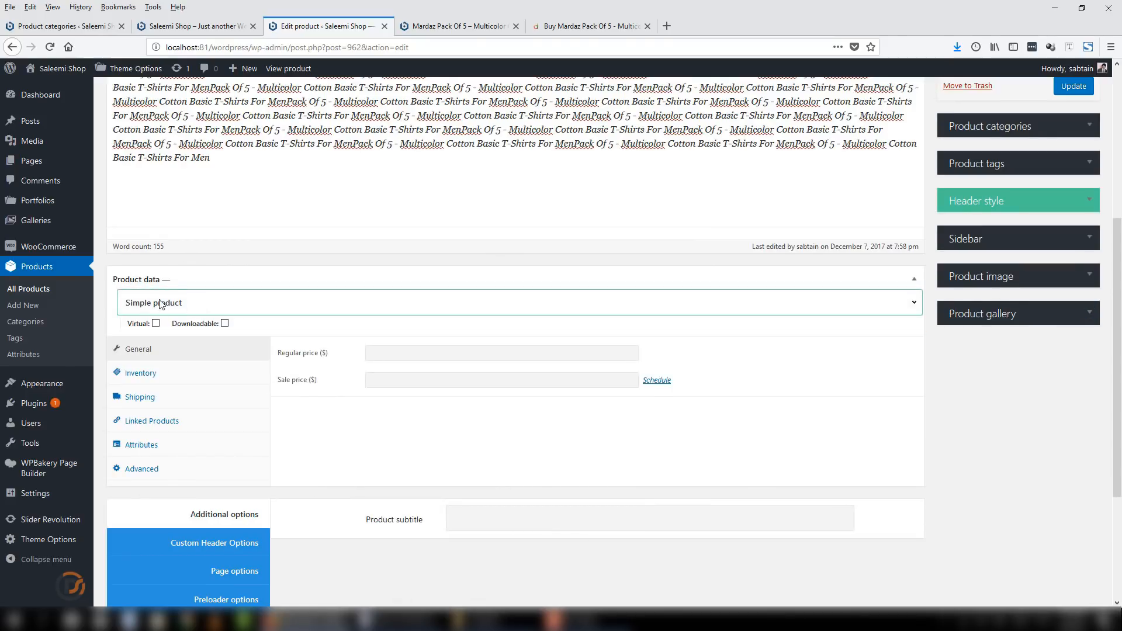
{"action": "left_click", "coordinate": [193, 306]}
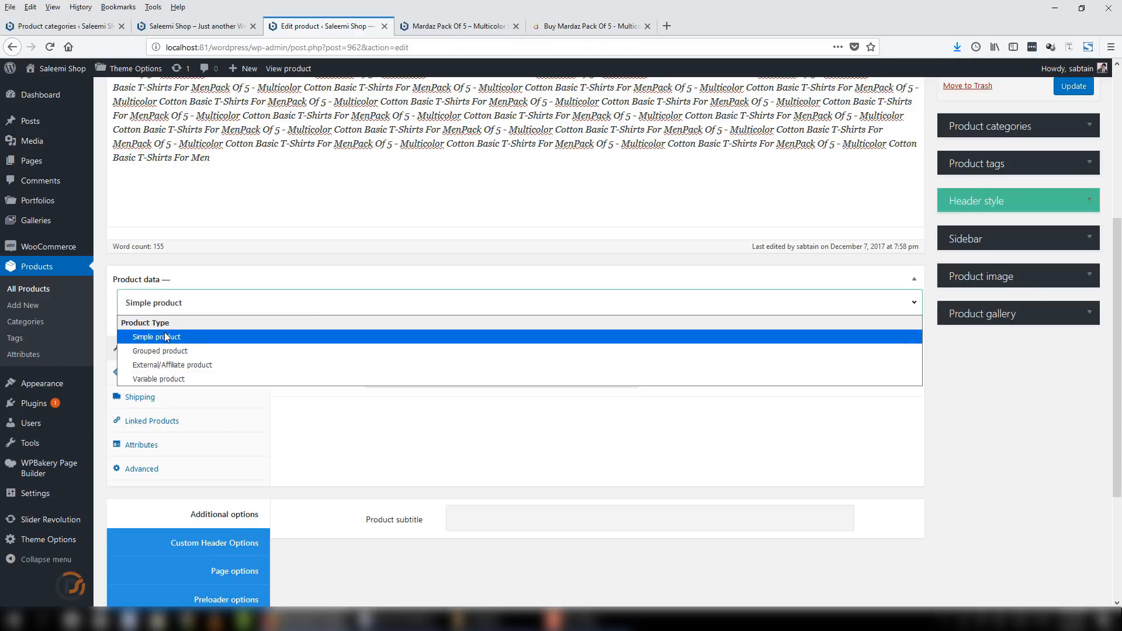
{"action": "left_click", "coordinate": [165, 312]}
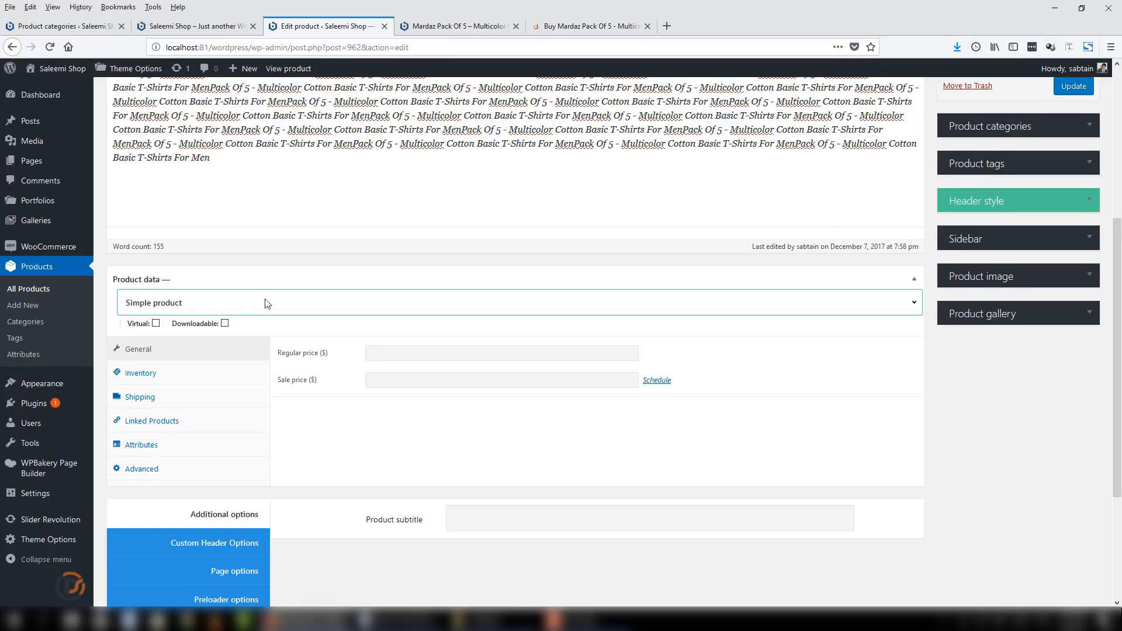
Review the product's title and description and go through the product type list again, keeping Simple product
{"action": "scroll", "coordinate": [266, 303], "scroll_direction": "up", "scroll_amount": 5}
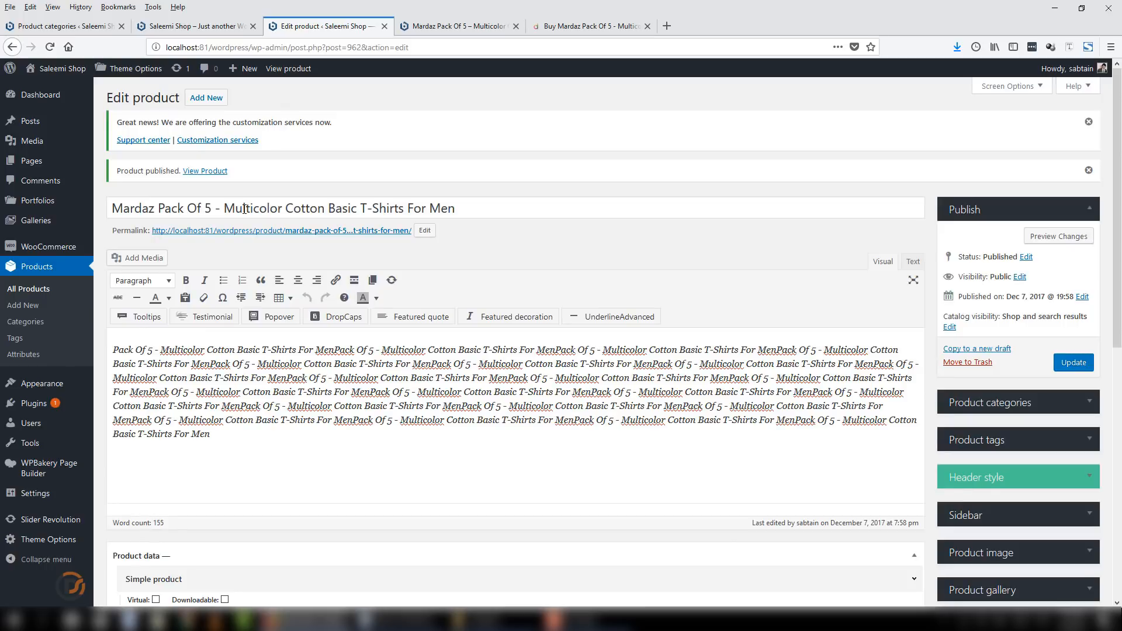
{"action": "scroll", "coordinate": [358, 427], "scroll_direction": "down", "scroll_amount": 4}
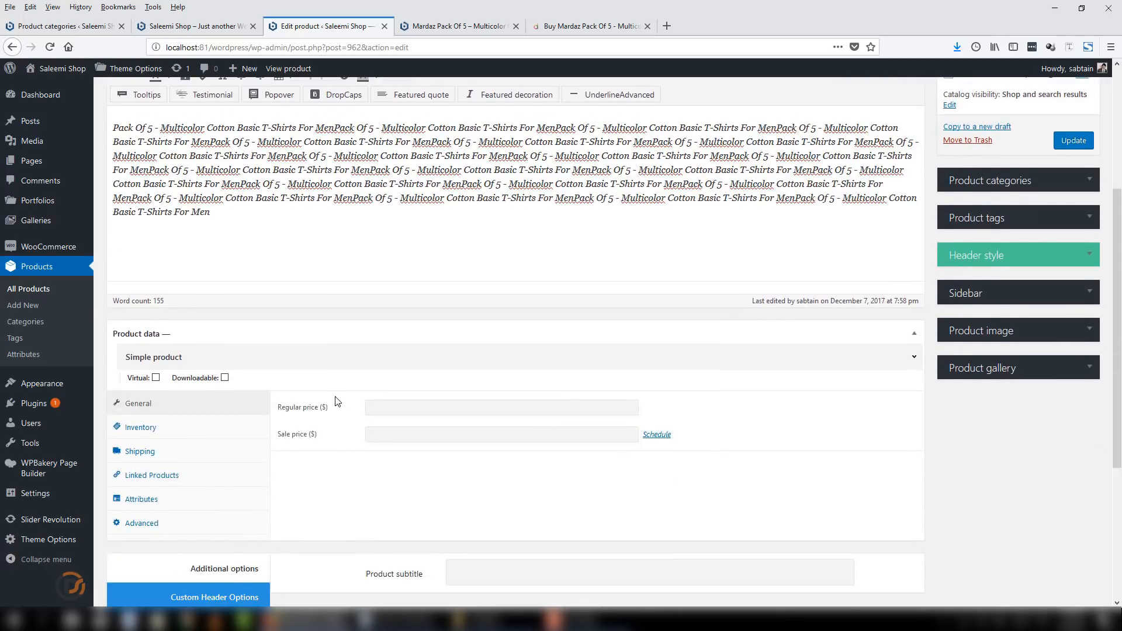
{"action": "scroll", "coordinate": [336, 401], "scroll_direction": "up", "scroll_amount": 4}
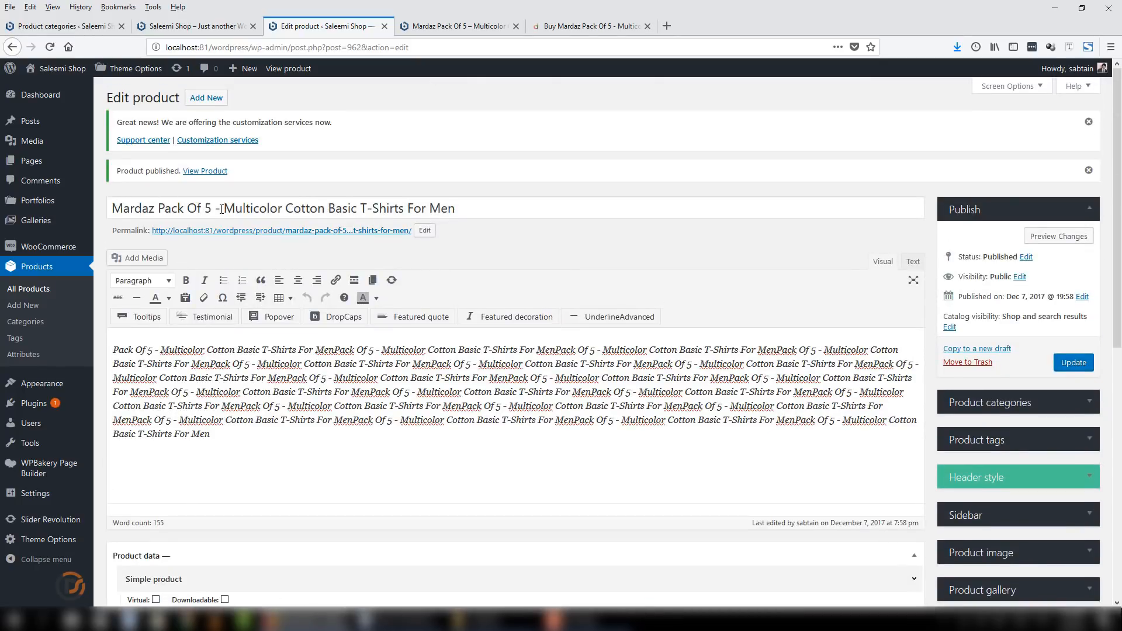
{"action": "scroll", "coordinate": [292, 326], "scroll_direction": "down", "scroll_amount": 6}
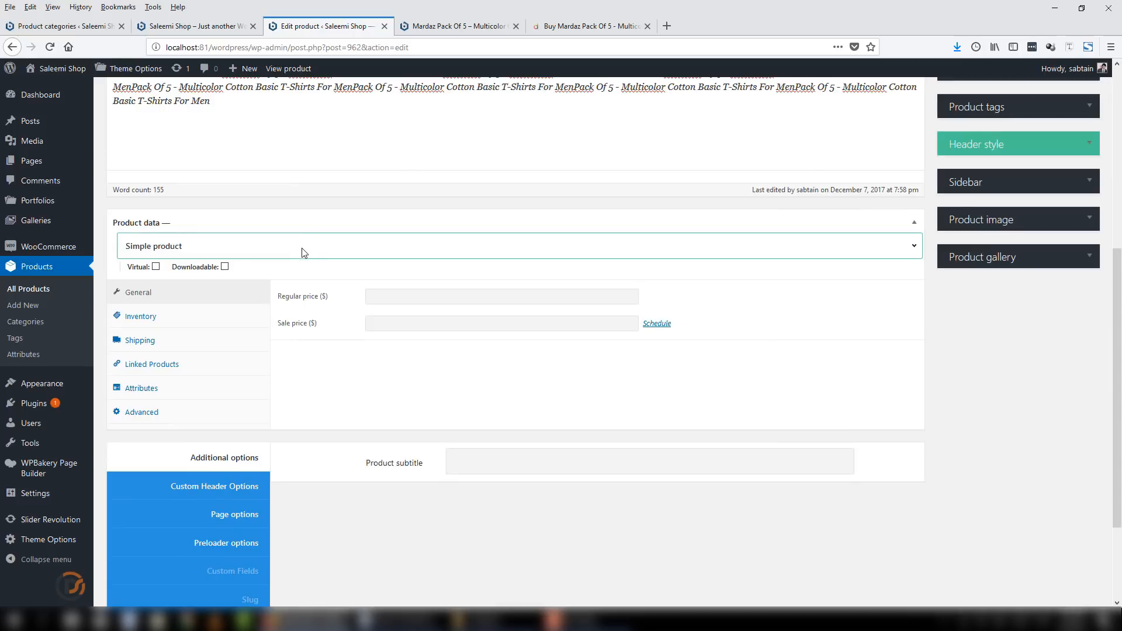
{"action": "left_click", "coordinate": [303, 253]}
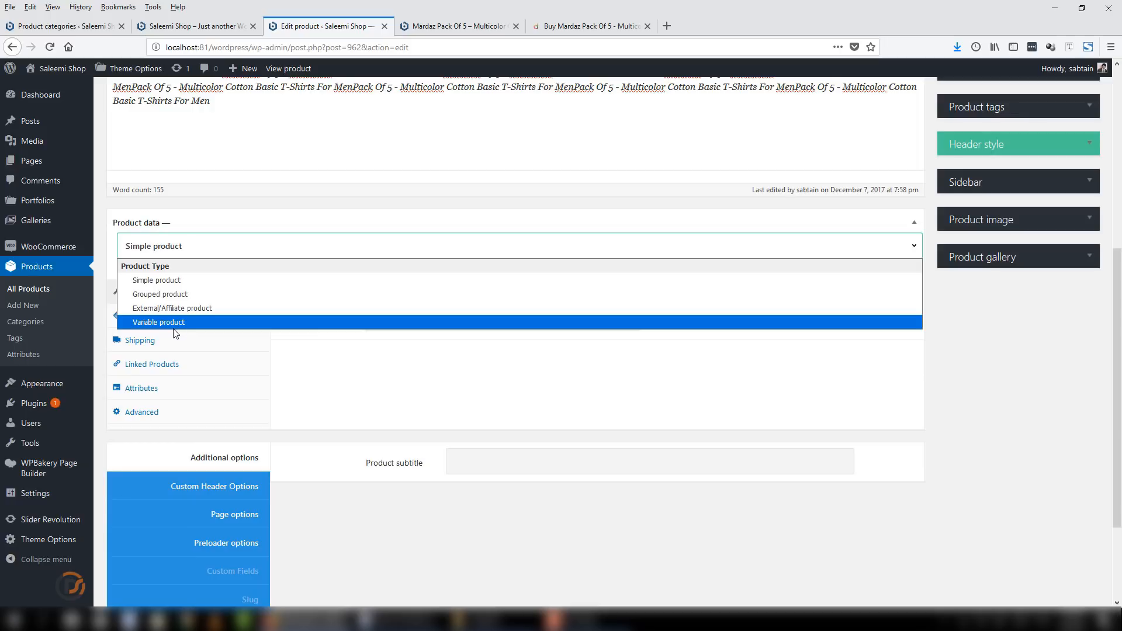
{"action": "left_click", "coordinate": [156, 280]}
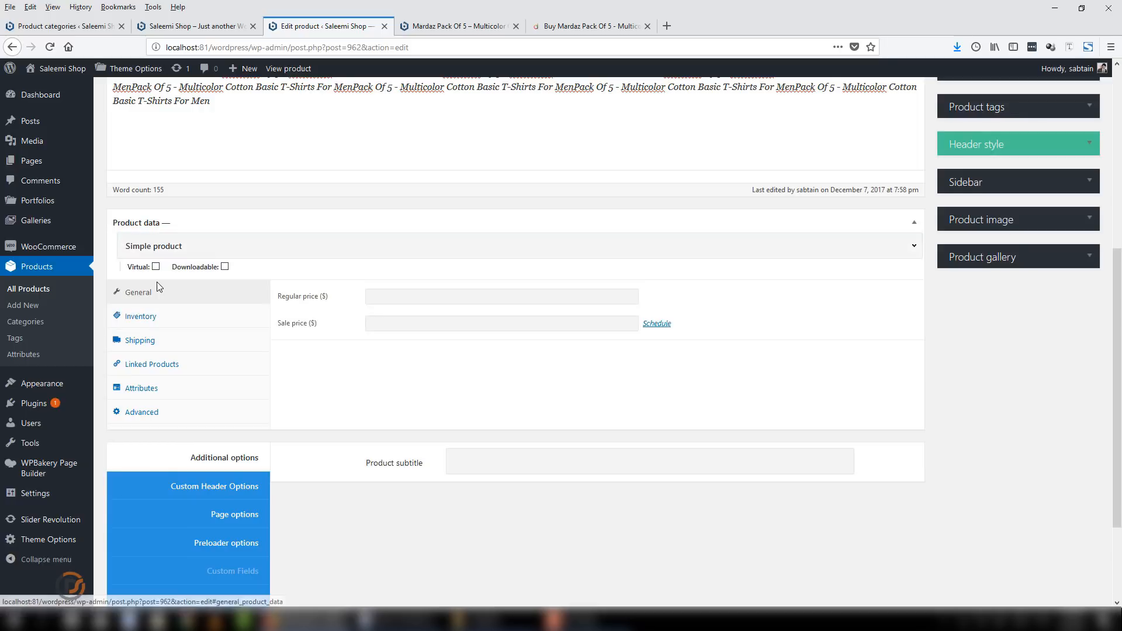
Check the explanations of the Virtual and Downloadable options in the Product data section against the product's title and description
{"action": "scroll", "coordinate": [314, 339], "scroll_direction": "up", "scroll_amount": 1}
{"action": "scroll", "coordinate": [314, 339], "scroll_direction": "up", "scroll_amount": 5}
{"action": "scroll", "coordinate": [200, 388], "scroll_direction": "down", "scroll_amount": 5}
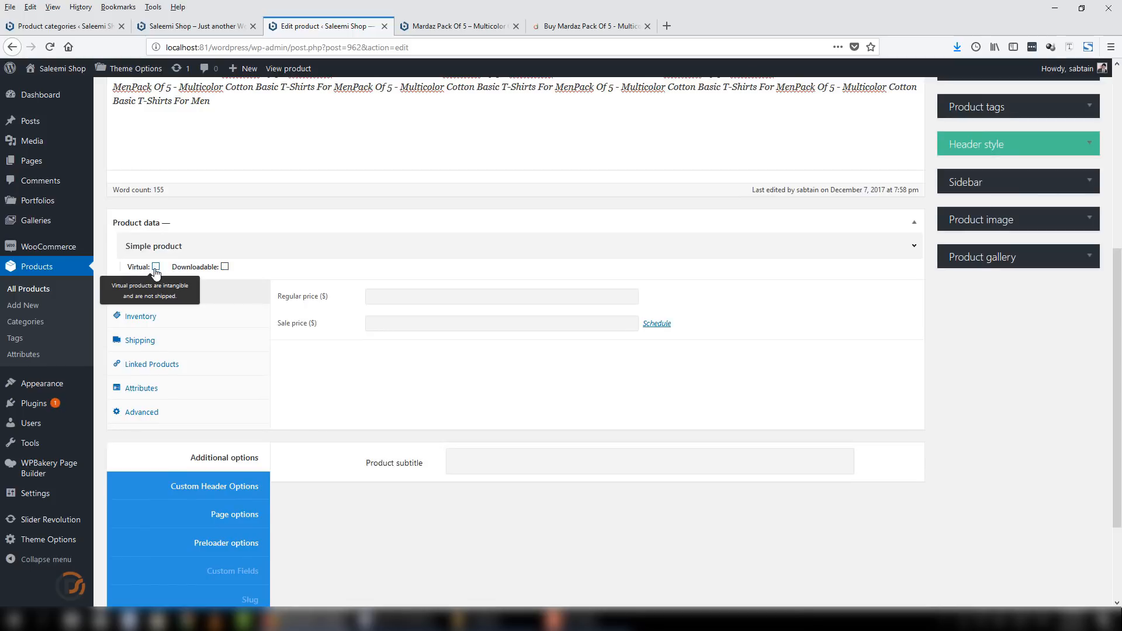
{"action": "scroll", "coordinate": [412, 234], "scroll_direction": "up", "scroll_amount": 5}
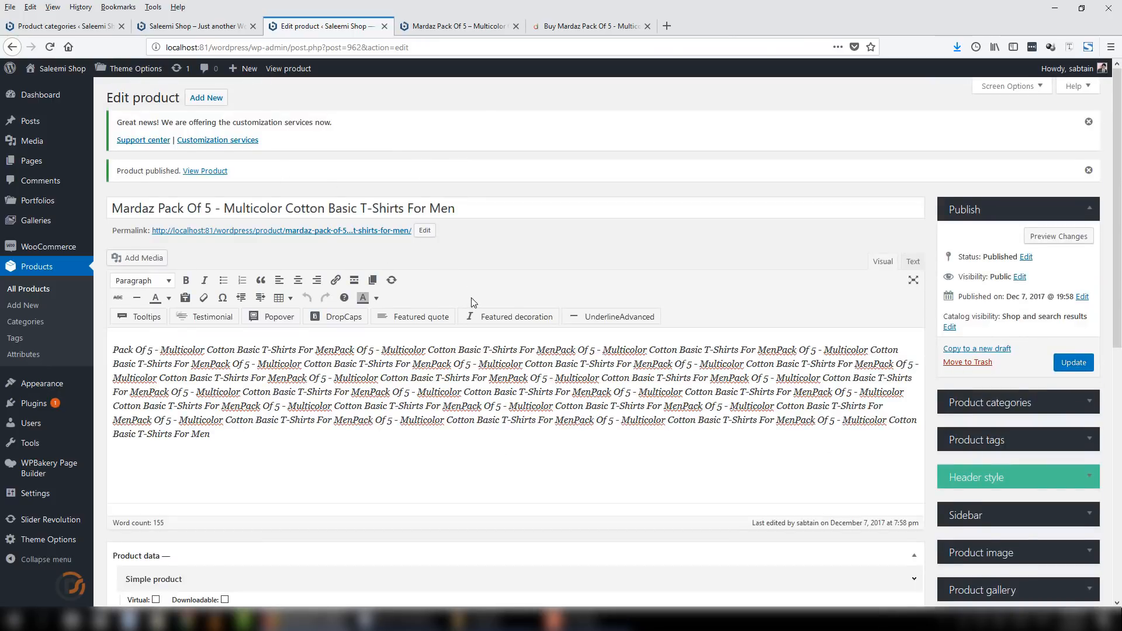
{"action": "scroll", "coordinate": [474, 302], "scroll_direction": "down", "scroll_amount": 3}
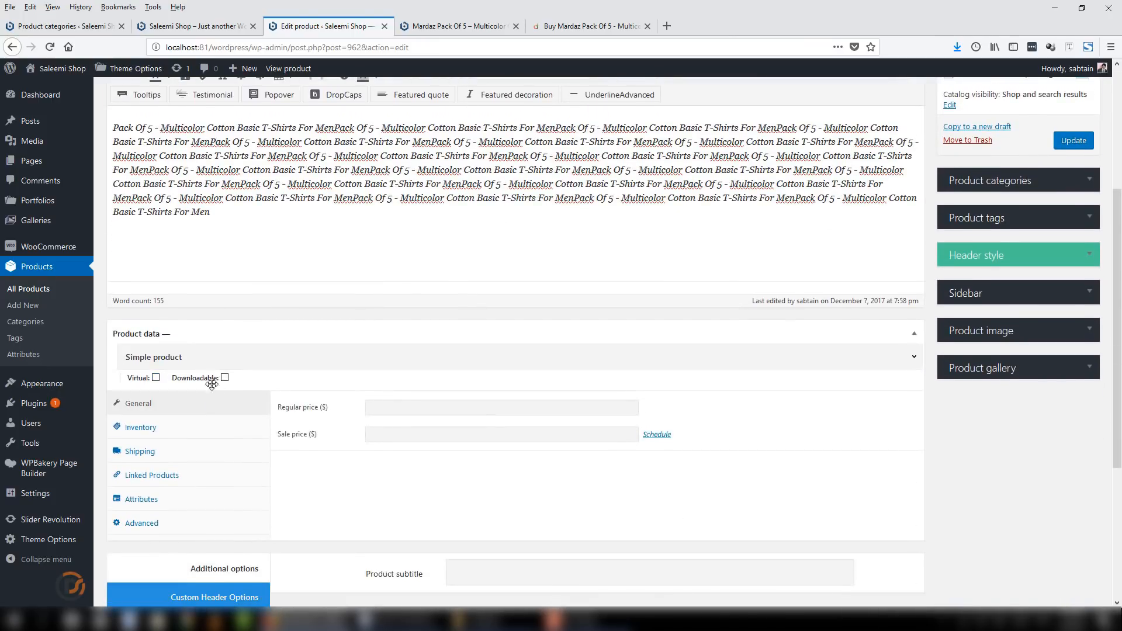
{"action": "scroll", "coordinate": [226, 381], "scroll_direction": "up", "scroll_amount": 3}
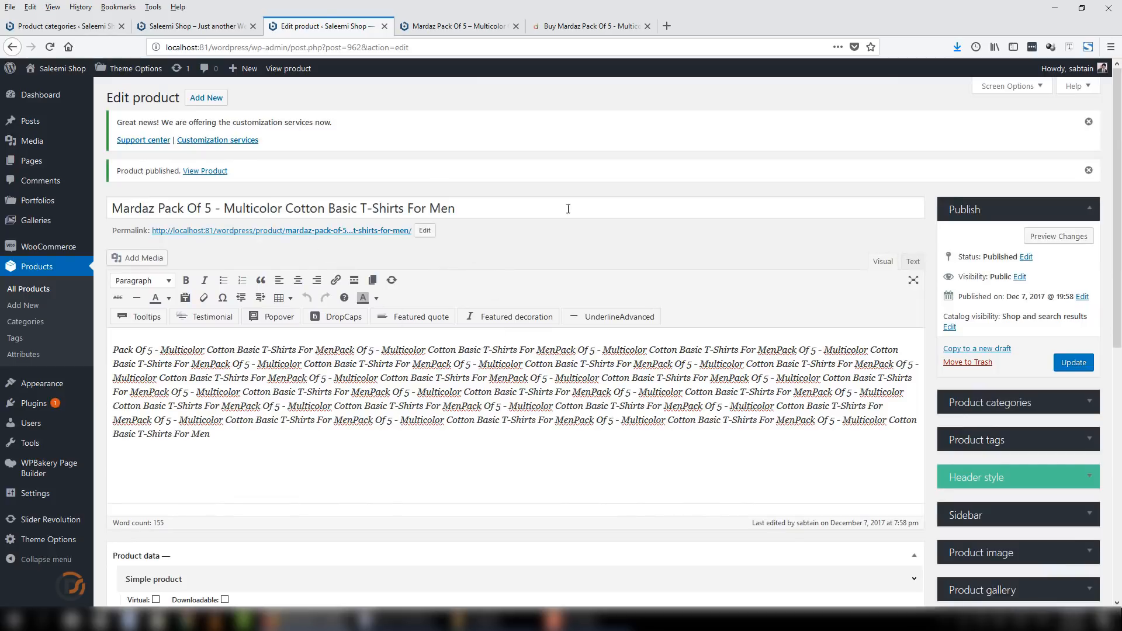
{"action": "scroll", "coordinate": [567, 330], "scroll_direction": "down", "scroll_amount": 2}
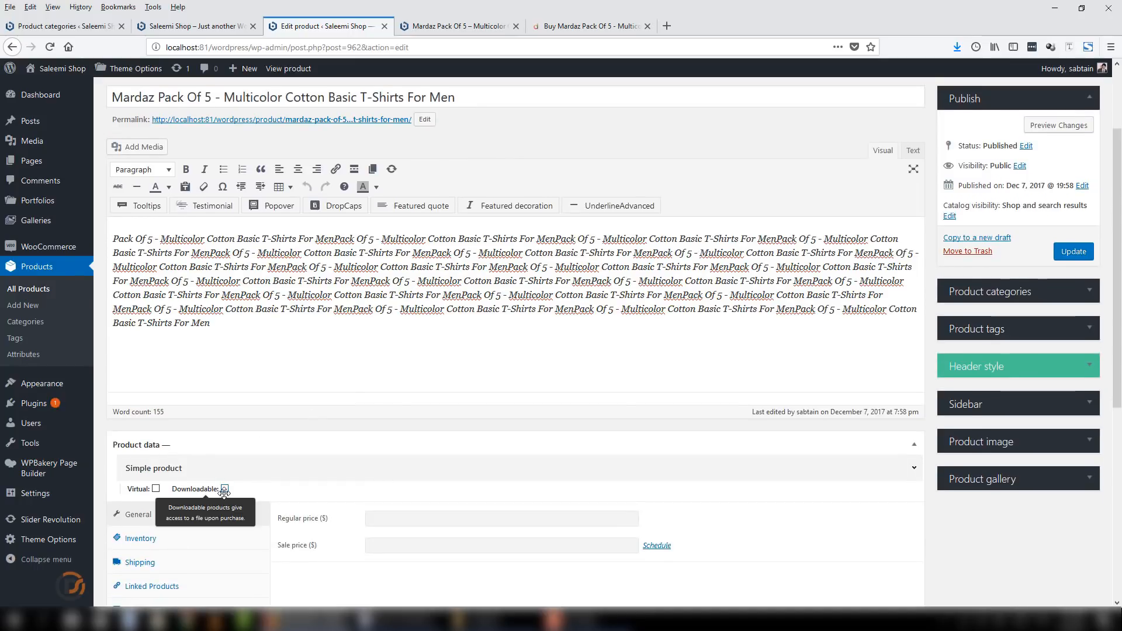
{"action": "scroll", "coordinate": [391, 392], "scroll_direction": "down", "scroll_amount": 4}
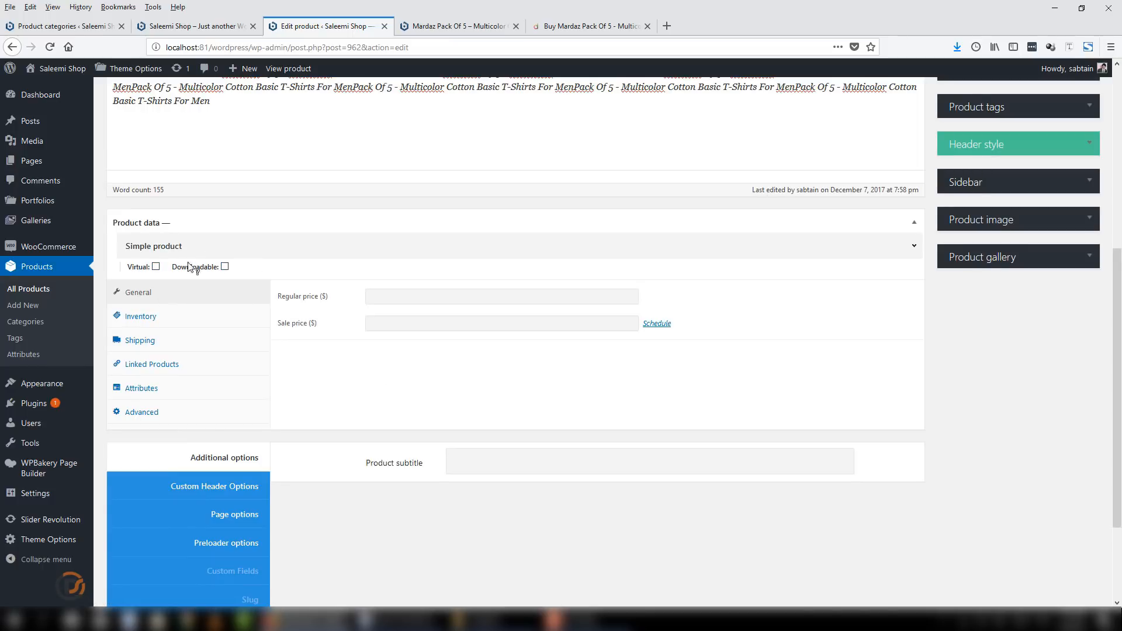
Set the product's regular price to 8 dollars in the general product data
{"action": "left_click", "coordinate": [391, 294]}
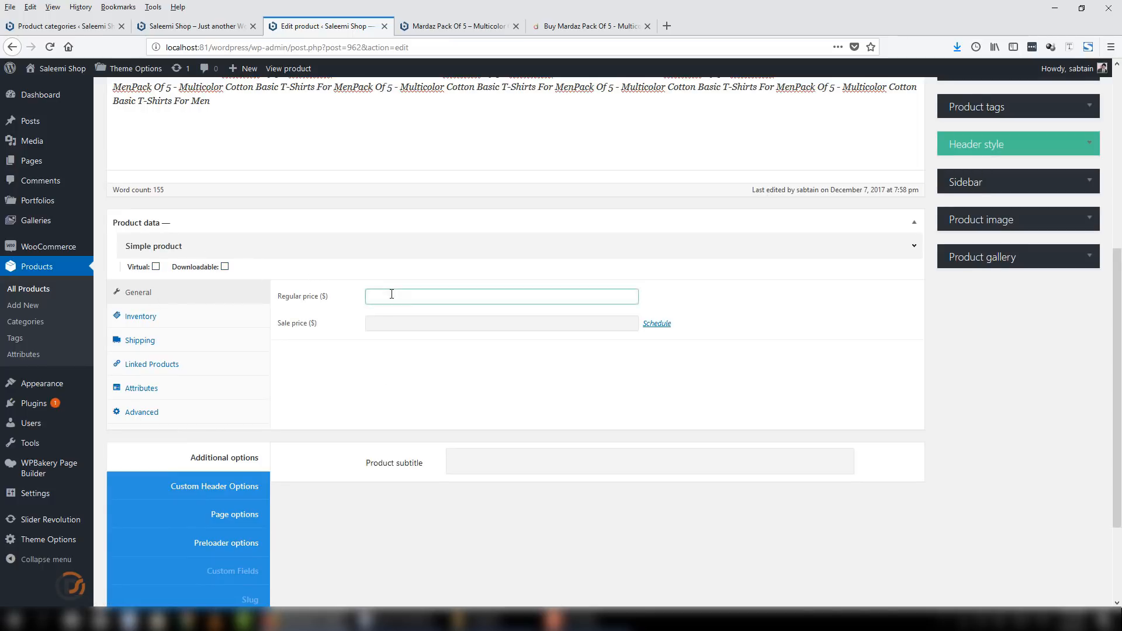
{"action": "left_click", "coordinate": [435, 323]}
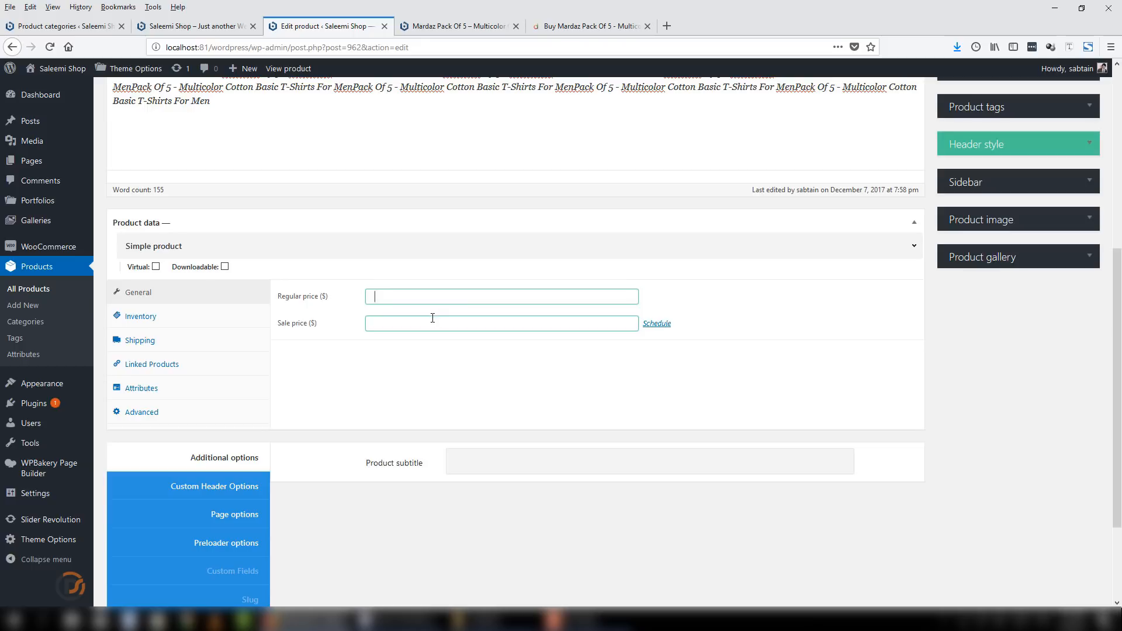
{"action": "type", "text": "80"}
{"action": "key", "text": "BackSpace"}
{"action": "double_click", "coordinate": [323, 297]}
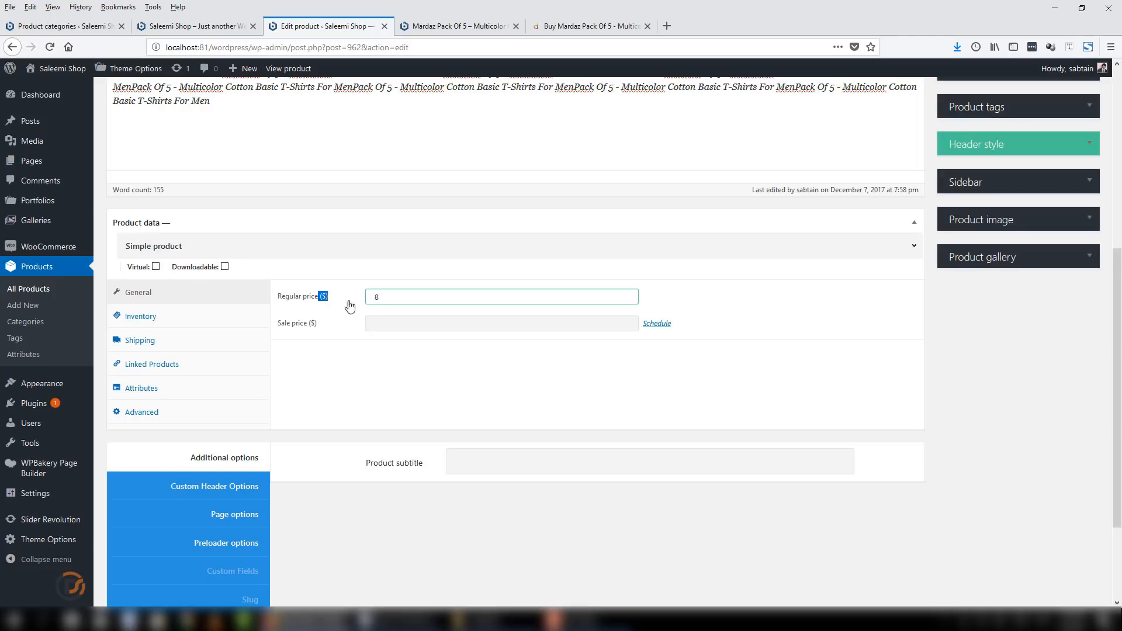
{"action": "key", "text": "Tab"}
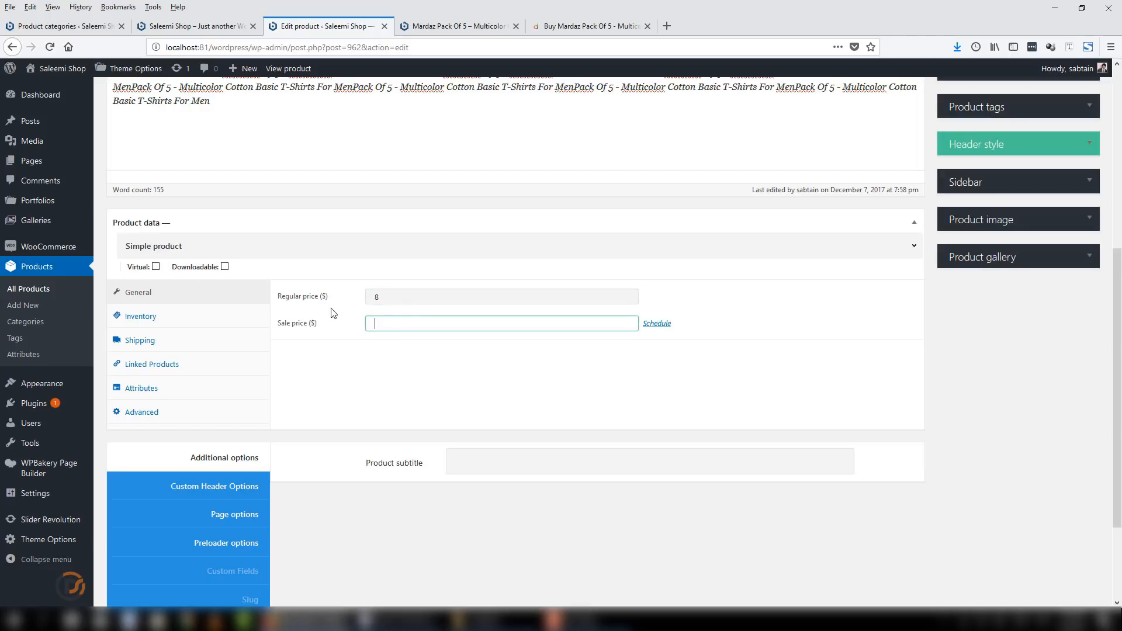
Set the product's sale price to 5 dollars
{"action": "double_click", "coordinate": [376, 297]}
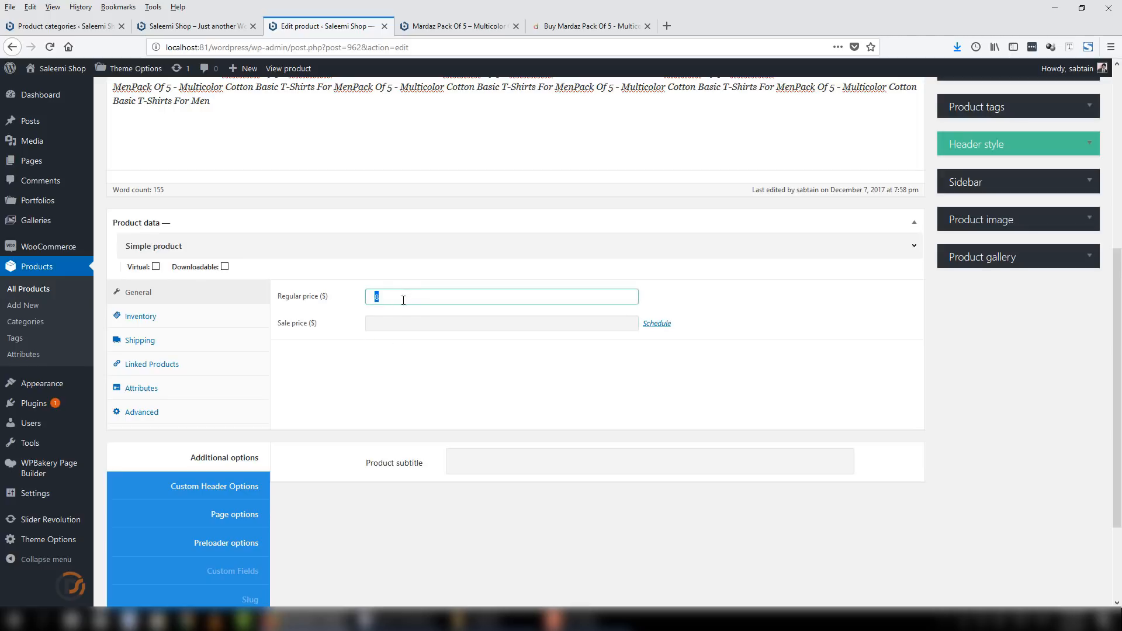
{"action": "left_click", "coordinate": [375, 327]}
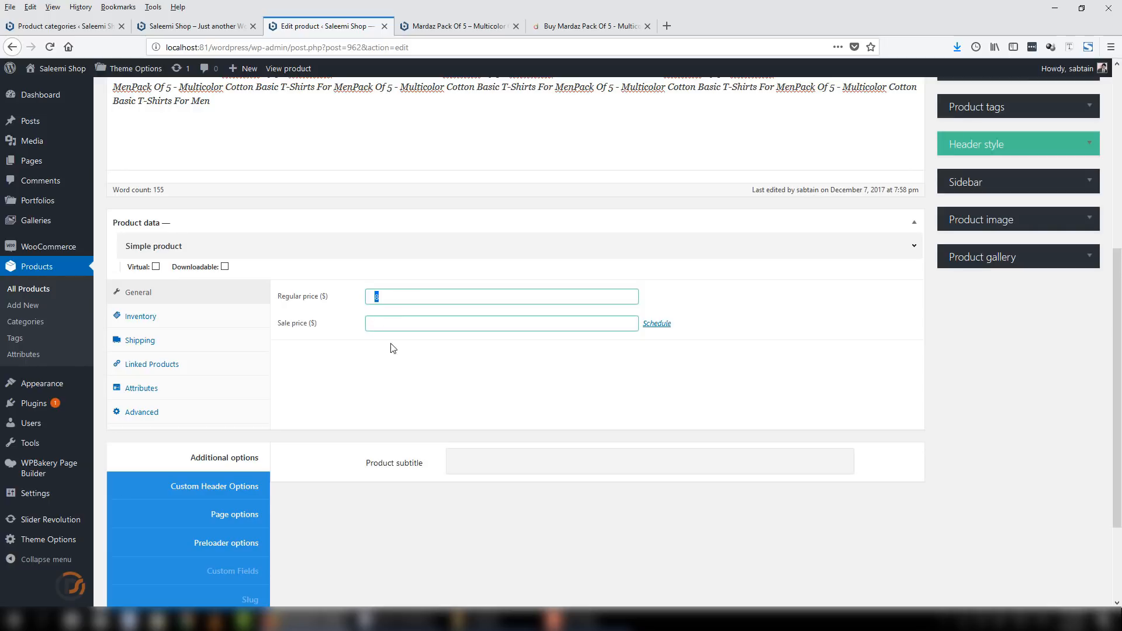
{"action": "left_click", "coordinate": [383, 320]}
{"action": "left_click", "coordinate": [388, 296]}
{"action": "left_click", "coordinate": [456, 325]}
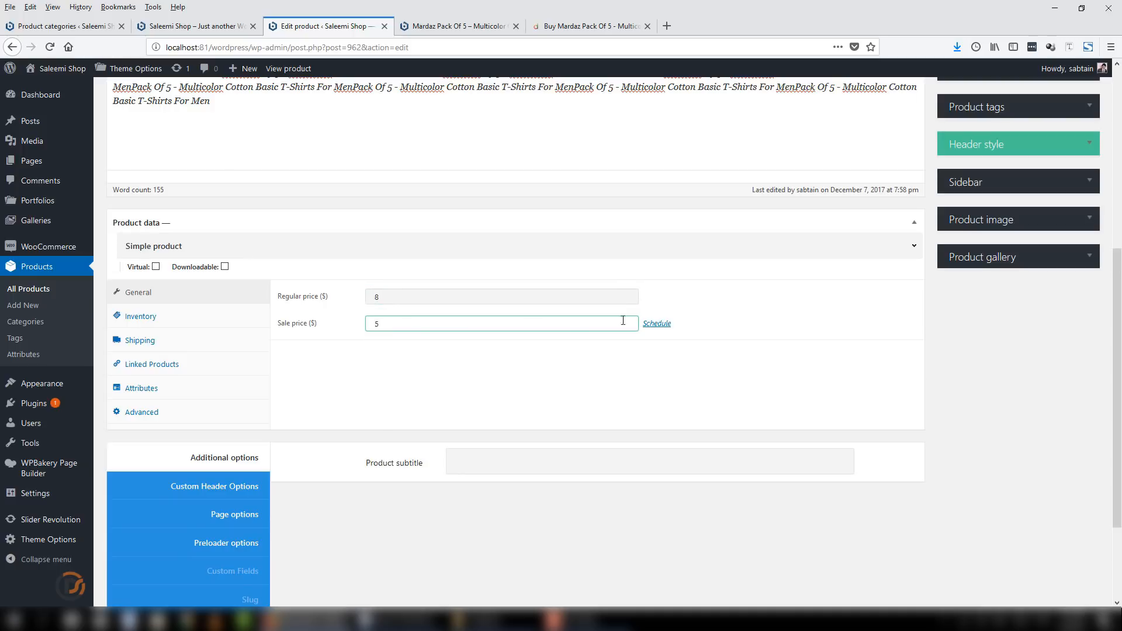
{"action": "left_click", "coordinate": [400, 294]}
Open scheduling for the sale price and bring up the calendar for its start date
{"action": "left_click", "coordinate": [660, 325]}
{"action": "left_click", "coordinate": [439, 349]}
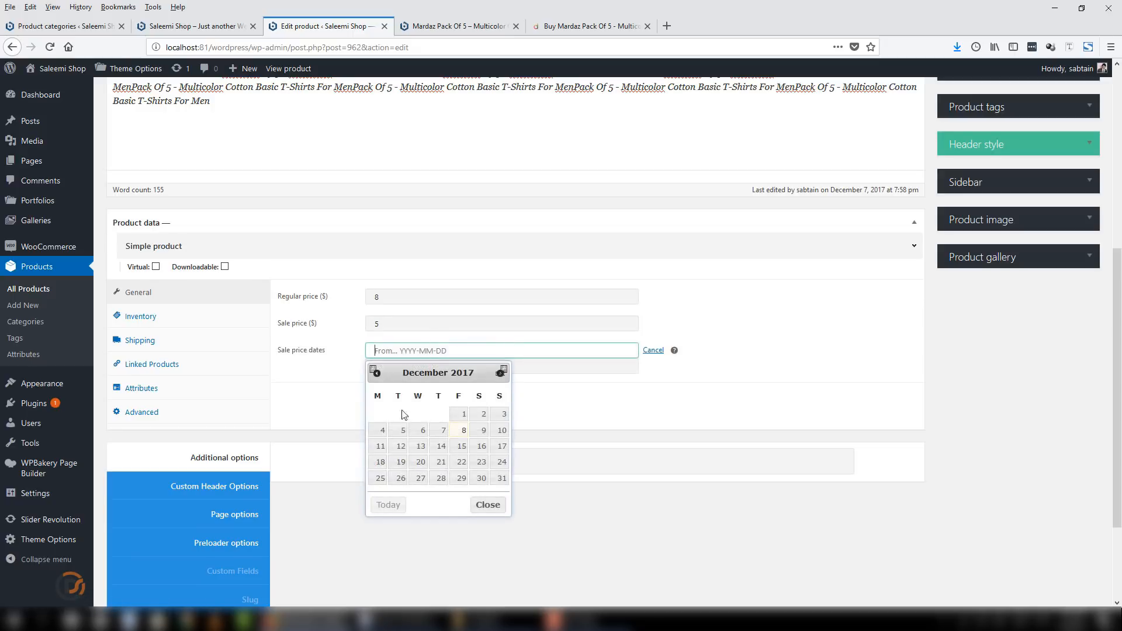
Schedule the sale price from 2017-12-08 to 2017-12-18 and check it against the sale and regular prices
{"action": "left_click", "coordinate": [461, 430]}
{"action": "left_click", "coordinate": [476, 367]}
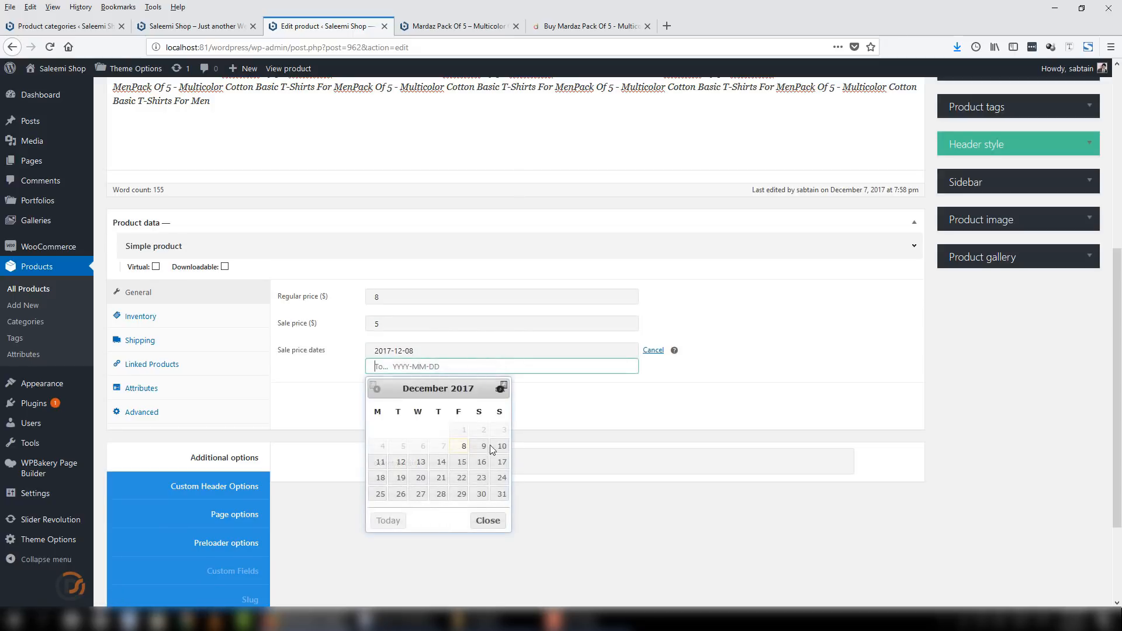
{"action": "left_click", "coordinate": [377, 478]}
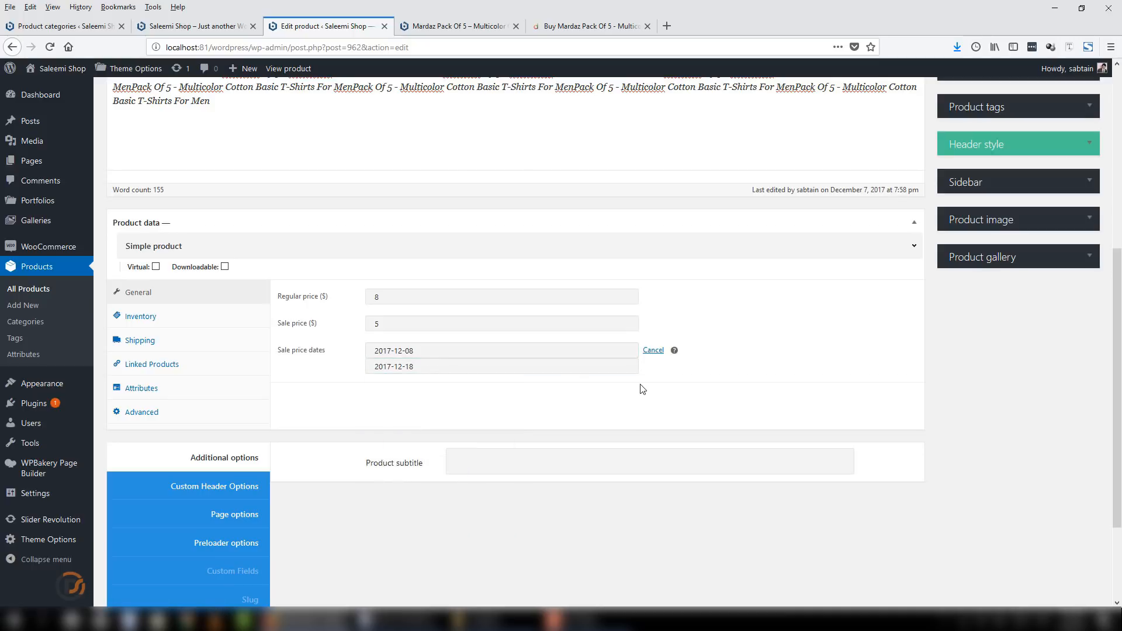
{"action": "left_click", "coordinate": [387, 324]}
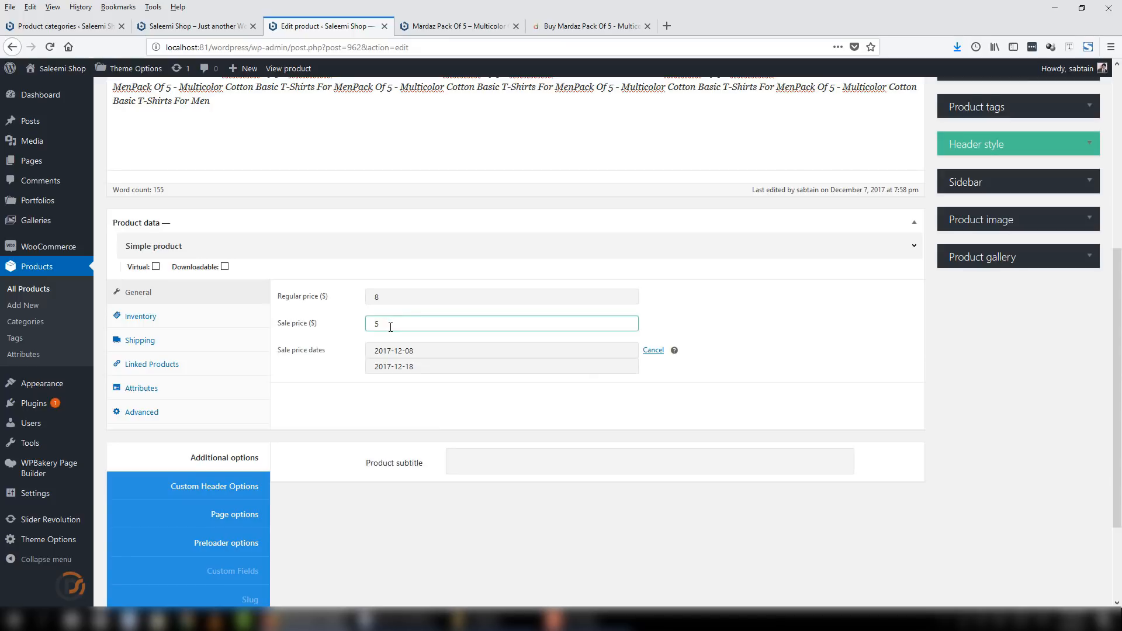
{"action": "left_click", "coordinate": [385, 298]}
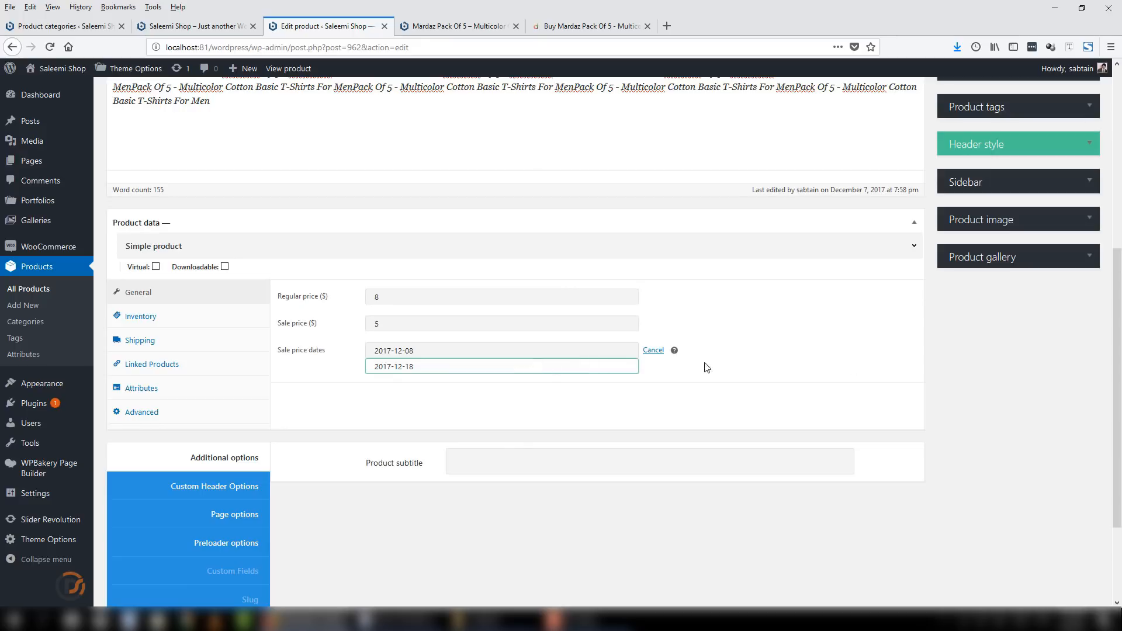
Cancel the scheduled sale price dates
{"action": "left_click_drag", "start_coordinate": [1119, 368], "coordinate": [1119, 199]}
{"action": "left_click_drag", "start_coordinate": [1119, 287], "coordinate": [1113, 463]}
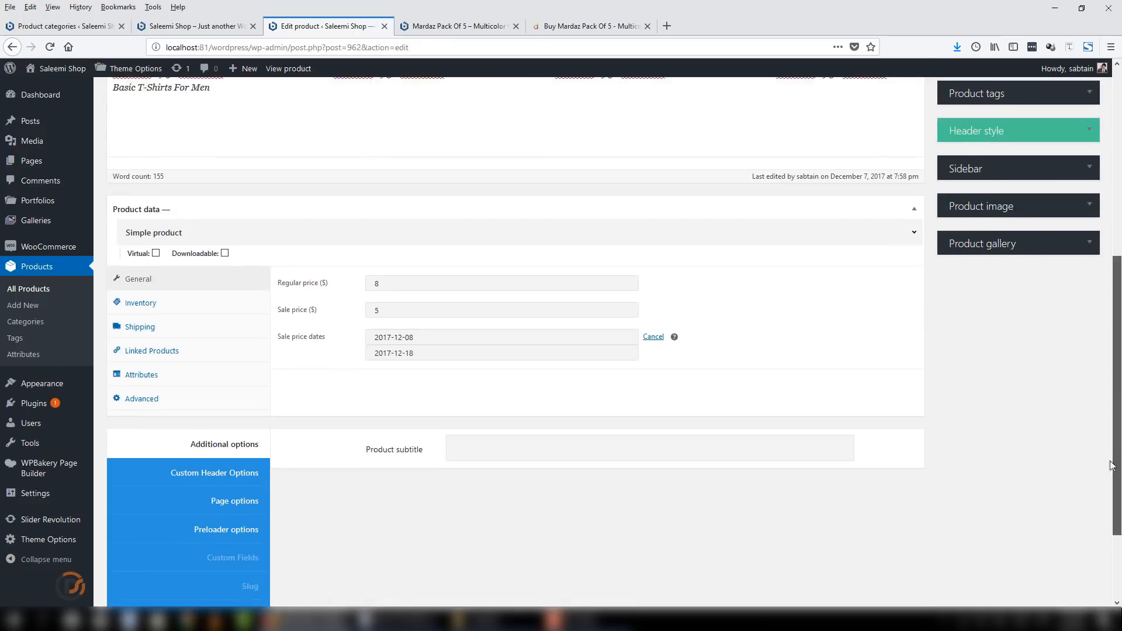
{"action": "left_click", "coordinate": [653, 336]}
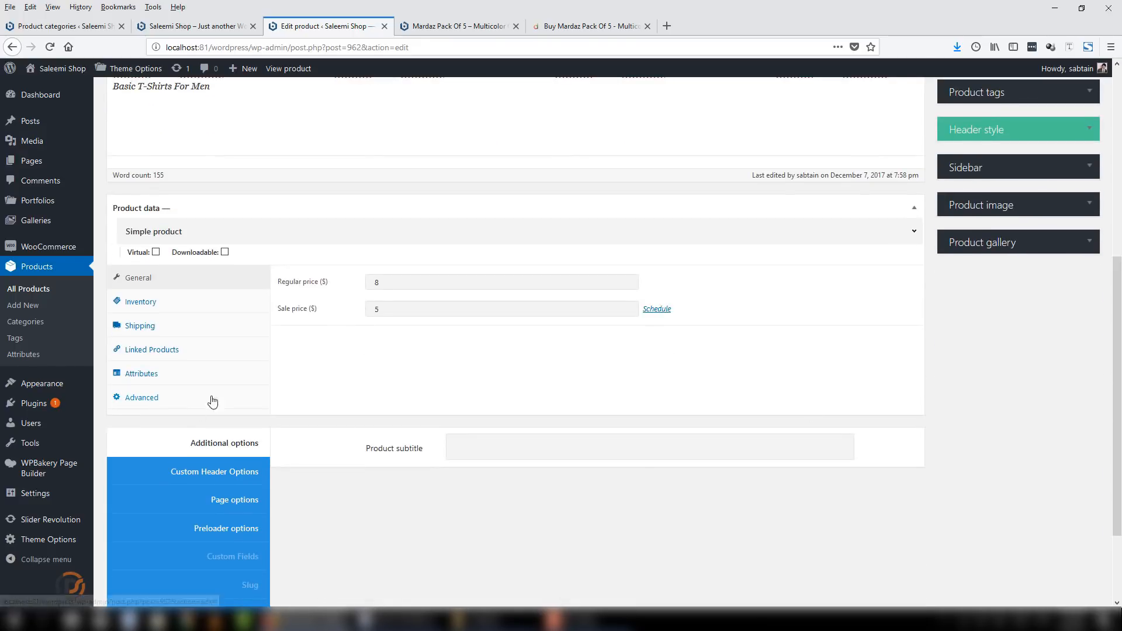
Open the product's inventory settings and place the cursor in the SKU field
{"action": "left_click", "coordinate": [154, 306]}
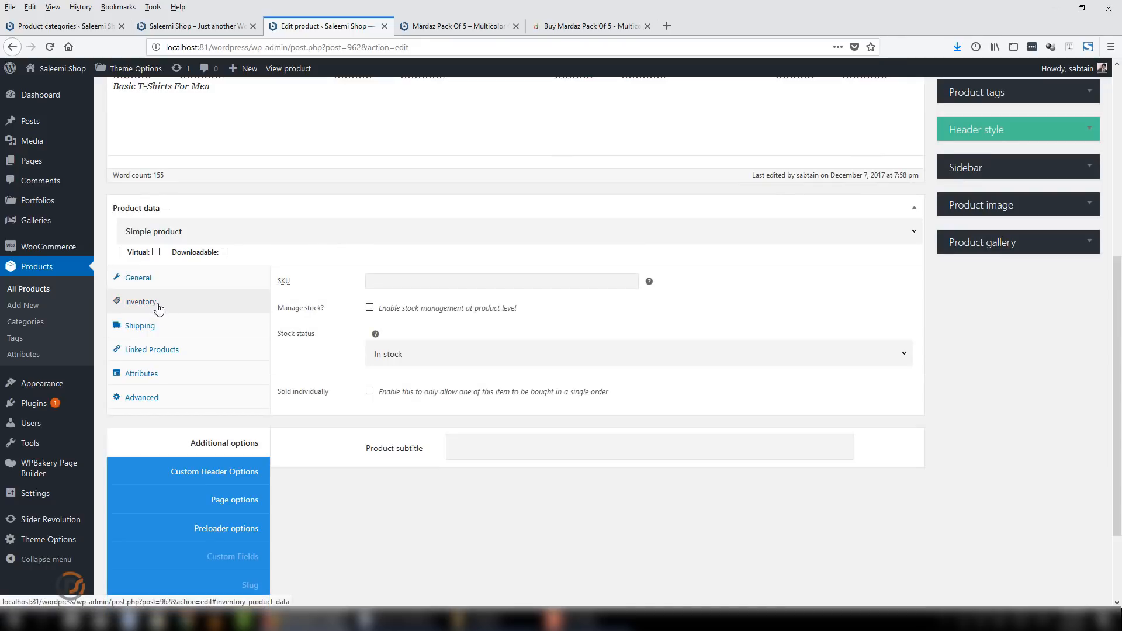
{"action": "left_click", "coordinate": [368, 282]}
{"action": "left_click", "coordinate": [282, 283]}
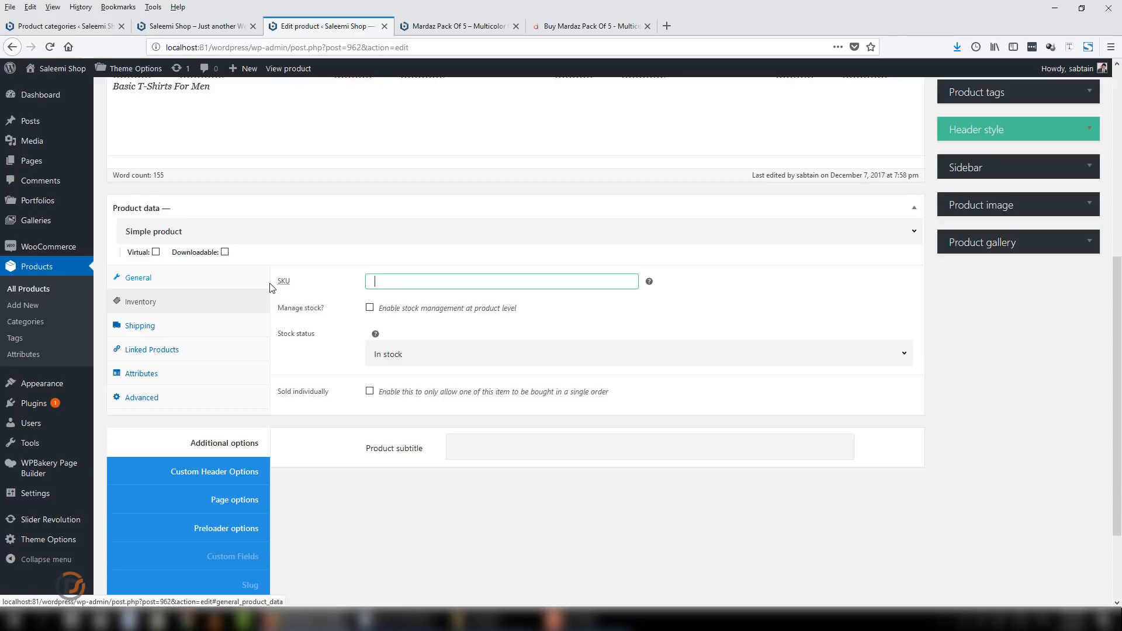
Try posew4532 as the product's SKU and clear it again
{"action": "type", "text": "posew4532"}
{"action": "key", "text": "BackSpace"}
{"action": "key", "text": "BackSpace"}
{"action": "key", "text": "BackSpace"}
{"action": "key", "text": "BackSpace"}
{"action": "key", "text": "BackSpace"}
{"action": "key", "text": "BackSpace"}
{"action": "key", "text": "BackSpace"}
{"action": "key", "text": "BackSpace"}
{"action": "key", "text": "BackSpace"}
Try MM25698 as the product's SKU and empty the field again
{"action": "type", "text": "MM25698"}
{"action": "key", "text": "BackSpace"}
{"action": "key", "text": "BackSpace"}
{"action": "key", "text": "BackSpace"}
{"action": "key", "text": "BackSpace"}
{"action": "key", "text": "BackSpace"}
{"action": "key", "text": "BackSpace"}
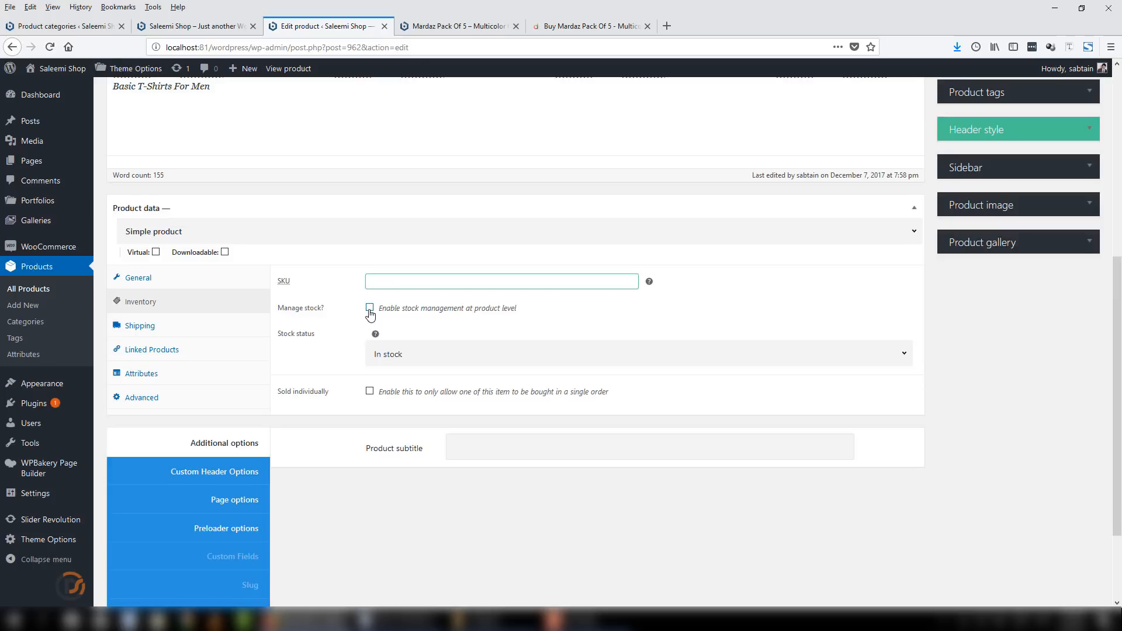
Examine the area below the product title on the storefront page
{"action": "left_click", "coordinate": [430, 26]}
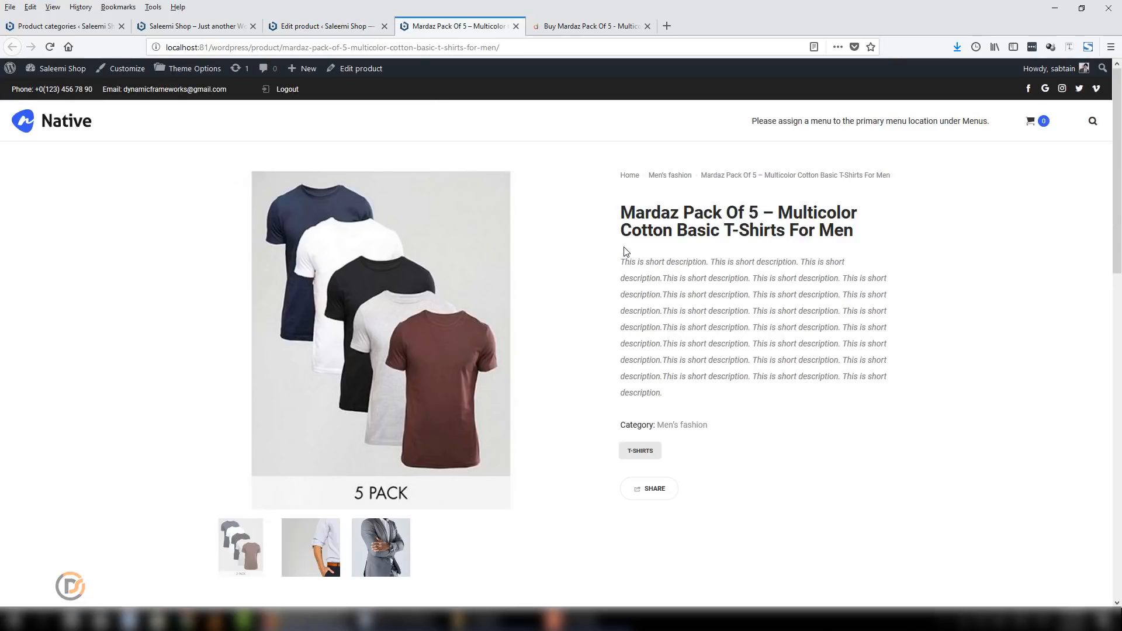
{"action": "left_click_drag", "start_coordinate": [626, 251], "coordinate": [621, 279]}
{"action": "left_click", "coordinate": [665, 277]}
Enable stock management at product level and set the stock quantity to 12
{"action": "left_click", "coordinate": [298, 26]}
{"action": "left_click", "coordinate": [380, 310]}
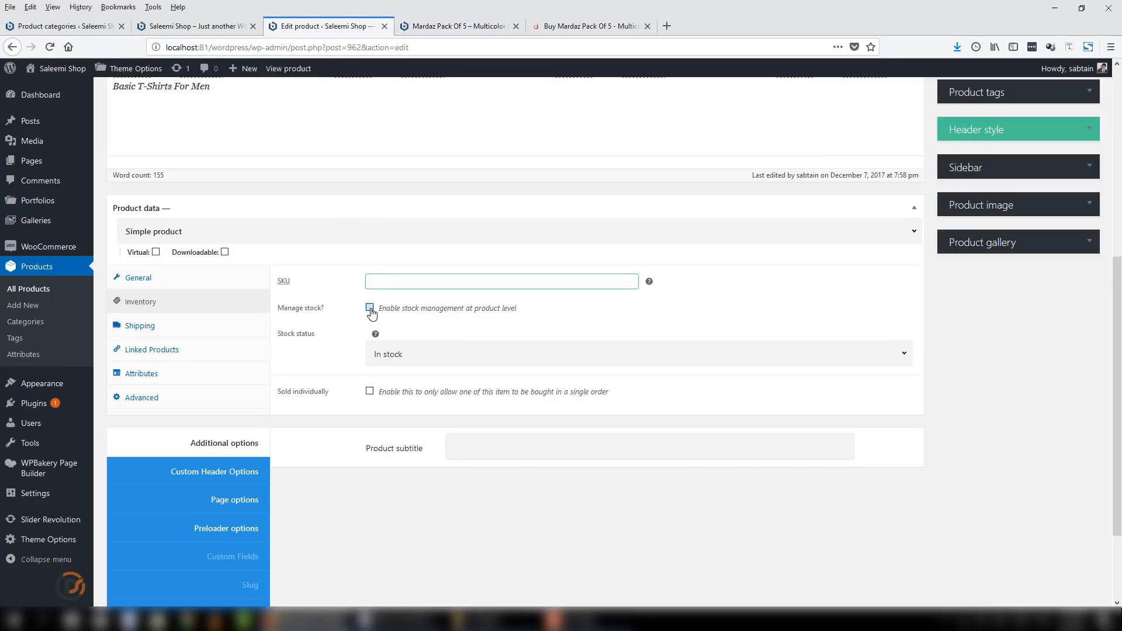
{"action": "double_click", "coordinate": [363, 335]}
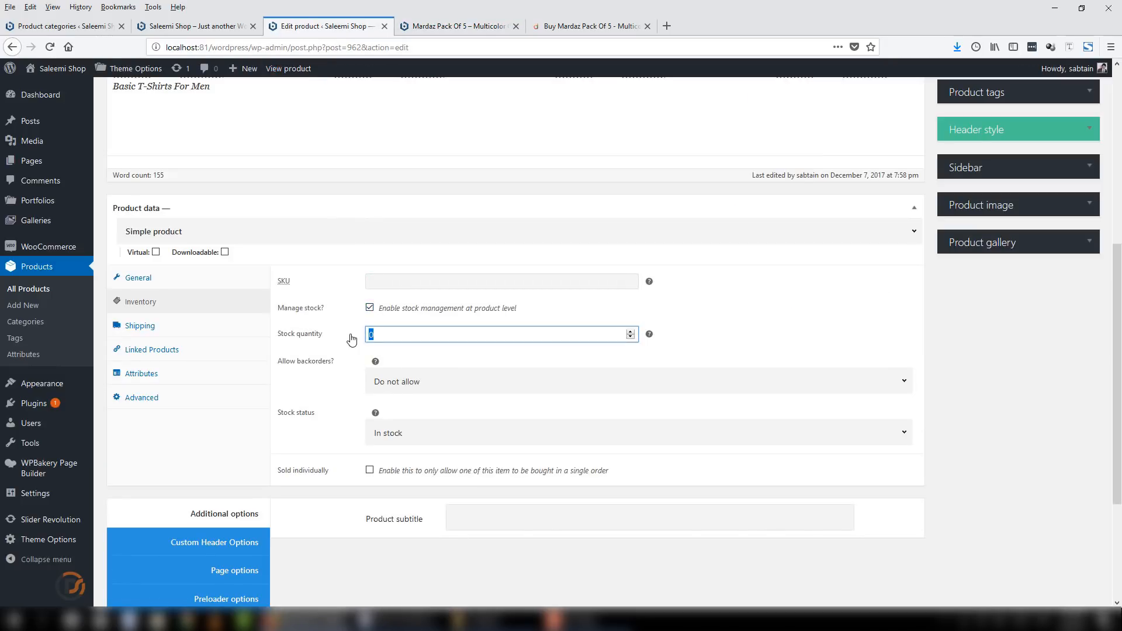
{"action": "type", "text": "12"}
Review the backorder choices and stock quantity on the edit page alongside the product's storefront page
{"action": "left_click", "coordinate": [461, 25]}
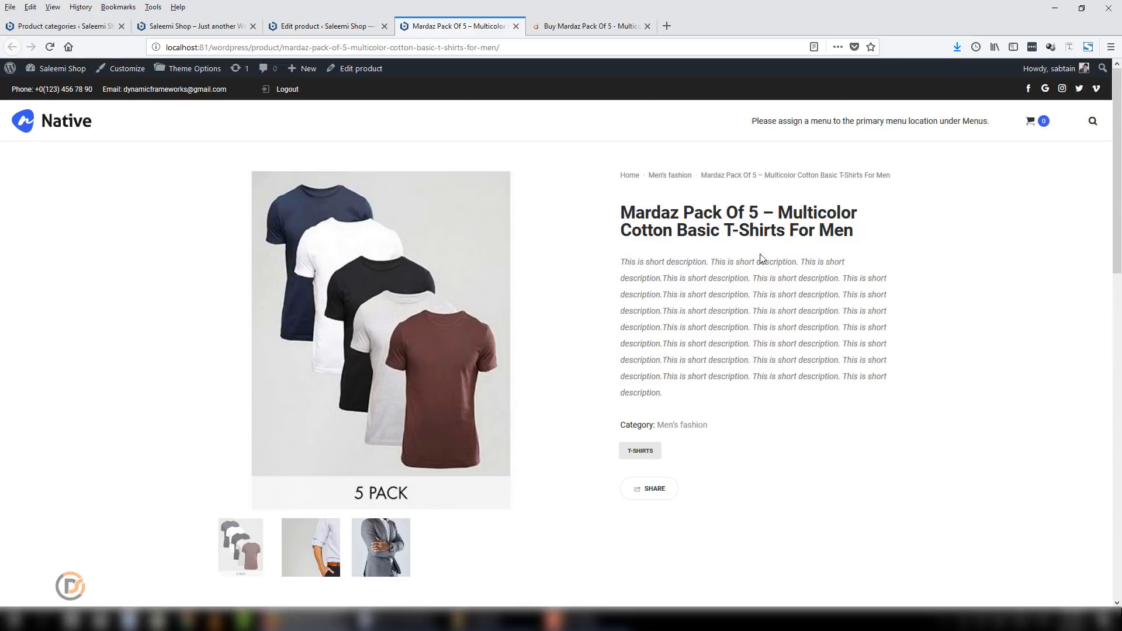
{"action": "left_click", "coordinate": [359, 27]}
{"action": "scroll", "coordinate": [415, 356], "scroll_direction": "down", "scroll_amount": 3}
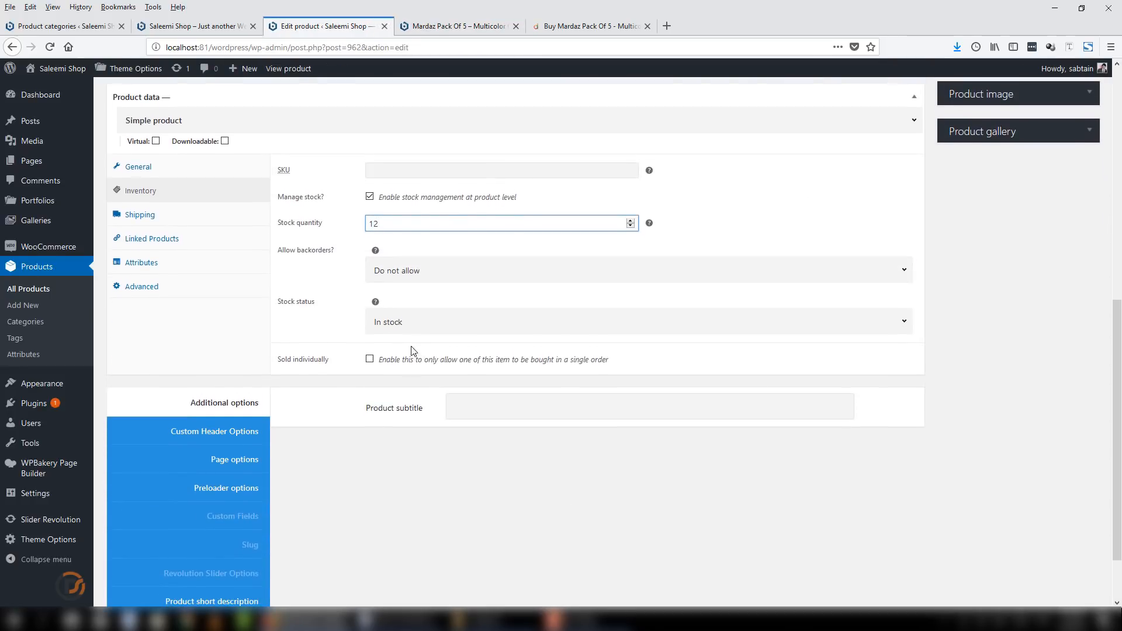
{"action": "left_click", "coordinate": [397, 270]}
{"action": "left_click", "coordinate": [398, 270]}
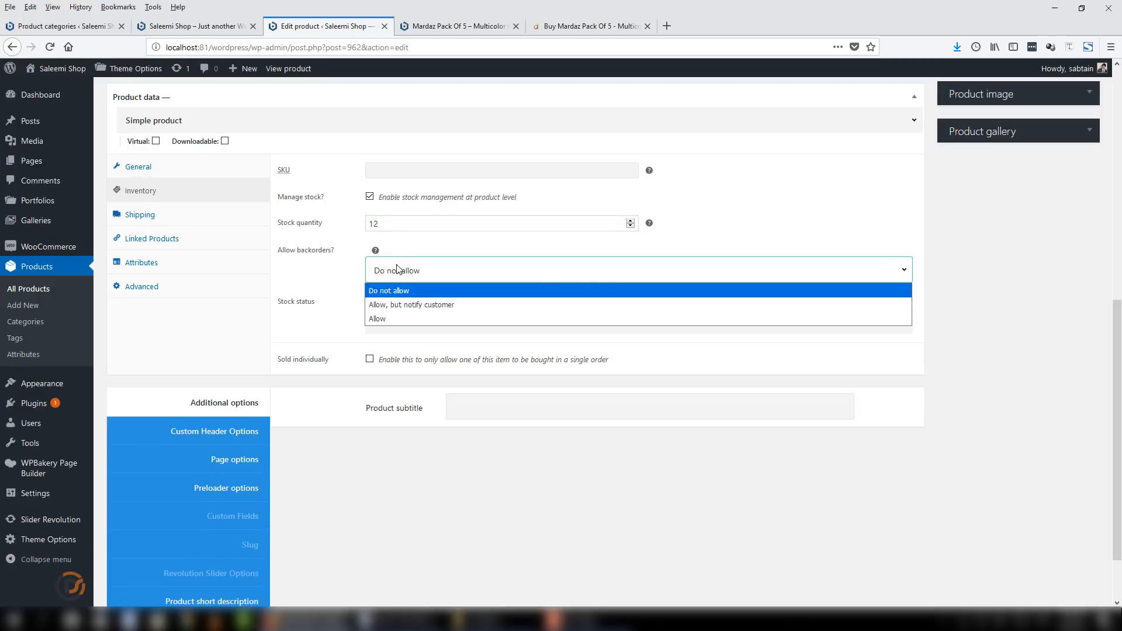
{"action": "left_click", "coordinate": [390, 223]}
{"action": "left_click", "coordinate": [458, 26]}
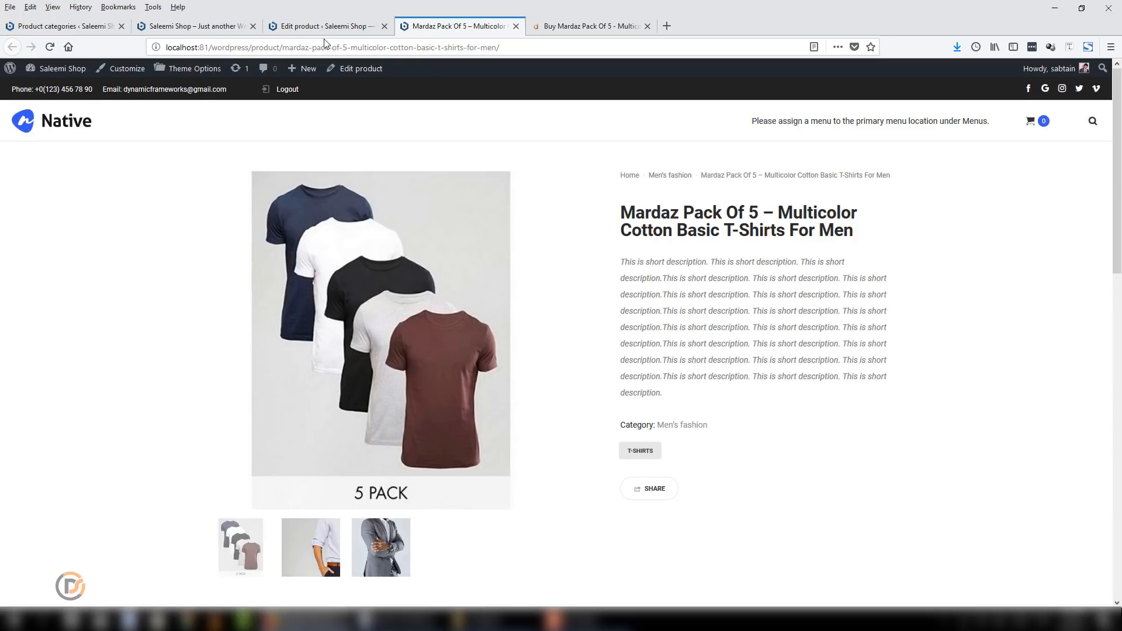
{"action": "left_click", "coordinate": [343, 26]}
{"action": "left_click", "coordinate": [459, 25]}
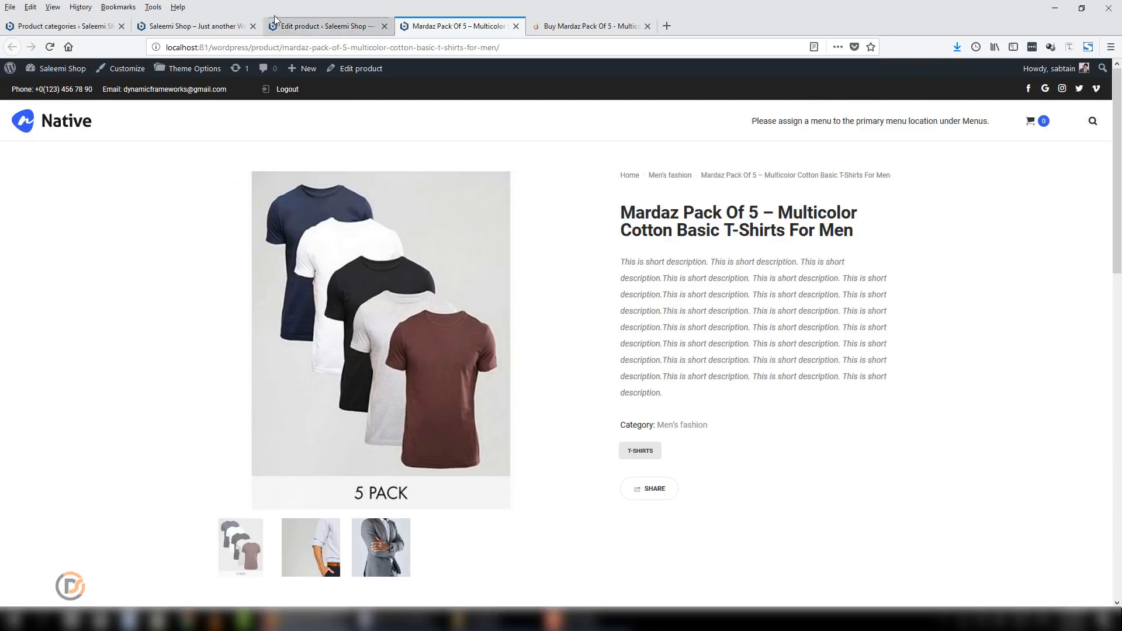
Switch the product's backorders option to Allow and back to Do not allow
{"action": "left_click", "coordinate": [318, 25]}
{"action": "left_click", "coordinate": [440, 271]}
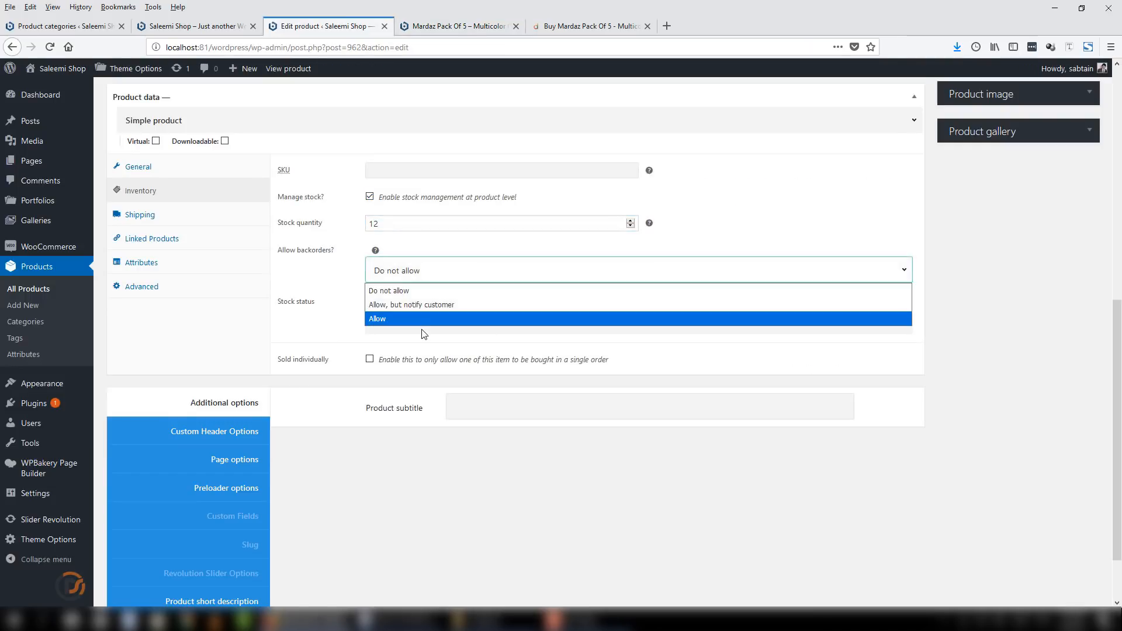
{"action": "left_click", "coordinate": [415, 318]}
{"action": "left_click", "coordinate": [417, 274]}
{"action": "left_click", "coordinate": [412, 274]}
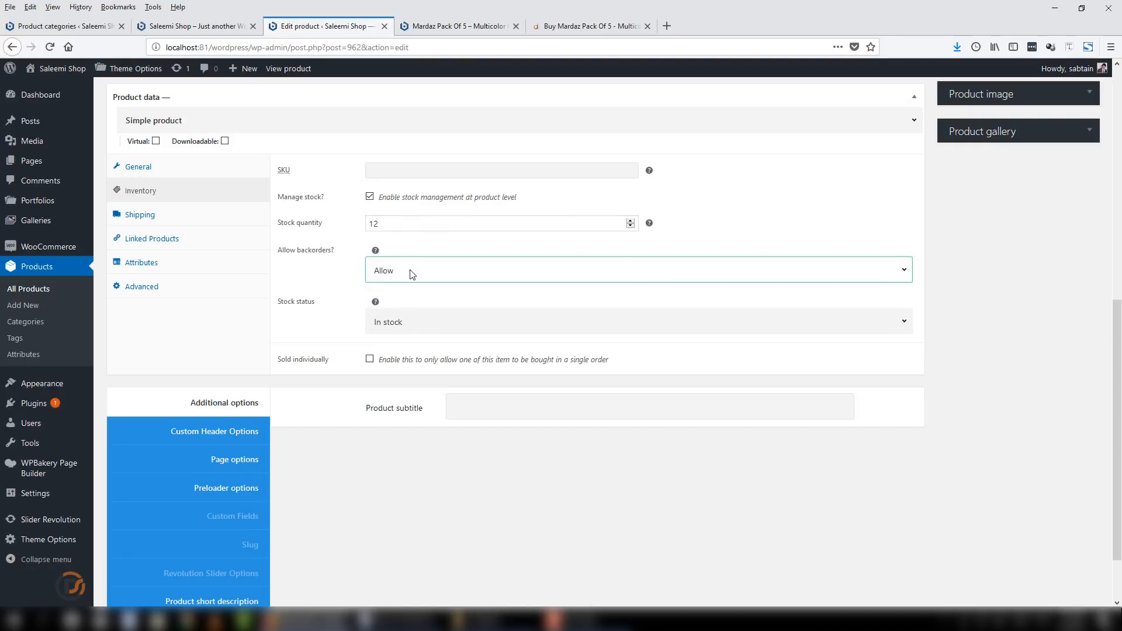
{"action": "left_click", "coordinate": [390, 274]}
{"action": "left_click", "coordinate": [388, 290]}
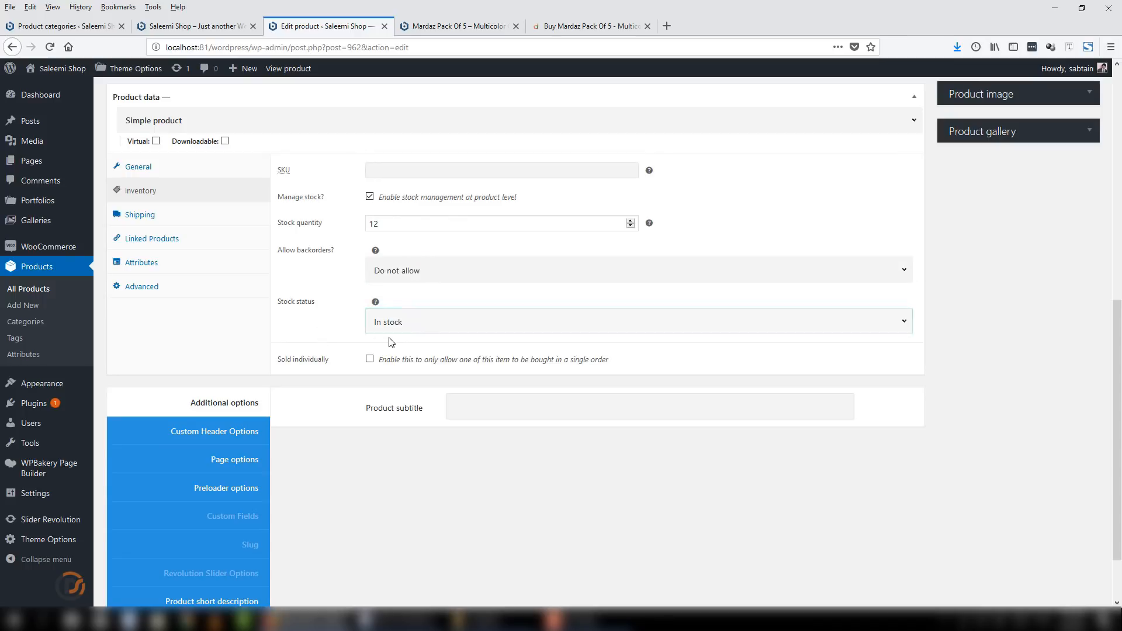
Review the inventory settings and the title and short description on the product's storefront page
{"action": "left_click_drag", "start_coordinate": [1117, 447], "coordinate": [989, 367]}
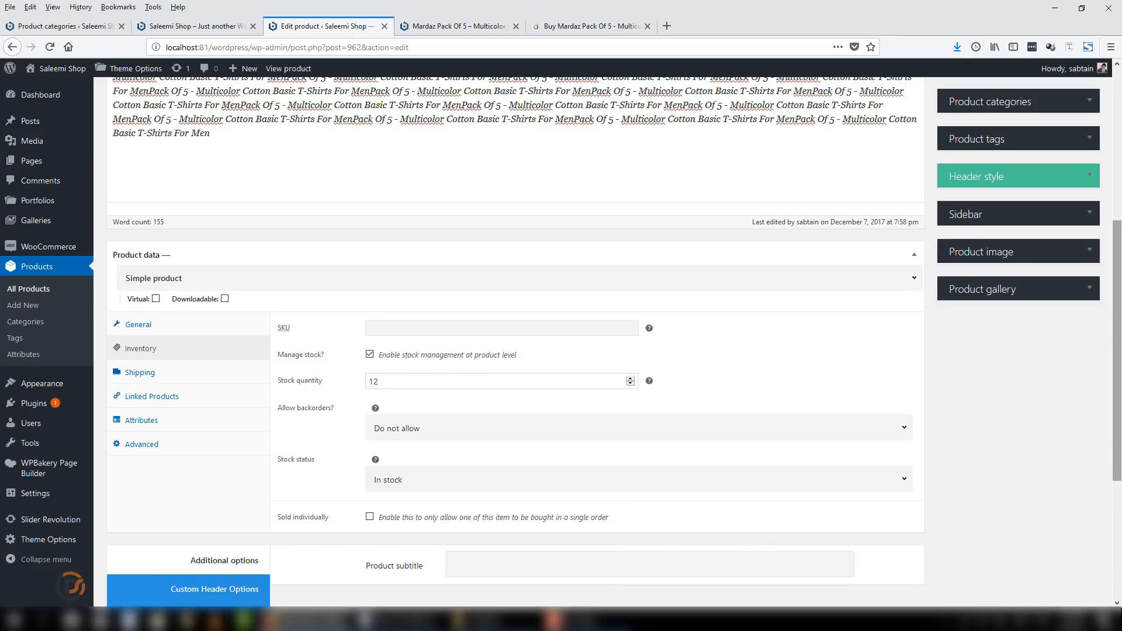
{"action": "scroll", "coordinate": [582, 415], "scroll_direction": "down", "scroll_amount": 1}
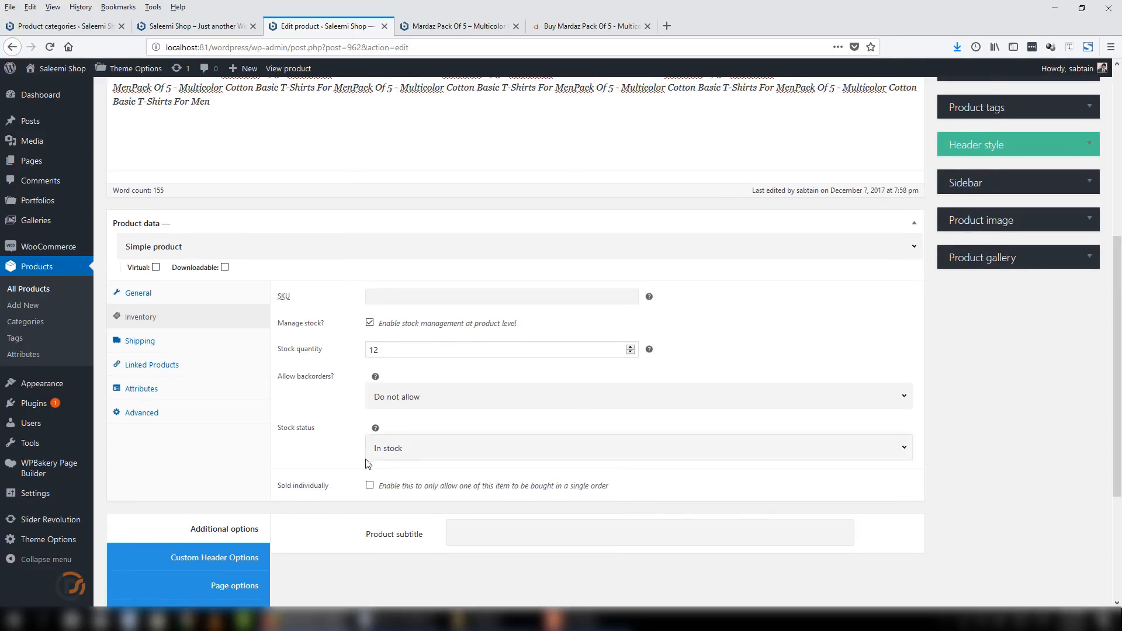
{"action": "left_click", "coordinate": [407, 28]}
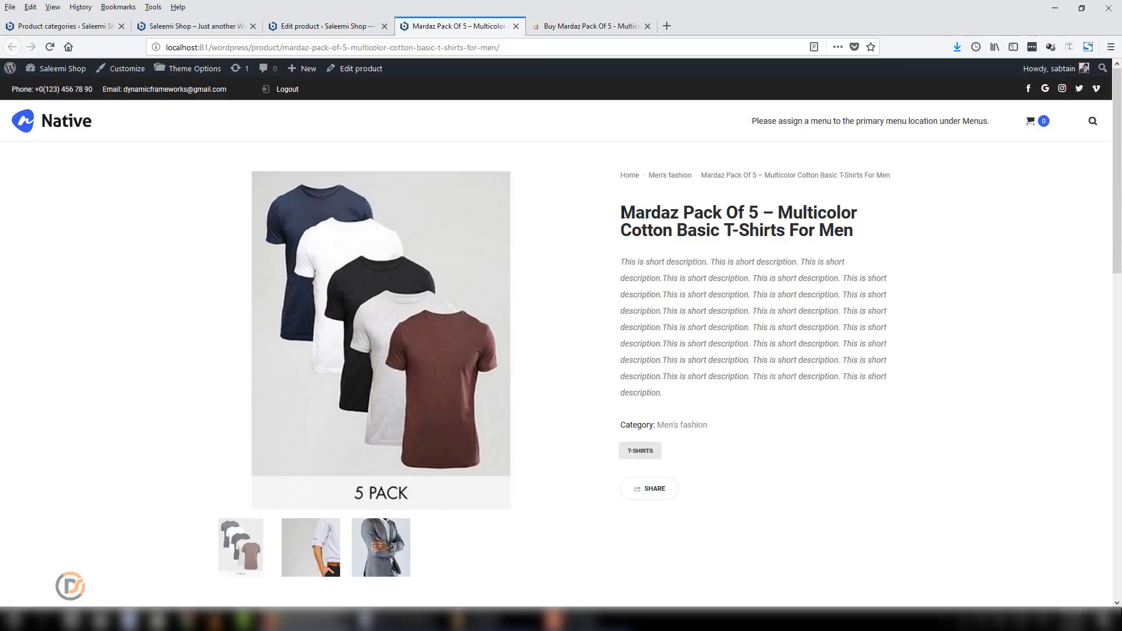
{"action": "left_click_drag", "start_coordinate": [621, 210], "coordinate": [924, 281]}
{"action": "left_click", "coordinate": [608, 282]}
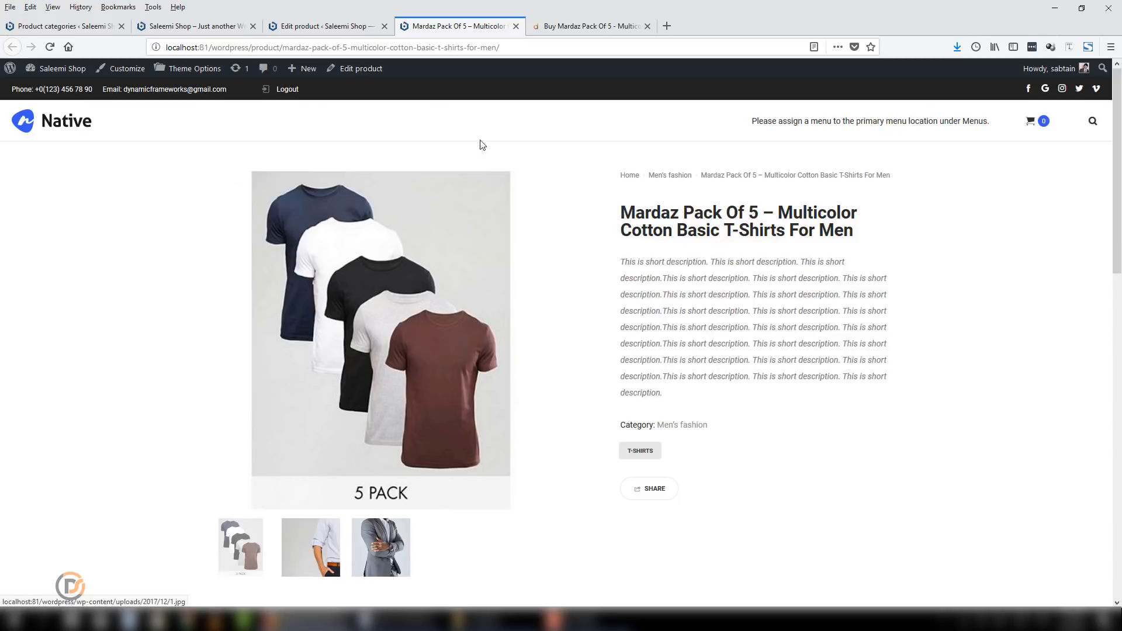
Switch the product's stock status to Out of stock and back to In stock
{"action": "left_click", "coordinate": [327, 25]}
{"action": "left_click", "coordinate": [421, 450]}
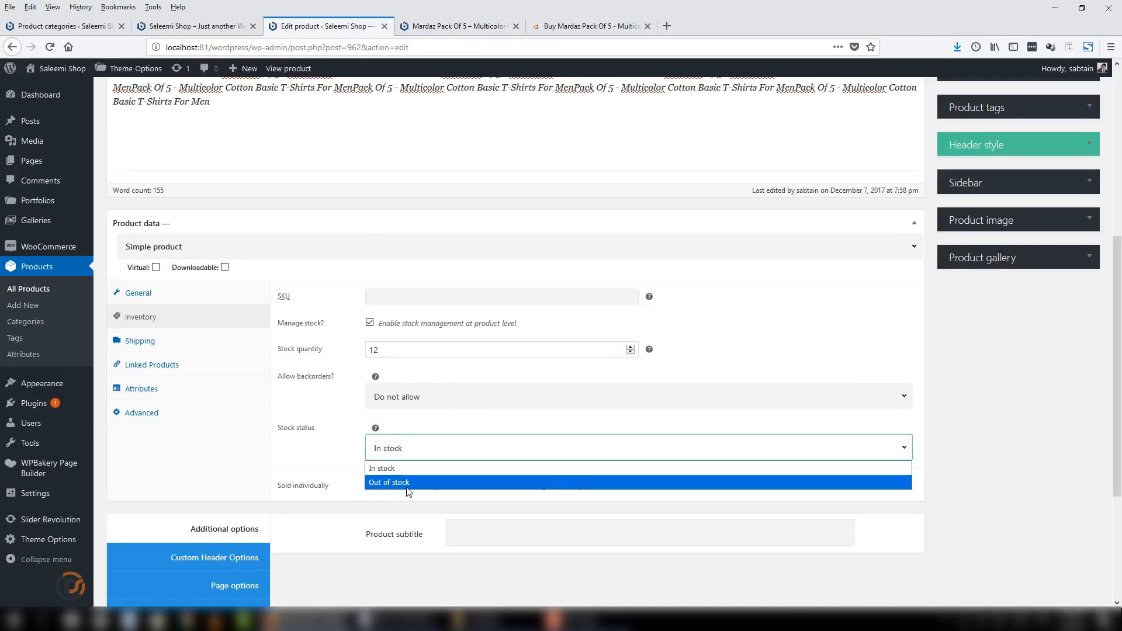
{"action": "left_click", "coordinate": [407, 482]}
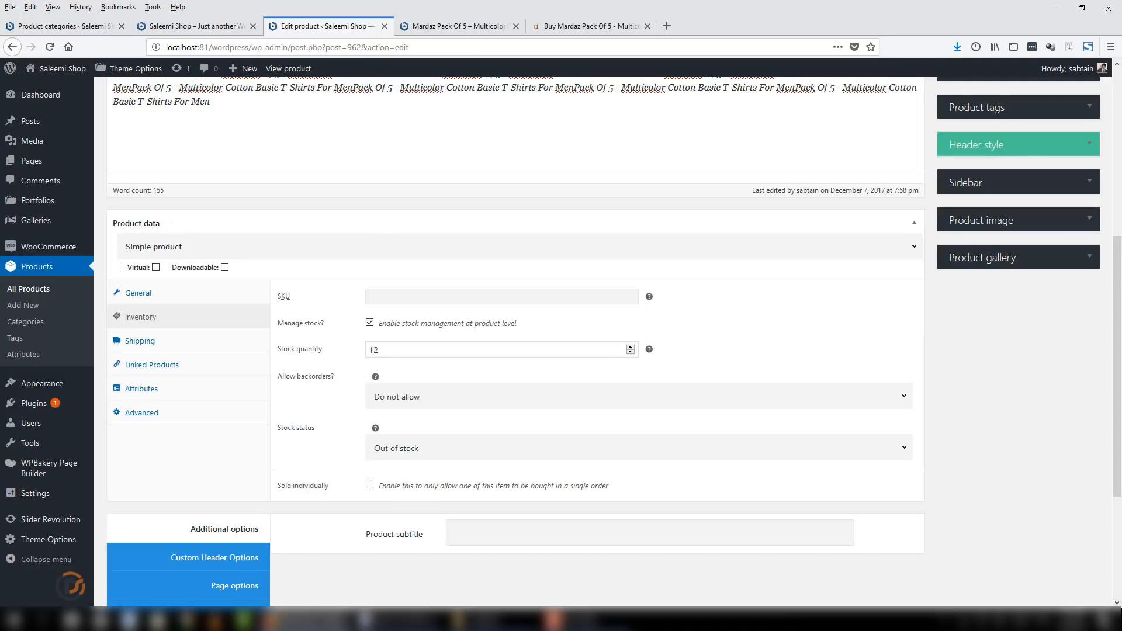
{"action": "left_click_drag", "start_coordinate": [1118, 438], "coordinate": [1121, 415]}
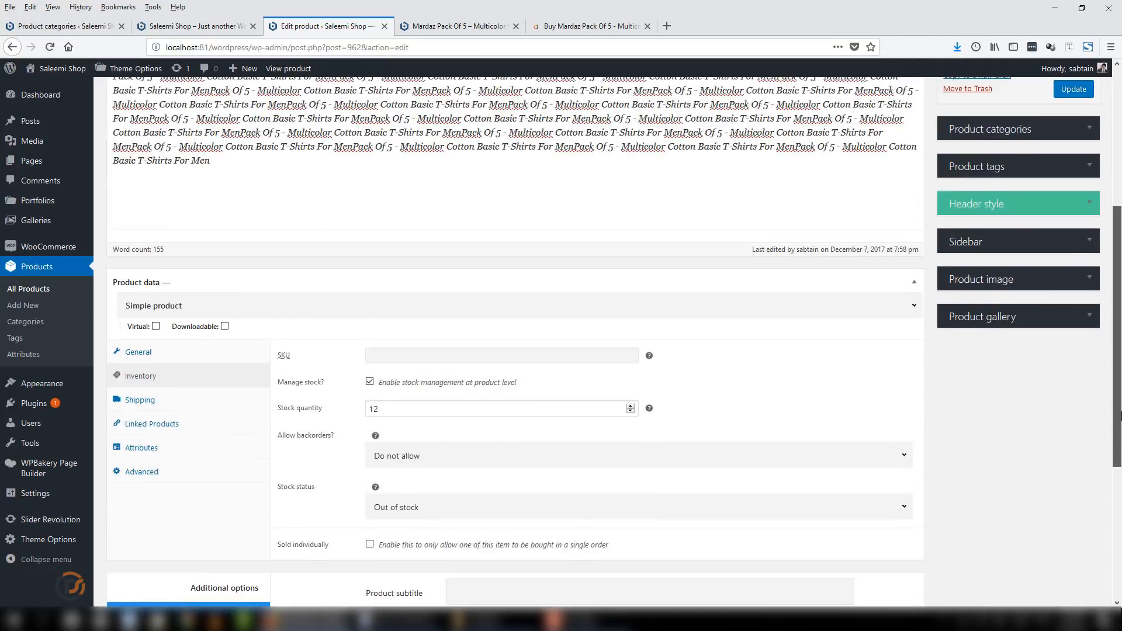
{"action": "left_click", "coordinate": [410, 507]}
{"action": "left_click", "coordinate": [409, 527]}
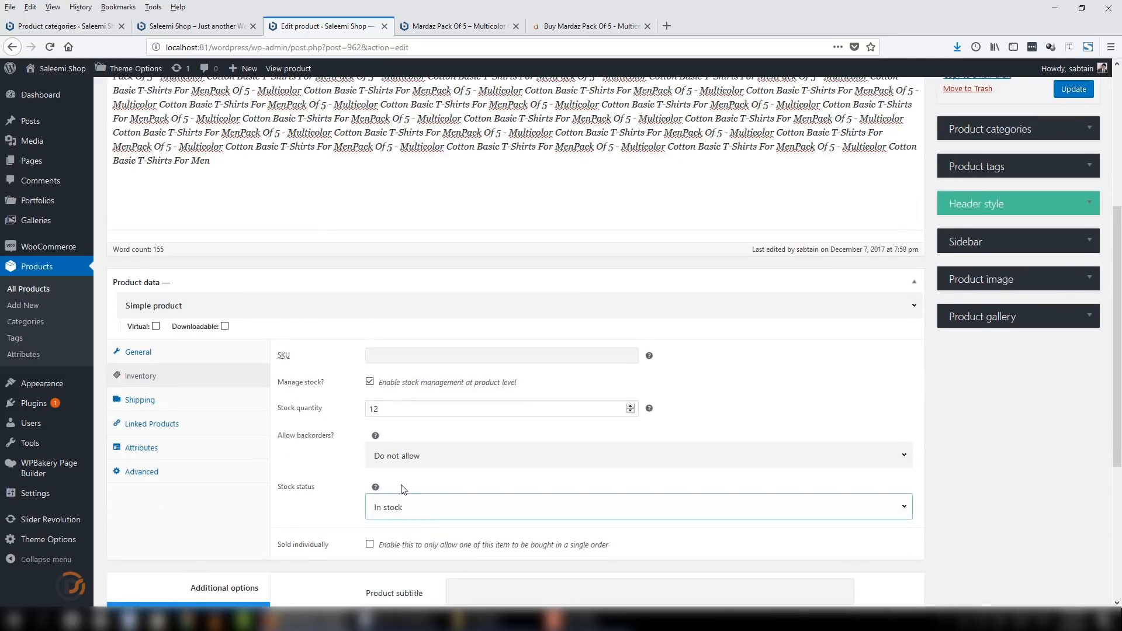
Set the stock quantity to 100 and the SKU to 3698, and update the product
{"action": "left_click", "coordinate": [285, 414]}
{"action": "type", "text": "100"}
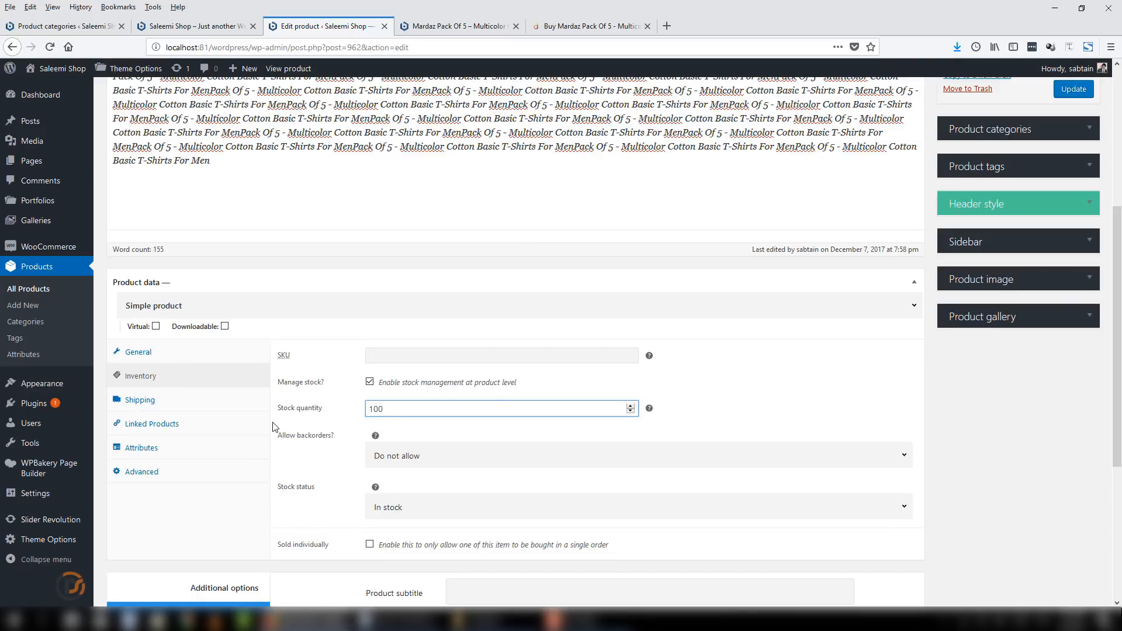
{"action": "left_click", "coordinate": [449, 362]}
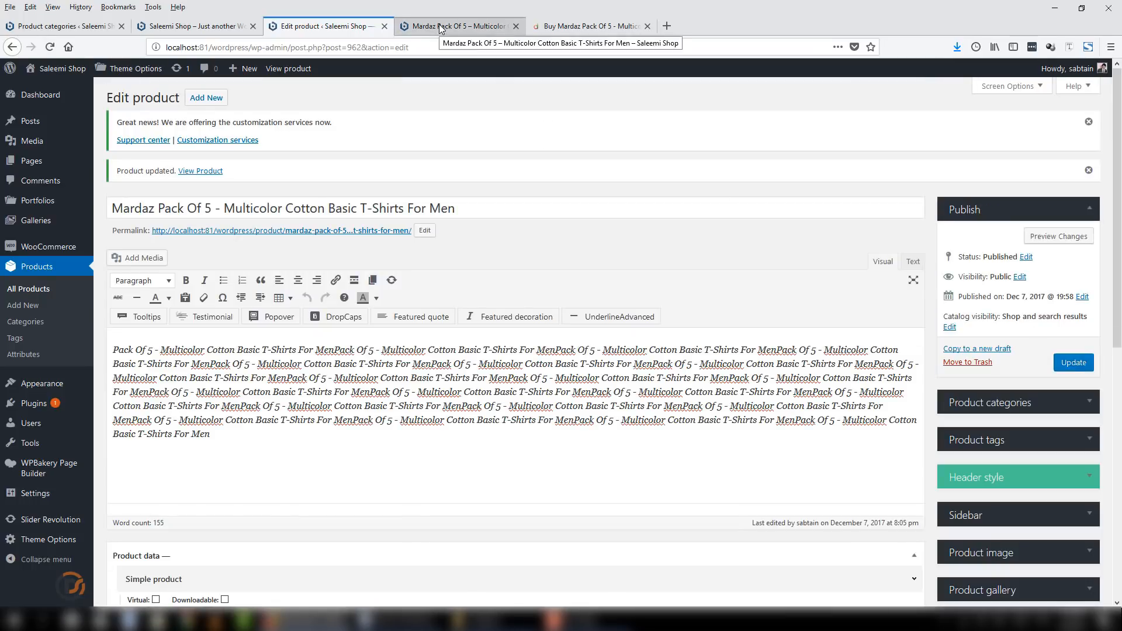
Reload the product's storefront page and examine its sale price and regular price
{"action": "left_click", "coordinate": [440, 27]}
{"action": "left_click", "coordinate": [447, 47]}
{"action": "key", "text": "Return"}
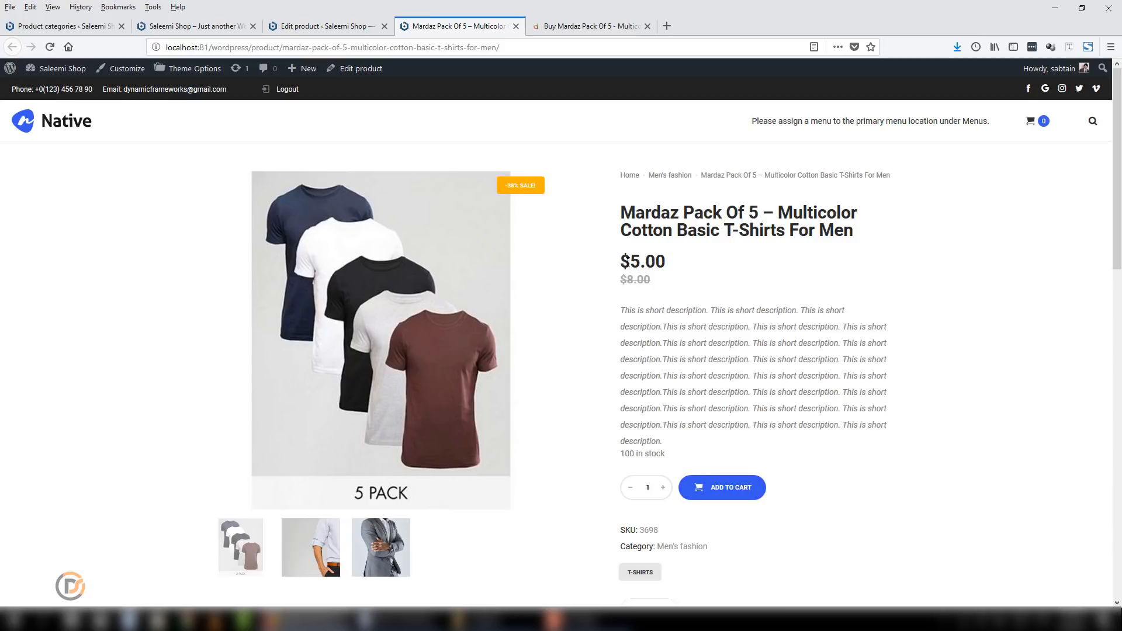
{"action": "left_click_drag", "start_coordinate": [628, 262], "coordinate": [721, 260]}
{"action": "left_click", "coordinate": [723, 262]}
{"action": "left_click_drag", "start_coordinate": [616, 283], "coordinate": [721, 343]}
{"action": "left_click", "coordinate": [684, 283]}
Look over the stock, SKU, category and description details further down the storefront page
{"action": "scroll", "coordinate": [819, 307], "scroll_direction": "down", "scroll_amount": 4}
{"action": "left_click", "coordinate": [619, 421]}
{"action": "scroll", "coordinate": [750, 404], "scroll_direction": "down", "scroll_amount": 2}
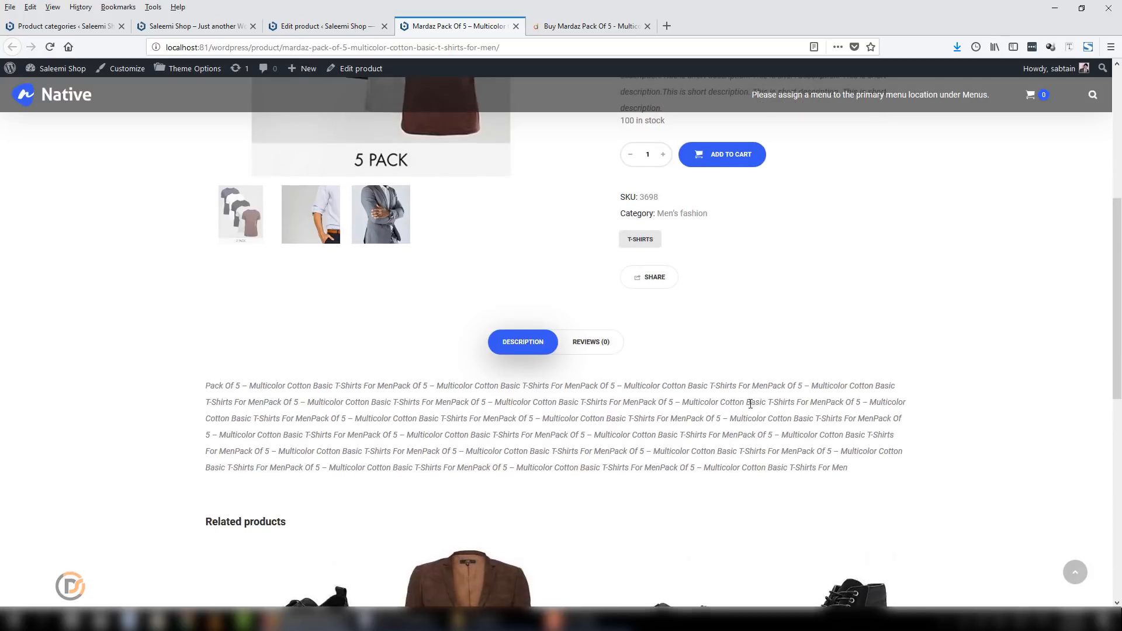
{"action": "scroll", "coordinate": [751, 404], "scroll_direction": "up", "scroll_amount": 6}
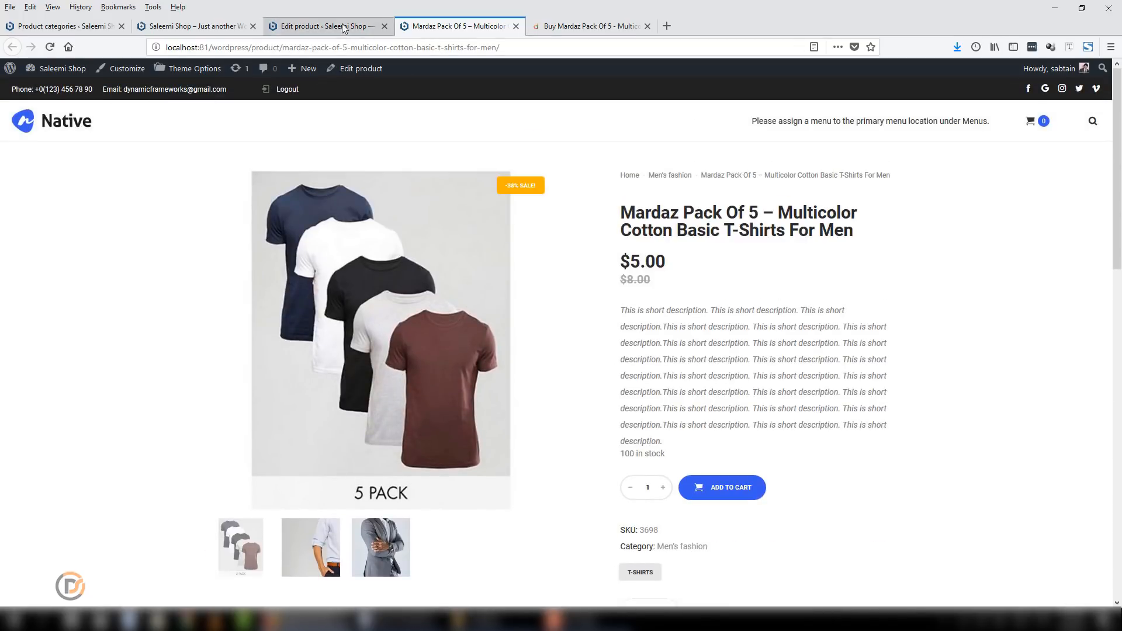
Return to the product's edit page and view its general product data
{"action": "left_click", "coordinate": [345, 26]}
{"action": "left_click", "coordinate": [193, 25]}
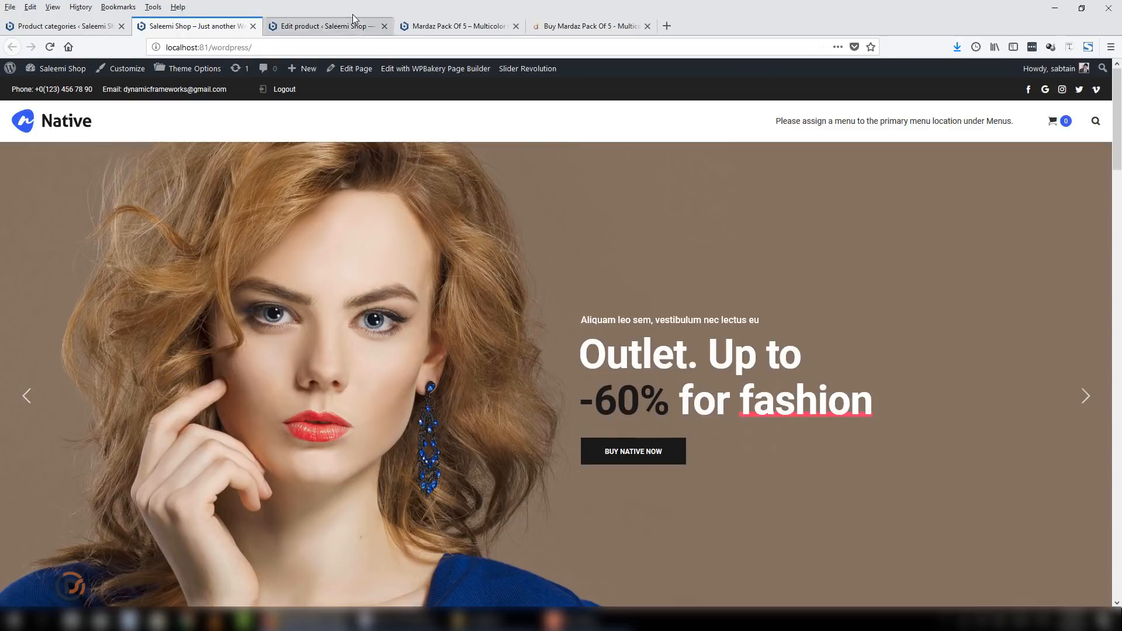
{"action": "left_click", "coordinate": [325, 25]}
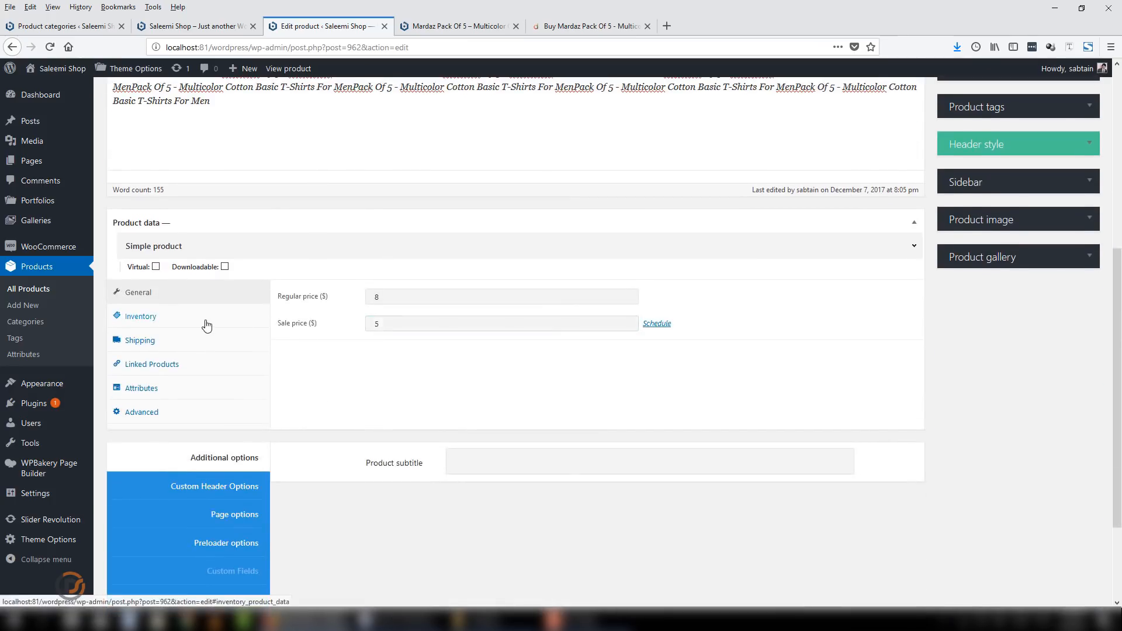
In the product's inventory data, set backorders to "Allow, but notify customer" and update the product
{"action": "left_click", "coordinate": [206, 320]}
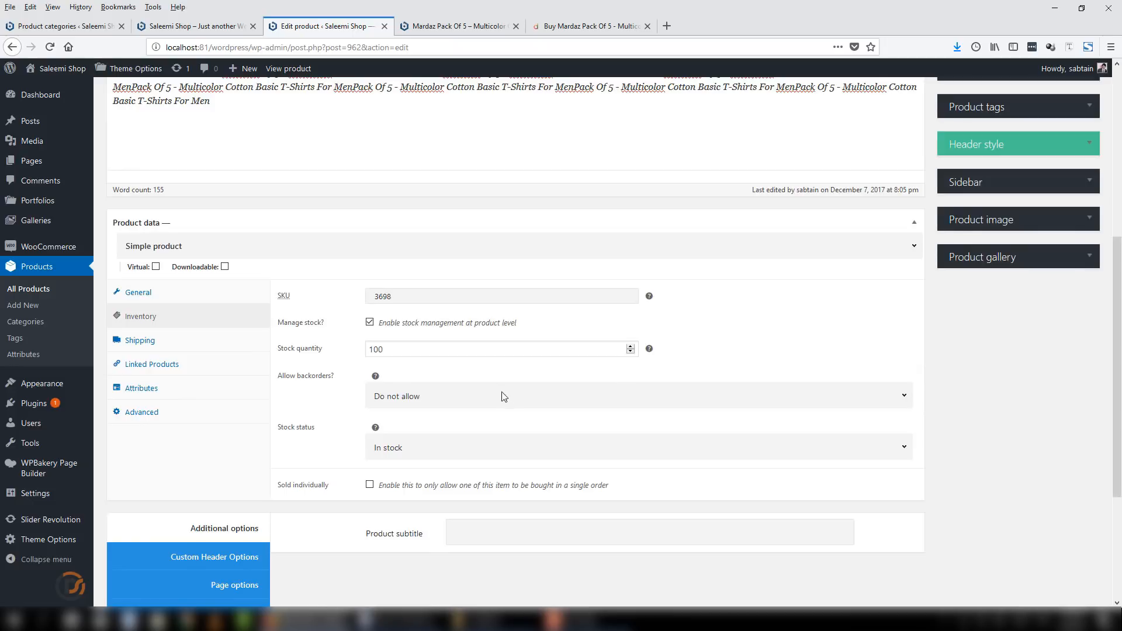
{"action": "scroll", "coordinate": [1052, 403], "scroll_direction": "down", "scroll_amount": 1}
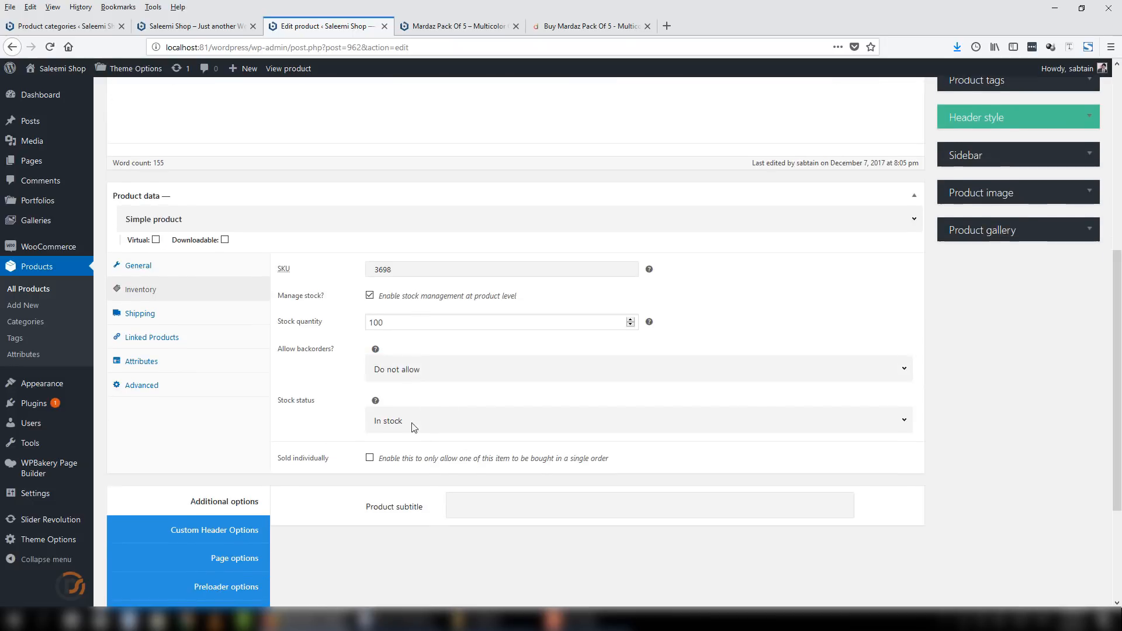
{"action": "left_click", "coordinate": [409, 369]}
{"action": "left_click", "coordinate": [413, 404]}
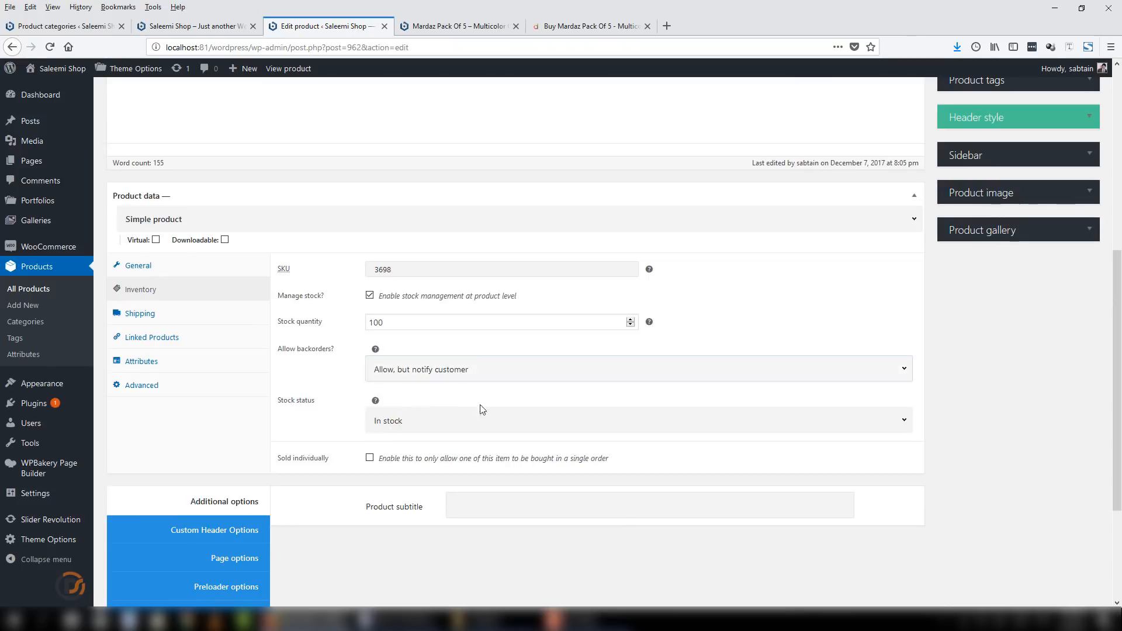
{"action": "scroll", "coordinate": [482, 410], "scroll_direction": "up", "scroll_amount": 5}
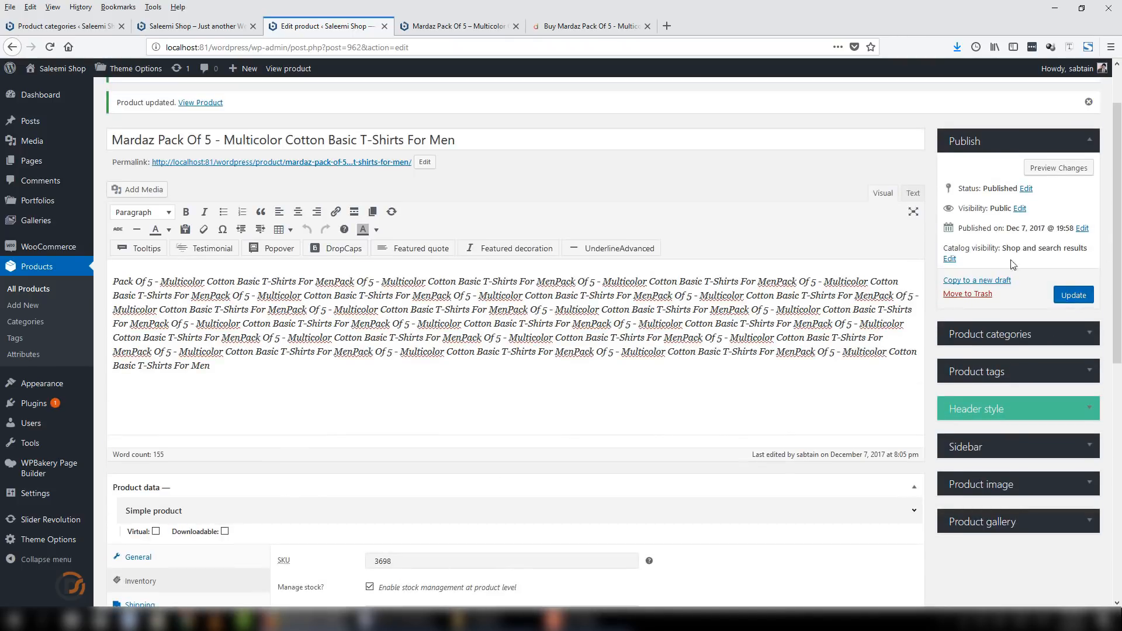
Reload the product's storefront page and examine the stock availability line below the short description
{"action": "left_click", "coordinate": [458, 26]}
{"action": "left_click", "coordinate": [436, 53]}
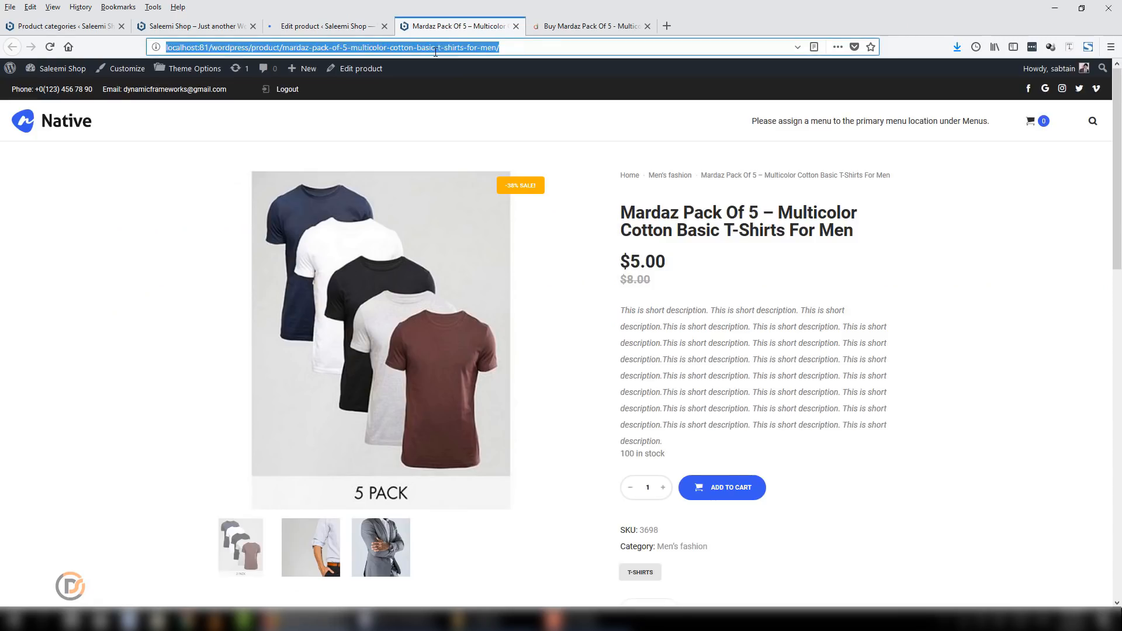
{"action": "key", "text": "Return"}
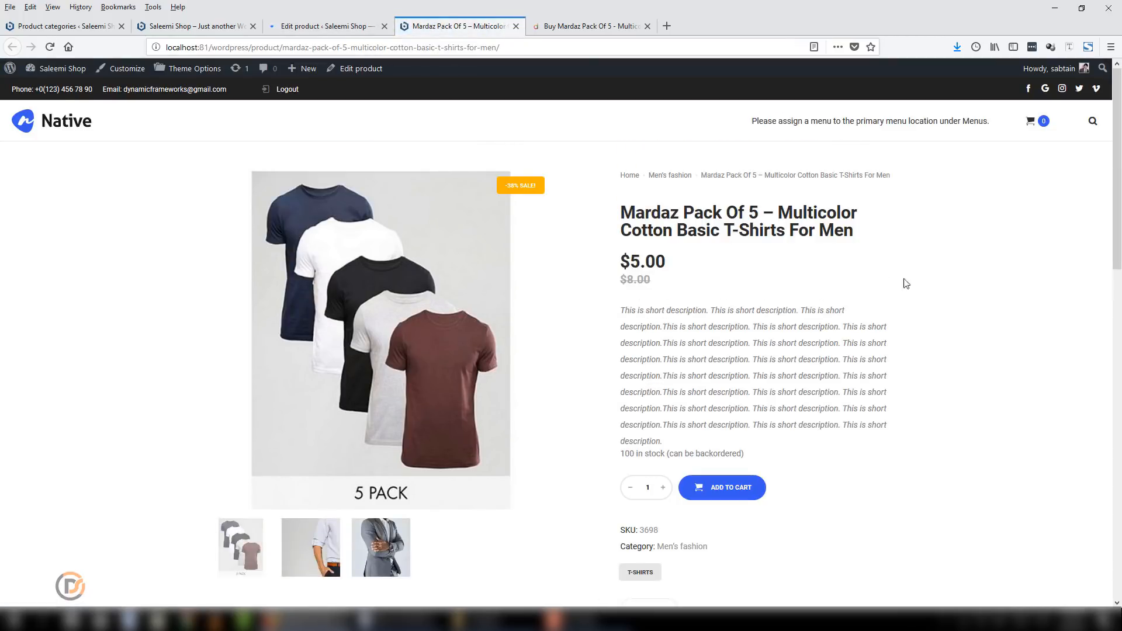
{"action": "scroll", "coordinate": [1075, 222], "scroll_direction": "down", "scroll_amount": 5}
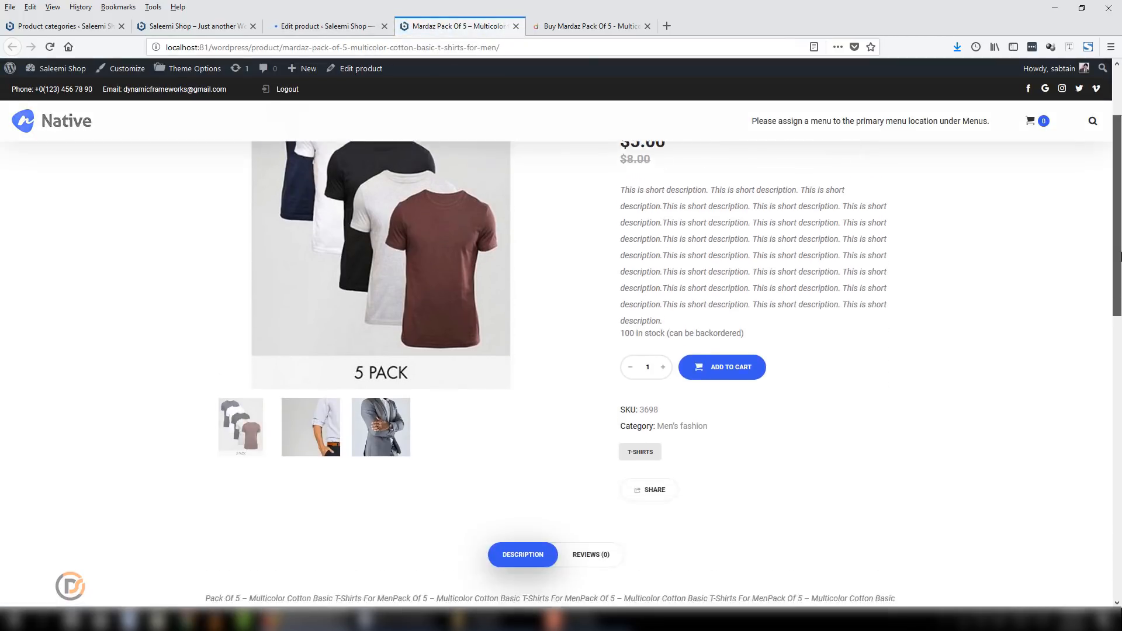
{"action": "left_click_drag", "start_coordinate": [1121, 264], "coordinate": [1119, 227]}
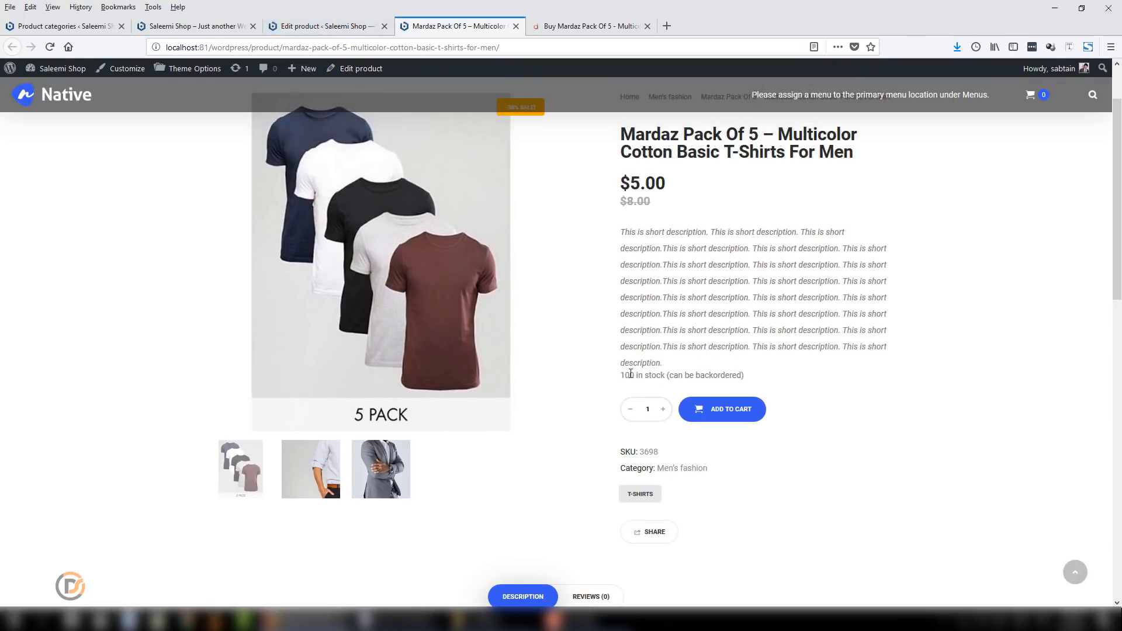
{"action": "left_click_drag", "start_coordinate": [631, 374], "coordinate": [686, 376]}
{"action": "left_click_drag", "start_coordinate": [756, 381], "coordinate": [620, 378]}
{"action": "left_click", "coordinate": [693, 380]}
Return to the product's edit page and review its inventory and shipping data
{"action": "left_click", "coordinate": [325, 26]}
{"action": "scroll", "coordinate": [1120, 234], "scroll_direction": "down", "scroll_amount": 8}
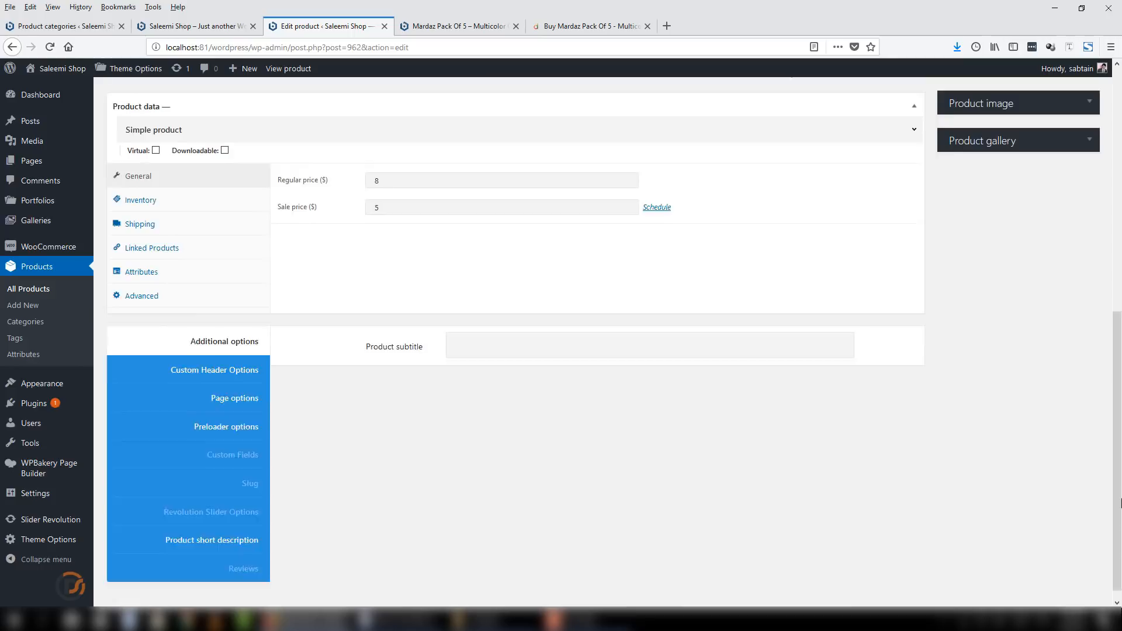
{"action": "left_click", "coordinate": [144, 196]}
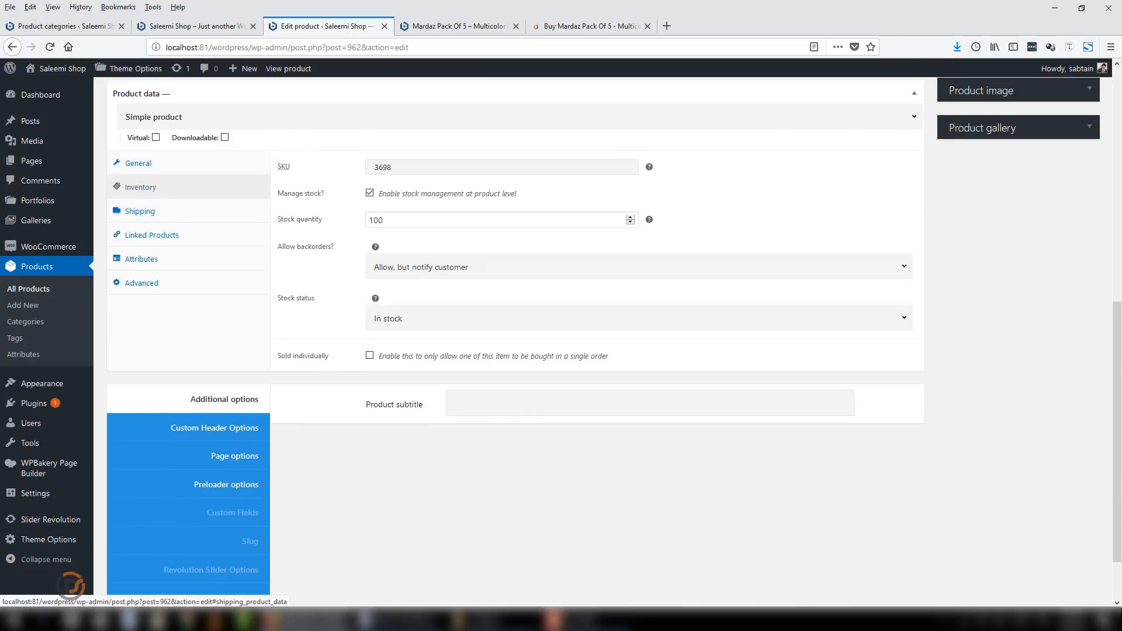
{"action": "scroll", "coordinate": [147, 211], "scroll_direction": "up", "scroll_amount": 3}
{"action": "left_click", "coordinate": [147, 322]}
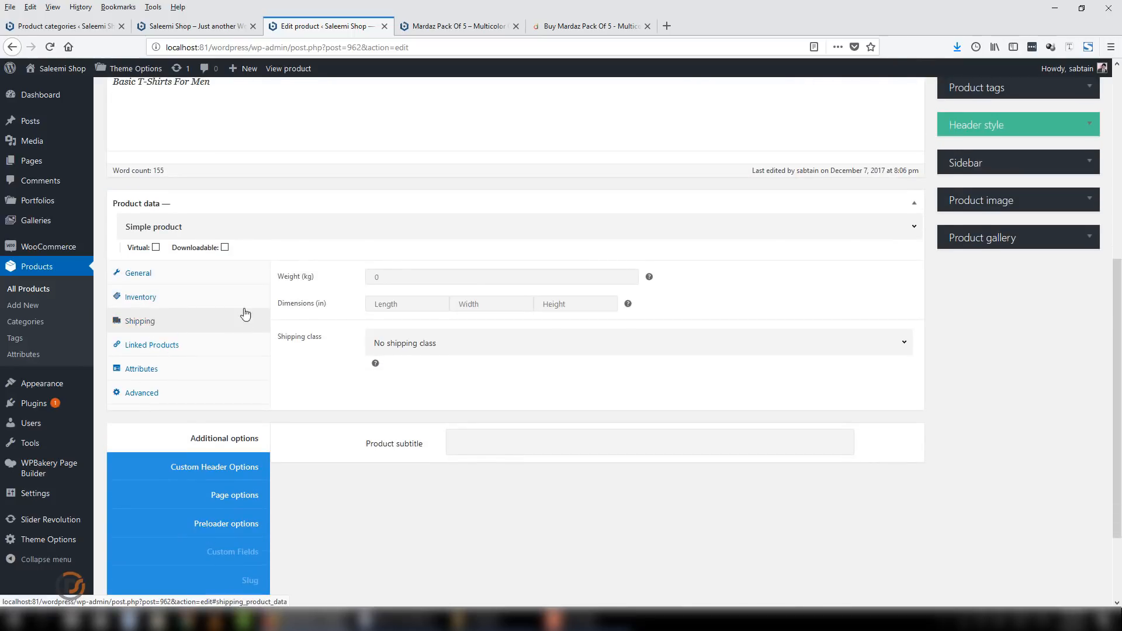
View the linked products settings and read the help text explaining upsells
{"action": "left_click", "coordinate": [151, 345]}
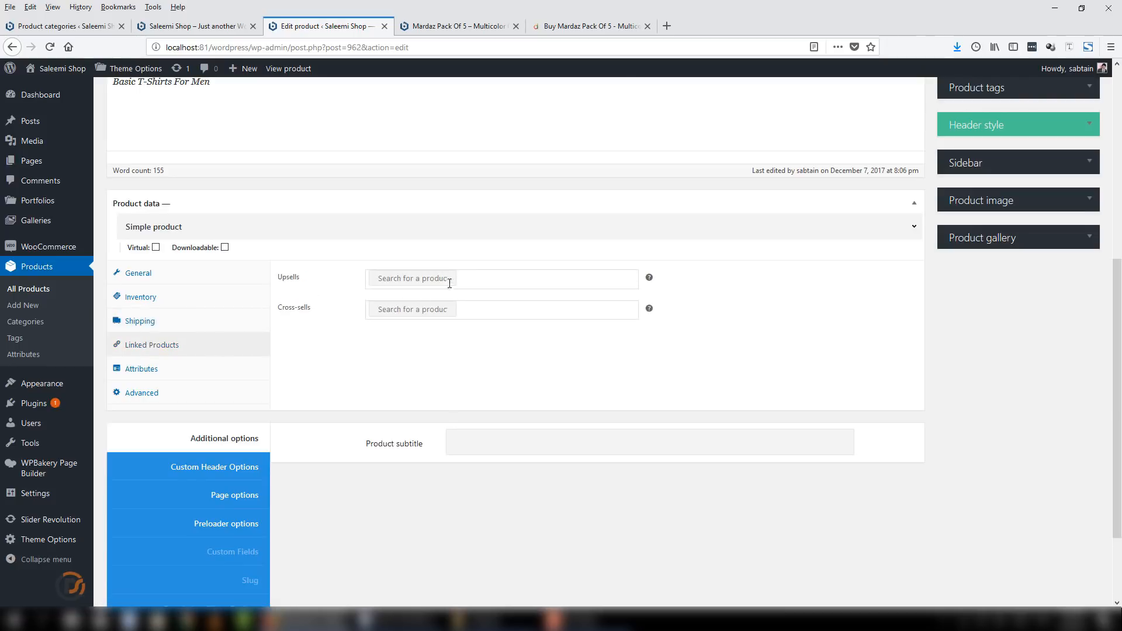
{"action": "left_click", "coordinate": [475, 306]}
{"action": "left_click", "coordinate": [476, 277]}
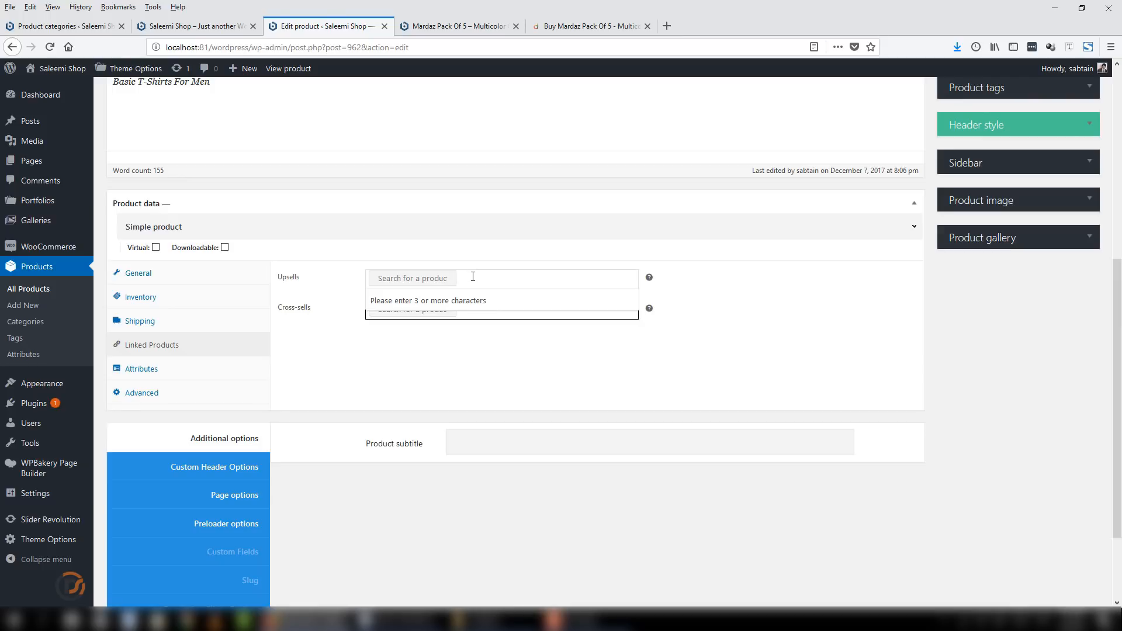
{"action": "mouse_move", "coordinate": [650, 278]}
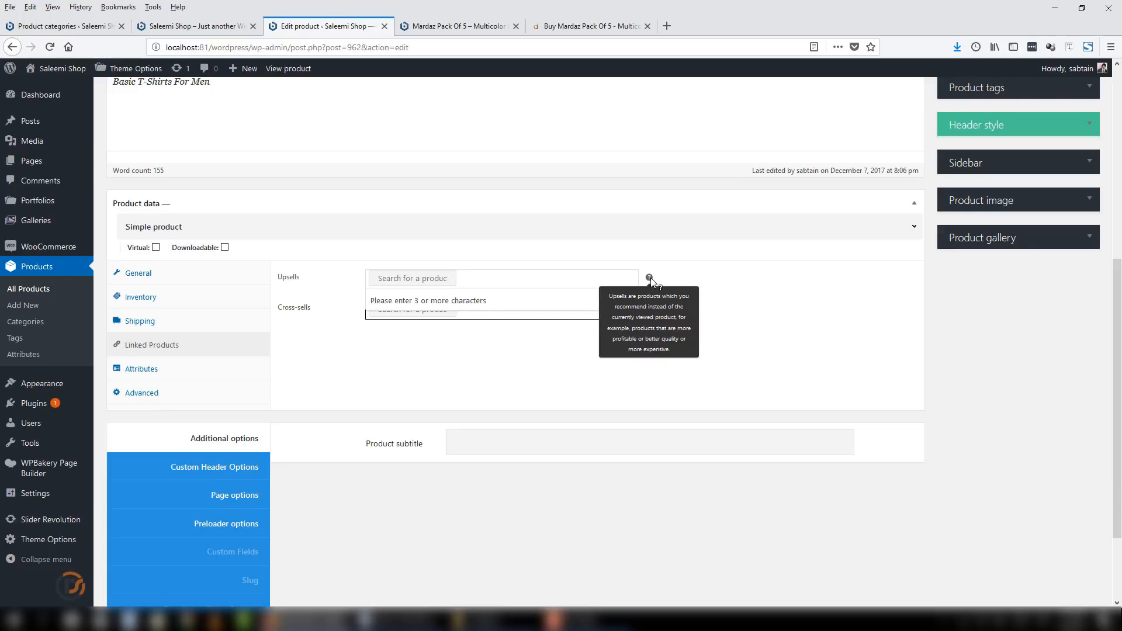
{"action": "left_click", "coordinate": [517, 275]}
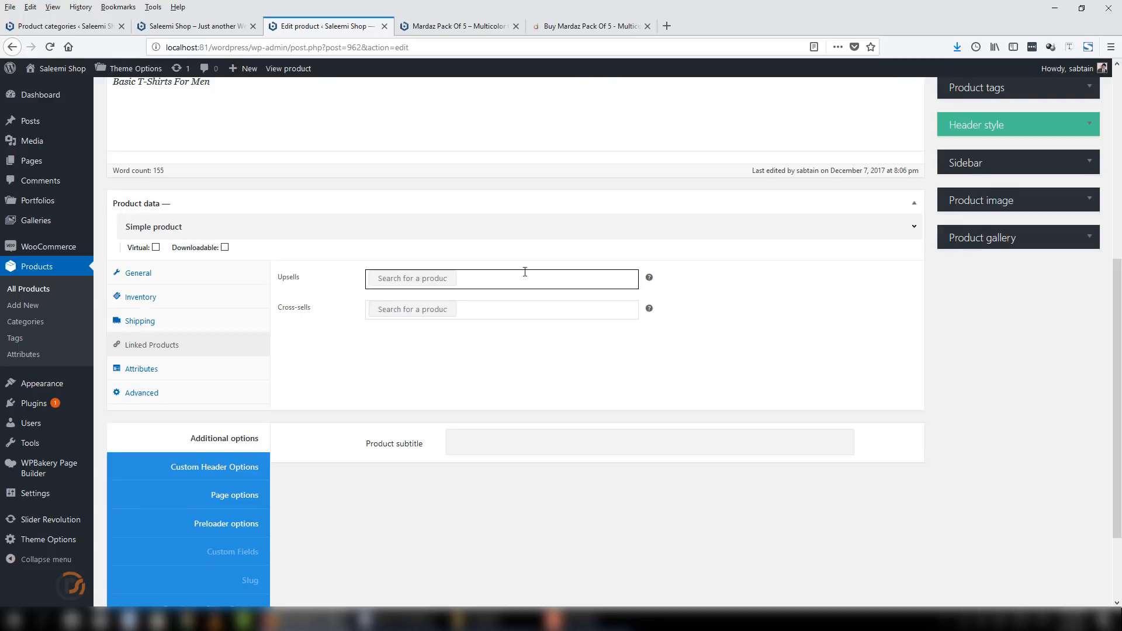
Examine the Upsells product search in relation to the product's title and its storefront page
{"action": "scroll", "coordinate": [525, 272], "scroll_direction": "up", "scroll_amount": 6}
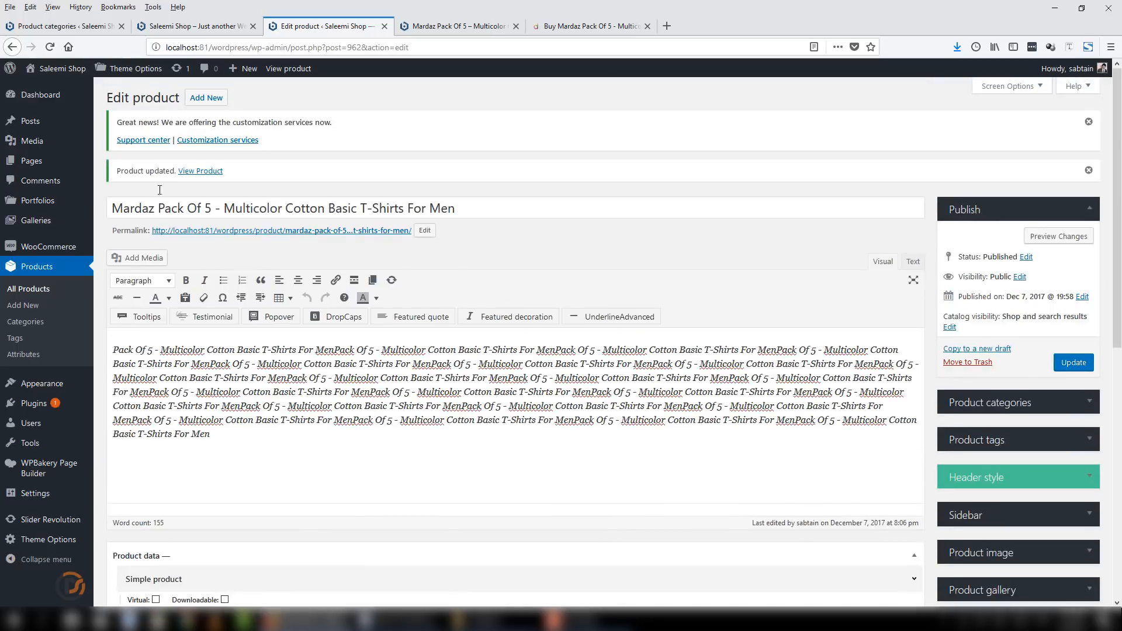
{"action": "triple_click", "coordinate": [245, 207]}
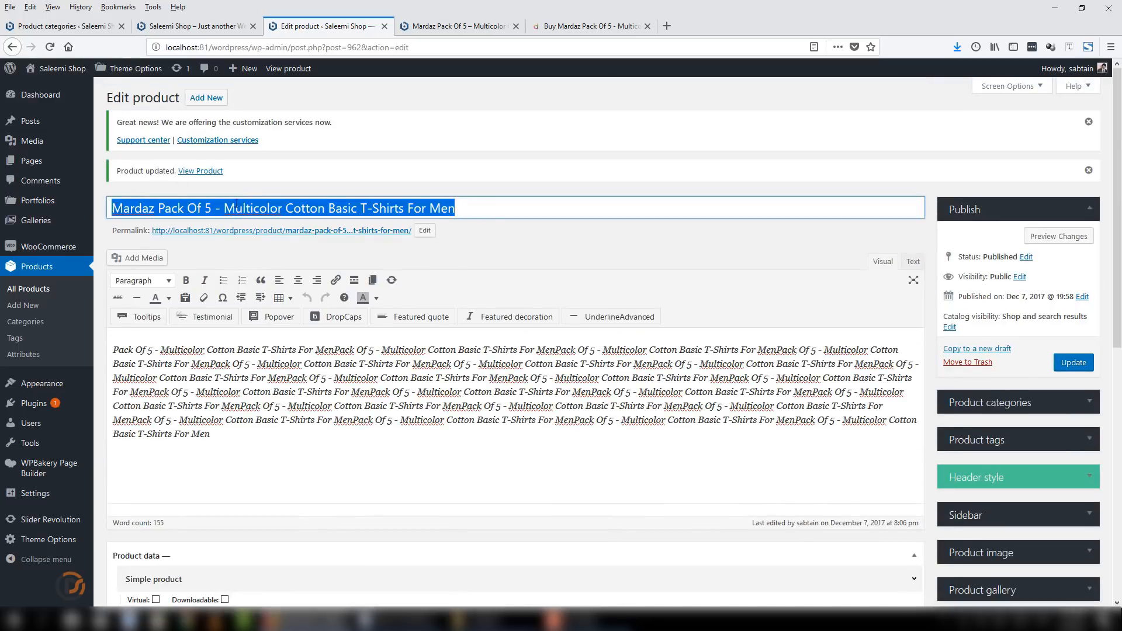
{"action": "left_click", "coordinate": [215, 208]}
{"action": "scroll", "coordinate": [477, 212], "scroll_direction": "down", "scroll_amount": 4}
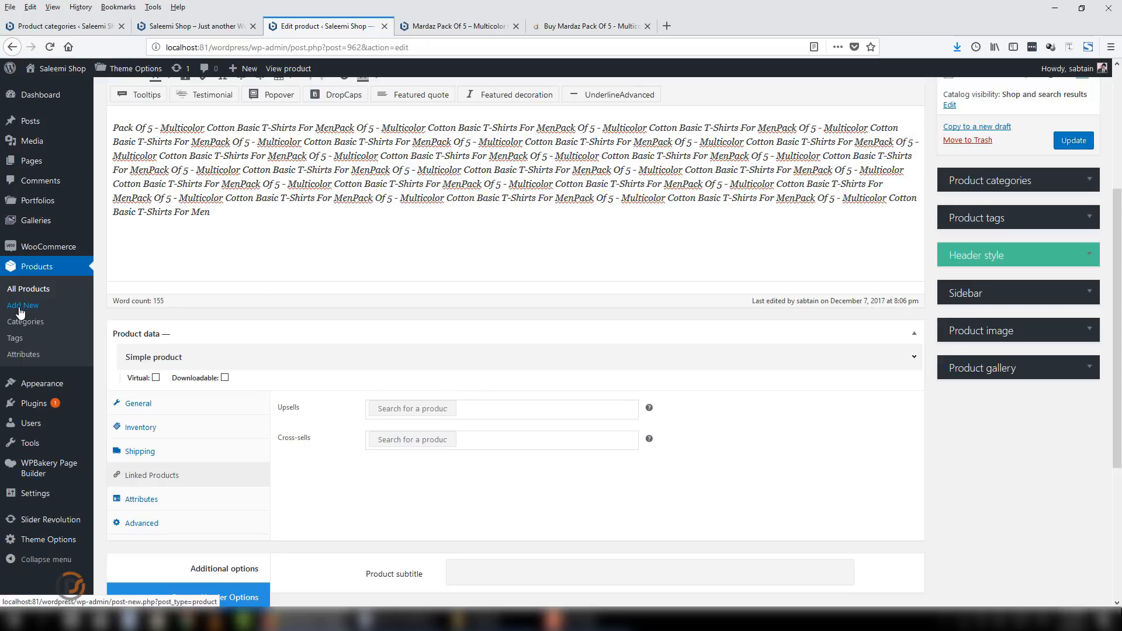
{"action": "left_click", "coordinate": [429, 416]}
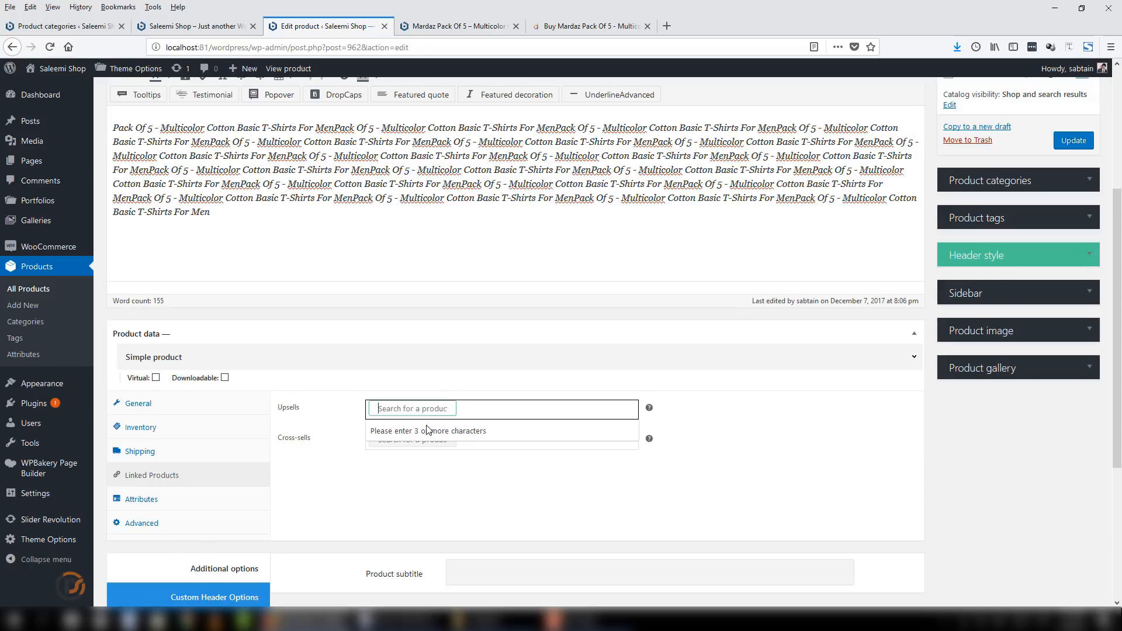
{"action": "left_click", "coordinate": [454, 26]}
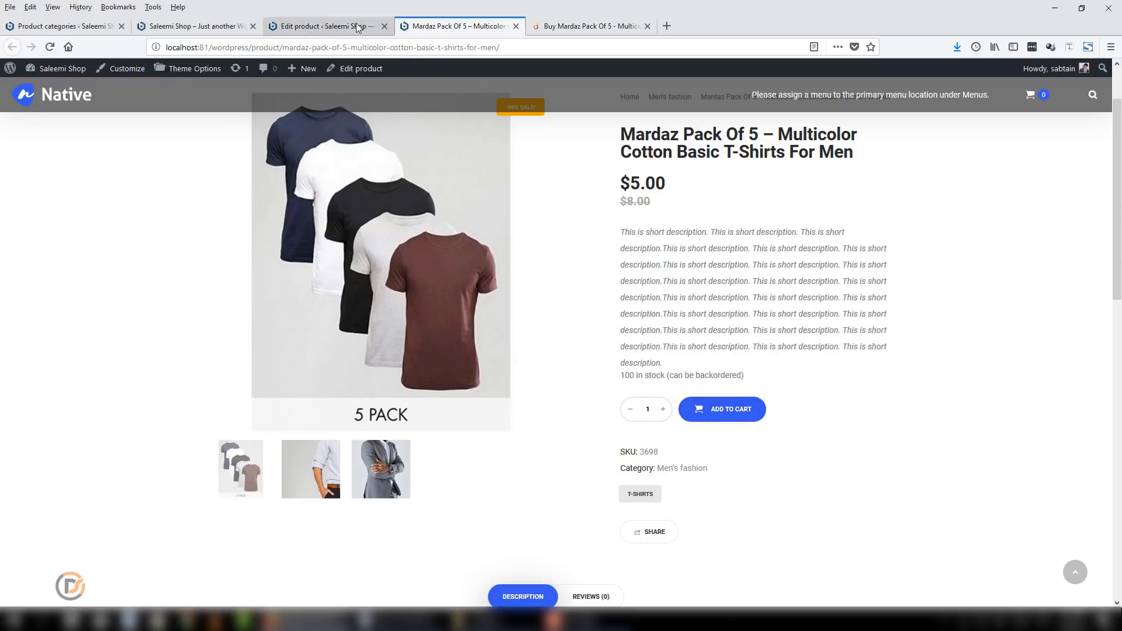
{"action": "left_click", "coordinate": [324, 25]}
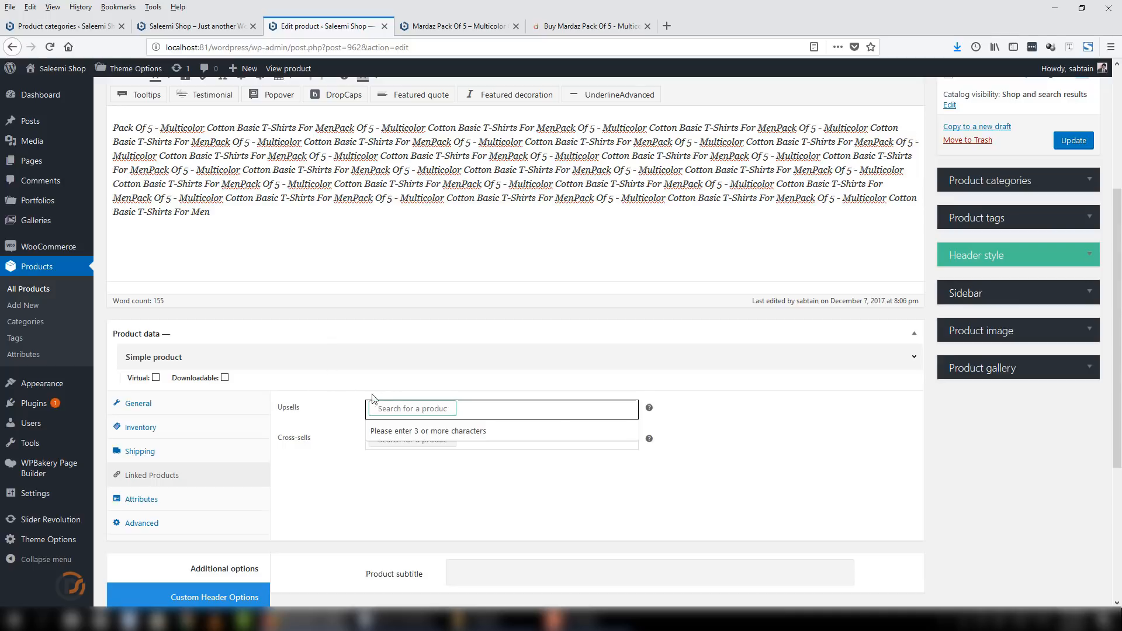
{"action": "left_click", "coordinate": [1062, 503]}
{"action": "left_click_drag", "start_coordinate": [1121, 446], "coordinate": [1120, 472]}
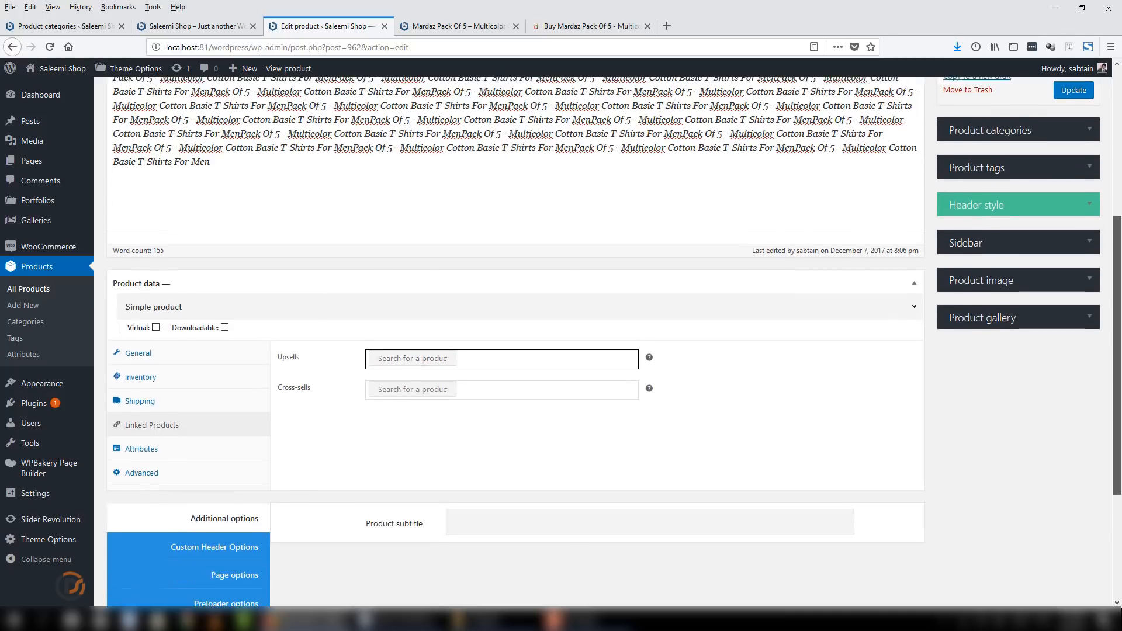
Examine the Cross-sells product search in the linked products data, comparing it with the product's title
{"action": "left_click", "coordinate": [445, 389]}
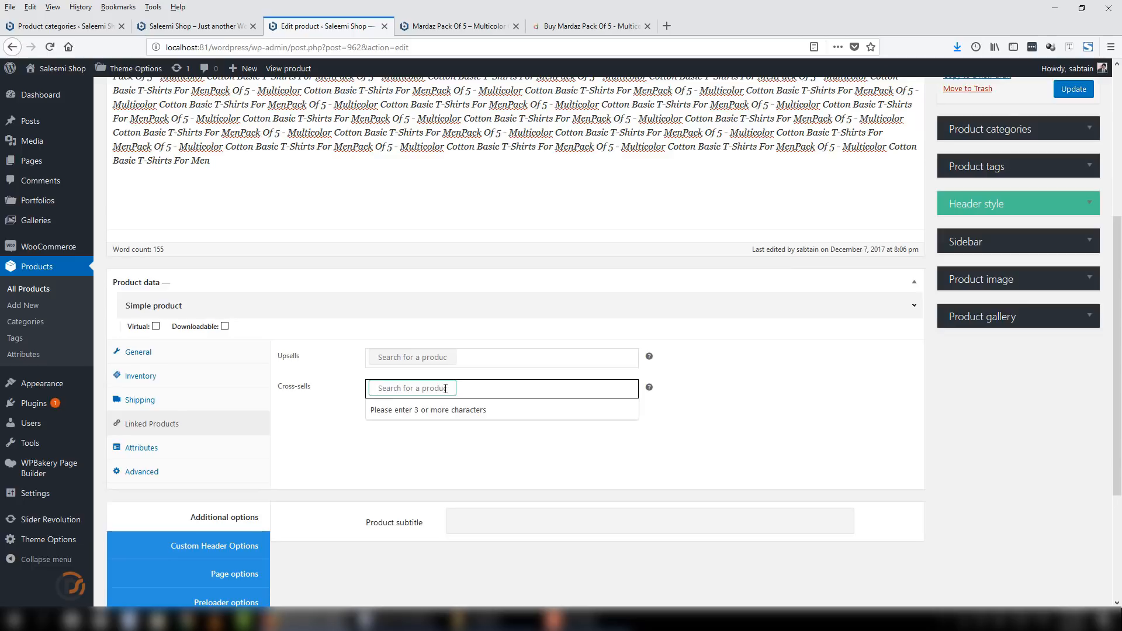
{"action": "scroll", "coordinate": [446, 320], "scroll_direction": "up", "scroll_amount": 5}
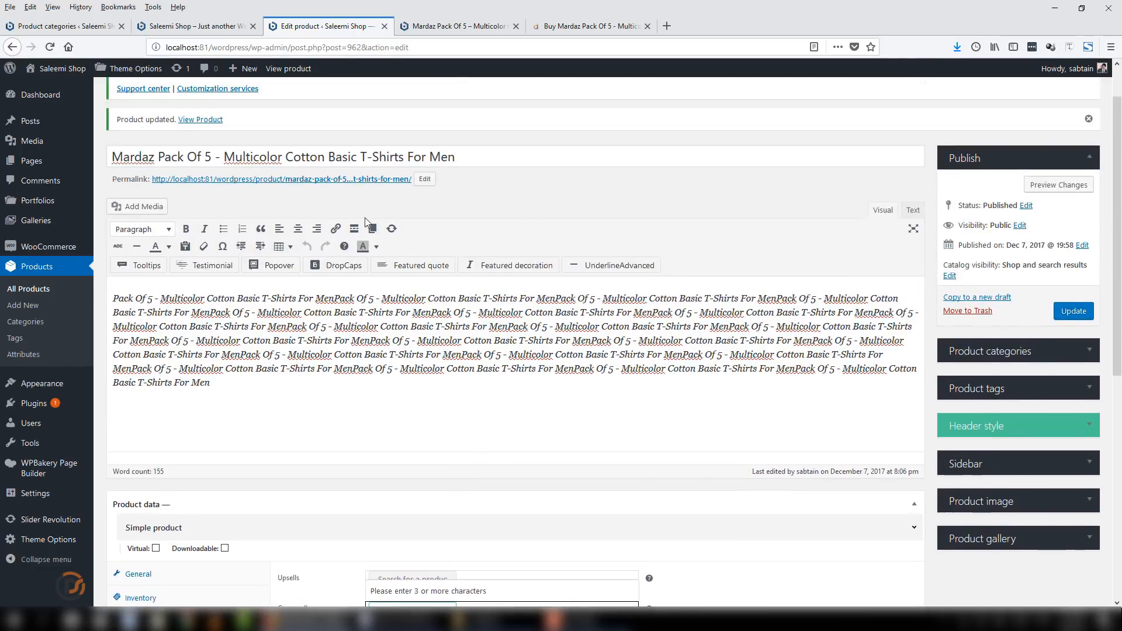
{"action": "scroll", "coordinate": [466, 151], "scroll_direction": "down", "scroll_amount": 1}
{"action": "left_click_drag", "start_coordinate": [461, 147], "coordinate": [110, 144]}
{"action": "left_click", "coordinate": [462, 144]}
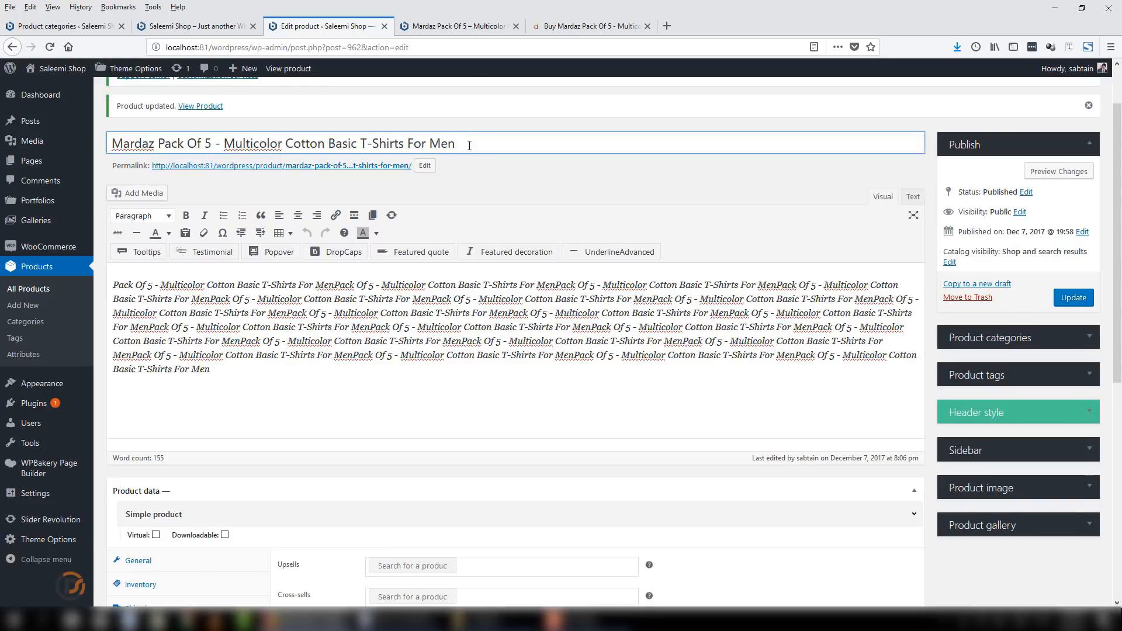
{"action": "left_click_drag", "start_coordinate": [462, 145], "coordinate": [102, 145]}
{"action": "scroll", "coordinate": [555, 372], "scroll_direction": "down", "scroll_amount": 4}
{"action": "left_click", "coordinate": [403, 374]}
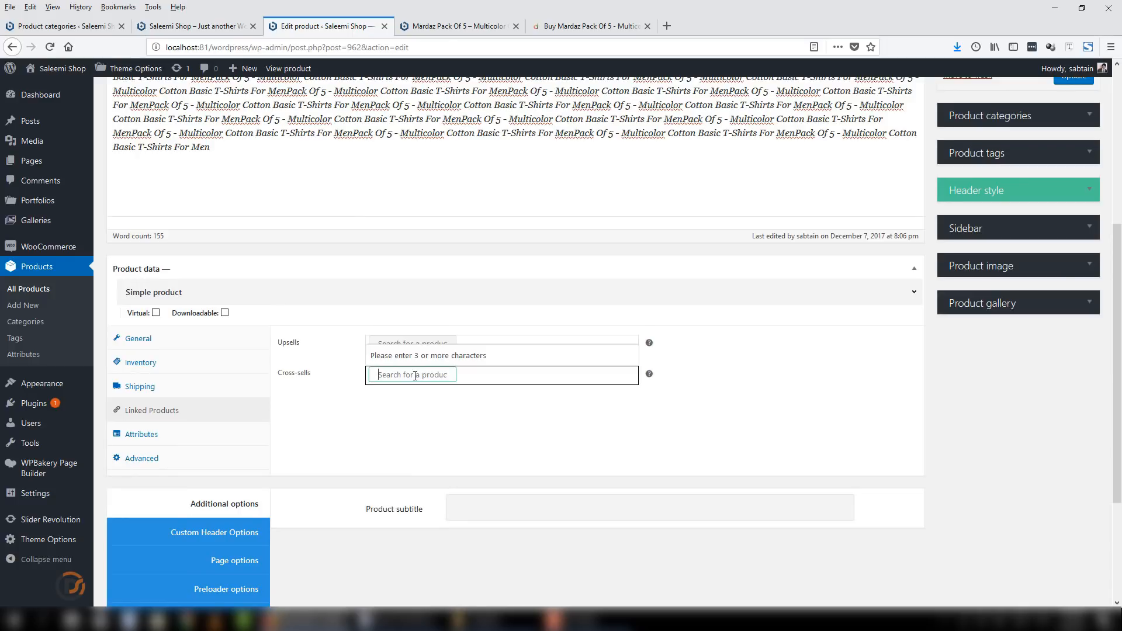
{"action": "scroll", "coordinate": [451, 372], "scroll_direction": "up", "scroll_amount": 4}
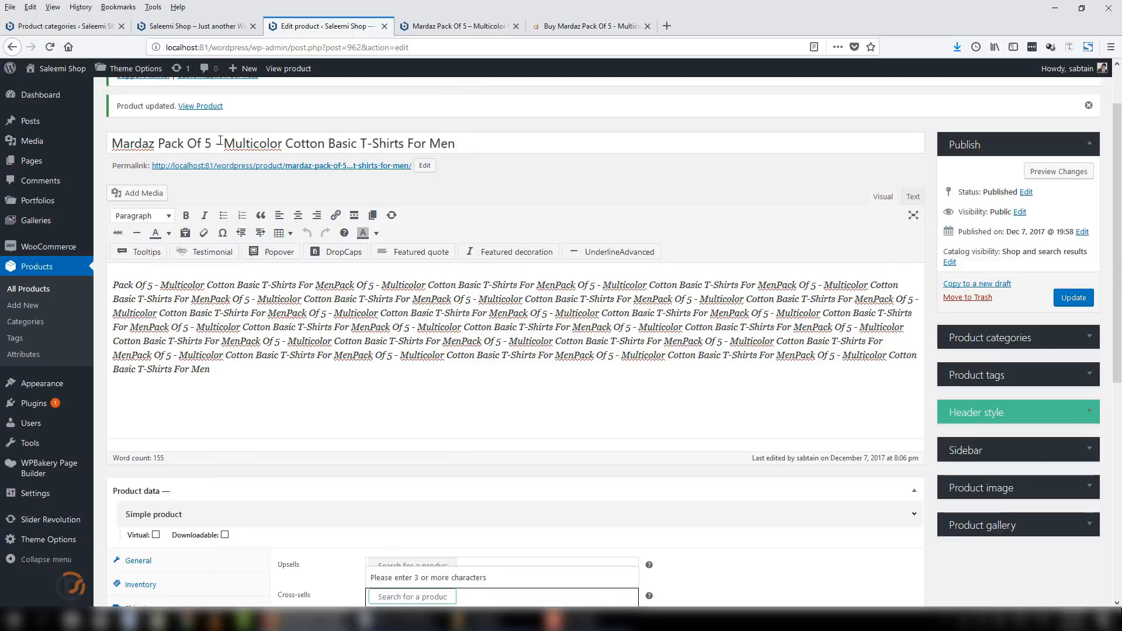
{"action": "left_click", "coordinate": [495, 140]}
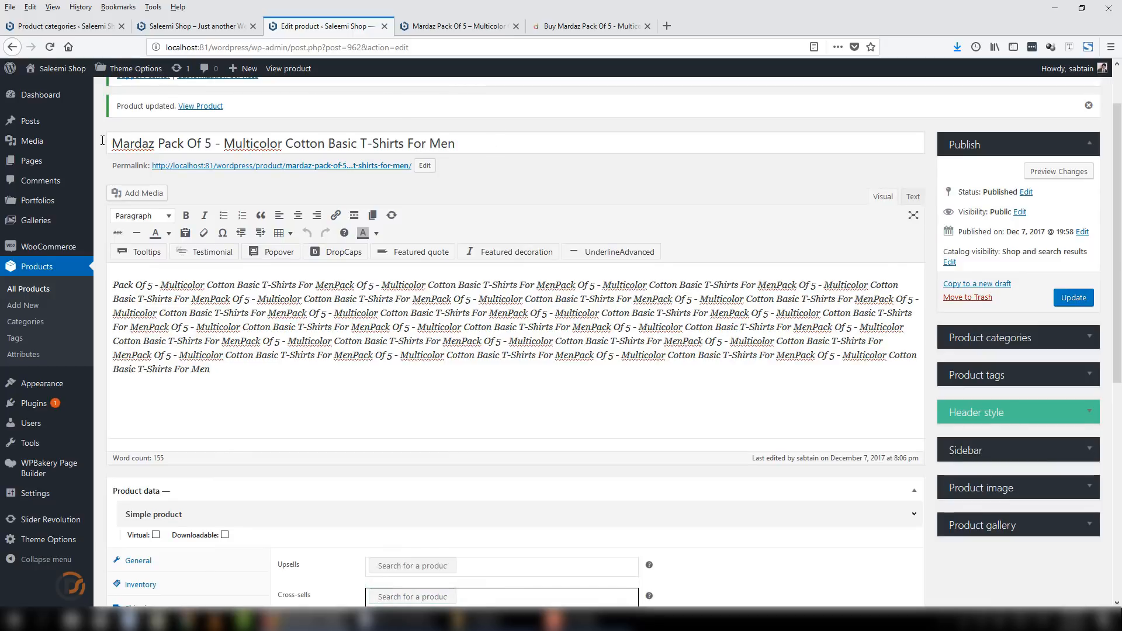
{"action": "scroll", "coordinate": [484, 141], "scroll_direction": "down", "scroll_amount": 2}
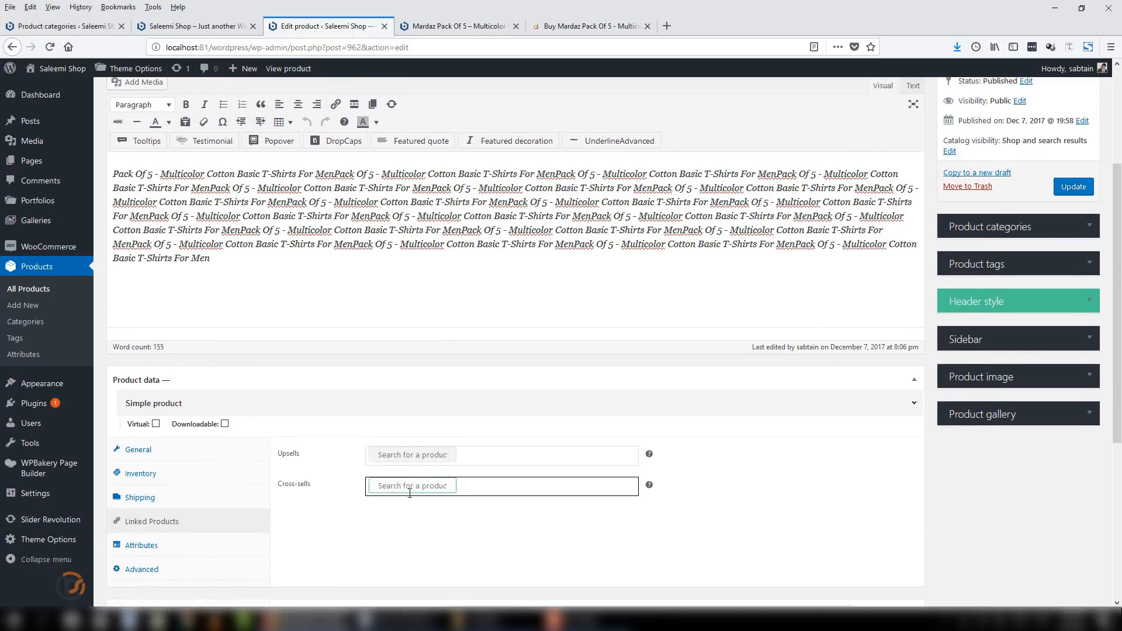
{"action": "scroll", "coordinate": [405, 384], "scroll_direction": "up", "scroll_amount": 2}
{"action": "left_click_drag", "start_coordinate": [486, 143], "coordinate": [138, 143]}
{"action": "scroll", "coordinate": [380, 345], "scroll_direction": "down", "scroll_amount": 2}
{"action": "left_click", "coordinate": [435, 486]}
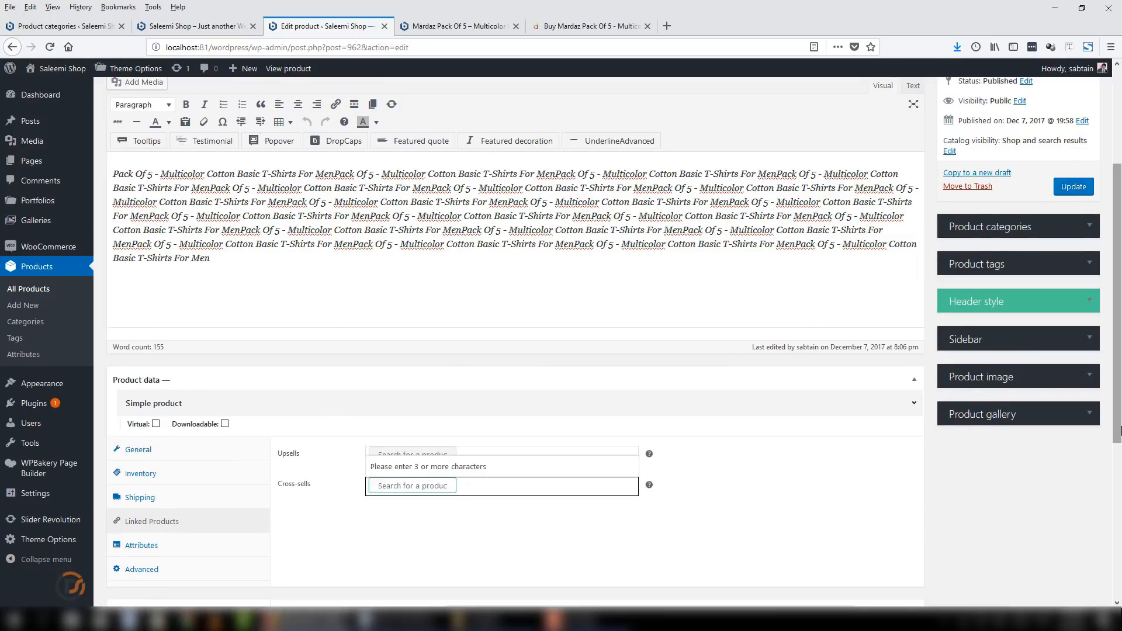
{"action": "scroll", "coordinate": [698, 458], "scroll_direction": "down", "scroll_amount": 3}
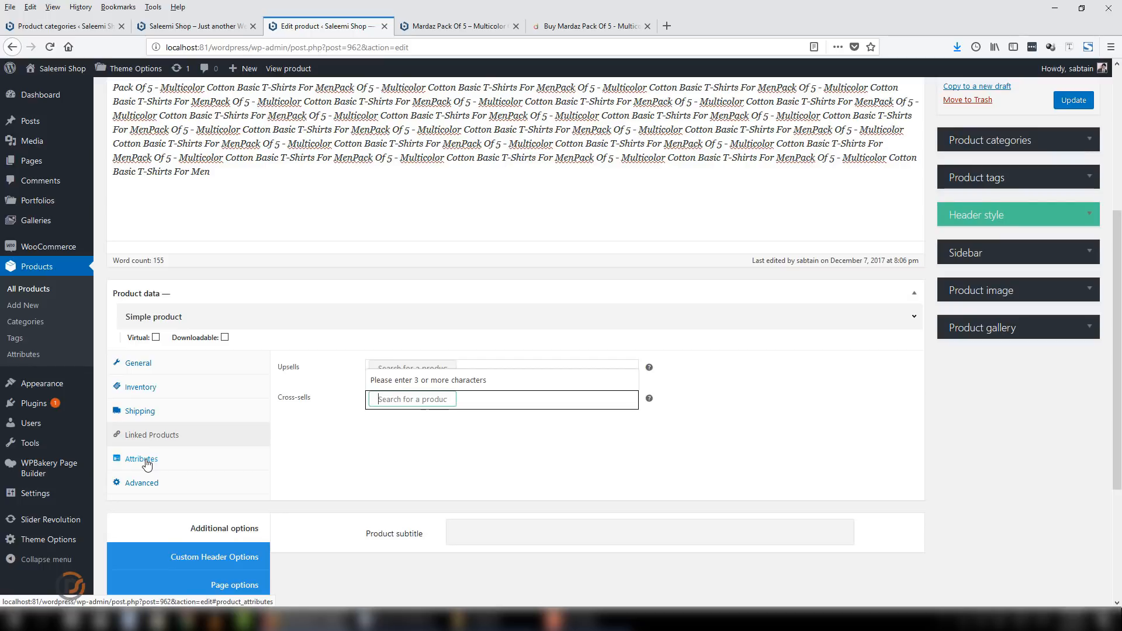
Update the product and reload its storefront page to check the saved data
{"action": "scroll", "coordinate": [1023, 386], "scroll_direction": "up", "scroll_amount": 7}
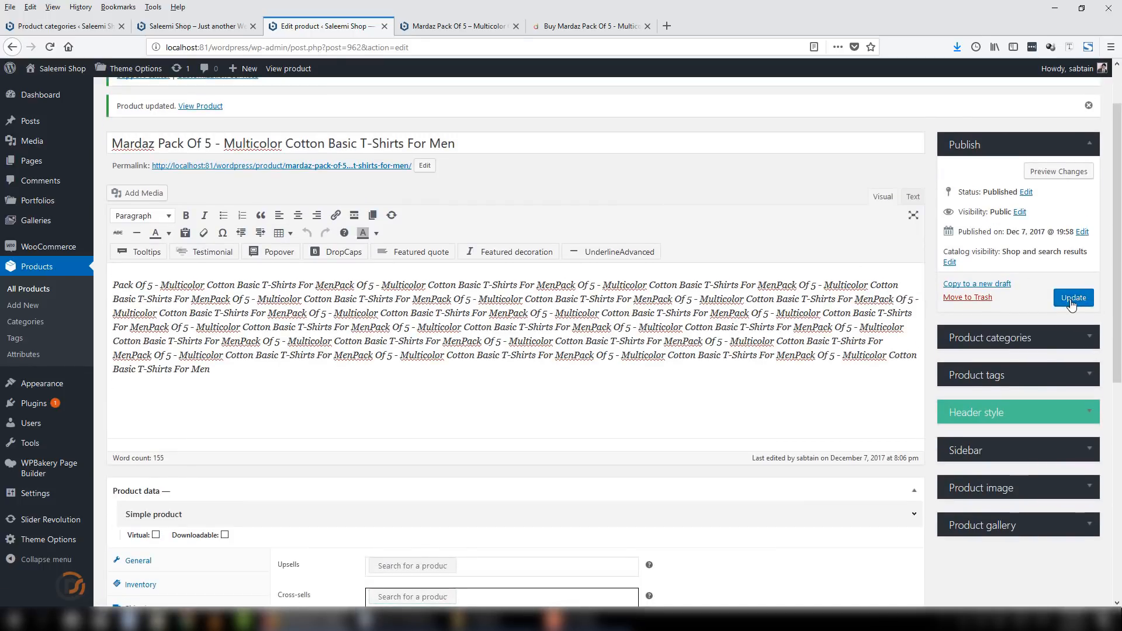
{"action": "left_click", "coordinate": [1073, 299]}
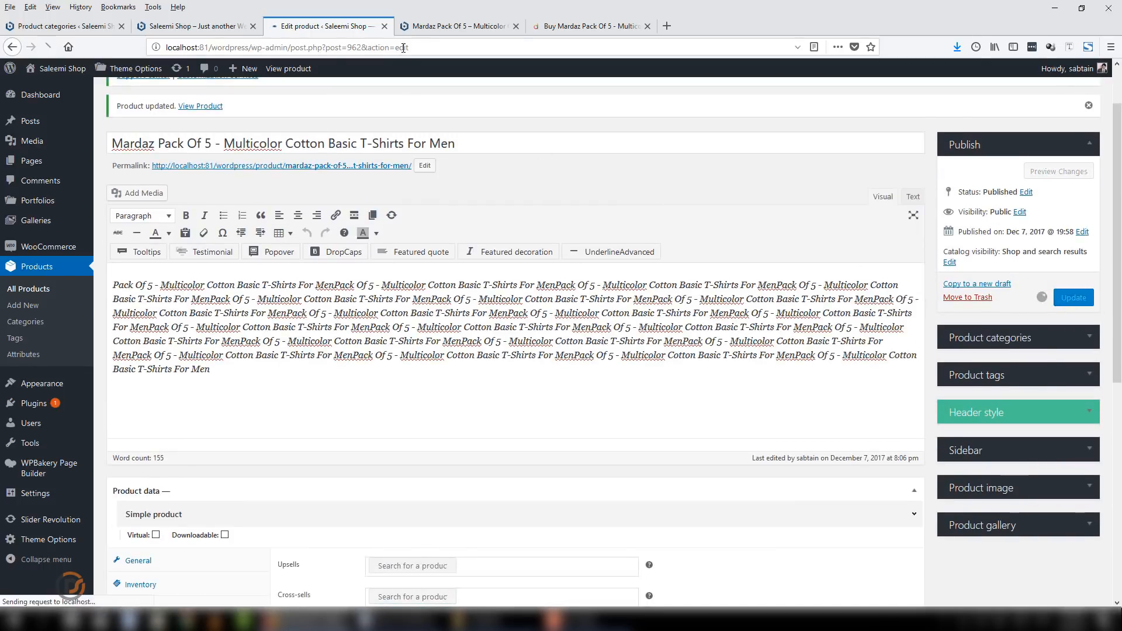
{"action": "left_click", "coordinate": [450, 26]}
{"action": "left_click", "coordinate": [435, 49]}
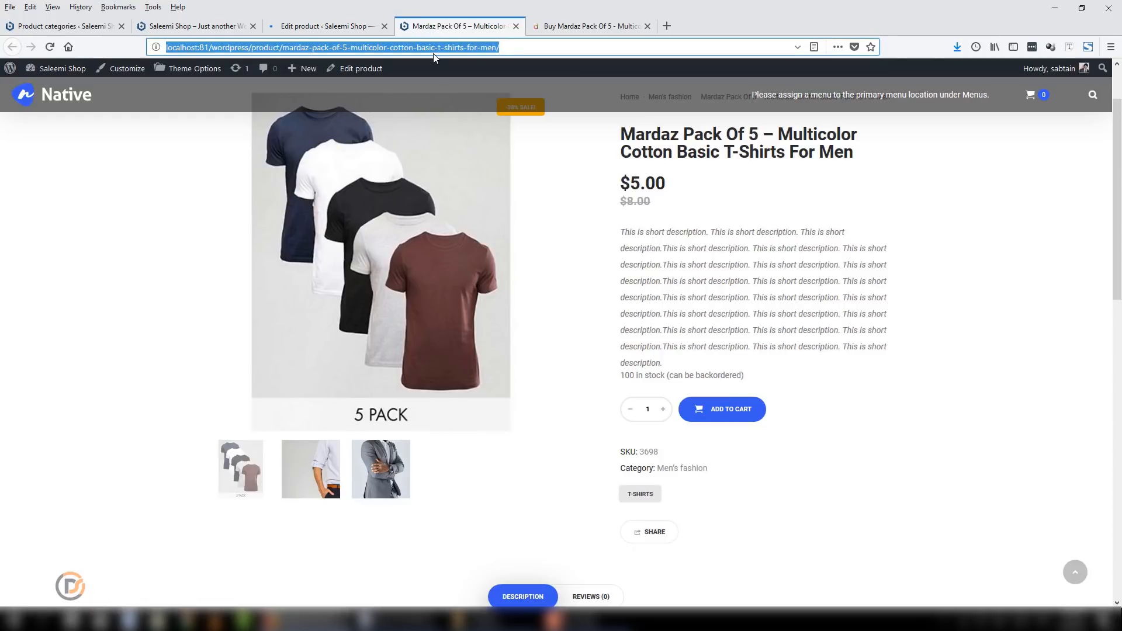
{"action": "key", "text": "Return"}
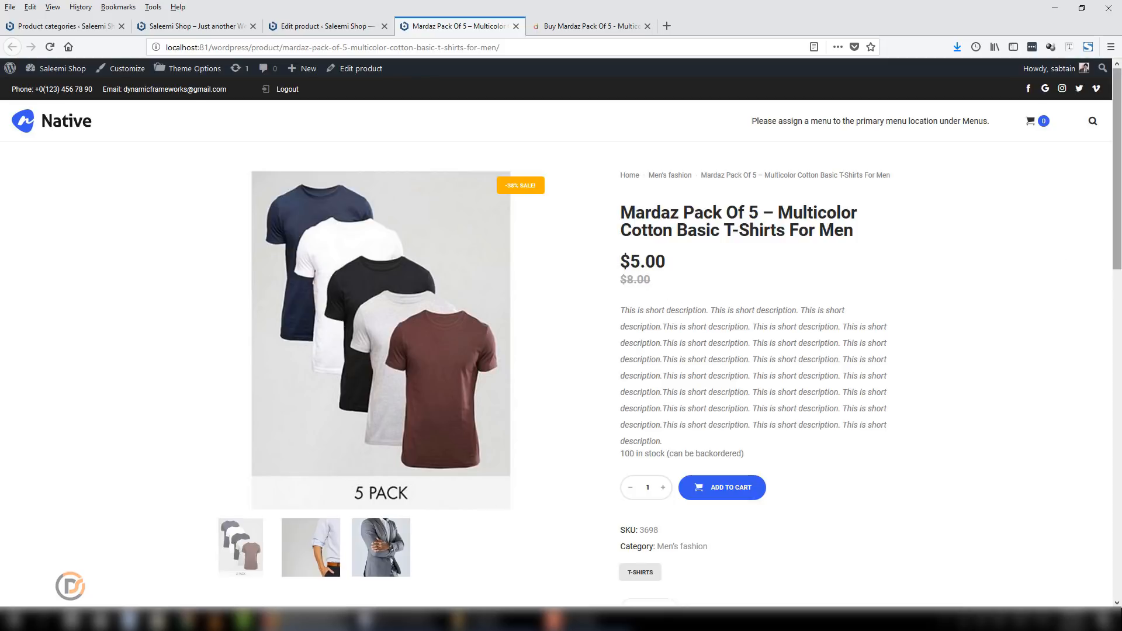
Review the T-shirt product's storefront page from its price and stock details through the description, related products and footer
{"action": "scroll", "coordinate": [628, 251], "scroll_direction": "down", "scroll_amount": 2}
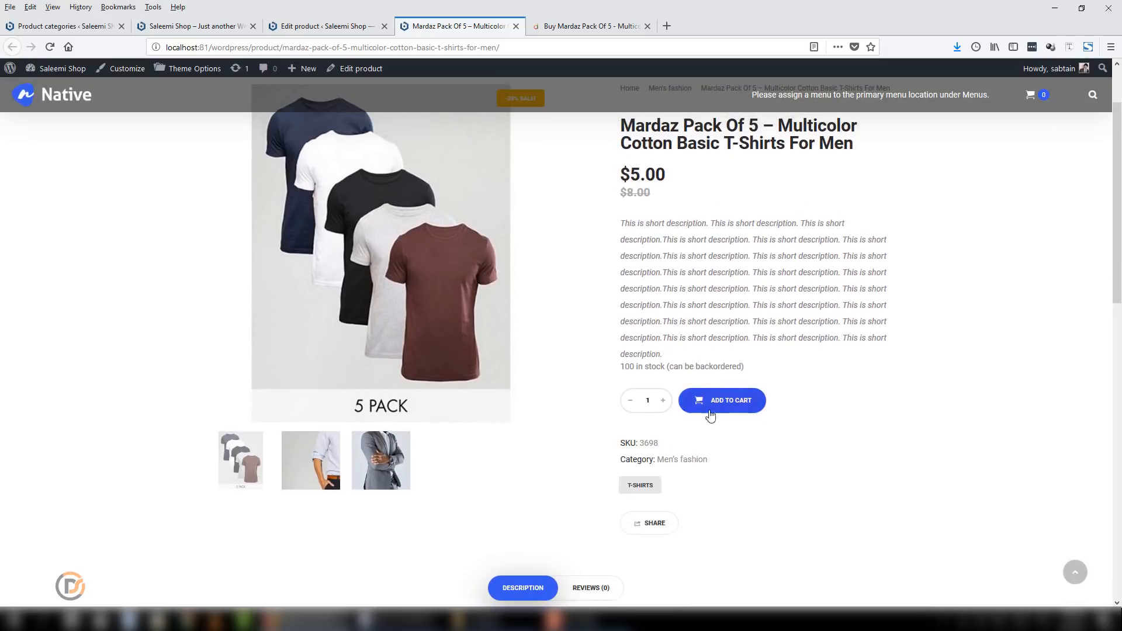
{"action": "scroll", "coordinate": [643, 390], "scroll_direction": "down", "scroll_amount": 2}
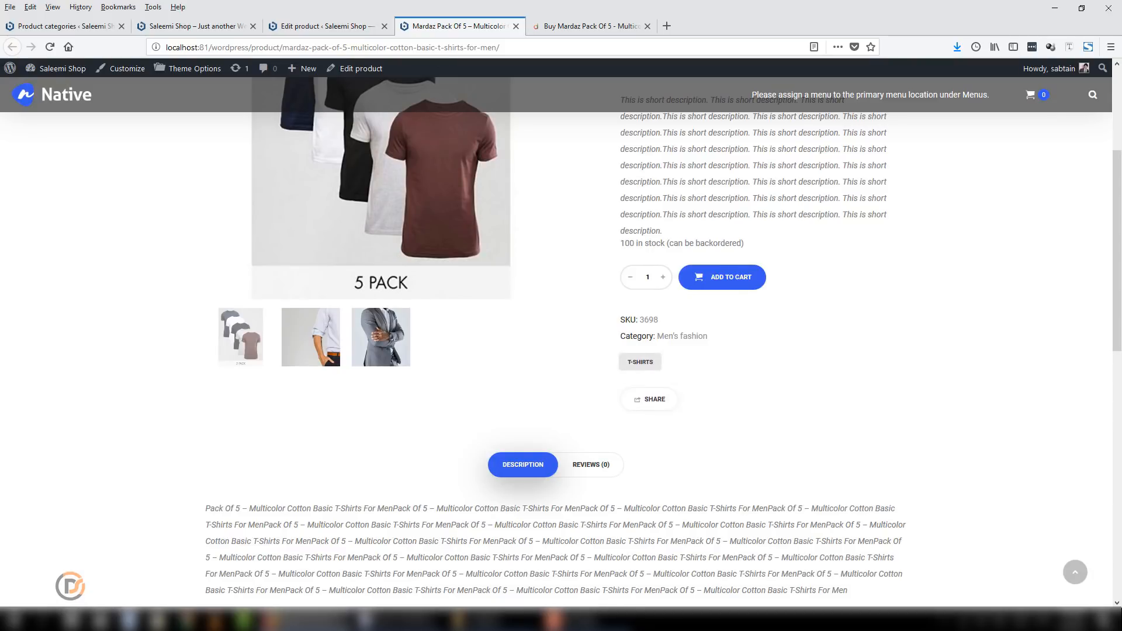
{"action": "scroll", "coordinate": [1120, 370], "scroll_direction": "down", "scroll_amount": 3}
{"action": "left_click_drag", "start_coordinate": [208, 327], "coordinate": [564, 312]}
{"action": "scroll", "coordinate": [576, 284], "scroll_direction": "down", "scroll_amount": 4}
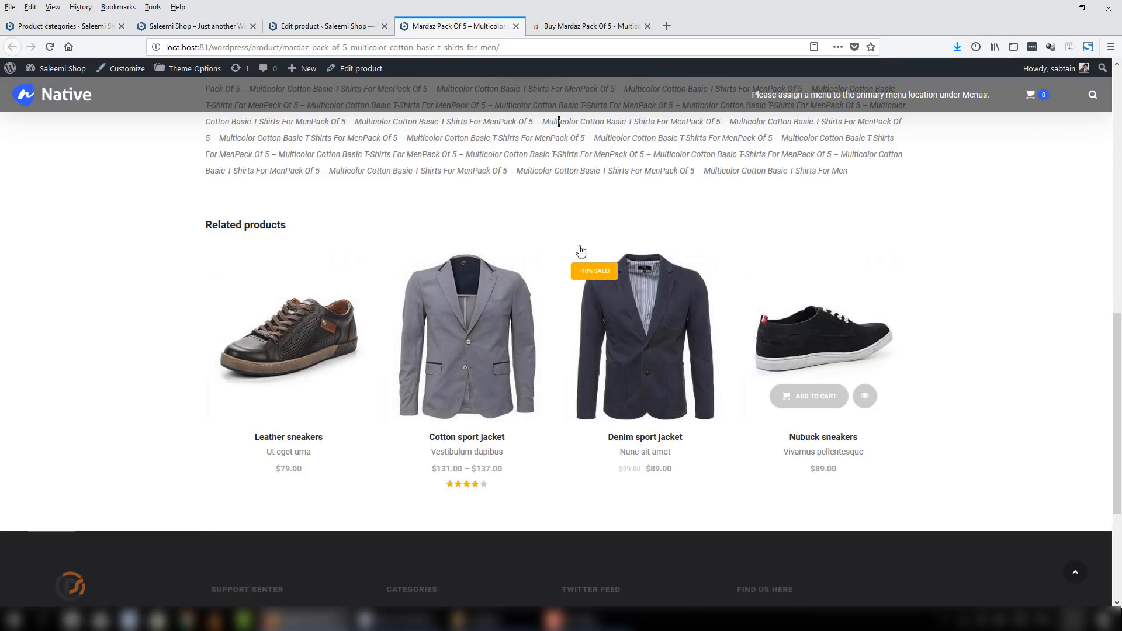
{"action": "scroll", "coordinate": [1119, 517], "scroll_direction": "down", "scroll_amount": 2}
{"action": "scroll", "coordinate": [1119, 518], "scroll_direction": "down", "scroll_amount": 2}
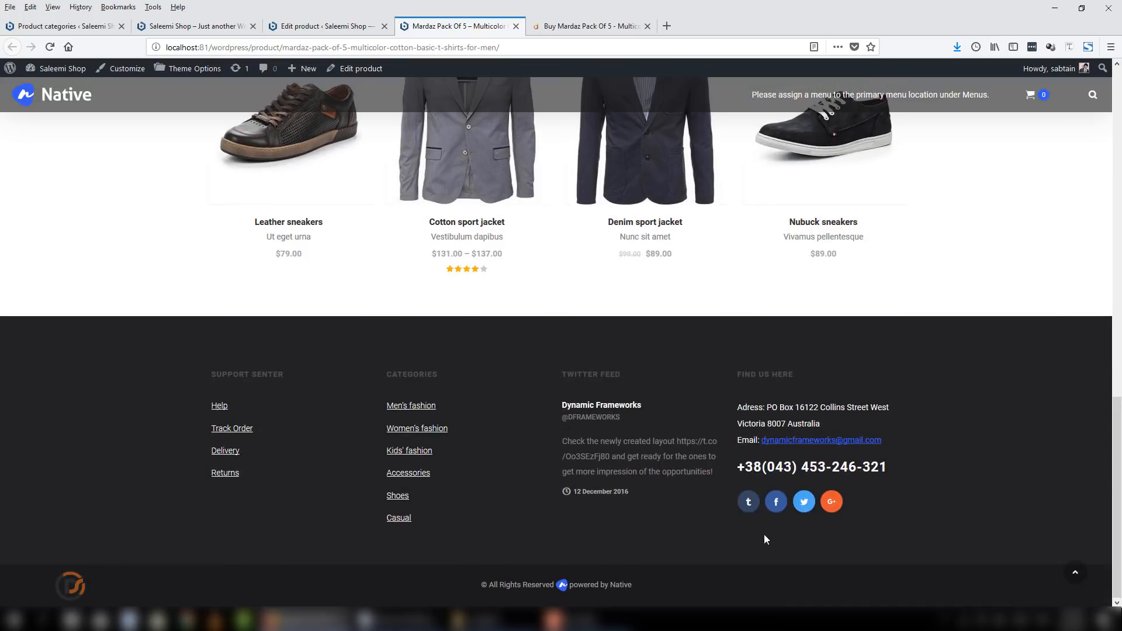
{"action": "left_click_drag", "start_coordinate": [1118, 518], "coordinate": [1117, 189]}
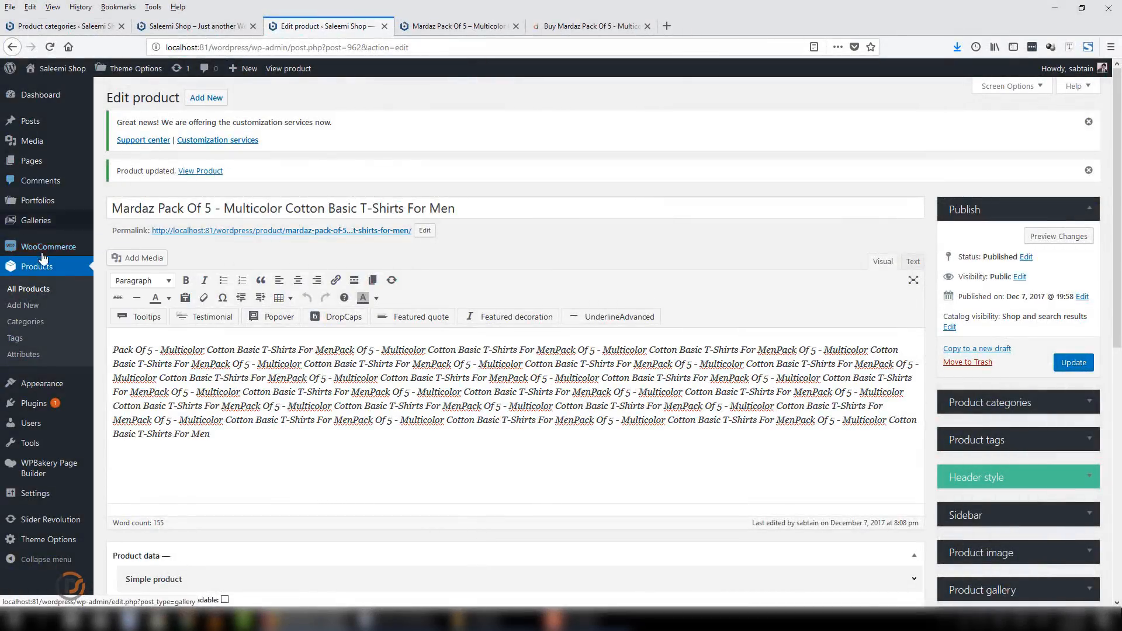
Open the site's menu management page in a separate browser tab alongside the product editor
{"action": "mouse_move", "coordinate": [30, 386]}
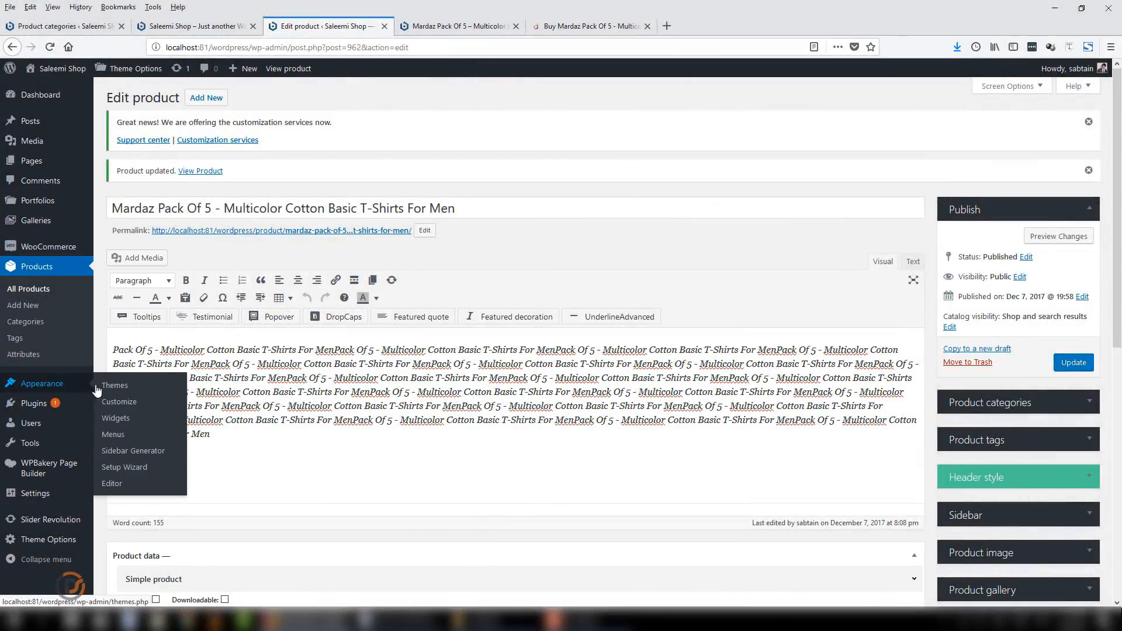
{"action": "right_click", "coordinate": [129, 435]}
{"action": "left_click", "coordinate": [160, 443]}
{"action": "left_click", "coordinate": [444, 27]}
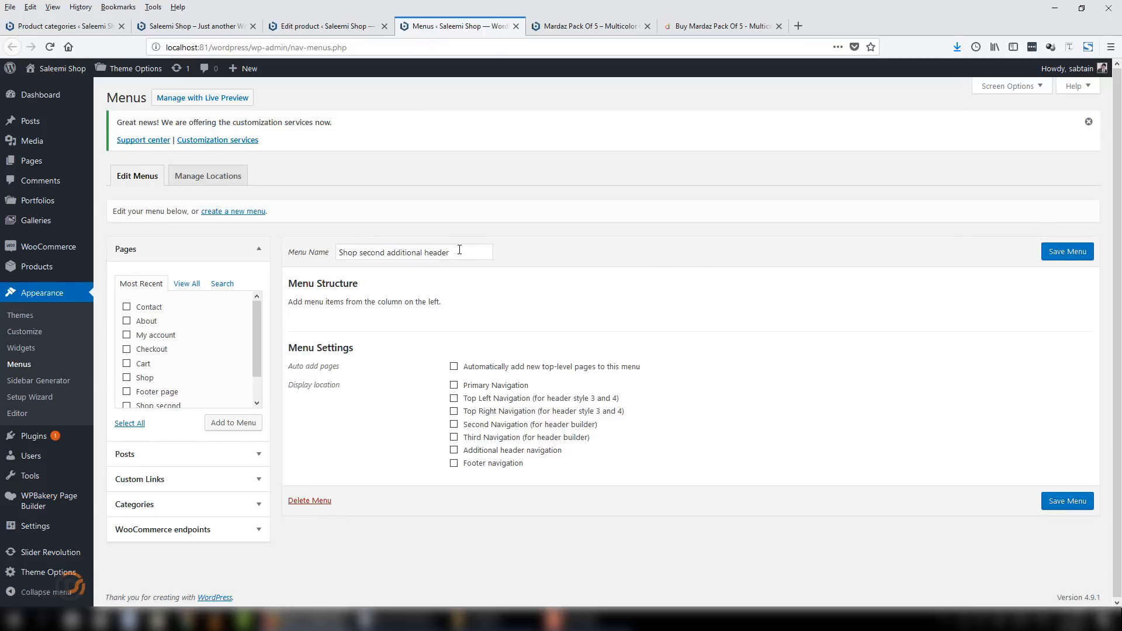
Rename the menu to Home, assign it to the Primary Navigation location, and save it
{"action": "left_click_drag", "start_coordinate": [459, 250], "coordinate": [220, 258]}
{"action": "type", "text": "Home"}
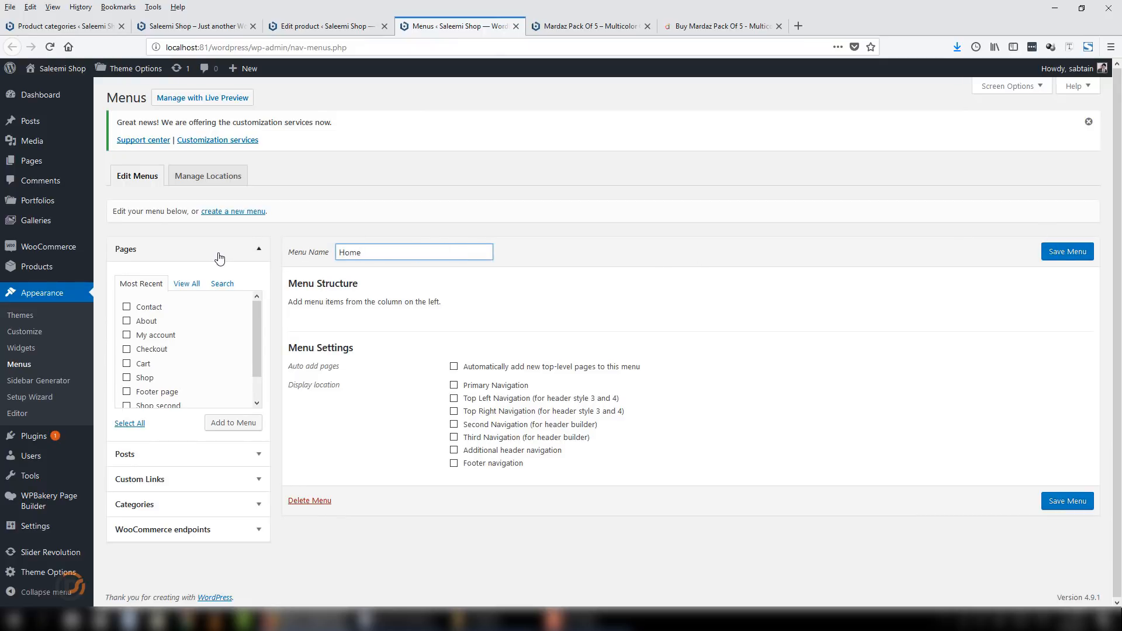
{"action": "left_click", "coordinate": [508, 388]}
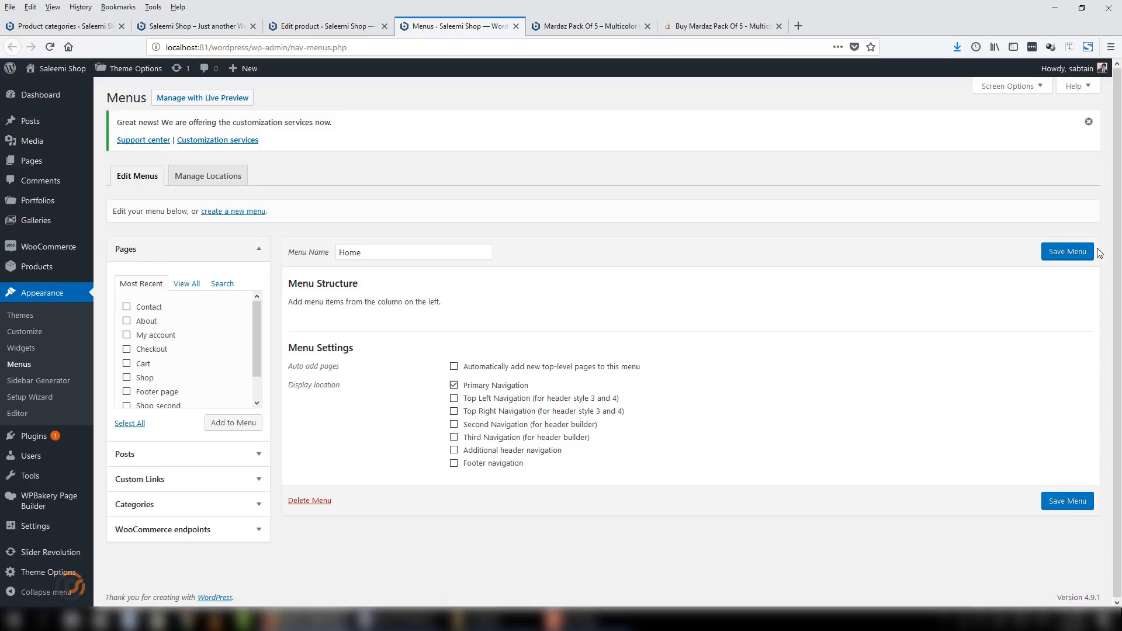
{"action": "key", "text": "Return"}
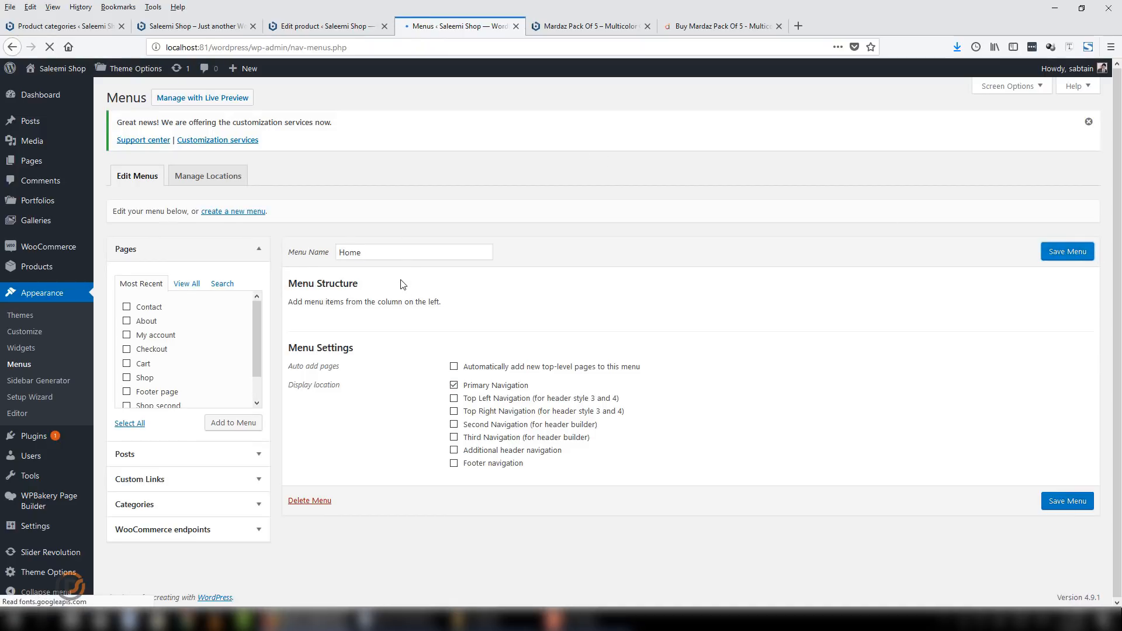
Add the Home: Shop second, About, Contact and Shop pages to the menu structure
{"action": "left_click", "coordinate": [193, 320]}
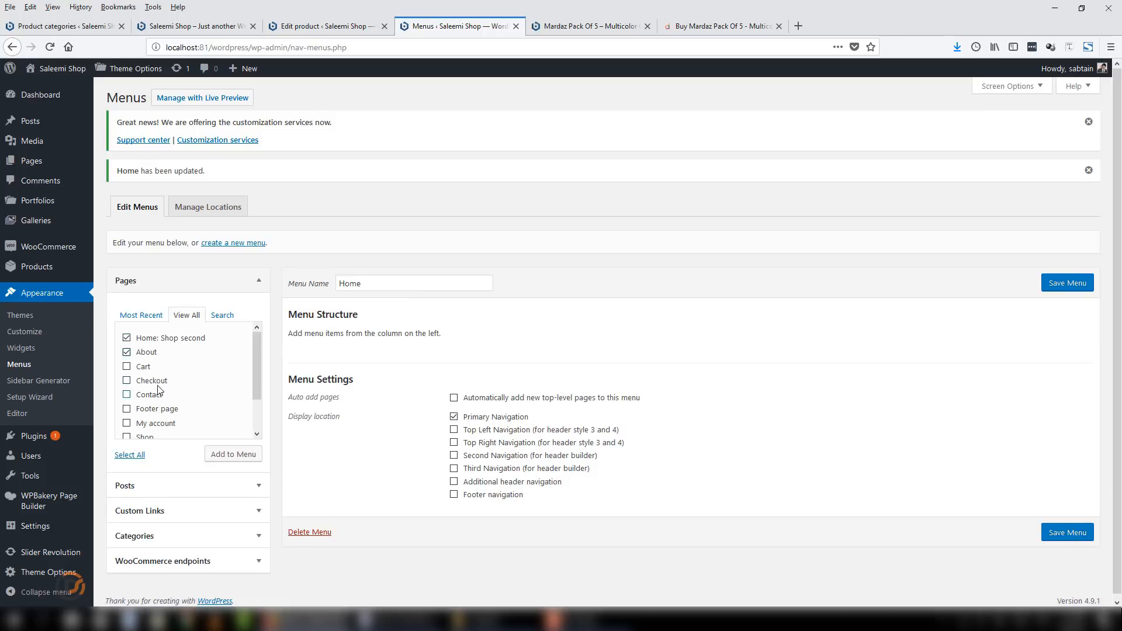
{"action": "scroll", "coordinate": [260, 405], "scroll_direction": "down", "scroll_amount": 2}
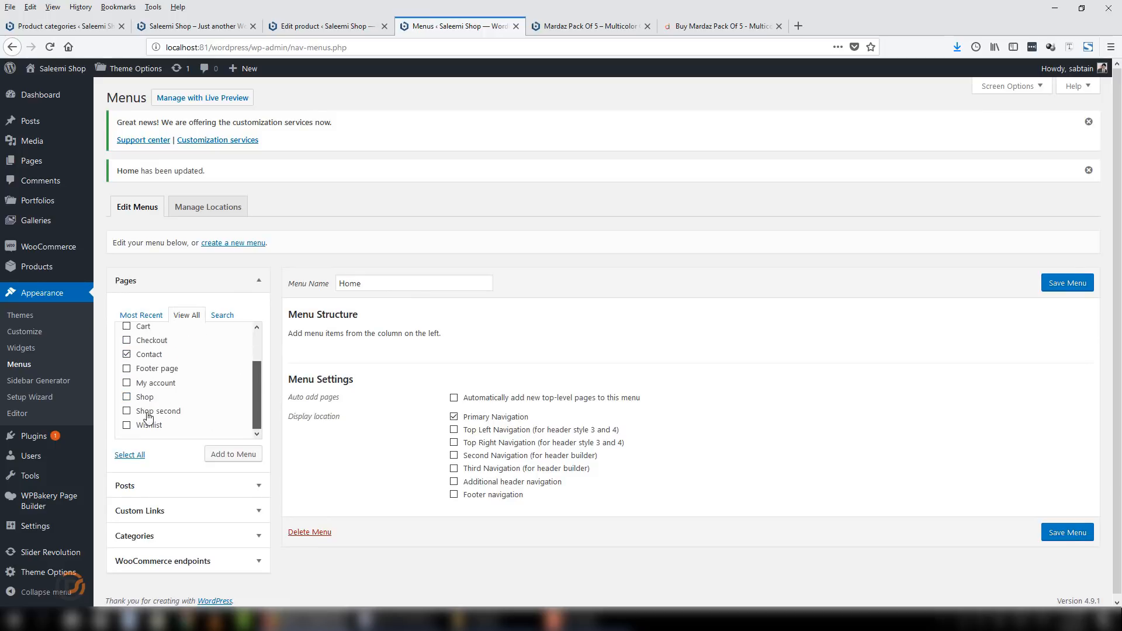
{"action": "left_click", "coordinate": [126, 397]}
{"action": "left_click", "coordinate": [235, 454]}
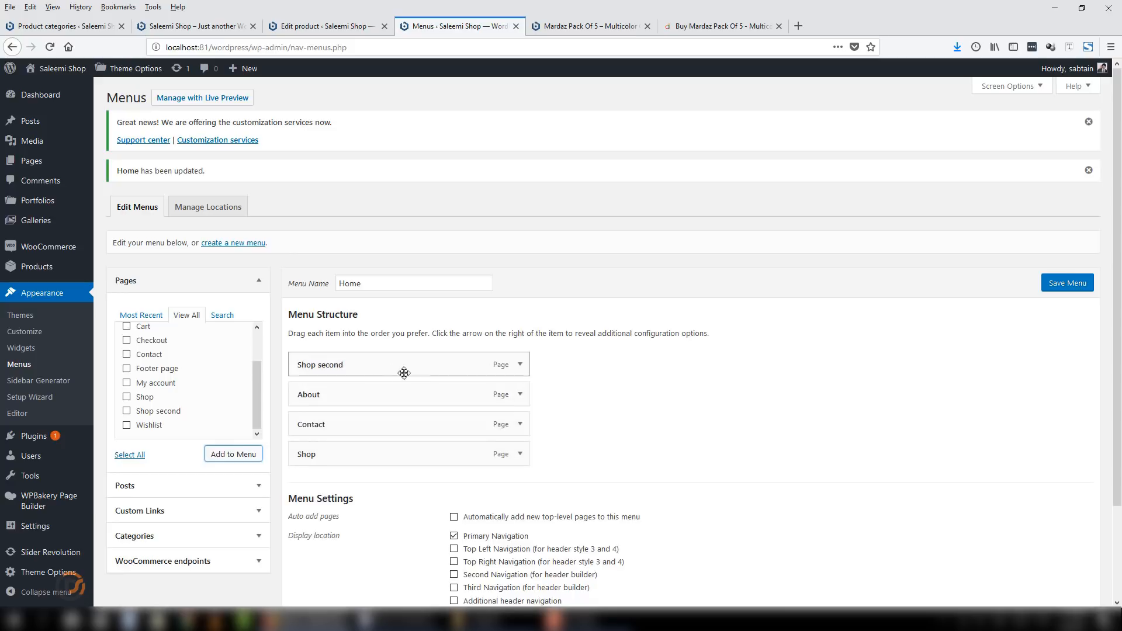
Set the Shop second menu item's navigation label to Home and move the Shop item directly below it
{"action": "left_click", "coordinate": [520, 365]}
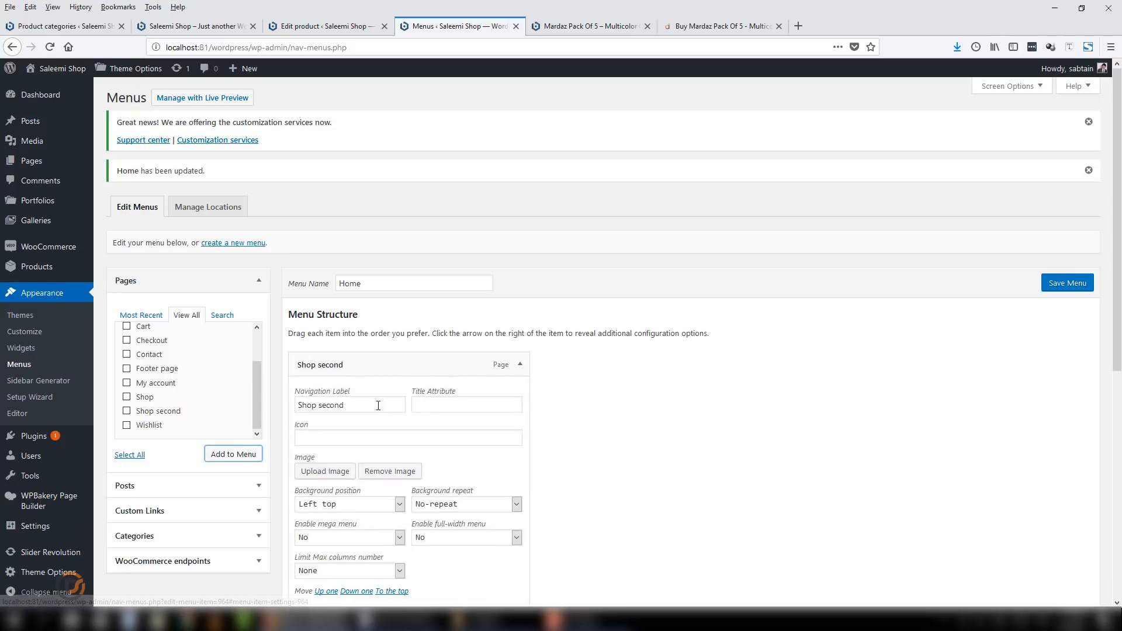
{"action": "triple_click", "coordinate": [350, 404]}
{"action": "type", "text": "Home"}
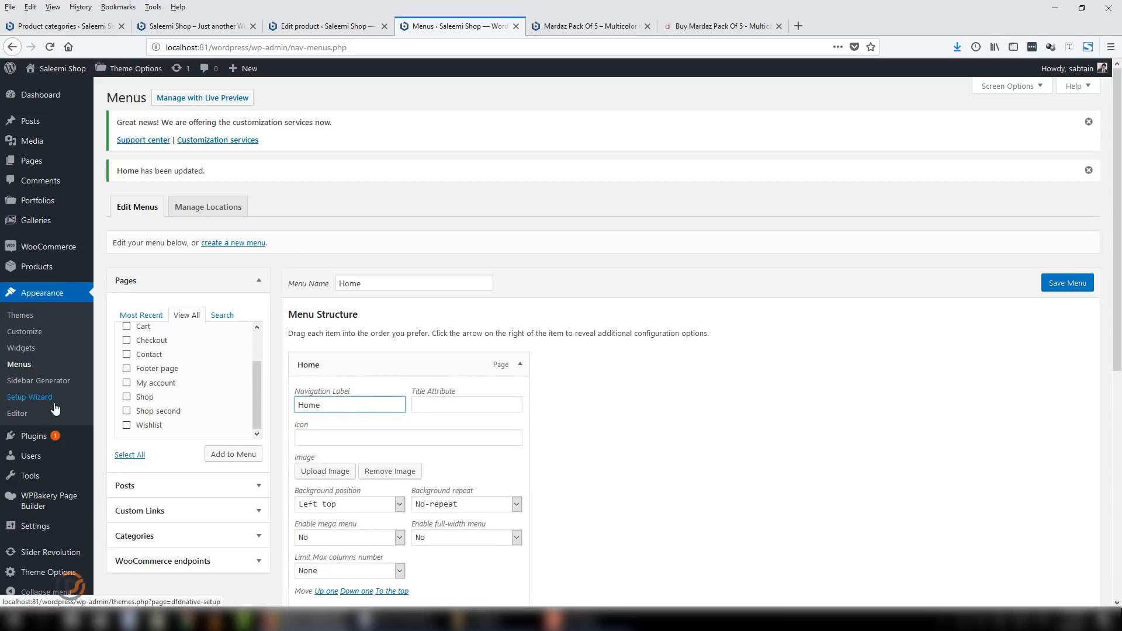
{"action": "left_click", "coordinate": [519, 365]}
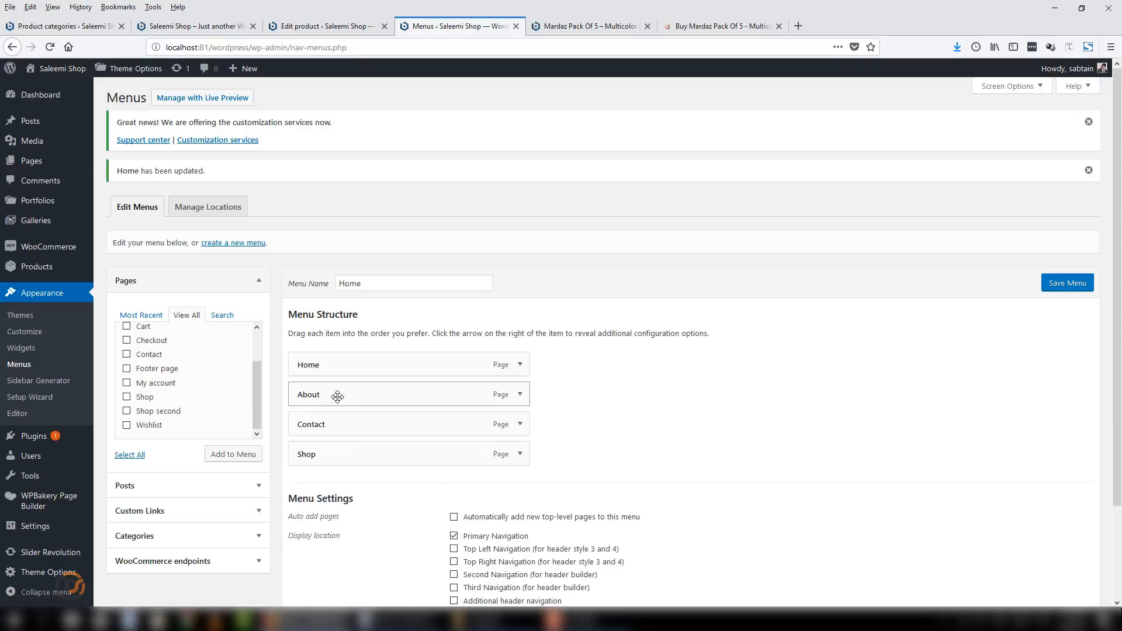
{"action": "left_click_drag", "start_coordinate": [350, 455], "coordinate": [328, 395]}
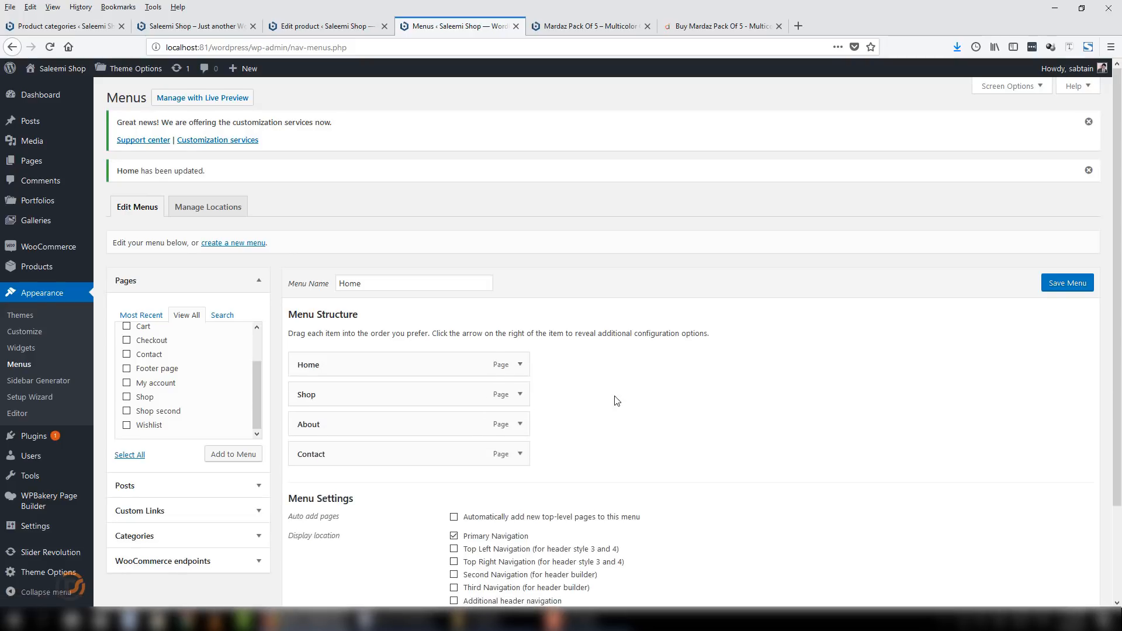
Enable the Product categories box in the screen options so its items can be added to the menu
{"action": "scroll", "coordinate": [339, 381], "scroll_direction": "down", "scroll_amount": 3}
{"action": "scroll", "coordinate": [456, 412], "scroll_direction": "up", "scroll_amount": 3}
{"action": "left_click", "coordinate": [1007, 86]}
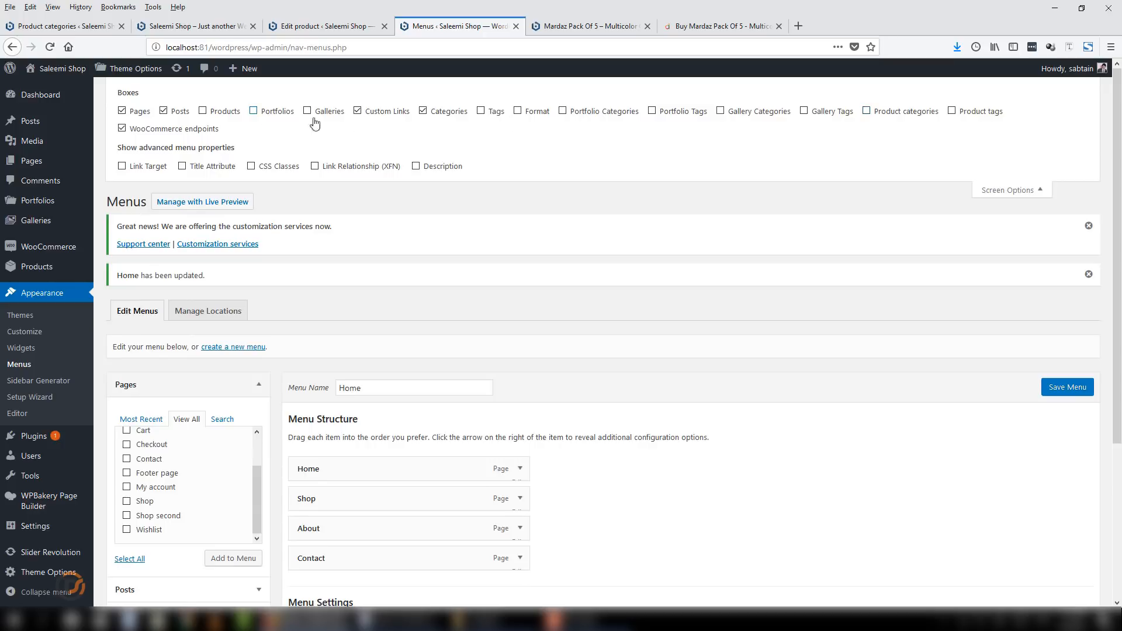
{"action": "left_click", "coordinate": [871, 113]}
{"action": "left_click", "coordinate": [1013, 188]}
{"action": "scroll", "coordinate": [225, 451], "scroll_direction": "down", "scroll_amount": 3}
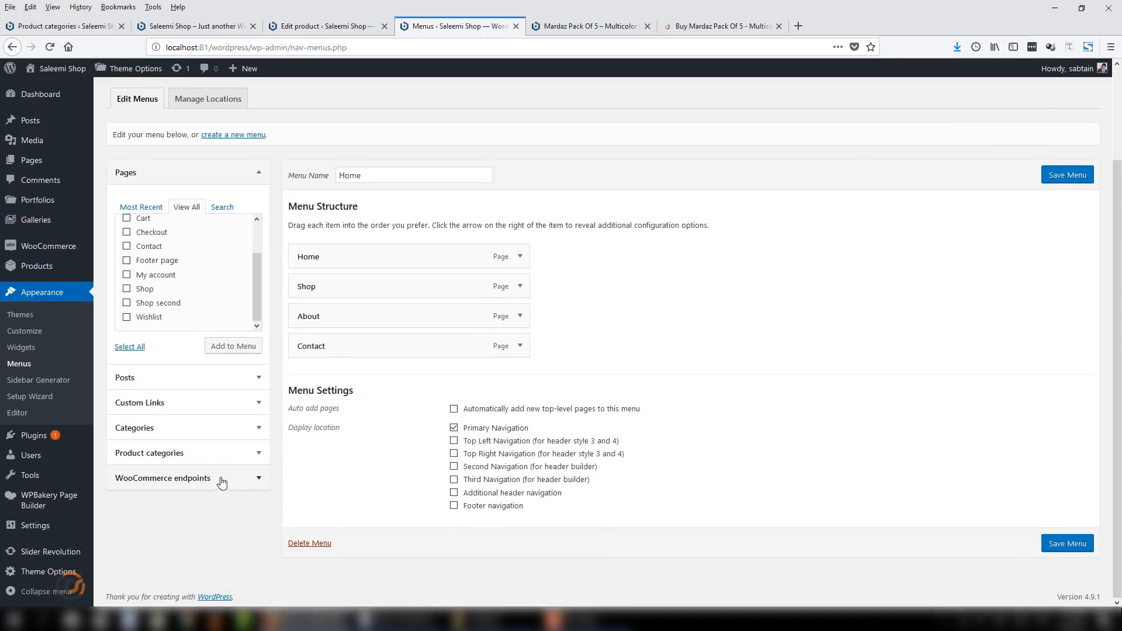
Add the product categories Men's fashion, Shoes, Women's fashion, Accessories, Kids' fashion and Casual to the menu
{"action": "left_click", "coordinate": [226, 453]}
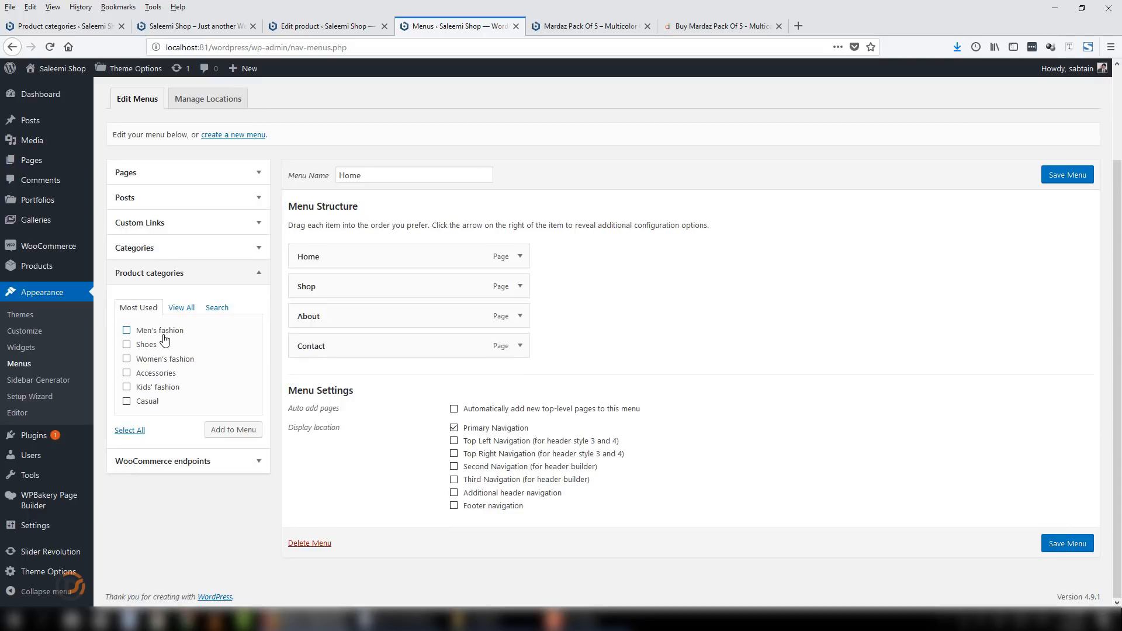
{"action": "left_click", "coordinate": [163, 332]}
{"action": "left_click", "coordinate": [149, 345]}
{"action": "left_click", "coordinate": [149, 359]}
{"action": "left_click", "coordinate": [151, 386]}
{"action": "left_click", "coordinate": [151, 377]}
{"action": "left_click", "coordinate": [145, 401]}
{"action": "left_click", "coordinate": [209, 427]}
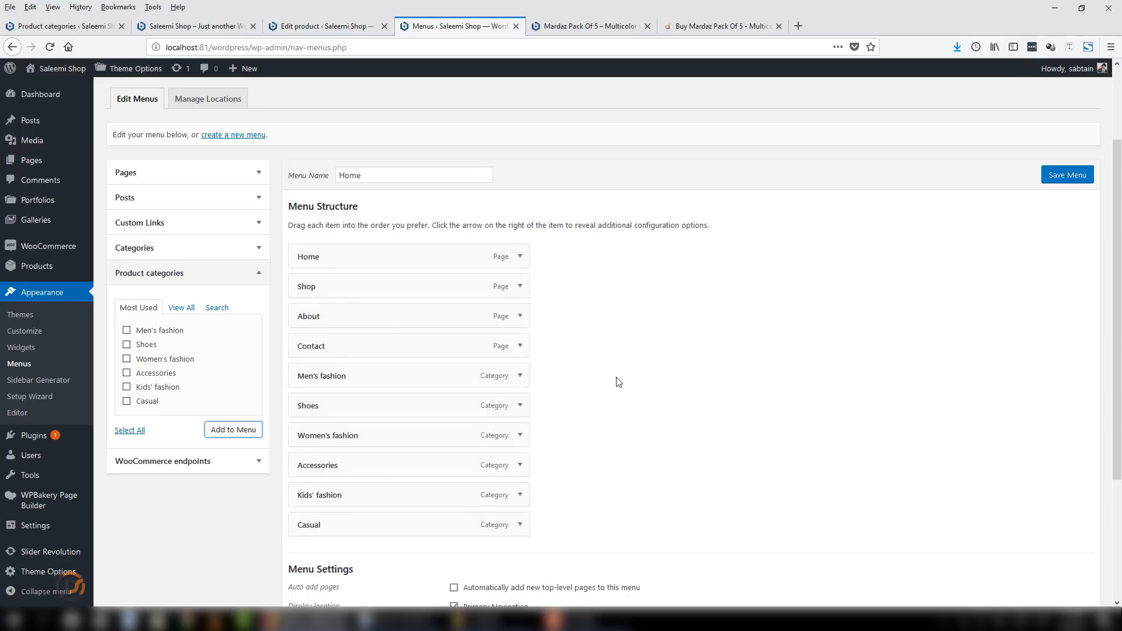
Nest Men's, Women's and Kids' fashion, Casual, Shoes and Accessories under Shop in that order, place Shop after Home, and save the menu
{"action": "left_click_drag", "start_coordinate": [363, 289], "coordinate": [375, 405]}
{"action": "left_click_drag", "start_coordinate": [369, 465], "coordinate": [391, 433]}
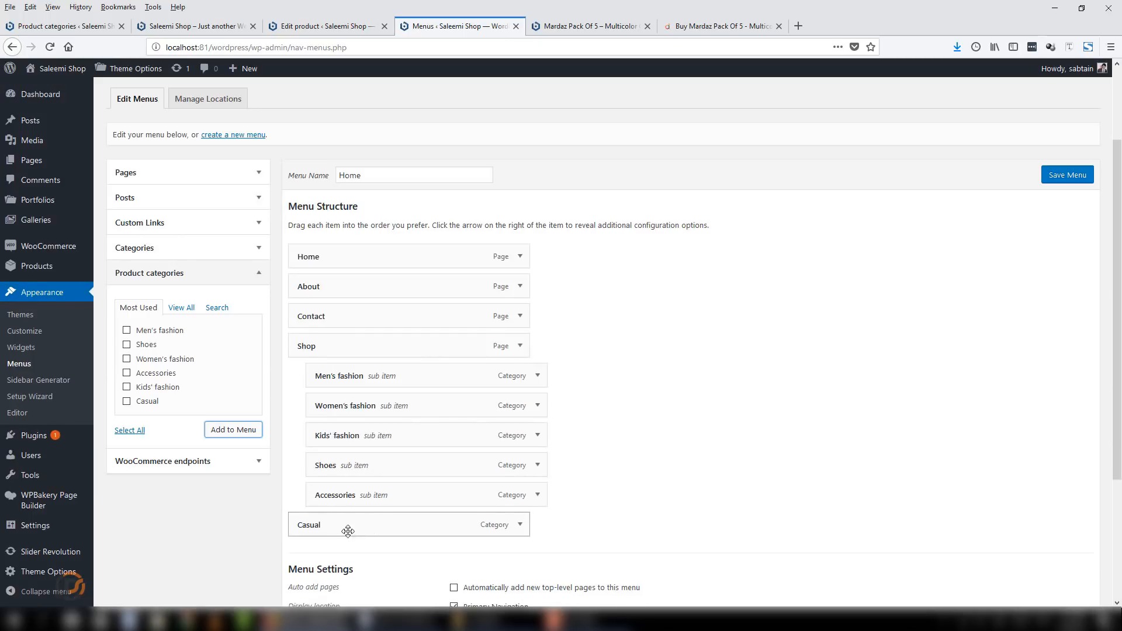
{"action": "left_click_drag", "start_coordinate": [348, 530], "coordinate": [378, 470]}
{"action": "left_click_drag", "start_coordinate": [361, 350], "coordinate": [363, 318]}
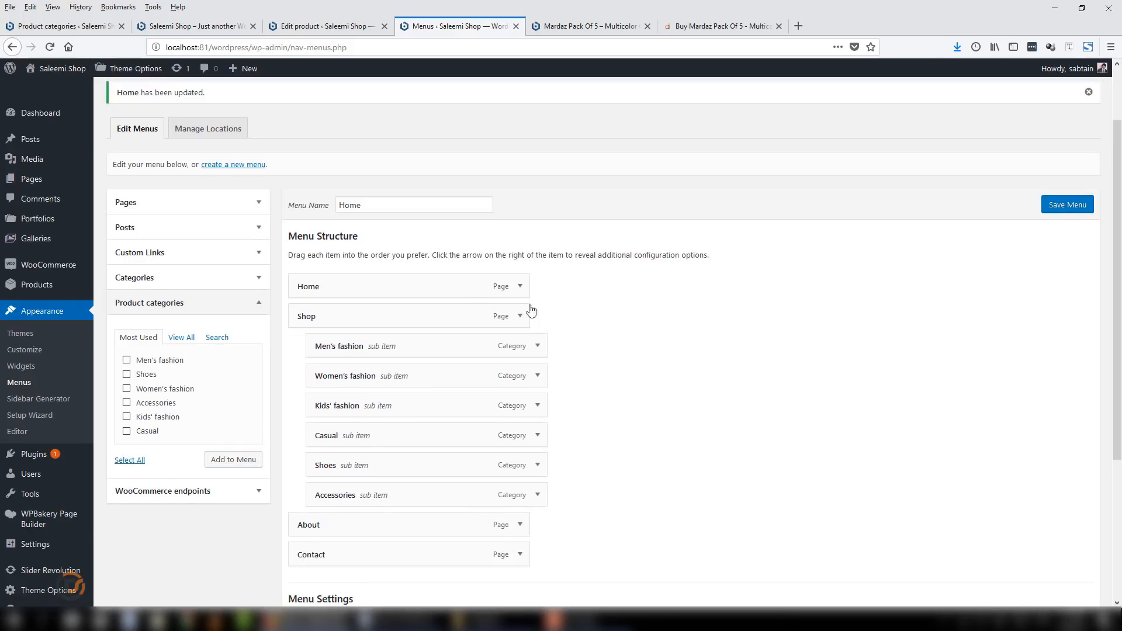
{"action": "left_click", "coordinate": [1079, 207]}
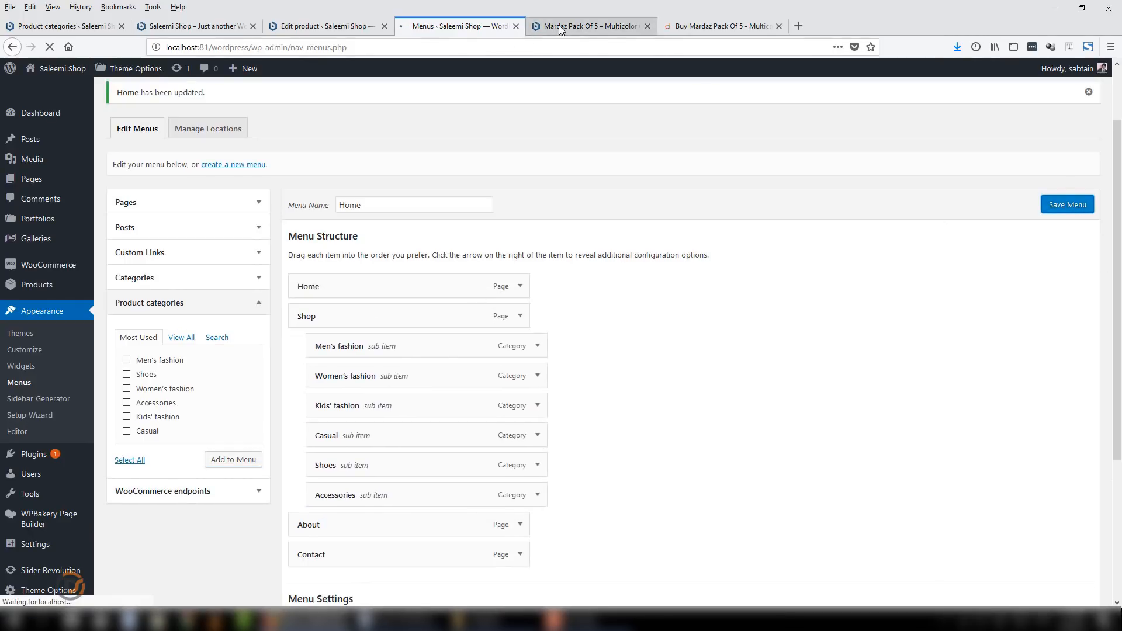
Open the storefront home page, check its navigation menu, and follow it to the Shop page's product listing
{"action": "left_click", "coordinate": [559, 26]}
{"action": "left_click", "coordinate": [68, 125]}
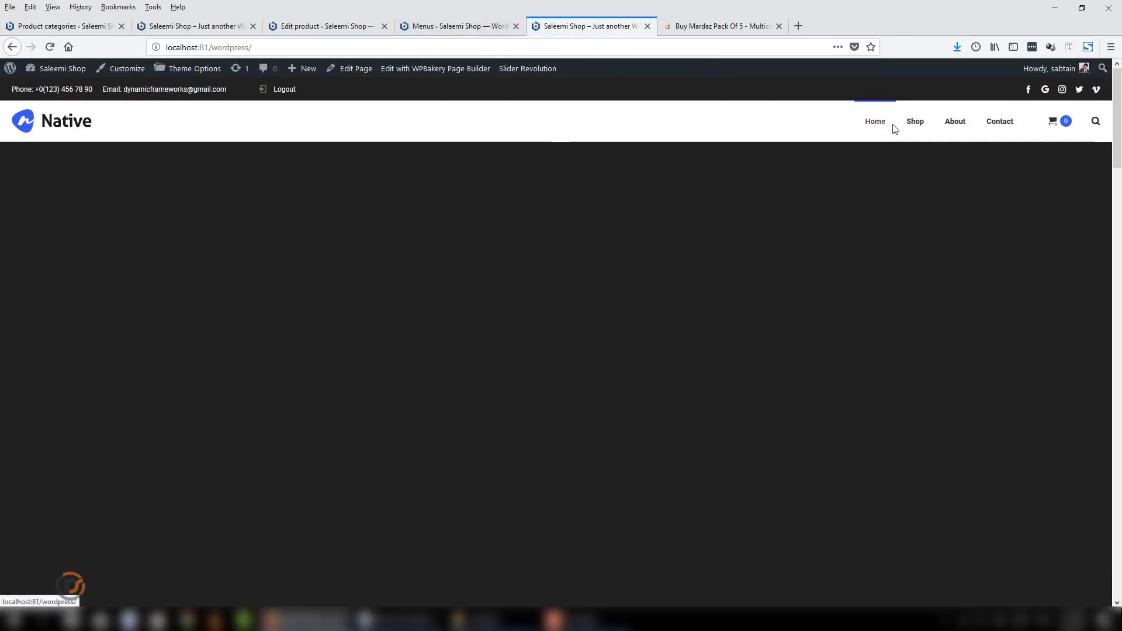
{"action": "mouse_move", "coordinate": [915, 123]}
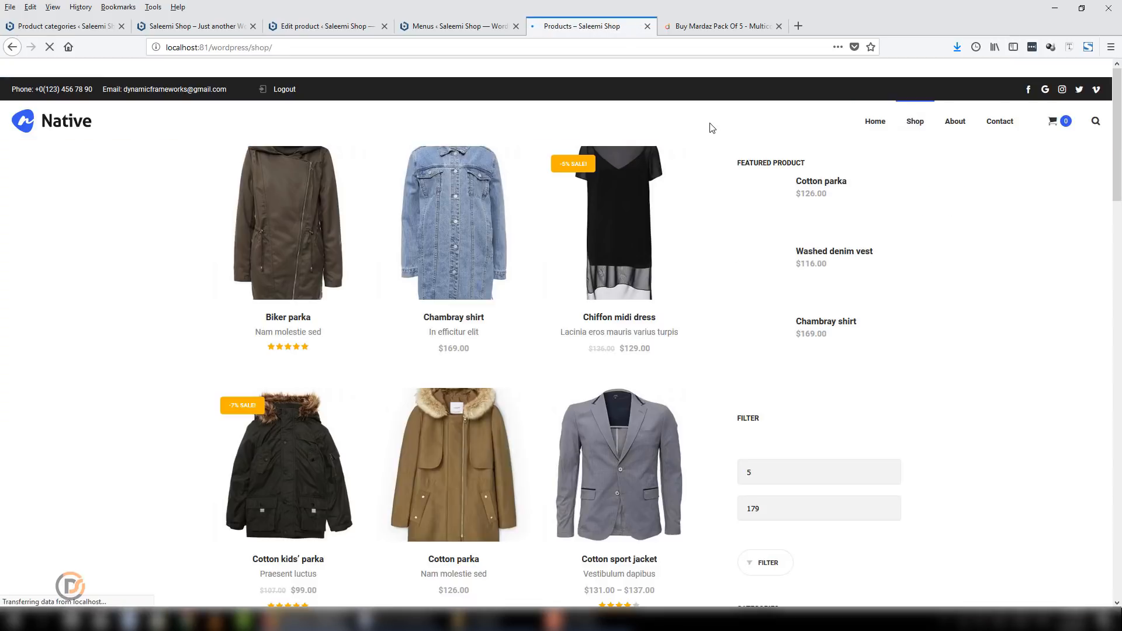
{"action": "scroll", "coordinate": [296, 261], "scroll_direction": "down", "scroll_amount": 10}
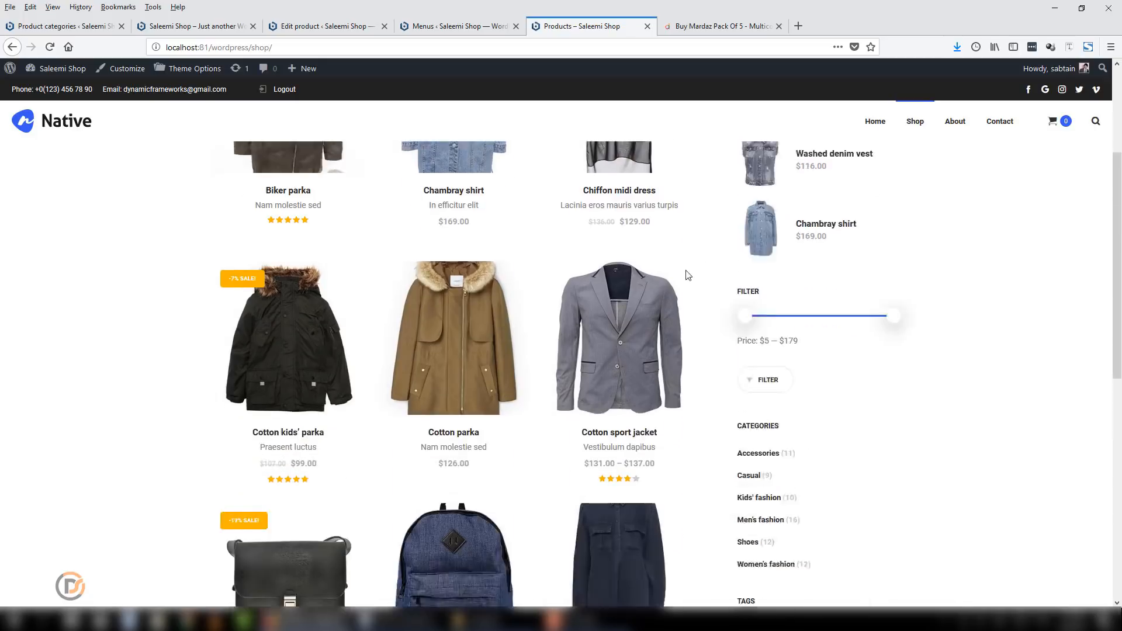
{"action": "scroll", "coordinate": [585, 402], "scroll_direction": "up", "scroll_amount": 4}
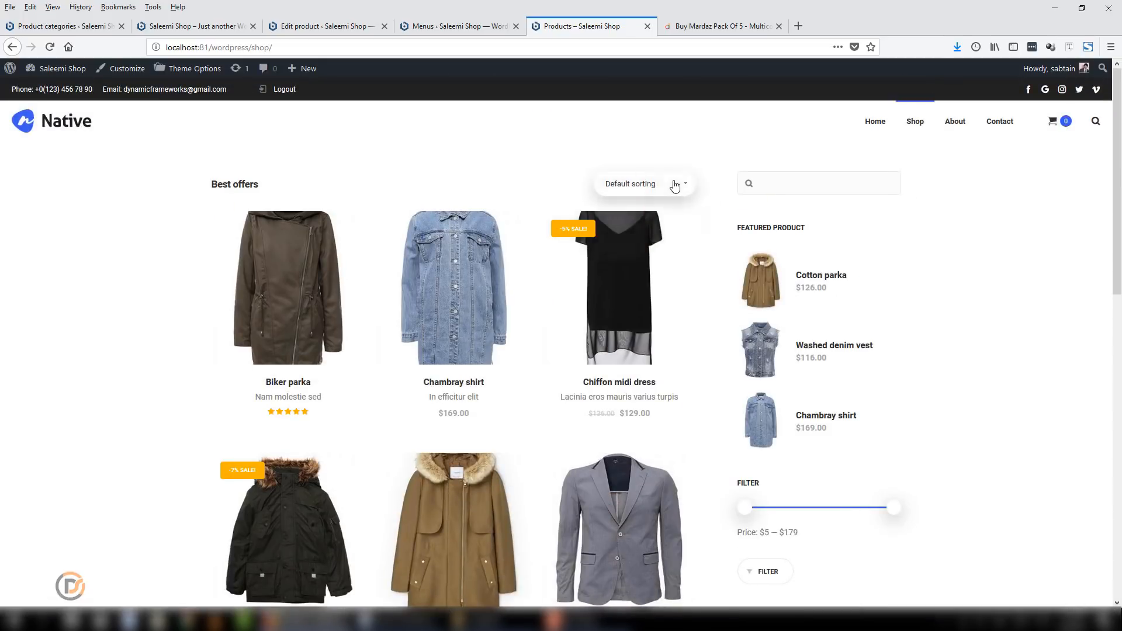
Sort the shop's products by newness and review the listing, category counts and tags down to the pagination
{"action": "left_click", "coordinate": [672, 184]}
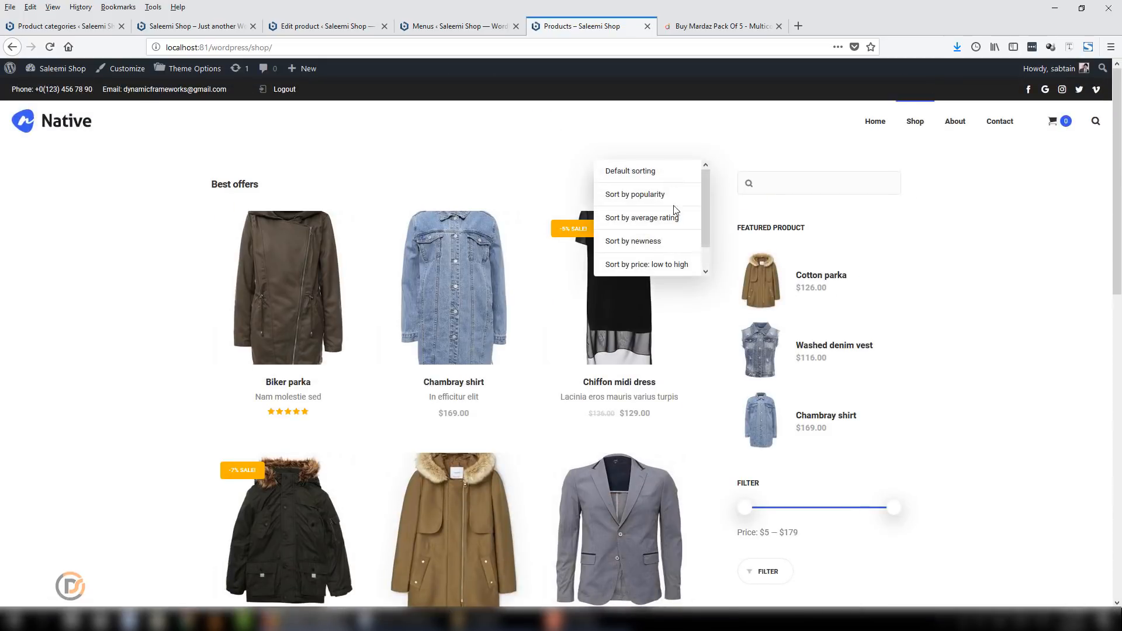
{"action": "left_click", "coordinate": [643, 241]}
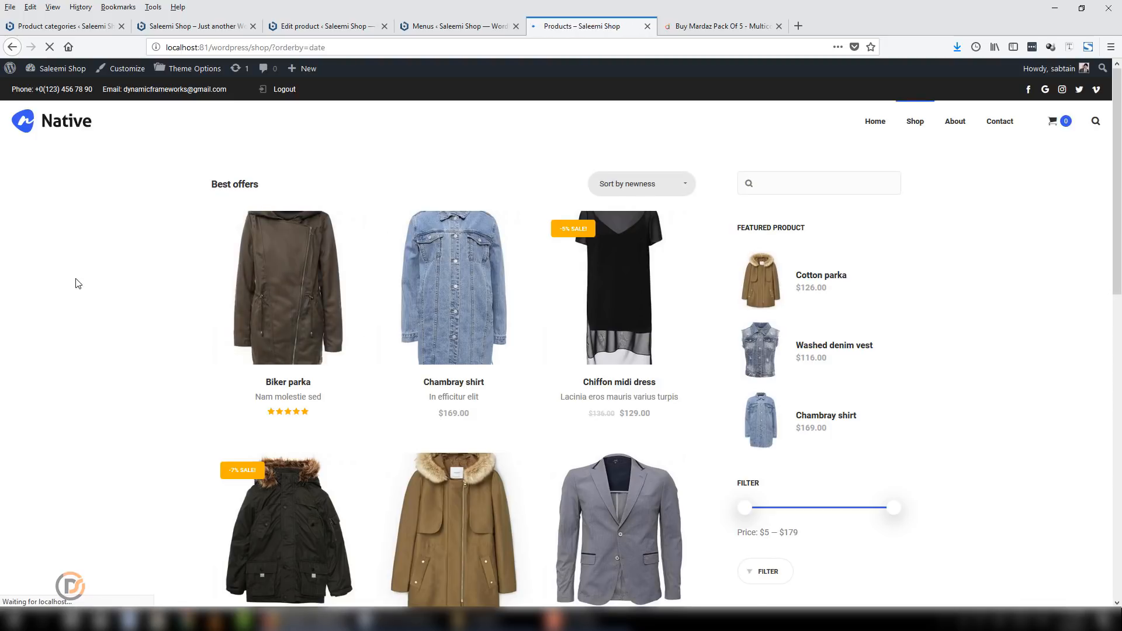
{"action": "mouse_move", "coordinate": [276, 270]}
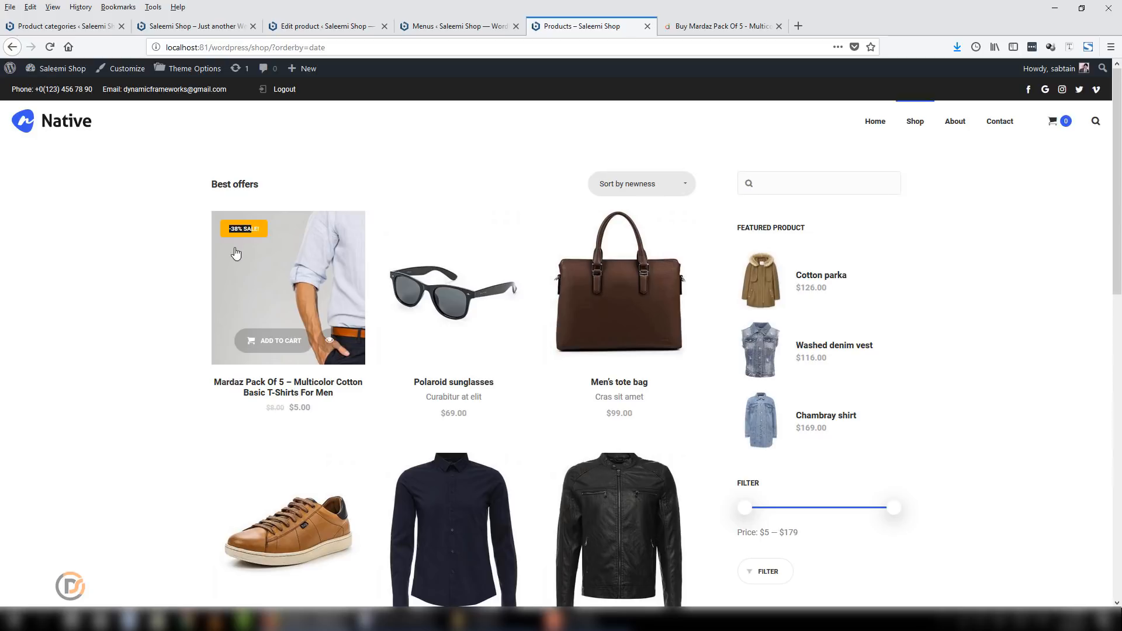
{"action": "scroll", "coordinate": [741, 179], "scroll_direction": "down", "scroll_amount": 1}
{"action": "scroll", "coordinate": [839, 239], "scroll_direction": "down", "scroll_amount": 2}
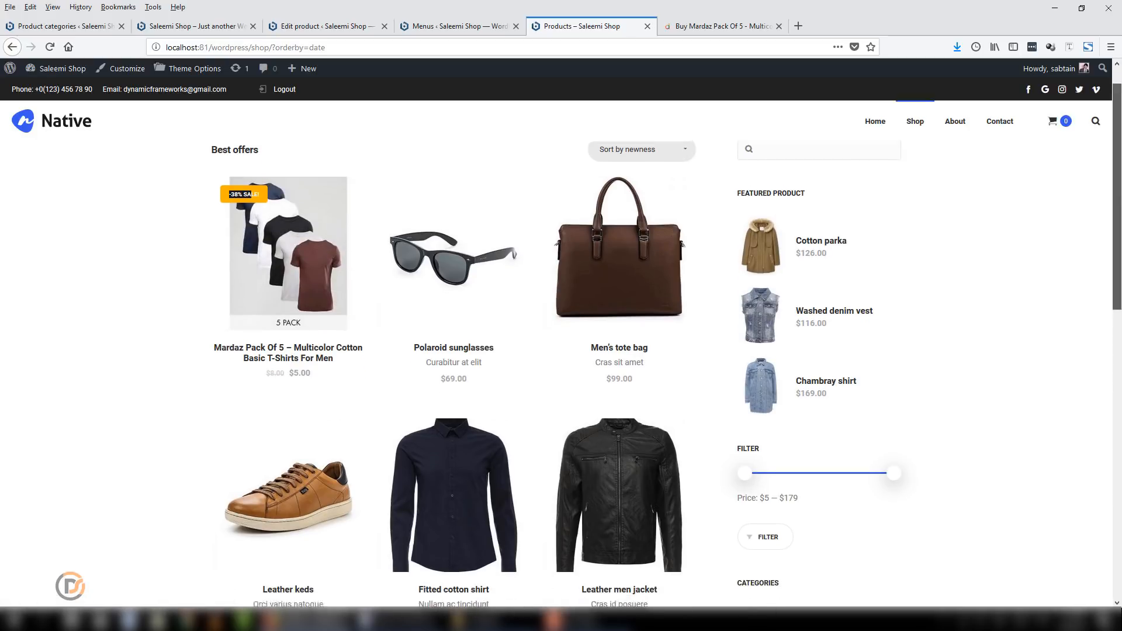
{"action": "scroll", "coordinate": [740, 363], "scroll_direction": "down", "scroll_amount": 3}
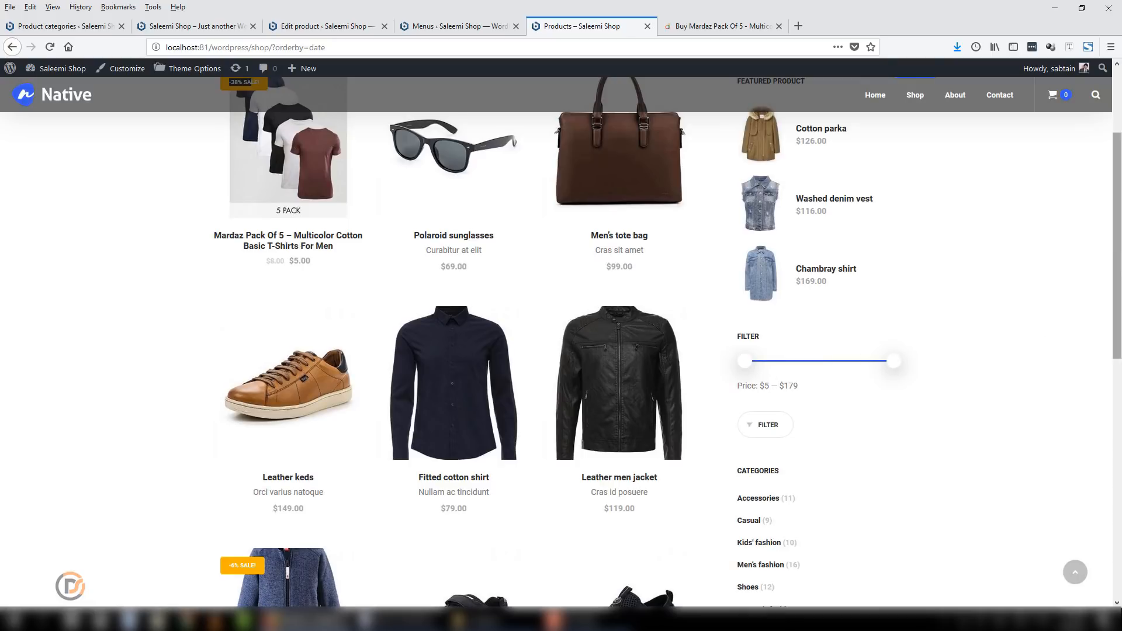
{"action": "scroll", "coordinate": [769, 379], "scroll_direction": "down", "scroll_amount": 3}
{"action": "scroll", "coordinate": [977, 371], "scroll_direction": "down", "scroll_amount": 3}
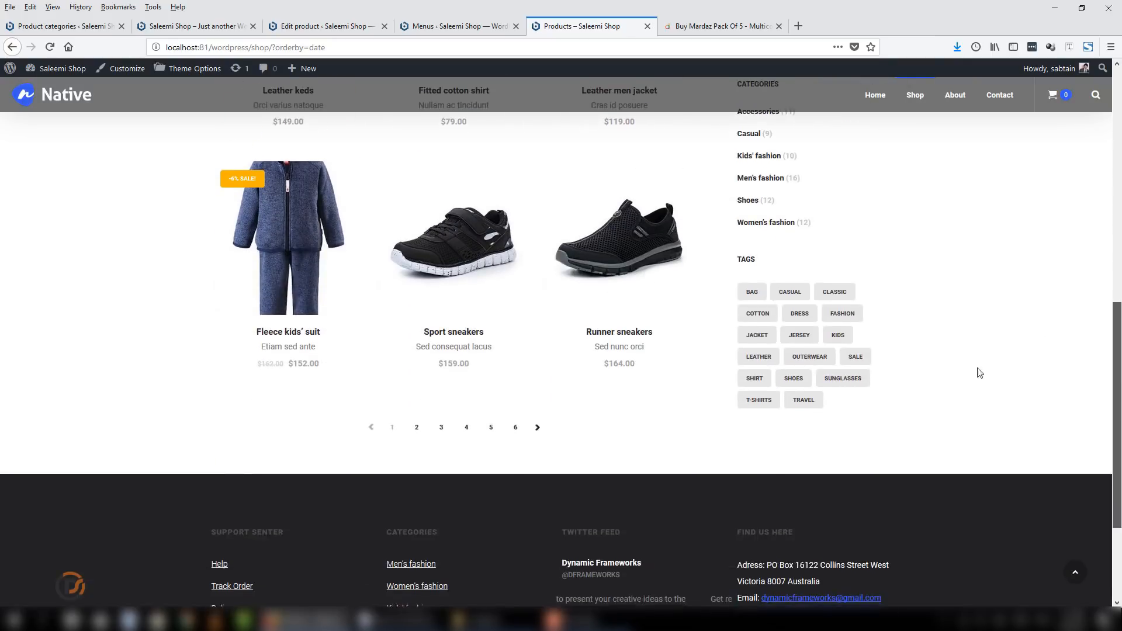
{"action": "left_click_drag", "start_coordinate": [1117, 354], "coordinate": [1100, 120]}
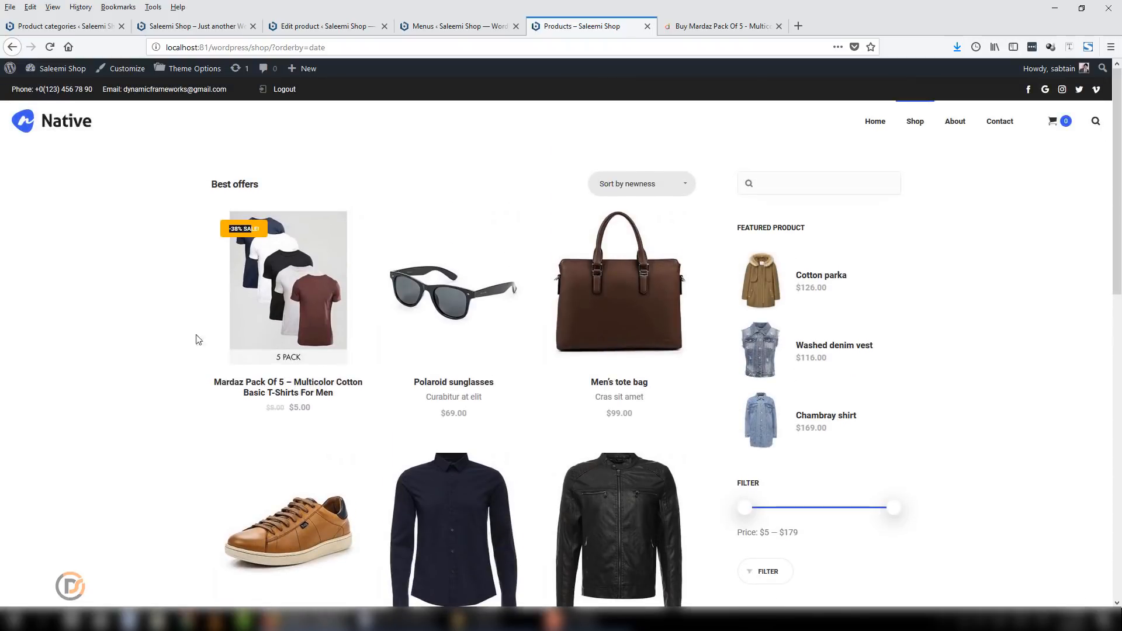
Go to the WordPress admin's product editing page and open the Widgets page from it in a separate browser tab
{"action": "left_click", "coordinate": [220, 27]}
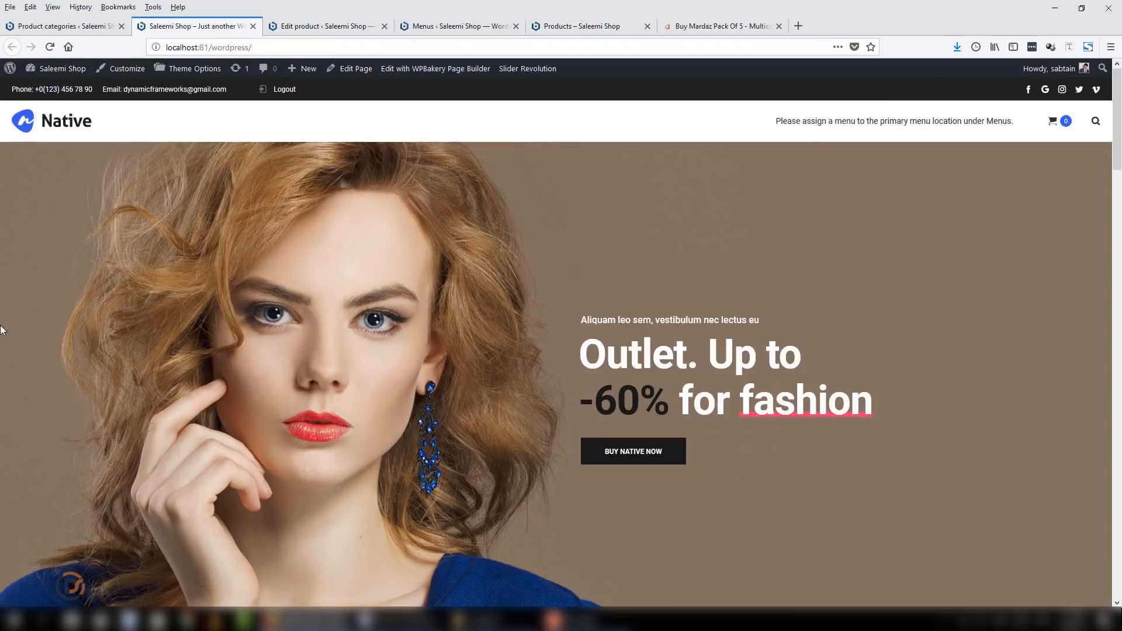
{"action": "left_click", "coordinate": [295, 26]}
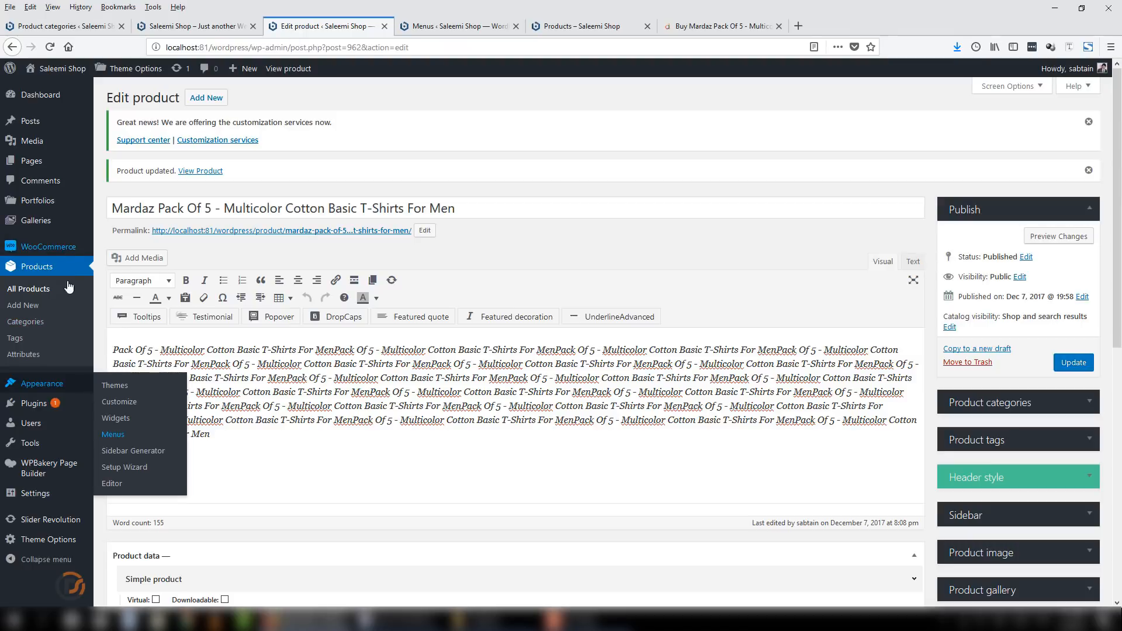
{"action": "mouse_move", "coordinate": [59, 383]}
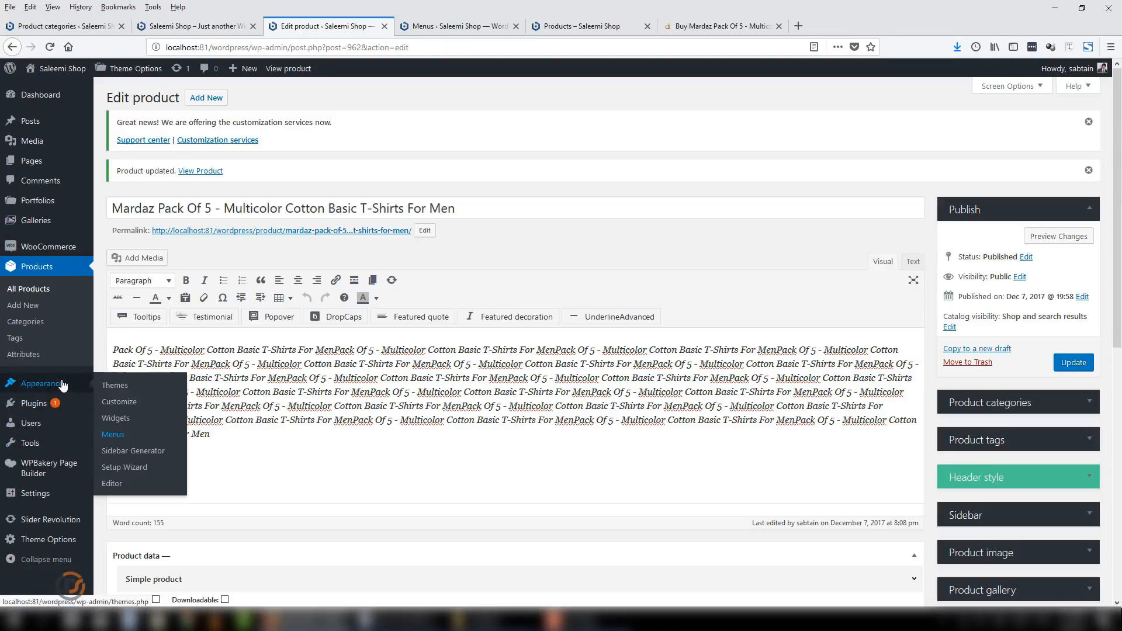
{"action": "right_click", "coordinate": [125, 424]}
{"action": "left_click", "coordinate": [165, 432]}
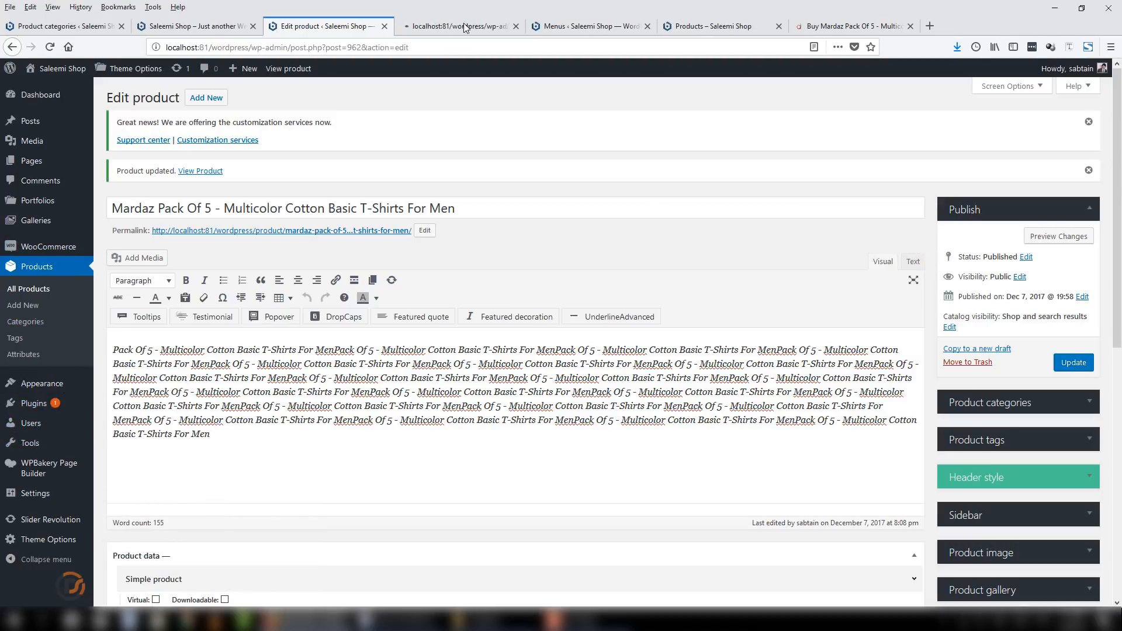
{"action": "key", "text": "ctrl+Tab"}
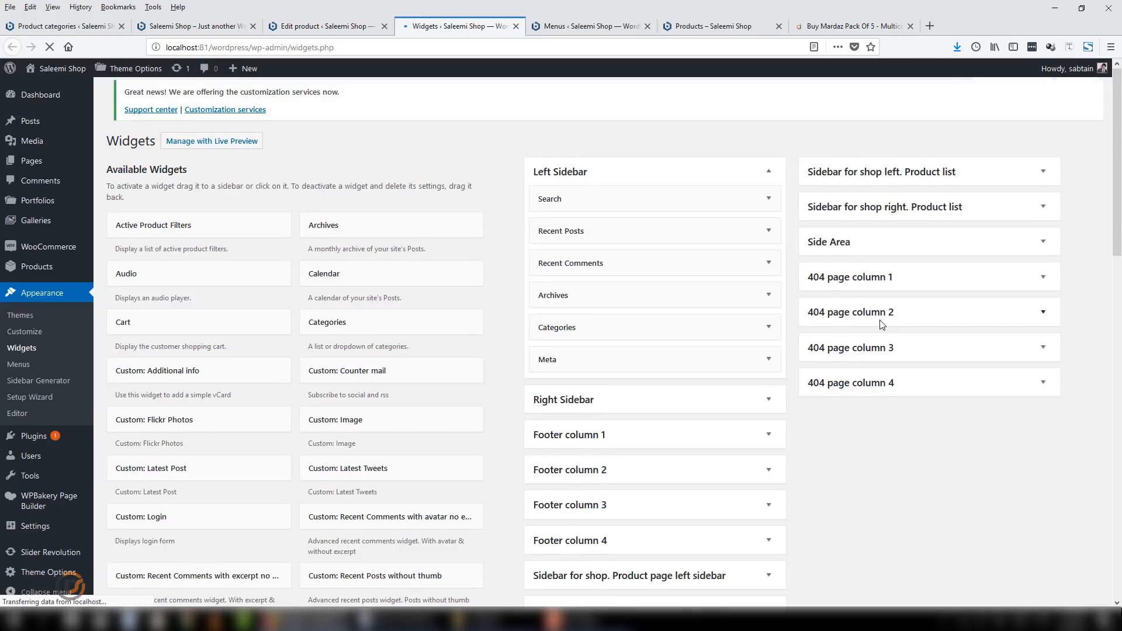
{"action": "scroll", "coordinate": [898, 439], "scroll_direction": "down", "scroll_amount": 2}
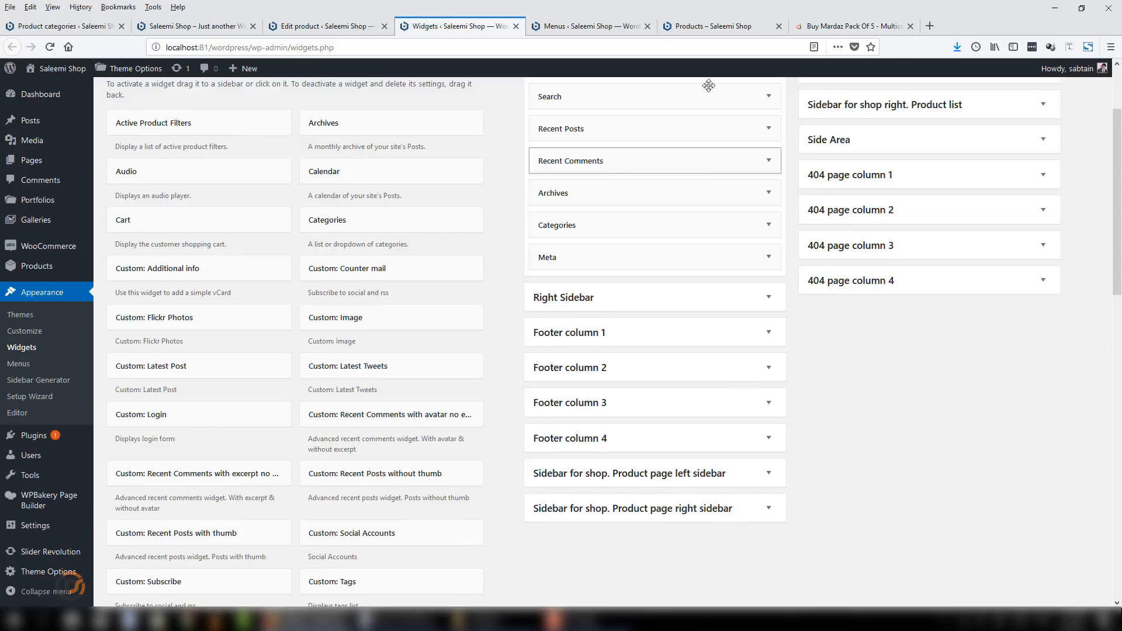
Expand the shop's product page left and right sidebars and the right product list sidebar to inspect their widgets
{"action": "left_click", "coordinate": [619, 26]}
{"action": "left_click", "coordinate": [713, 26]}
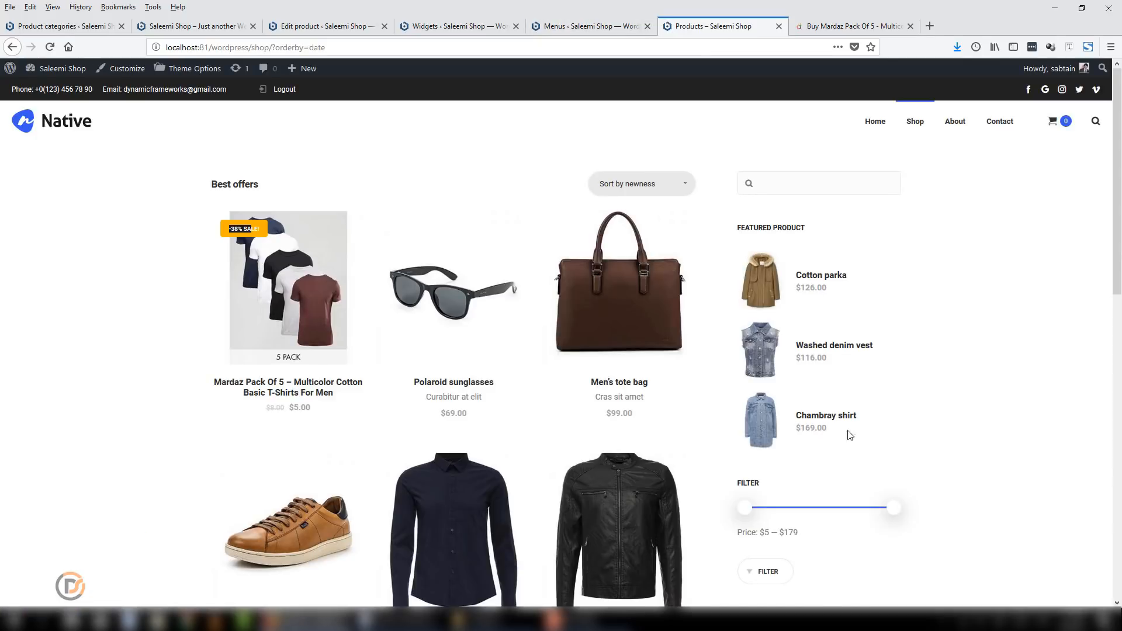
{"action": "left_click", "coordinate": [468, 24]}
{"action": "left_click", "coordinate": [738, 520]}
{"action": "scroll", "coordinate": [882, 514], "scroll_direction": "down", "scroll_amount": 5}
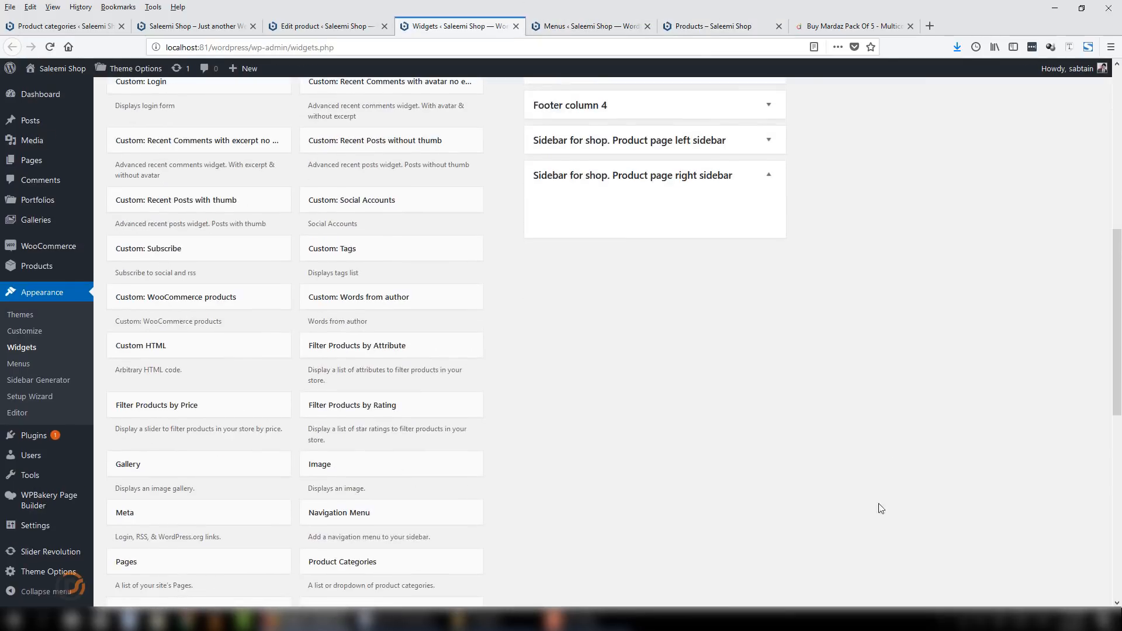
{"action": "scroll", "coordinate": [865, 488], "scroll_direction": "up", "scroll_amount": 4}
{"action": "left_click", "coordinate": [728, 365]}
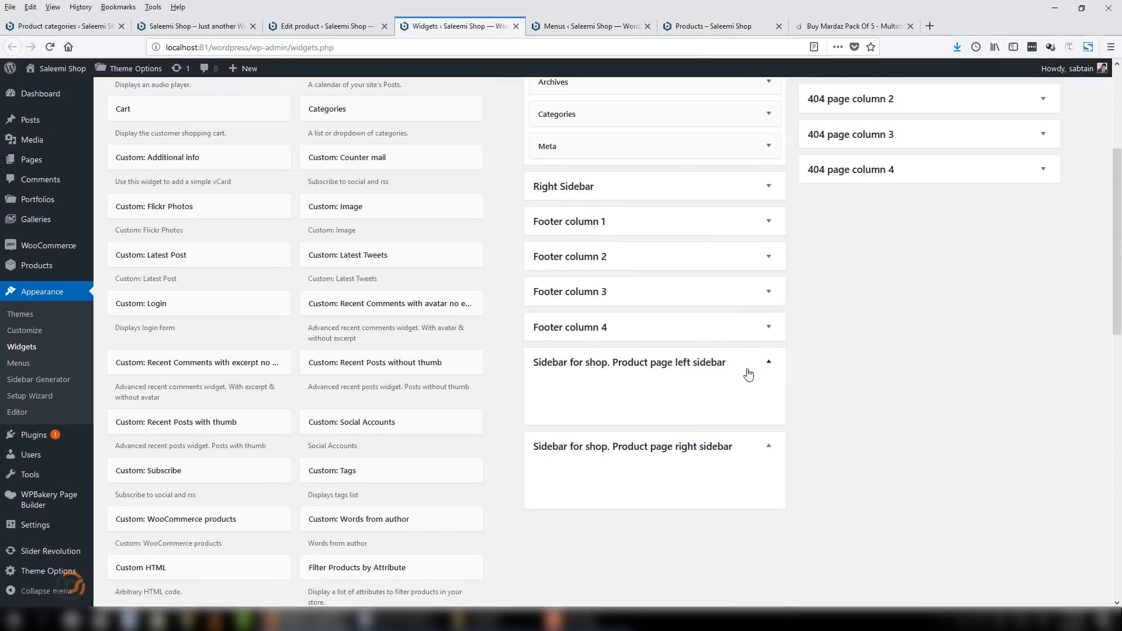
{"action": "scroll", "coordinate": [819, 392], "scroll_direction": "up", "scroll_amount": 4}
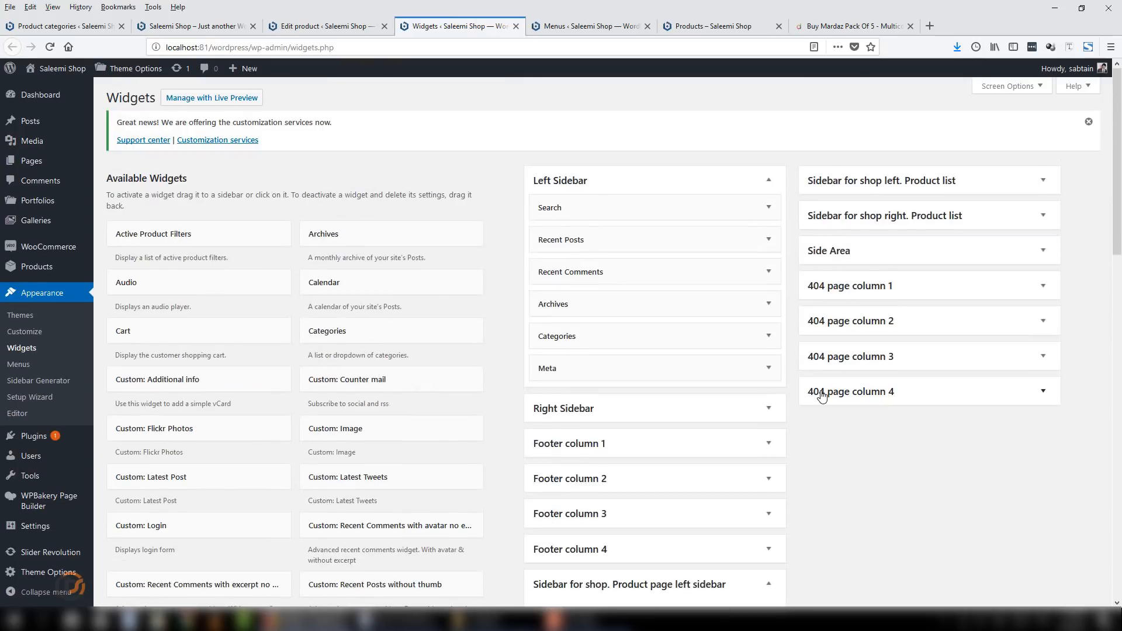
{"action": "left_click", "coordinate": [858, 219]}
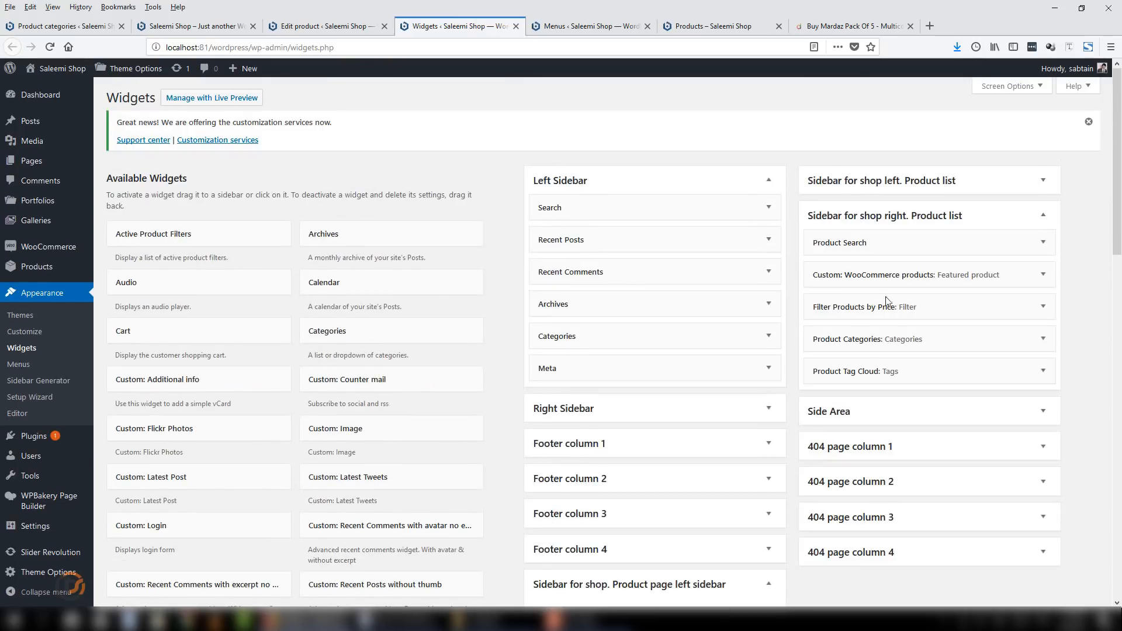
Collapse the product page left and right shop sidebars and look through the available widgets
{"action": "scroll", "coordinate": [881, 299], "scroll_direction": "down", "scroll_amount": 5}
{"action": "left_click", "coordinate": [727, 334]}
{"action": "left_click", "coordinate": [723, 259]}
{"action": "scroll", "coordinate": [941, 309], "scroll_direction": "up", "scroll_amount": 5}
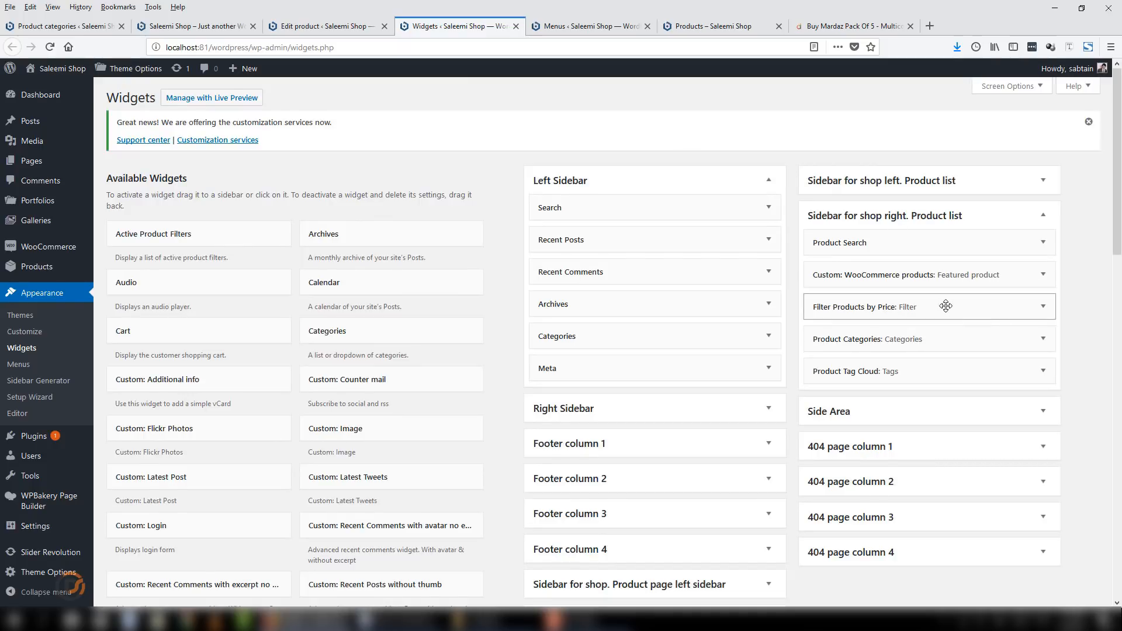
{"action": "scroll", "coordinate": [746, 368], "scroll_direction": "down", "scroll_amount": 3}
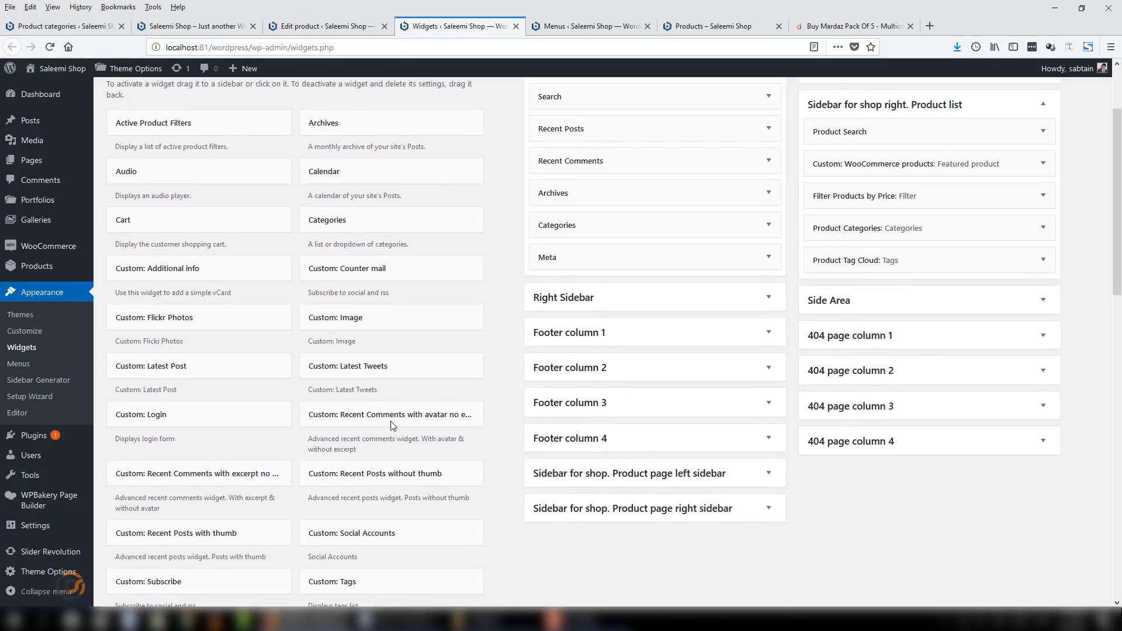
{"action": "scroll", "coordinate": [392, 425], "scroll_direction": "down", "scroll_amount": 6}
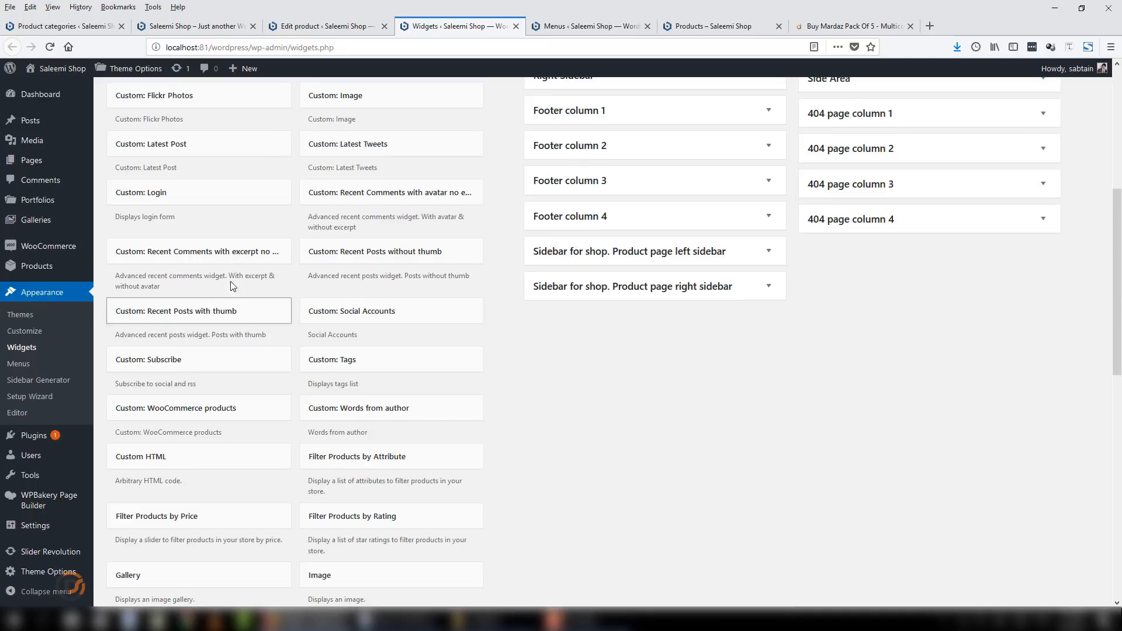
{"action": "scroll", "coordinate": [412, 389], "scroll_direction": "up", "scroll_amount": 6}
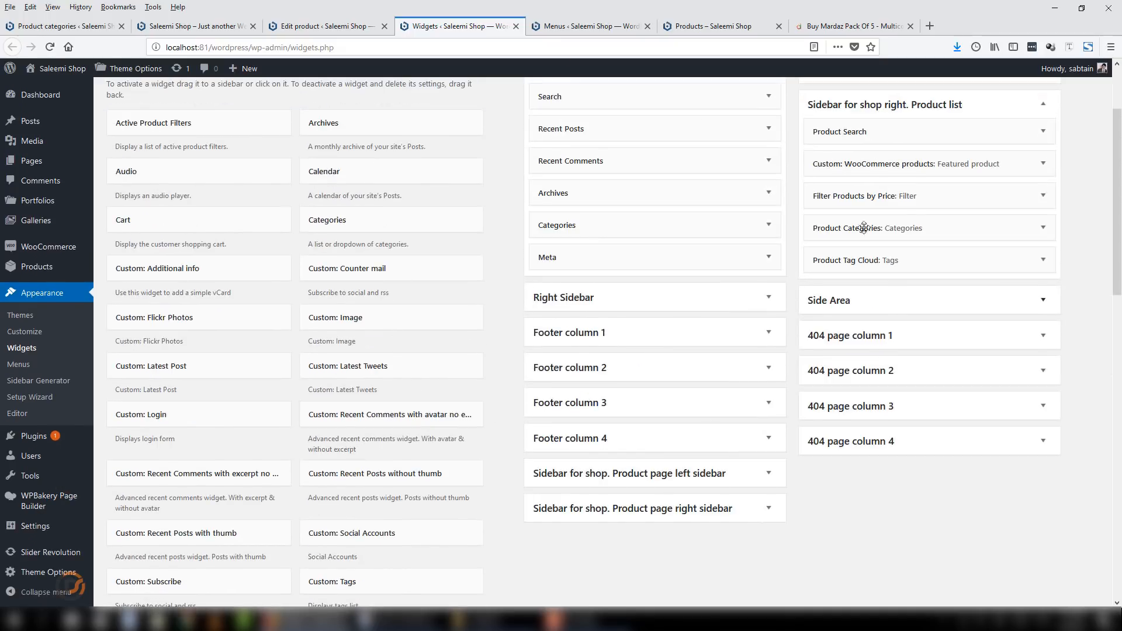
Compare the right product list sidebar's widgets with the search, featured product, filter, categories and tags on the Shop page
{"action": "left_click", "coordinate": [713, 26]}
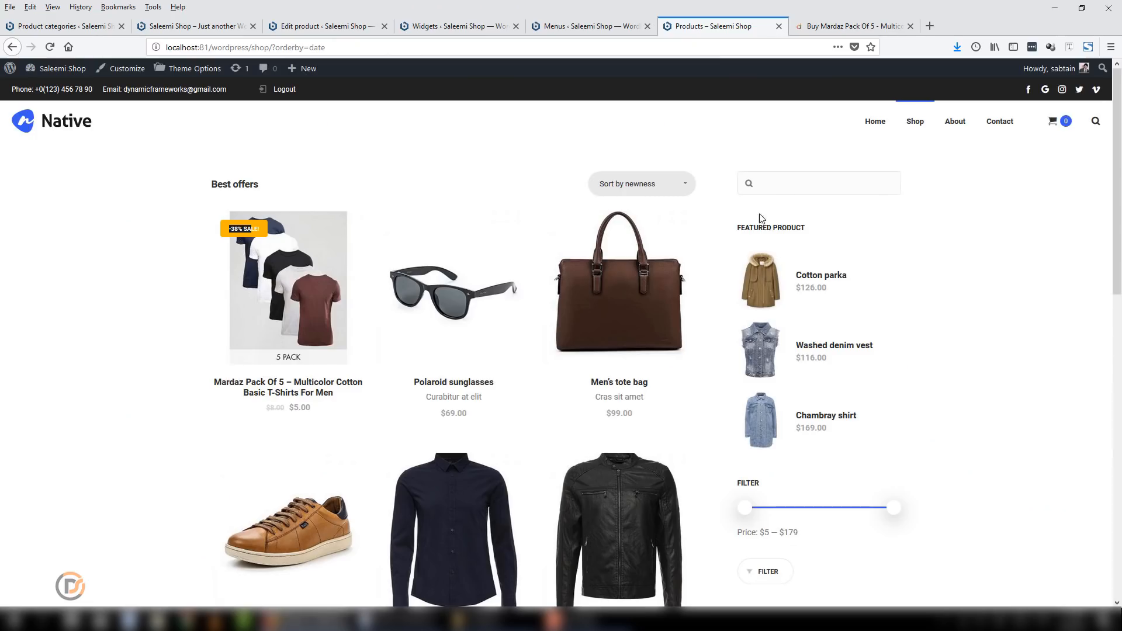
{"action": "scroll", "coordinate": [796, 323], "scroll_direction": "down", "scroll_amount": 3}
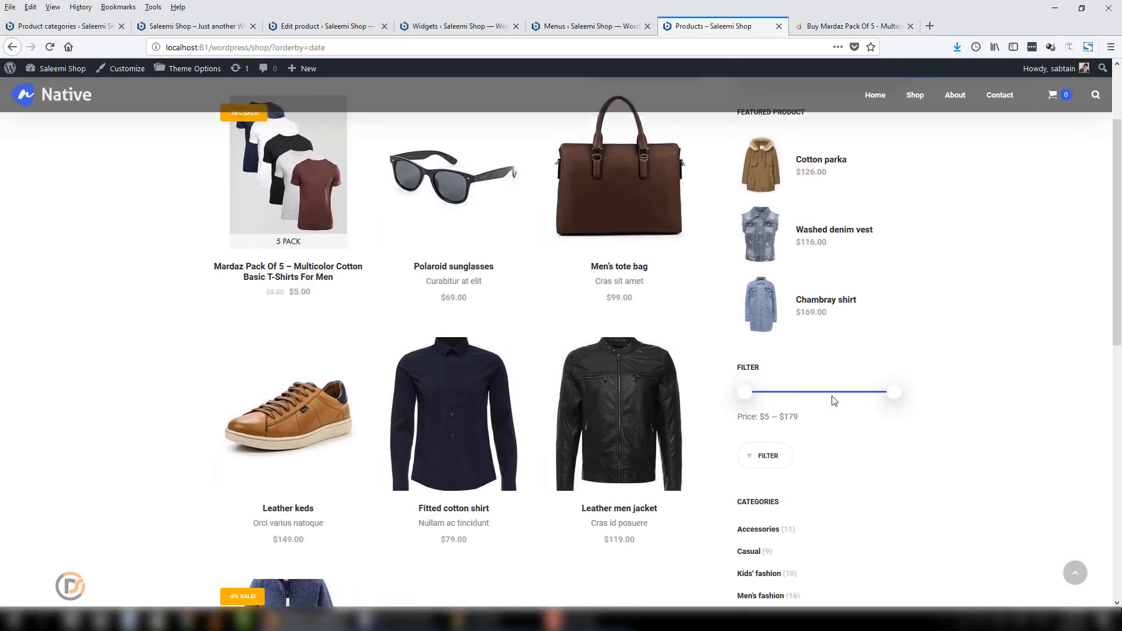
{"action": "scroll", "coordinate": [792, 356], "scroll_direction": "down", "scroll_amount": 5}
Return to the Widgets page and close the Menus page
{"action": "left_click", "coordinate": [588, 25]}
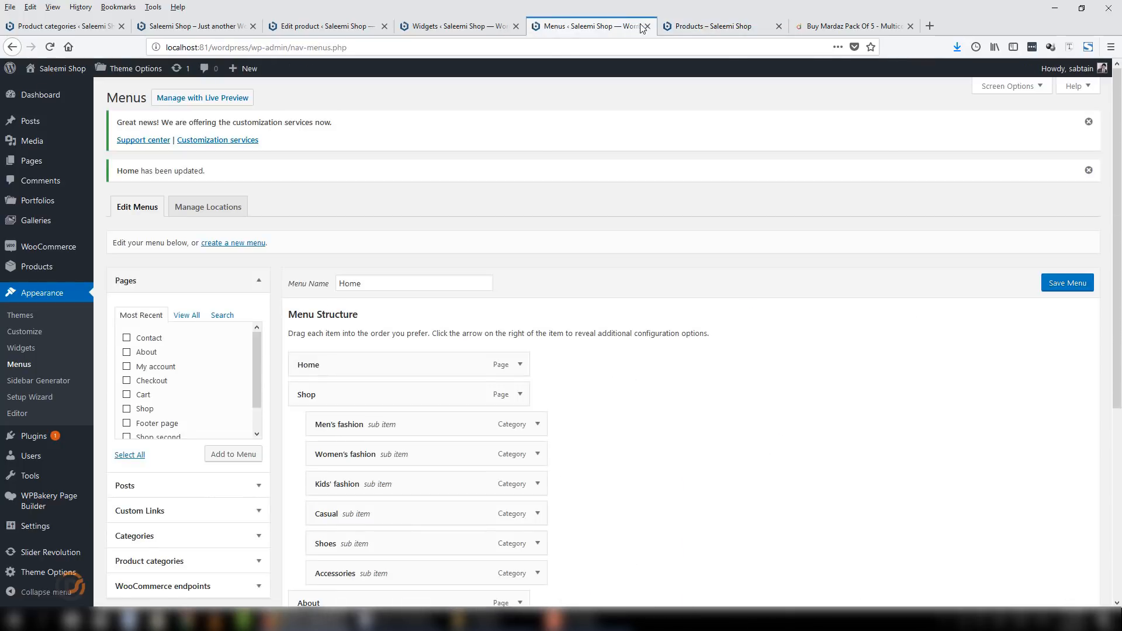
{"action": "key", "text": "ctrl+shift+Tab"}
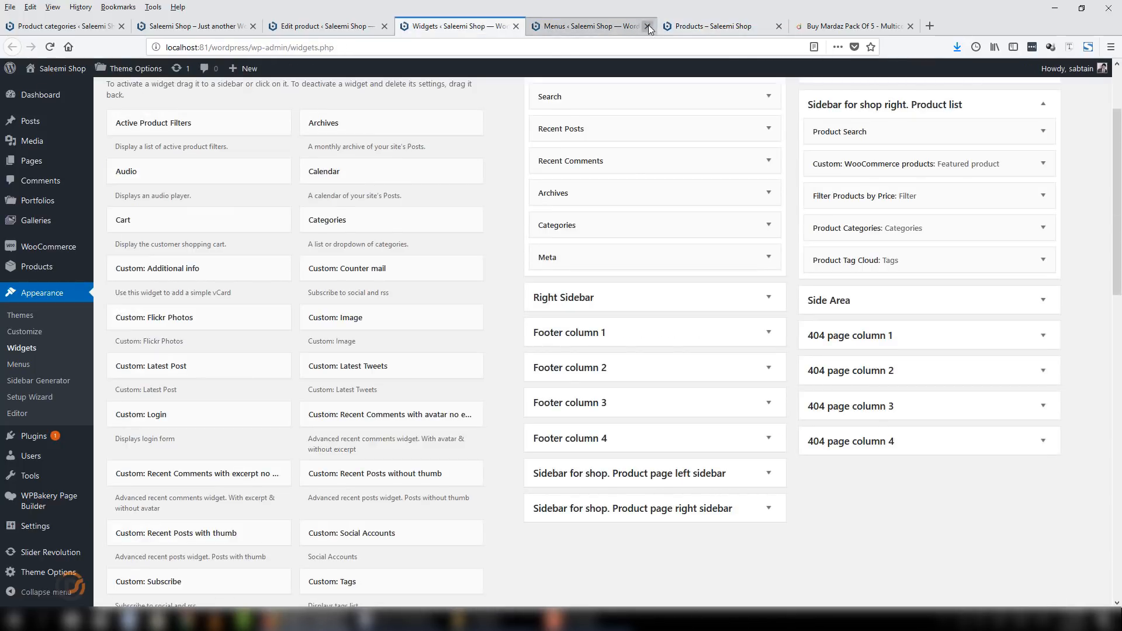
{"action": "left_click", "coordinate": [649, 28]}
Expand the widget areas Footer column 1 to 4 and 404 page column 1 to inspect them, and close the Widgets page
{"action": "scroll", "coordinate": [825, 308], "scroll_direction": "up", "scroll_amount": 3}
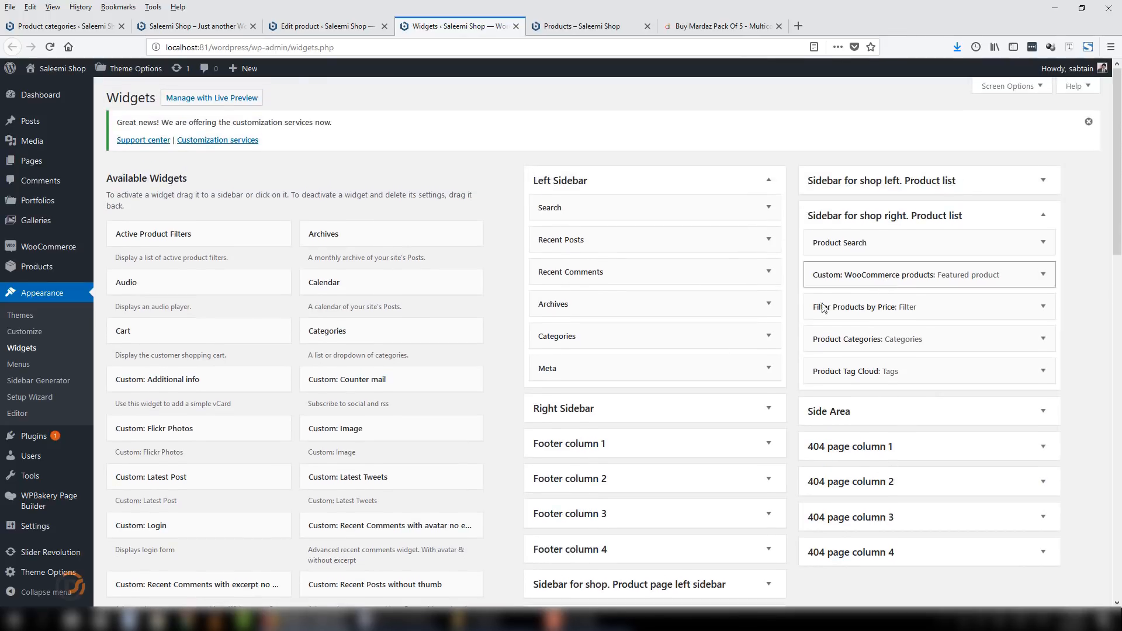
{"action": "scroll", "coordinate": [743, 359], "scroll_direction": "down", "scroll_amount": 2}
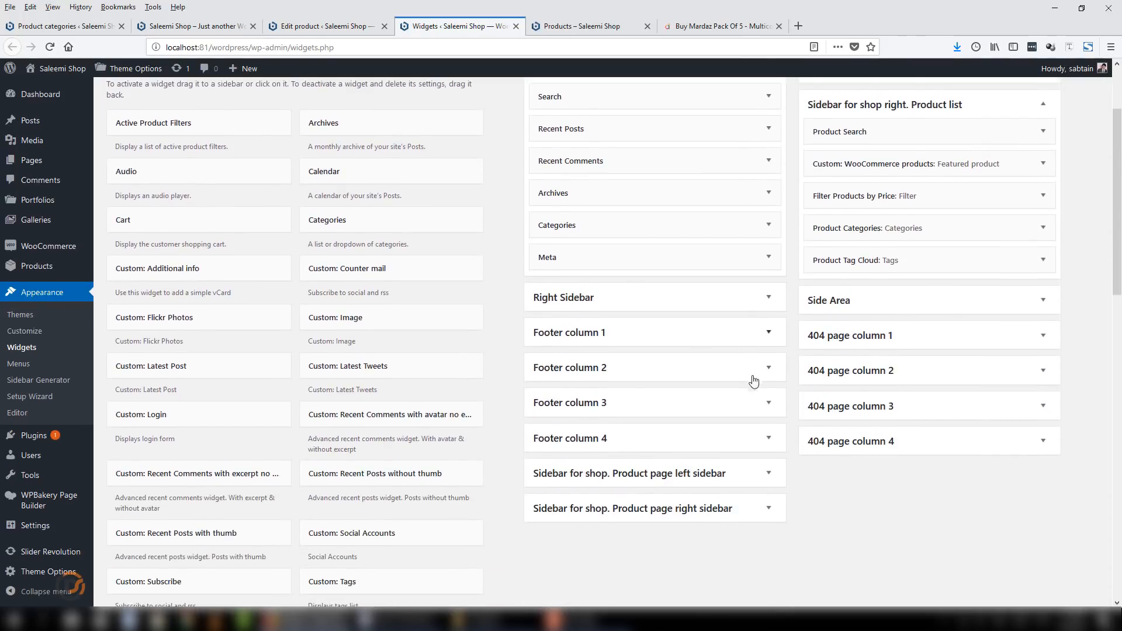
{"action": "left_click", "coordinate": [764, 334]}
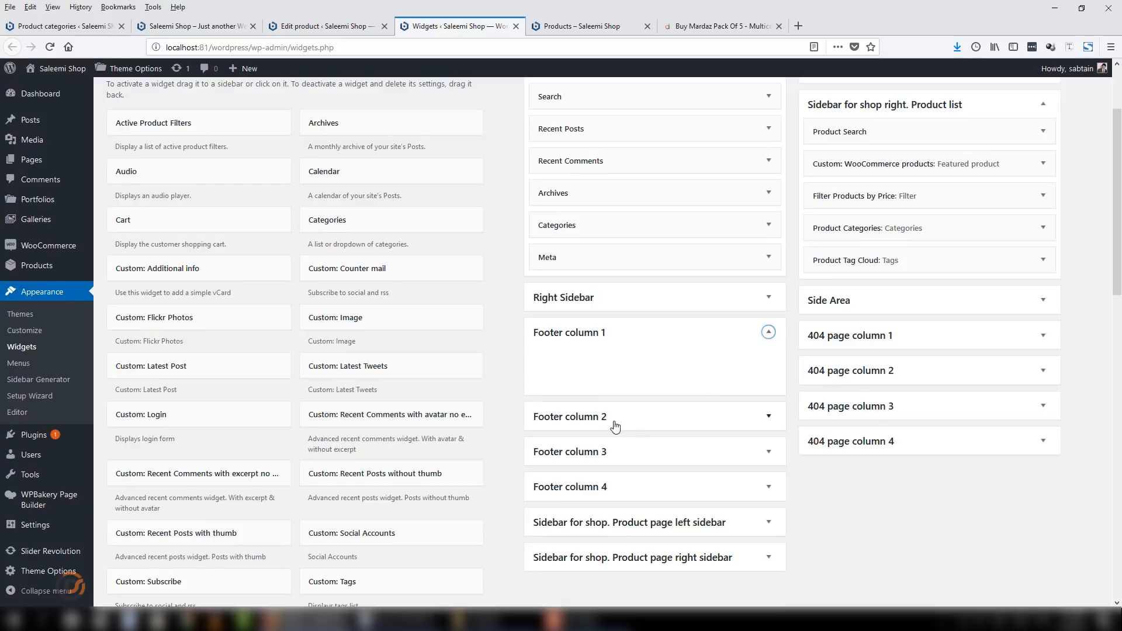
{"action": "left_click", "coordinate": [867, 343]}
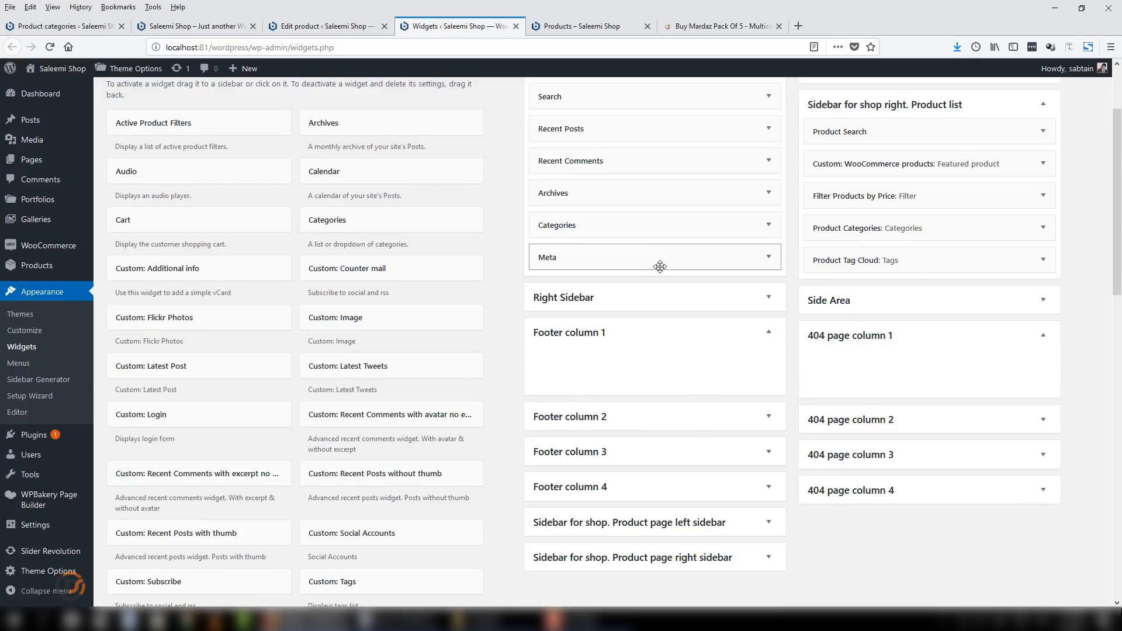
{"action": "left_click", "coordinate": [691, 431]}
{"action": "left_click", "coordinate": [689, 506]}
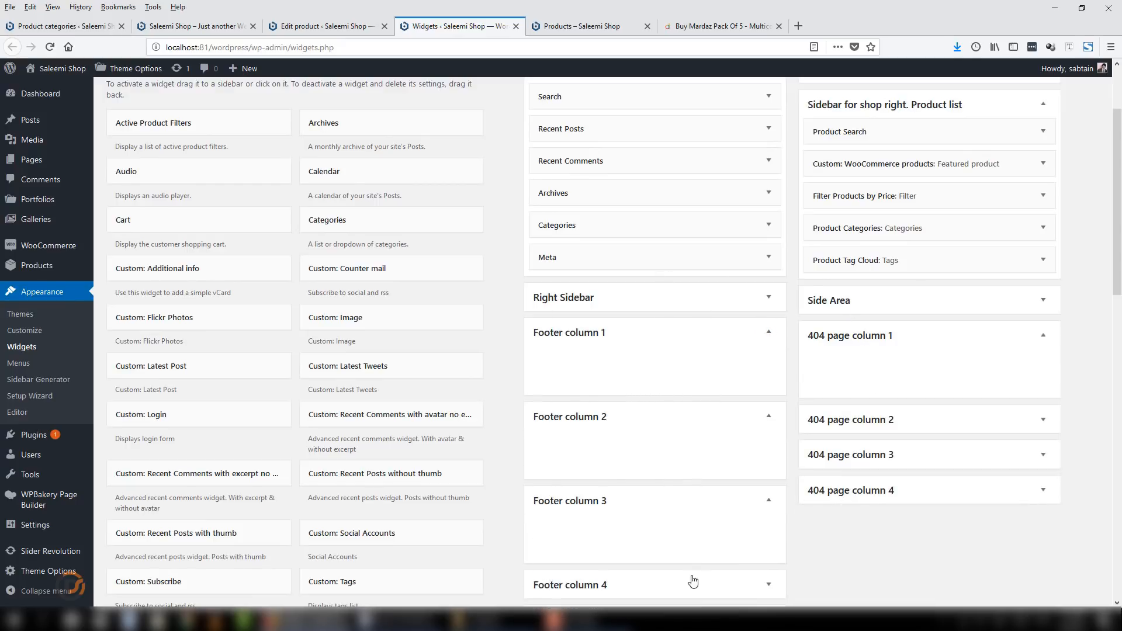
{"action": "scroll", "coordinate": [709, 498], "scroll_direction": "up", "scroll_amount": 2}
{"action": "left_click", "coordinate": [754, 188]}
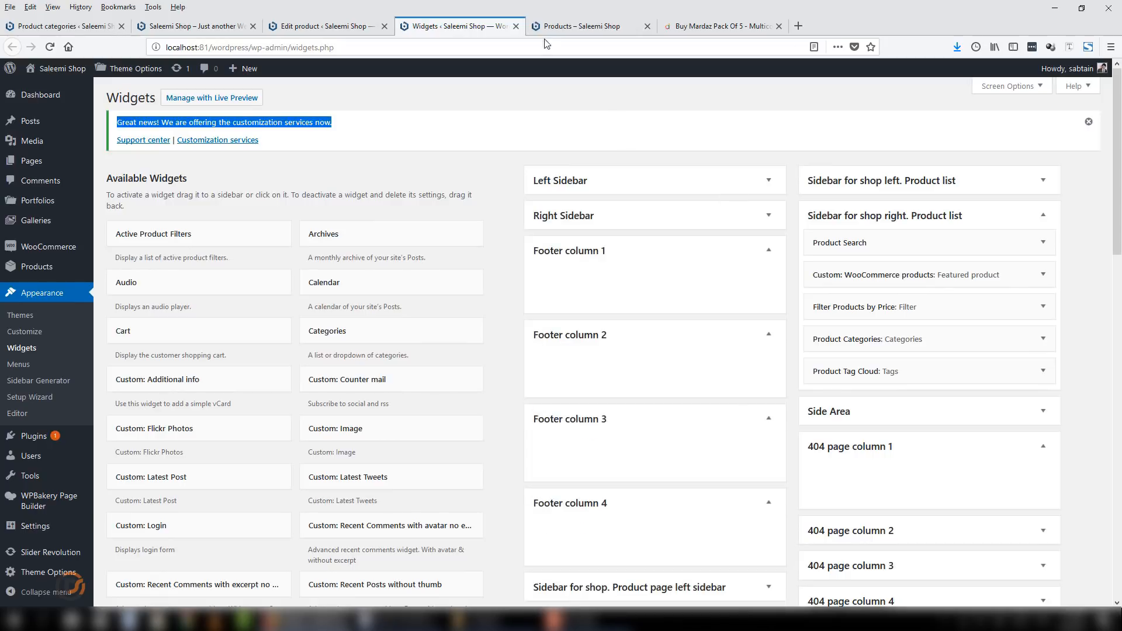
{"action": "left_click", "coordinate": [516, 27]}
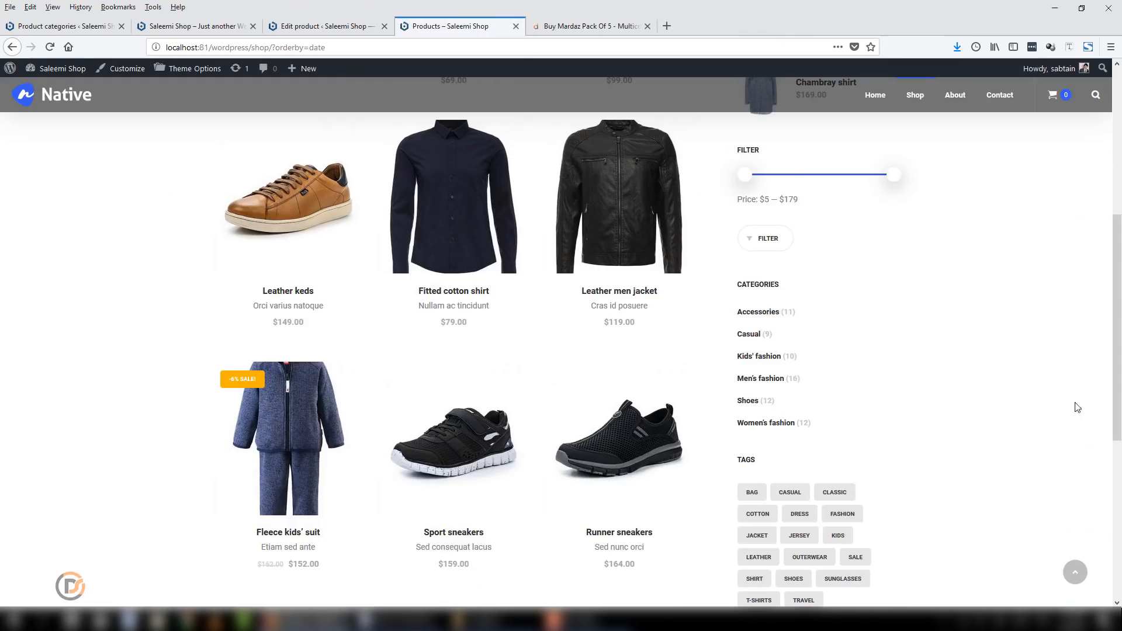
Add one Mardaz Pack Of 5 T-shirt product from the shop listing to the cart, and review the cart page
{"action": "scroll", "coordinate": [1081, 406], "scroll_direction": "up", "scroll_amount": 5}
{"action": "left_click", "coordinate": [270, 273]}
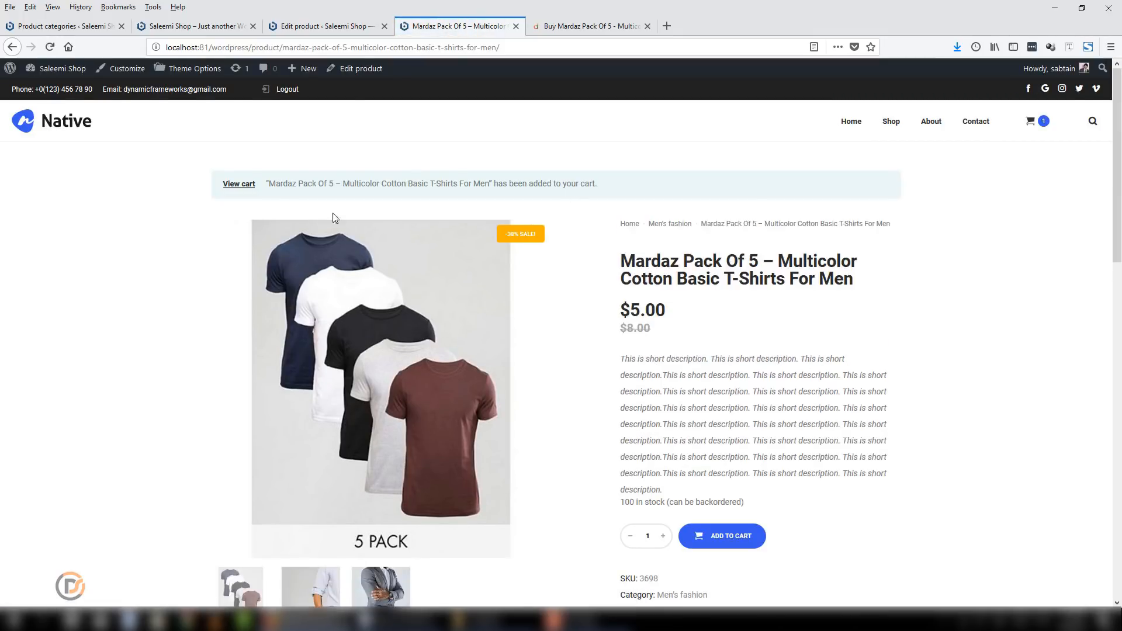
{"action": "mouse_move", "coordinate": [1031, 123]}
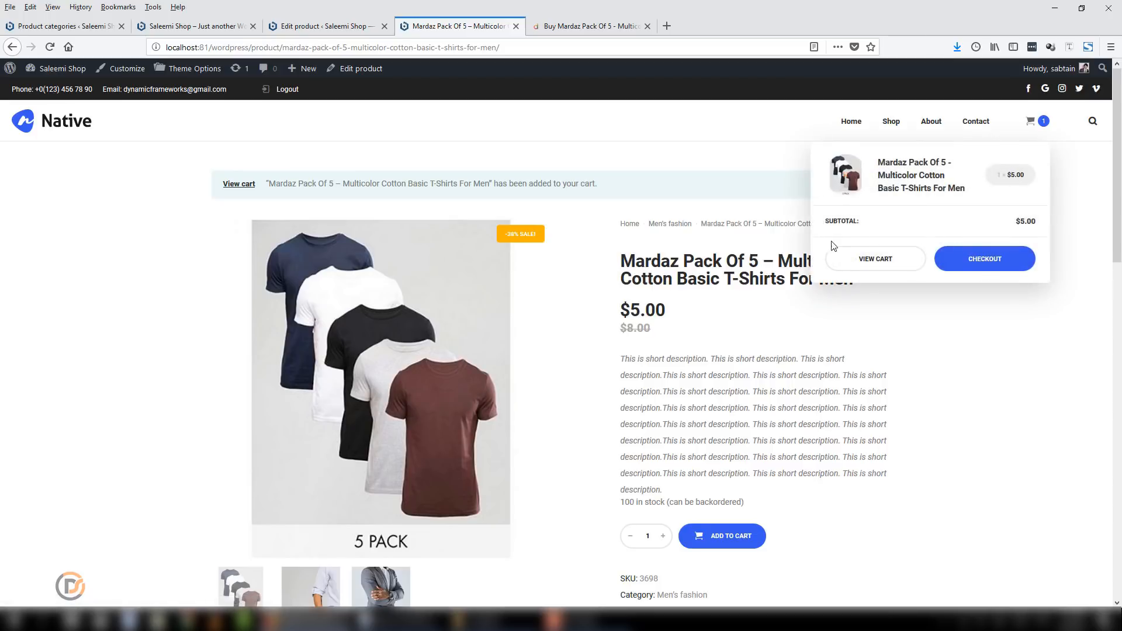
{"action": "left_click", "coordinate": [875, 265]}
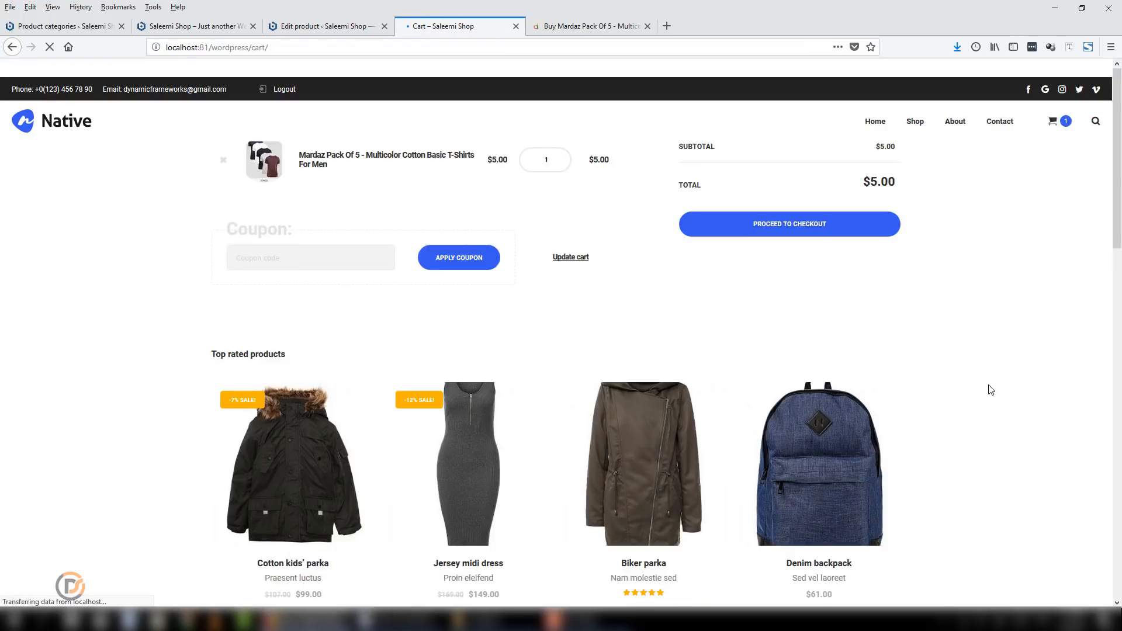
{"action": "scroll", "coordinate": [760, 374], "scroll_direction": "down", "scroll_amount": 2}
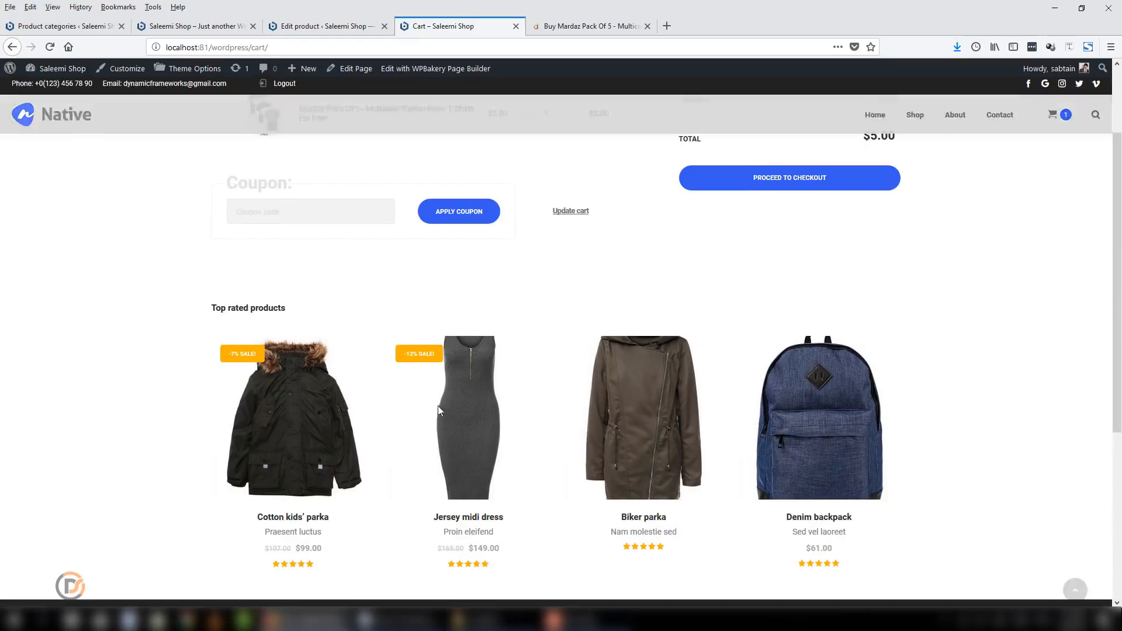
{"action": "scroll", "coordinate": [802, 435], "scroll_direction": "up", "scroll_amount": 2}
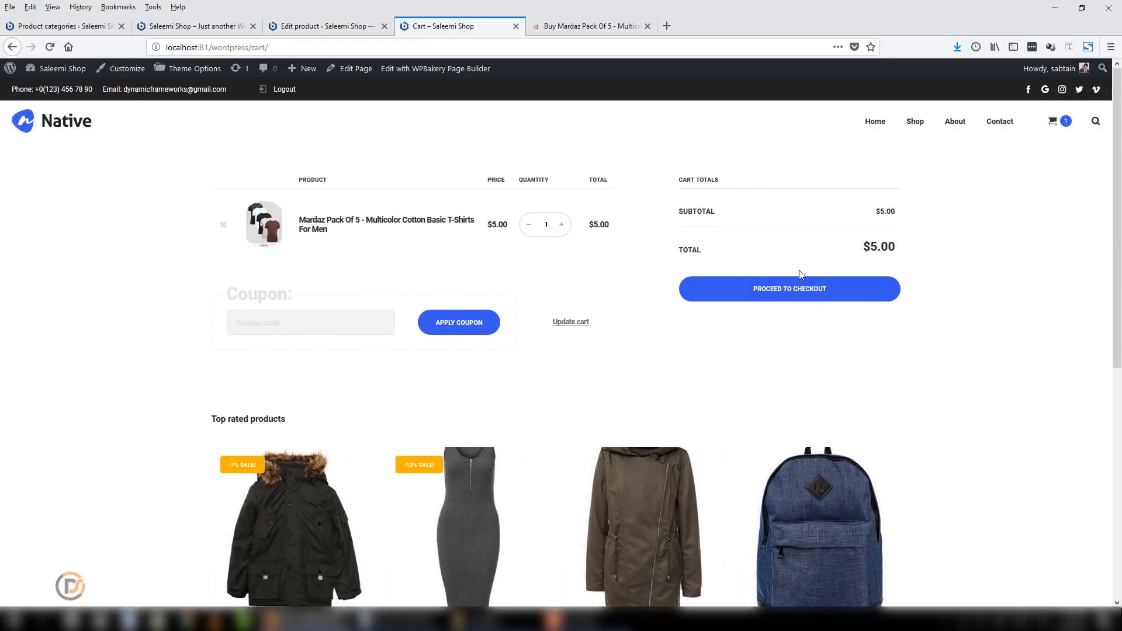
Proceed to checkout, look over the billing form, and select PayPal as the payment method
{"action": "left_click", "coordinate": [806, 299]}
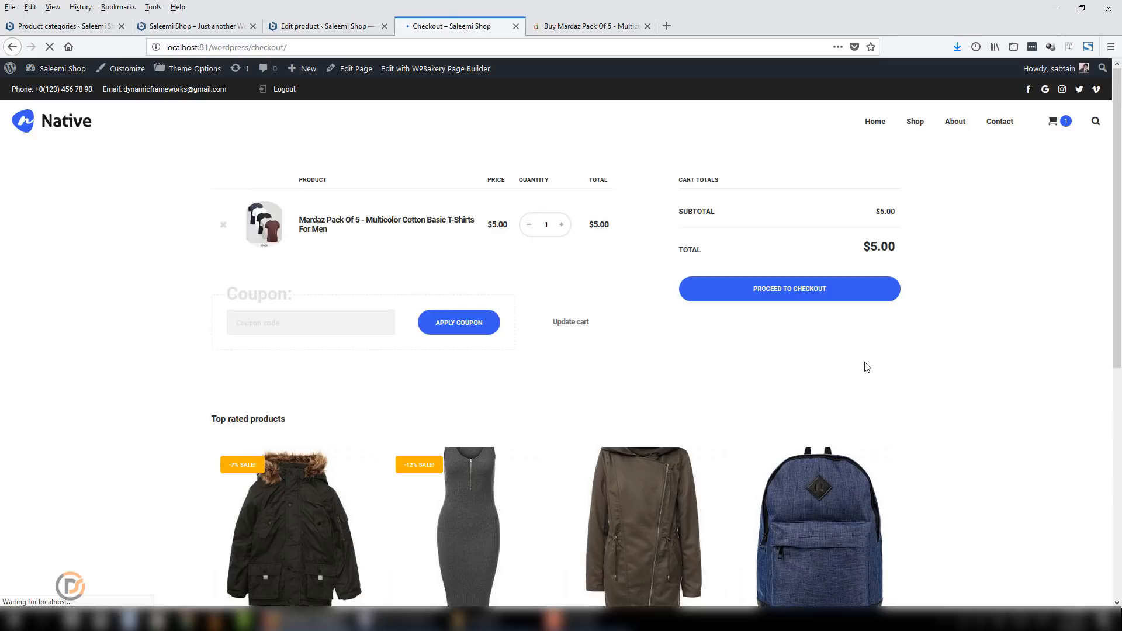
{"action": "scroll", "coordinate": [243, 331], "scroll_direction": "down", "scroll_amount": 7}
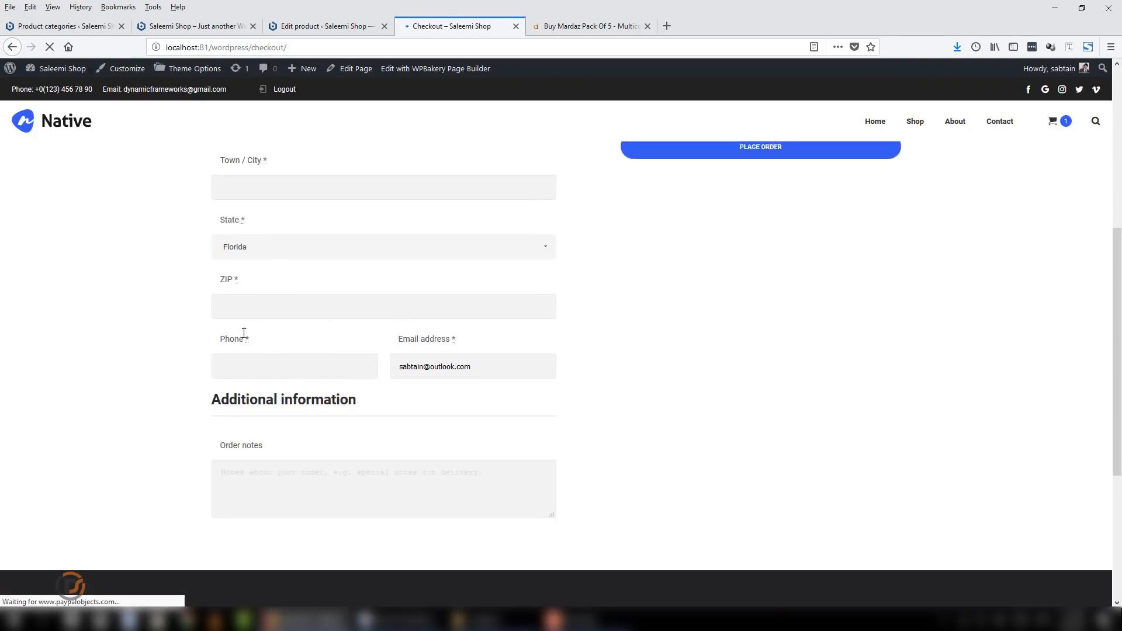
{"action": "scroll", "coordinate": [368, 456], "scroll_direction": "up", "scroll_amount": 7}
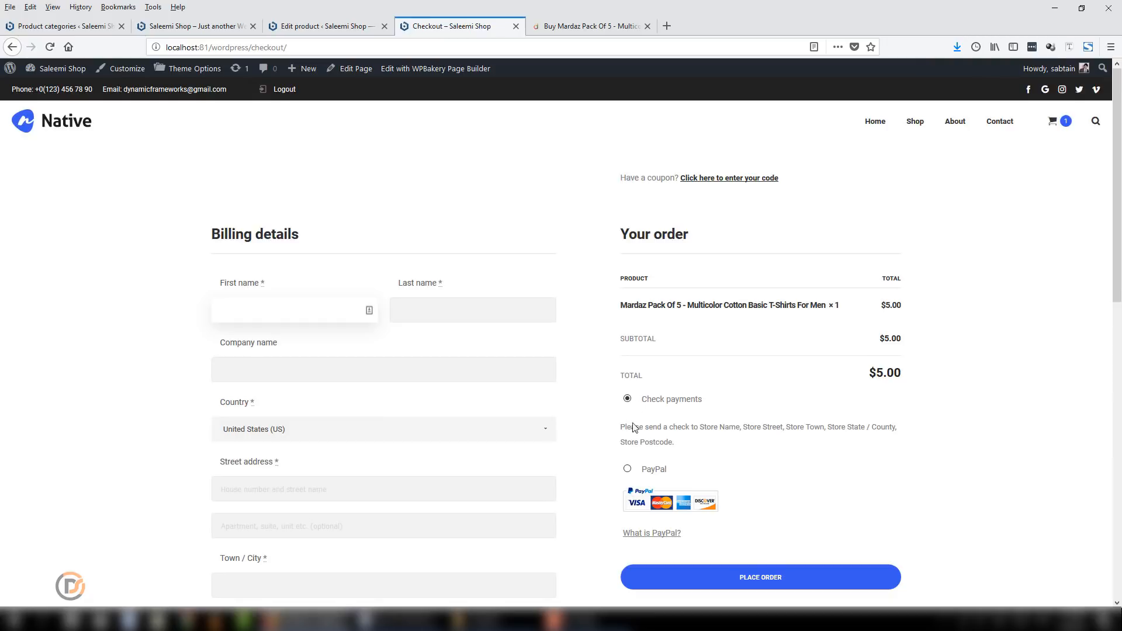
{"action": "left_click", "coordinate": [629, 470]}
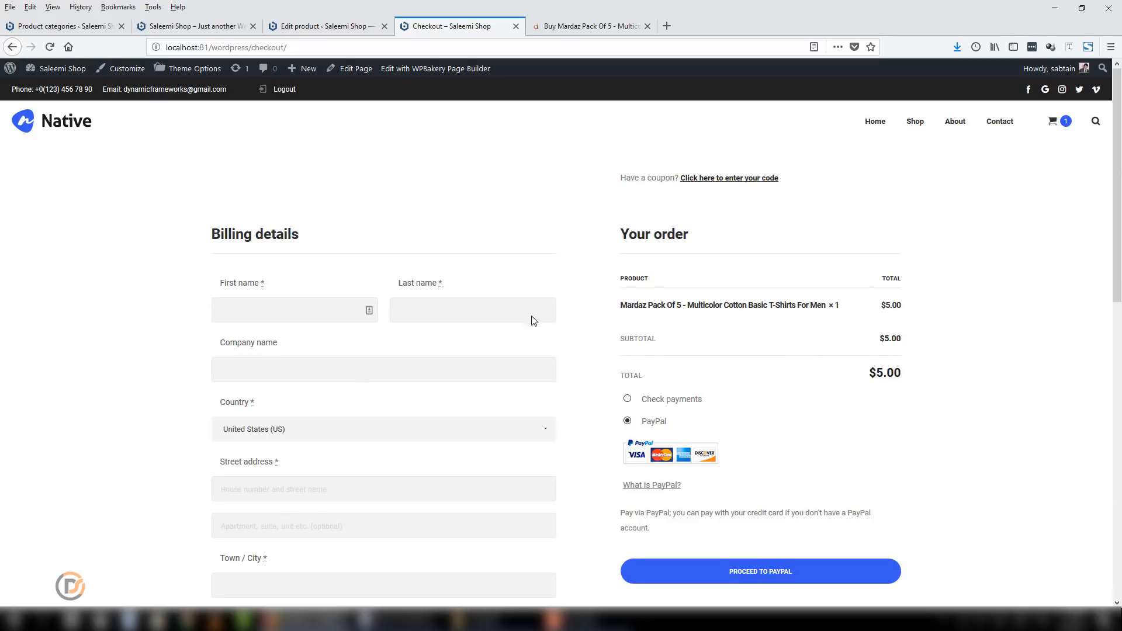
Open the shop listing by way of the site's home page and sort its products by newness
{"action": "left_click", "coordinate": [70, 116]}
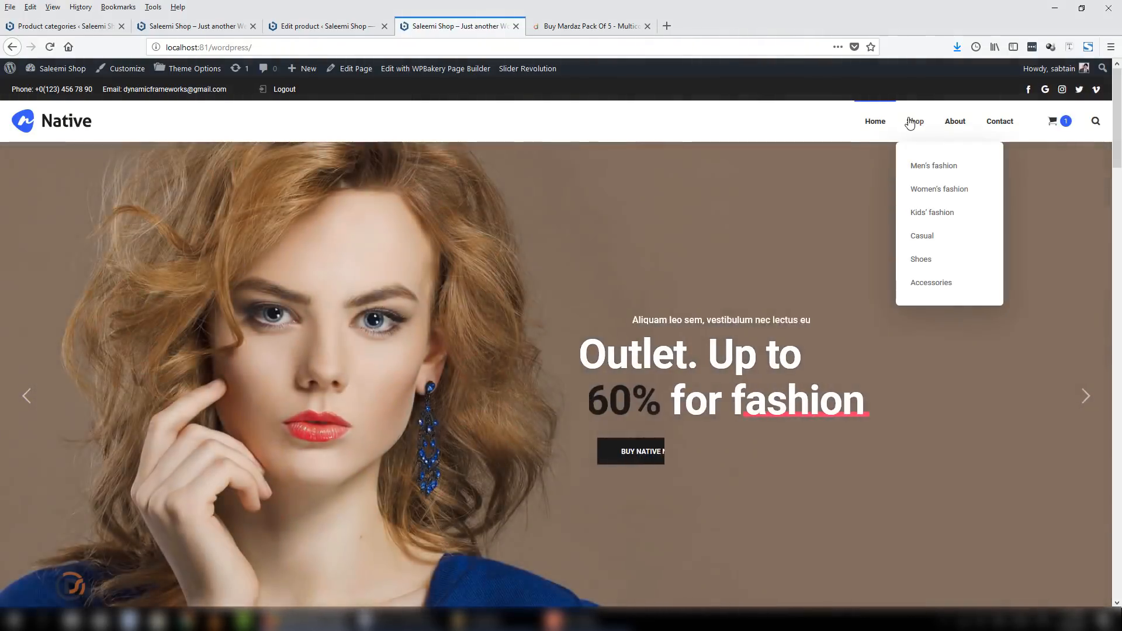
{"action": "left_click", "coordinate": [914, 120]}
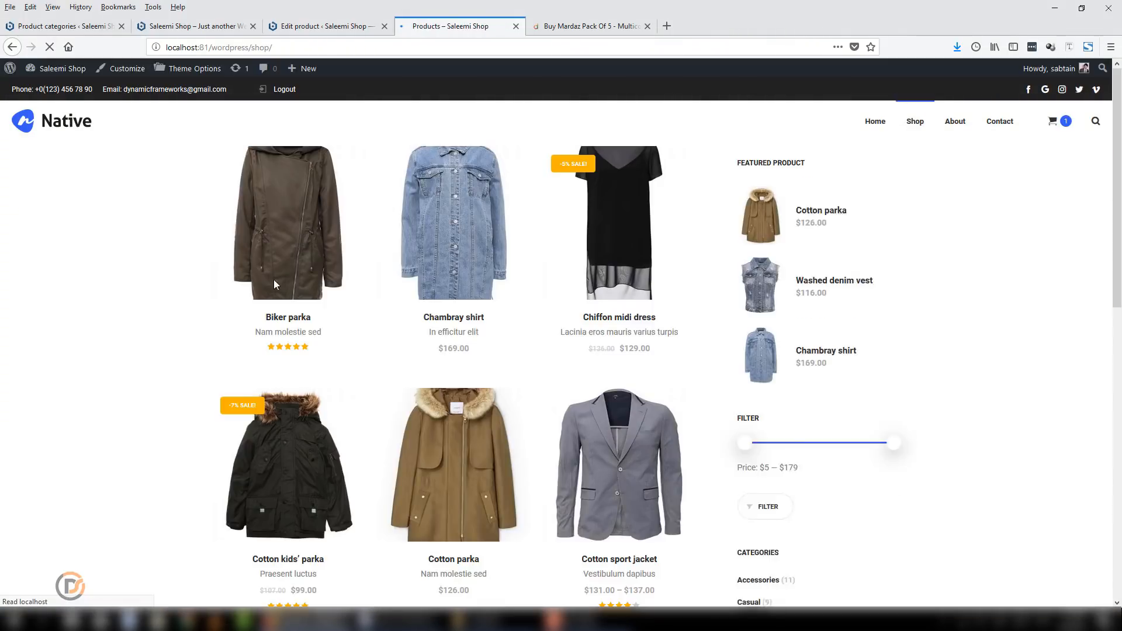
{"action": "left_click", "coordinate": [646, 183]}
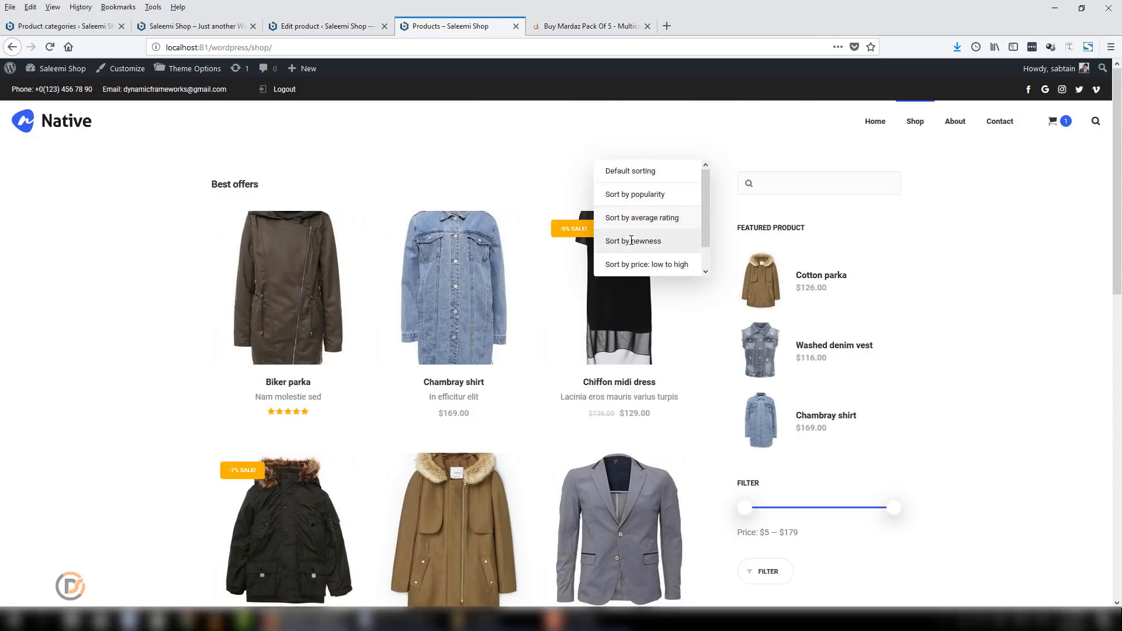
{"action": "left_click", "coordinate": [645, 242]}
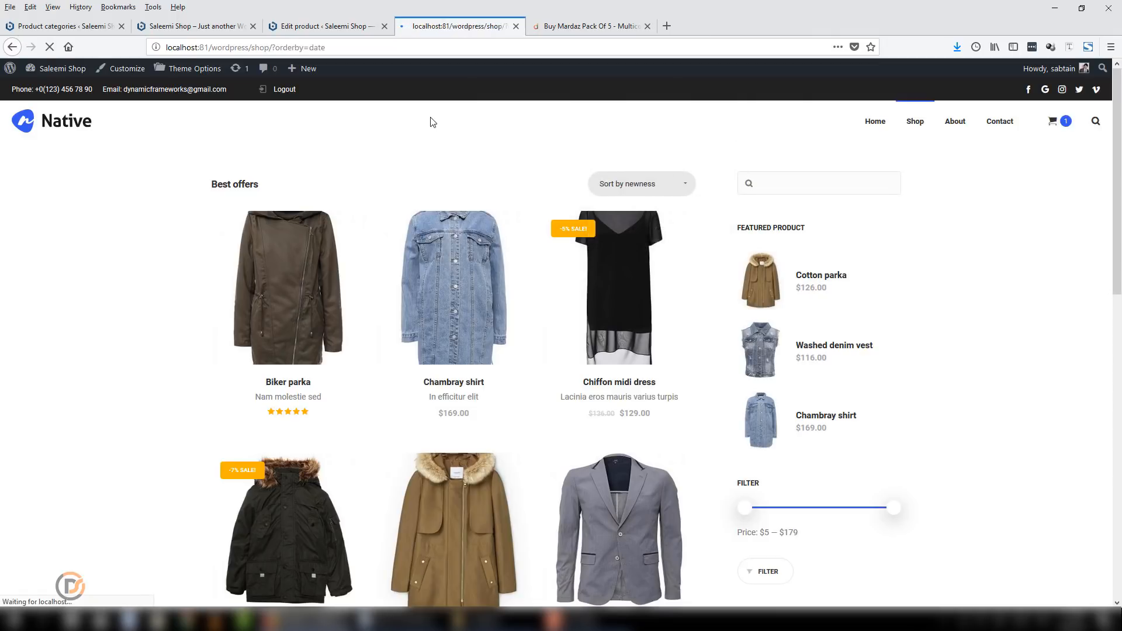
Open the product attributes page in the shop's admin and add a new attribute named Color
{"action": "left_click", "coordinate": [299, 27]}
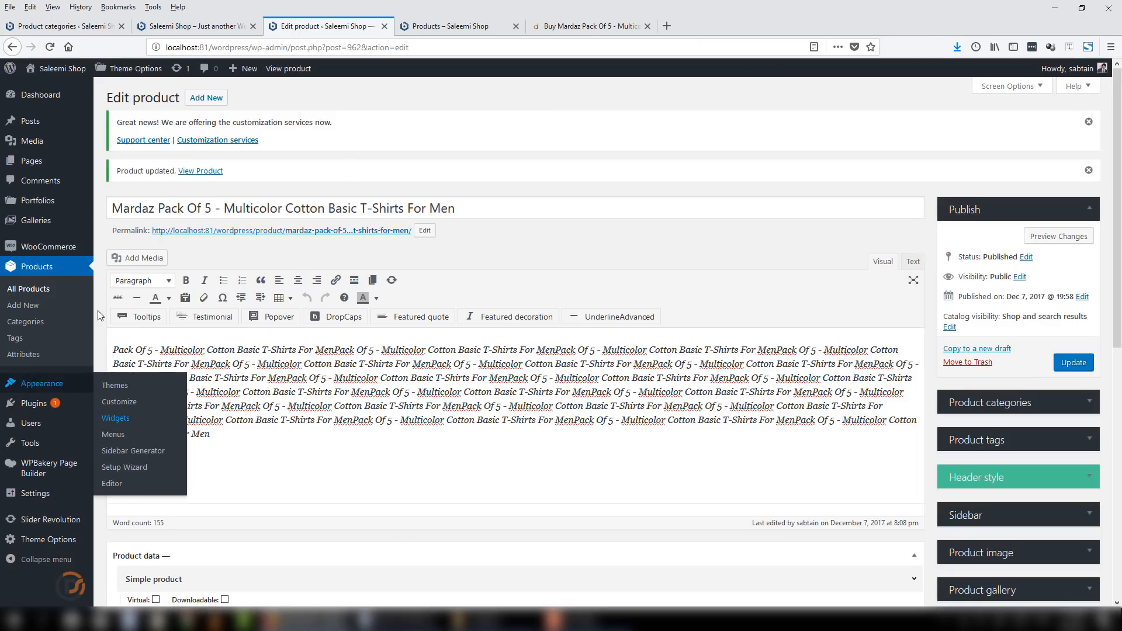
{"action": "left_click", "coordinate": [21, 297]}
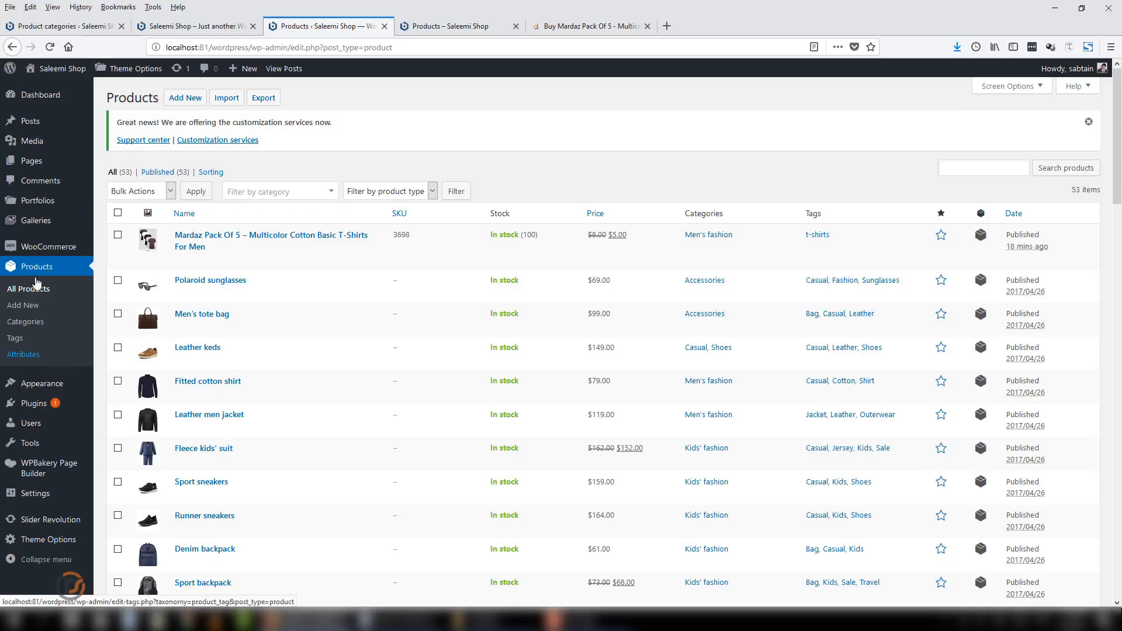
{"action": "left_click", "coordinate": [17, 357]}
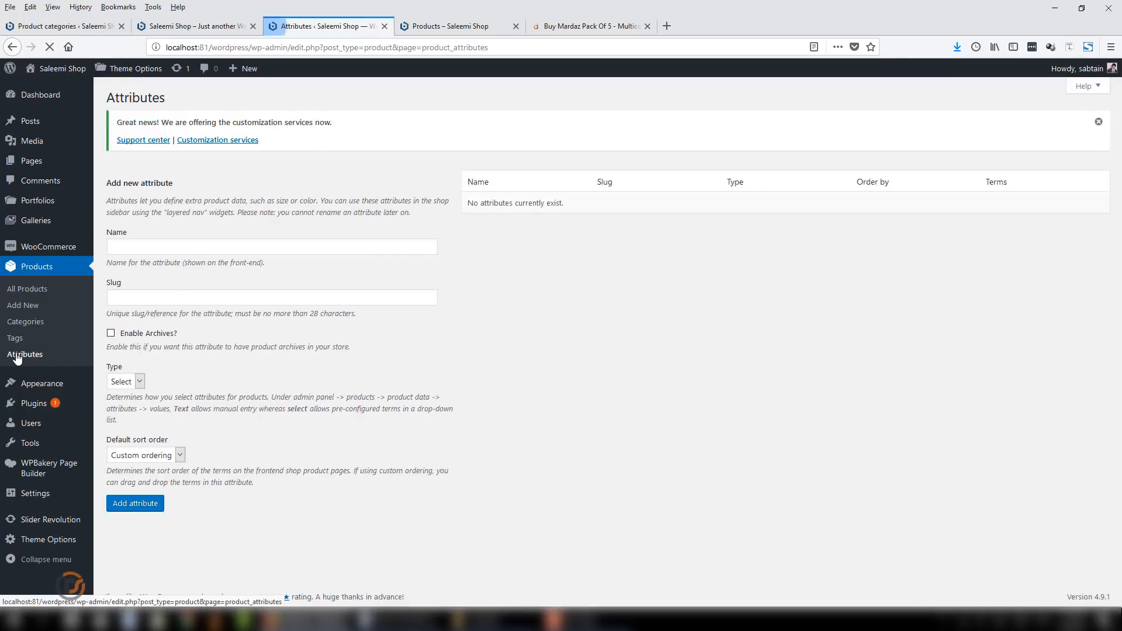
{"action": "left_click", "coordinate": [193, 241]}
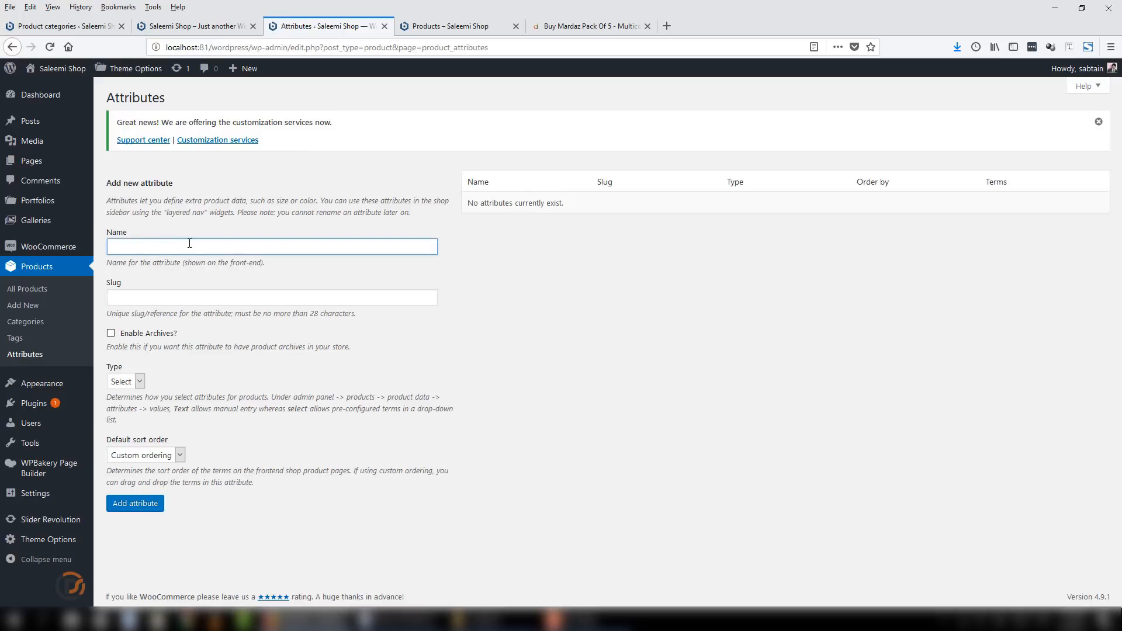
{"action": "type", "text": "Col"}
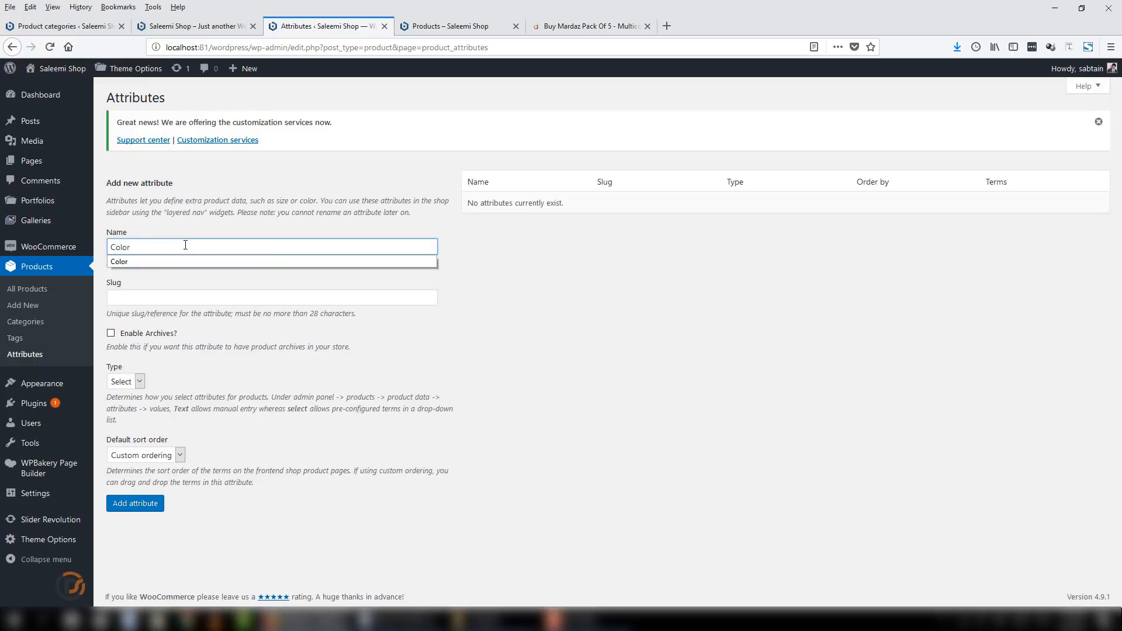
{"action": "type", "text": "or"}
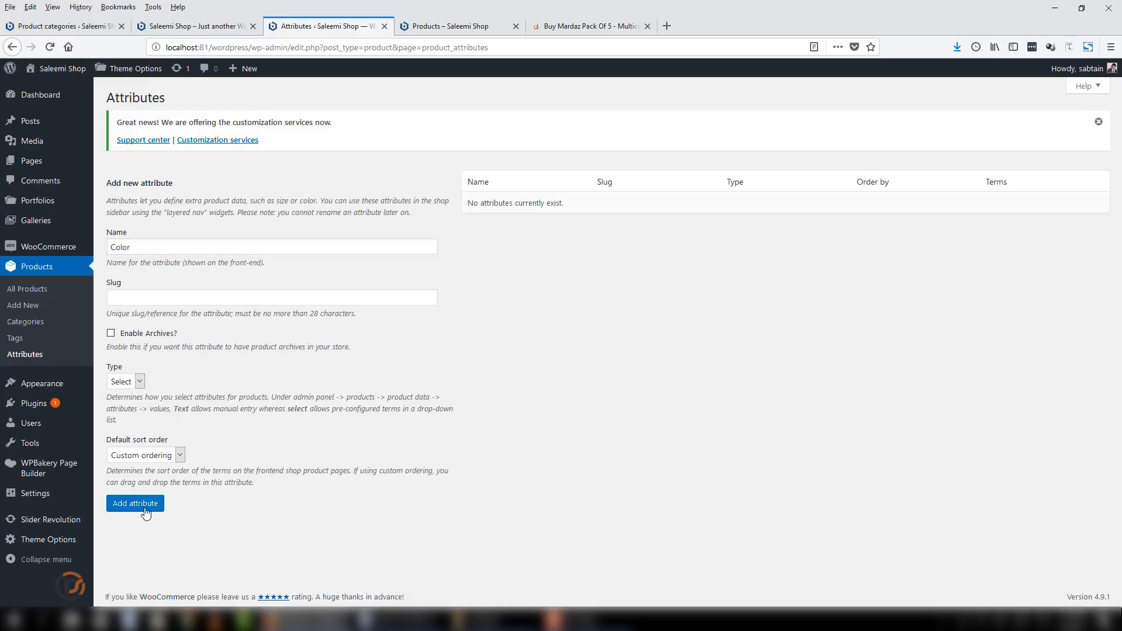
{"action": "left_click", "coordinate": [147, 507]}
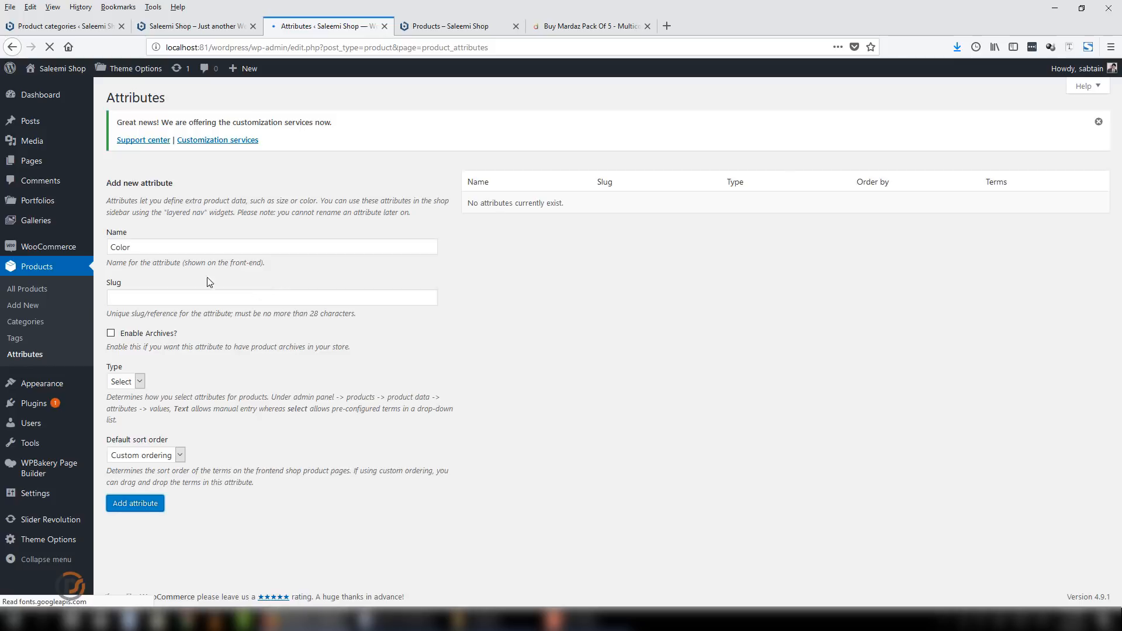
Add a second product attribute named Size
{"action": "left_click", "coordinate": [165, 248]}
{"action": "type", "text": "Si"}
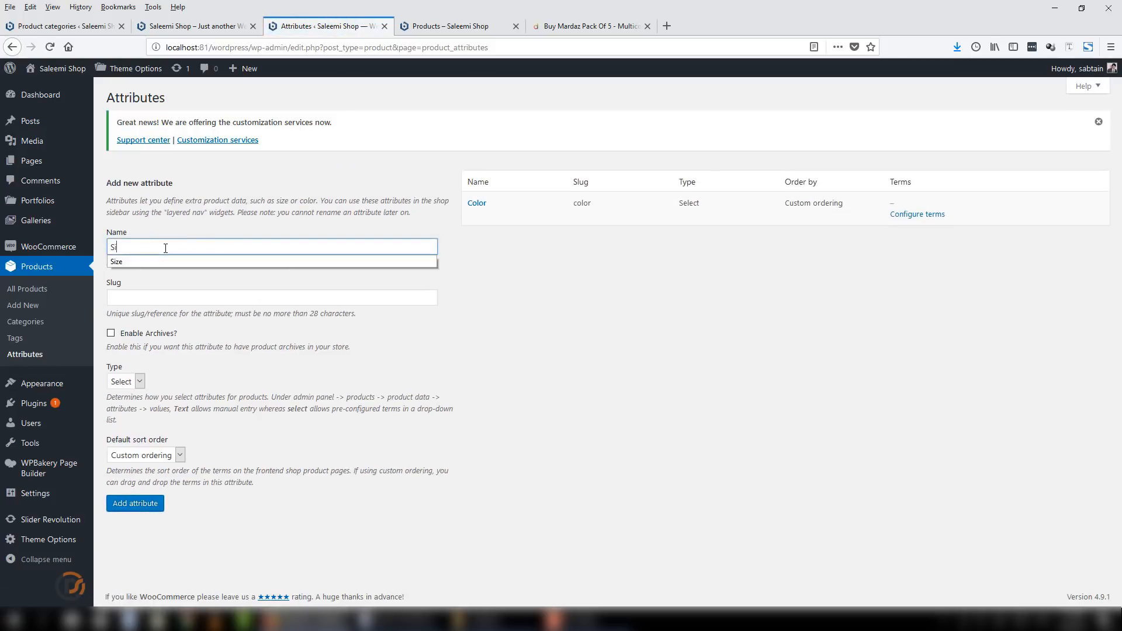
{"action": "type", "text": "ze"}
{"action": "left_click", "coordinate": [140, 503]}
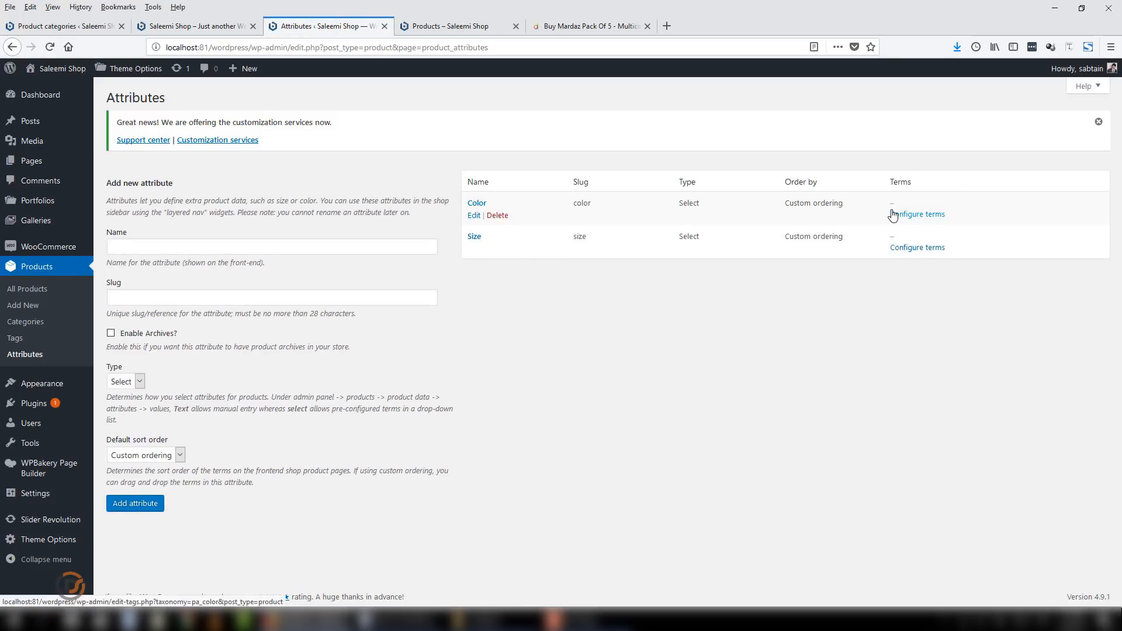
Add the terms Black and Blue to the Color attribute and return to the attributes list
{"action": "left_click", "coordinate": [922, 215]}
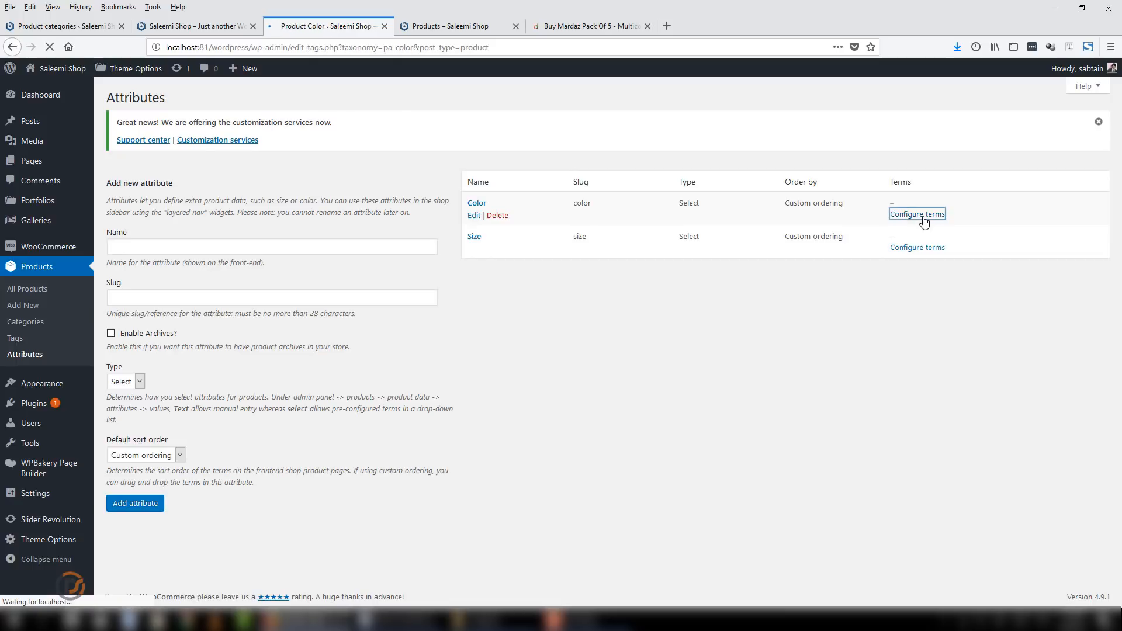
{"action": "left_click", "coordinate": [343, 272]}
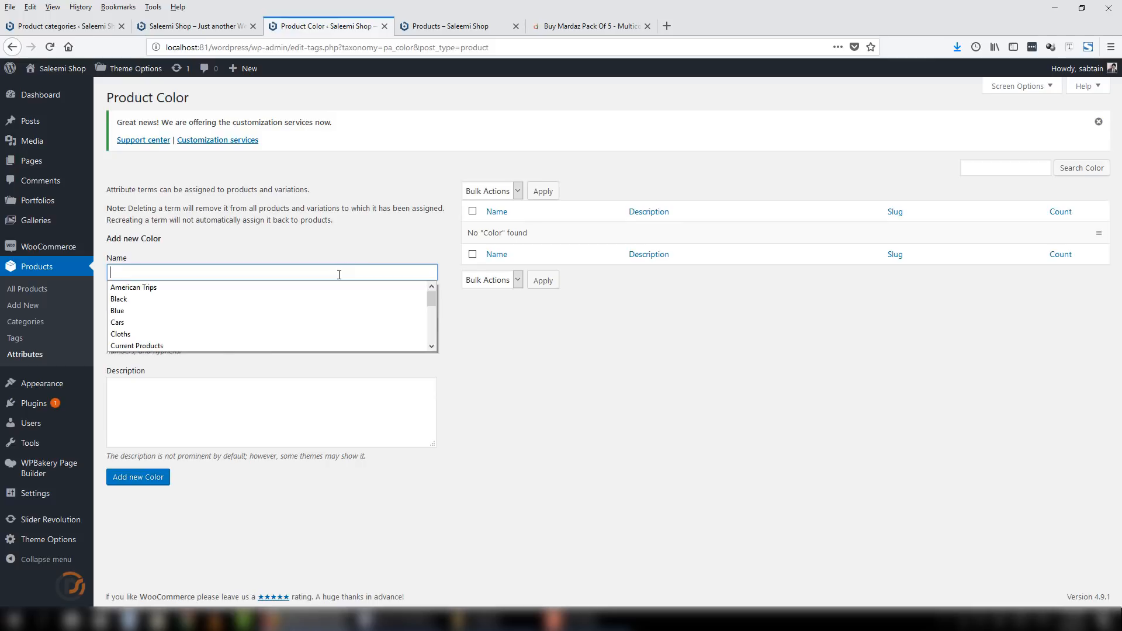
{"action": "type", "text": "Black"}
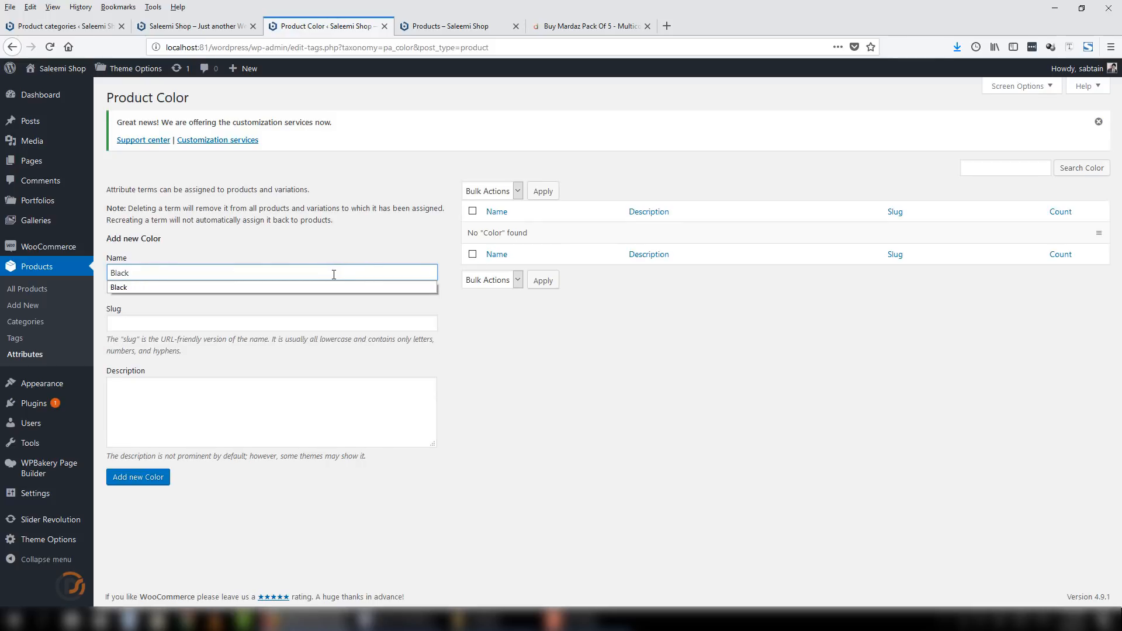
{"action": "left_click", "coordinate": [141, 481]}
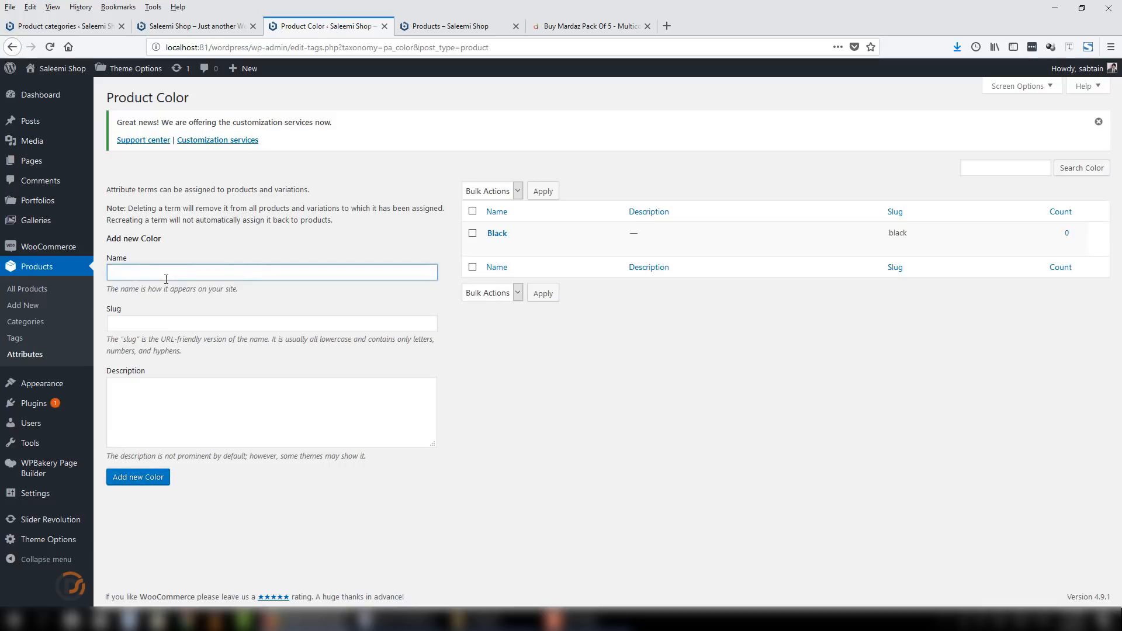
{"action": "type", "text": "Blue"}
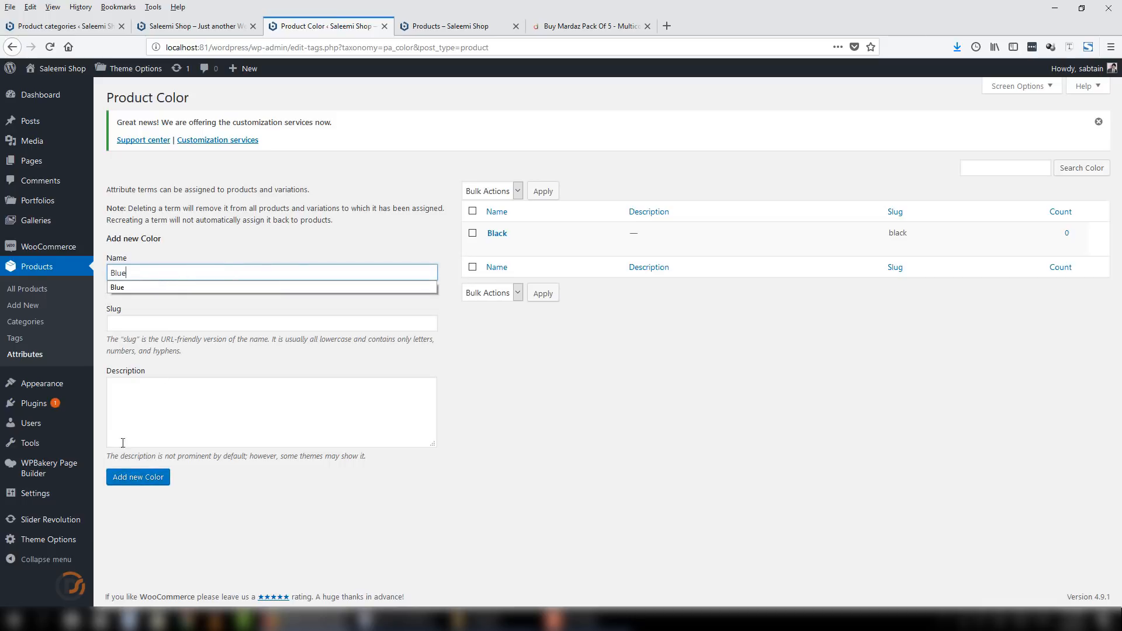
{"action": "left_click", "coordinate": [141, 477]}
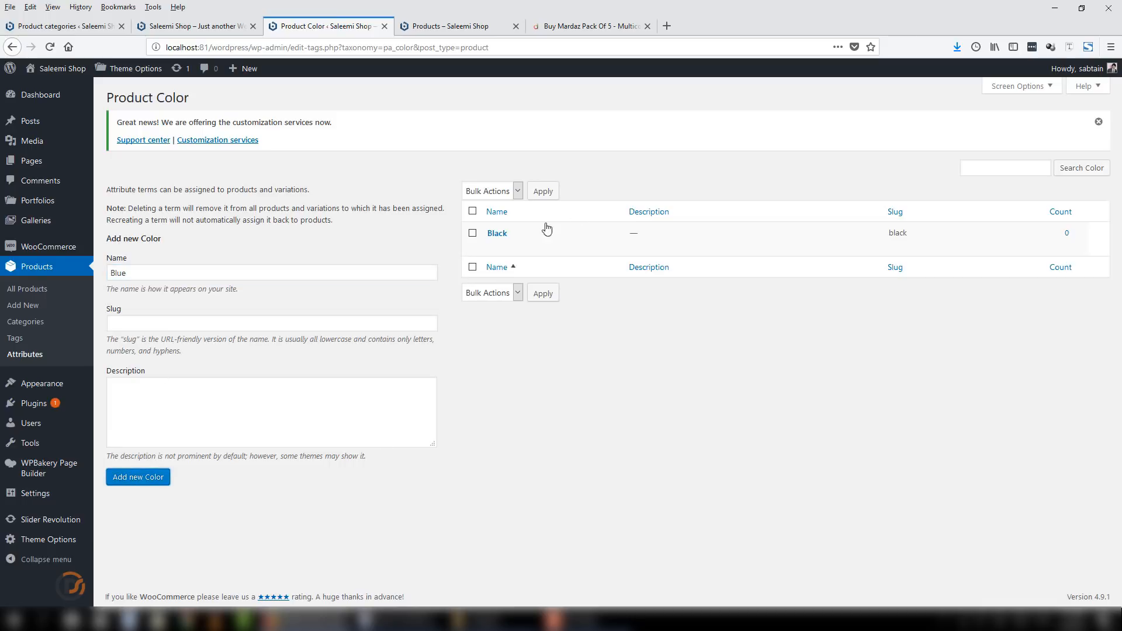
{"action": "left_click", "coordinate": [30, 361]}
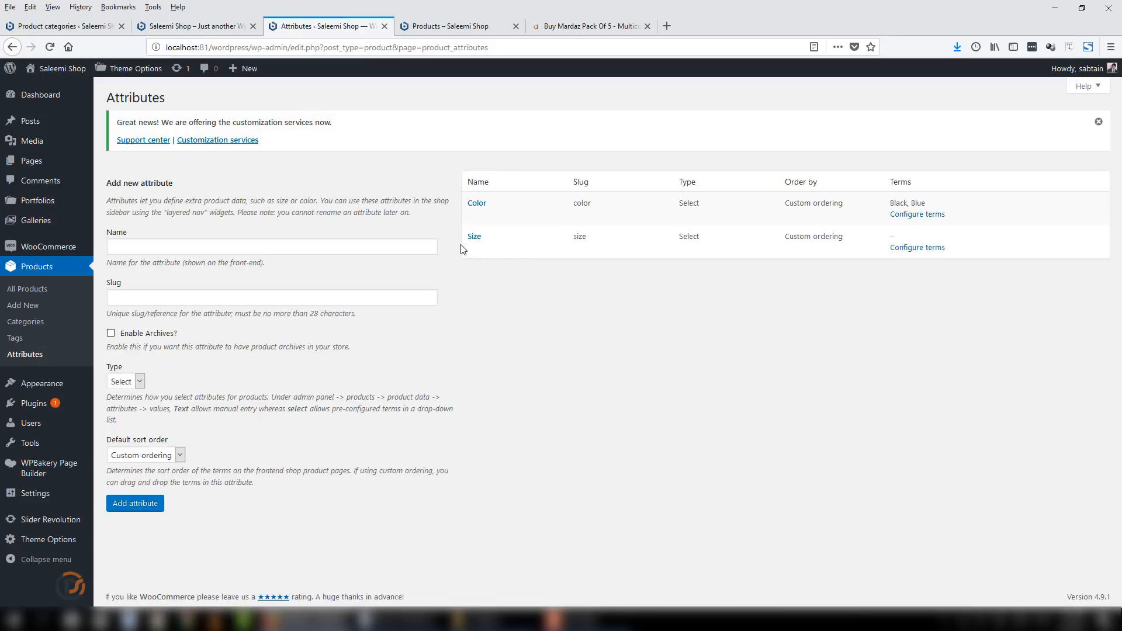
{"action": "left_click", "coordinate": [912, 250]}
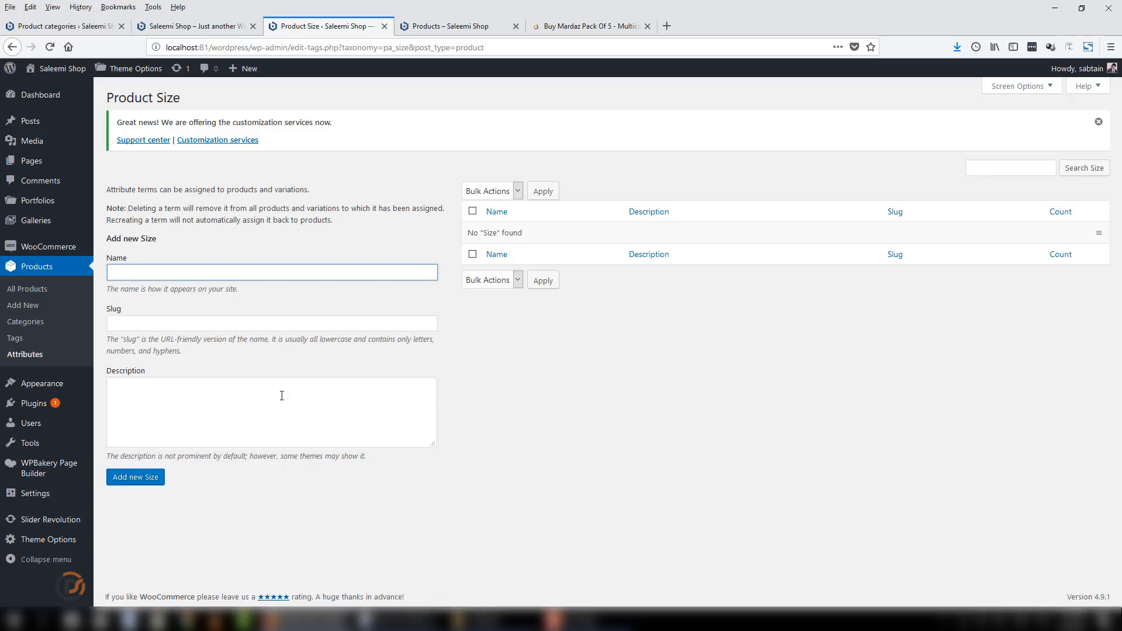
{"action": "left_click", "coordinate": [243, 277]}
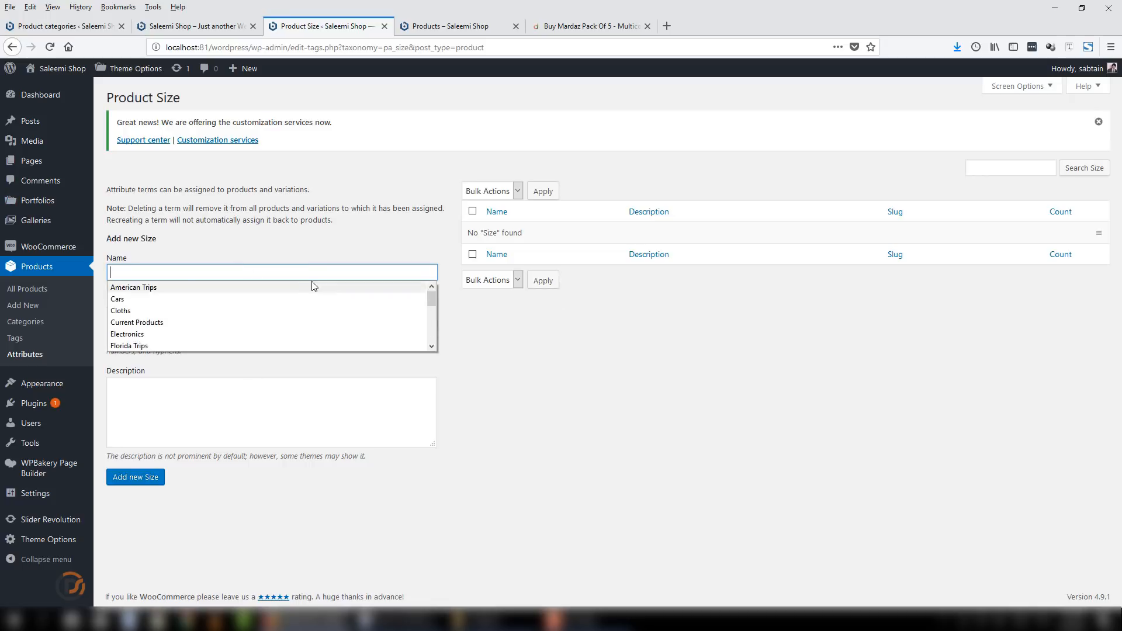
{"action": "left_click", "coordinate": [298, 269]}
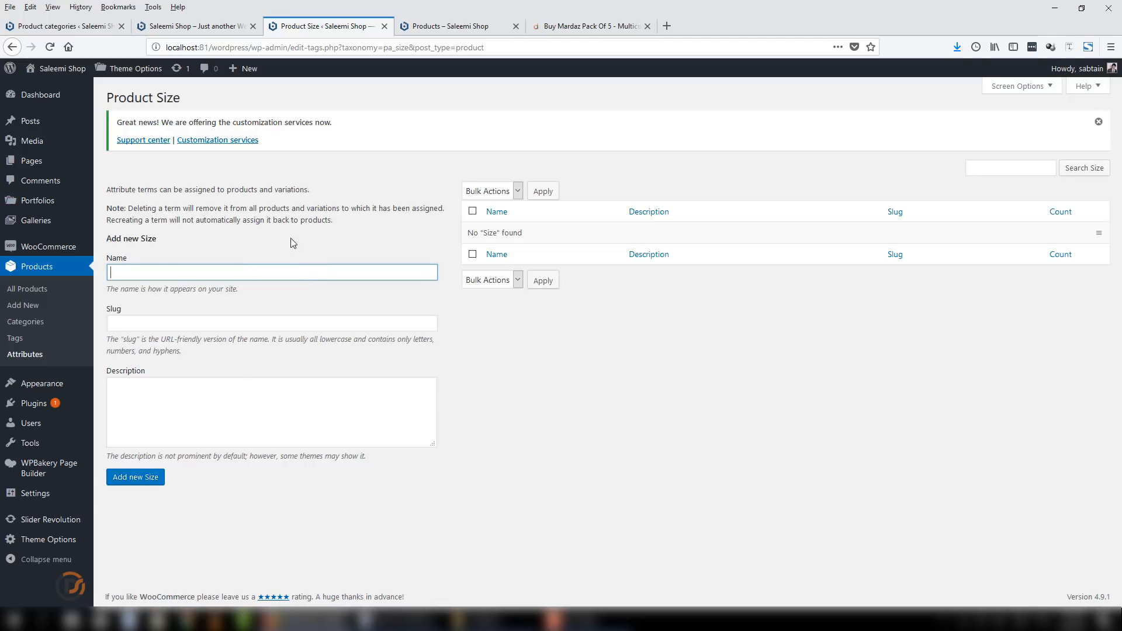
{"action": "left_click", "coordinate": [46, 356]}
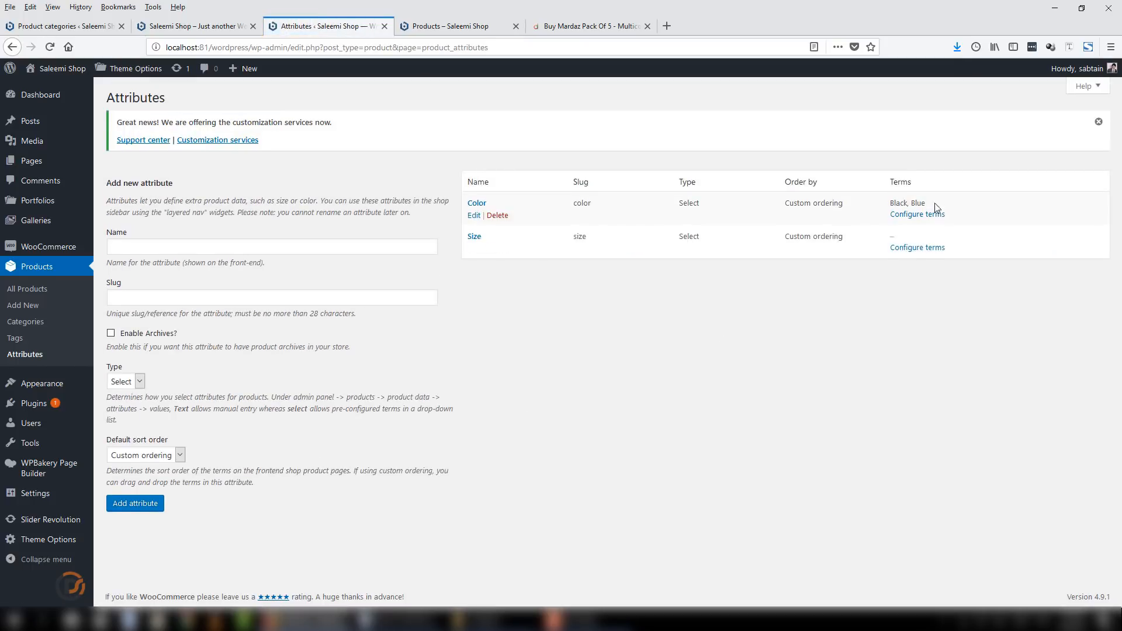
Add the terms Small and Large to the Size attribute and return to the attributes list
{"action": "left_click", "coordinate": [917, 248]}
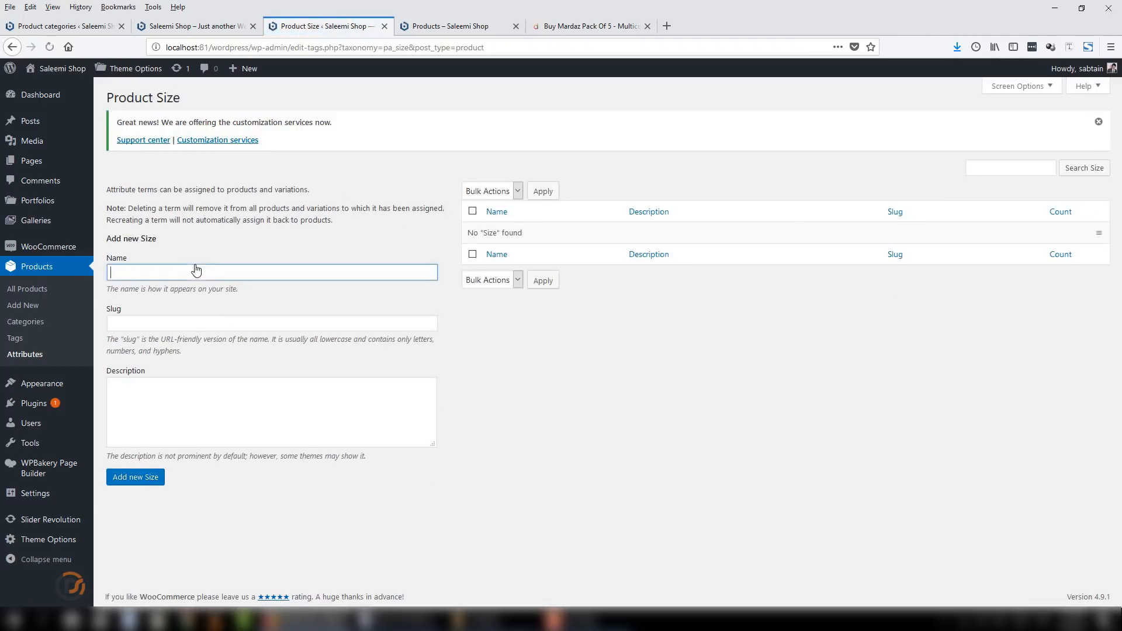
{"action": "left_click", "coordinate": [195, 268]}
{"action": "type", "text": "Small"}
{"action": "left_click", "coordinate": [138, 478]}
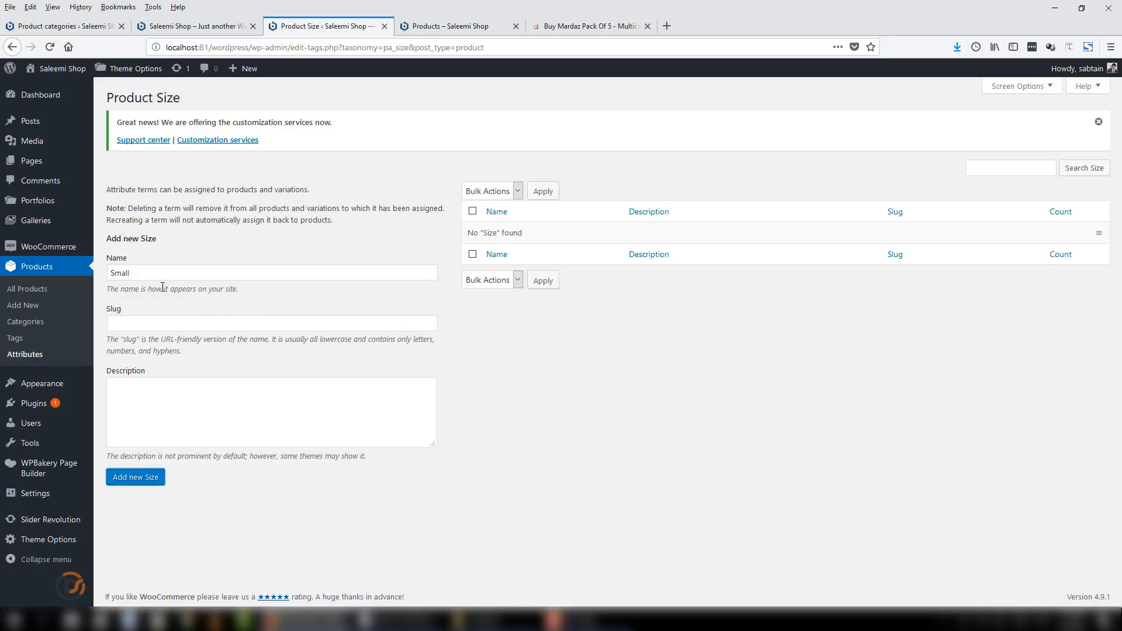
{"action": "left_click", "coordinate": [165, 274]}
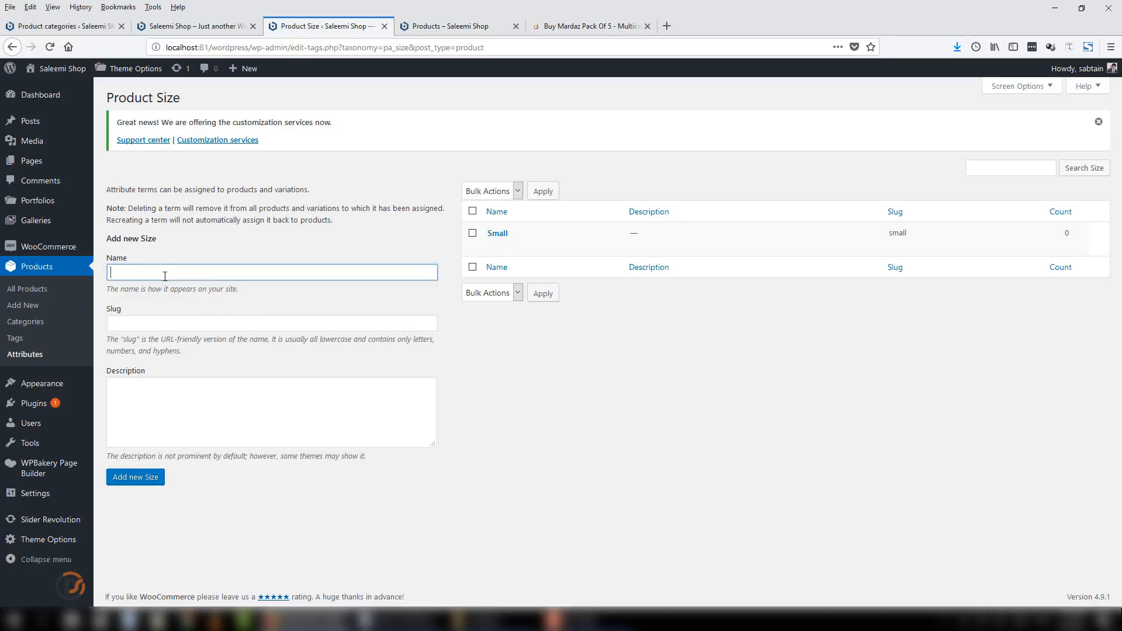
{"action": "type", "text": "Large"}
{"action": "left_click", "coordinate": [117, 476]}
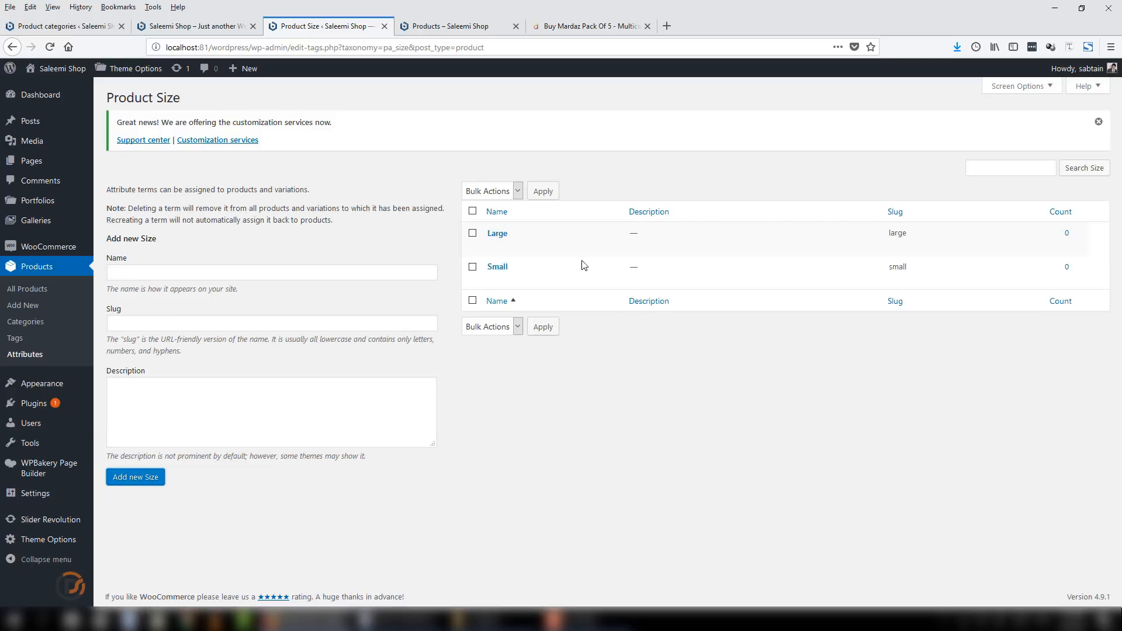
{"action": "left_click", "coordinate": [24, 354]}
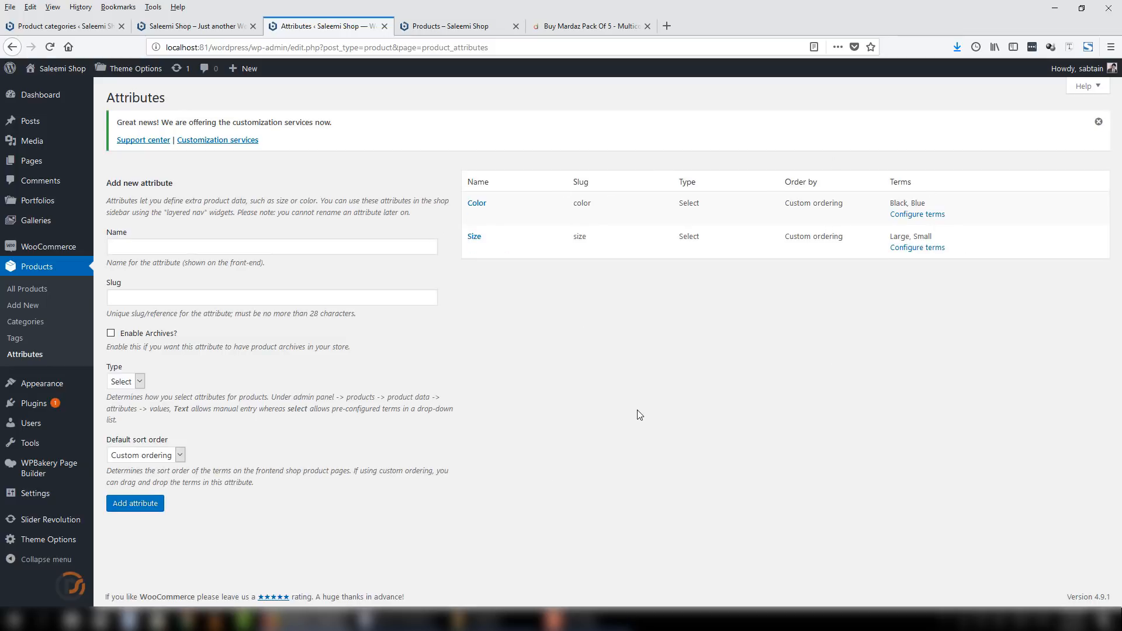
Start a new product from the product list and title it Nike Shirt
{"action": "left_click", "coordinate": [37, 289]}
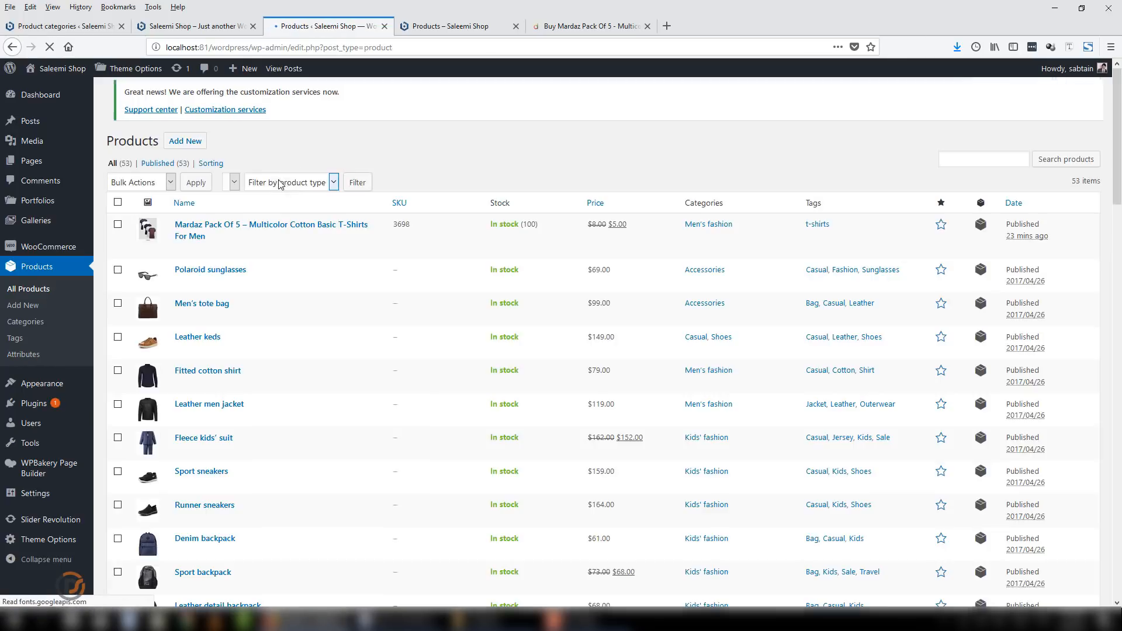
{"action": "left_click", "coordinate": [188, 104]}
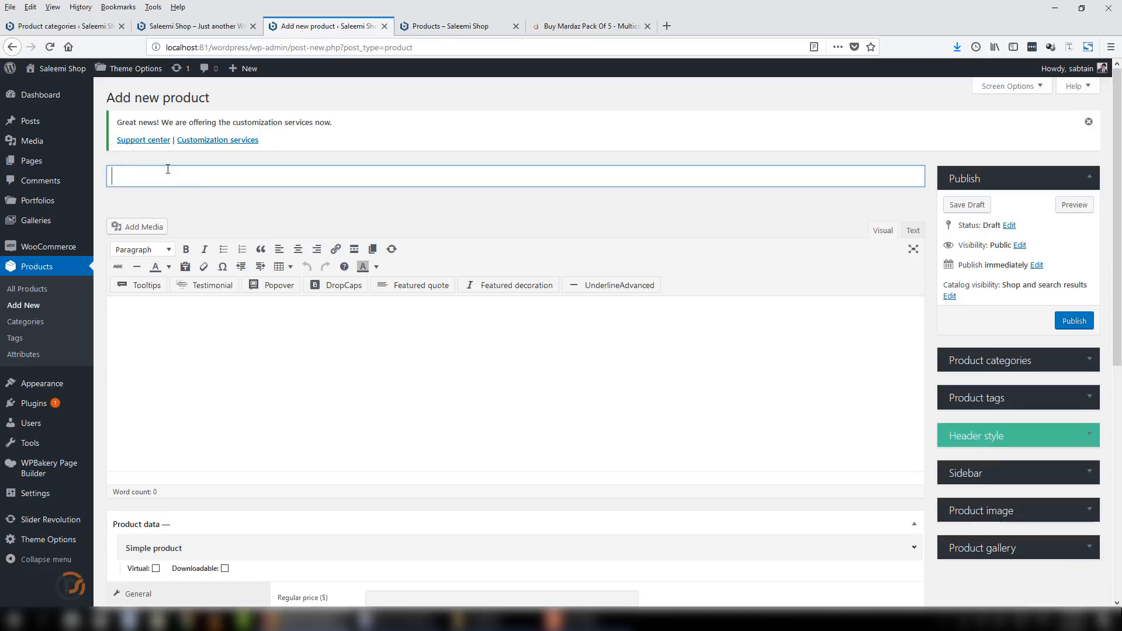
{"action": "type", "text": "Nike Shirt"}
Set slider-2.jpg from the media library as the Nike Shirt's product image and bring its product data into view
{"action": "scroll", "coordinate": [1092, 512], "scroll_direction": "down", "scroll_amount": 2}
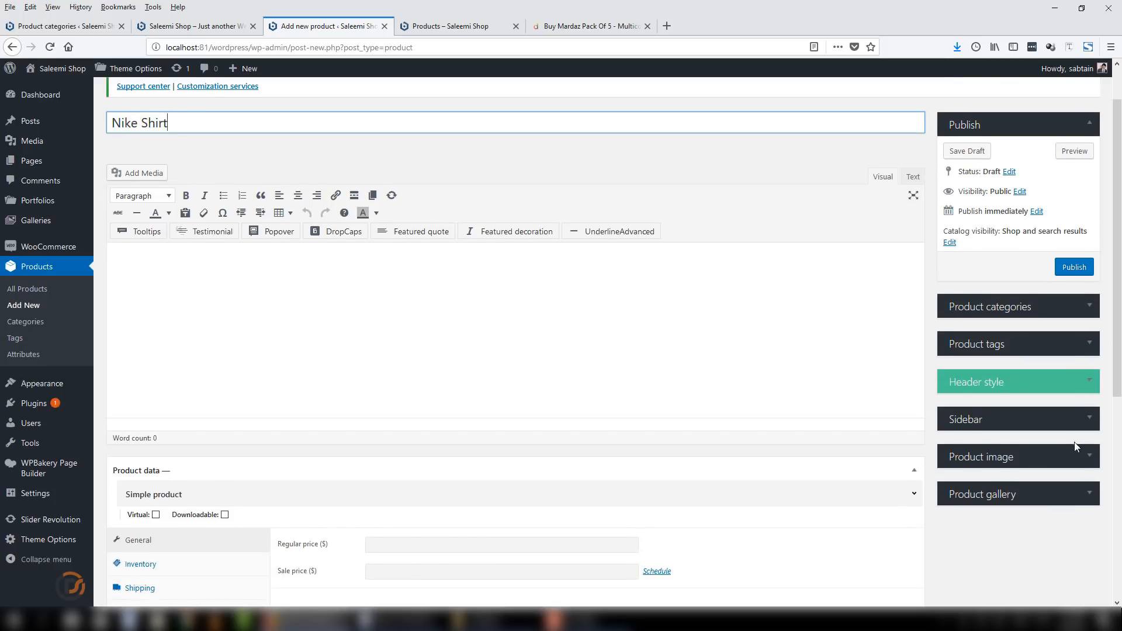
{"action": "left_click", "coordinate": [1088, 457]}
{"action": "left_click", "coordinate": [991, 483]}
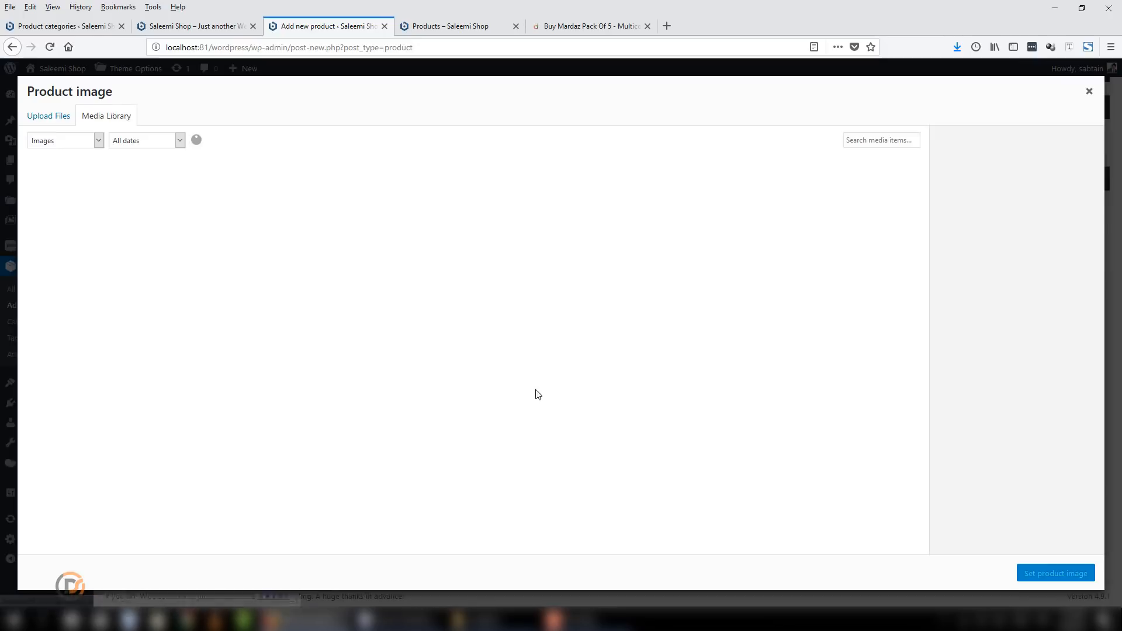
{"action": "left_click", "coordinate": [244, 207]}
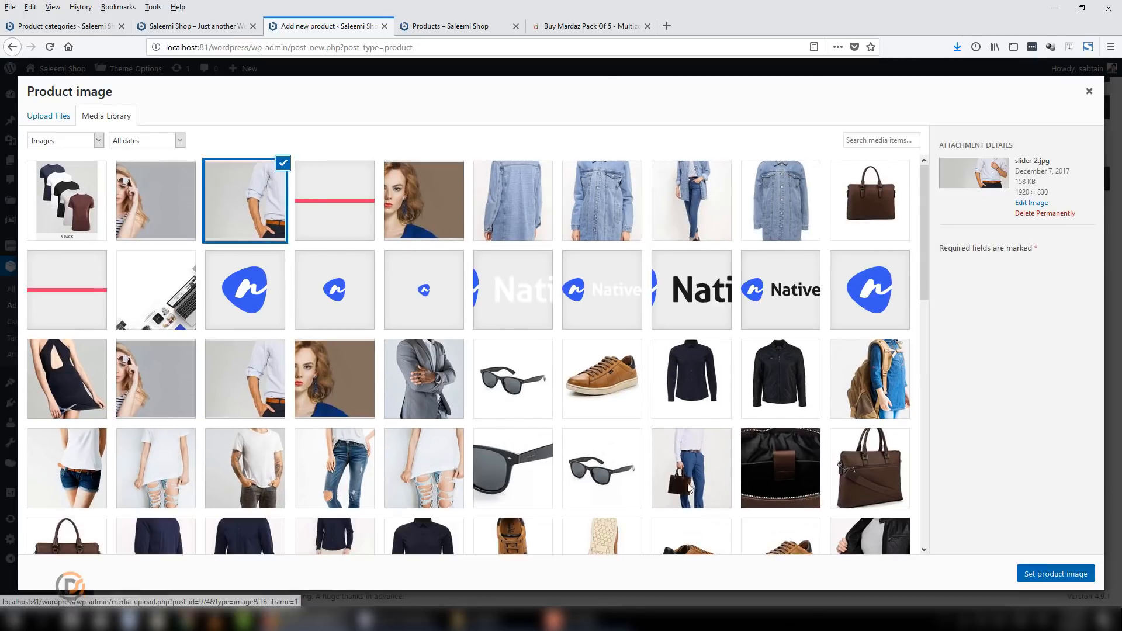
{"action": "left_click", "coordinate": [1056, 573]}
{"action": "scroll", "coordinate": [487, 342], "scroll_direction": "down", "scroll_amount": 4}
{"action": "scroll", "coordinate": [339, 287], "scroll_direction": "down", "scroll_amount": 1}
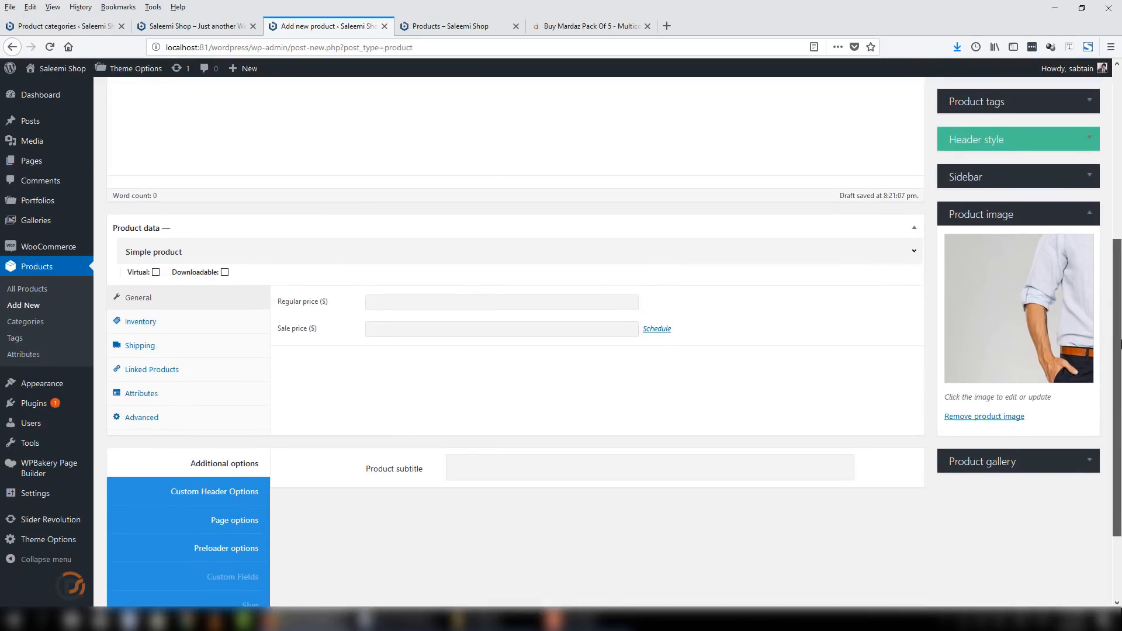
Set the Nike Shirt's product type to Variable product
{"action": "scroll", "coordinate": [287, 337], "scroll_direction": "up", "scroll_amount": 1}
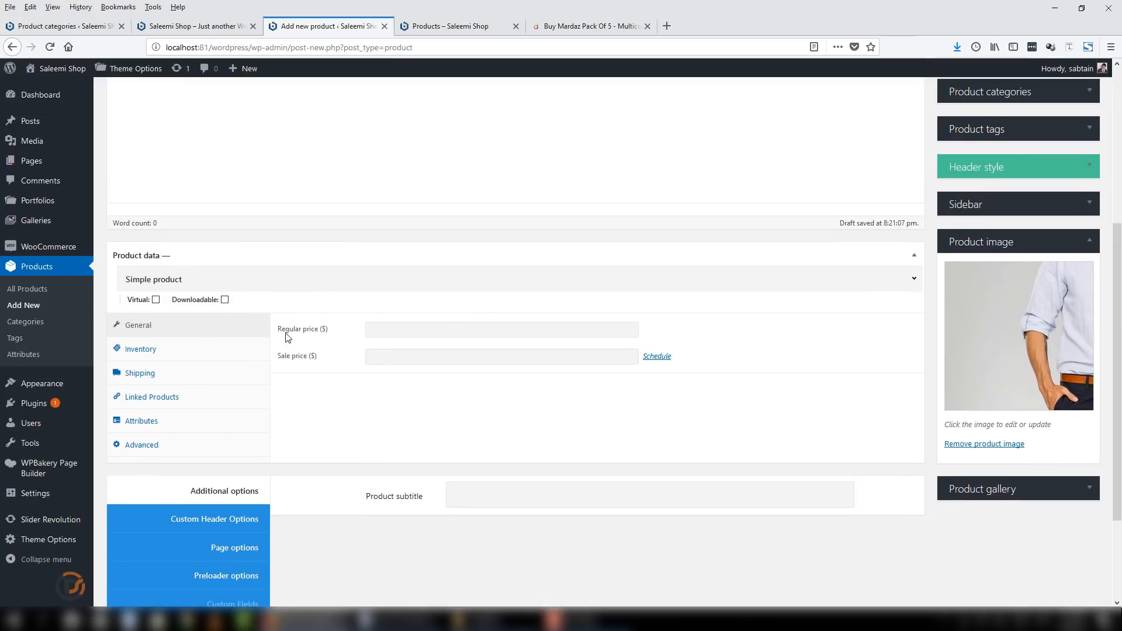
{"action": "scroll", "coordinate": [1120, 333], "scroll_direction": "up", "scroll_amount": 1}
{"action": "scroll", "coordinate": [1120, 333], "scroll_direction": "down", "scroll_amount": 1}
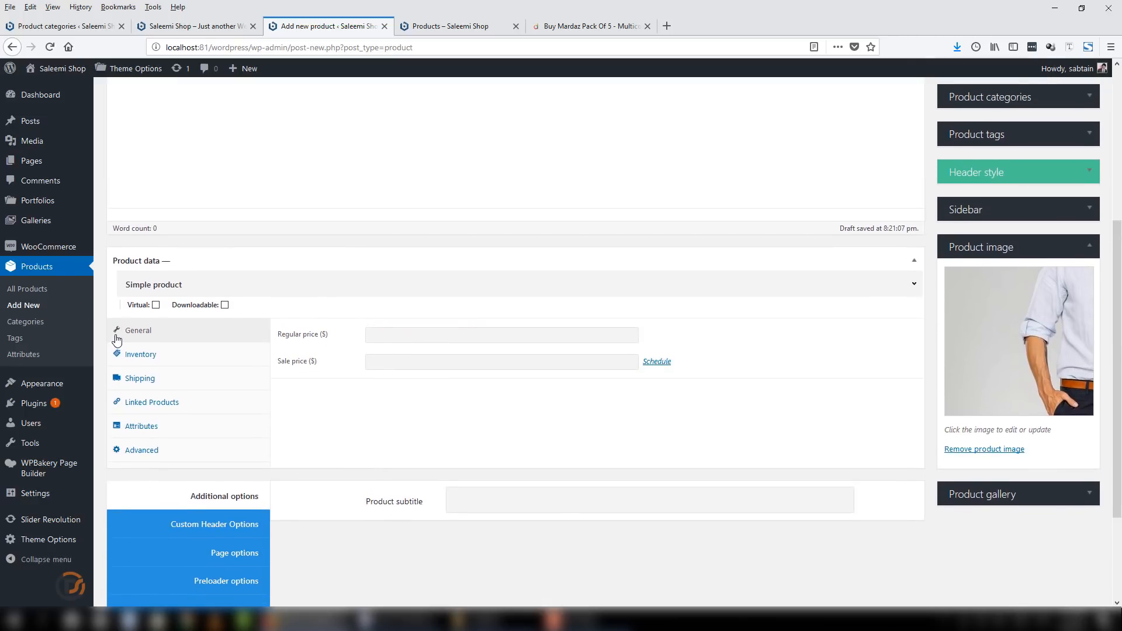
{"action": "left_click", "coordinate": [143, 286]}
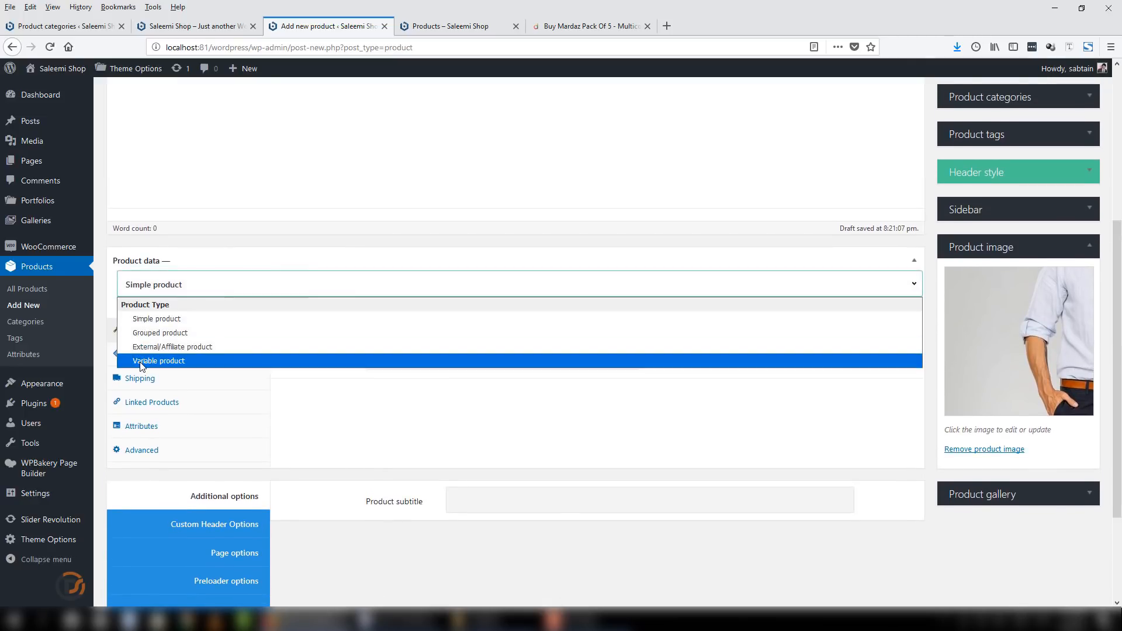
{"action": "left_click", "coordinate": [141, 361]}
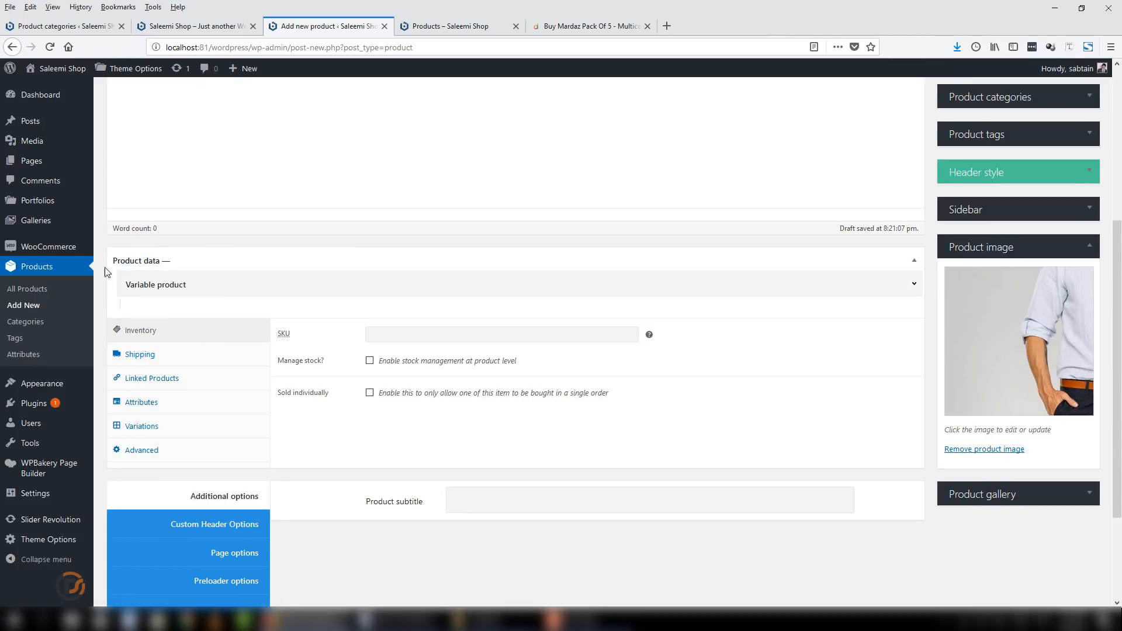
{"action": "left_click", "coordinate": [171, 292]}
{"action": "left_click", "coordinate": [186, 364]}
{"action": "left_click", "coordinate": [206, 286]}
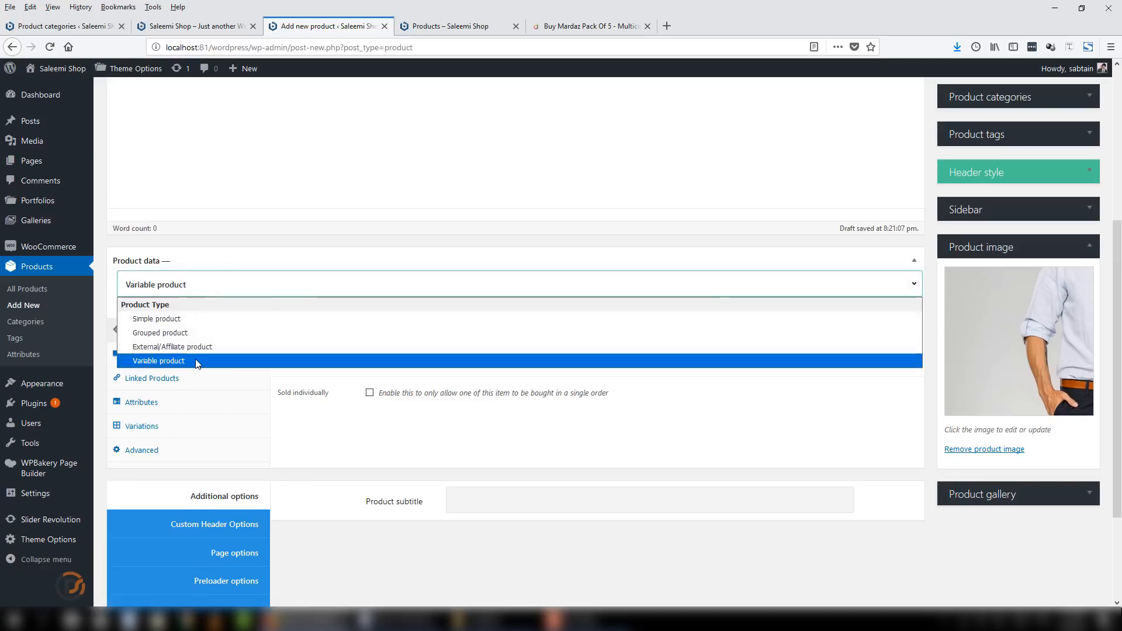
{"action": "left_click", "coordinate": [197, 360]}
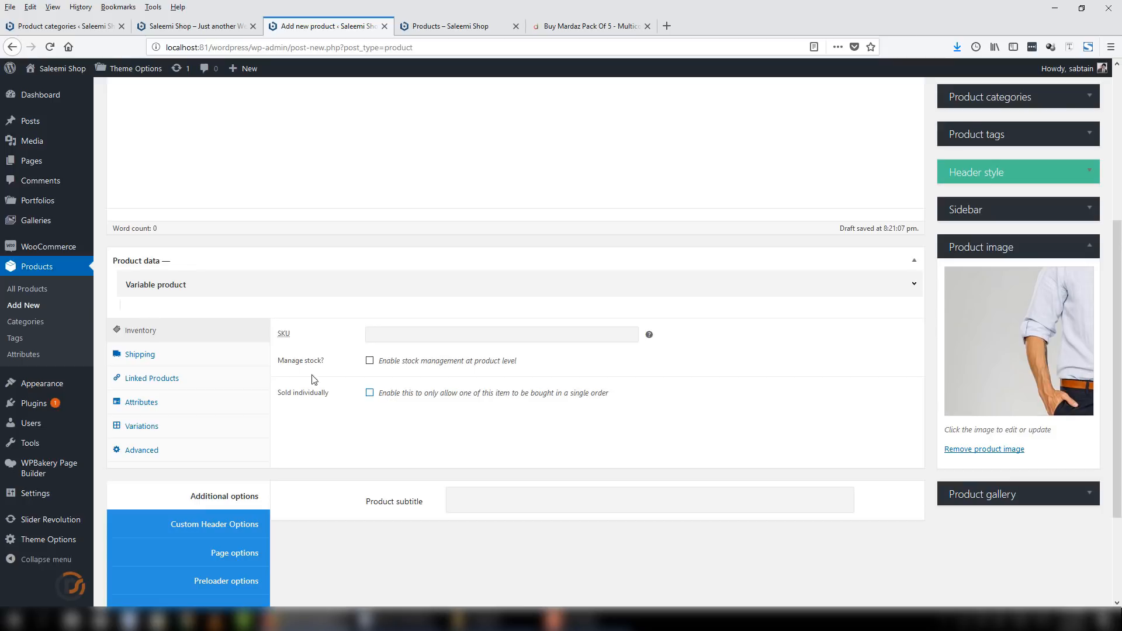
{"action": "left_click", "coordinate": [146, 277]}
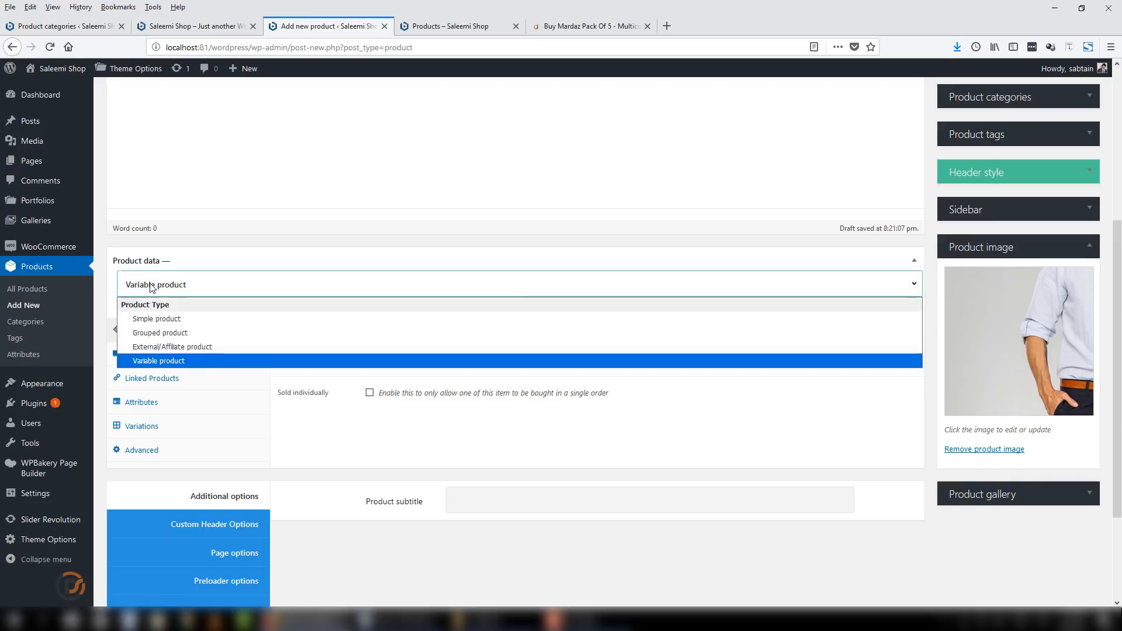
{"action": "left_click", "coordinate": [164, 358]}
Add the Color attribute to the product with the values Black and Blue, enable it for variations, and save the attributes
{"action": "left_click", "coordinate": [162, 412]}
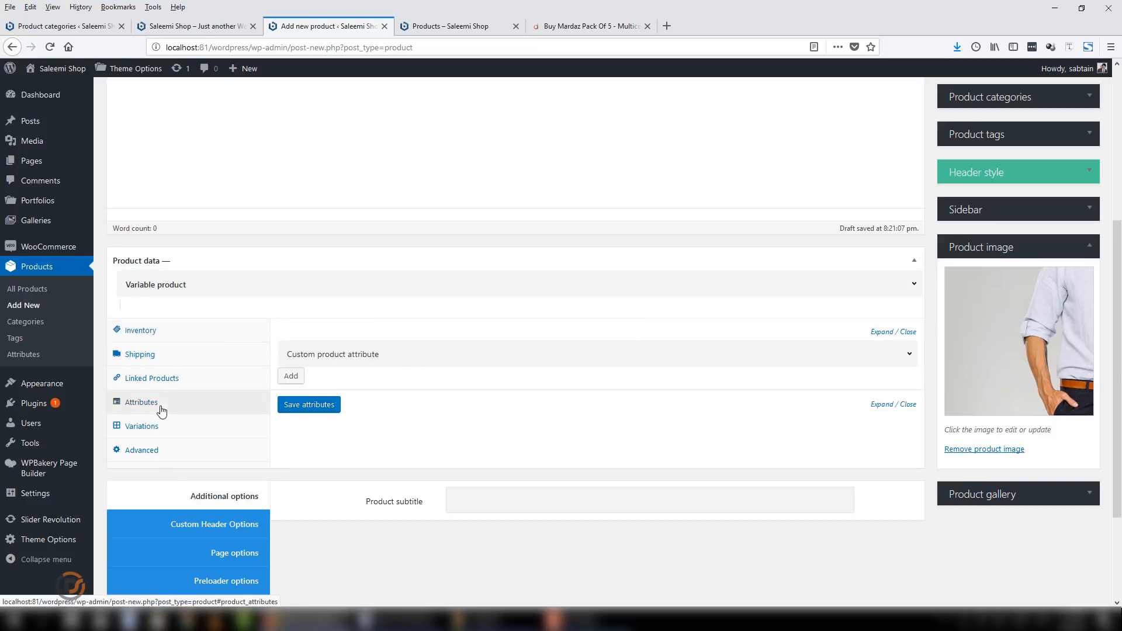
{"action": "scroll", "coordinate": [351, 351], "scroll_direction": "down", "scroll_amount": 3}
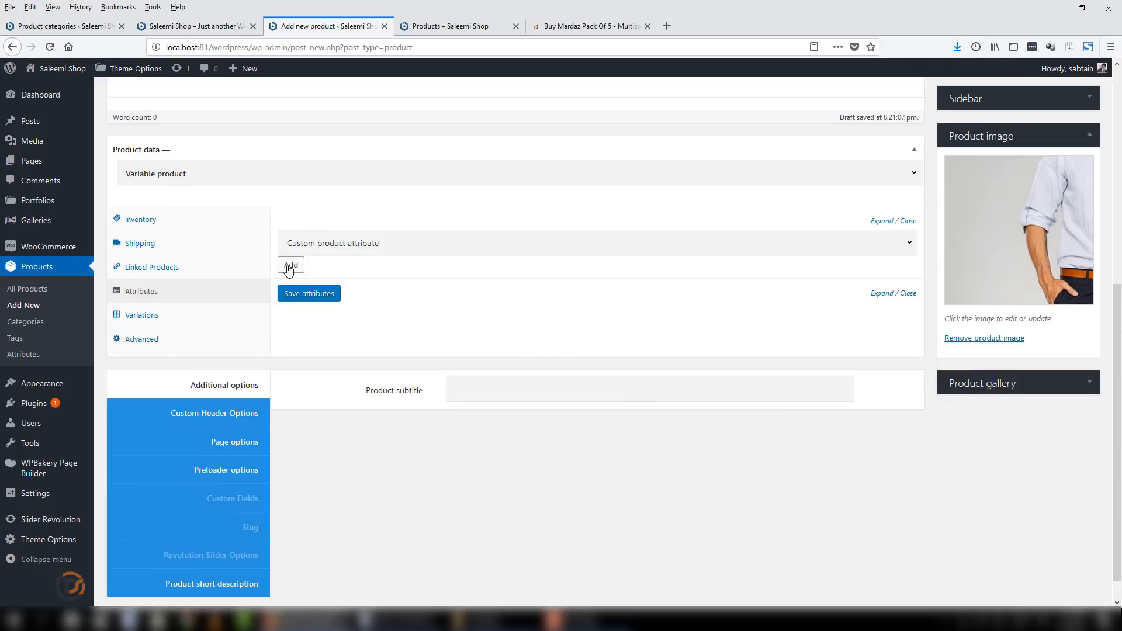
{"action": "left_click", "coordinate": [295, 243]}
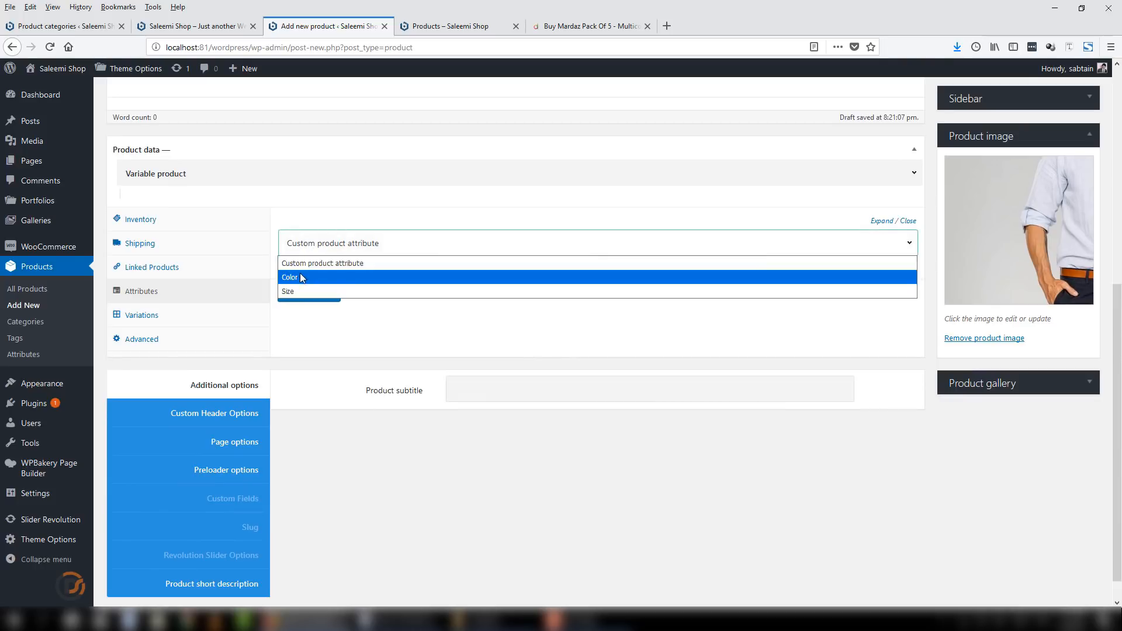
{"action": "left_click", "coordinate": [300, 277]}
{"action": "left_click", "coordinate": [291, 266]}
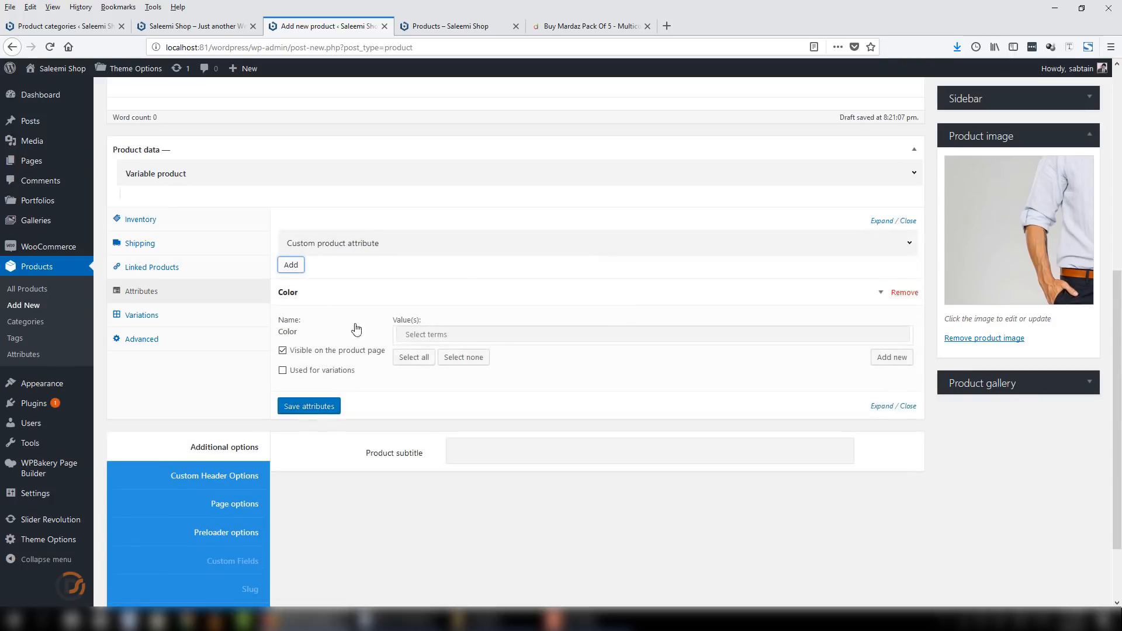
{"action": "left_click", "coordinate": [415, 336]}
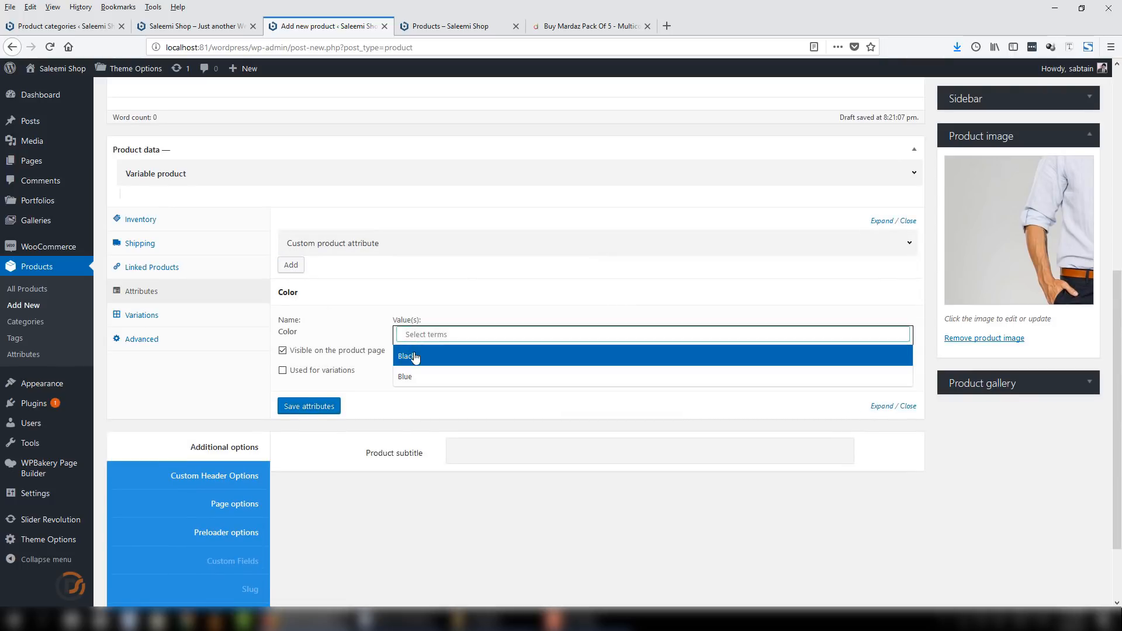
{"action": "left_click", "coordinate": [415, 356]}
{"action": "left_click", "coordinate": [467, 338]}
{"action": "left_click", "coordinate": [413, 376]}
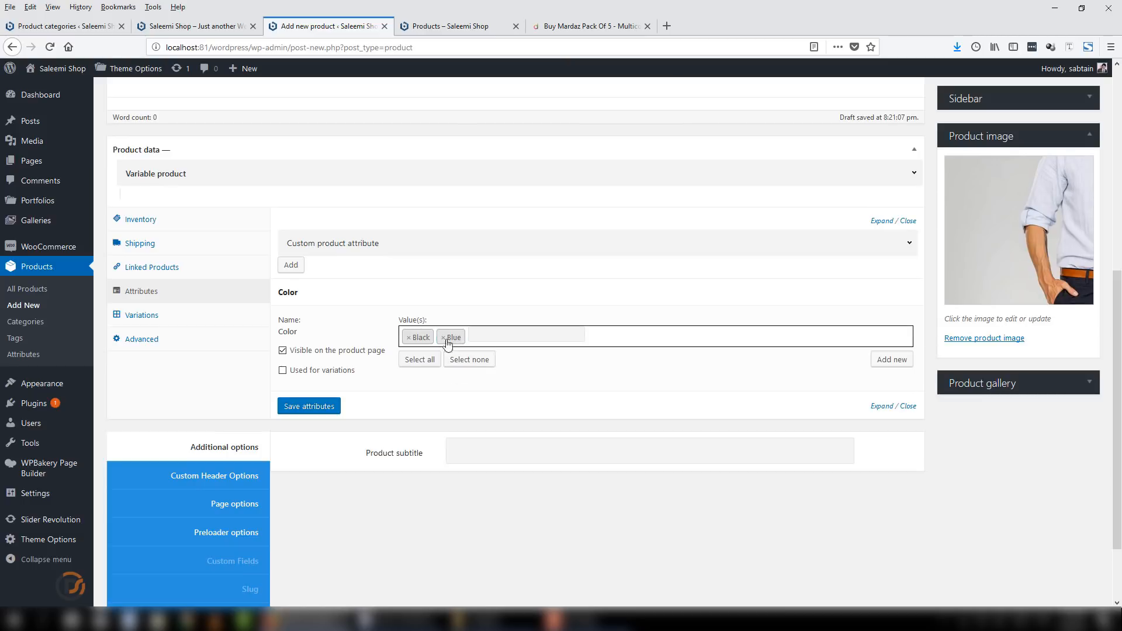
{"action": "left_click", "coordinate": [294, 377]}
{"action": "left_click", "coordinate": [304, 409]}
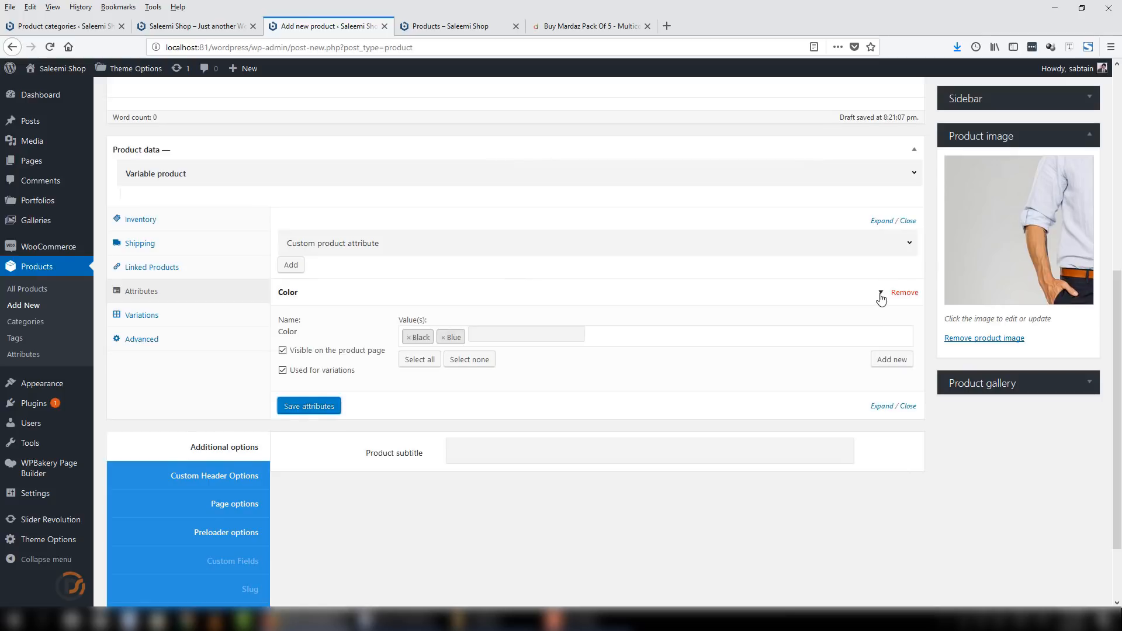
{"action": "left_click", "coordinate": [880, 297]}
Add the Size attribute to the product with the values Large and Small, enable it for variations, and save the attributes
{"action": "left_click", "coordinate": [311, 244]}
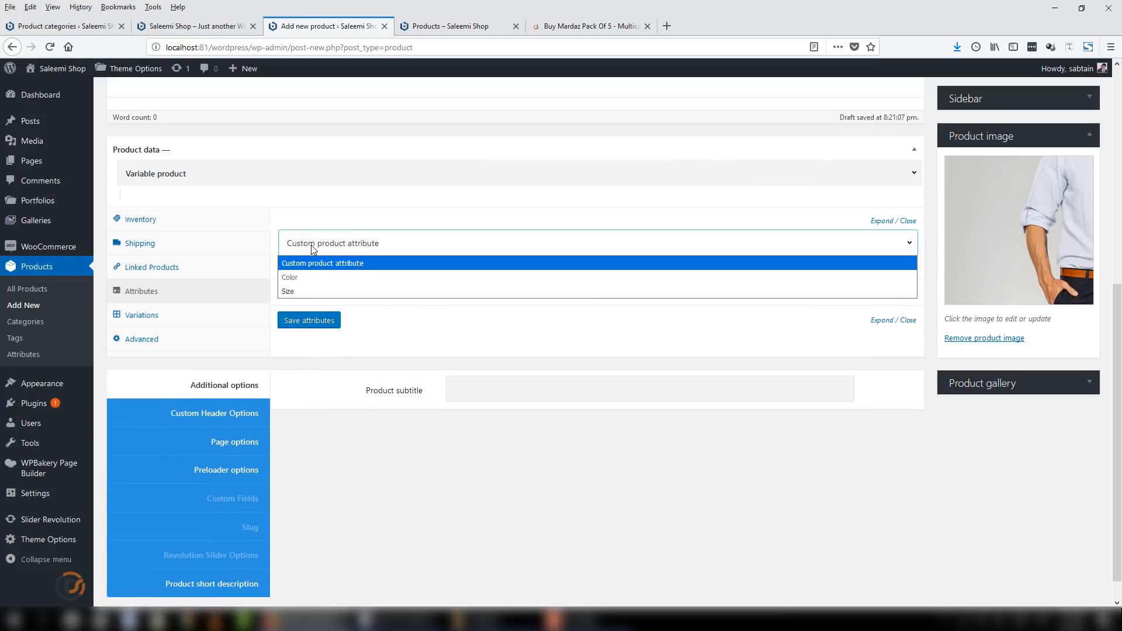
{"action": "left_click", "coordinate": [303, 291]}
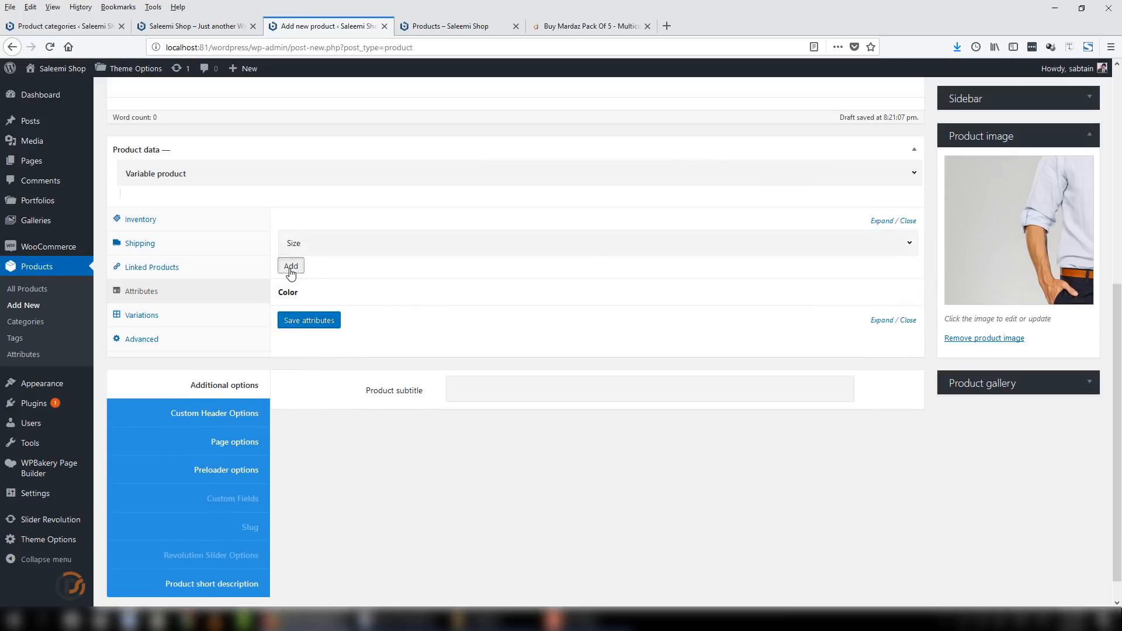
{"action": "left_click", "coordinate": [291, 268]}
{"action": "left_click", "coordinate": [445, 362]}
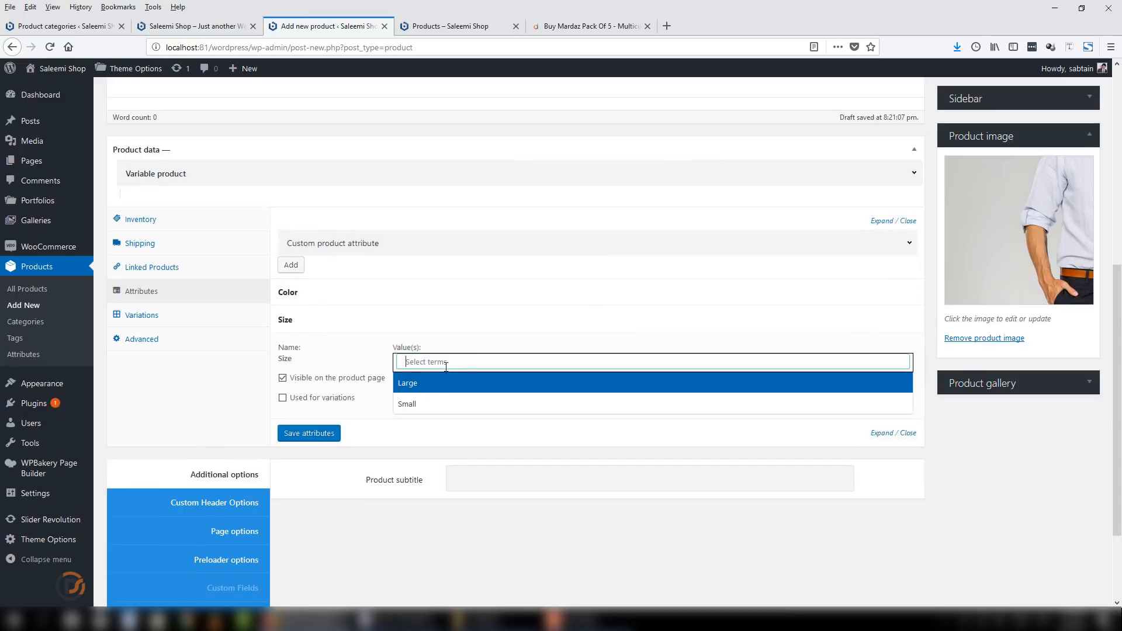
{"action": "left_click", "coordinate": [435, 382]}
{"action": "left_click", "coordinate": [468, 360]}
{"action": "left_click", "coordinate": [456, 408]}
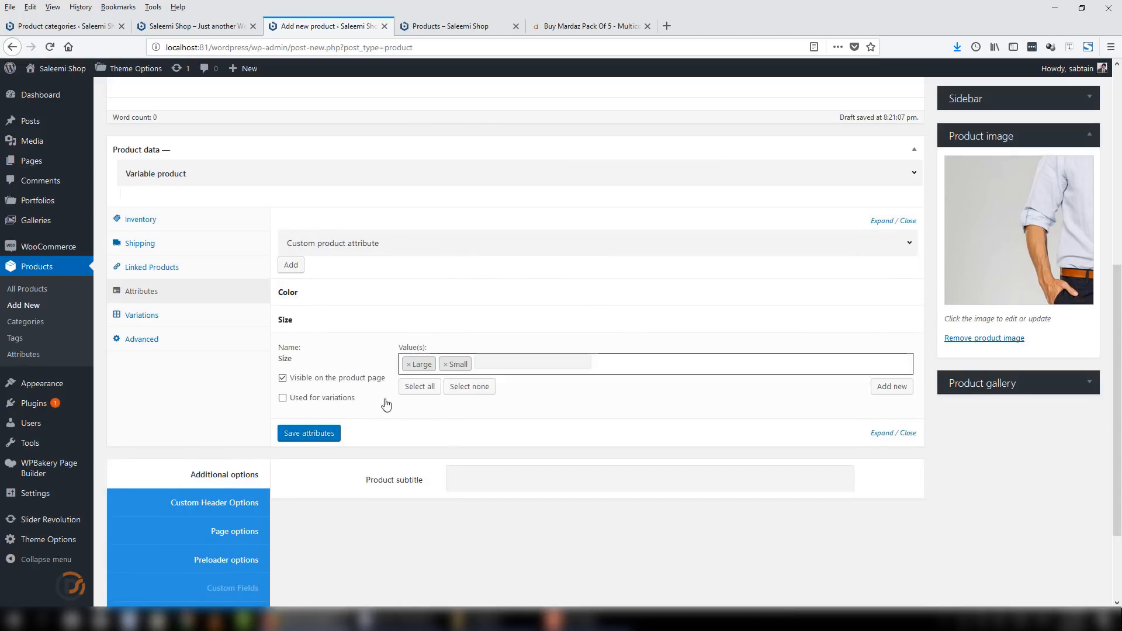
{"action": "left_click", "coordinate": [331, 400]}
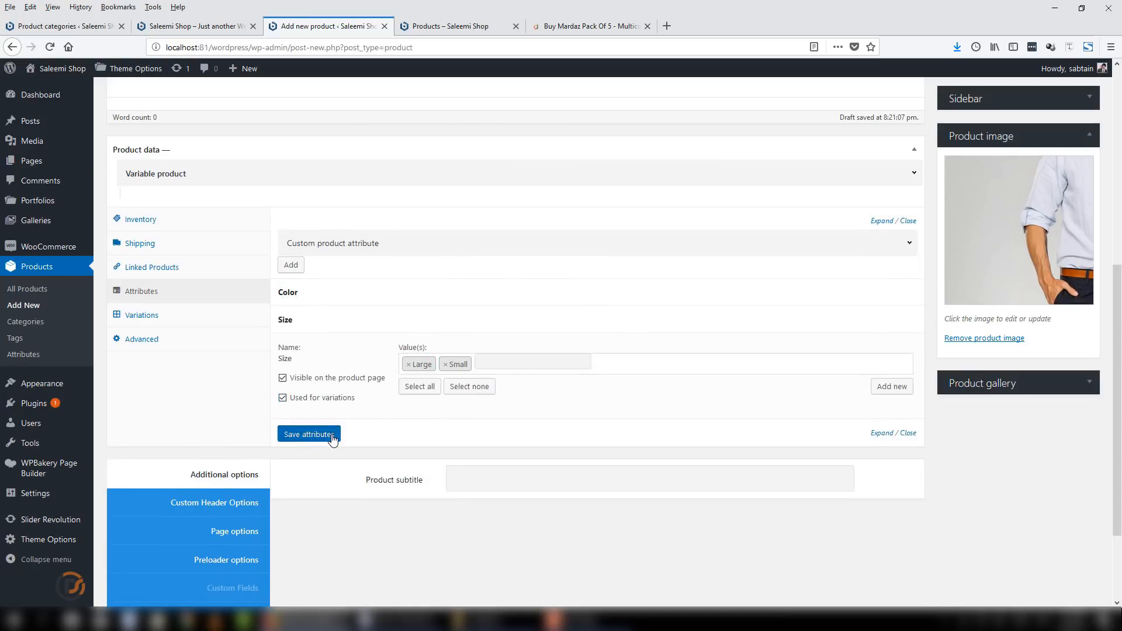
{"action": "left_click", "coordinate": [330, 433]}
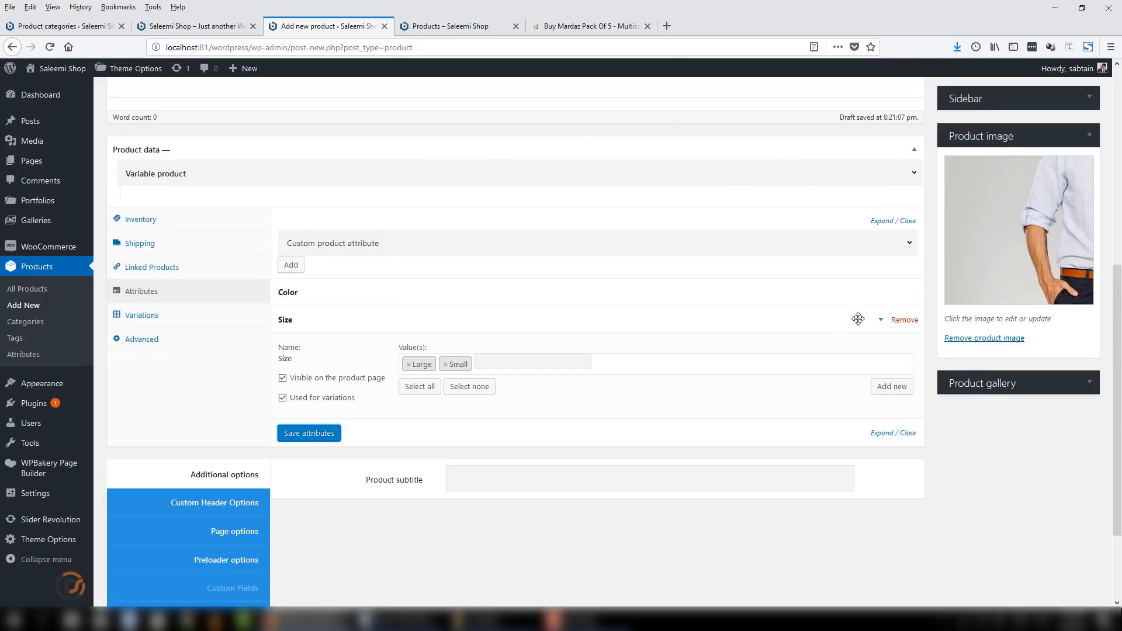
{"action": "left_click", "coordinate": [879, 320]}
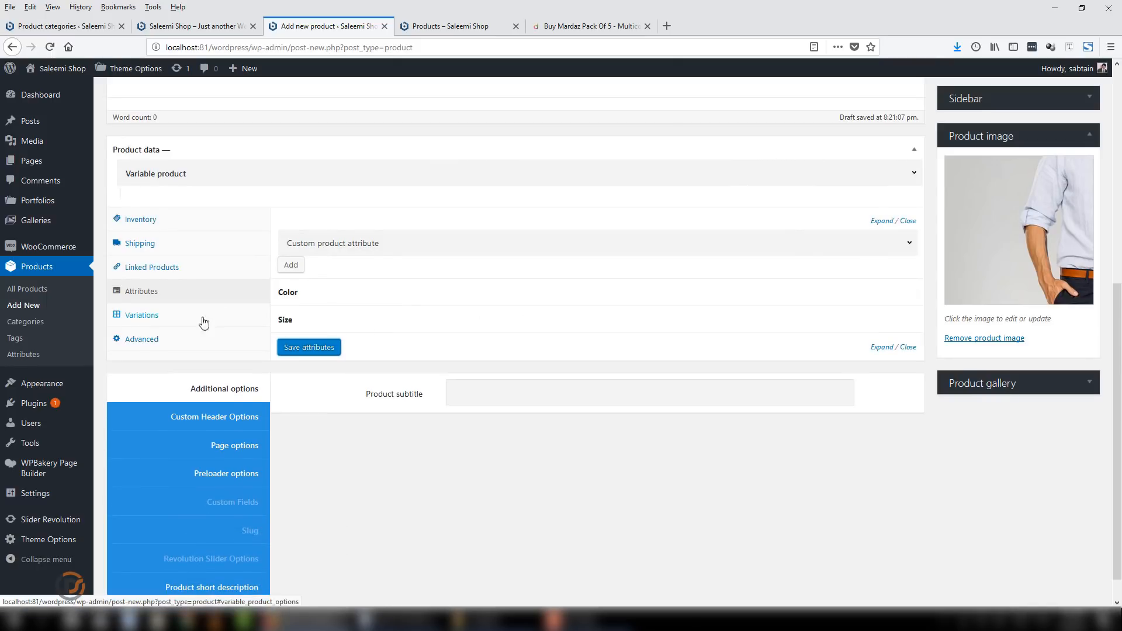
Create the product's variations from all attributes and accept the confirmations
{"action": "left_click", "coordinate": [153, 316]}
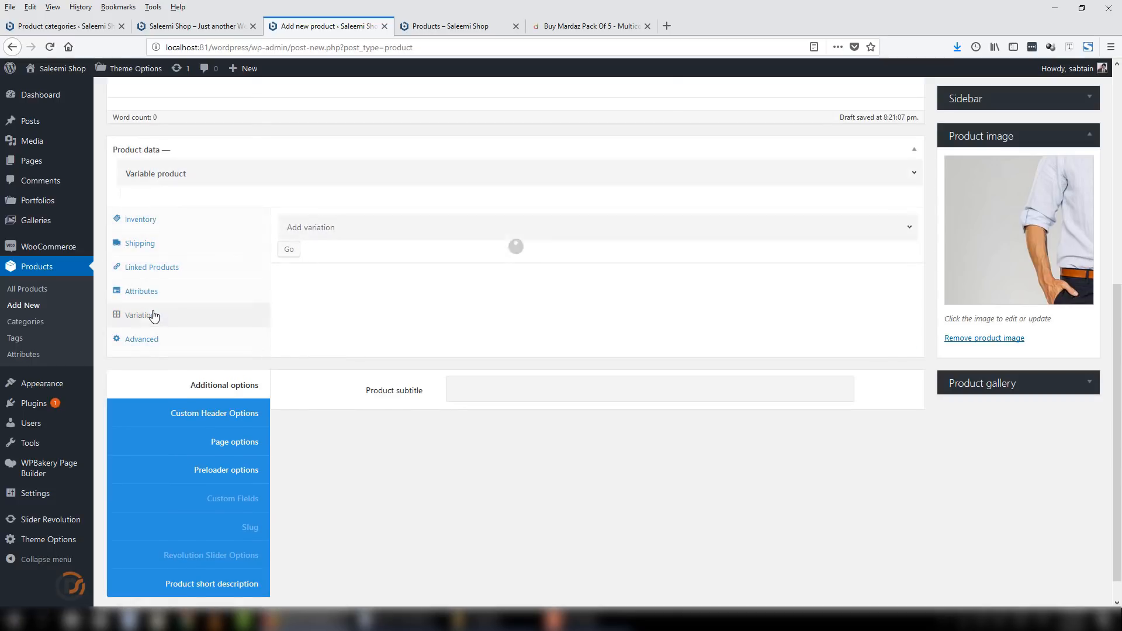
{"action": "left_click", "coordinate": [289, 250]}
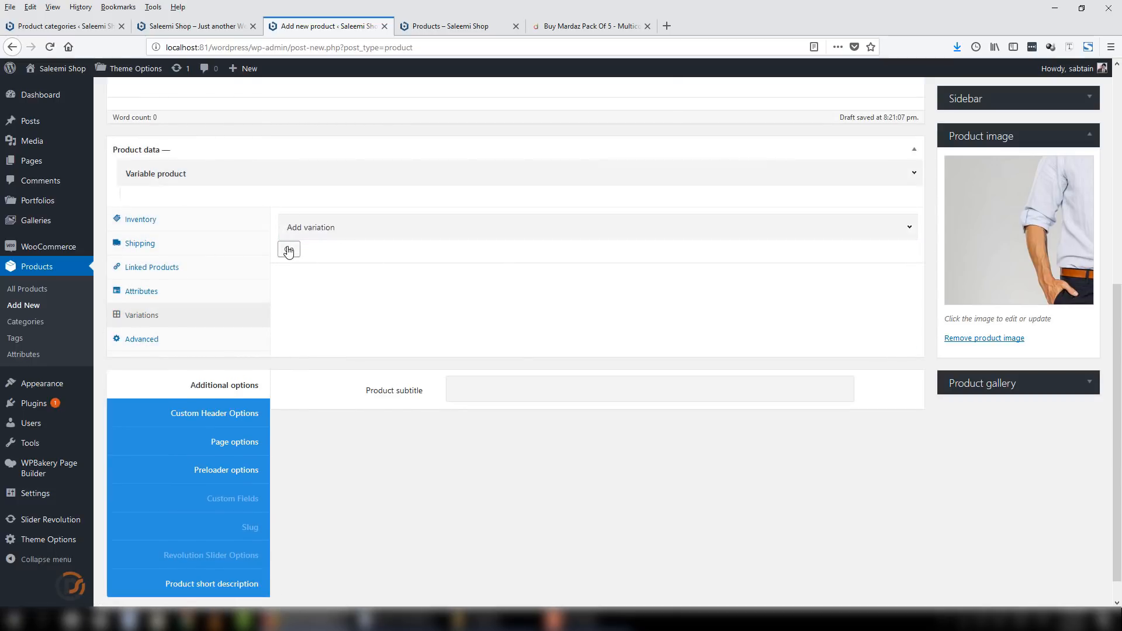
{"action": "left_click", "coordinate": [323, 231]}
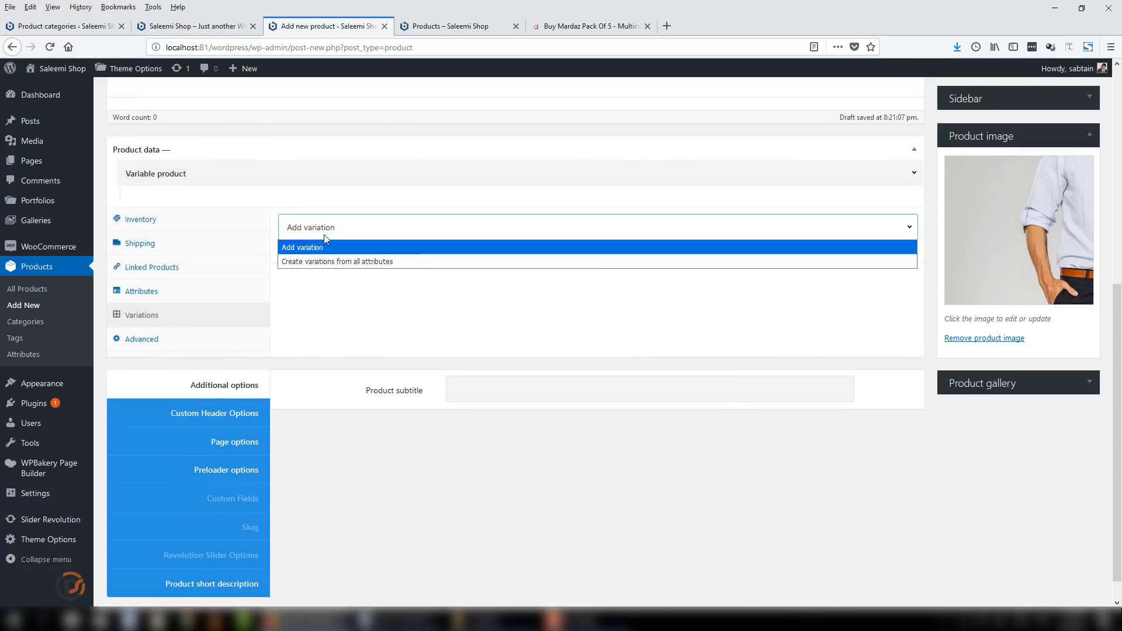
{"action": "left_click", "coordinate": [350, 262]}
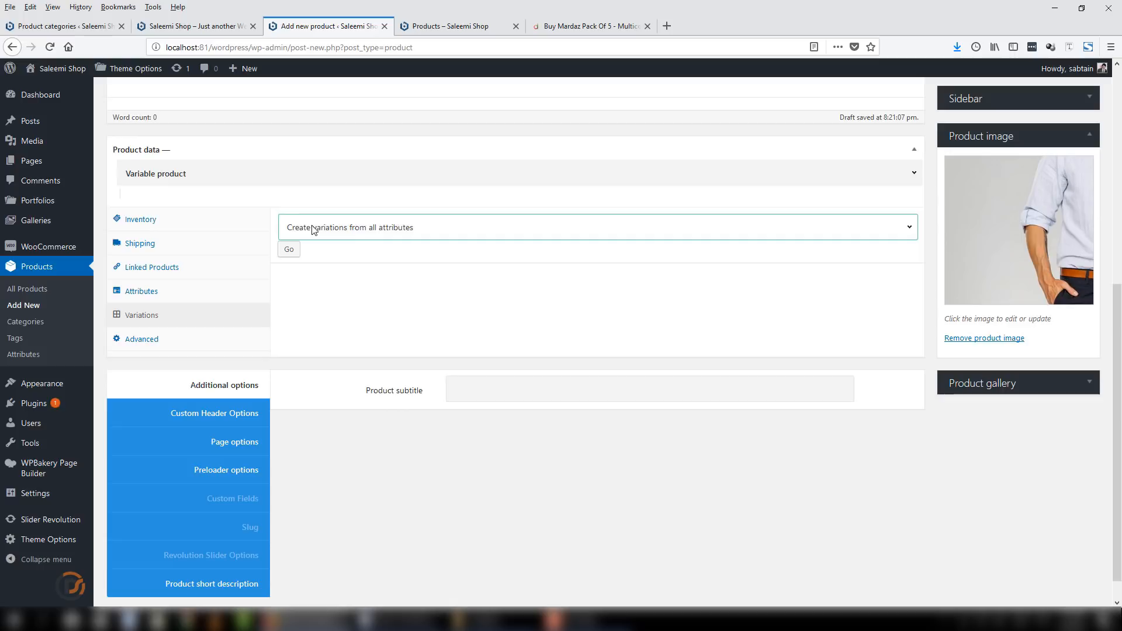
{"action": "left_click", "coordinate": [288, 250]}
{"action": "left_click", "coordinate": [730, 280]}
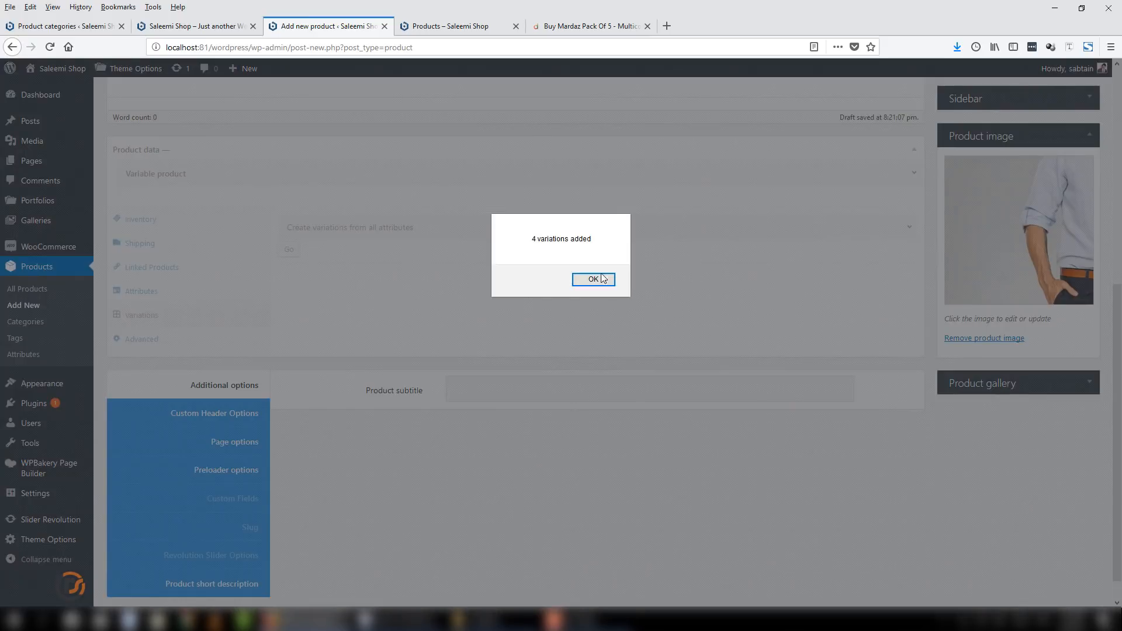
{"action": "left_click", "coordinate": [603, 279]}
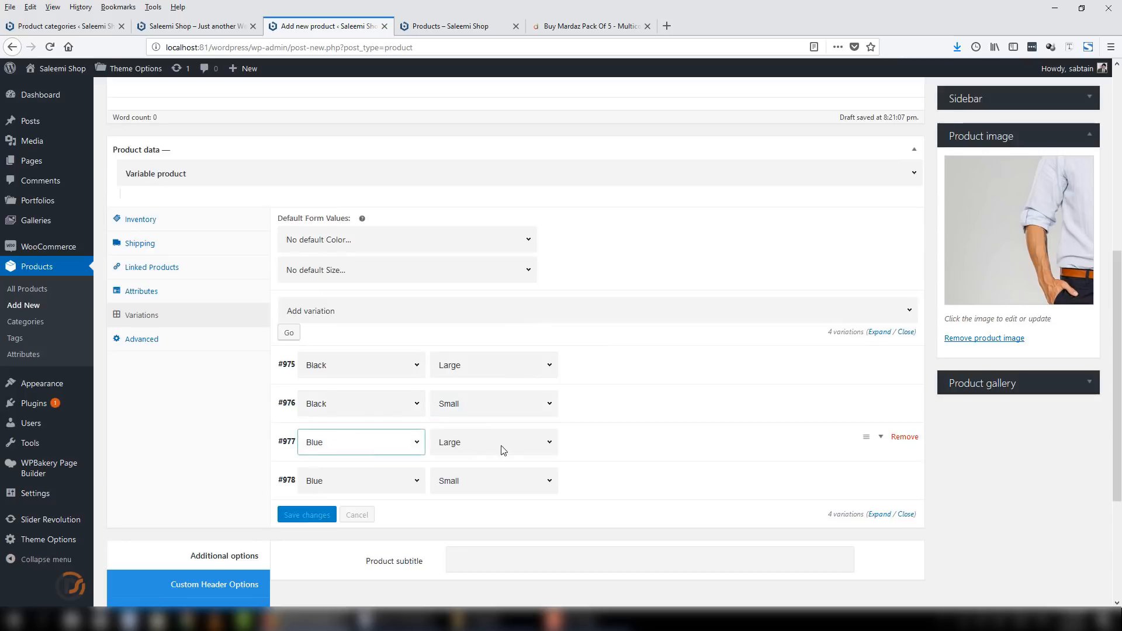
Expand the Black, Large variation's details and view the media library images available for it without choosing one
{"action": "scroll", "coordinate": [739, 219], "scroll_direction": "down", "scroll_amount": 3}
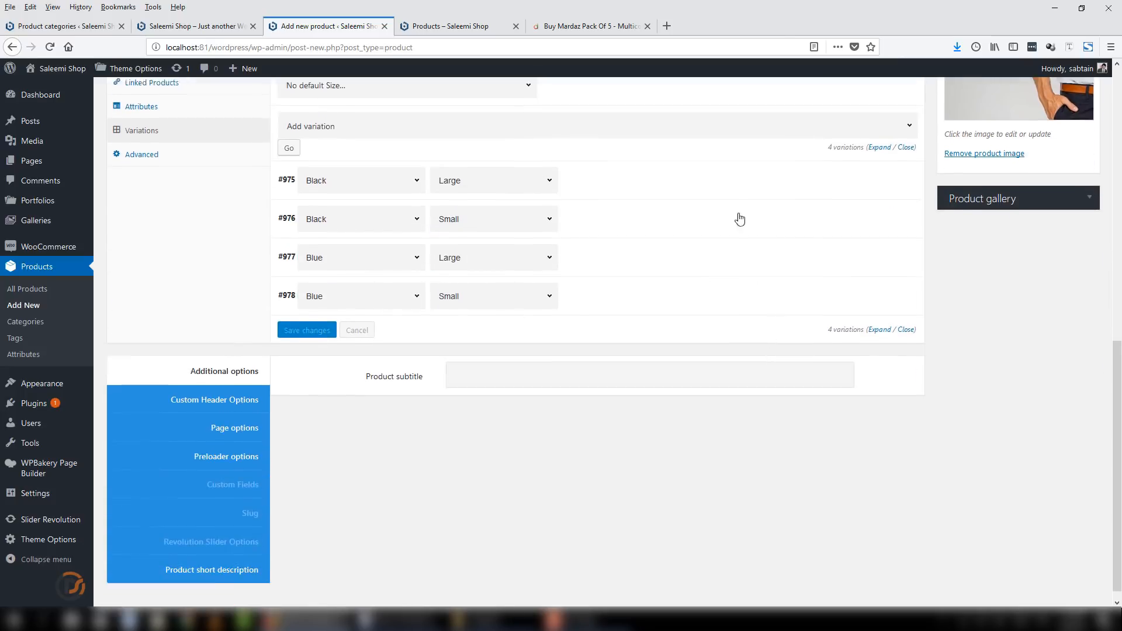
{"action": "scroll", "coordinate": [739, 219], "scroll_direction": "up", "scroll_amount": 1}
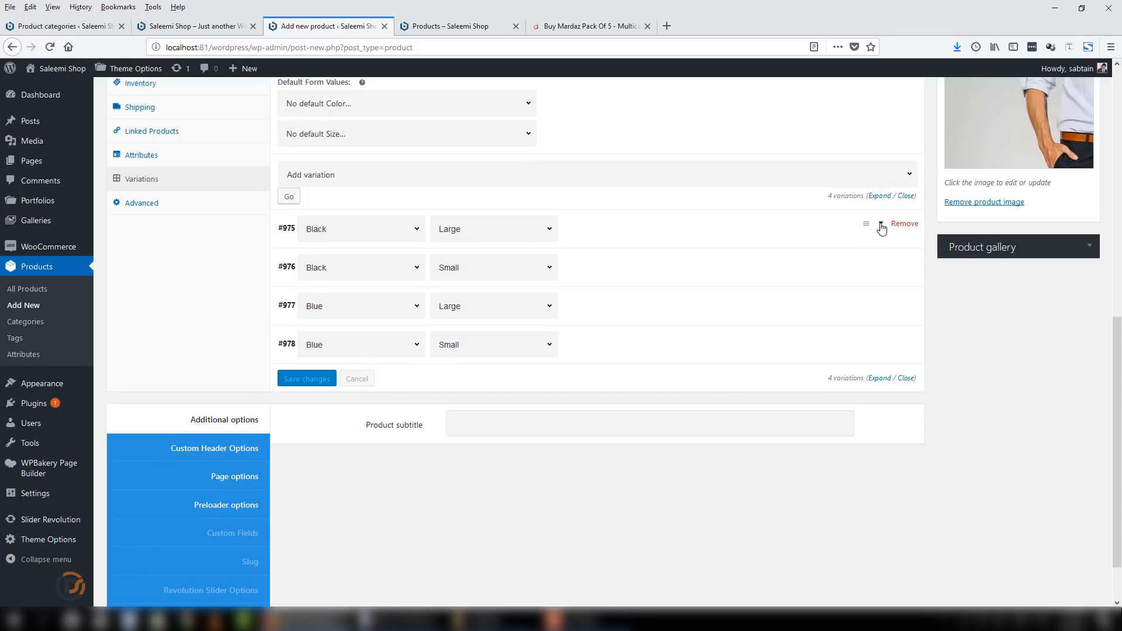
{"action": "left_click", "coordinate": [882, 228]}
{"action": "scroll", "coordinate": [827, 318], "scroll_direction": "down", "scroll_amount": 1}
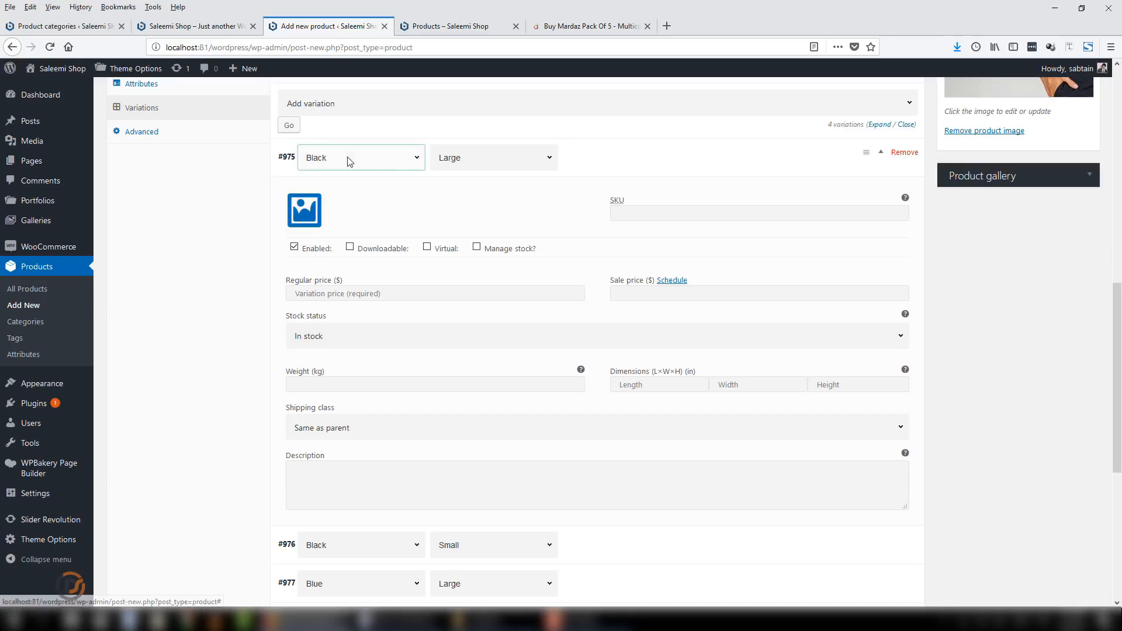
{"action": "left_click", "coordinate": [304, 211]}
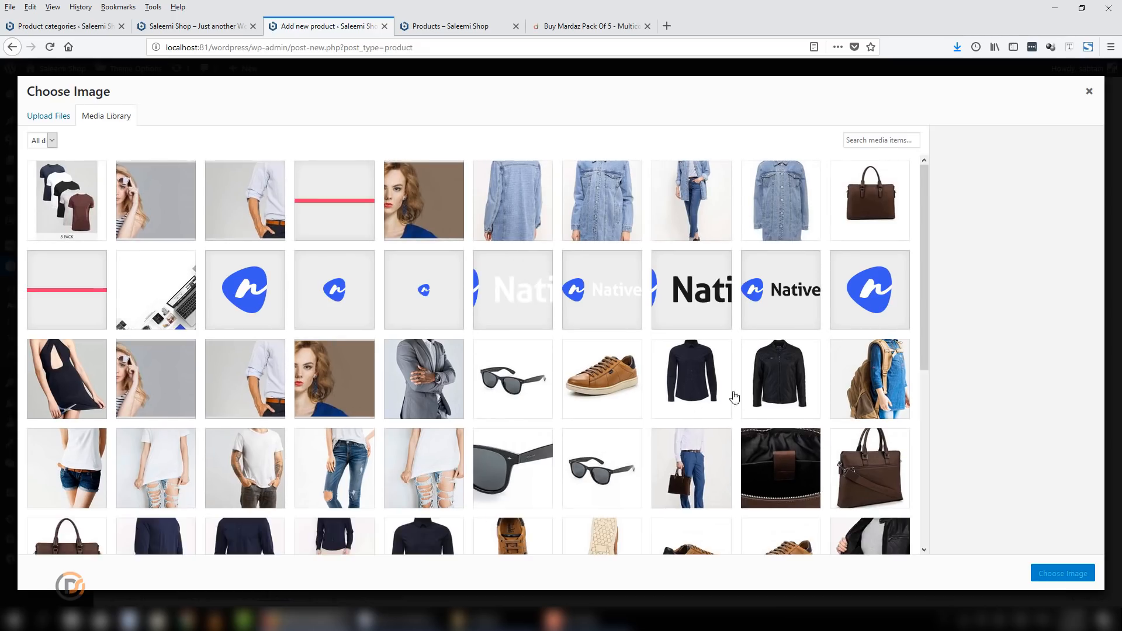
{"action": "left_click", "coordinate": [1082, 92]}
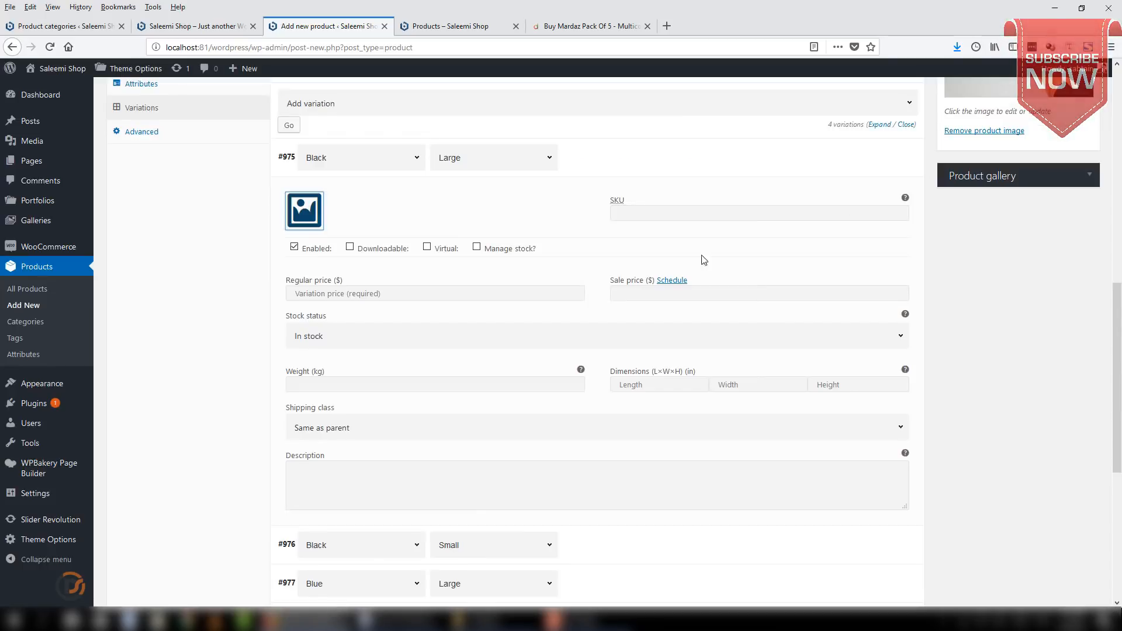
Give the Black, Large variation the SKU 65465, a regular price of 50 and a sale price of 25, and collapse its details
{"action": "left_click", "coordinate": [659, 215]}
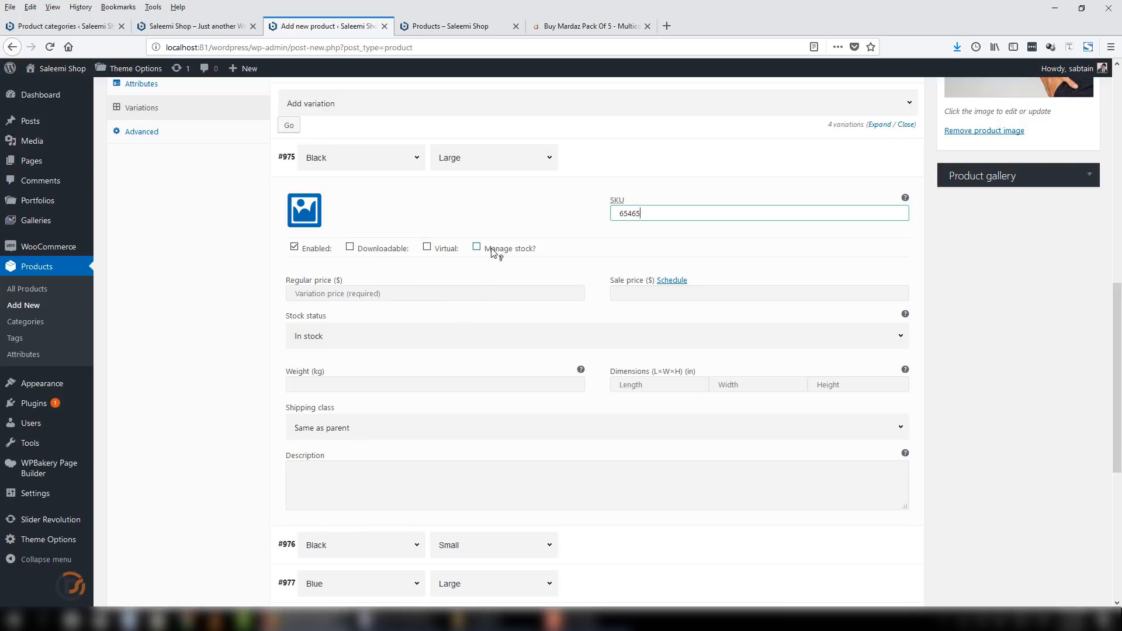
{"action": "left_click", "coordinate": [343, 293]}
{"action": "type", "text": "50"}
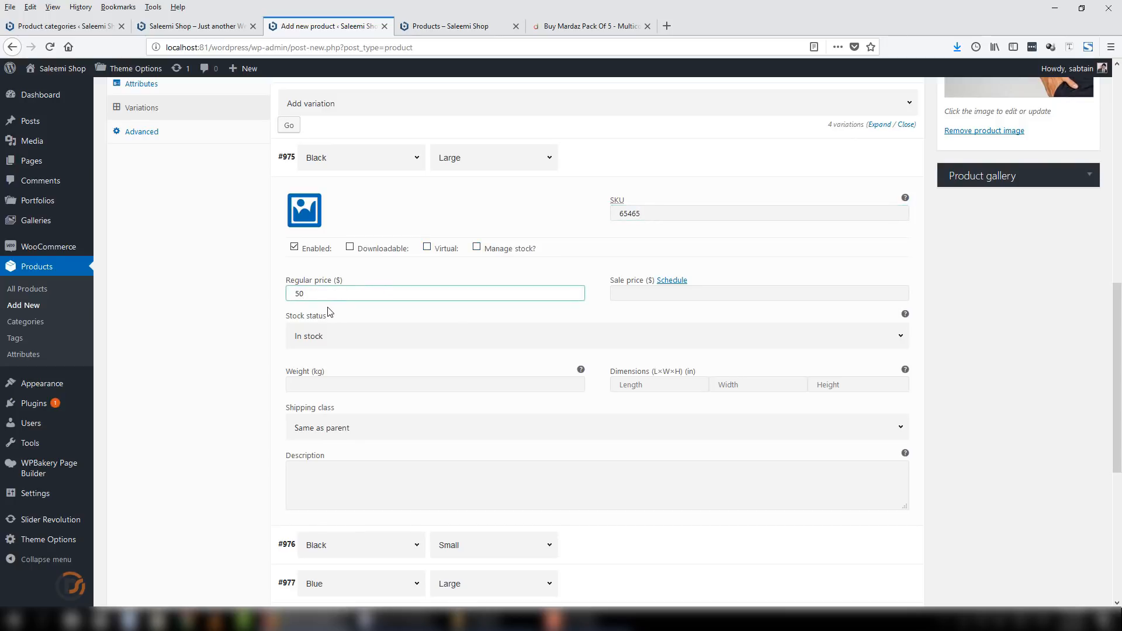
{"action": "key", "text": "Tab"}
{"action": "key", "text": "Tab"}
{"action": "type", "text": "2"}
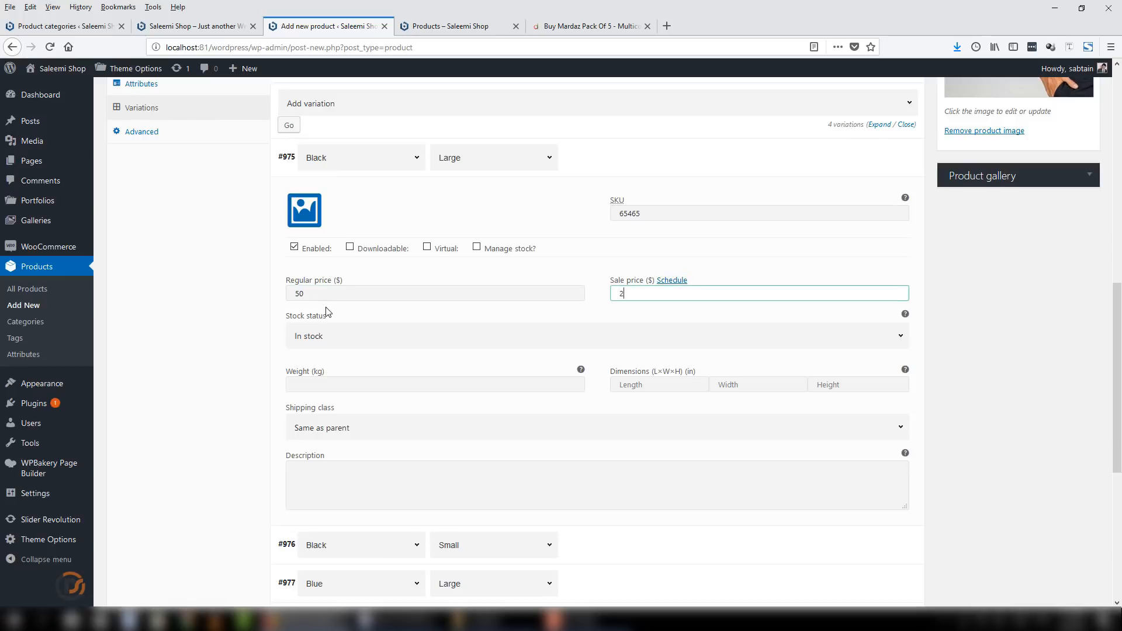
{"action": "type", "text": "5"}
{"action": "key", "text": "Tab"}
{"action": "left_click", "coordinate": [881, 157]}
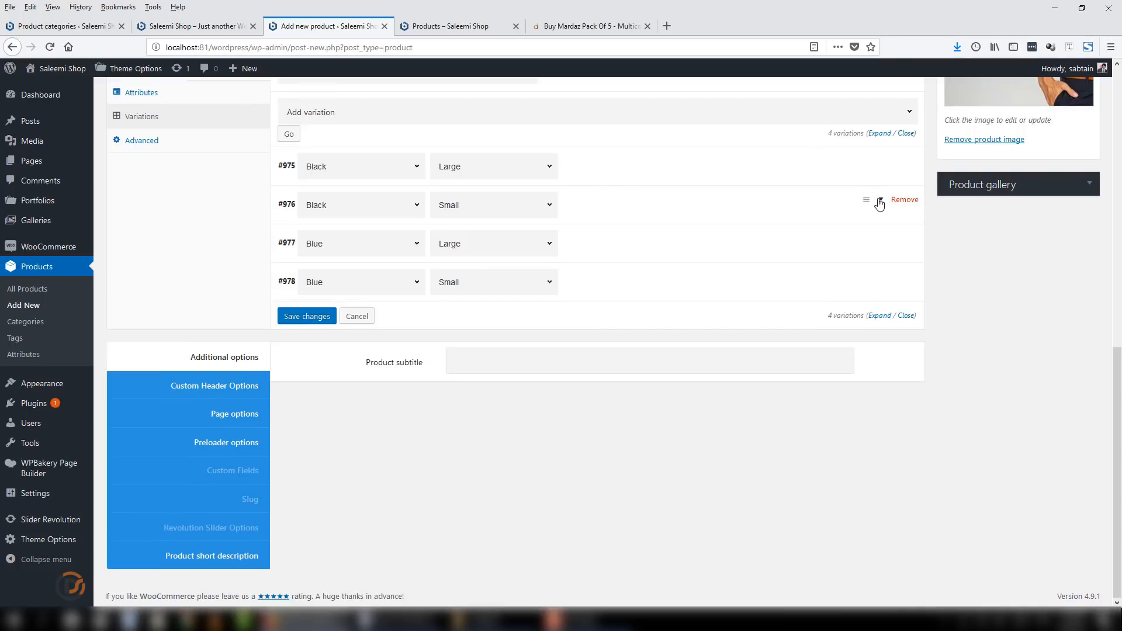
Set the Black, Small variation's regular price to 25 and its sale price to 15, and collapse its details
{"action": "left_click", "coordinate": [879, 204]}
{"action": "left_click", "coordinate": [533, 342]}
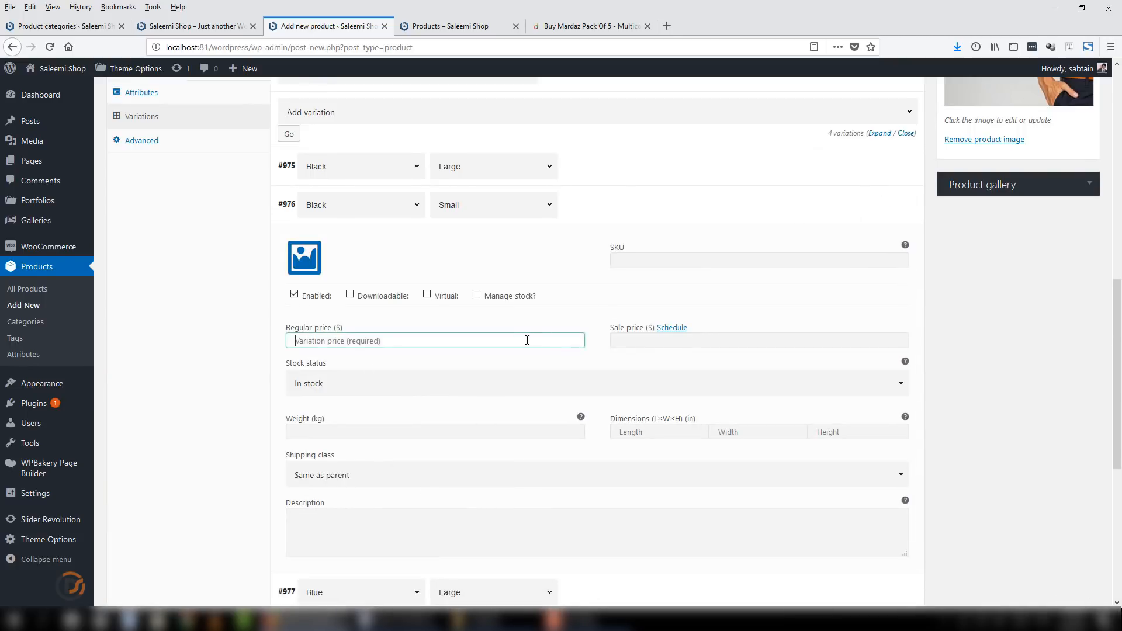
{"action": "type", "text": "25"}
{"action": "key", "text": "Tab"}
{"action": "key", "text": "Tab"}
{"action": "type", "text": "15"}
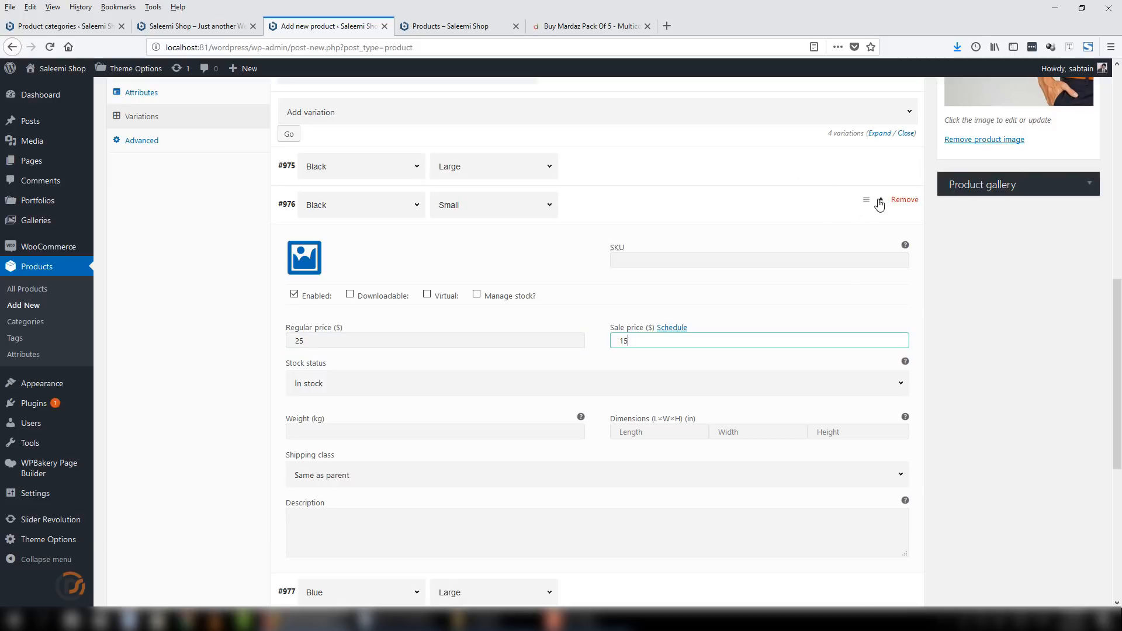
{"action": "left_click", "coordinate": [880, 203]}
Set the Blue, Large variation's regular price to 50 and its sale price to 25, and collapse its details
{"action": "left_click", "coordinate": [880, 242]}
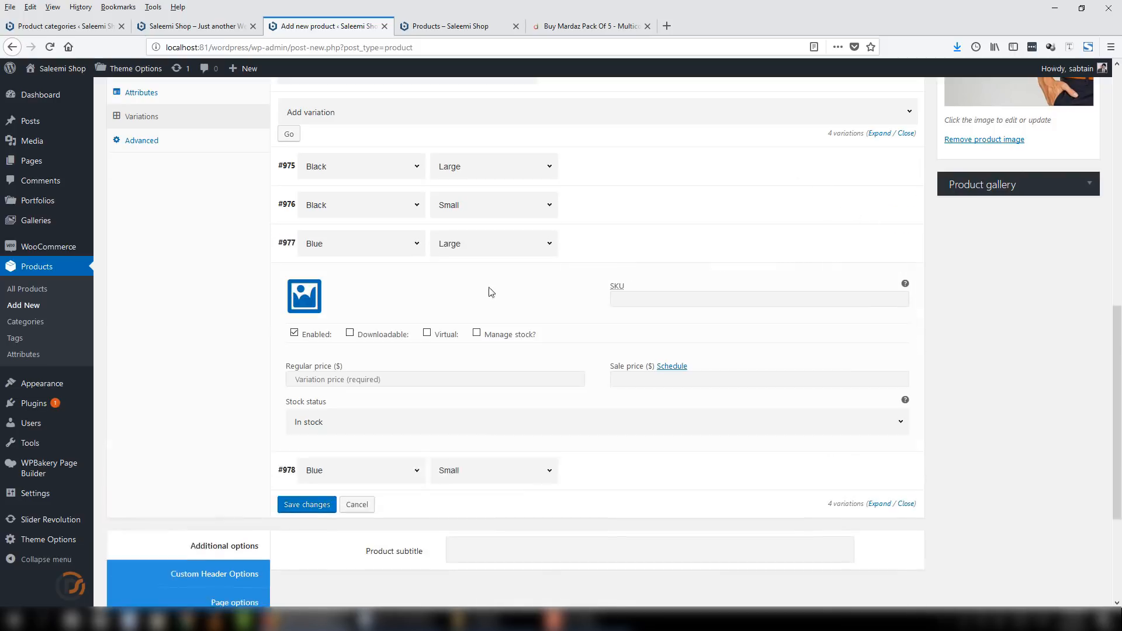
{"action": "left_click", "coordinate": [447, 380]}
{"action": "type", "text": "50"}
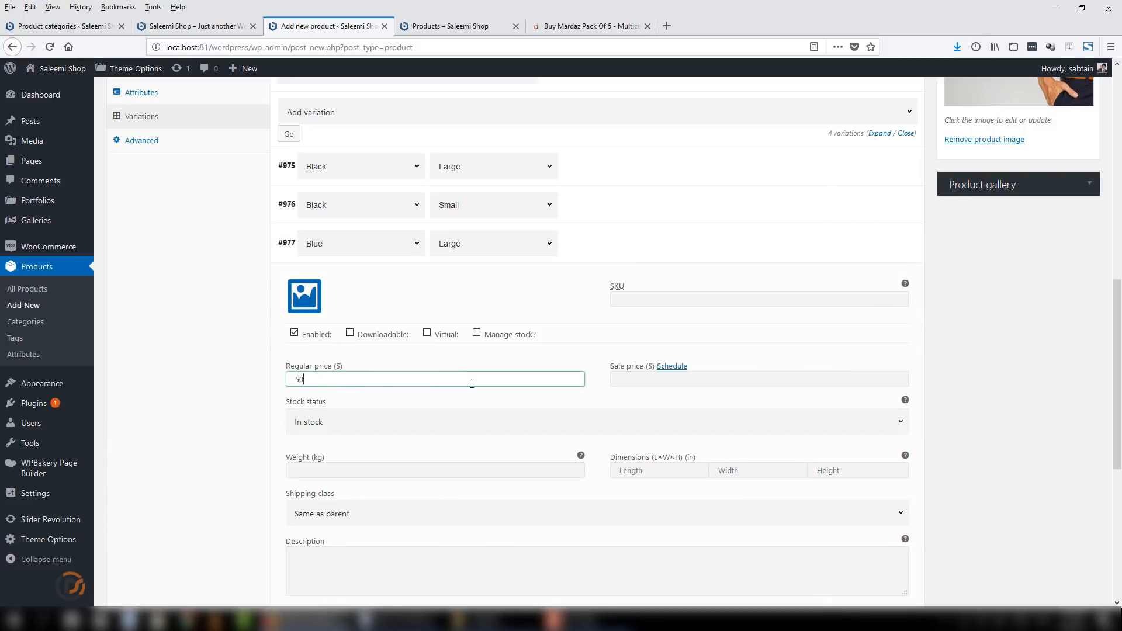
{"action": "key", "text": "Tab"}
{"action": "key", "text": "Tab"}
{"action": "type", "text": "25"}
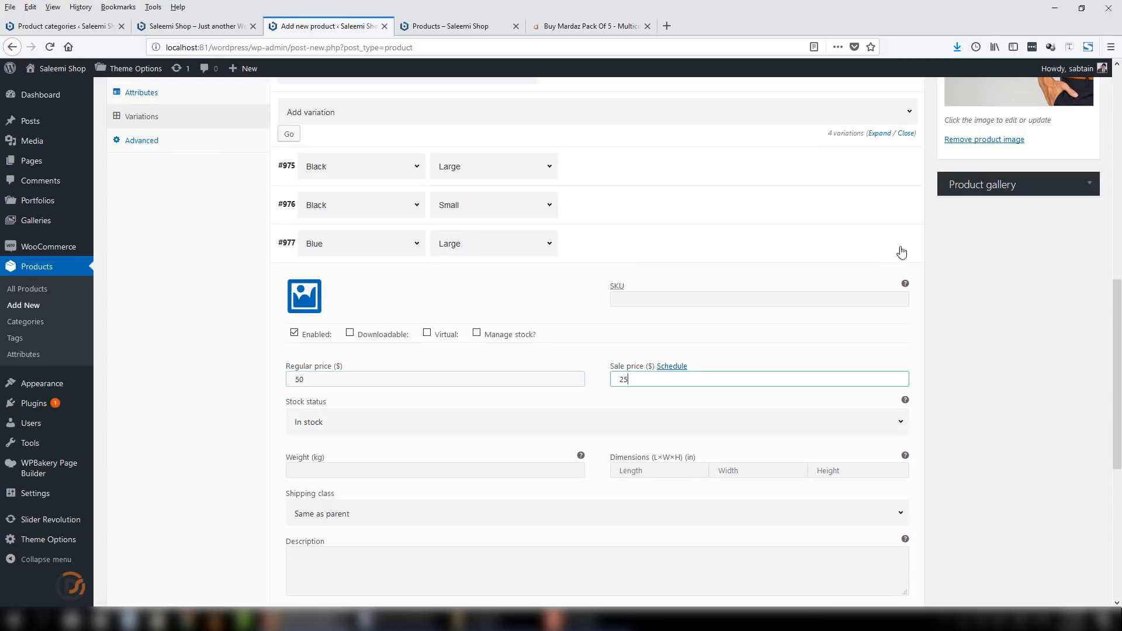
{"action": "left_click", "coordinate": [882, 245]}
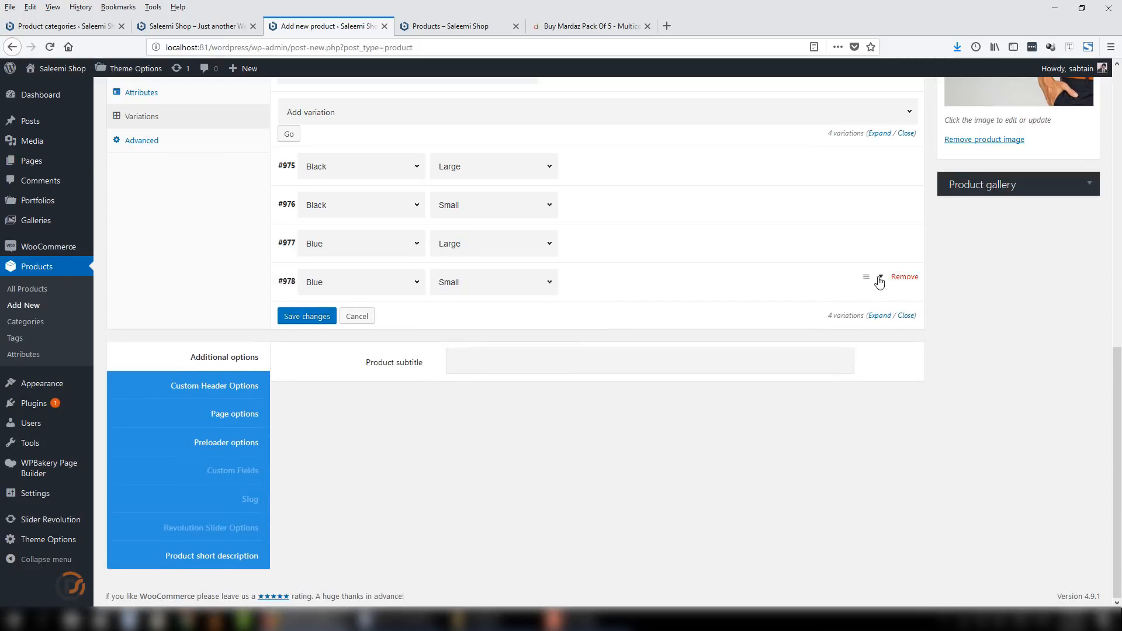
Set the Blue, Small variation's regular price to 25 and its sale price to 15, and collapse its details
{"action": "left_click", "coordinate": [879, 282]}
{"action": "left_click", "coordinate": [329, 418]}
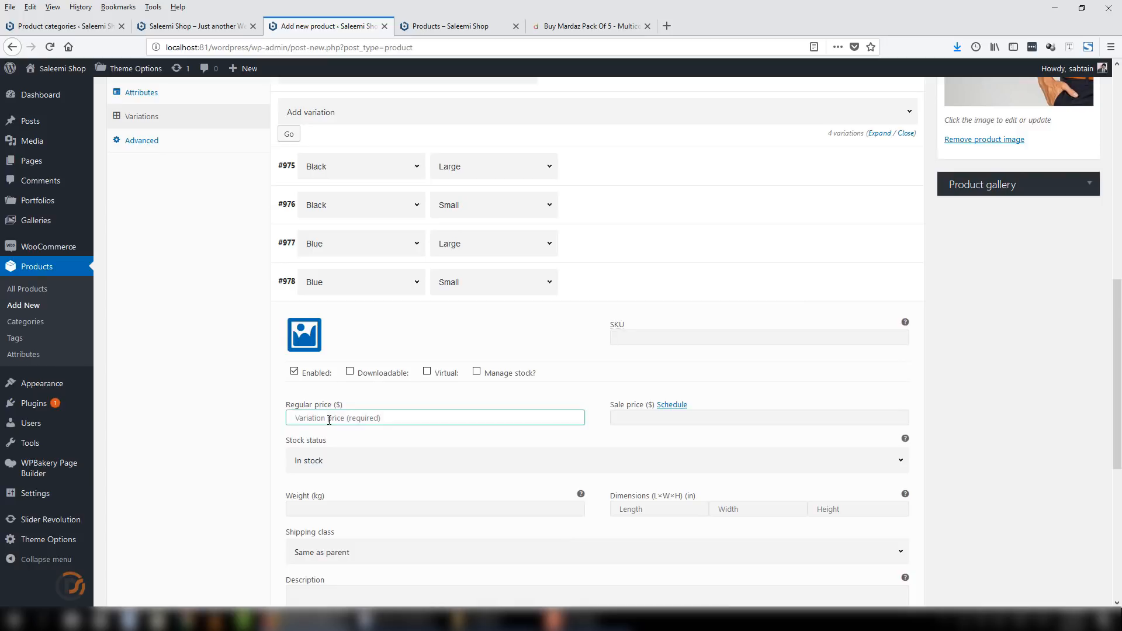
{"action": "type", "text": "25"}
{"action": "key", "text": "Tab"}
{"action": "key", "text": "Tab"}
{"action": "type", "text": "15"}
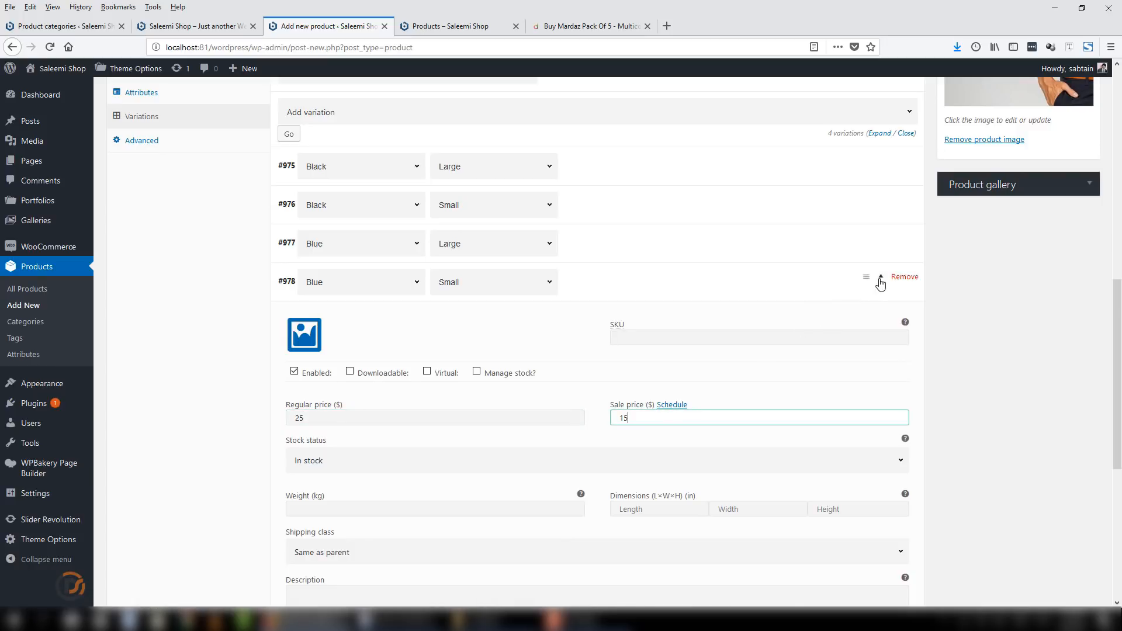
{"action": "left_click", "coordinate": [880, 283]}
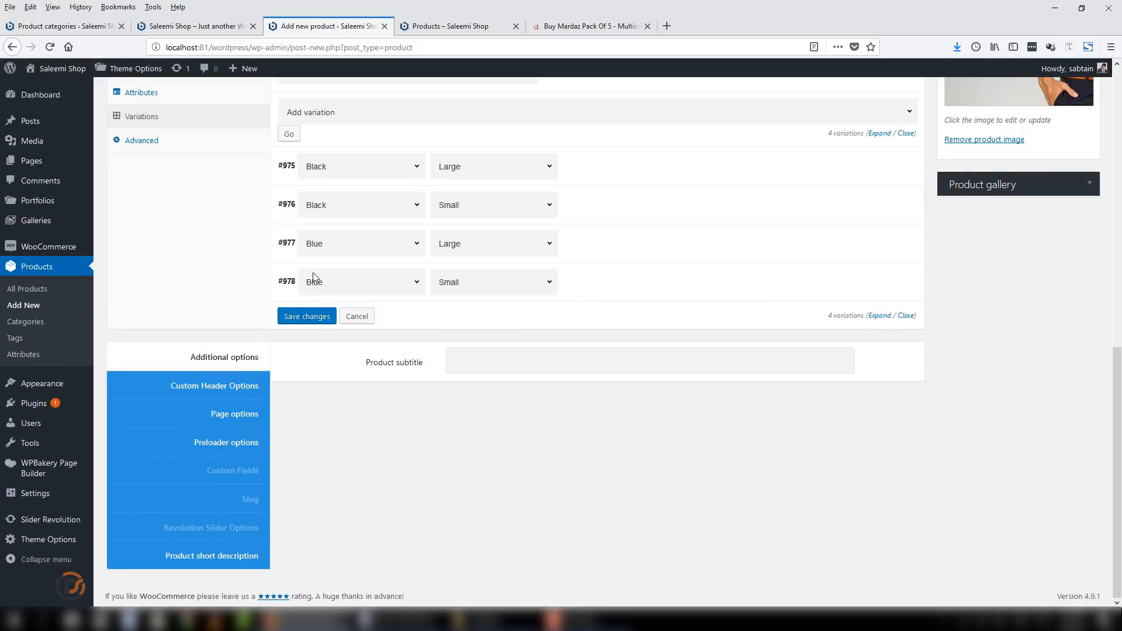
Save the variation changes and publish the Nike Shirt product
{"action": "left_click", "coordinate": [306, 316]}
{"action": "left_click_drag", "start_coordinate": [1117, 430], "coordinate": [1121, 170]}
{"action": "left_click", "coordinate": [1077, 283]}
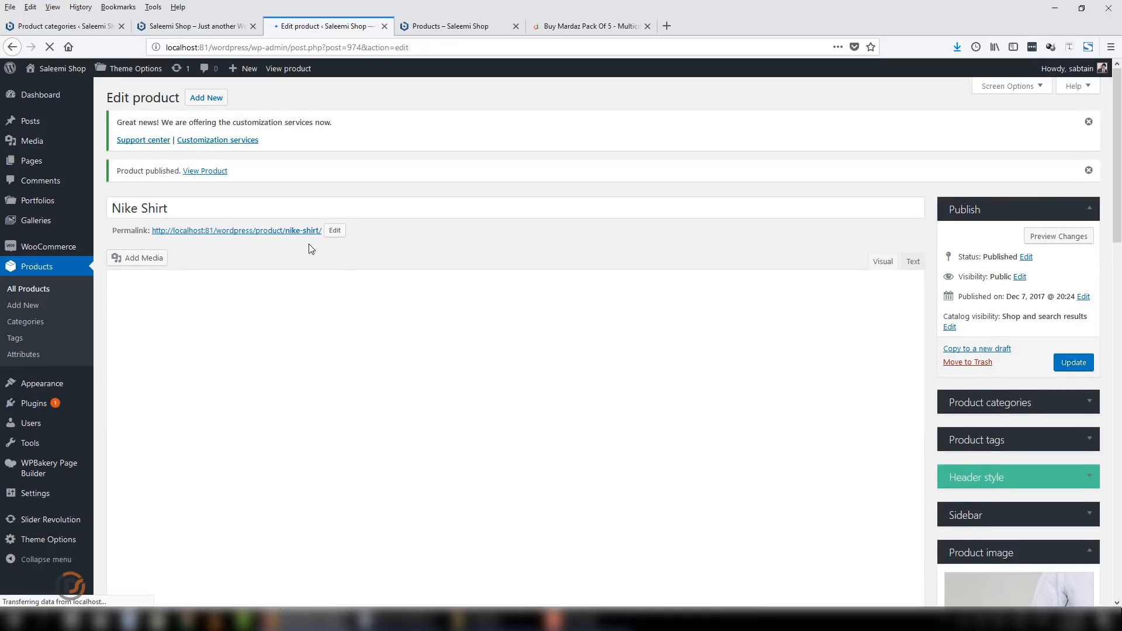
Open the Nike Shirt's store page in a new tab and close the old product list and Mardaz pack tabs
{"action": "right_click", "coordinate": [315, 233]}
{"action": "left_click", "coordinate": [360, 240]}
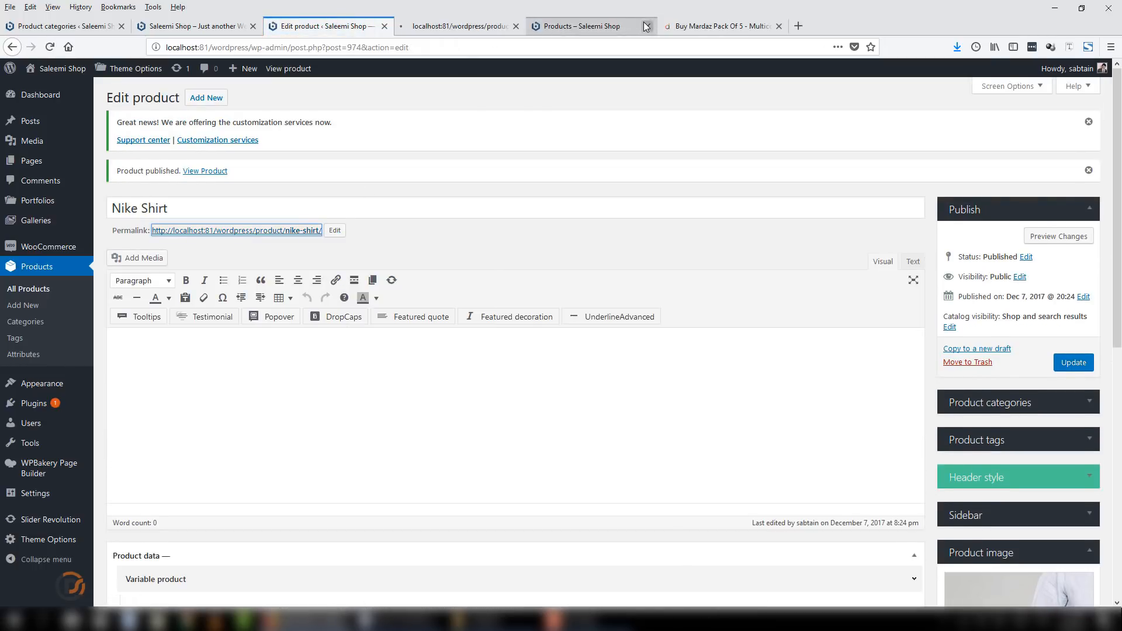
{"action": "left_click", "coordinate": [646, 26]}
{"action": "left_click", "coordinate": [646, 26]}
{"action": "left_click", "coordinate": [477, 23]}
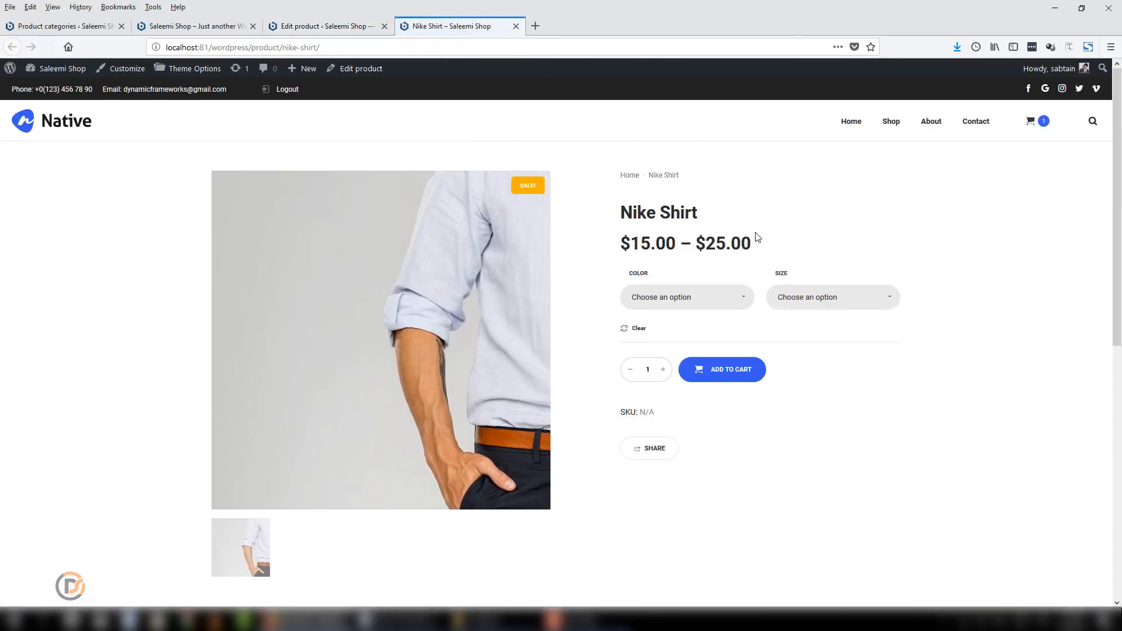
Select the color Black and size Large on the store page and check that variation's regular and sale prices
{"action": "left_click", "coordinate": [671, 298]}
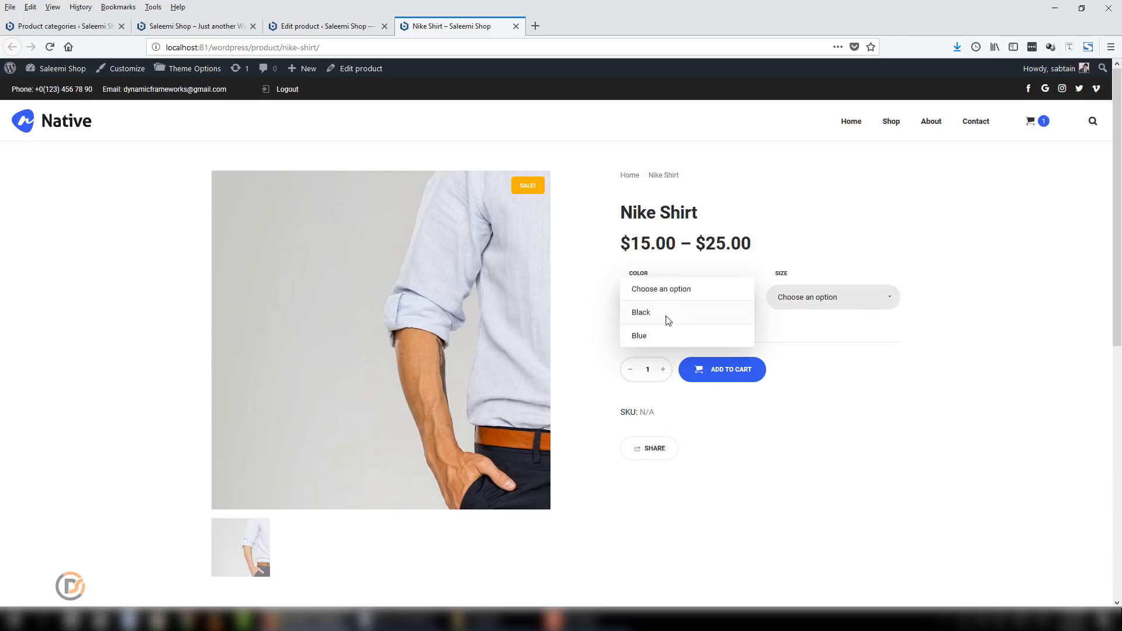
{"action": "left_click", "coordinate": [654, 310]}
{"action": "left_click", "coordinate": [804, 302]}
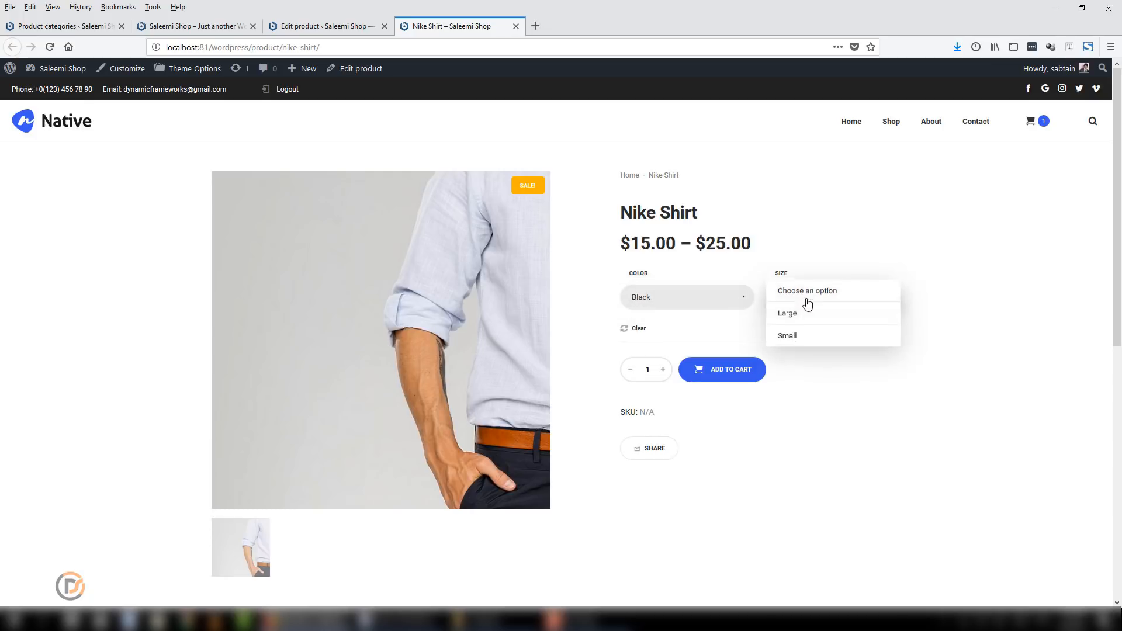
{"action": "left_click", "coordinate": [794, 316]}
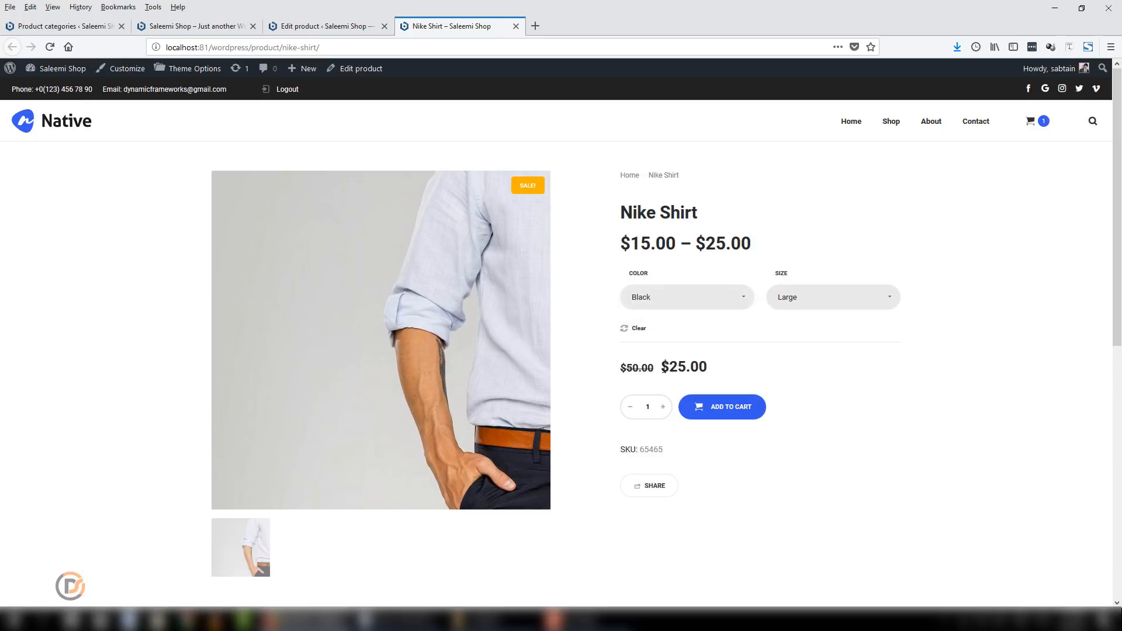
{"action": "double_click", "coordinate": [683, 364]}
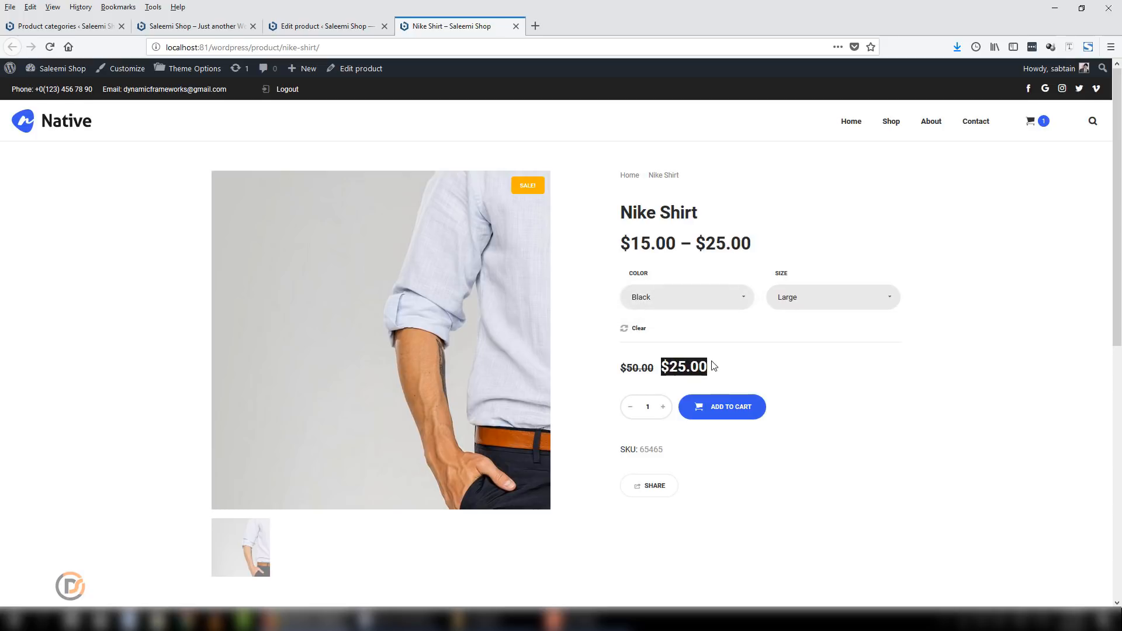
{"action": "left_click_drag", "start_coordinate": [619, 369], "coordinate": [654, 367]}
Switch the selection to Blue and Small and check that variation's prices and the product's overall price range
{"action": "left_click", "coordinate": [653, 308]}
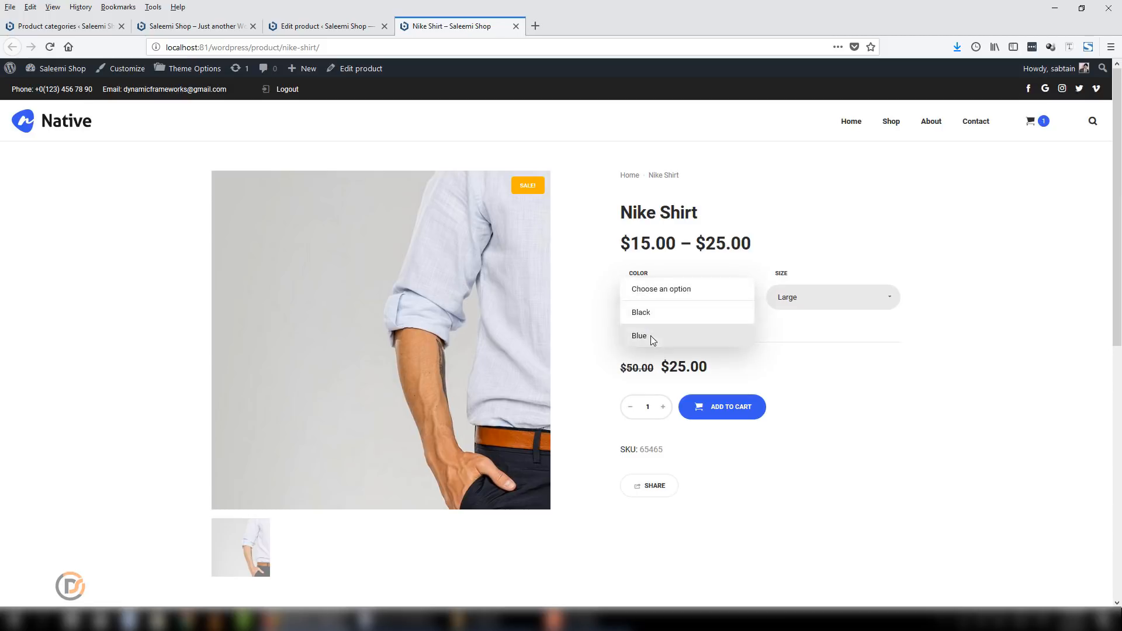
{"action": "left_click", "coordinate": [651, 339]}
{"action": "left_click", "coordinate": [792, 305]}
{"action": "left_click", "coordinate": [812, 337]}
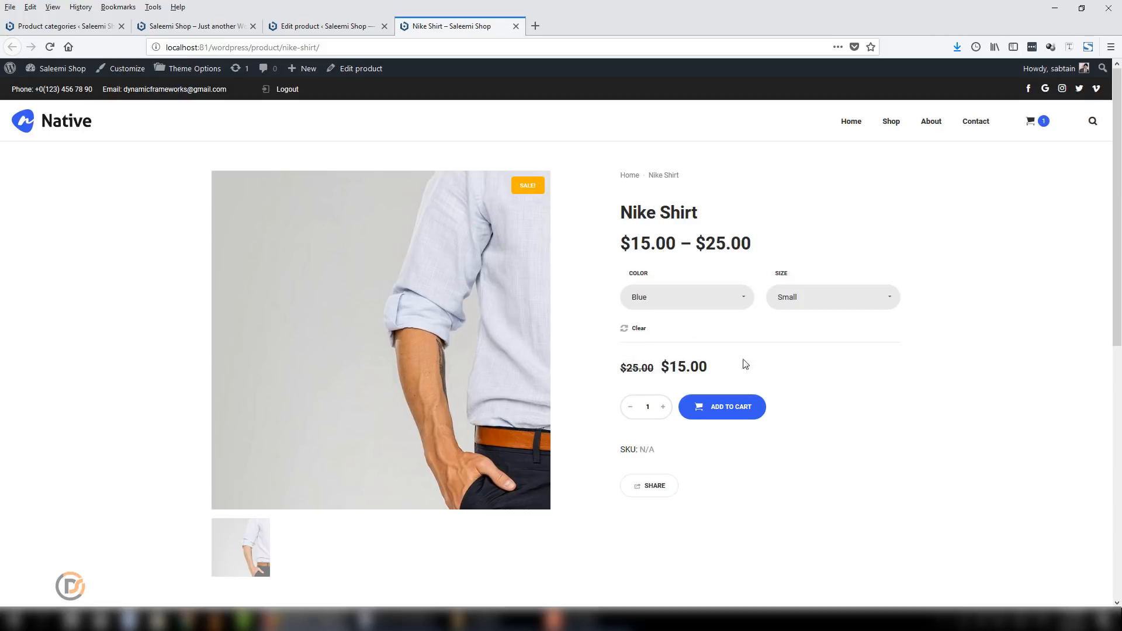
{"action": "left_click_drag", "start_coordinate": [619, 369], "coordinate": [720, 362]}
{"action": "left_click_drag", "start_coordinate": [625, 245], "coordinate": [778, 250]}
{"action": "left_click", "coordinate": [621, 248]}
{"action": "left_click_drag", "start_coordinate": [621, 244], "coordinate": [762, 246]}
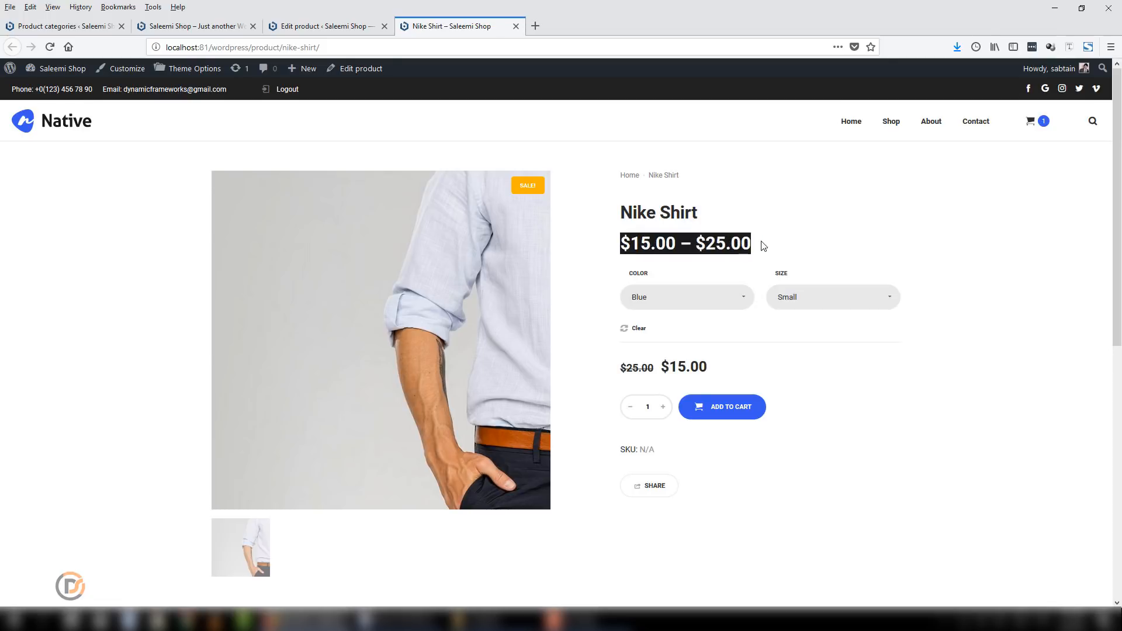
Switch the selection to Black and Small, and review the product page and the cart preview
{"action": "left_click", "coordinate": [658, 303]}
{"action": "left_click", "coordinate": [659, 315]}
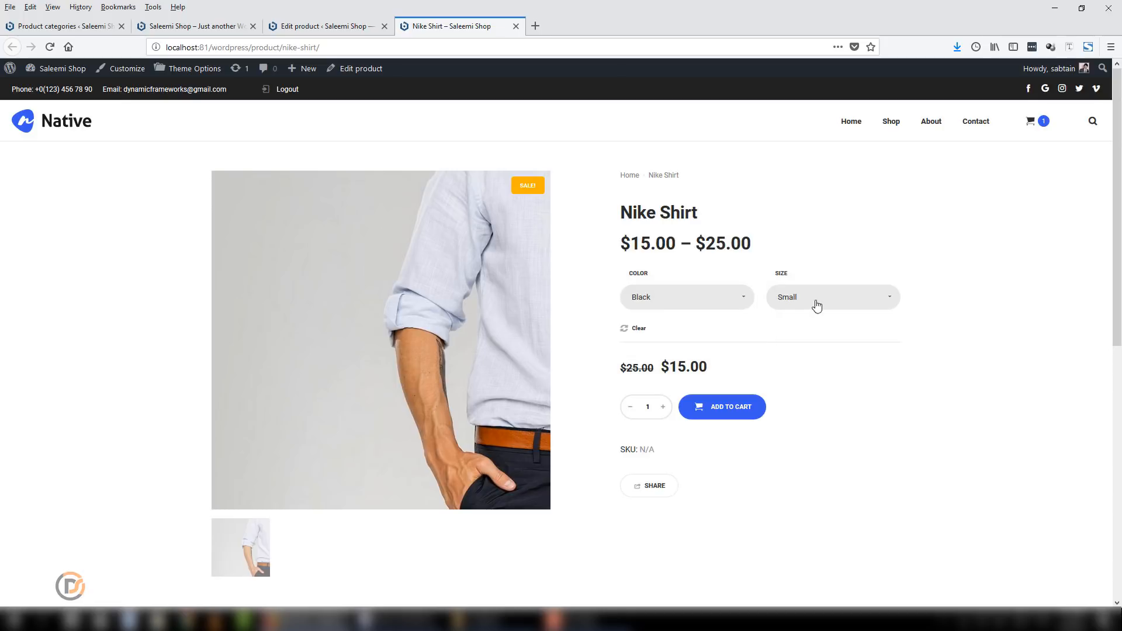
{"action": "left_click", "coordinate": [815, 301]}
{"action": "left_click", "coordinate": [817, 335]}
{"action": "scroll", "coordinate": [773, 385], "scroll_direction": "down", "scroll_amount": 2}
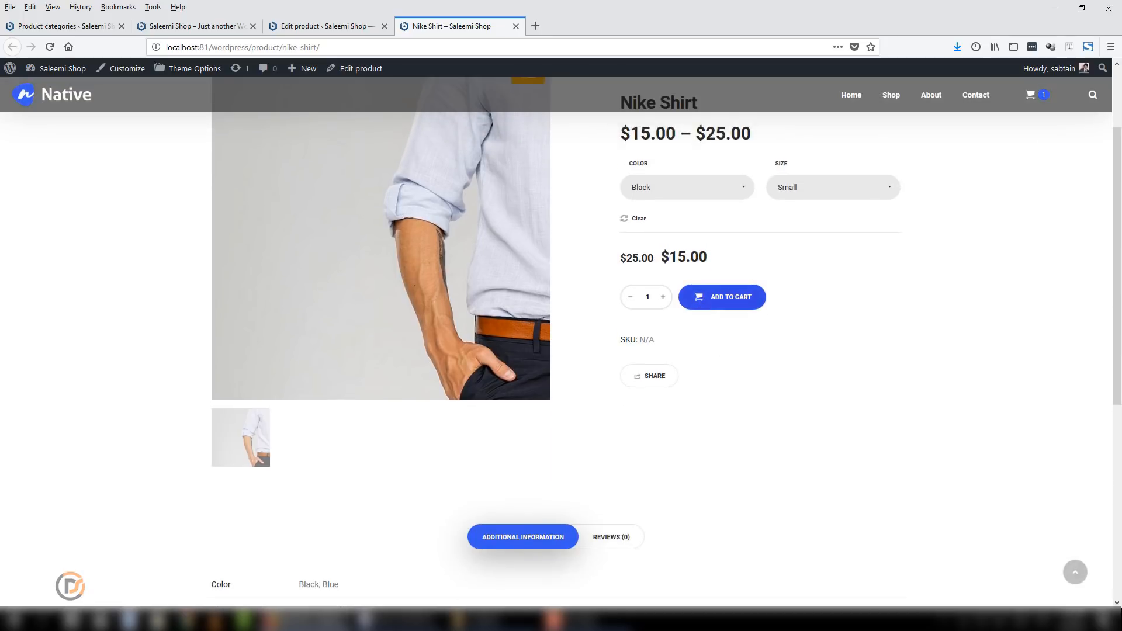
{"action": "scroll", "coordinate": [722, 297], "scroll_direction": "up", "scroll_amount": 2}
{"action": "mouse_move", "coordinate": [1032, 121]}
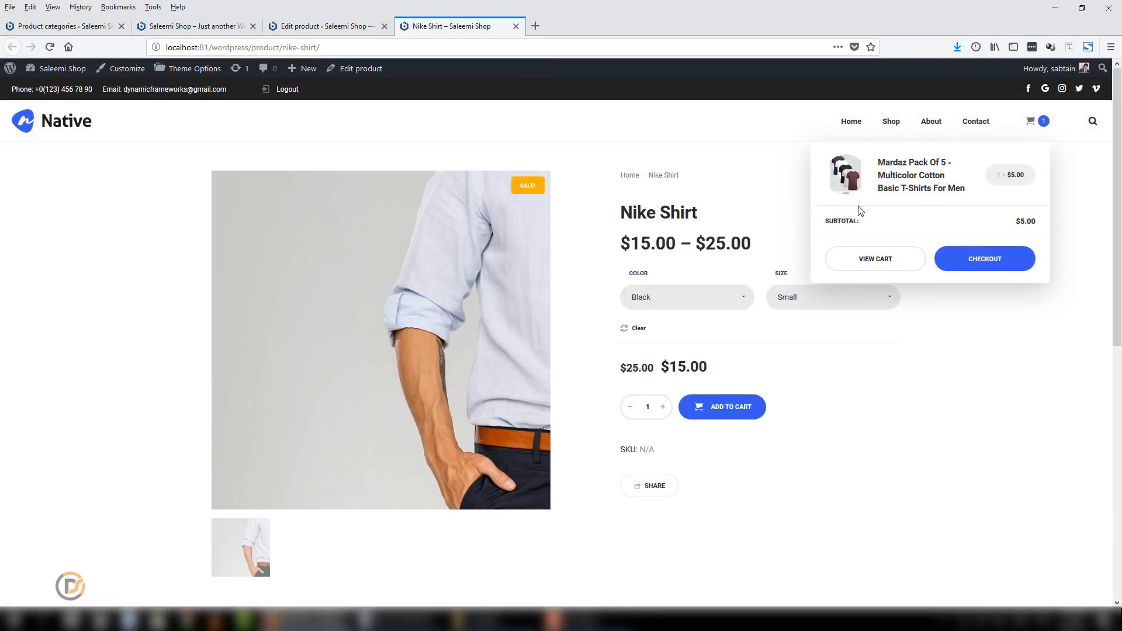
{"action": "left_click", "coordinate": [796, 298]}
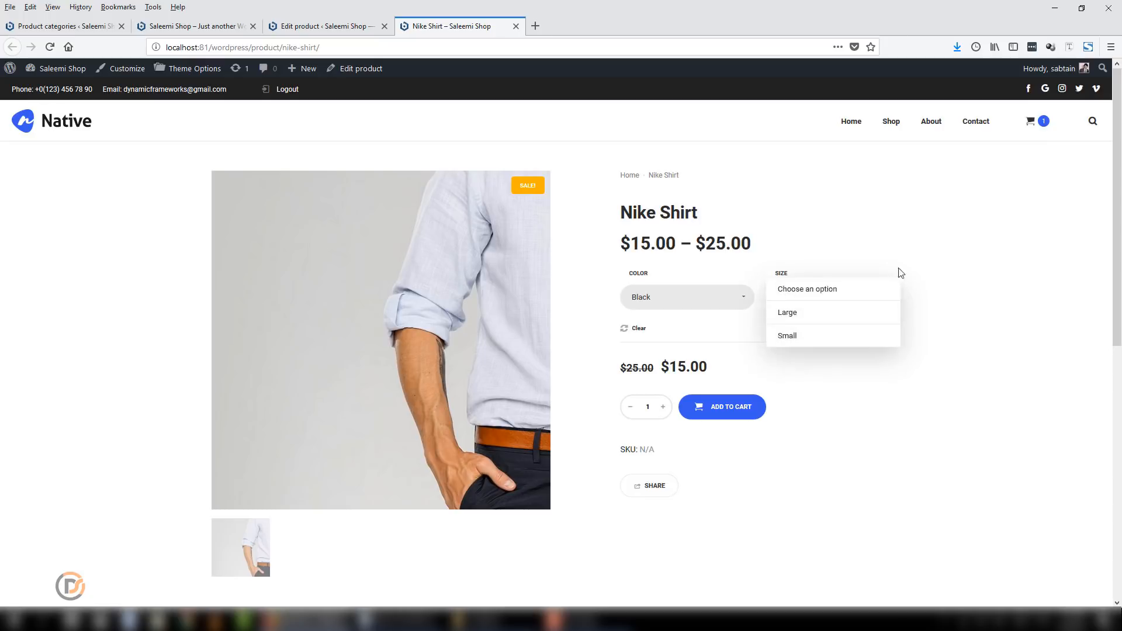
{"action": "left_click", "coordinate": [787, 335]}
{"action": "scroll", "coordinate": [787, 336], "scroll_direction": "down", "scroll_amount": 5}
{"action": "scroll", "coordinate": [1067, 272], "scroll_direction": "up", "scroll_amount": 5}
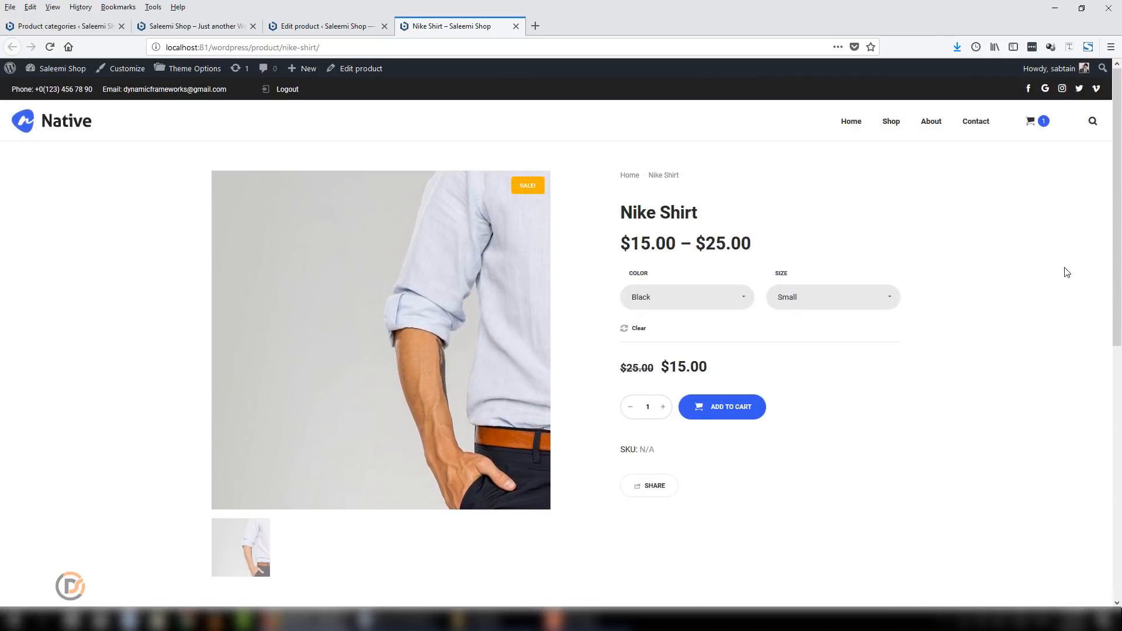
Go to the shop's home page and look over its banner and recommended items
{"action": "left_click", "coordinate": [342, 26]}
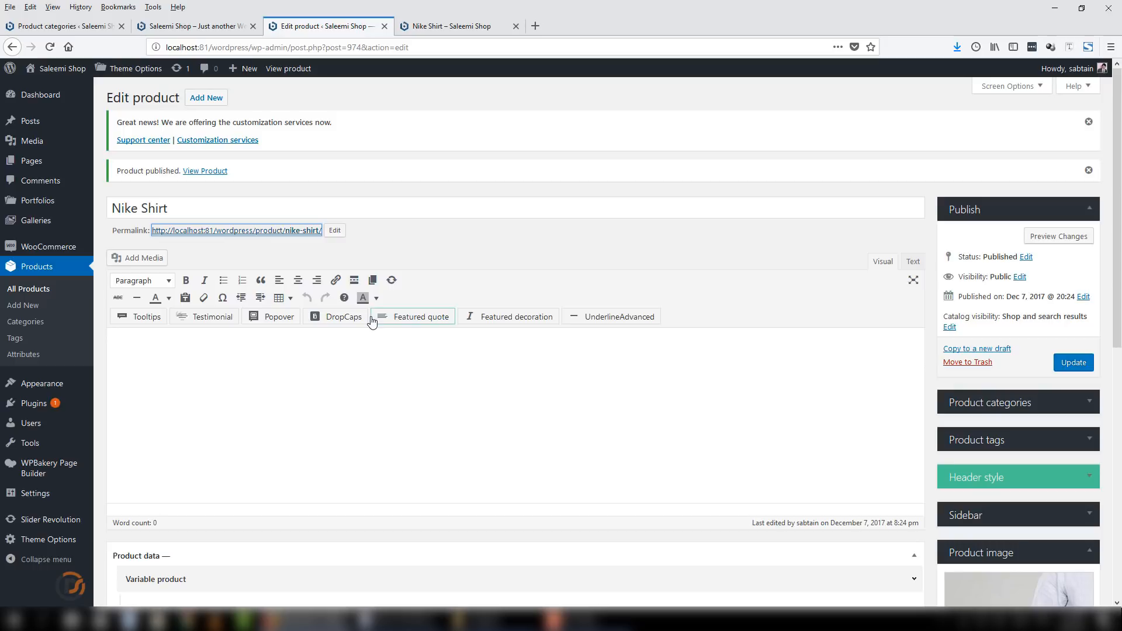
{"action": "key", "text": "ctrl+Tab"}
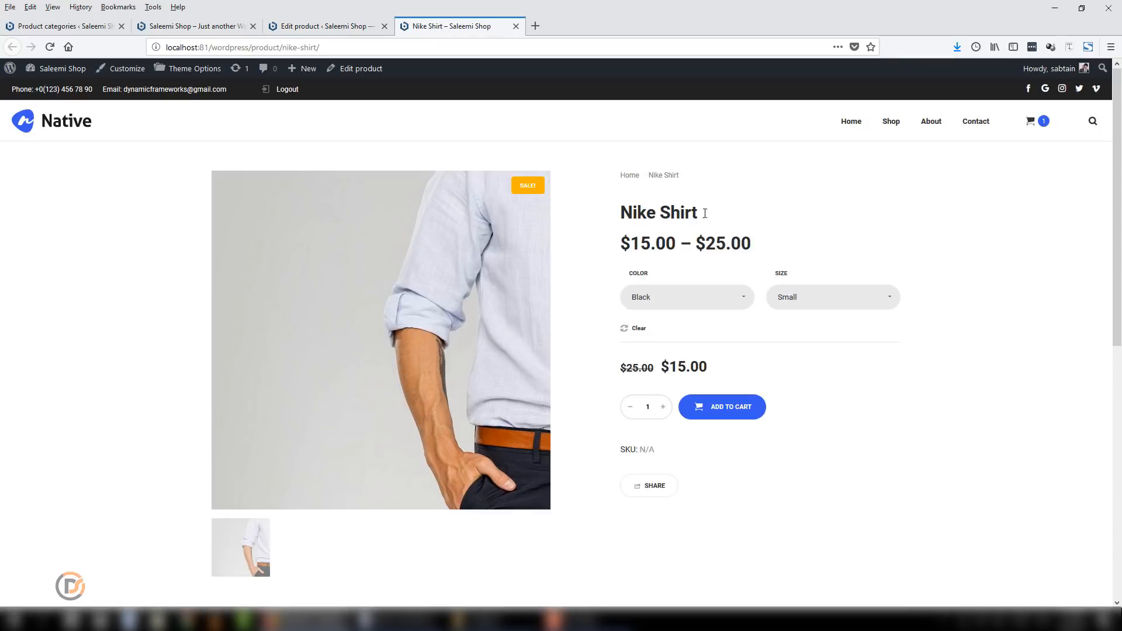
{"action": "left_click", "coordinate": [63, 122]}
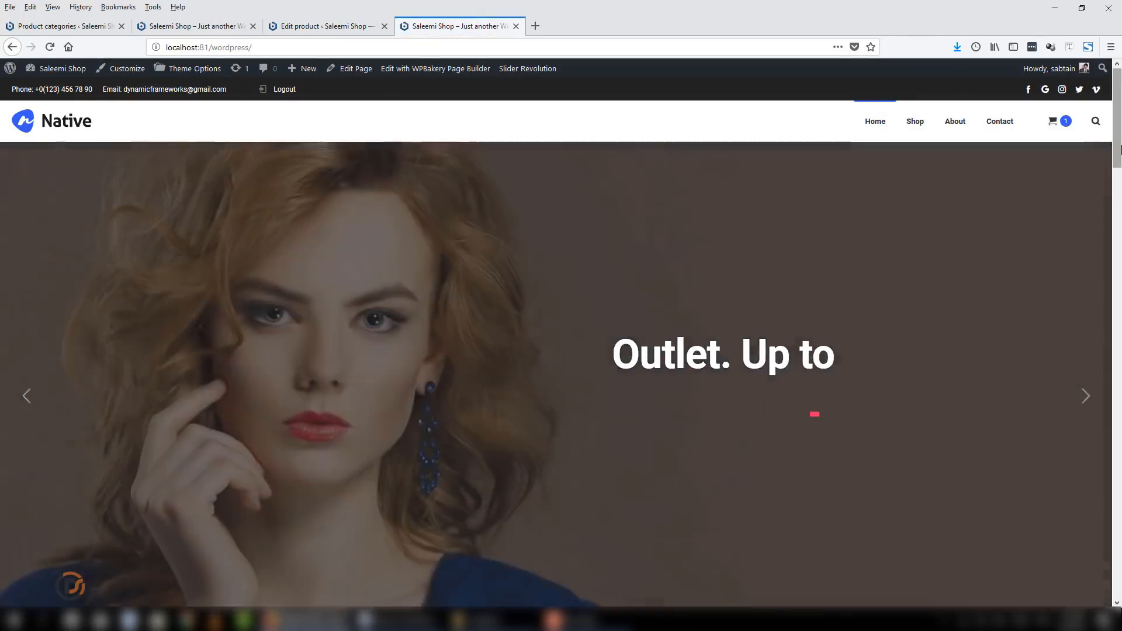
{"action": "left_click_drag", "start_coordinate": [1118, 144], "coordinate": [1119, 239]}
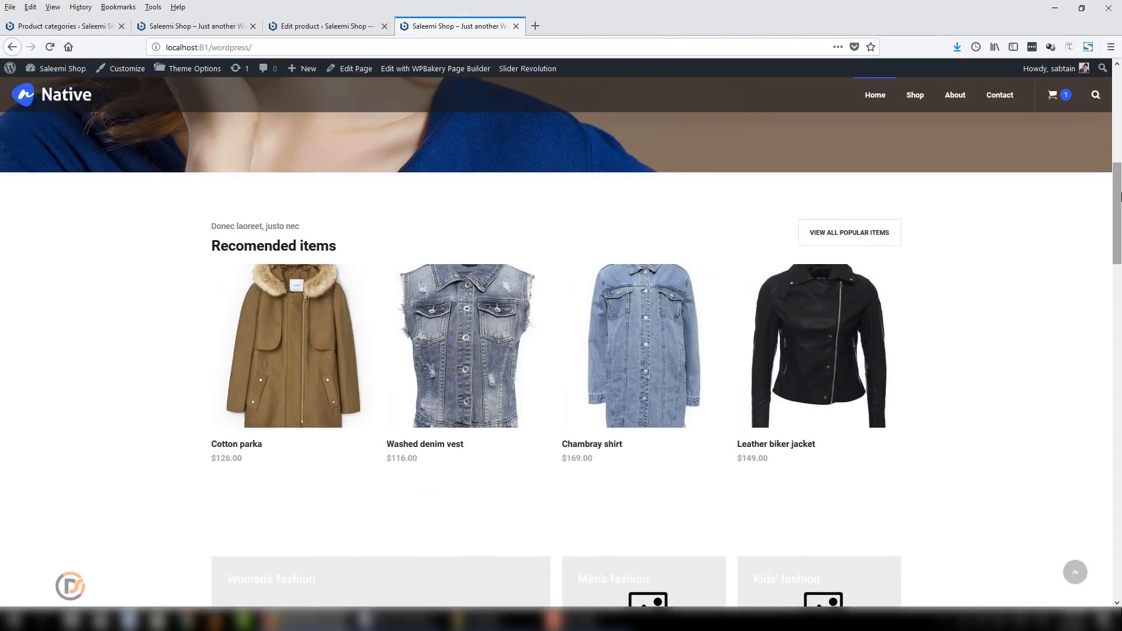
{"action": "scroll", "coordinate": [1101, 230], "scroll_direction": "down", "scroll_amount": 2}
{"action": "left_click_drag", "start_coordinate": [1117, 265], "coordinate": [1116, 135]}
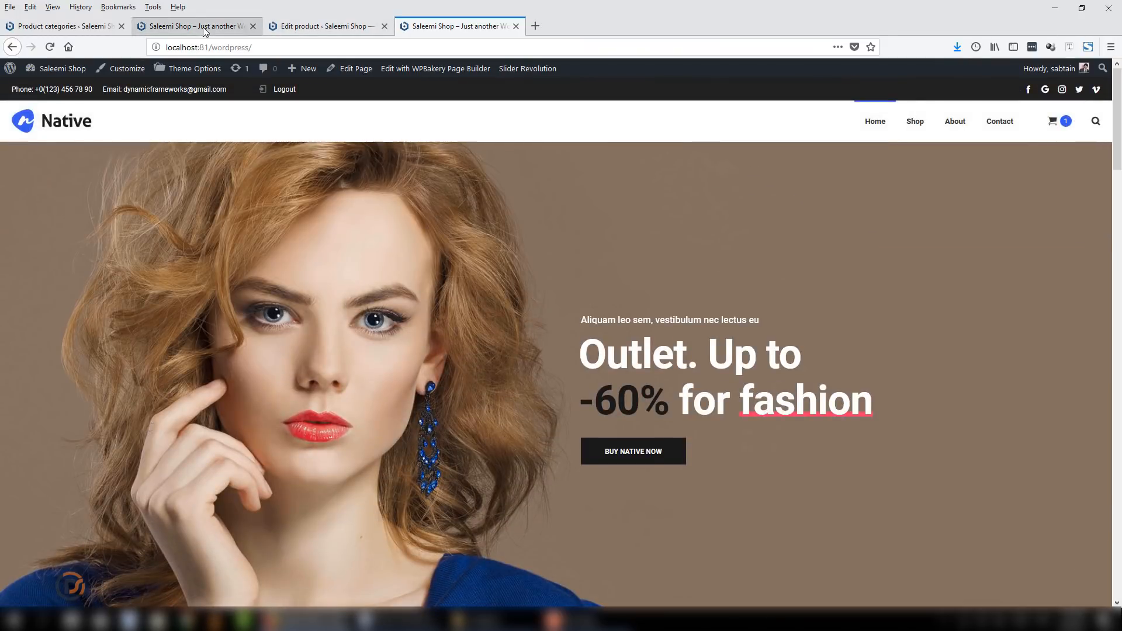
Open the list of all pages in the site's admin area
{"action": "left_click", "coordinate": [30, 27]}
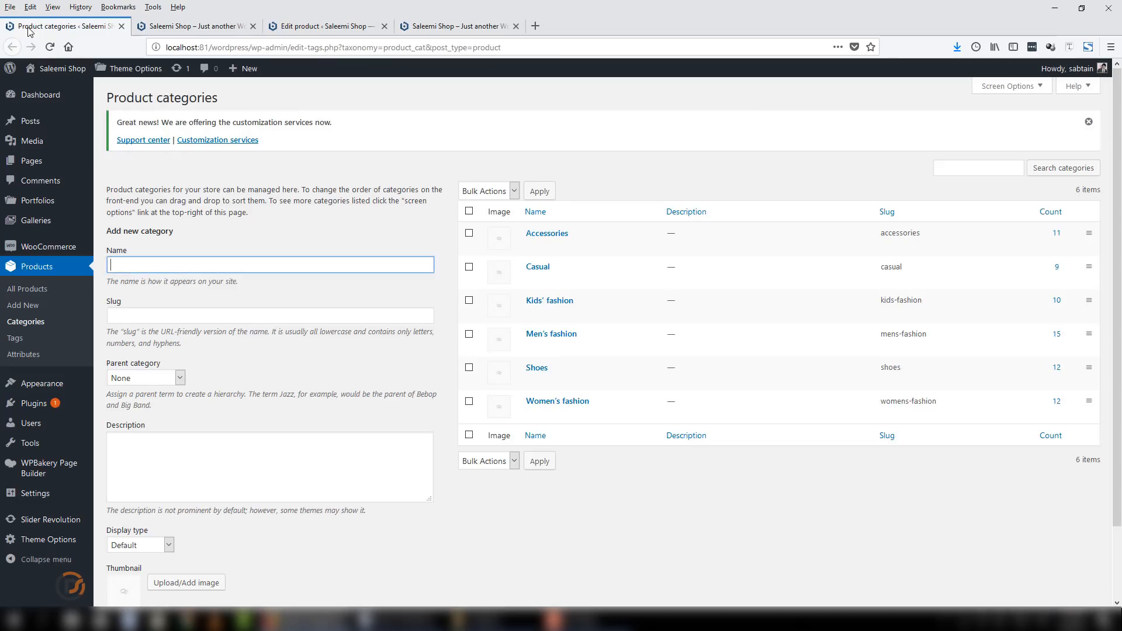
{"action": "left_click", "coordinate": [31, 162]}
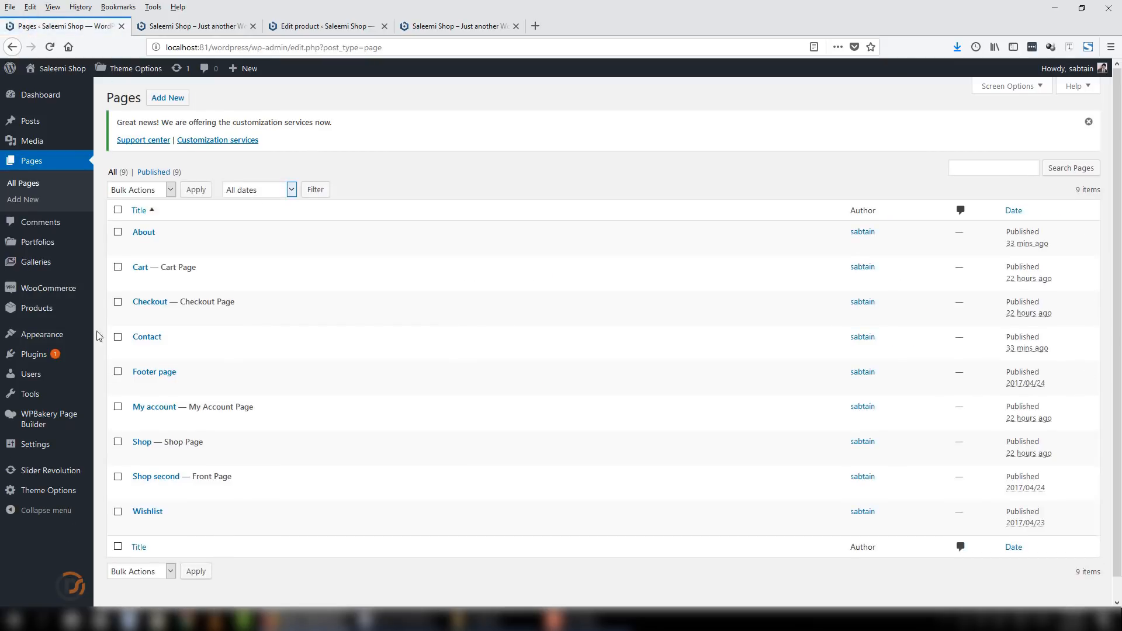
Open the Shop second front page for editing, and look over the live home page's banner and recommended items
{"action": "left_click", "coordinate": [141, 491]}
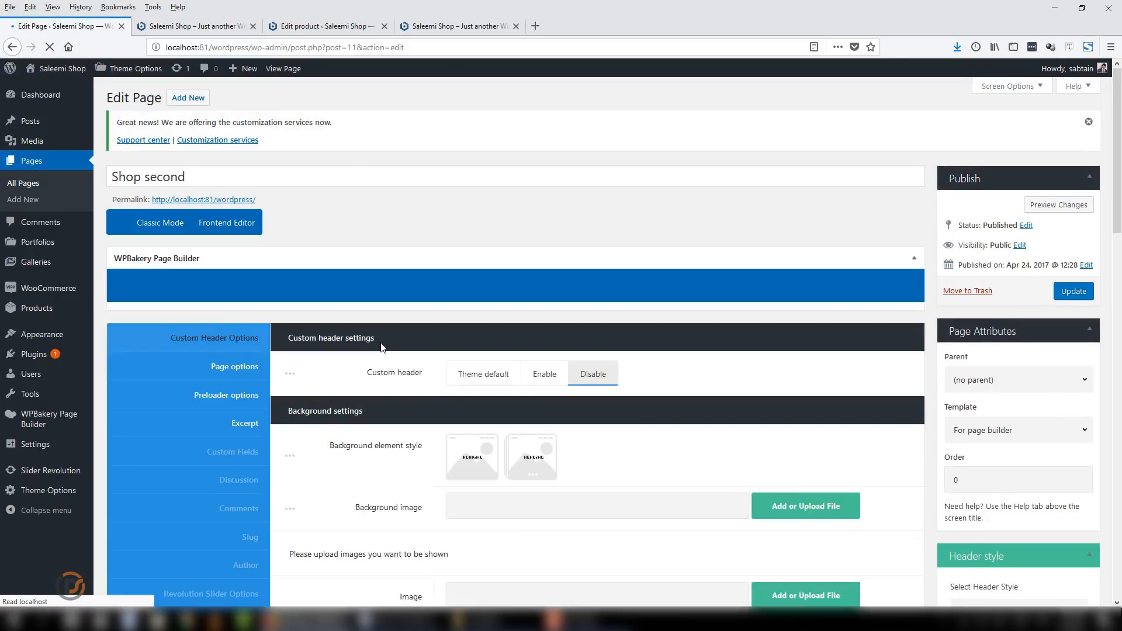
{"action": "left_click", "coordinate": [228, 30]}
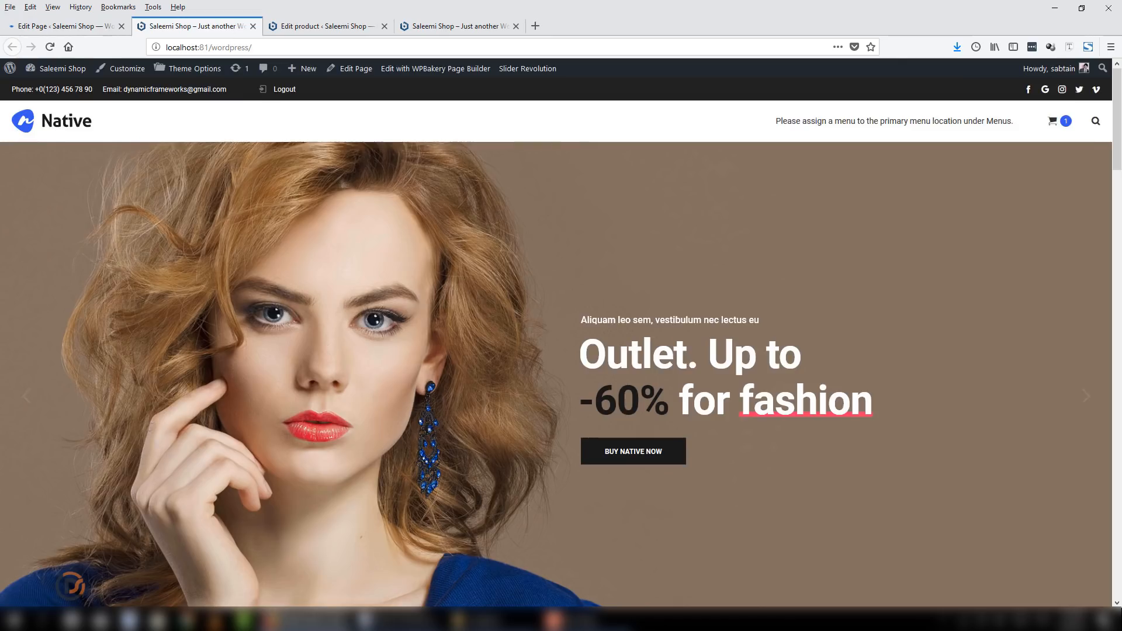
{"action": "scroll", "coordinate": [219, 236], "scroll_direction": "down", "scroll_amount": 5}
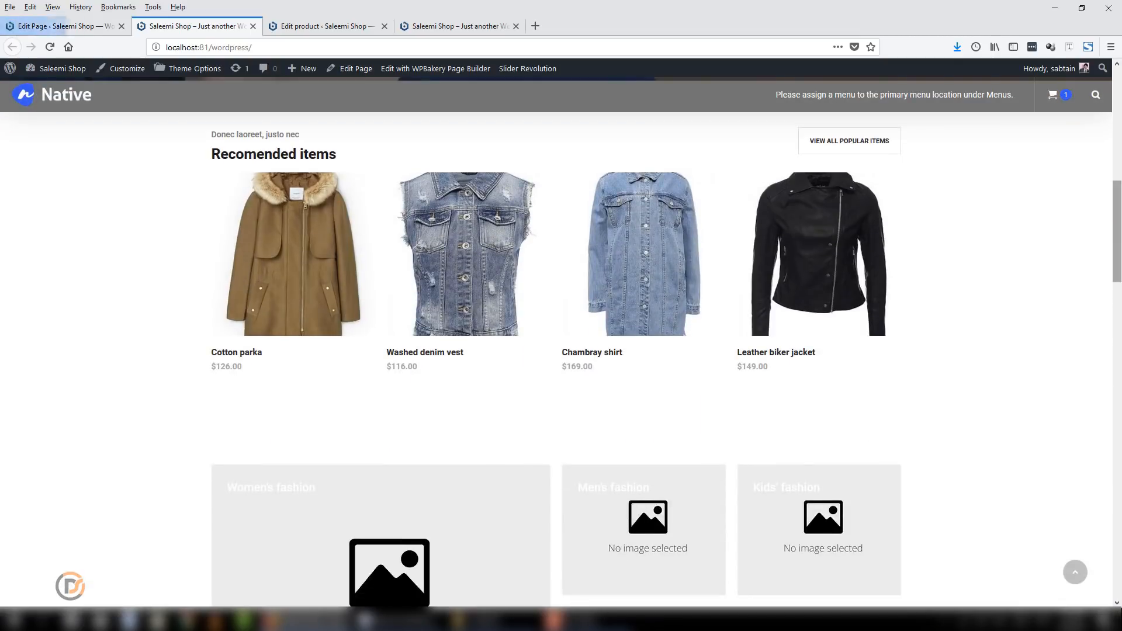
{"action": "scroll", "coordinate": [1118, 229], "scroll_direction": "up", "scroll_amount": 2}
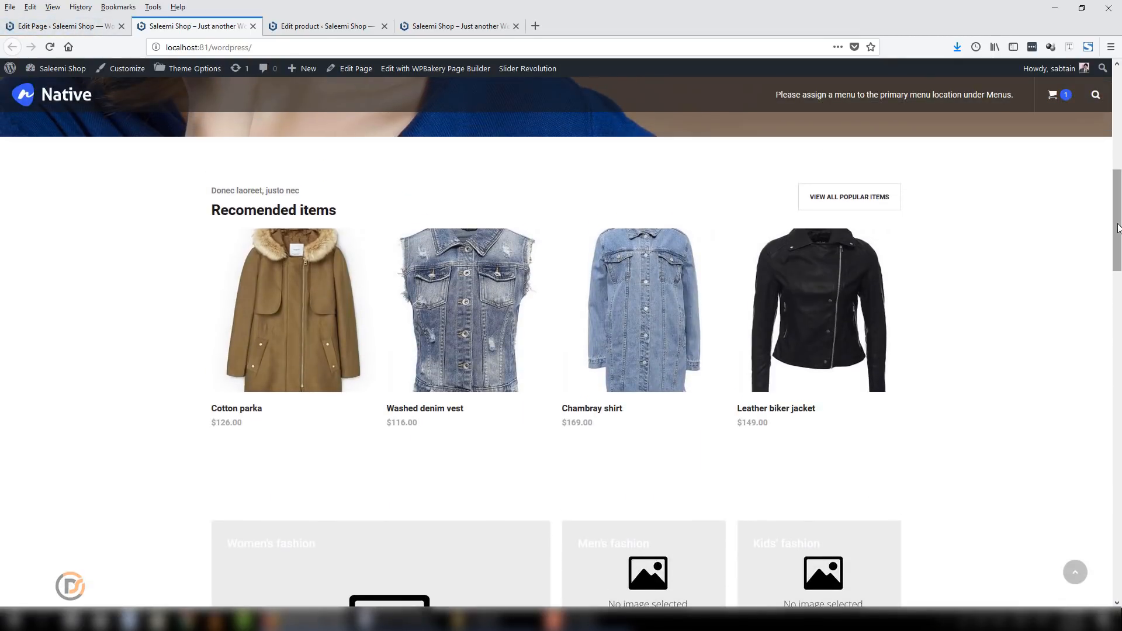
{"action": "left_click_drag", "start_coordinate": [1118, 224], "coordinate": [1121, 226]}
{"action": "left_click_drag", "start_coordinate": [1121, 231], "coordinate": [1121, 232]}
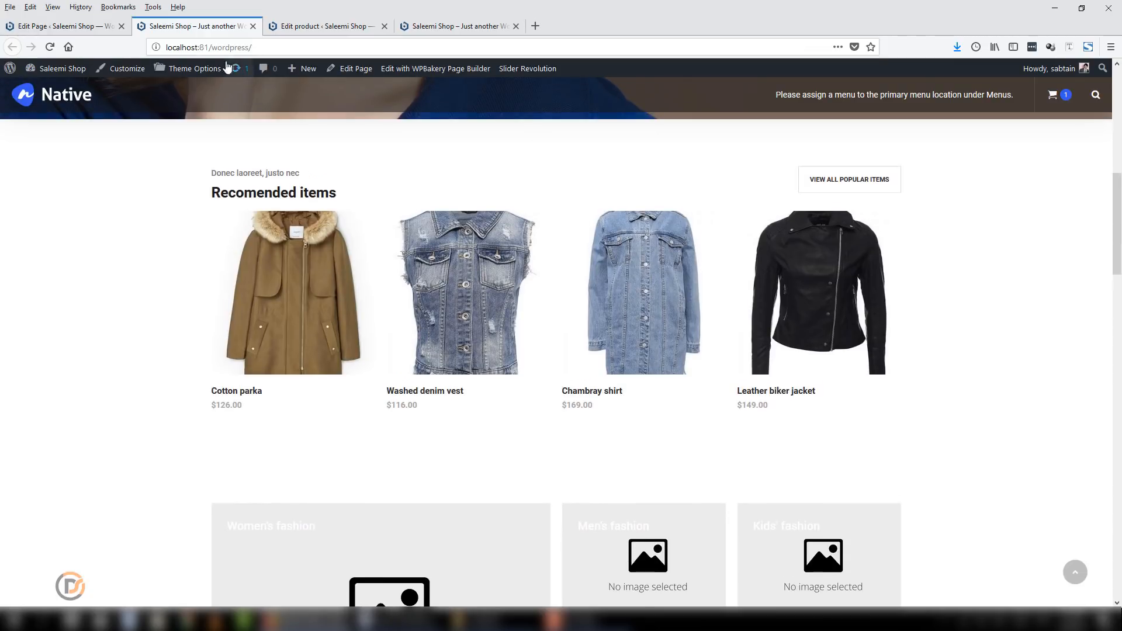
Compare the Revolution Slider and Spacer rows in the page builder with the top of the live home page
{"action": "left_click", "coordinate": [67, 29]}
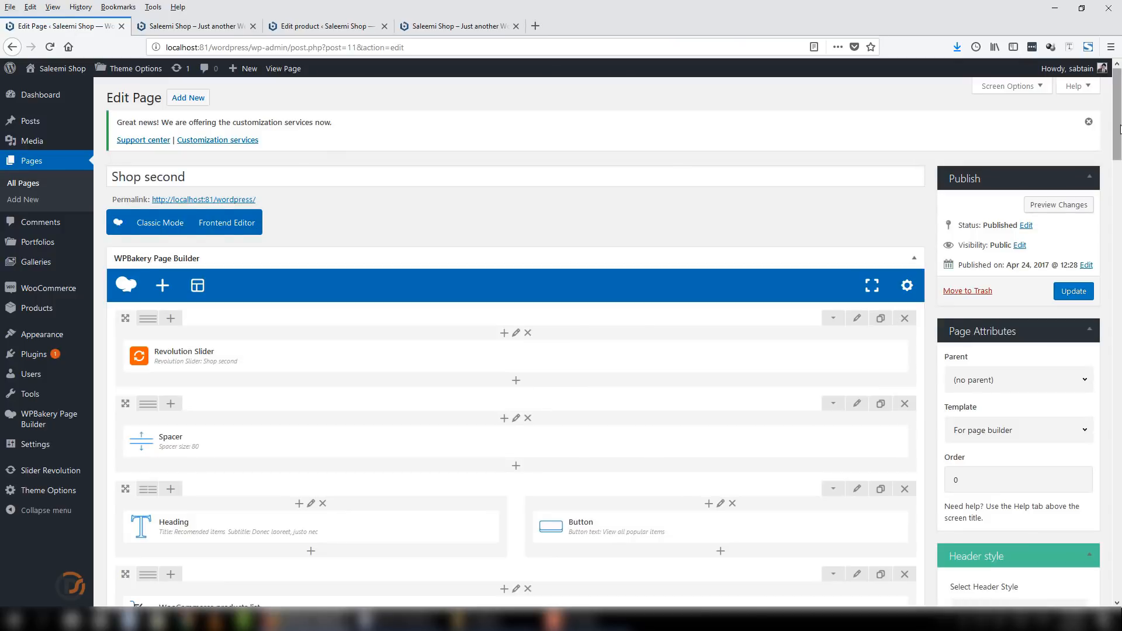
{"action": "left_click_drag", "start_coordinate": [1120, 106], "coordinate": [1120, 140]}
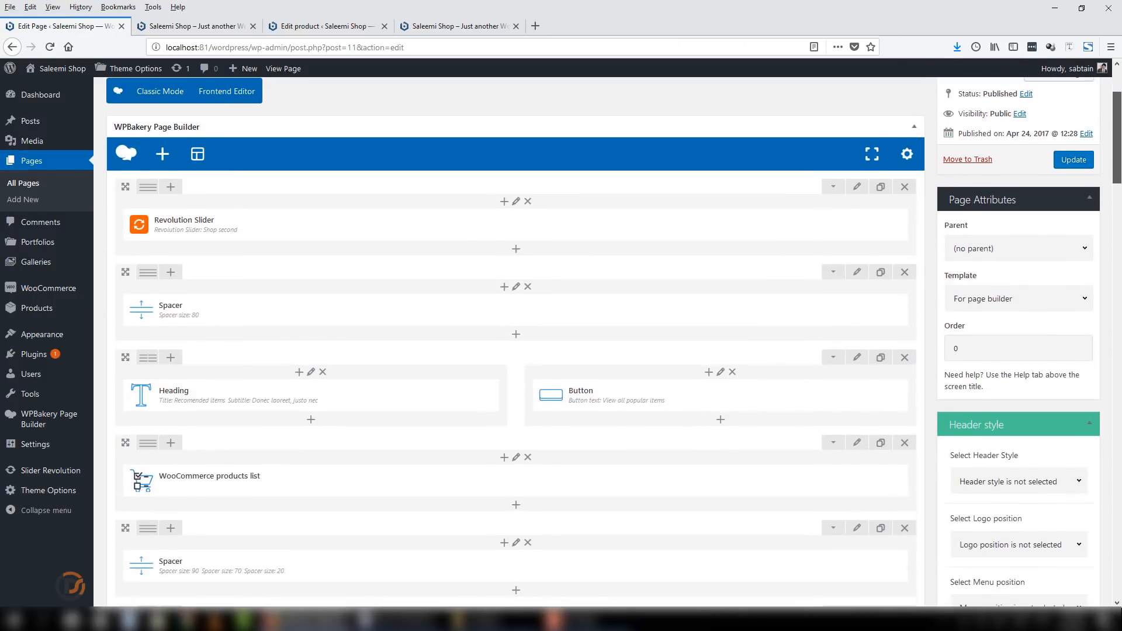
{"action": "scroll", "coordinate": [164, 96], "scroll_direction": "down", "scroll_amount": 4}
{"action": "scroll", "coordinate": [164, 97], "scroll_direction": "up", "scroll_amount": 2}
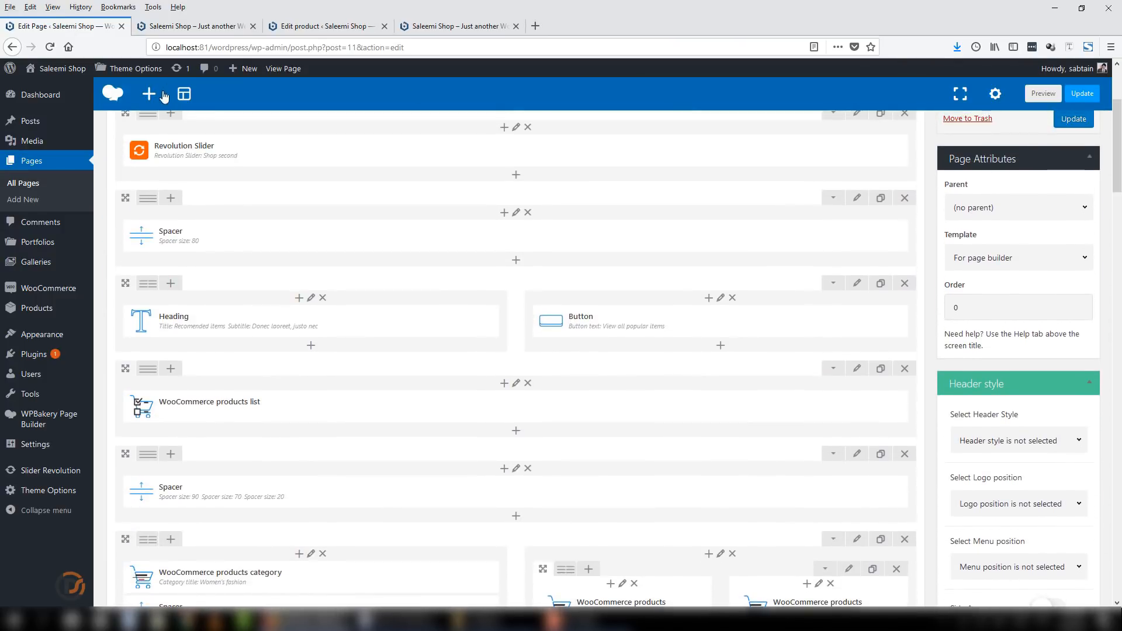
{"action": "left_click", "coordinate": [192, 26]}
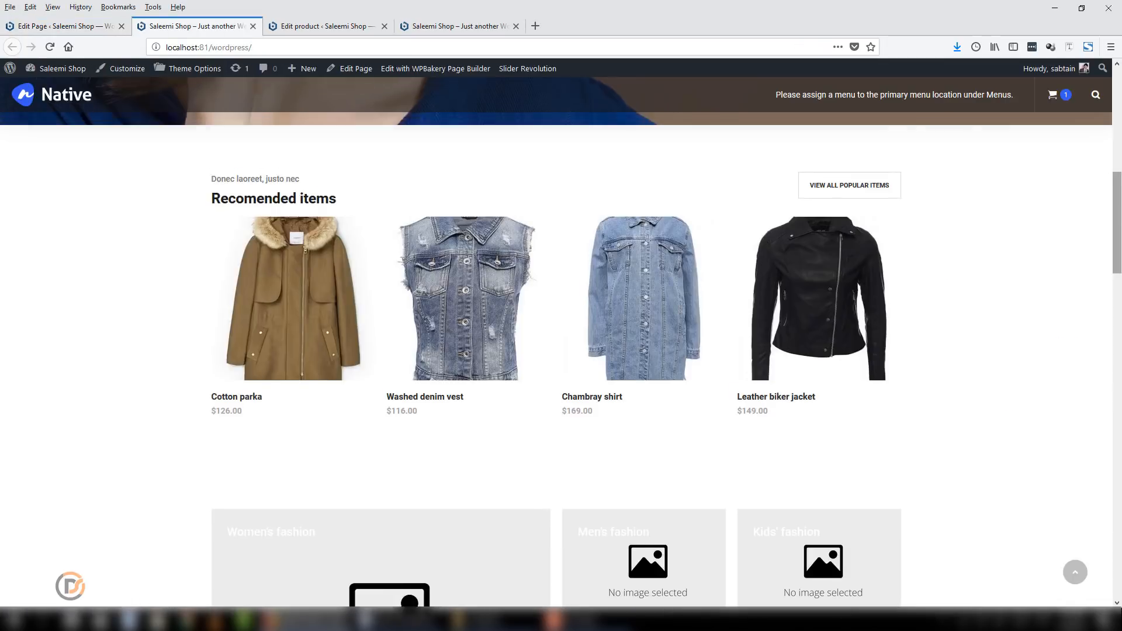
{"action": "scroll", "coordinate": [5, 178], "scroll_direction": "up", "scroll_amount": 6}
{"action": "scroll", "coordinate": [630, 246], "scroll_direction": "down", "scroll_amount": 7}
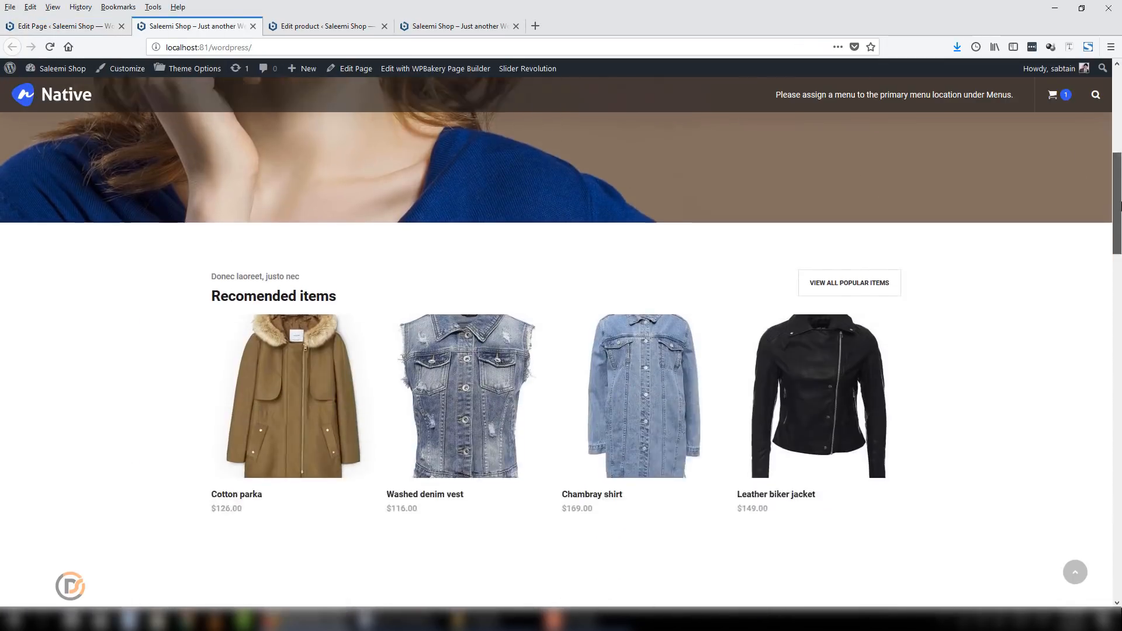
Match the Heading, Button and WooCommerce products list elements in the page builder with the Recomended items section of the live home page
{"action": "left_click", "coordinate": [64, 26]}
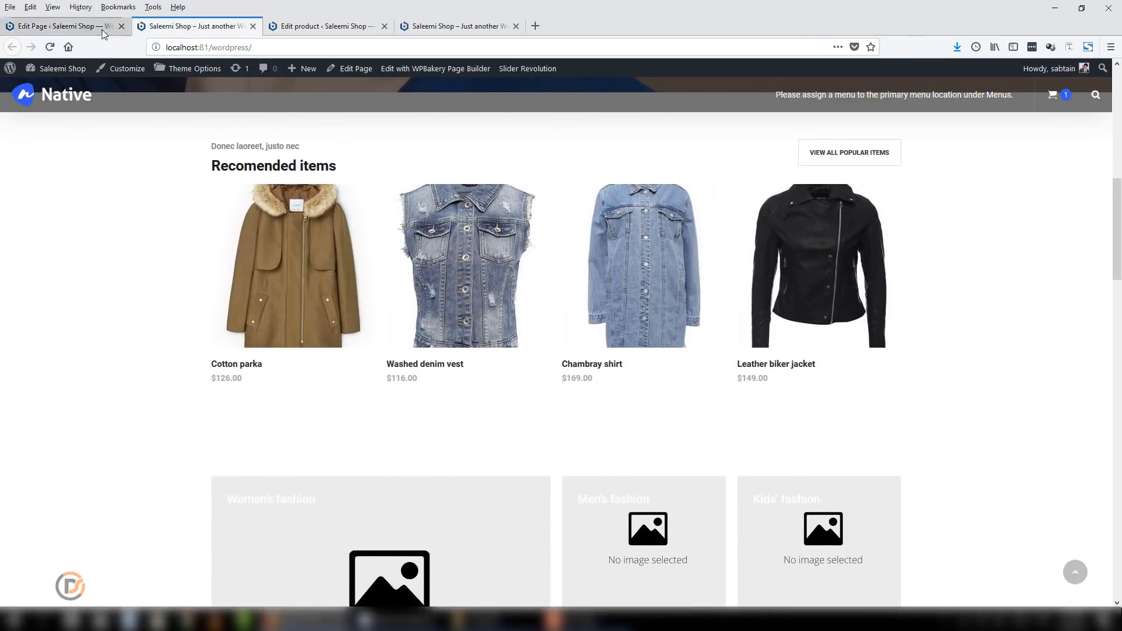
{"action": "scroll", "coordinate": [515, 357], "scroll_direction": "down", "scroll_amount": 1}
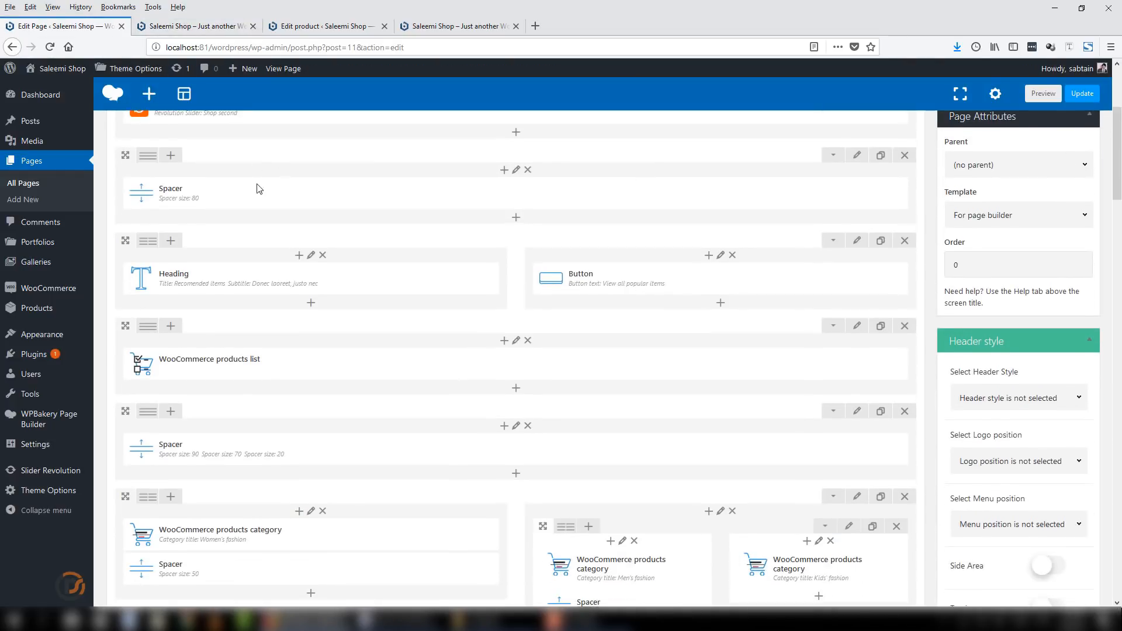
{"action": "left_click", "coordinate": [198, 25]}
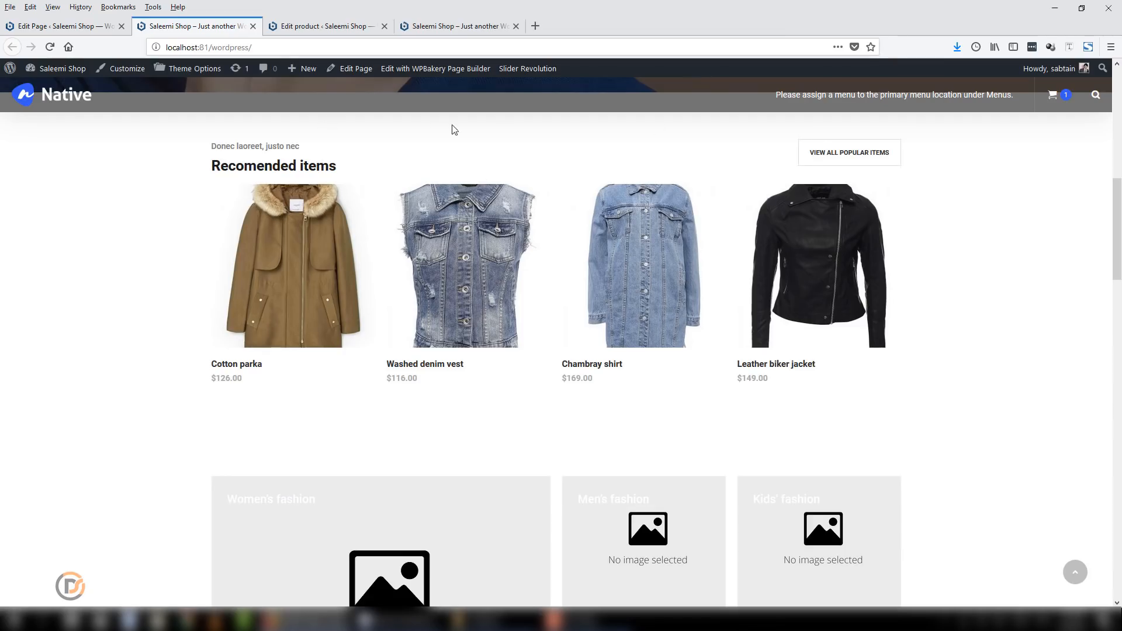
{"action": "scroll", "coordinate": [454, 129], "scroll_direction": "down", "scroll_amount": 1}
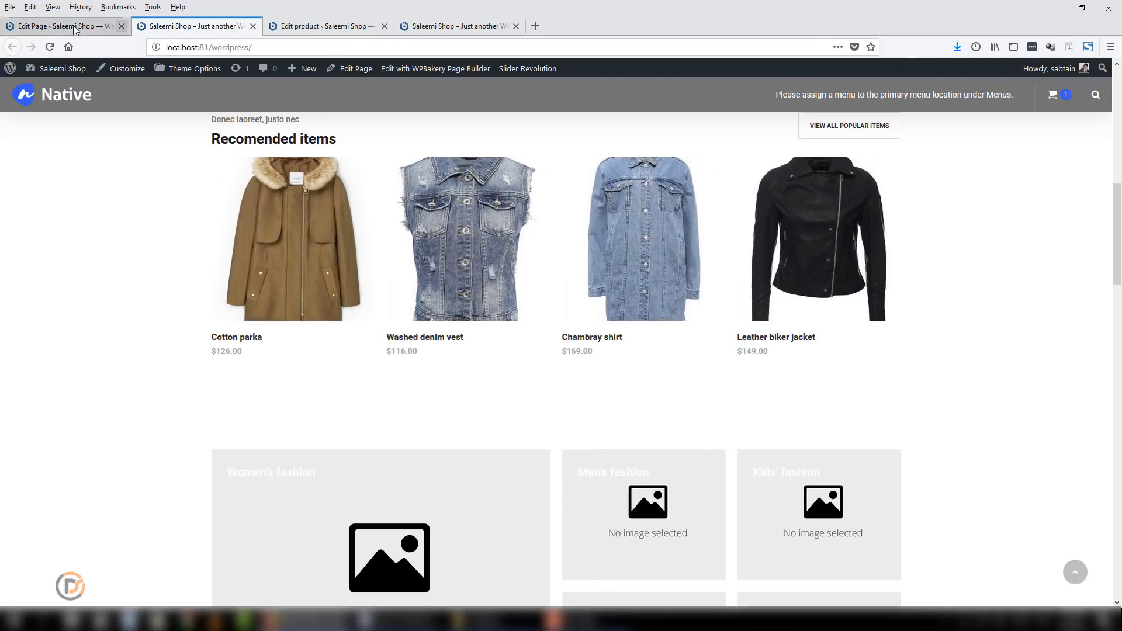
{"action": "left_click", "coordinate": [75, 28]}
{"action": "scroll", "coordinate": [282, 181], "scroll_direction": "down", "scroll_amount": 4}
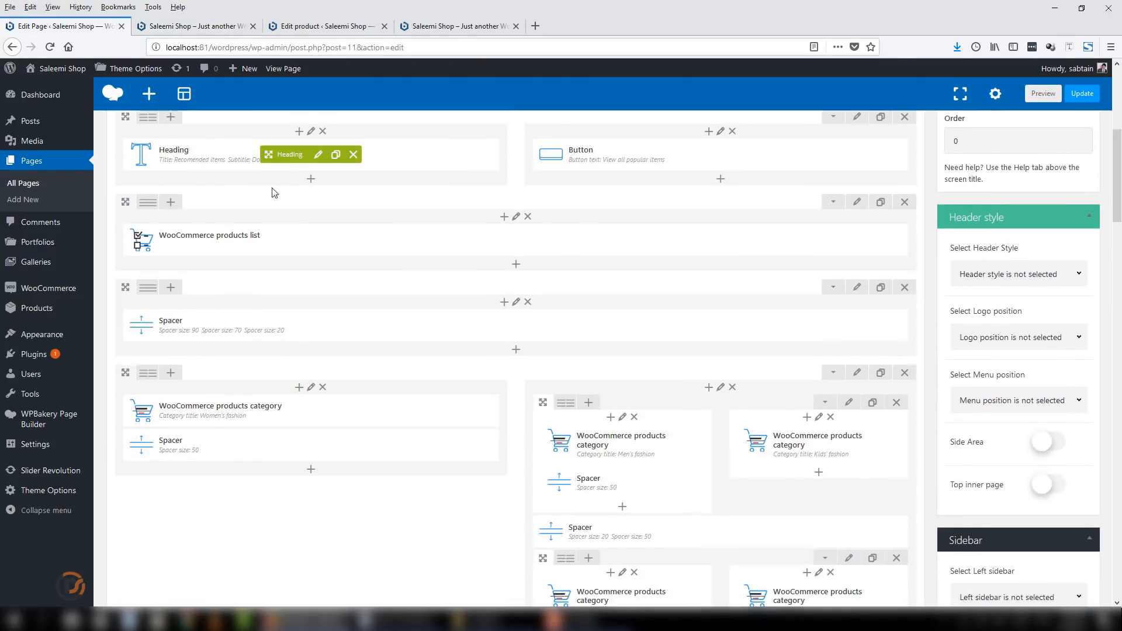
{"action": "left_click", "coordinate": [201, 26]}
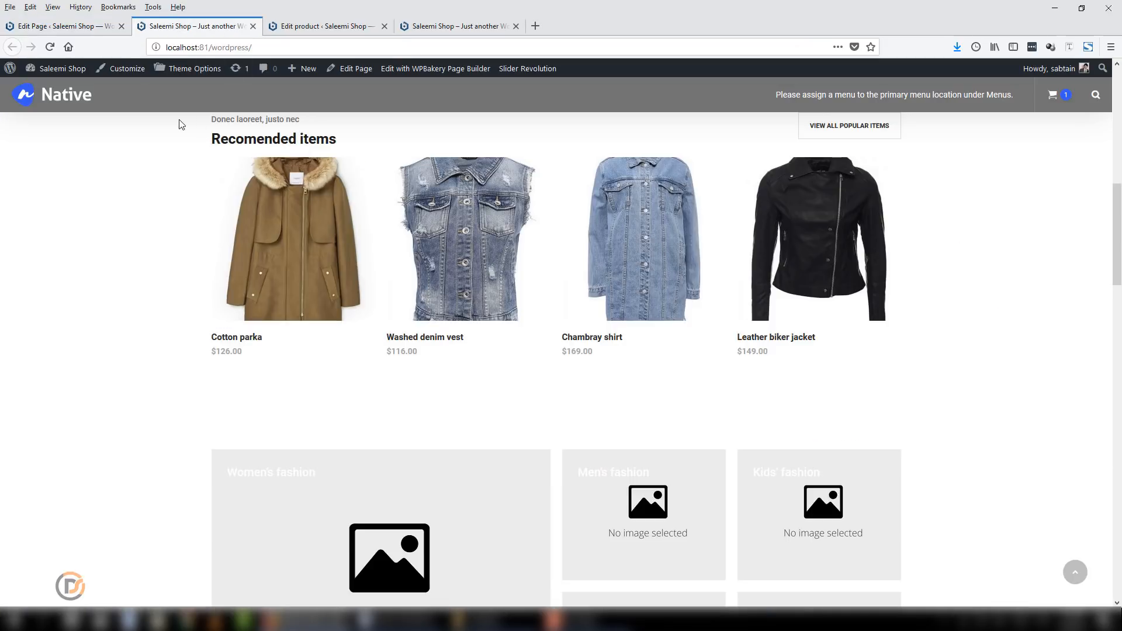
{"action": "left_click", "coordinate": [58, 26]}
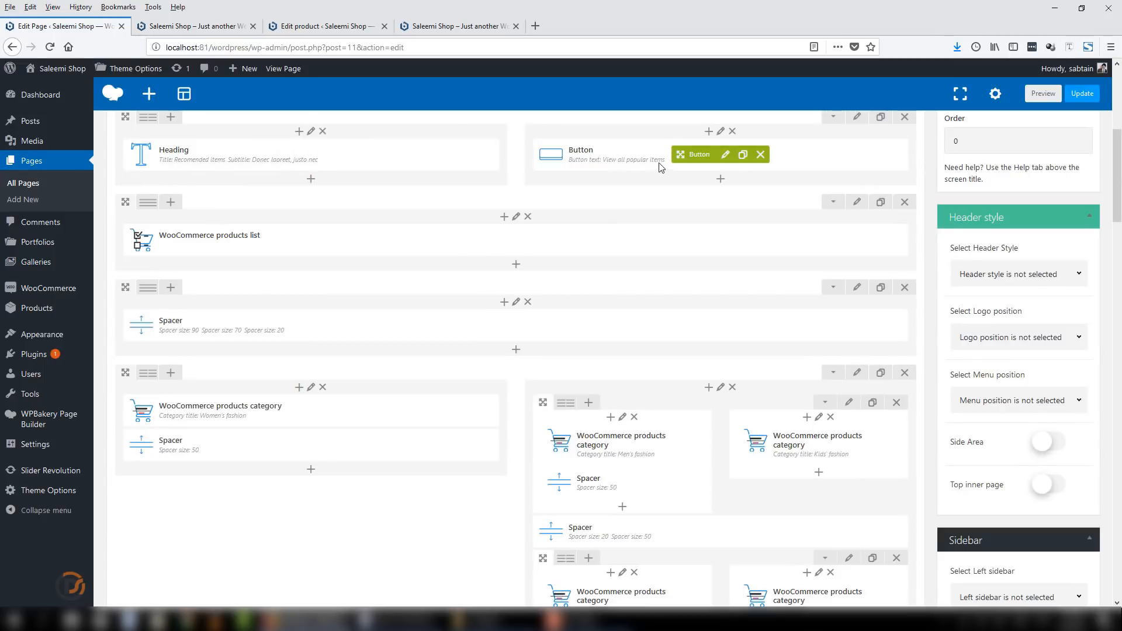
{"action": "left_click", "coordinate": [202, 25]}
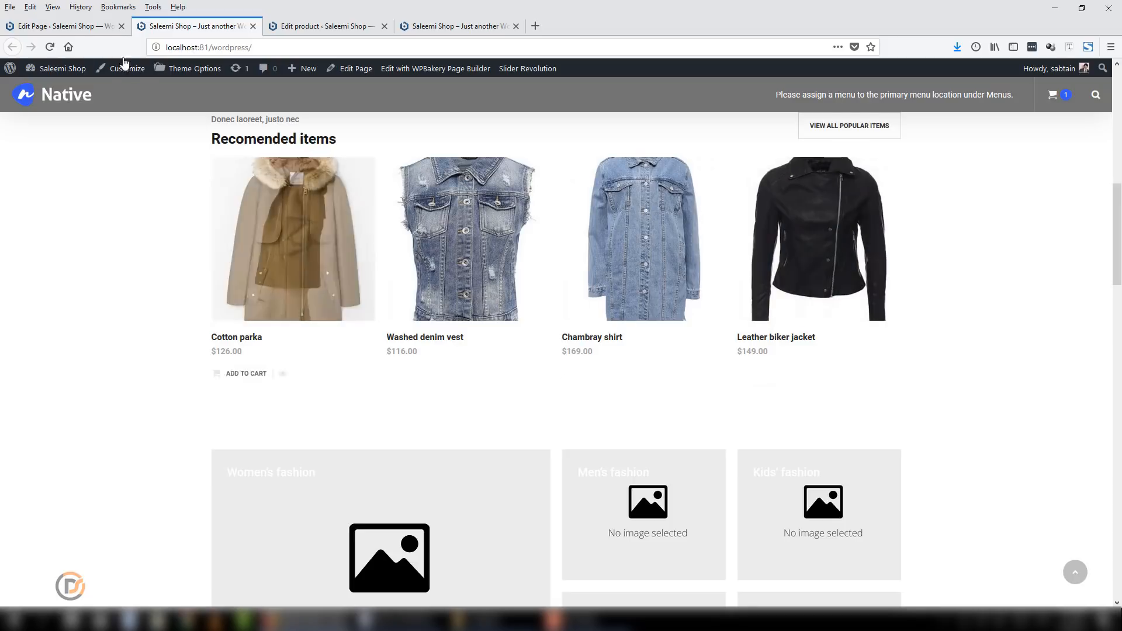
{"action": "left_click", "coordinate": [70, 26]}
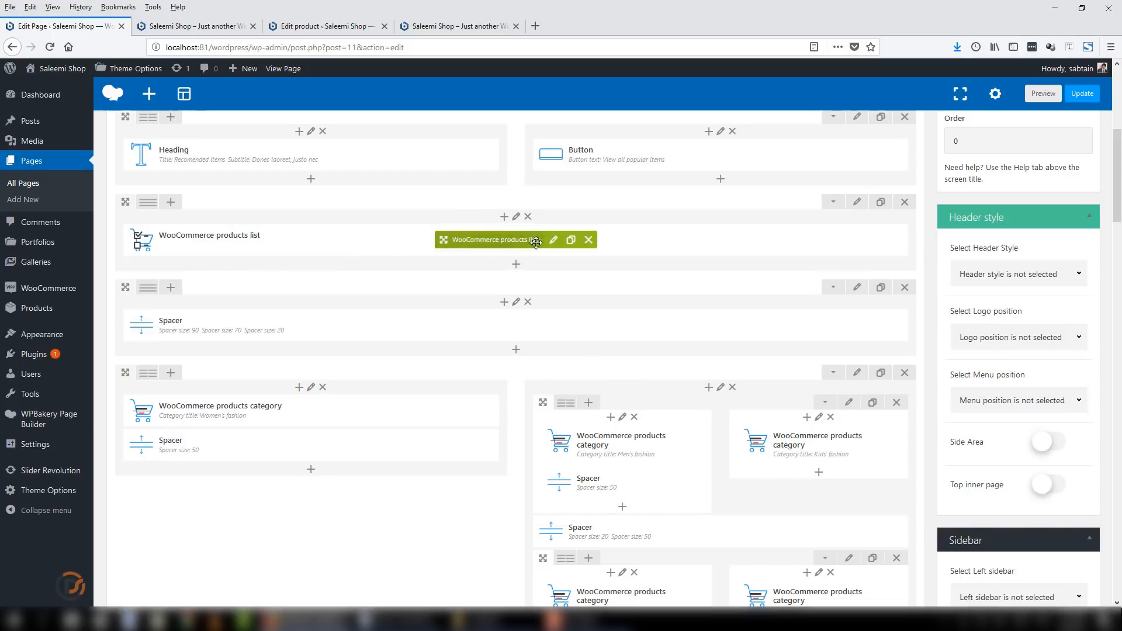
Bring up the elements that can be added below the WooCommerce products list, and browse the Content, Structure and Native categories
{"action": "left_click", "coordinate": [519, 266]}
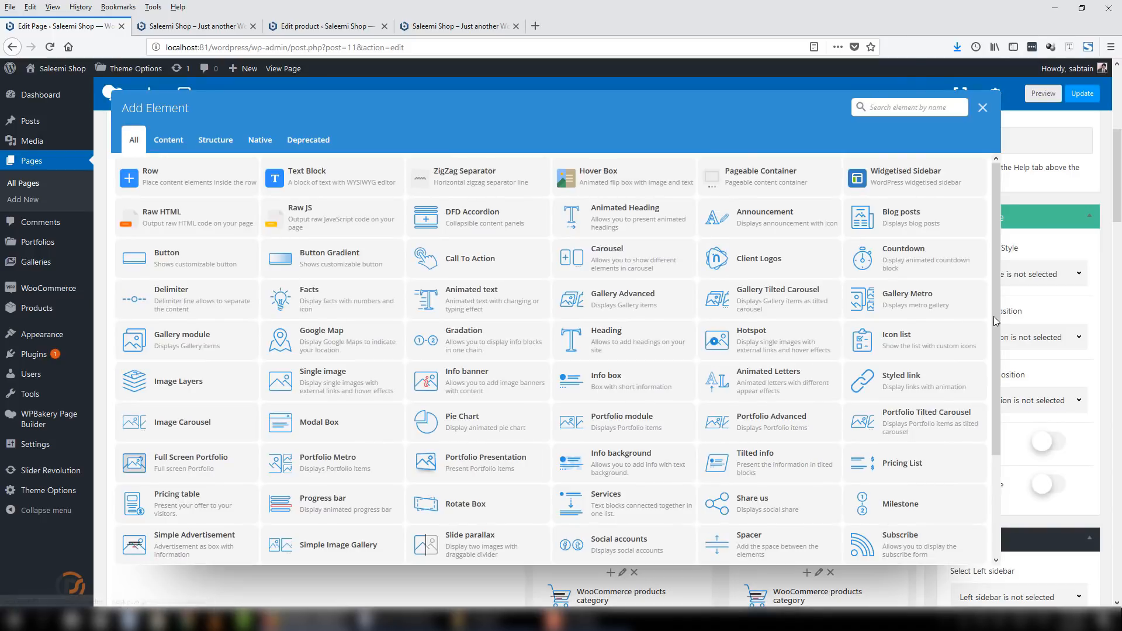
{"action": "scroll", "coordinate": [449, 211], "scroll_direction": "down", "scroll_amount": 3}
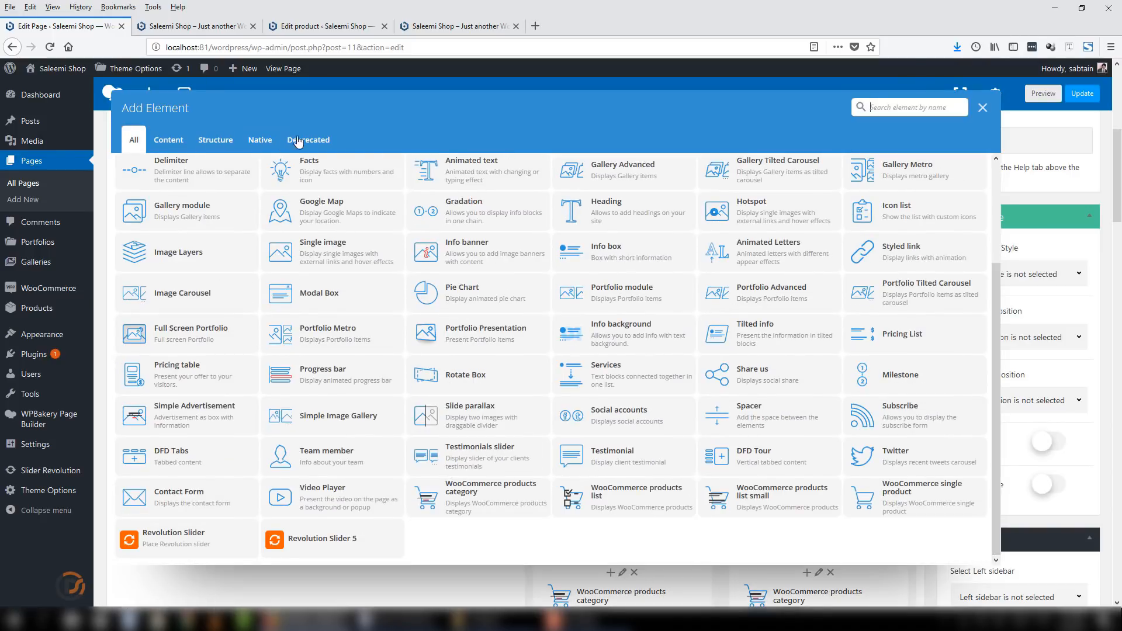
{"action": "left_click", "coordinate": [173, 145]}
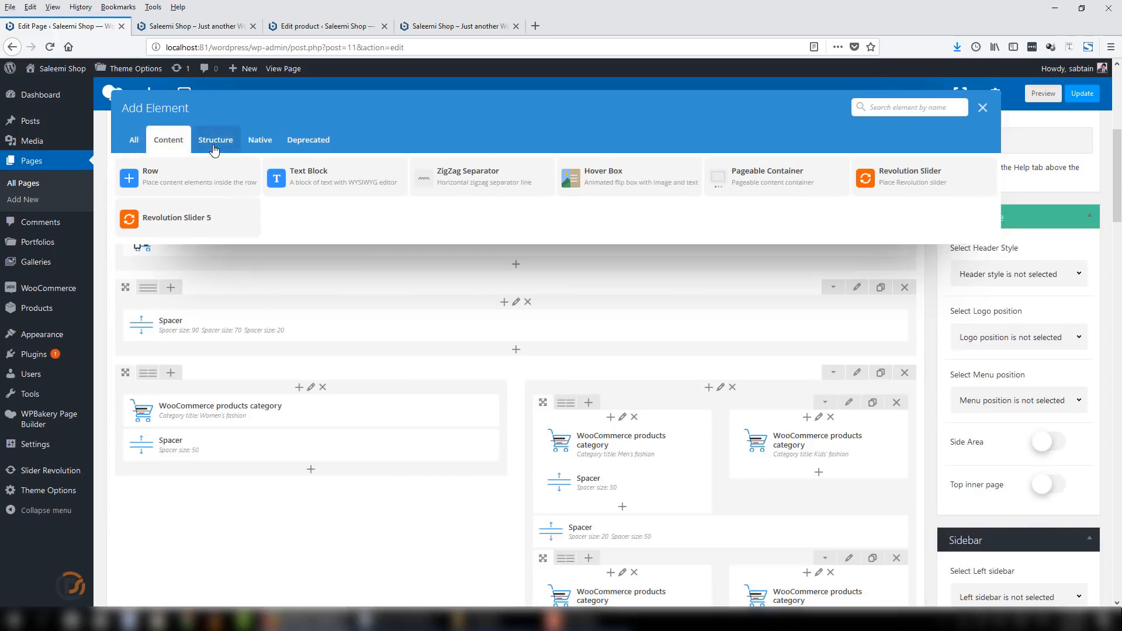
{"action": "left_click", "coordinate": [214, 147]}
{"action": "left_click", "coordinate": [259, 141]}
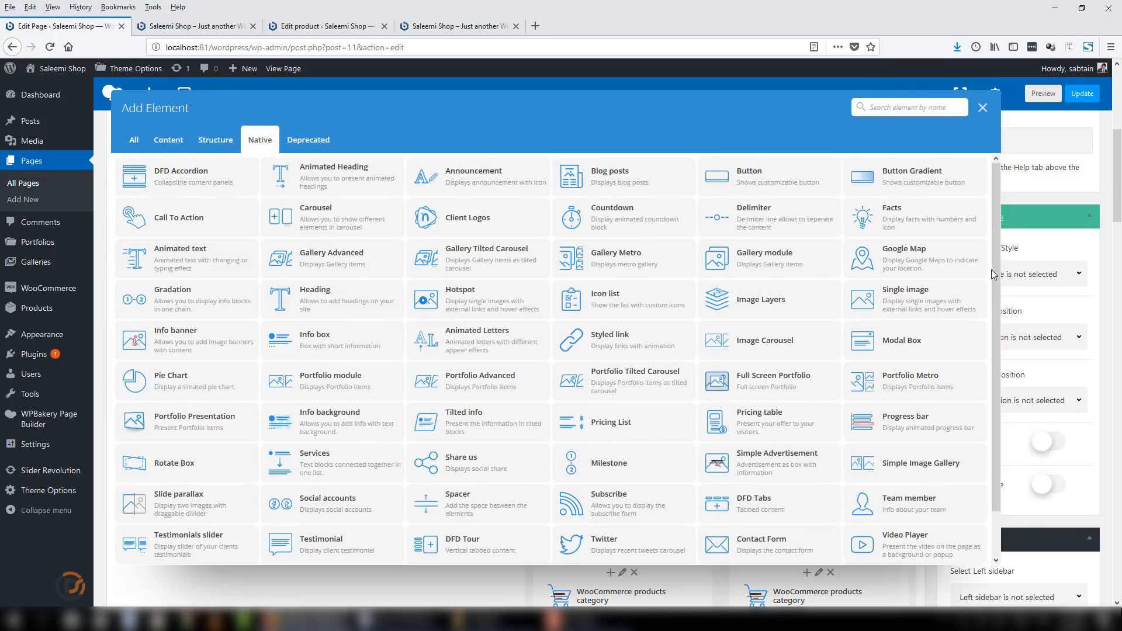
{"action": "scroll", "coordinate": [993, 275], "scroll_direction": "down", "scroll_amount": 1}
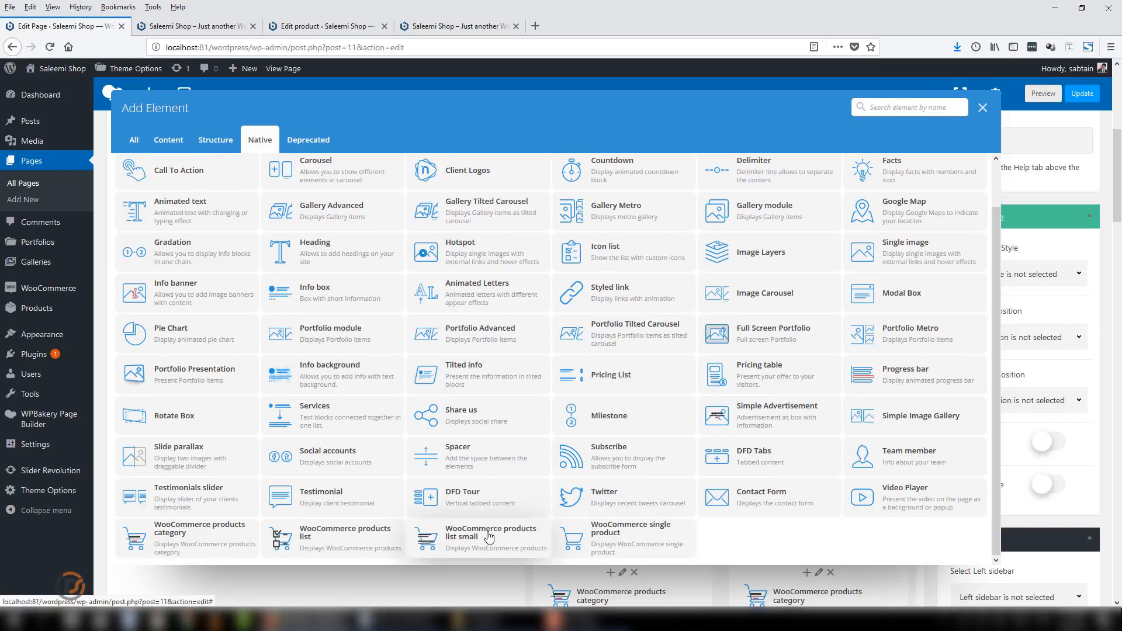
Review the live home page down to its small product lists, and close the element library without adding an element
{"action": "left_click", "coordinate": [193, 26]}
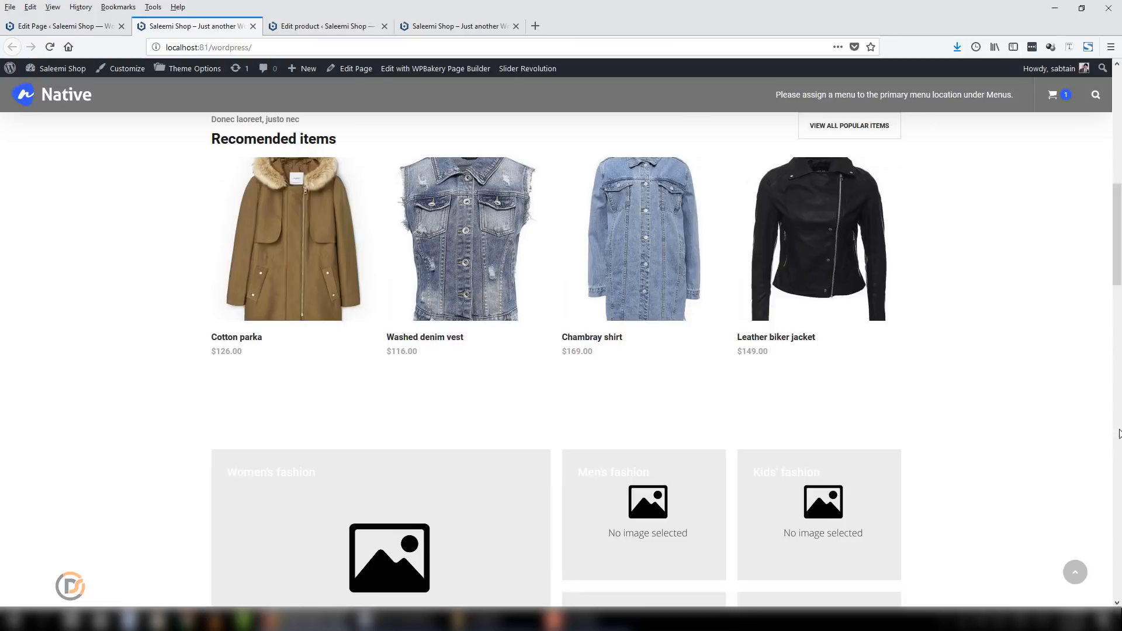
{"action": "left_click", "coordinate": [1118, 434]}
{"action": "left_click_drag", "start_coordinate": [1119, 369], "coordinate": [1118, 538]}
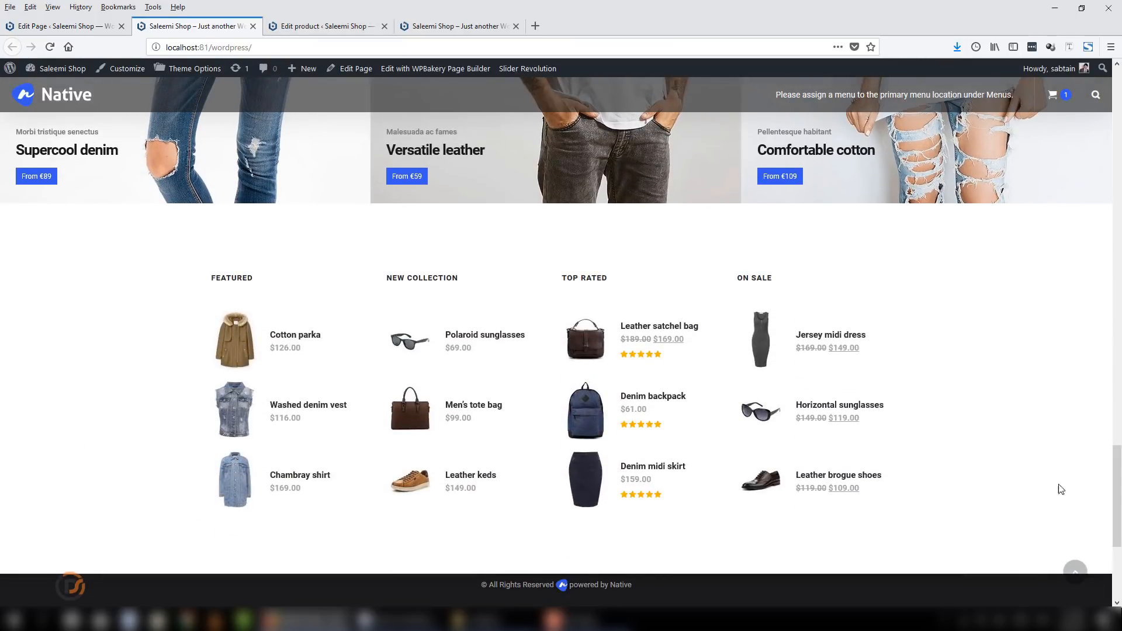
{"action": "scroll", "coordinate": [1061, 489], "scroll_direction": "up", "scroll_amount": 15}
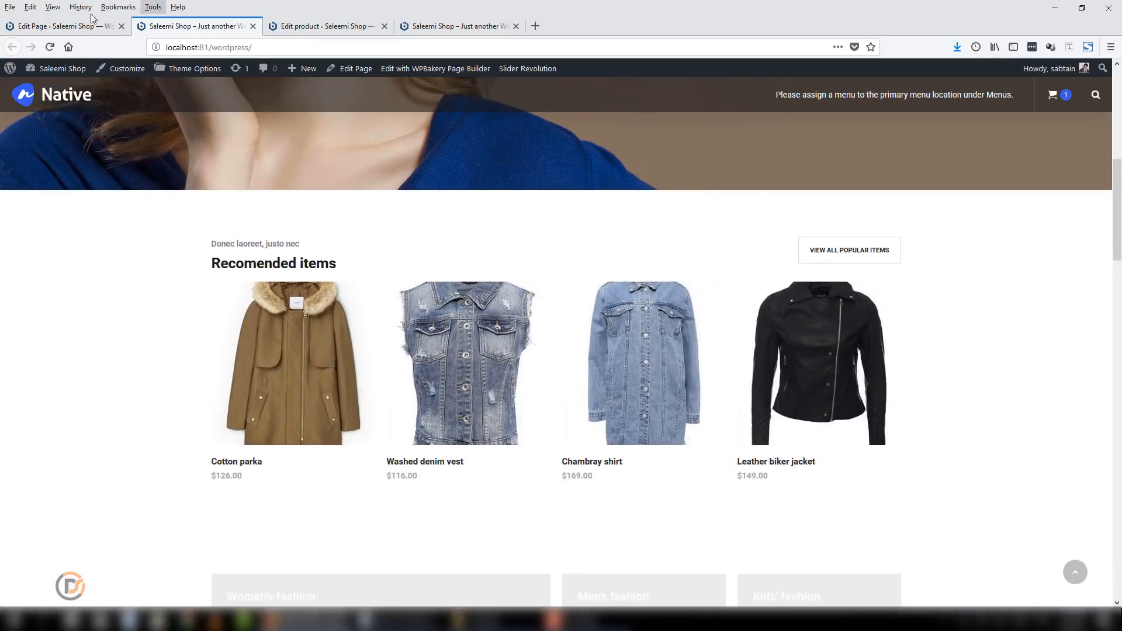
{"action": "left_click", "coordinate": [87, 25]}
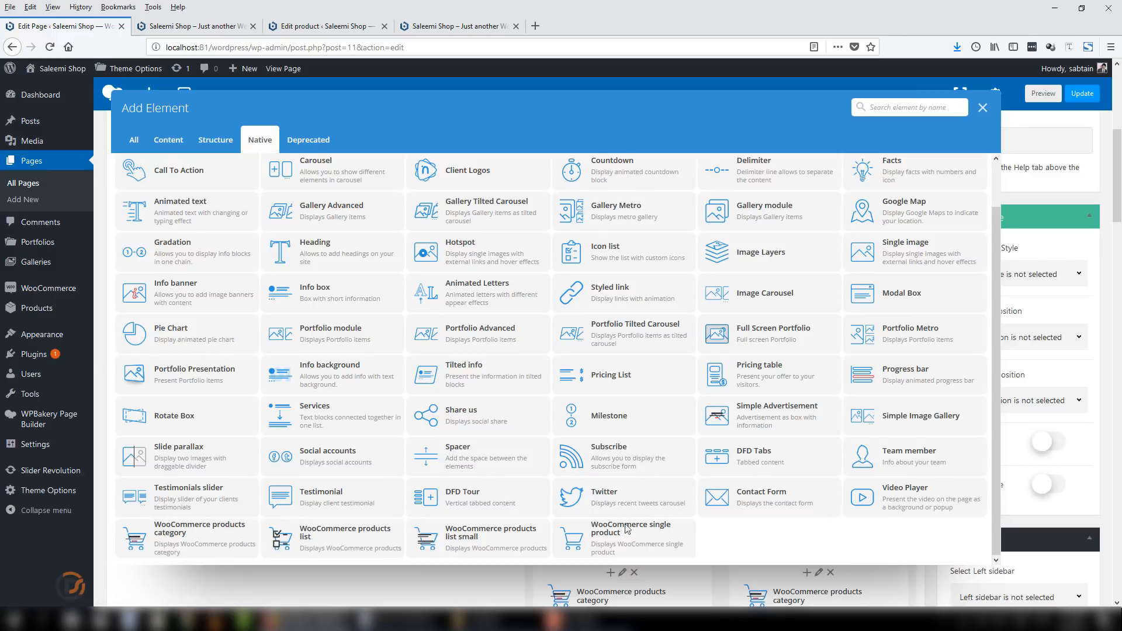
{"action": "left_click", "coordinate": [984, 107]}
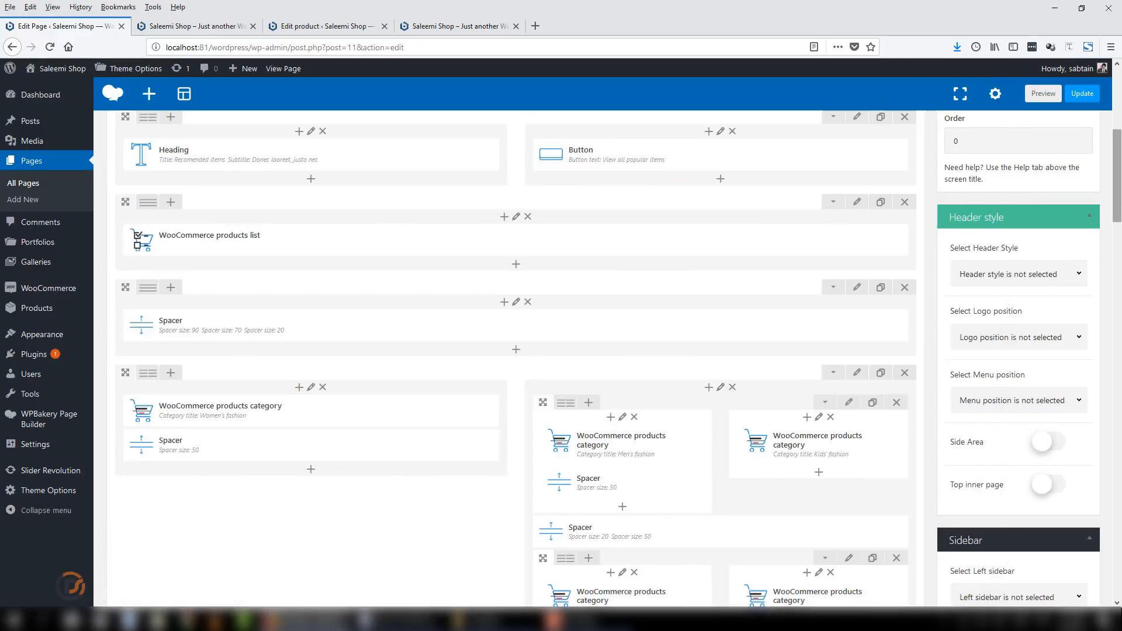
Locate the WooCommerce products list in the page builder and view its recommended products on the live home page
{"action": "scroll", "coordinate": [189, 281], "scroll_direction": "up", "scroll_amount": 1}
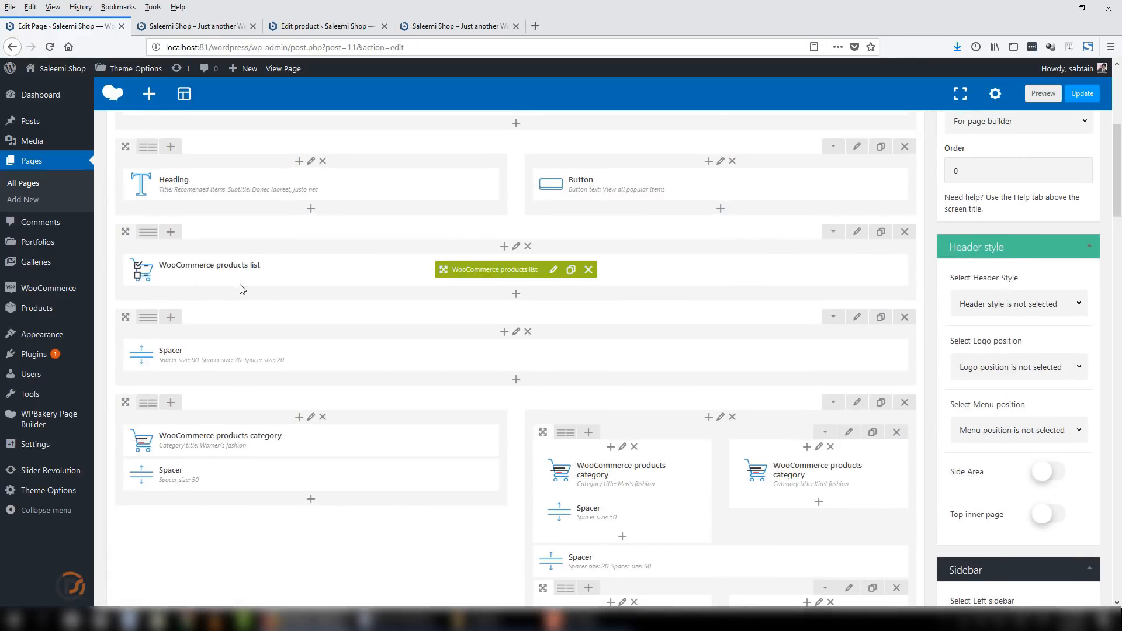
{"action": "left_click", "coordinate": [211, 27]}
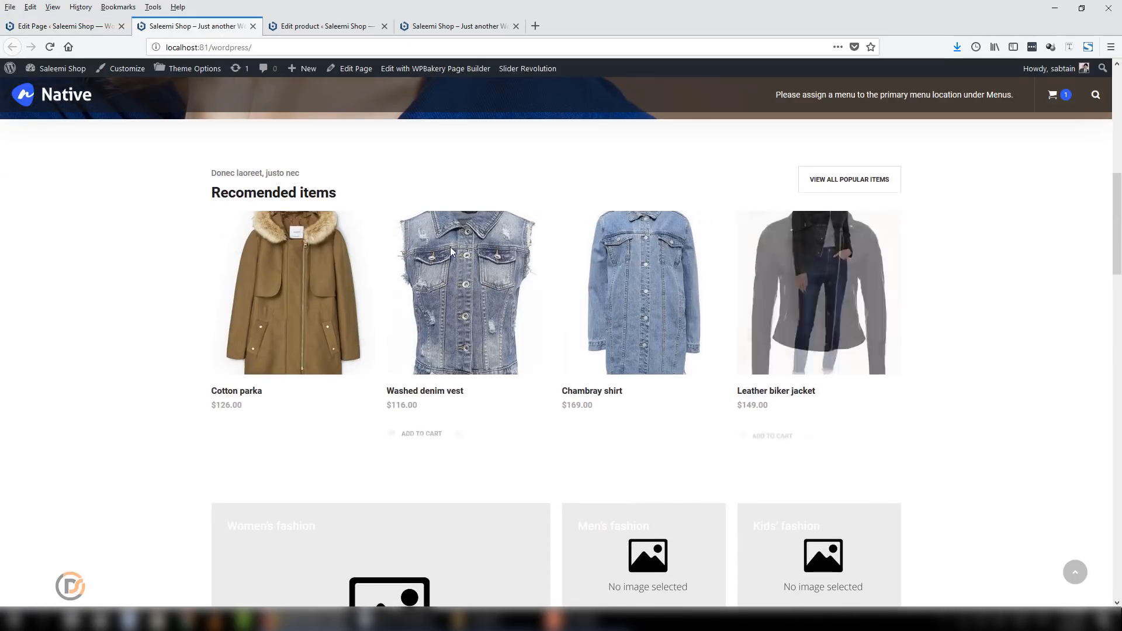
{"action": "left_click", "coordinate": [1119, 502]}
{"action": "left_click_drag", "start_coordinate": [1121, 501], "coordinate": [1120, 147]}
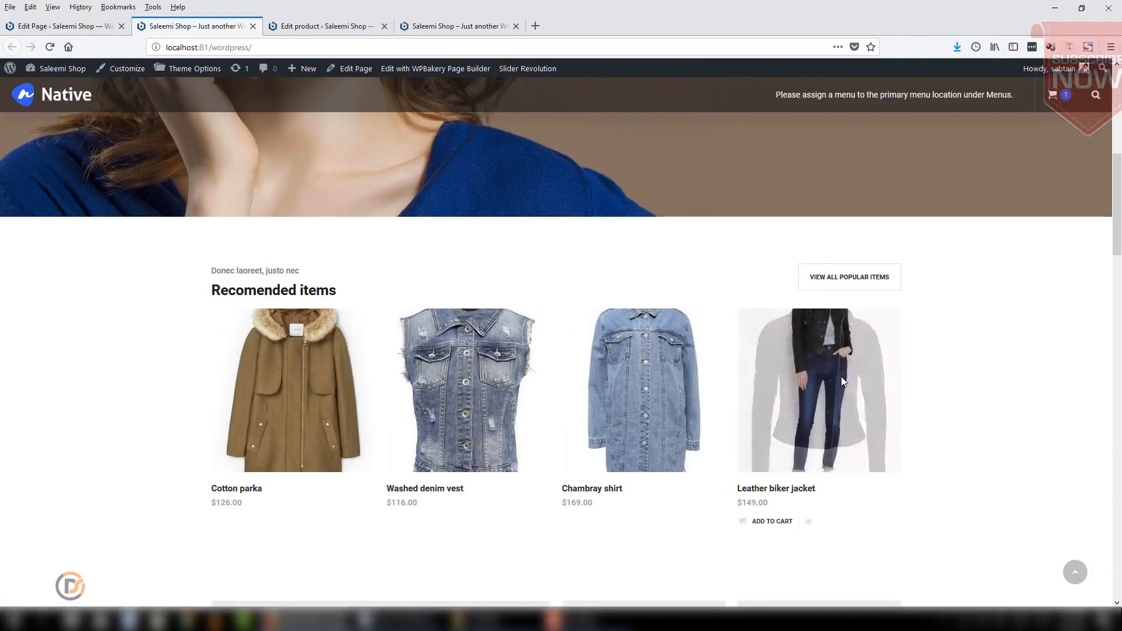
Open the settings of the WooCommerce products list element in the Shop second page
{"action": "left_click", "coordinate": [83, 26]}
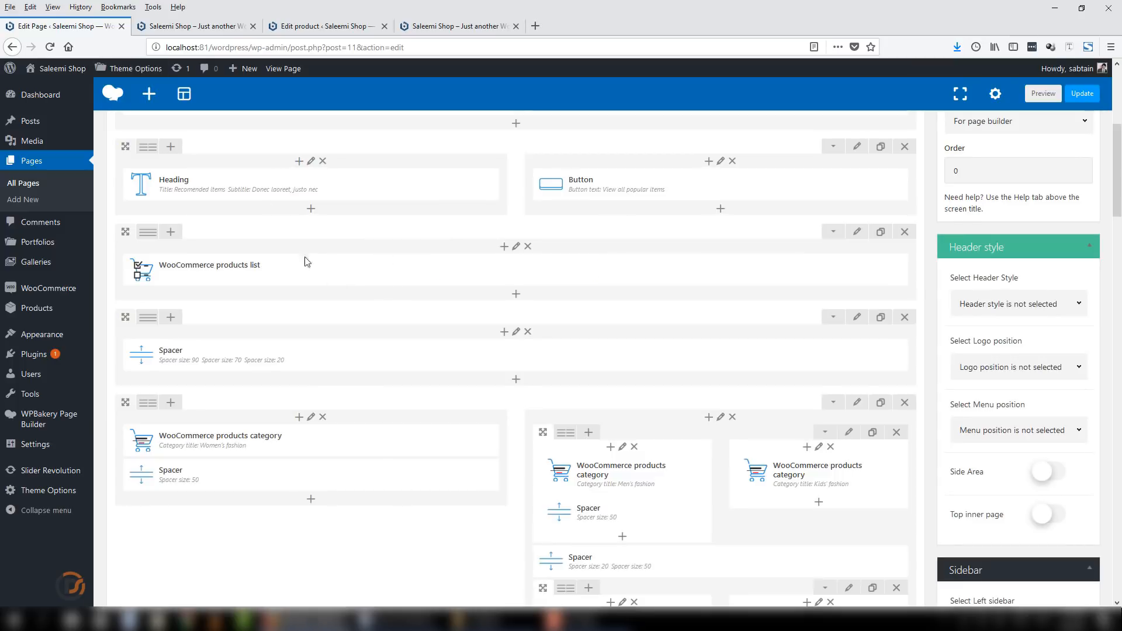
{"action": "mouse_move", "coordinate": [471, 270]}
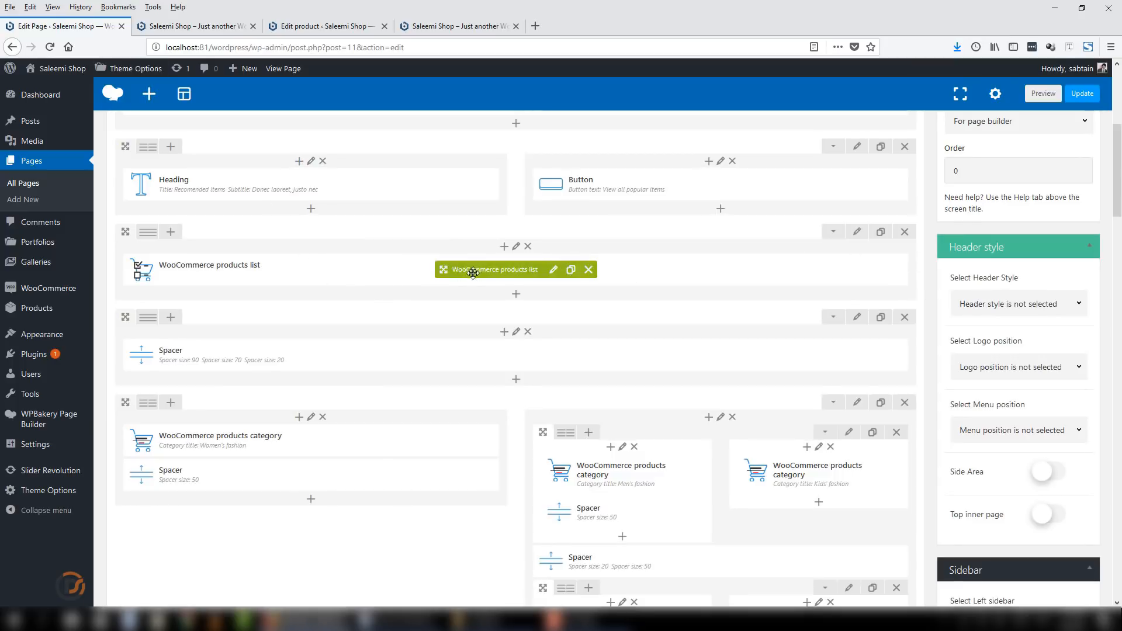
{"action": "left_click", "coordinate": [553, 270]}
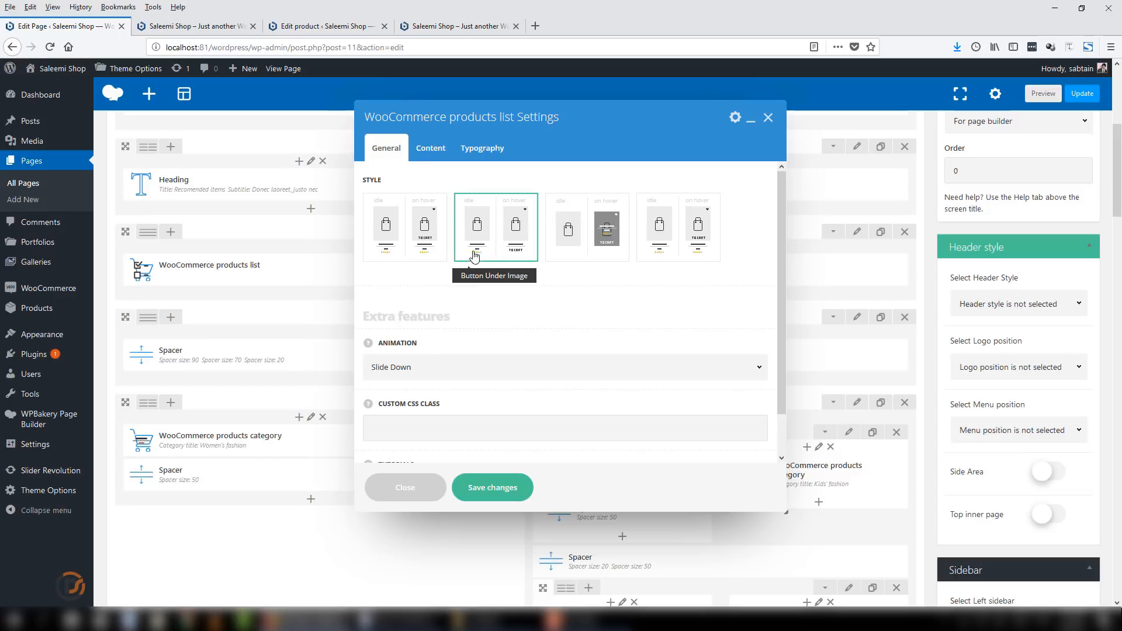
Compare the products list's Button Under Image style with the live home page, and review its General settings down to the tutorials
{"action": "left_click", "coordinate": [195, 27]}
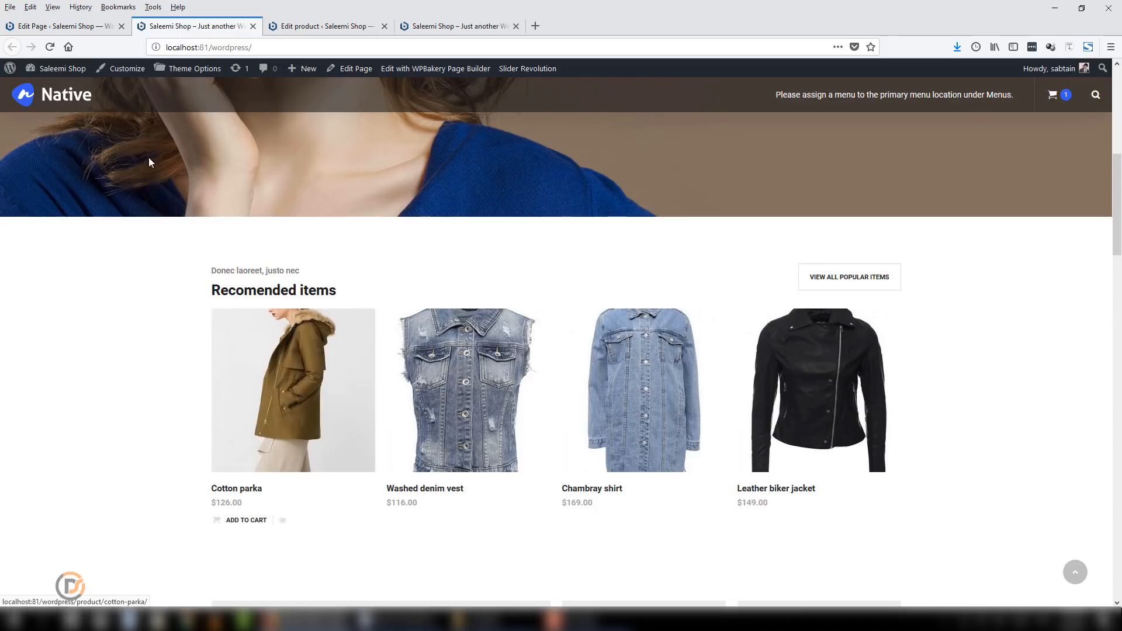
{"action": "left_click", "coordinate": [58, 26]}
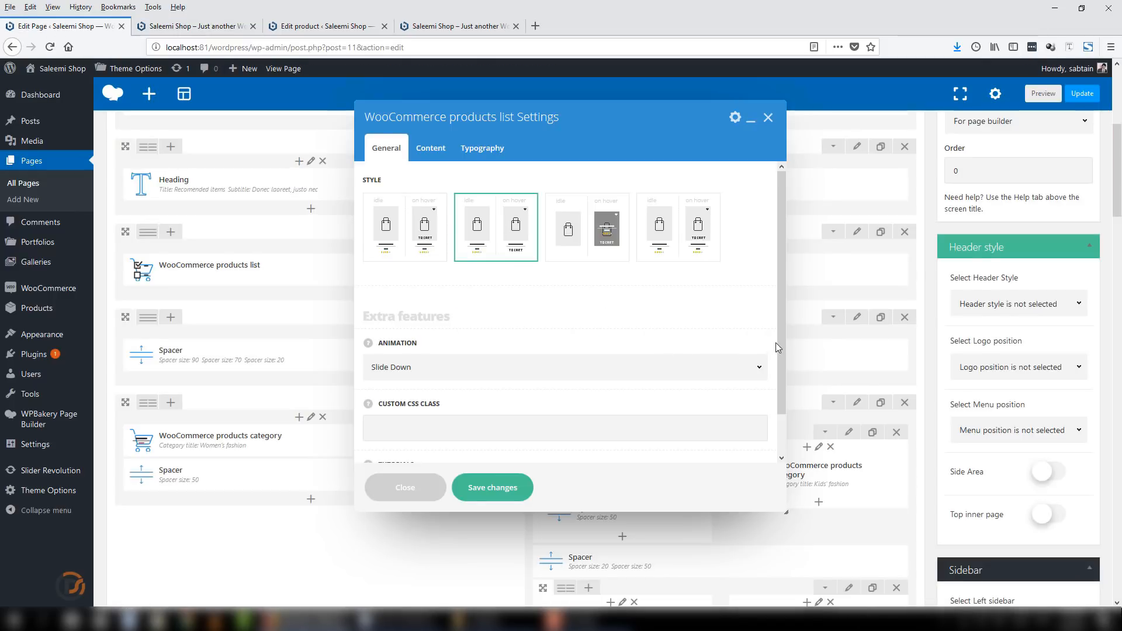
{"action": "scroll", "coordinate": [765, 358], "scroll_direction": "down", "scroll_amount": 1}
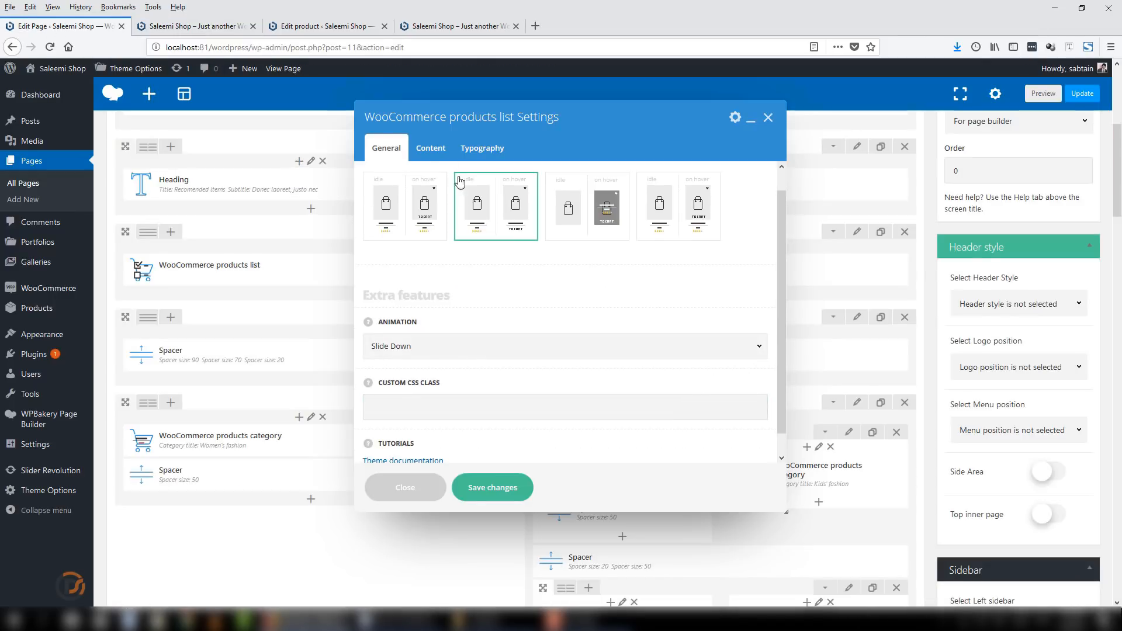
{"action": "left_click", "coordinate": [431, 148]}
{"action": "left_click", "coordinate": [386, 148]}
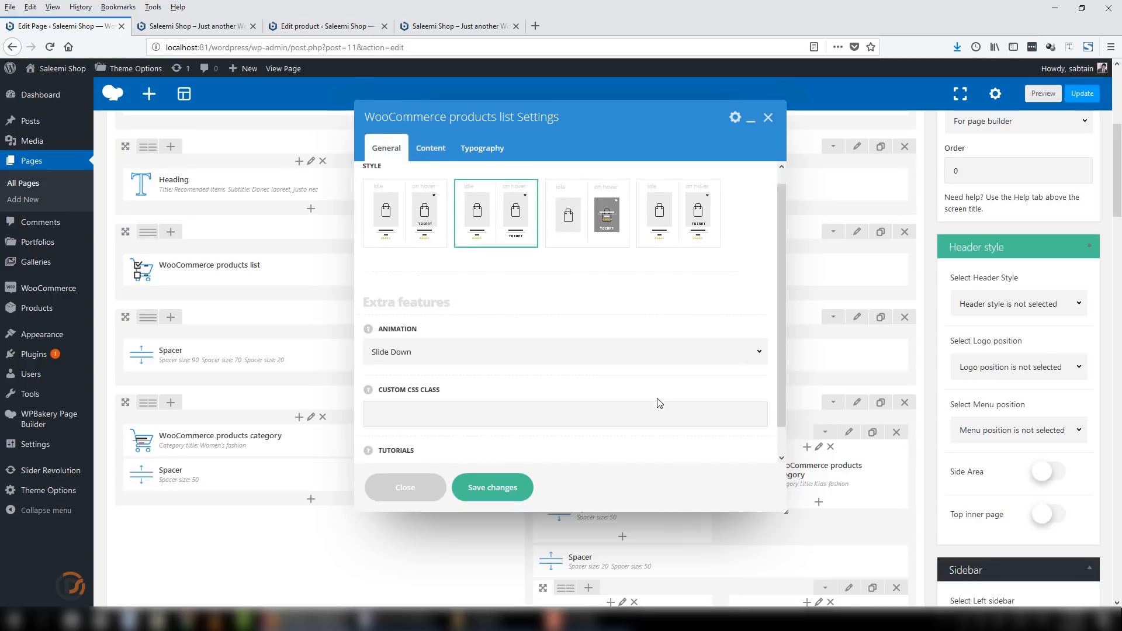
{"action": "scroll", "coordinate": [658, 402], "scroll_direction": "down", "scroll_amount": 1}
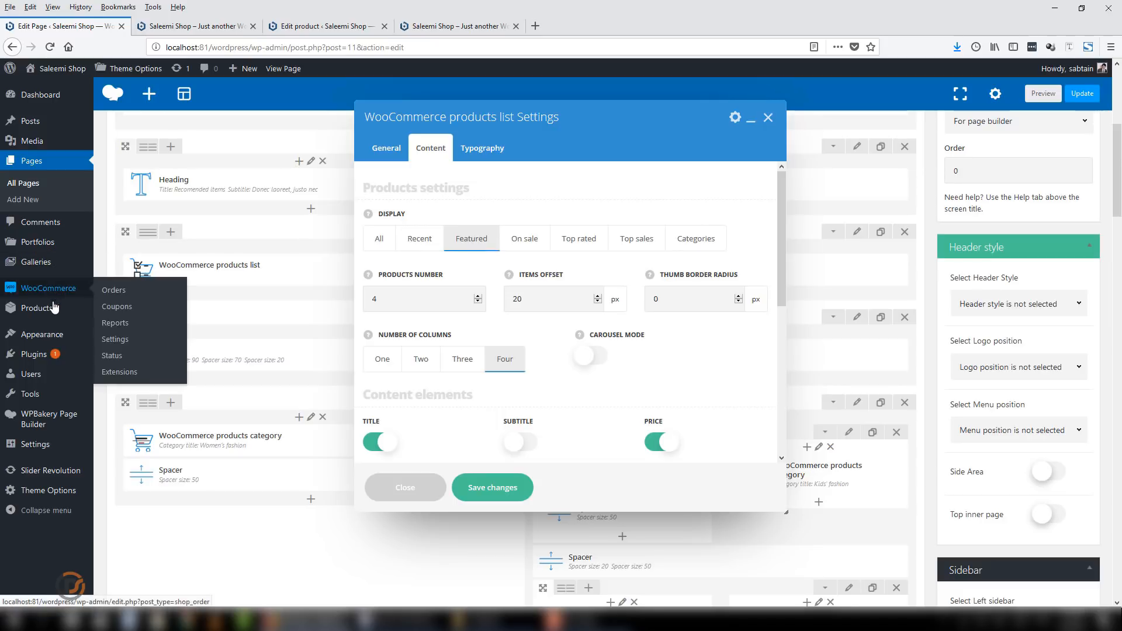
Open the All Products list in a new browser tab and look through it for the products marked as featured
{"action": "mouse_move", "coordinate": [83, 318]}
{"action": "right_click", "coordinate": [118, 312]}
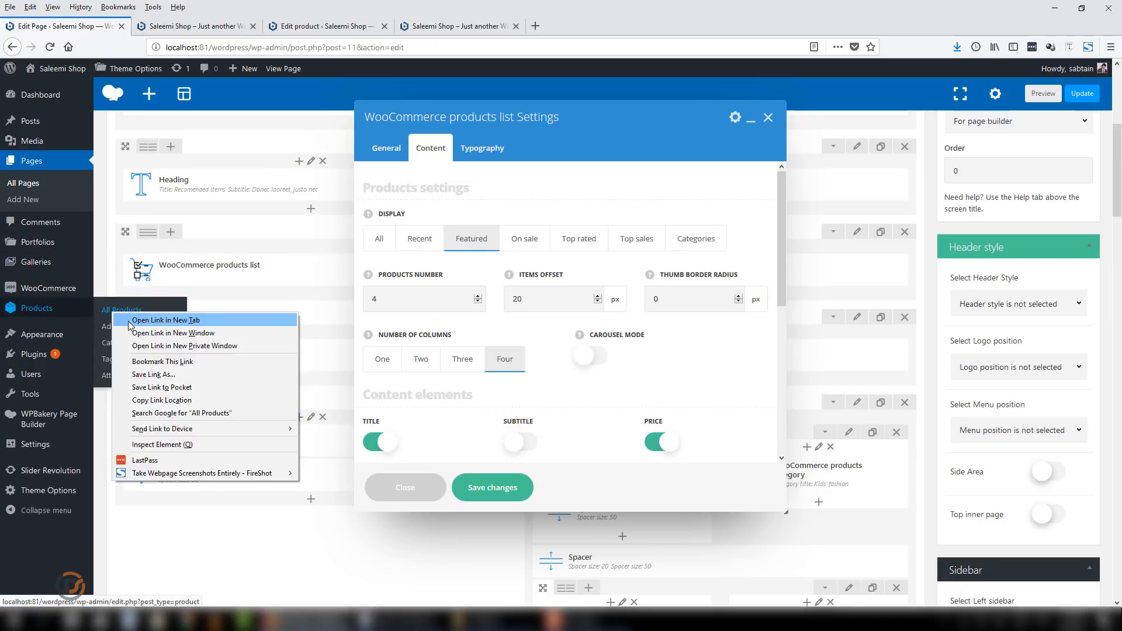
{"action": "left_click", "coordinate": [157, 321]}
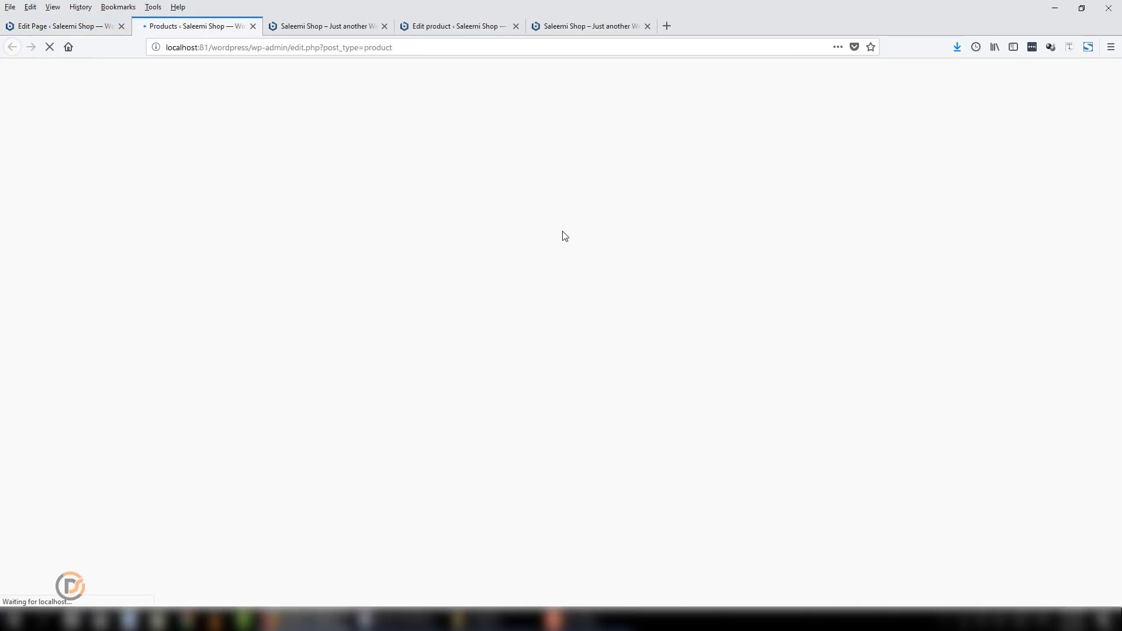
{"action": "scroll", "coordinate": [1052, 215], "scroll_direction": "down", "scroll_amount": 2}
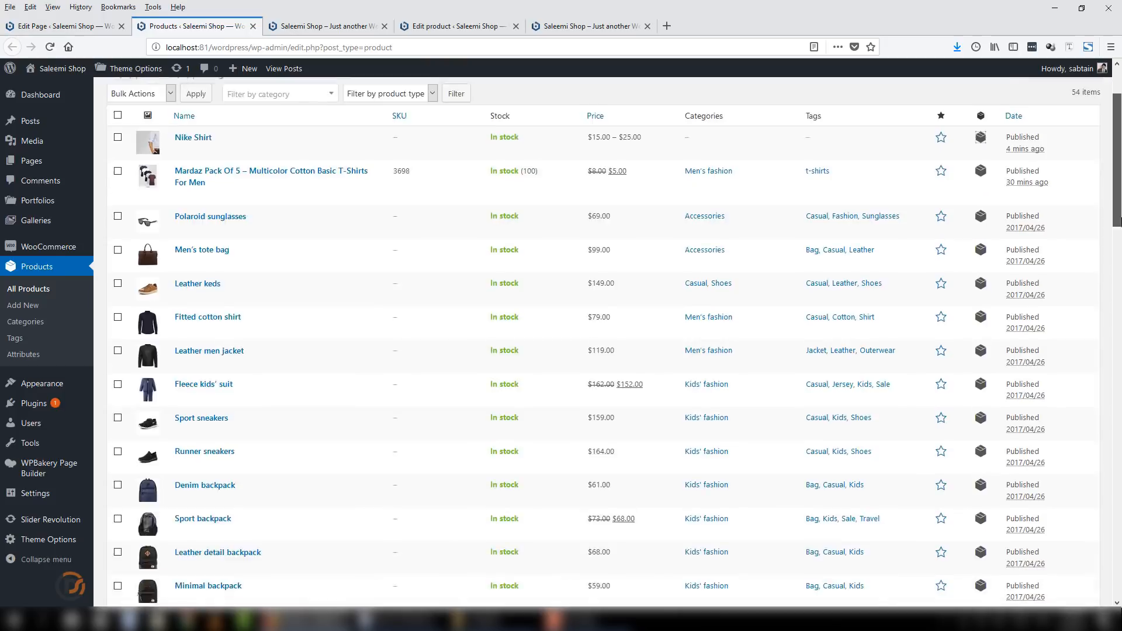
{"action": "scroll", "coordinate": [967, 376], "scroll_direction": "down", "scroll_amount": 9}
{"action": "scroll", "coordinate": [966, 376], "scroll_direction": "down", "scroll_amount": 1}
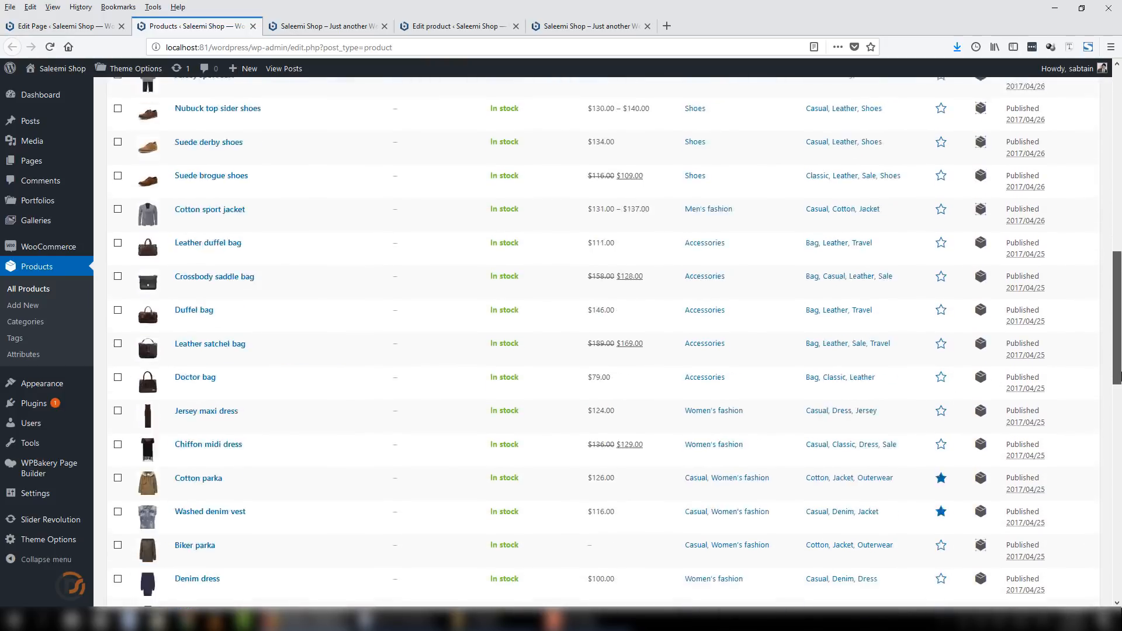
{"action": "scroll", "coordinate": [458, 383], "scroll_direction": "down", "scroll_amount": 3}
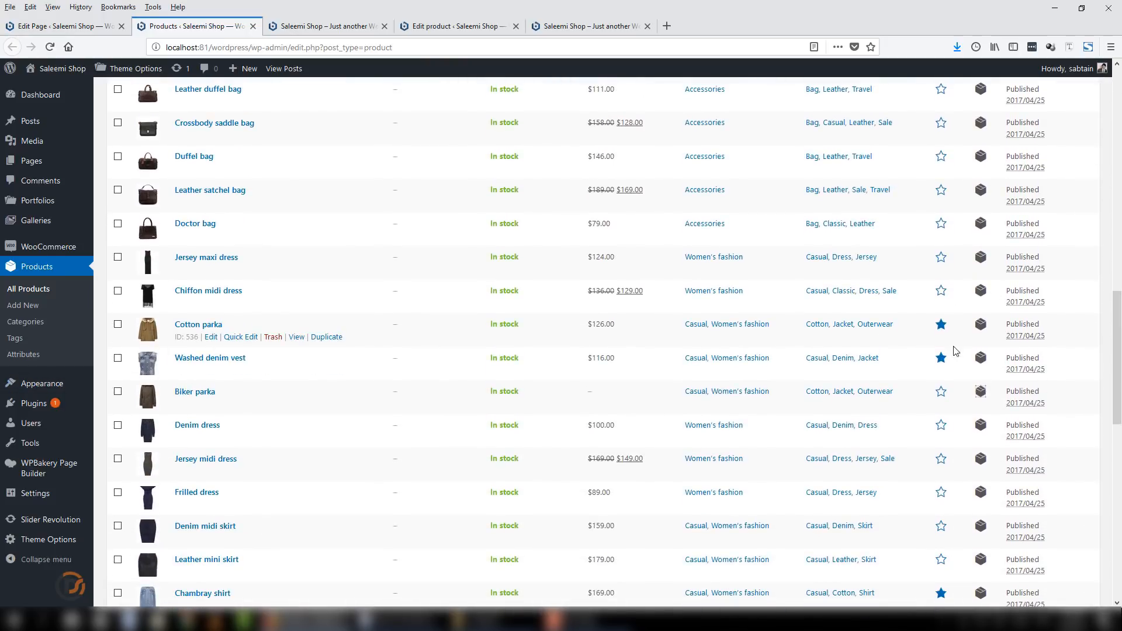
{"action": "scroll", "coordinate": [940, 228], "scroll_direction": "down", "scroll_amount": 2}
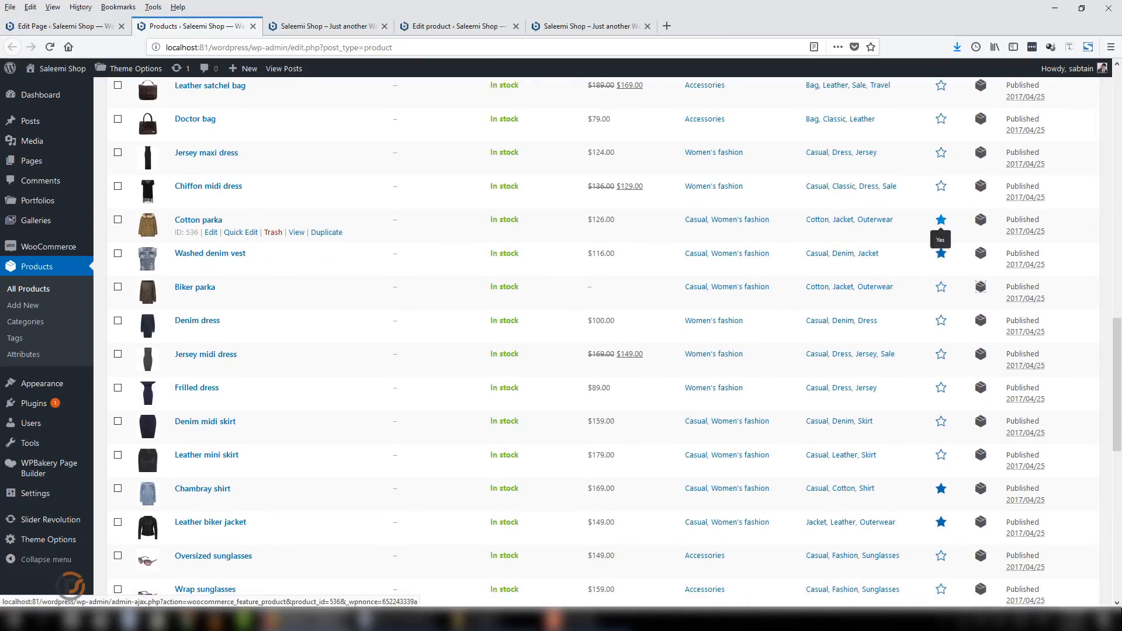
{"action": "scroll", "coordinate": [941, 225], "scroll_direction": "down", "scroll_amount": 4}
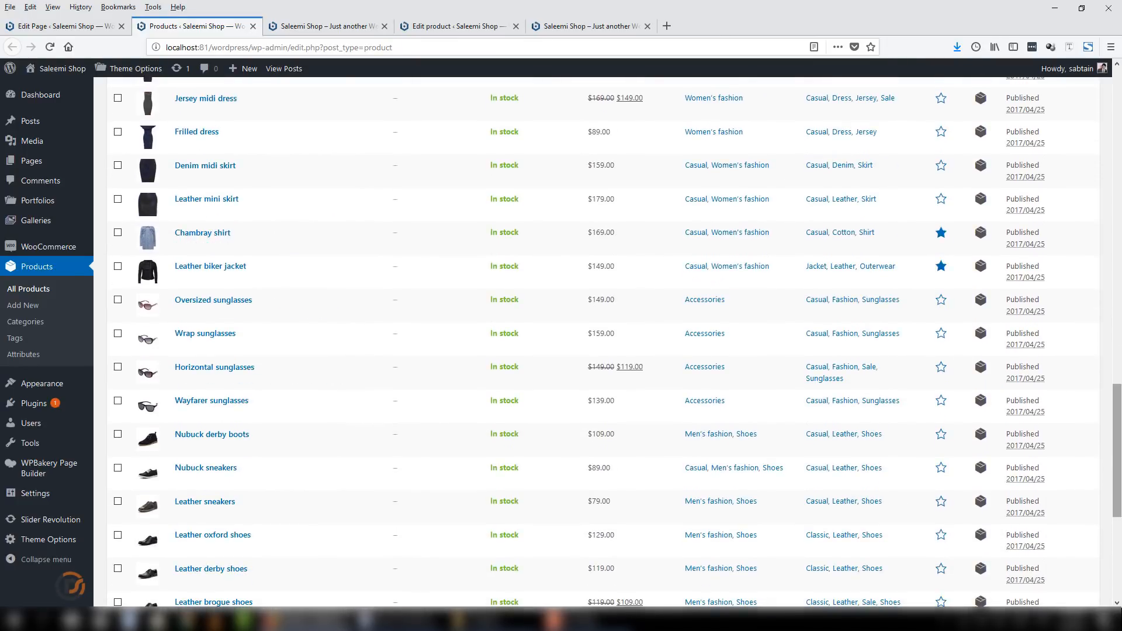
{"action": "scroll", "coordinate": [949, 403], "scroll_direction": "down", "scroll_amount": 5}
{"action": "scroll", "coordinate": [949, 402], "scroll_direction": "up", "scroll_amount": 10}
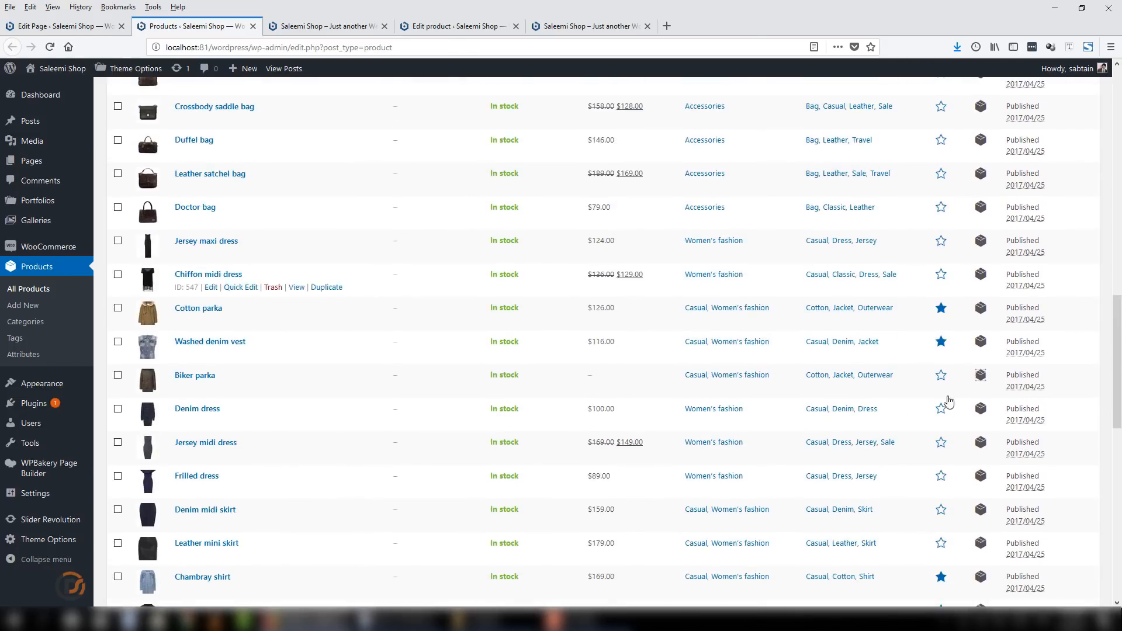
Compare the products list's featured display, products number and items offset settings with the recommended items on the live home page
{"action": "left_click", "coordinate": [113, 23]}
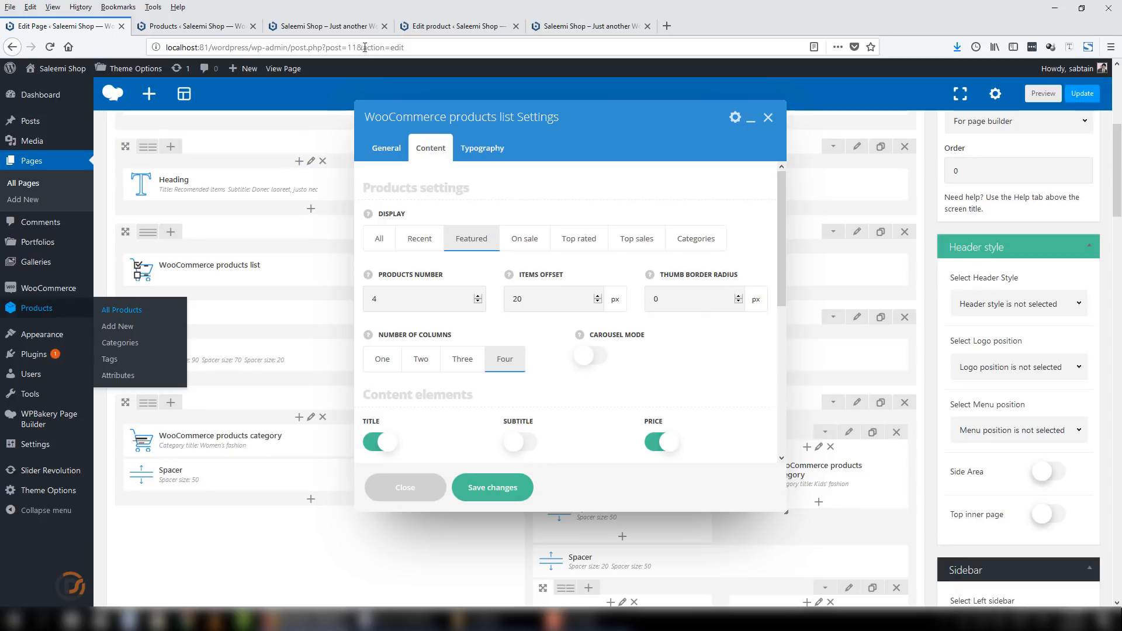
{"action": "left_click", "coordinate": [351, 26]}
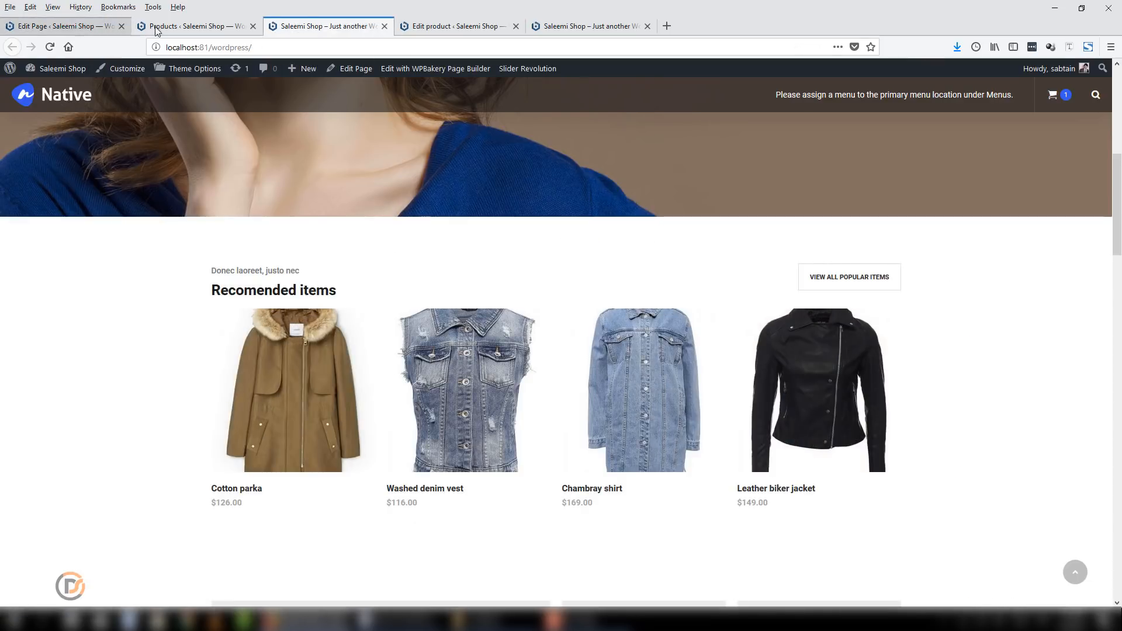
{"action": "left_click", "coordinate": [157, 31]}
{"action": "left_click", "coordinate": [65, 26]}
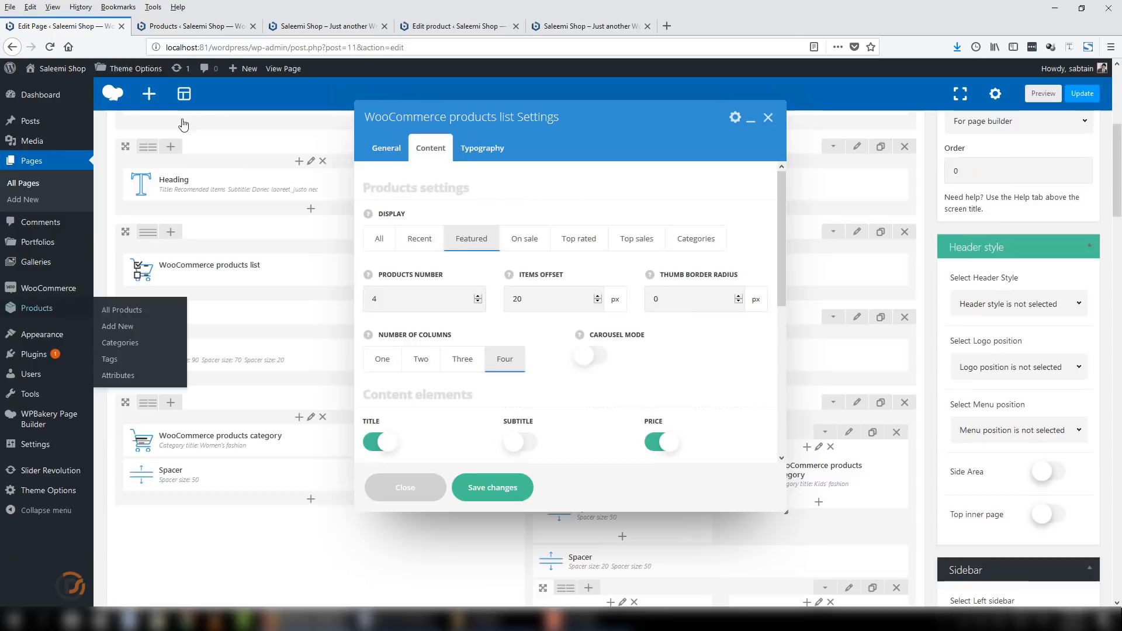
{"action": "left_click", "coordinate": [403, 298]}
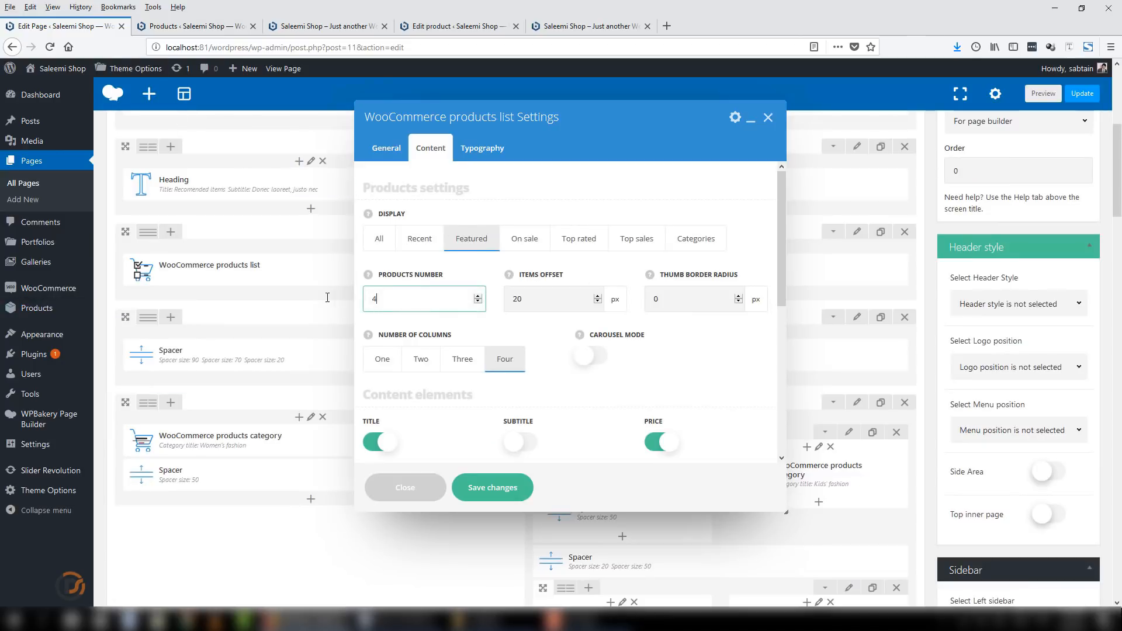
{"action": "left_click_drag", "start_coordinate": [523, 301], "coordinate": [507, 295]}
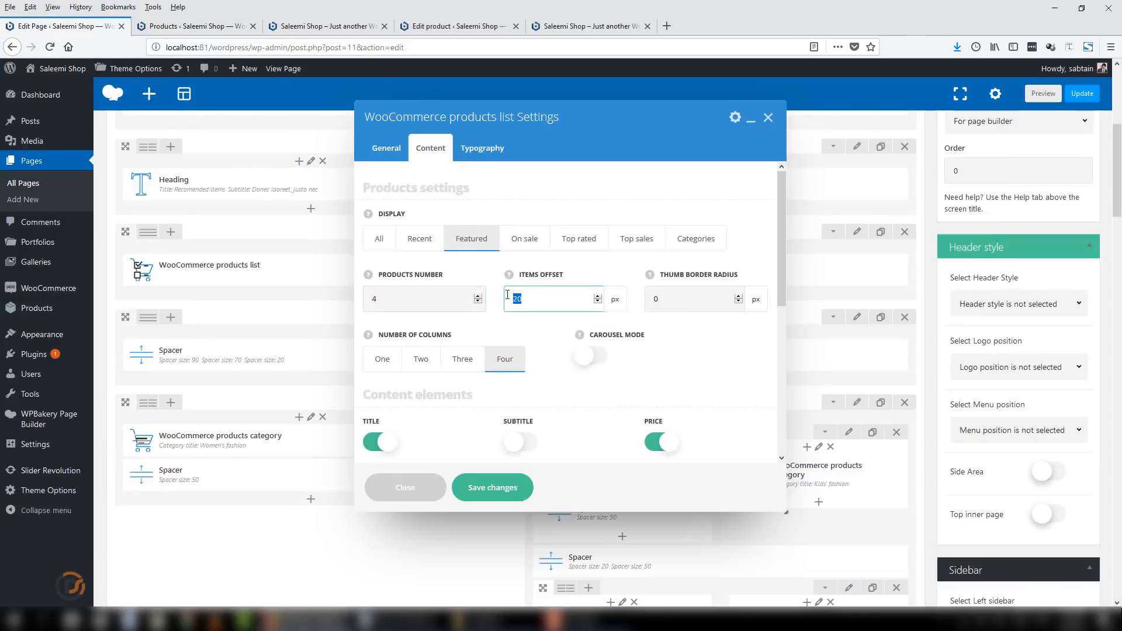
{"action": "left_click", "coordinate": [228, 32]}
{"action": "left_click", "coordinate": [324, 26]}
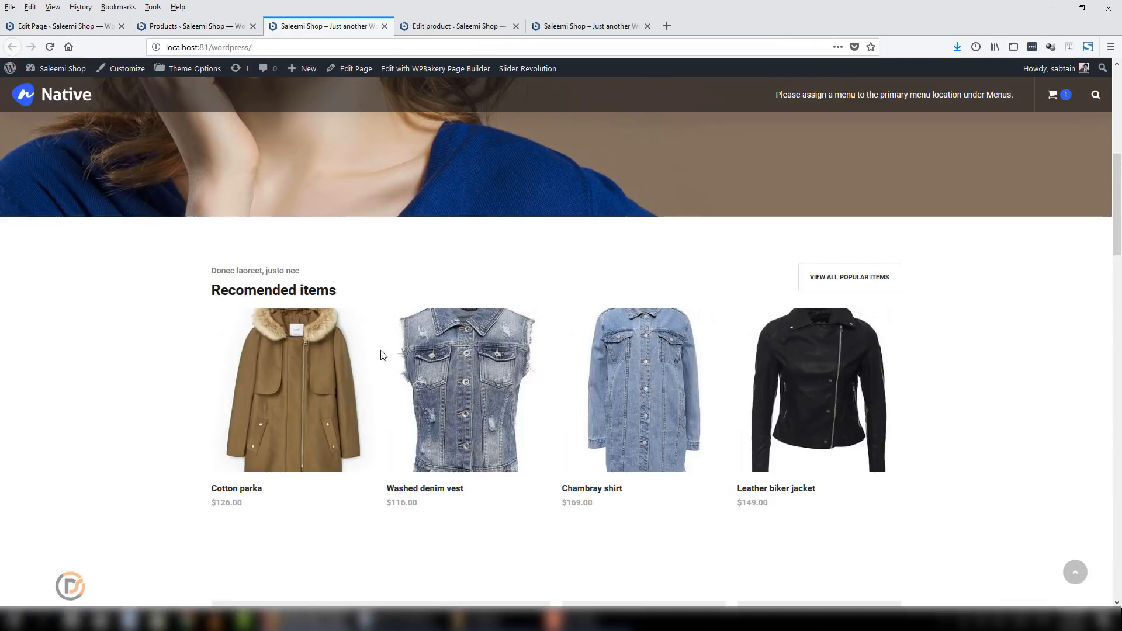
{"action": "left_click", "coordinate": [58, 26]}
Review the products list's content elements, alignment, box shadow and typography options, and save its settings
{"action": "left_click_drag", "start_coordinate": [781, 277], "coordinate": [781, 348]}
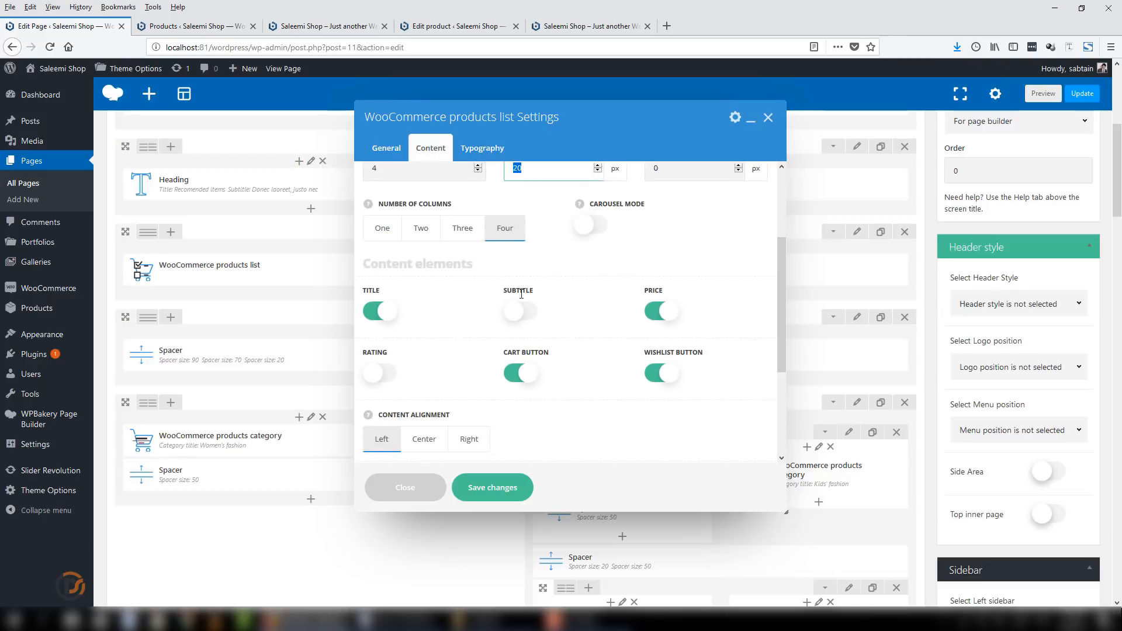
{"action": "left_click_drag", "start_coordinate": [775, 260], "coordinate": [780, 324]}
{"action": "scroll", "coordinate": [409, 403], "scroll_direction": "down", "scroll_amount": 4}
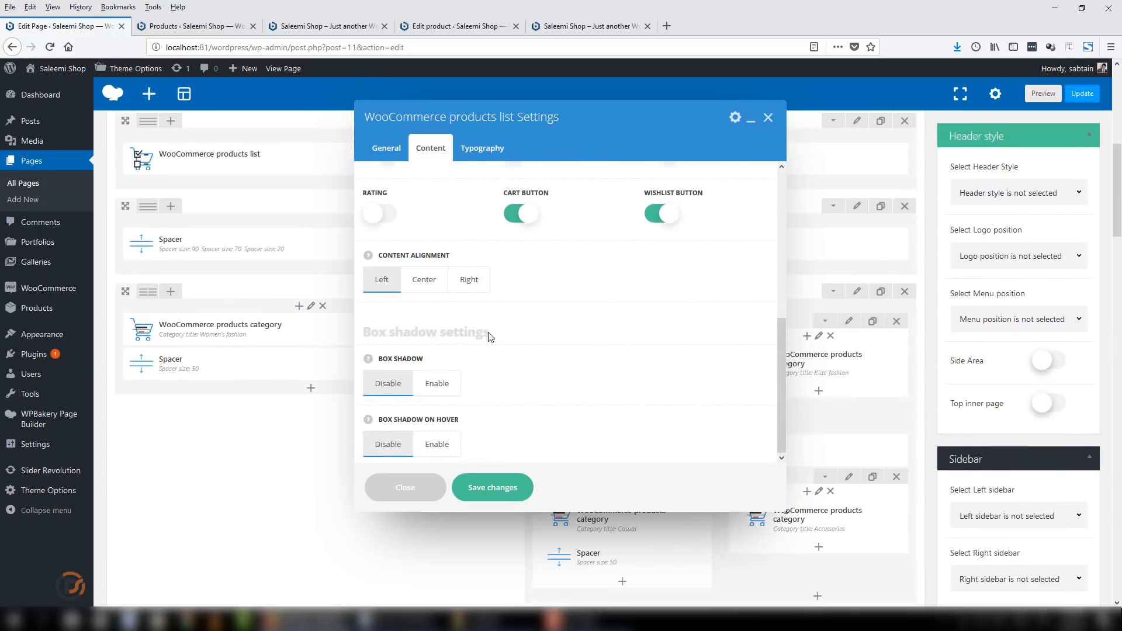
{"action": "left_click", "coordinate": [478, 148]}
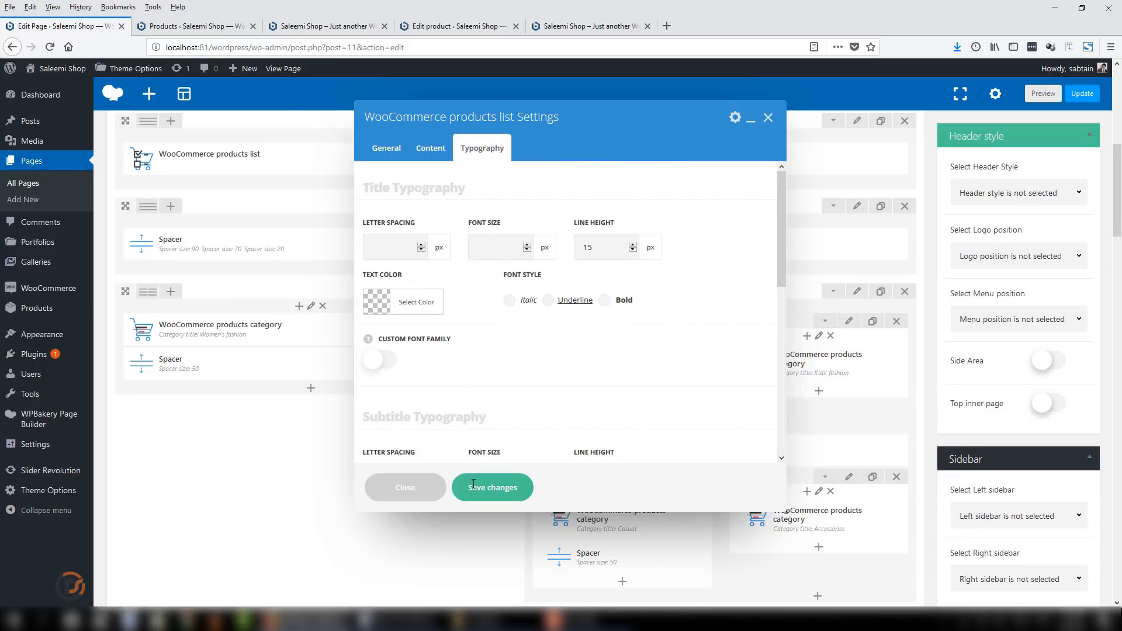
{"action": "left_click", "coordinate": [492, 492]}
Reopen the products list settings, try the Recent and Categories display options, and close the settings without saving
{"action": "scroll", "coordinate": [513, 293], "scroll_direction": "up", "scroll_amount": 3}
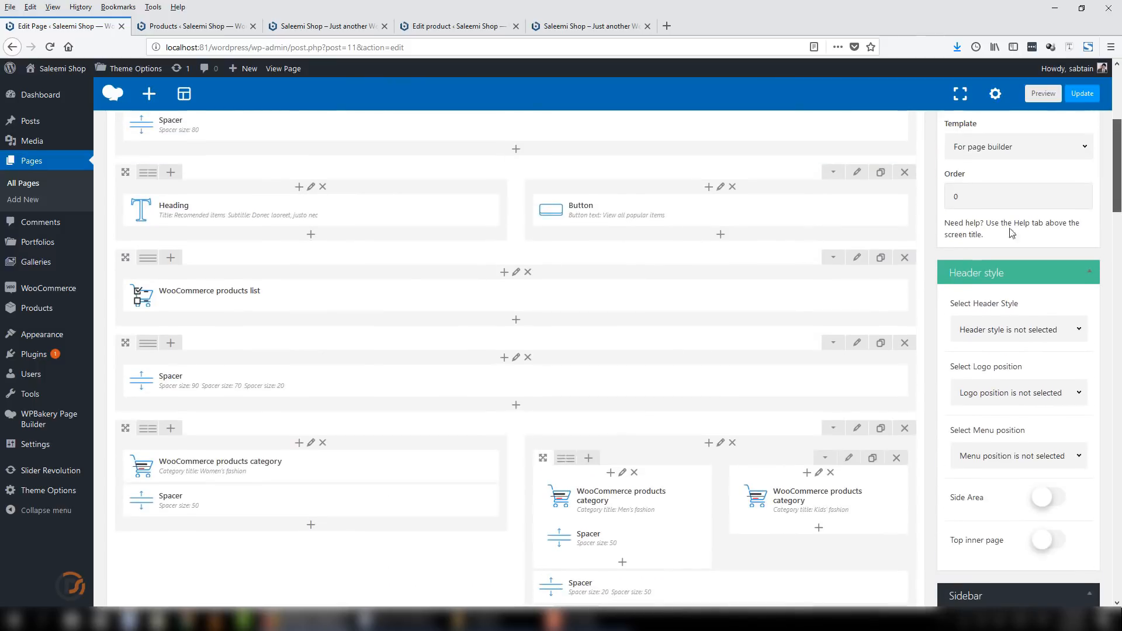
{"action": "mouse_move", "coordinate": [494, 299]}
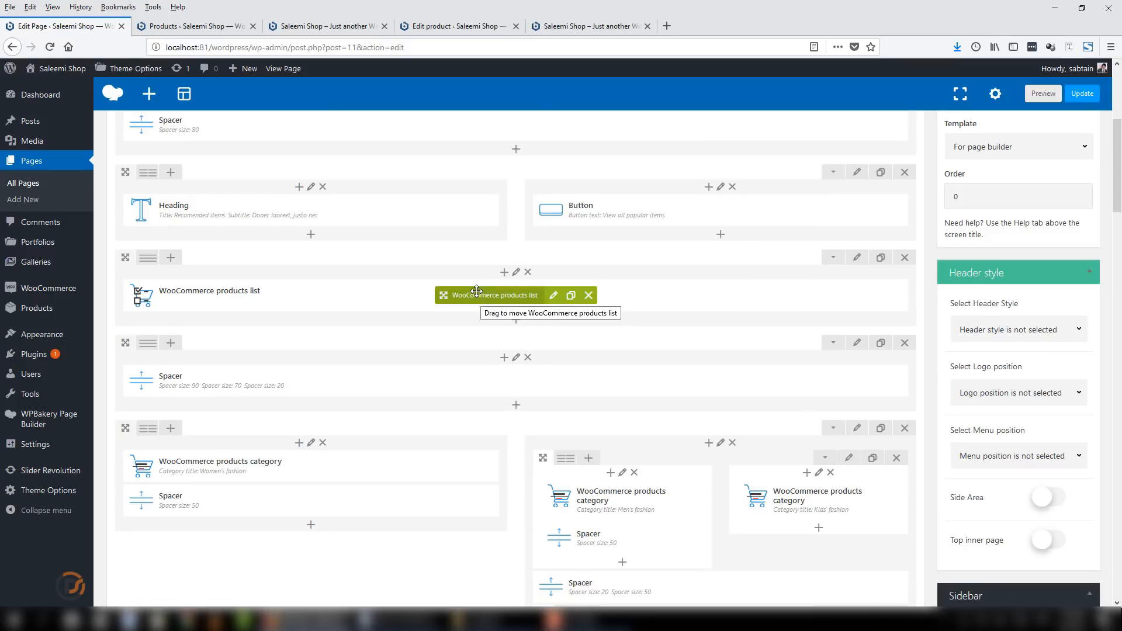
{"action": "left_click", "coordinate": [554, 295]}
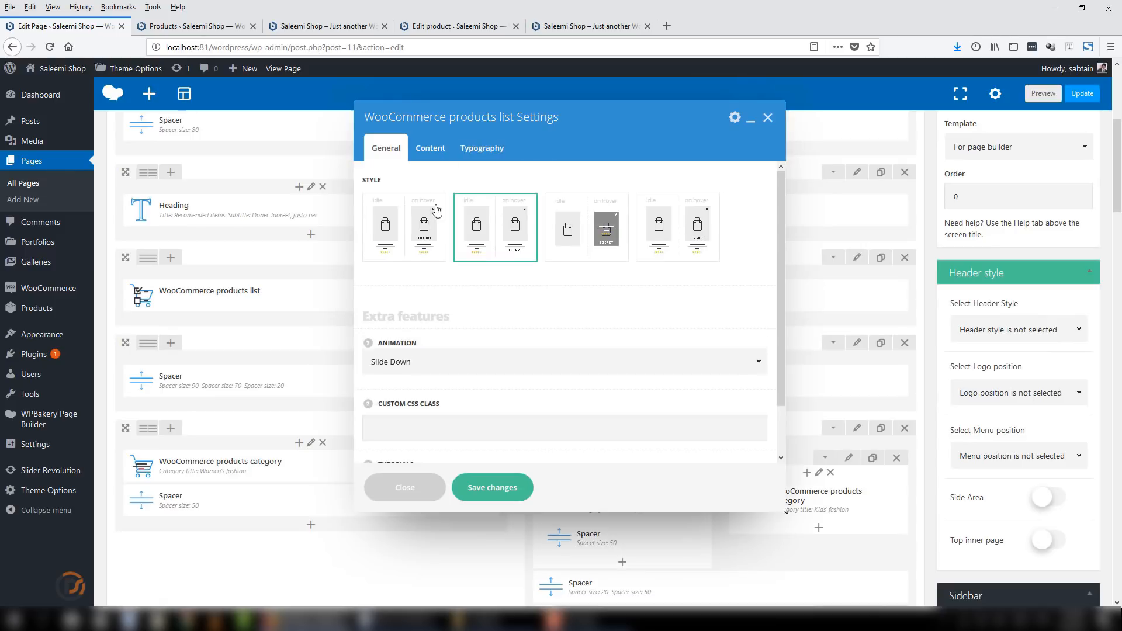
{"action": "left_click", "coordinate": [425, 152]}
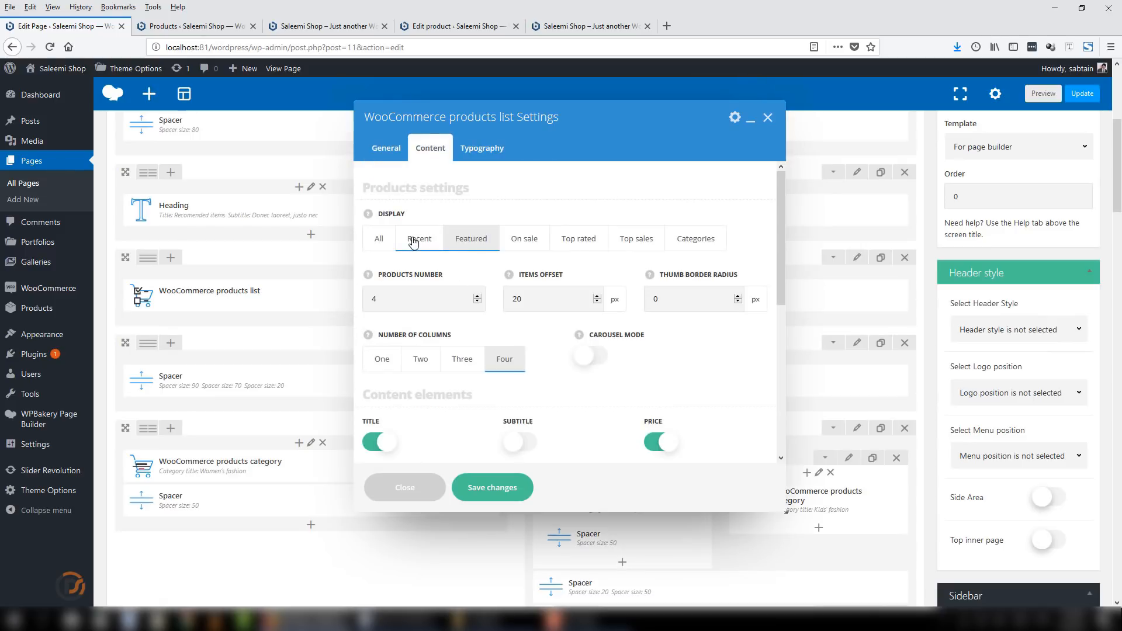
{"action": "left_click", "coordinate": [417, 242]}
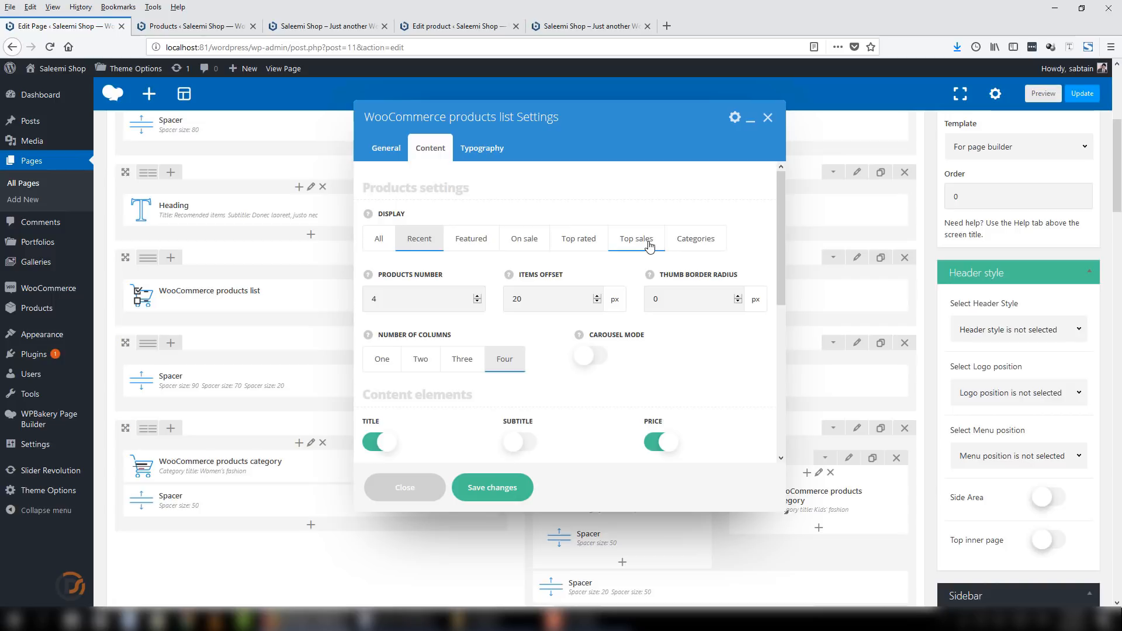
{"action": "left_click", "coordinate": [691, 241]}
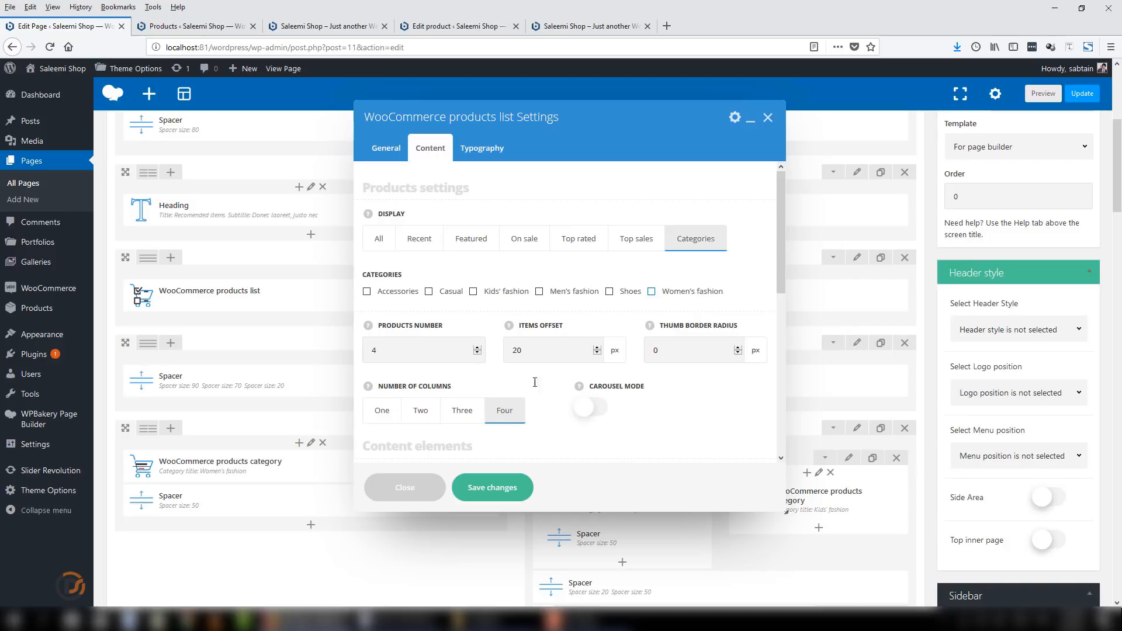
{"action": "left_click", "coordinate": [426, 491]}
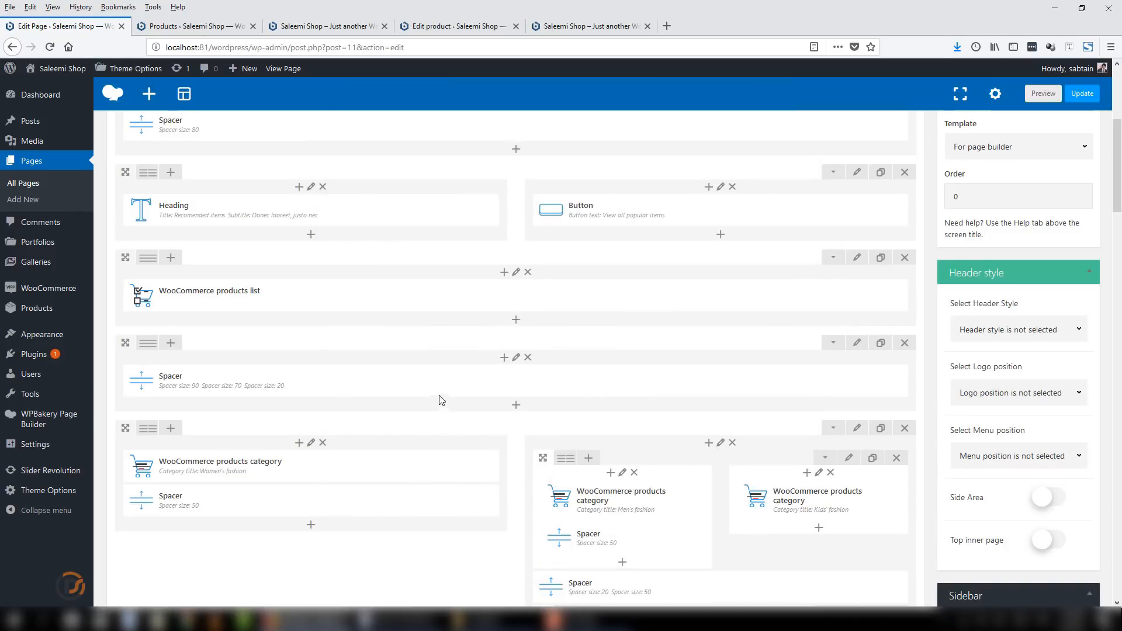
View the category tiles on the live home page and locate the matching WooCommerce products category elements in the page builder
{"action": "mouse_move", "coordinate": [434, 393]}
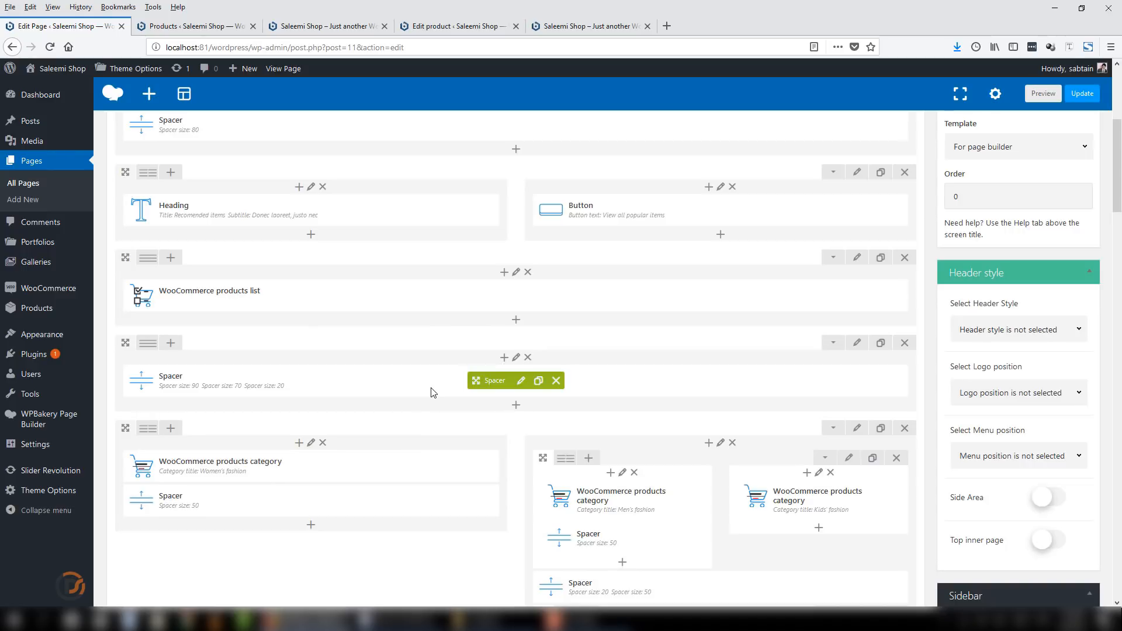
{"action": "left_click", "coordinate": [214, 26]}
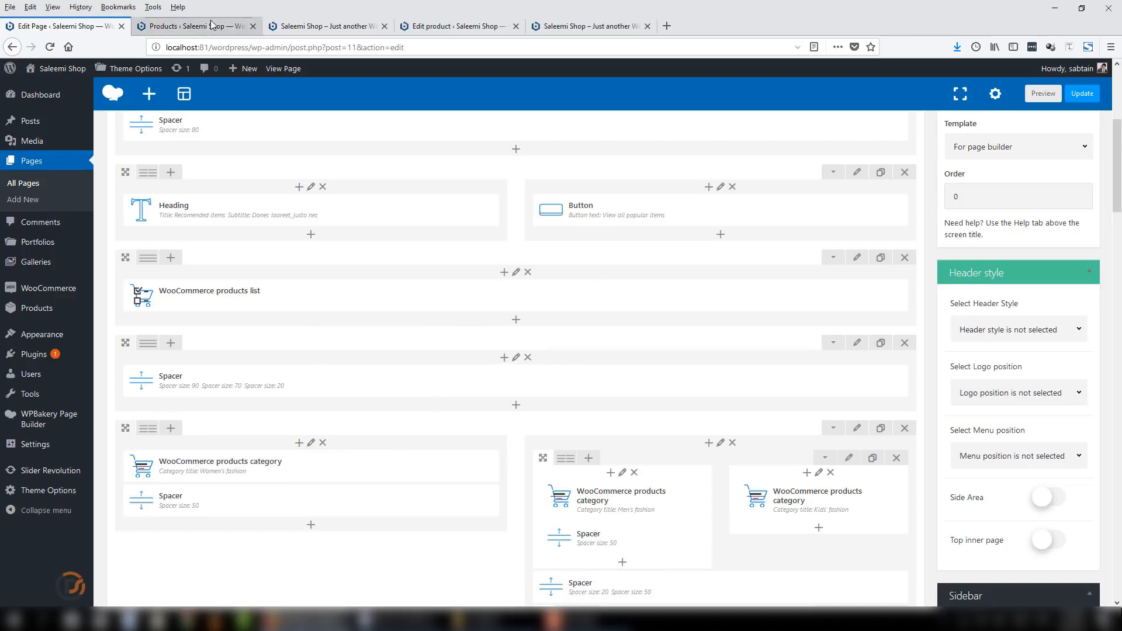
{"action": "left_click", "coordinate": [345, 28]}
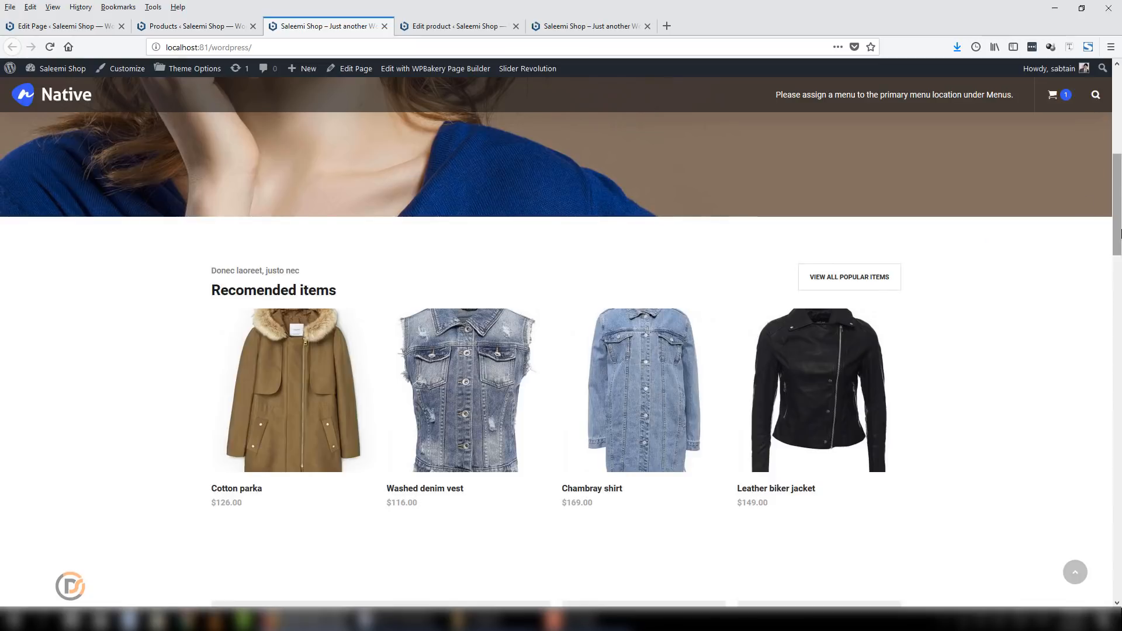
{"action": "left_click_drag", "start_coordinate": [1121, 230], "coordinate": [1121, 318]}
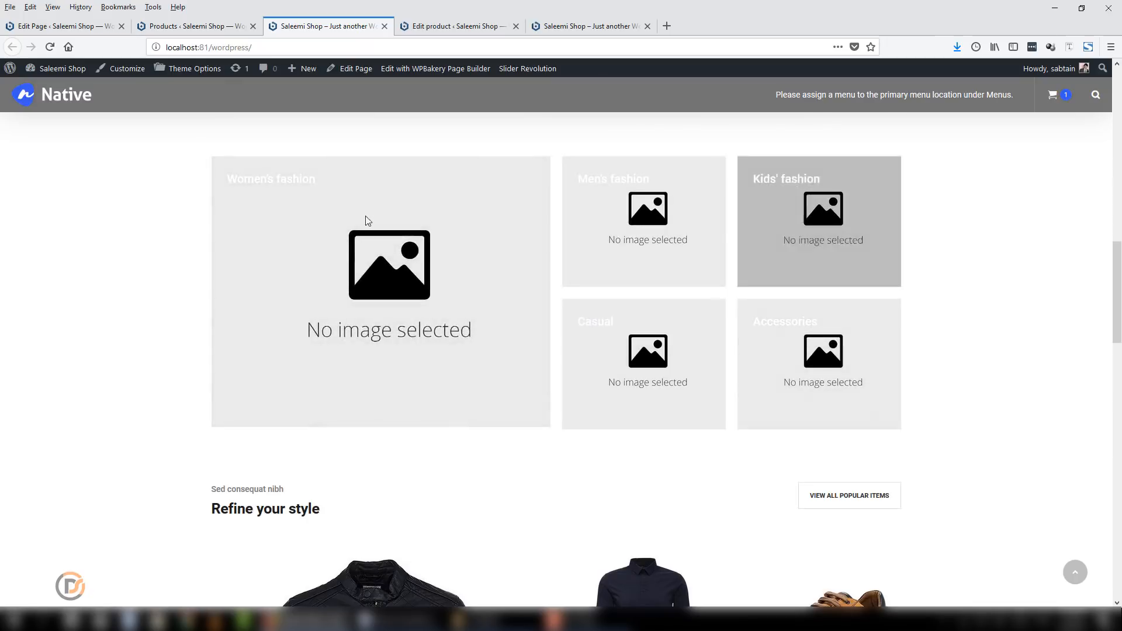
{"action": "left_click", "coordinate": [58, 27]}
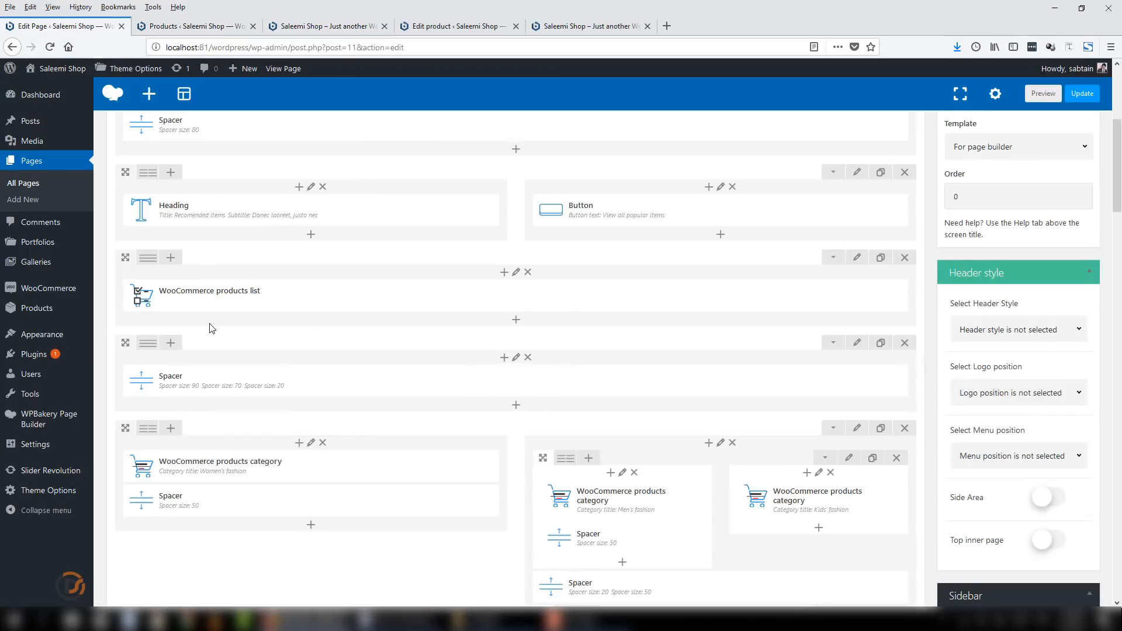
{"action": "scroll", "coordinate": [275, 476], "scroll_direction": "down", "scroll_amount": 2}
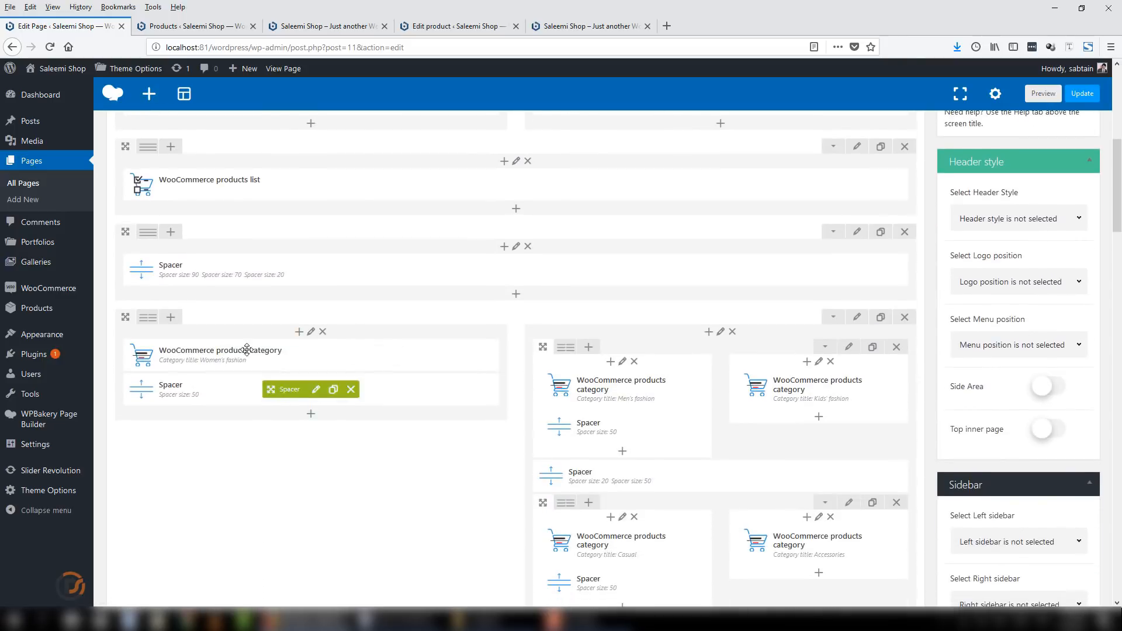
Open the Women's fashion products category settings and compare its title, style and category to display with the live home page tile
{"action": "scroll", "coordinate": [584, 380], "scroll_direction": "down", "scroll_amount": 4}
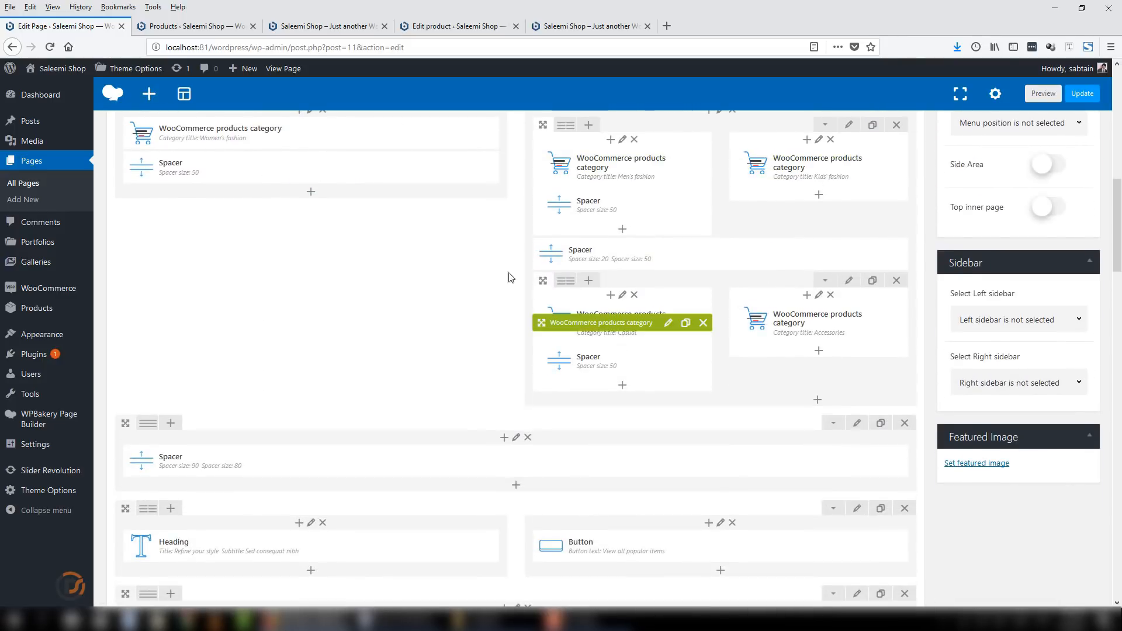
{"action": "left_click", "coordinate": [356, 133]}
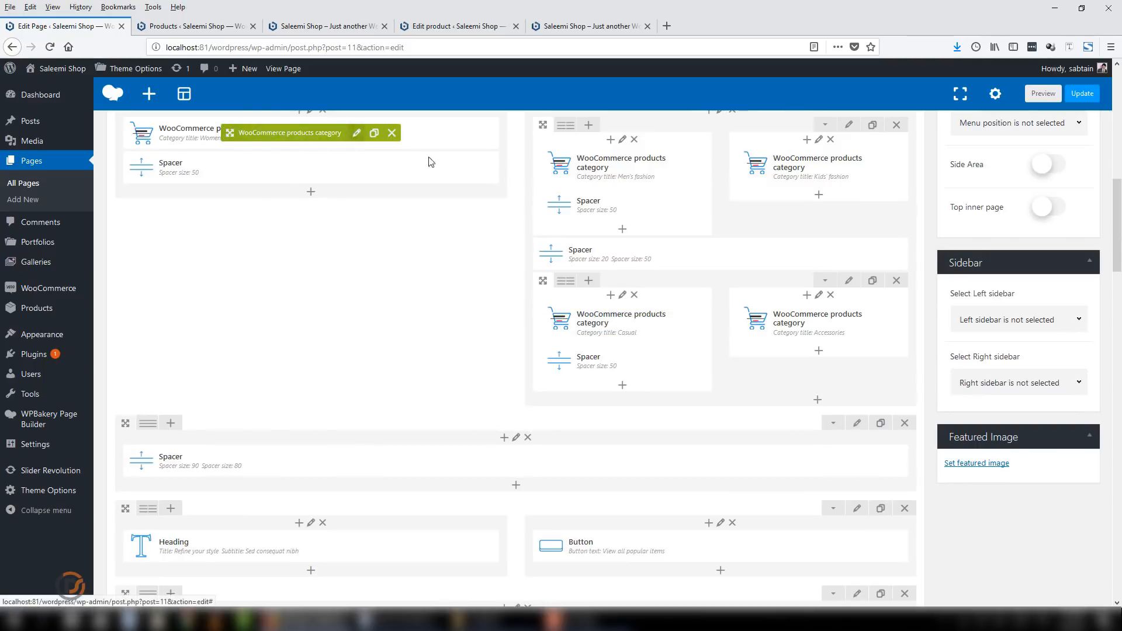
{"action": "scroll", "coordinate": [461, 367], "scroll_direction": "down", "scroll_amount": 5}
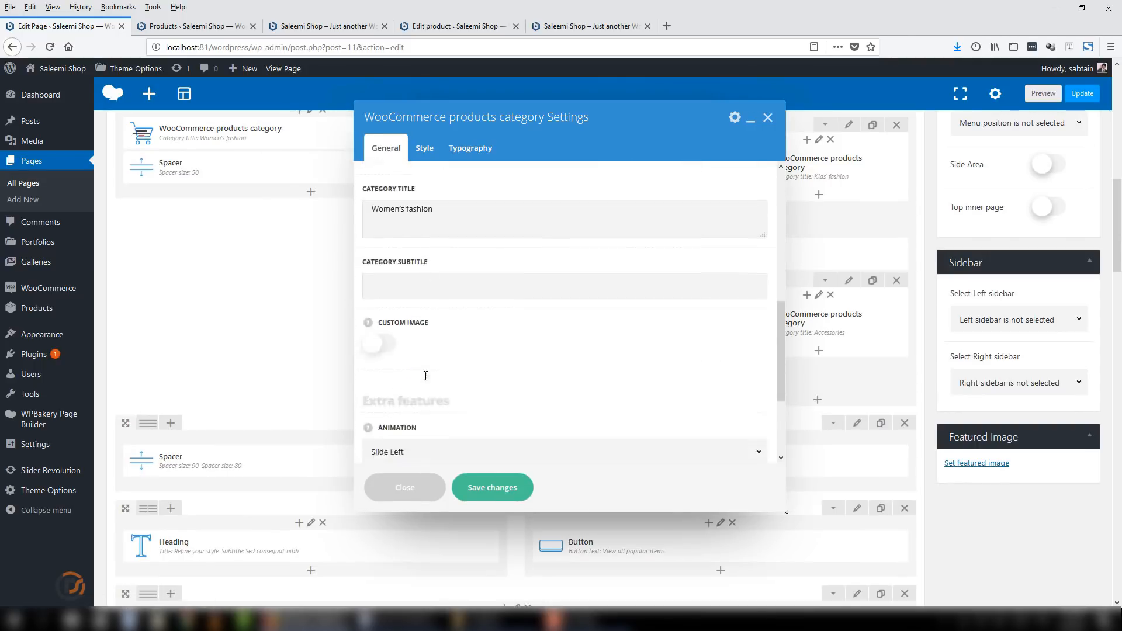
{"action": "scroll", "coordinate": [484, 382], "scroll_direction": "up", "scroll_amount": 8}
{"action": "scroll", "coordinate": [483, 382], "scroll_direction": "up", "scroll_amount": 1}
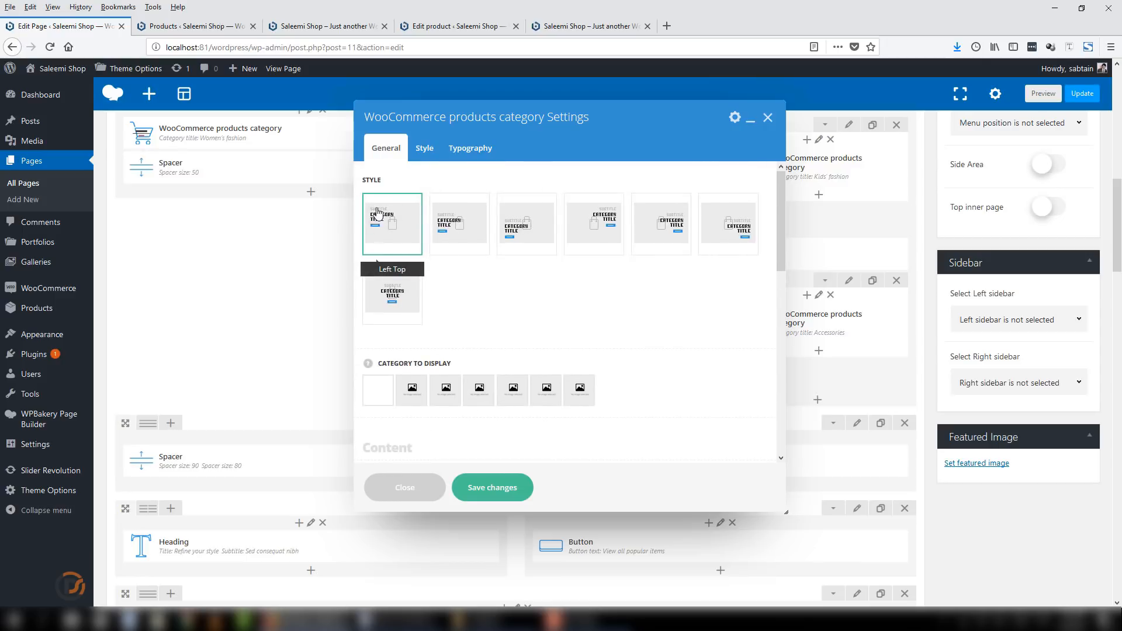
{"action": "left_click", "coordinate": [325, 26]}
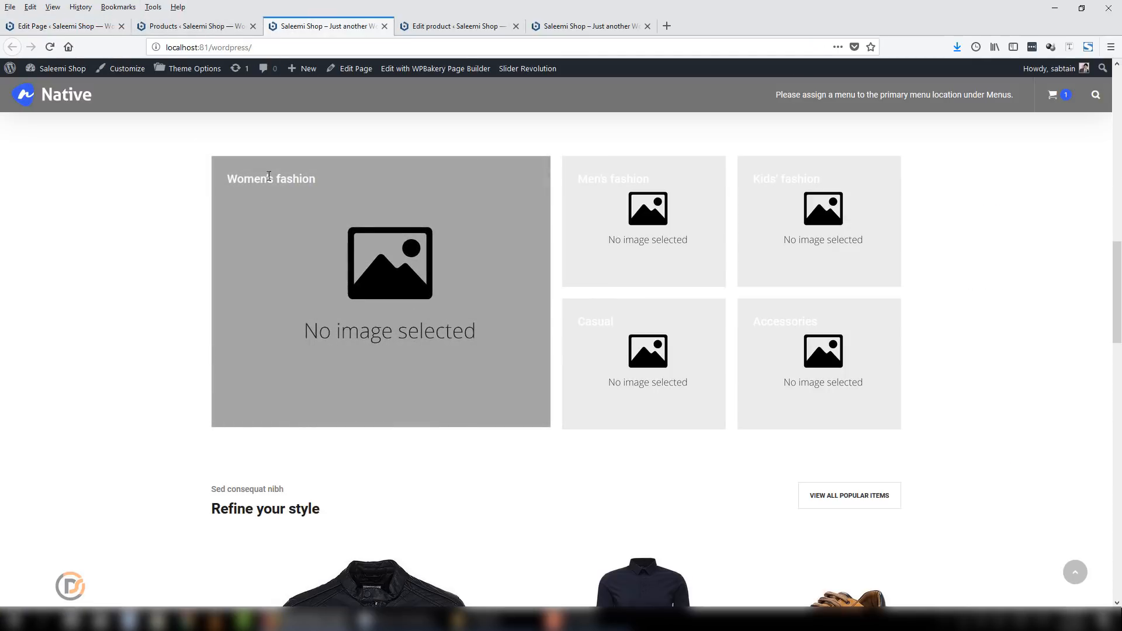
{"action": "left_click", "coordinate": [90, 27]}
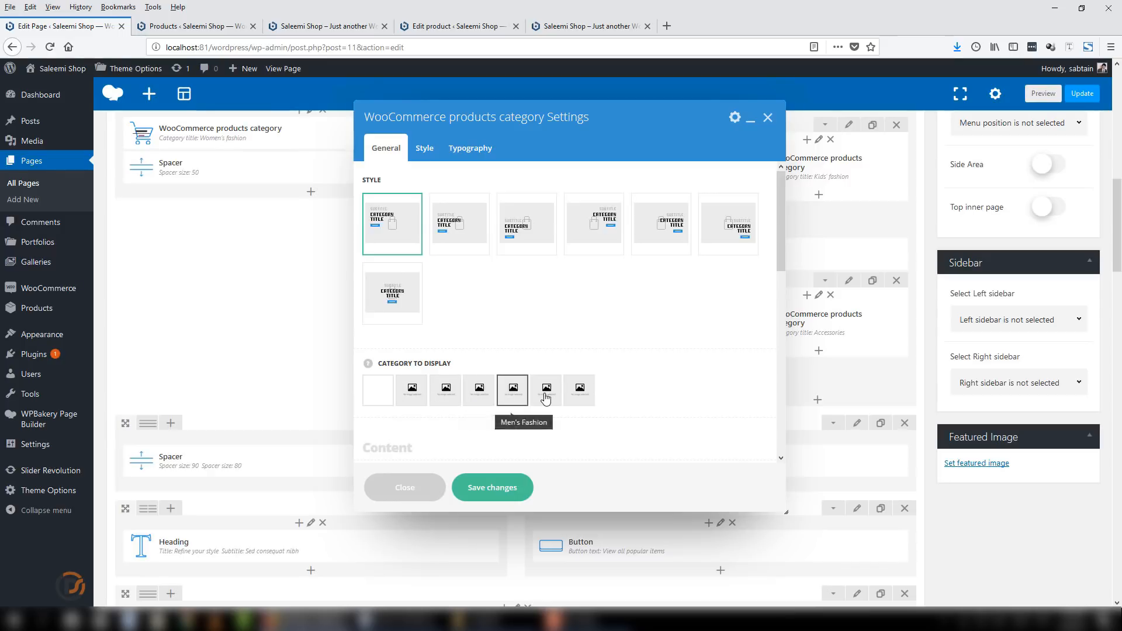
{"action": "mouse_move", "coordinate": [65, 315]}
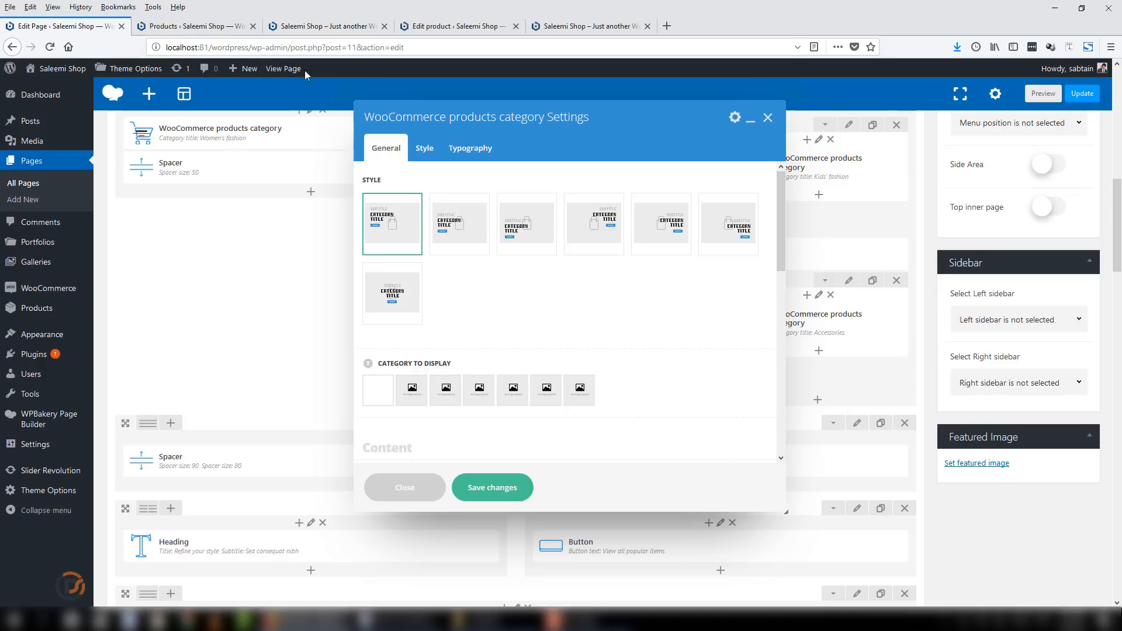
Review the category element's image size, color and box shadow style settings, and close them without saving
{"action": "left_click", "coordinate": [426, 149]}
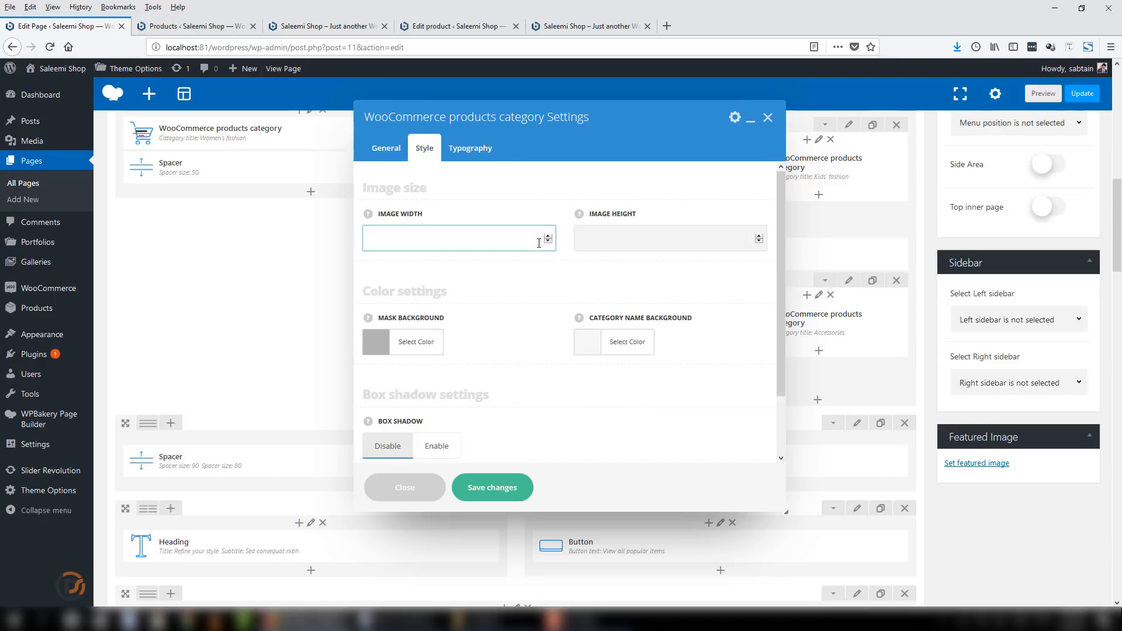
{"action": "left_click", "coordinate": [444, 242]}
{"action": "left_click", "coordinate": [551, 273]}
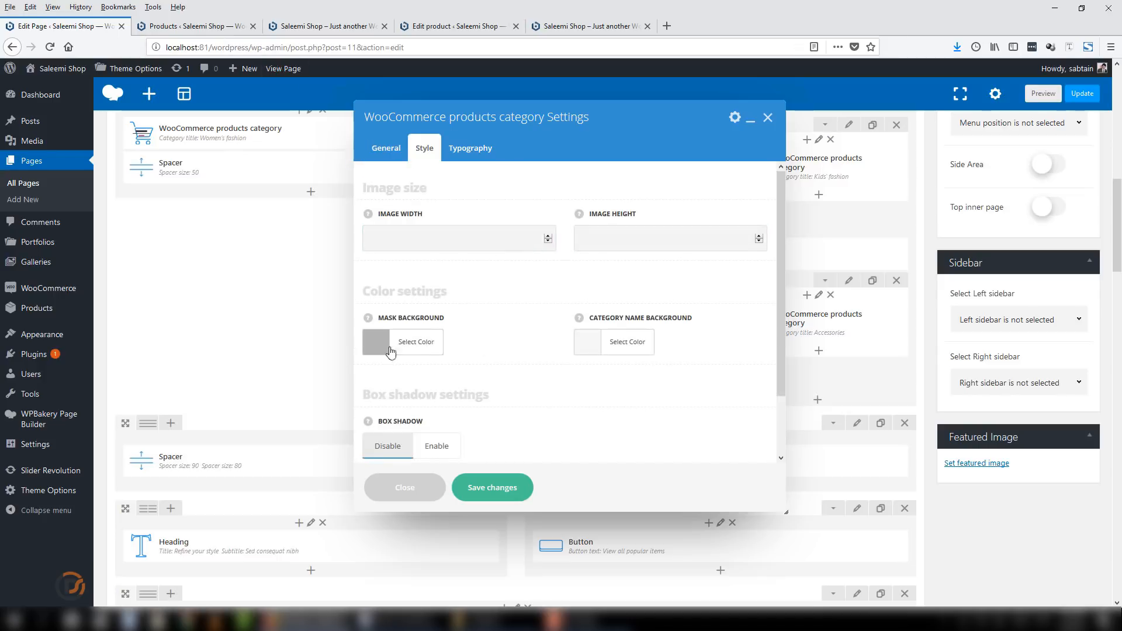
{"action": "scroll", "coordinate": [620, 330], "scroll_direction": "down", "scroll_amount": 2}
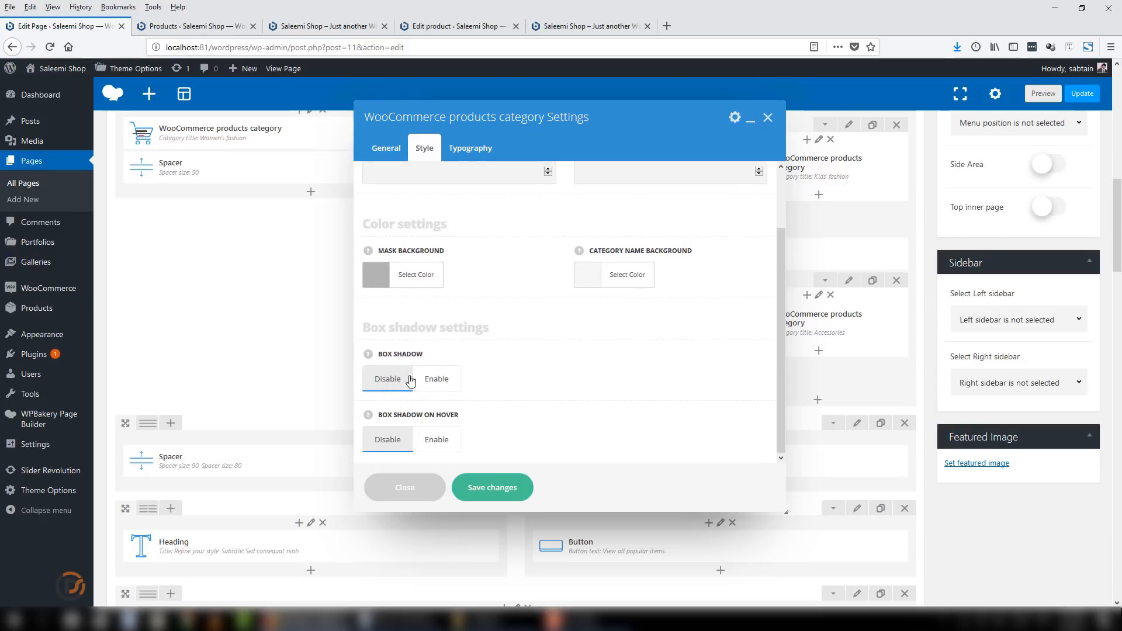
{"action": "left_click", "coordinate": [414, 488]}
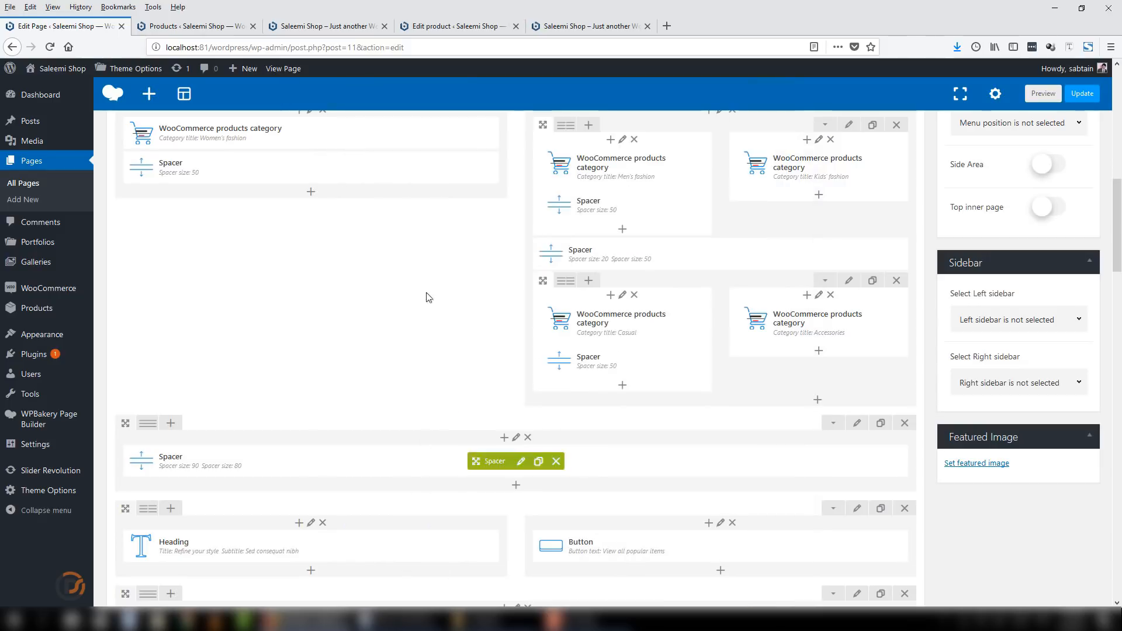
Browse the elements that can be added to the product categories column and close the list without adding any
{"action": "scroll", "coordinate": [823, 198], "scroll_direction": "up", "scroll_amount": 3}
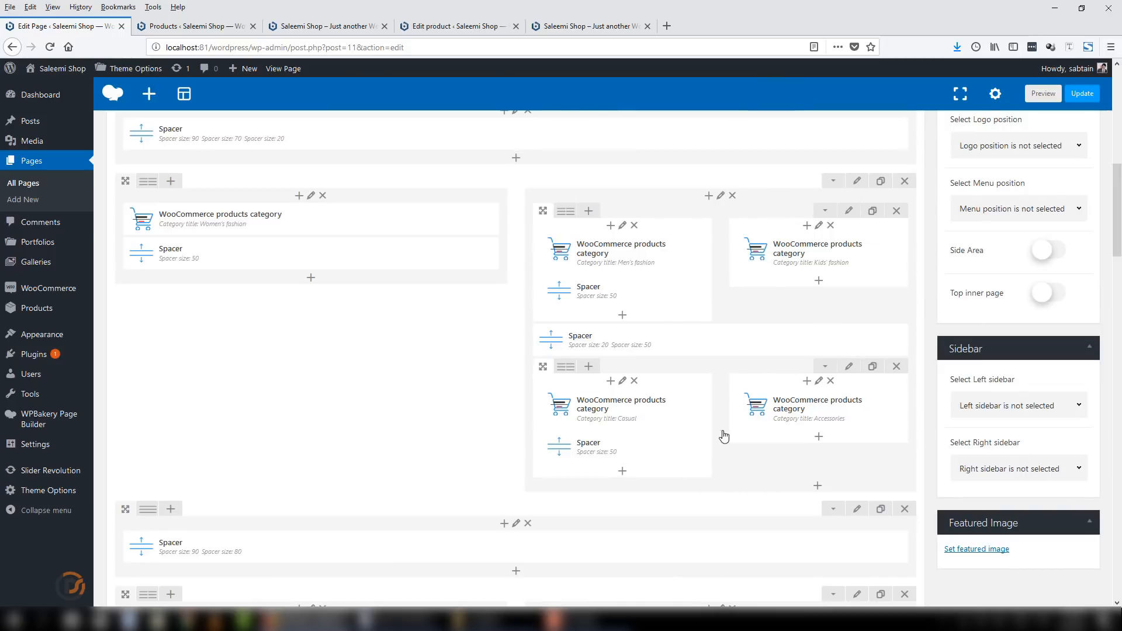
{"action": "left_click", "coordinate": [819, 488]}
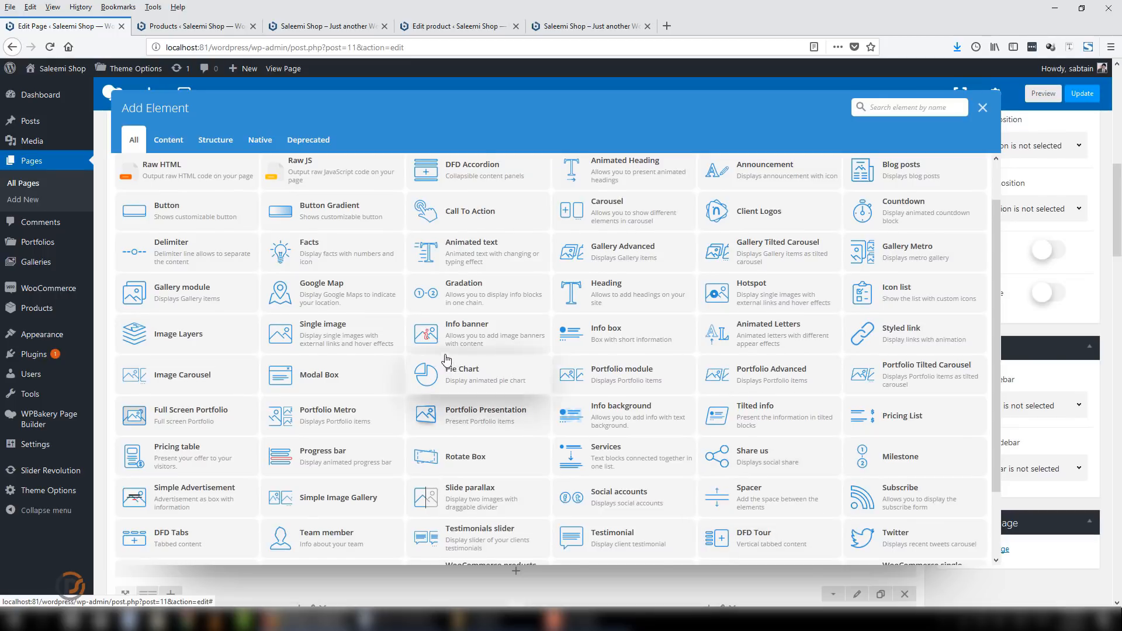
{"action": "scroll", "coordinate": [447, 292], "scroll_direction": "up", "scroll_amount": 1}
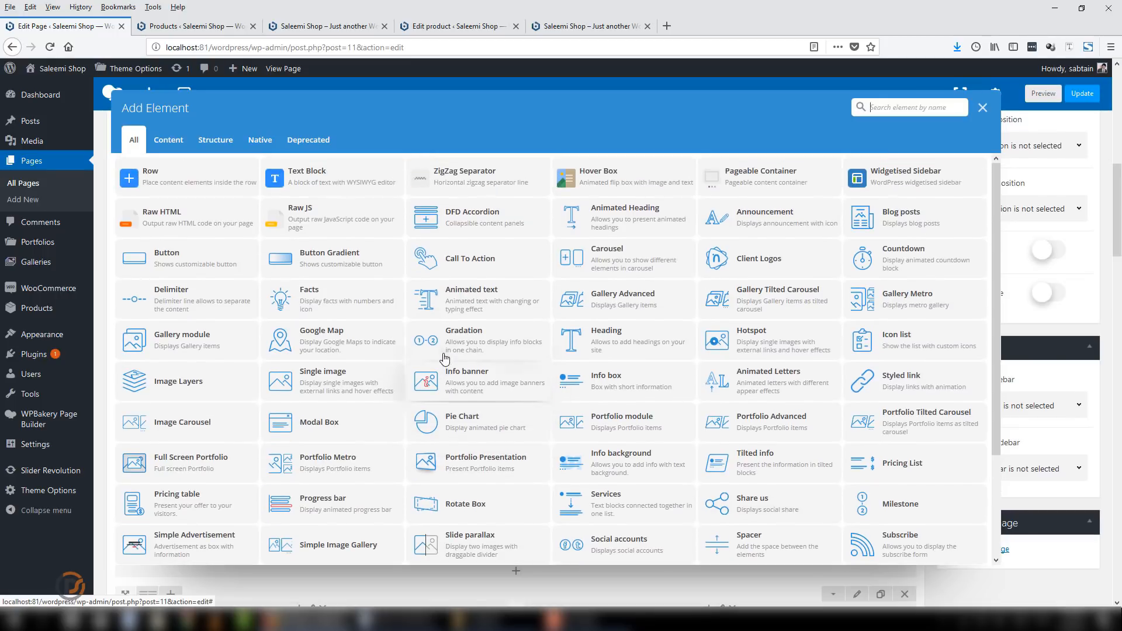
{"action": "left_click", "coordinate": [983, 108]}
Compare the WooCommerce single product elements in the page builder with the Refine your style products on the live home page
{"action": "left_click_drag", "start_coordinate": [1117, 207], "coordinate": [1120, 289]}
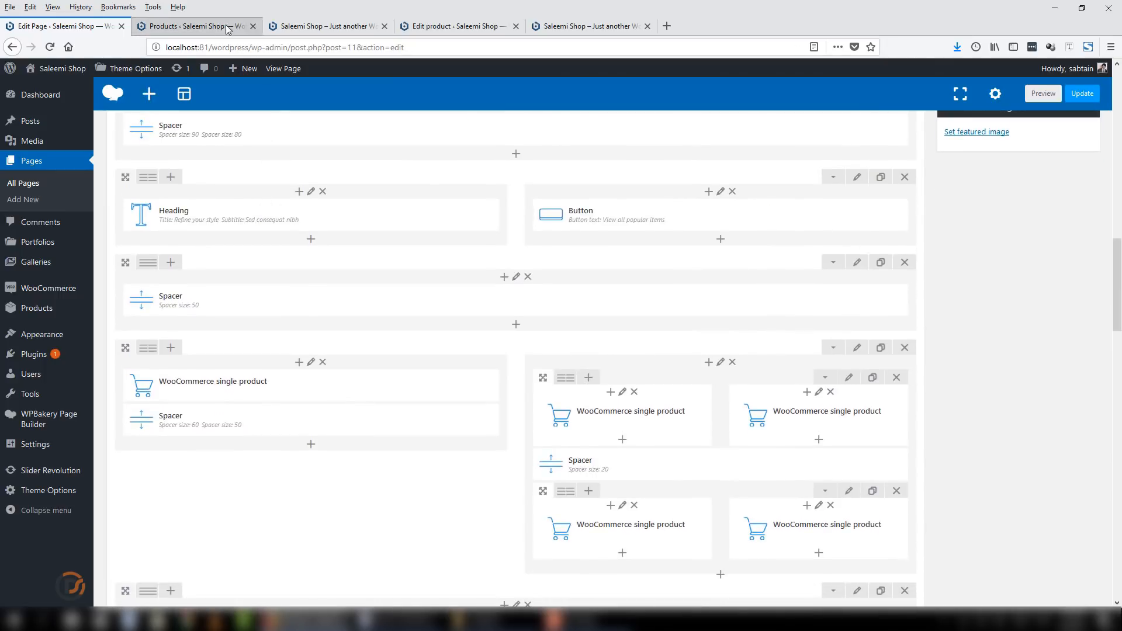
{"action": "left_click", "coordinate": [327, 26]}
{"action": "scroll", "coordinate": [614, 345], "scroll_direction": "down", "scroll_amount": 4}
{"action": "scroll", "coordinate": [394, 335], "scroll_direction": "down", "scroll_amount": 3}
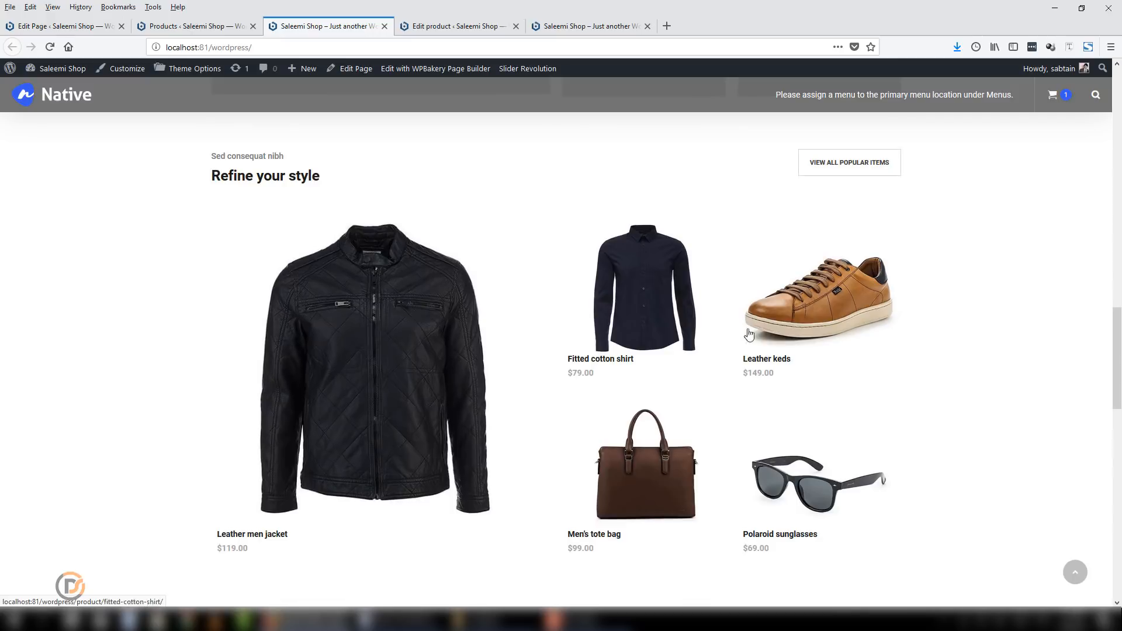
{"action": "left_click", "coordinate": [48, 26]}
{"action": "scroll", "coordinate": [636, 358], "scroll_direction": "down", "scroll_amount": 5}
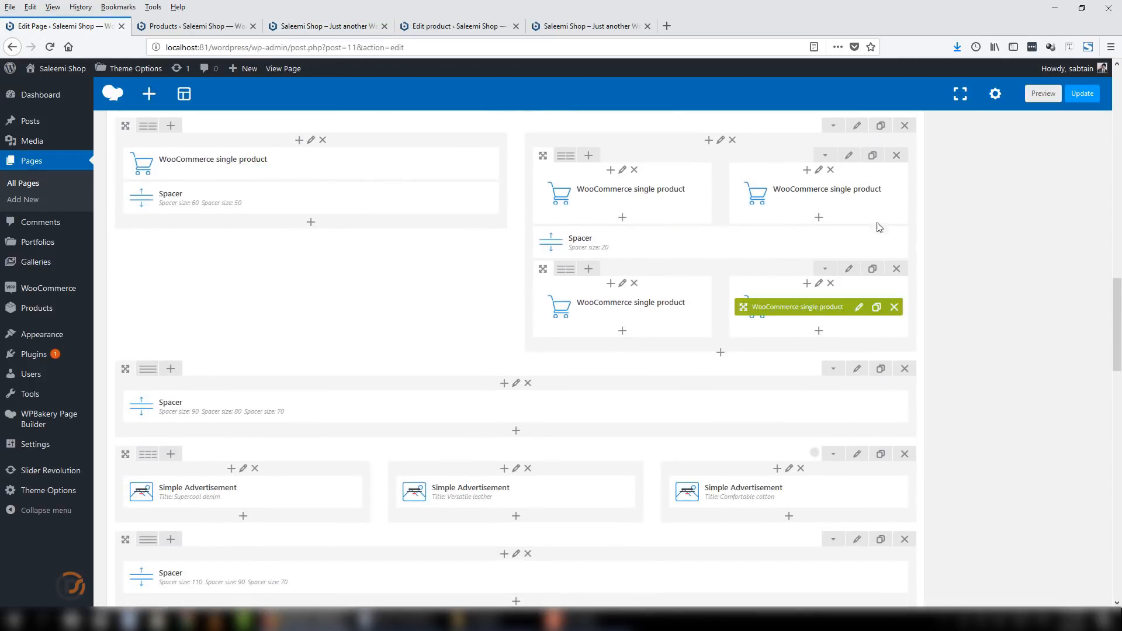
View the denim, leather and cotton banners on the live home page and locate the matching Simple Advertisement elements in the page builder
{"action": "left_click", "coordinate": [318, 26]}
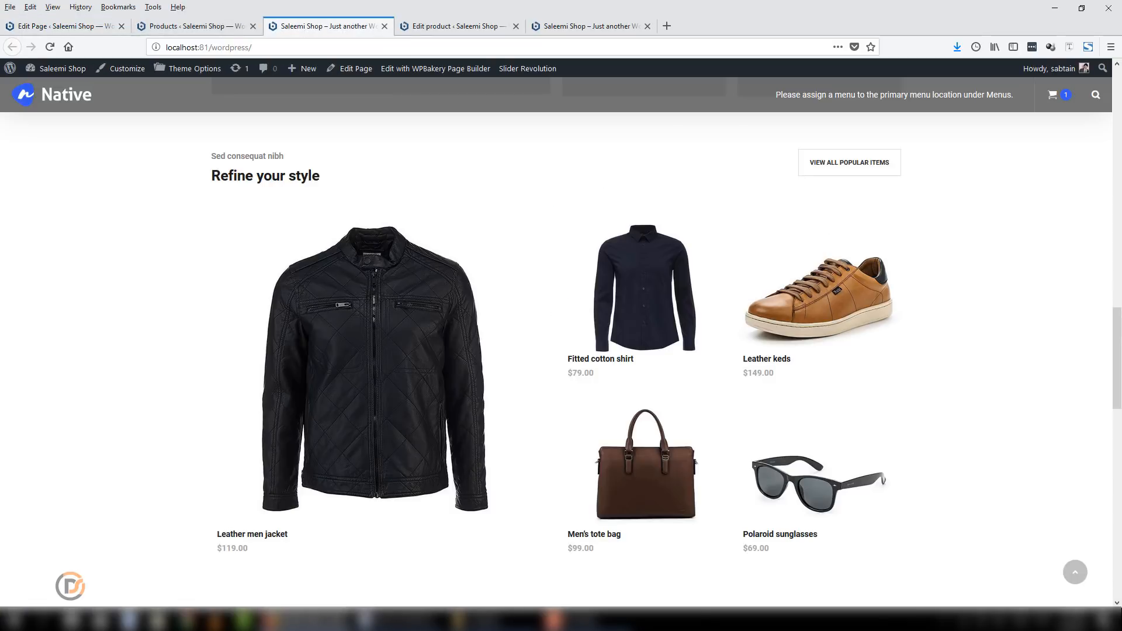
{"action": "scroll", "coordinate": [1120, 332], "scroll_direction": "down", "scroll_amount": 6}
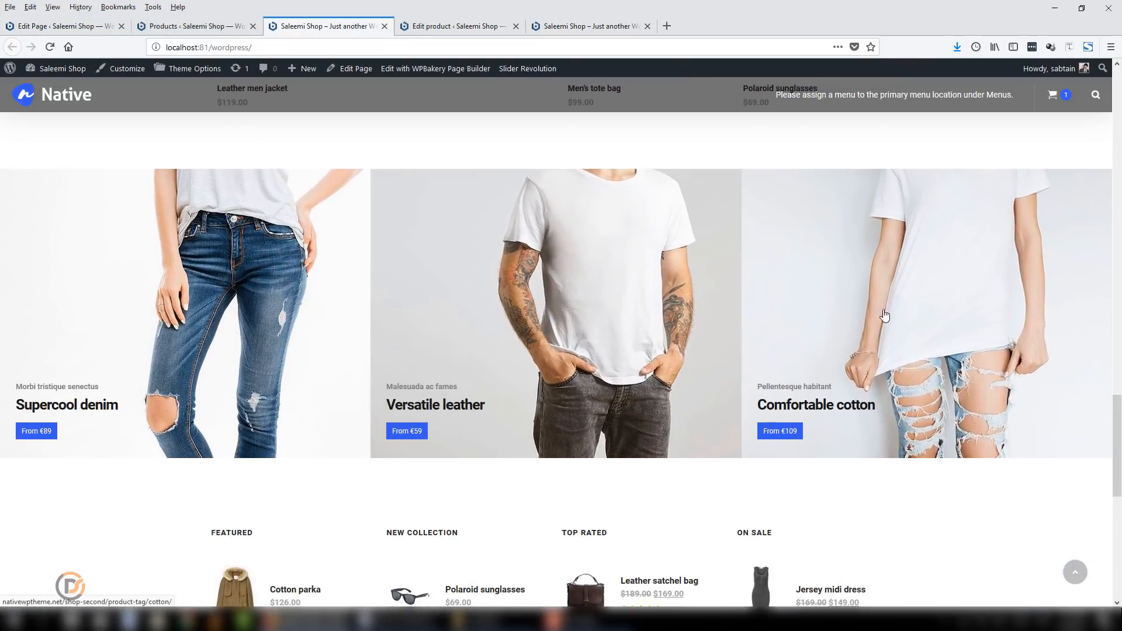
{"action": "left_click", "coordinate": [79, 25]}
{"action": "scroll", "coordinate": [637, 423], "scroll_direction": "down", "scroll_amount": 2}
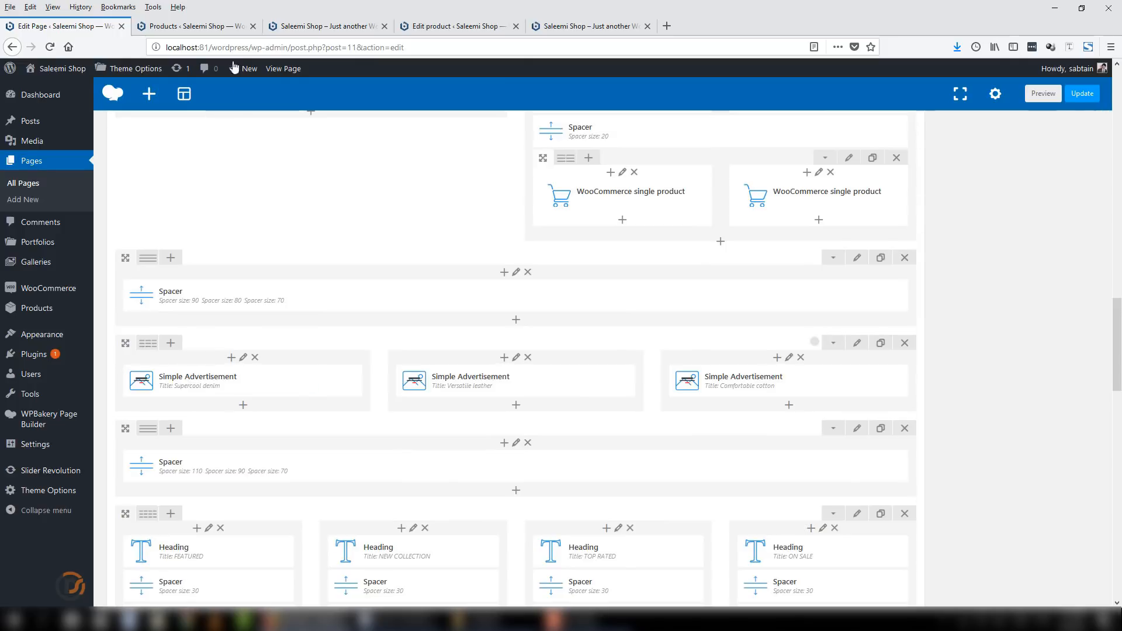
Compare the Featured, New Collection, Top Rated and On Sale columns on the live home page with their WooCommerce products list small elements
{"action": "left_click", "coordinate": [327, 27]}
{"action": "scroll", "coordinate": [395, 155], "scroll_direction": "down", "scroll_amount": 5}
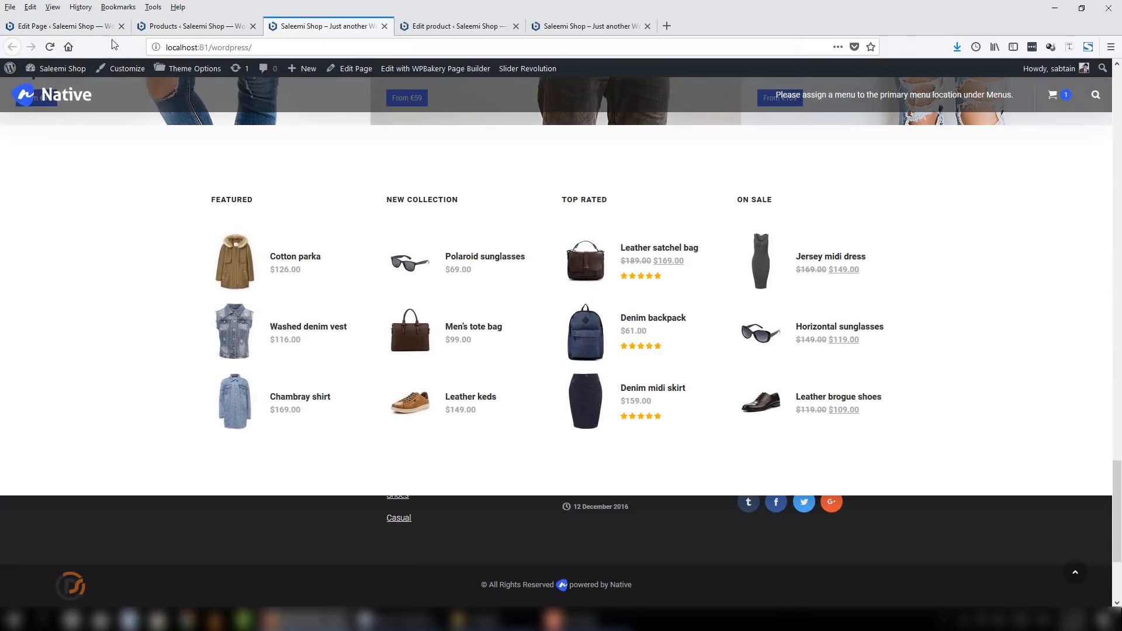
{"action": "left_click", "coordinate": [114, 27]}
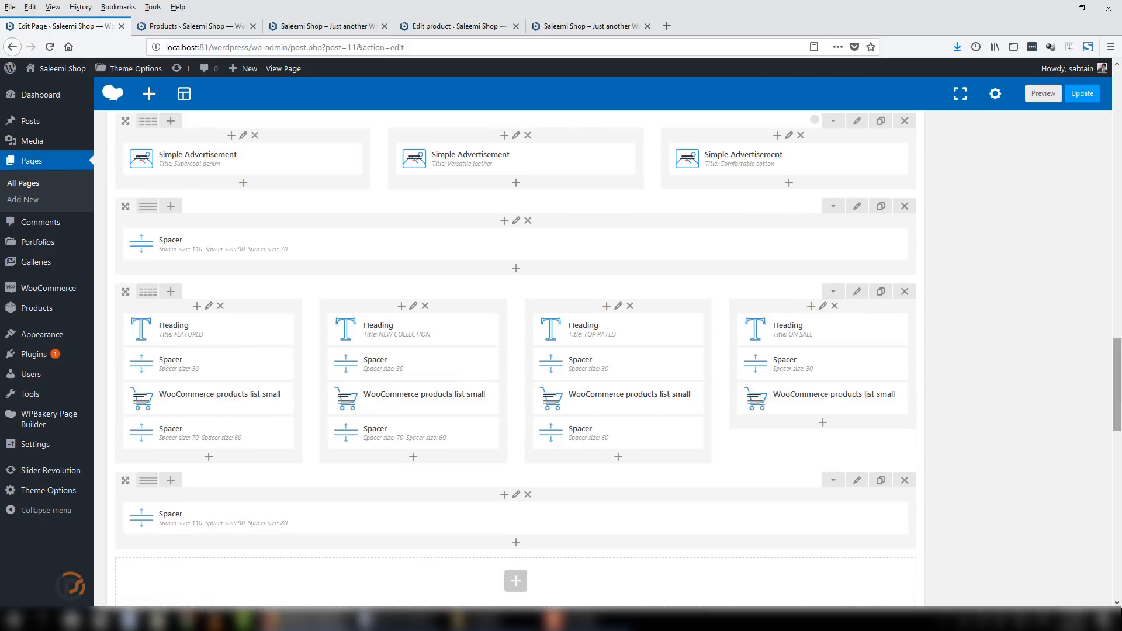
{"action": "scroll", "coordinate": [514, 351], "scroll_direction": "down", "scroll_amount": 5}
{"action": "left_click_drag", "start_coordinate": [1121, 404], "coordinate": [1120, 76]}
Return to the top of the live home page and reload it
{"action": "left_click", "coordinate": [310, 26]}
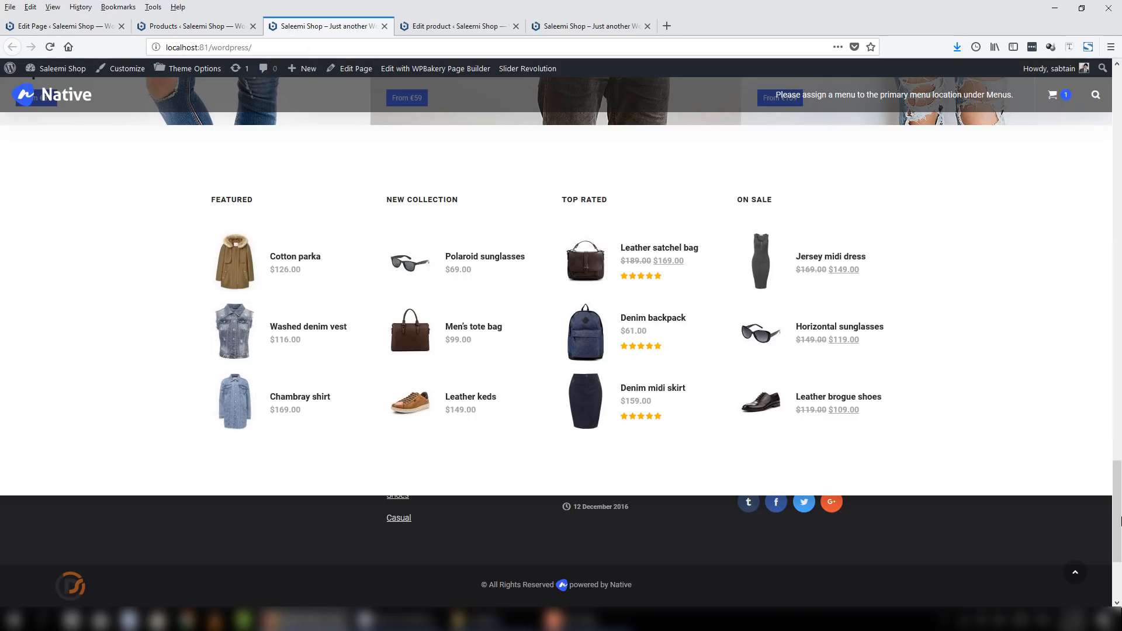
{"action": "left_click_drag", "start_coordinate": [1121, 520], "coordinate": [1120, 126]}
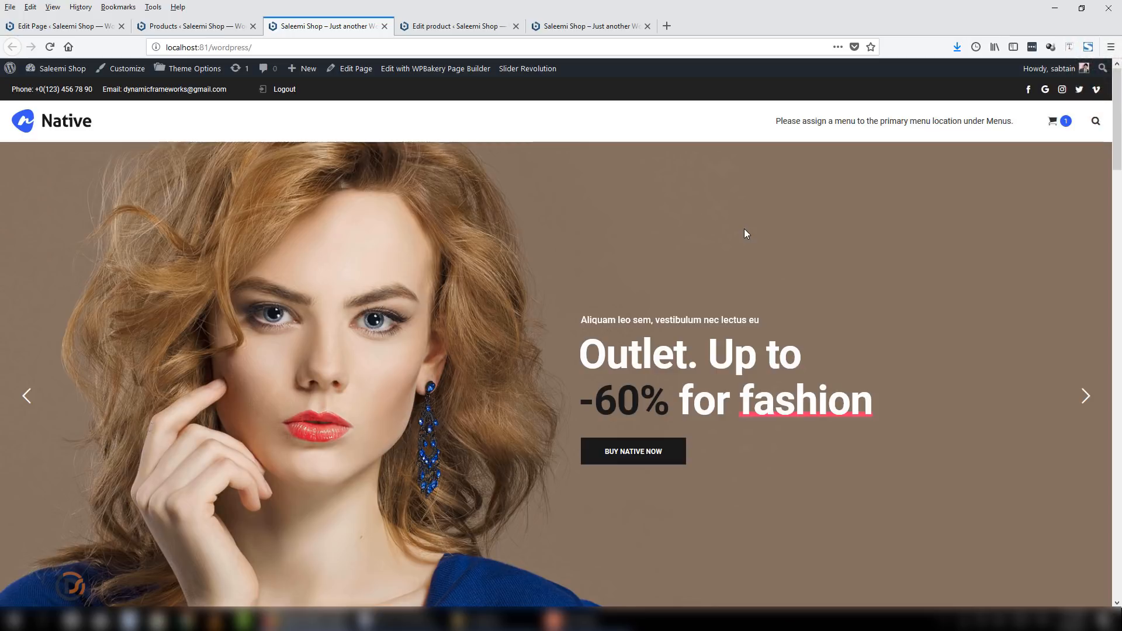
{"action": "left_click", "coordinate": [329, 44]}
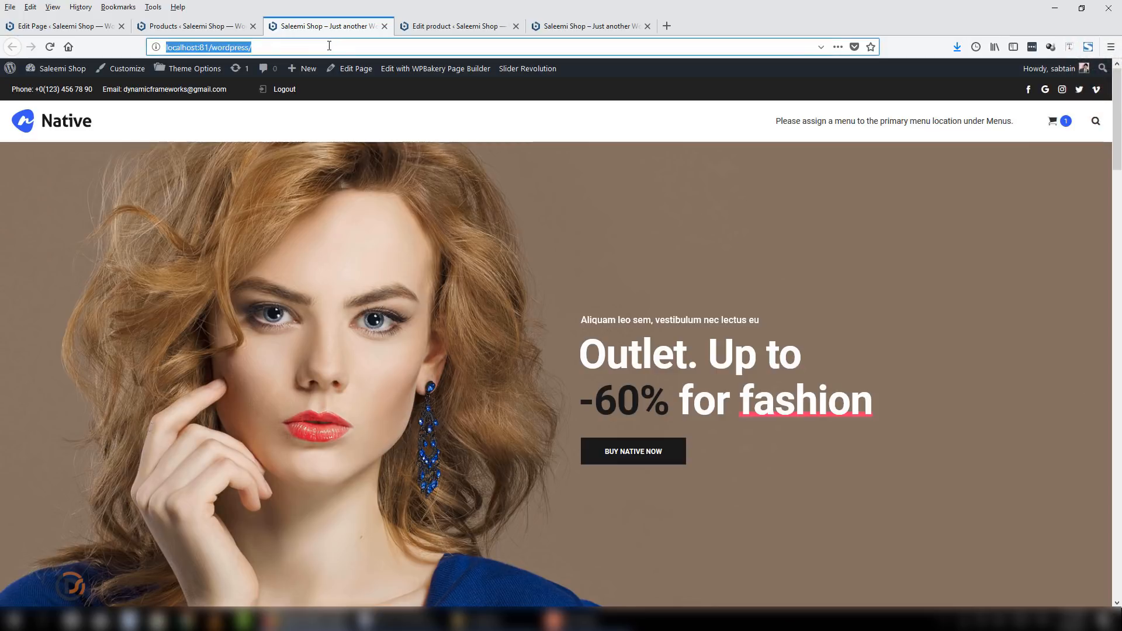
{"action": "key", "text": "Return"}
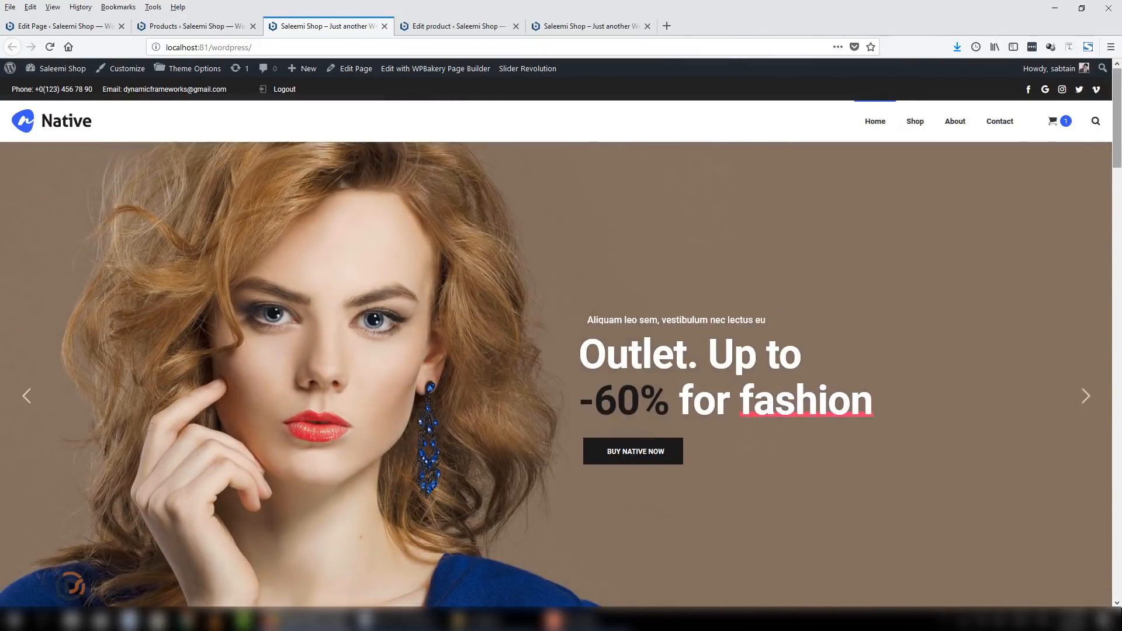
Review the reloaded home page's sections down to the banners, and check the cart preview and Shop submenu in the header
{"action": "scroll", "coordinate": [584, 221], "scroll_direction": "down", "scroll_amount": 3}
{"action": "scroll", "coordinate": [952, 195], "scroll_direction": "down", "scroll_amount": 2}
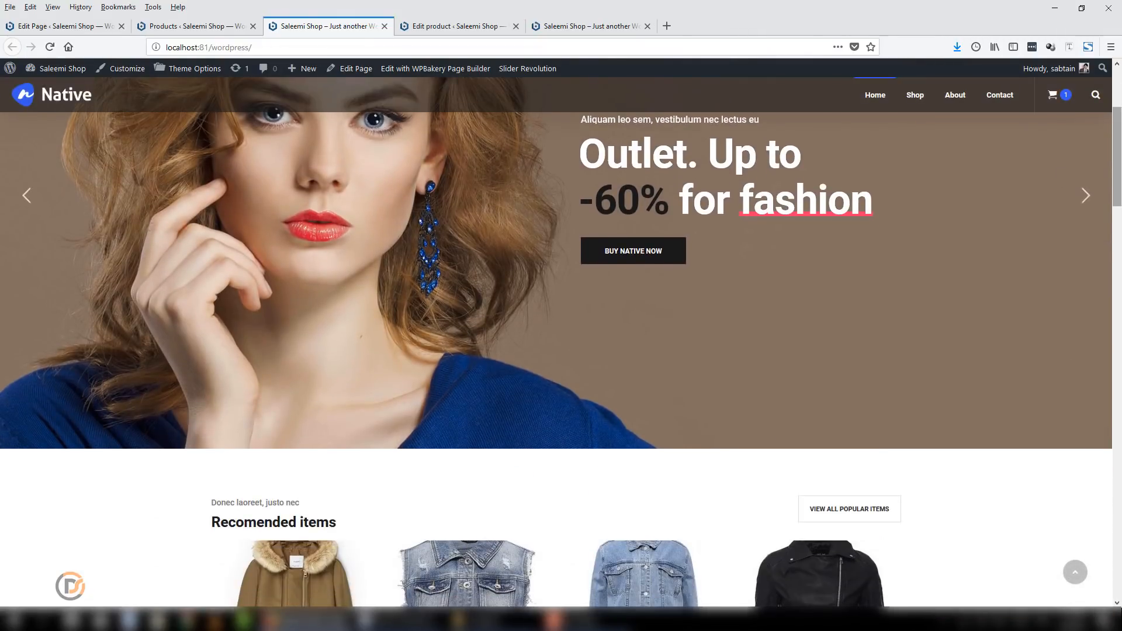
{"action": "scroll", "coordinate": [338, 329], "scroll_direction": "down", "scroll_amount": 5}
{"action": "scroll", "coordinate": [667, 296], "scroll_direction": "down", "scroll_amount": 5}
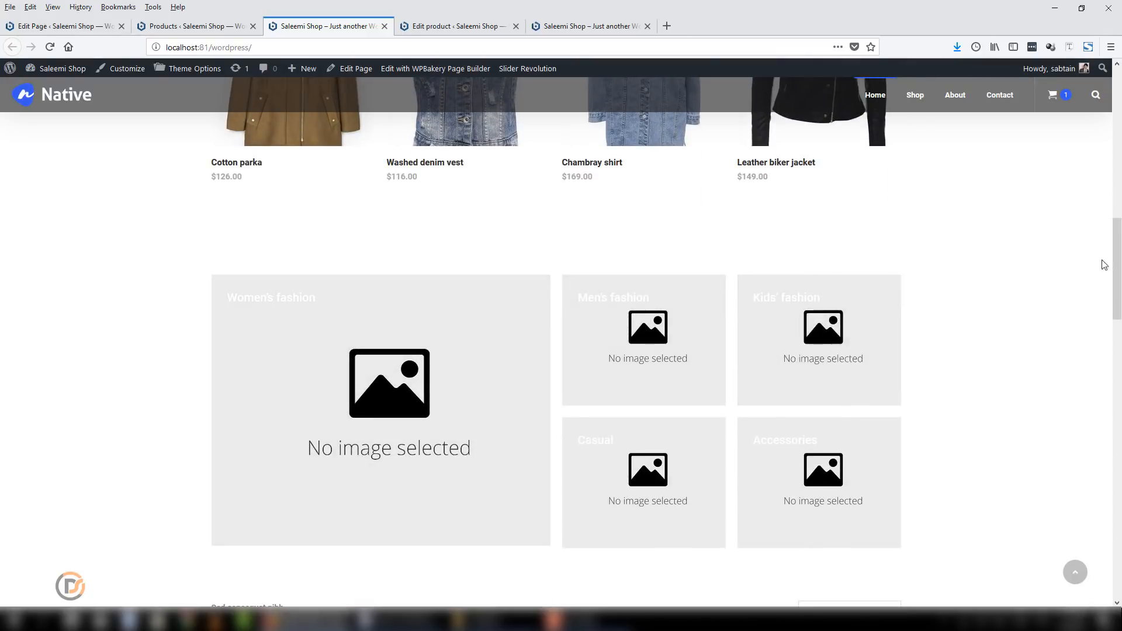
{"action": "scroll", "coordinate": [1102, 263], "scroll_direction": "down", "scroll_amount": 5}
{"action": "scroll", "coordinate": [943, 367], "scroll_direction": "down", "scroll_amount": 10}
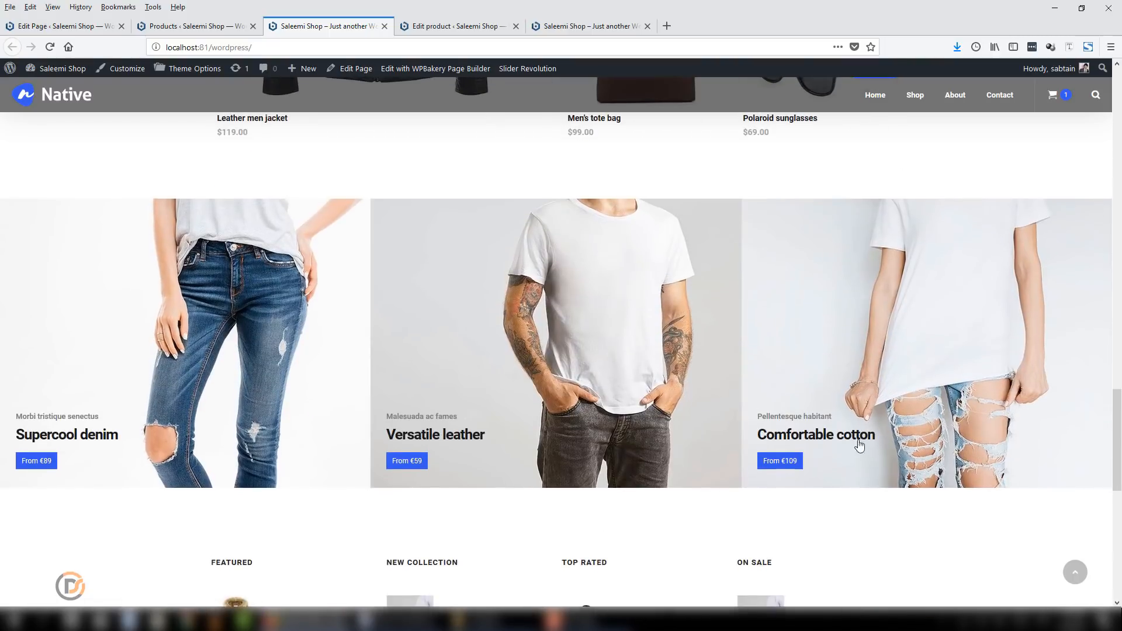
{"action": "left_click_drag", "start_coordinate": [1117, 439], "coordinate": [1117, 116]}
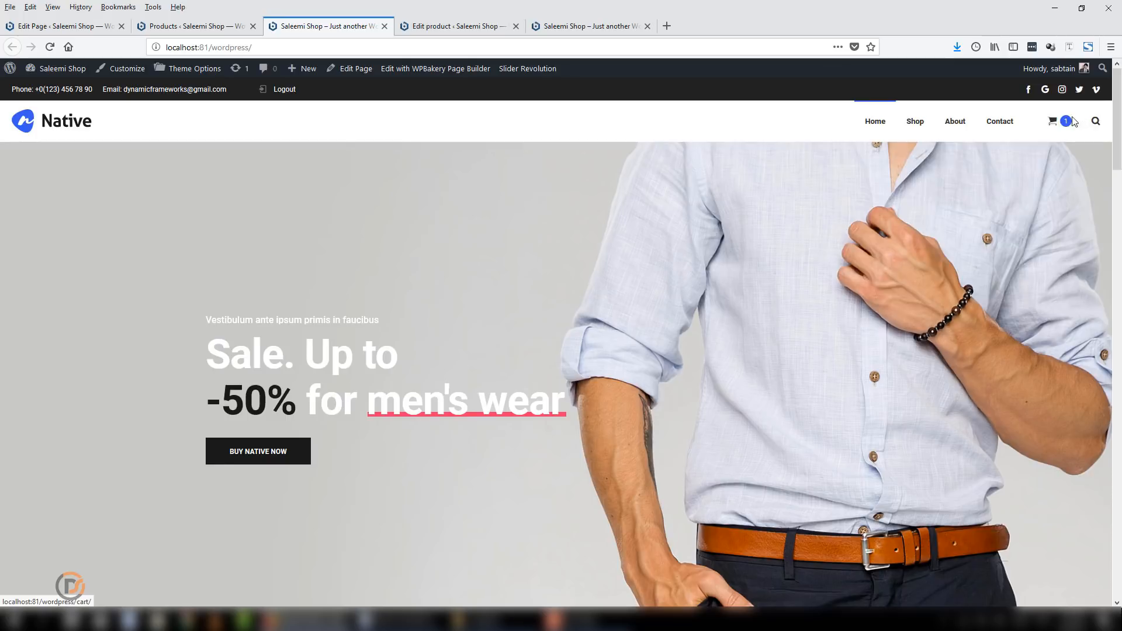
{"action": "mouse_move", "coordinate": [1074, 121]}
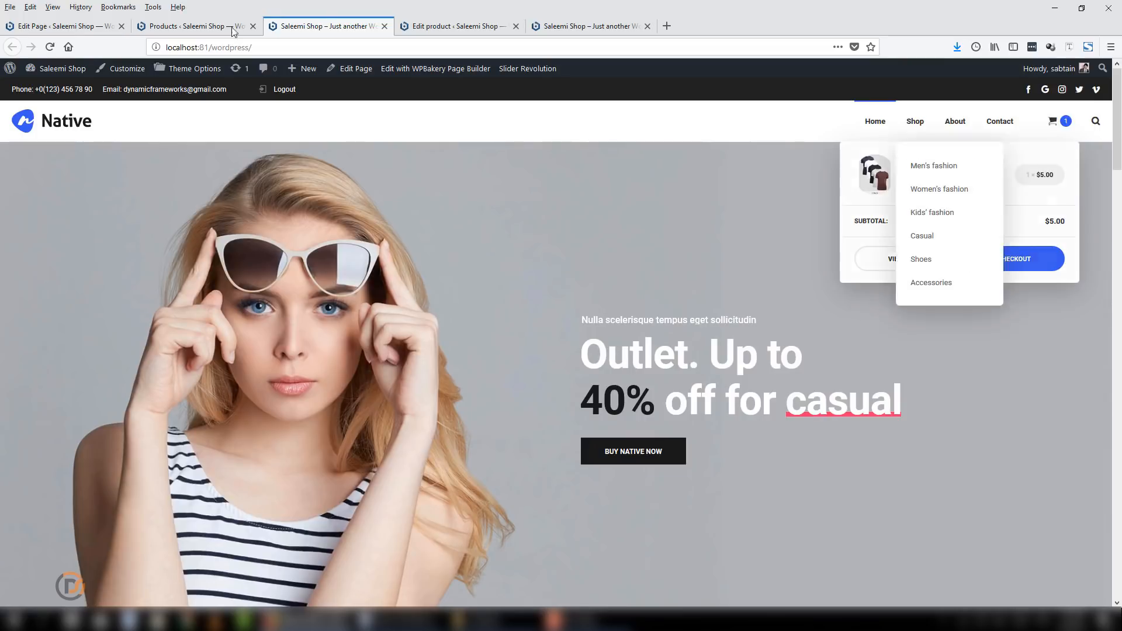
Open the WordPress Menus page in a new browser tab from the products admin page and switch to it
{"action": "left_click", "coordinate": [151, 27]}
{"action": "left_click", "coordinate": [310, 28]}
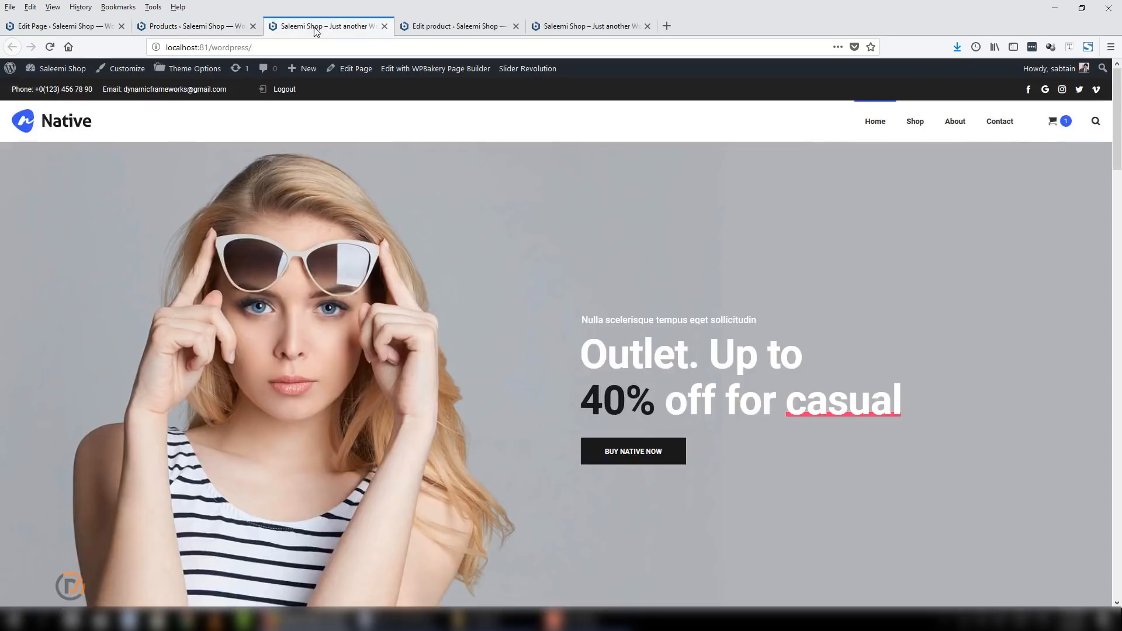
{"action": "left_click", "coordinate": [193, 28]}
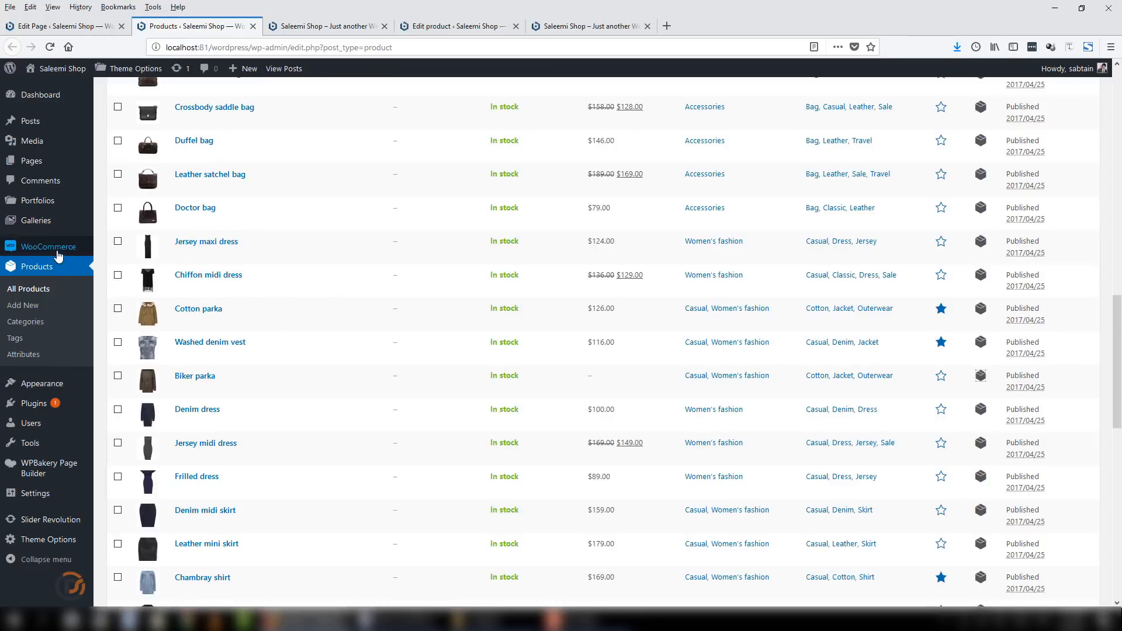
{"action": "mouse_move", "coordinate": [52, 392]}
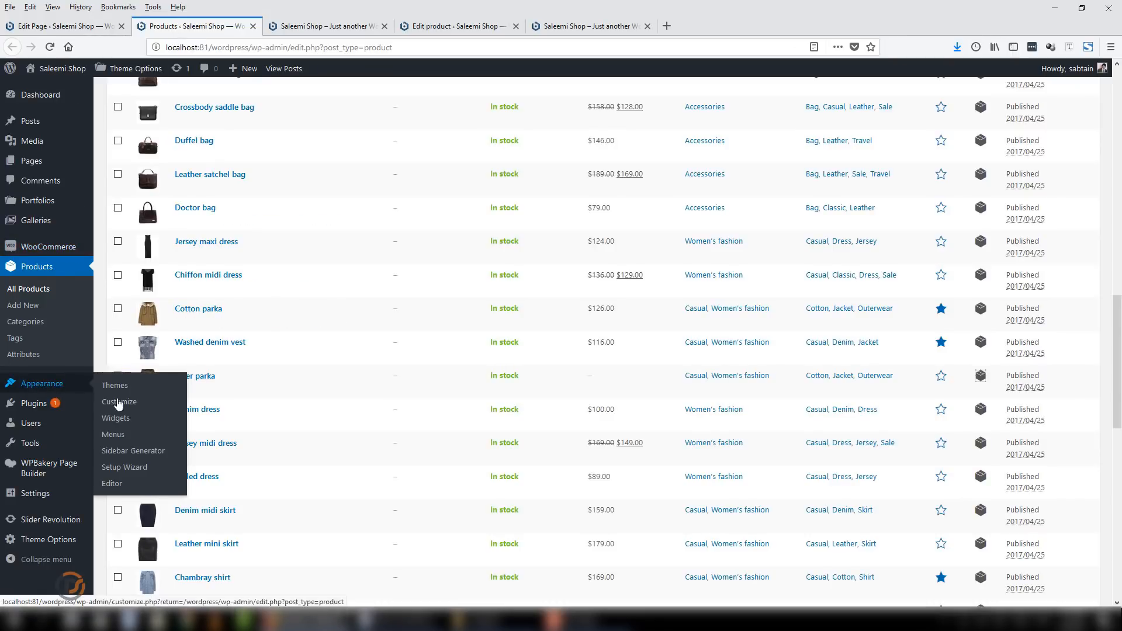
{"action": "right_click", "coordinate": [144, 442]}
{"action": "left_click", "coordinate": [175, 443]}
{"action": "left_click", "coordinate": [327, 26]}
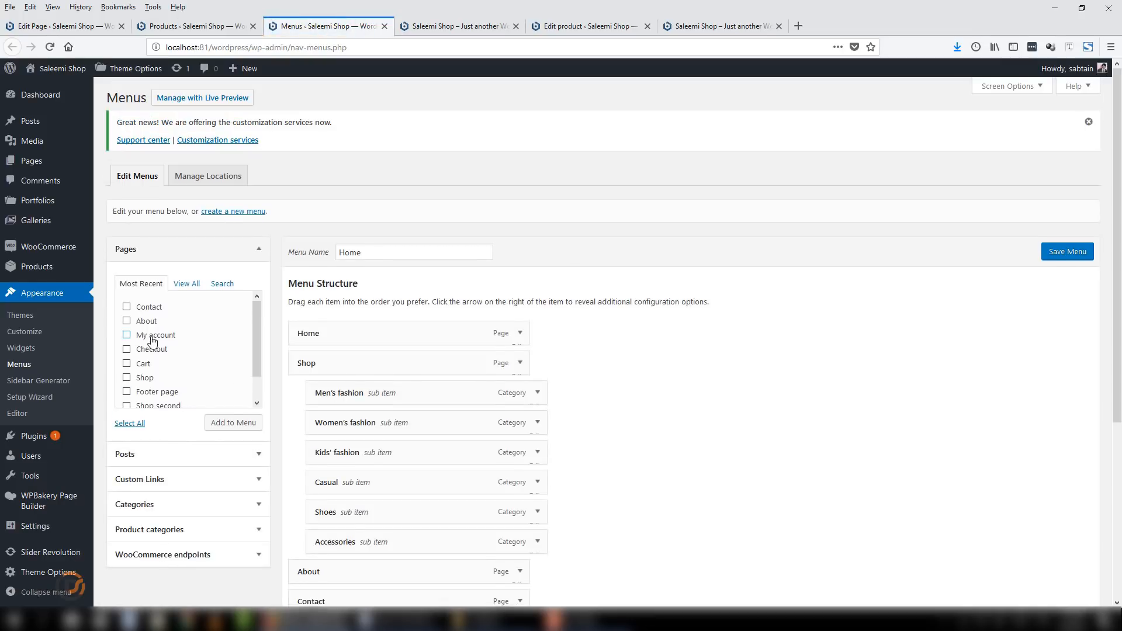
Add the My account page to the Home menu as a top-level item between the Shop submenu and About, and save the menu
{"action": "scroll", "coordinate": [251, 344], "scroll_direction": "down", "scroll_amount": 1}
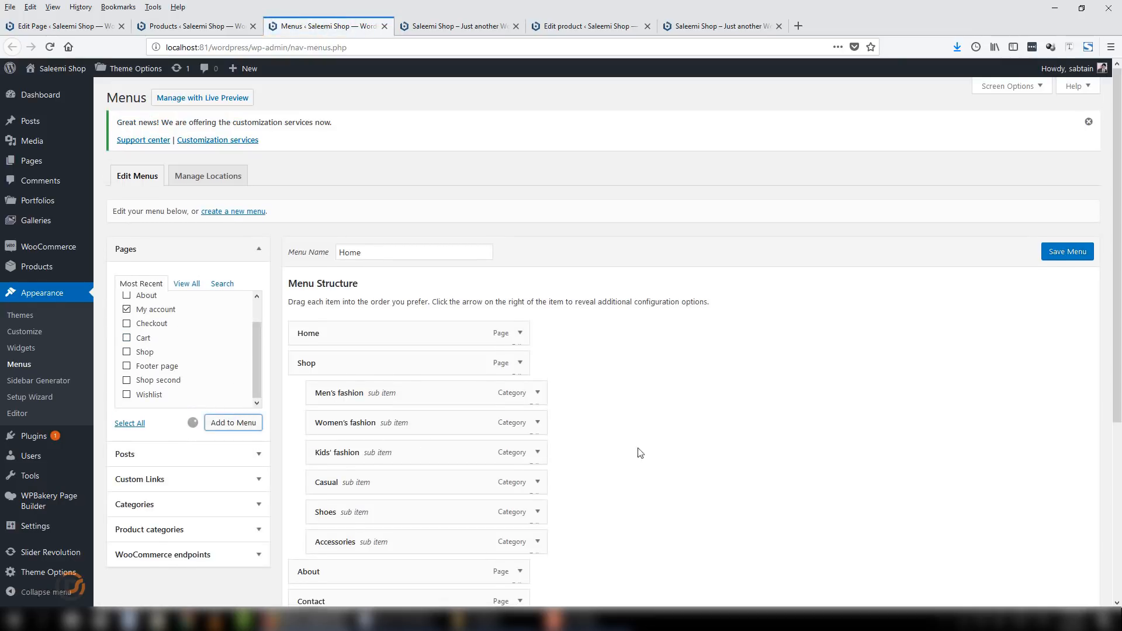
{"action": "scroll", "coordinate": [271, 400], "scroll_direction": "down", "scroll_amount": 5}
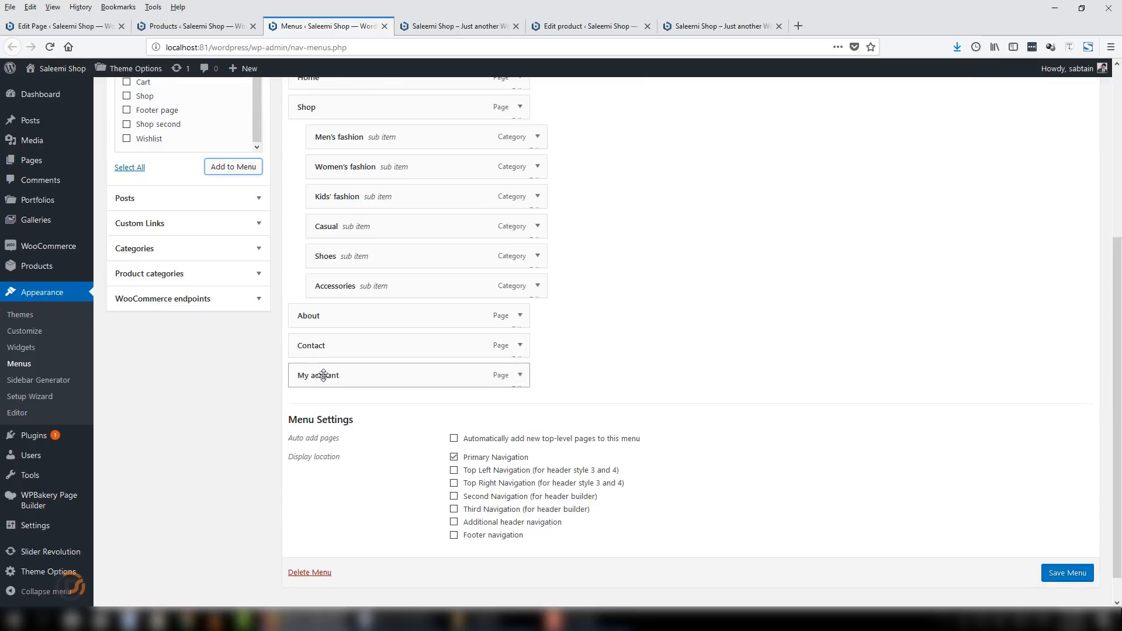
{"action": "left_click_drag", "start_coordinate": [323, 380], "coordinate": [275, 329]}
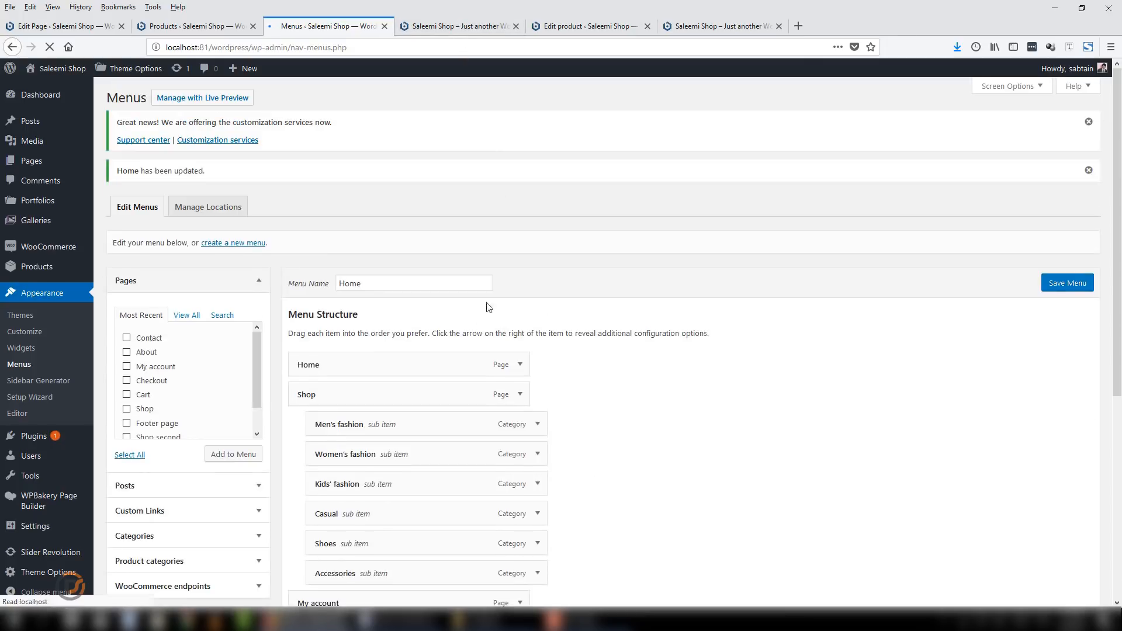
Reload the live home page and open My account from its header navigation
{"action": "left_click", "coordinate": [459, 25]}
{"action": "left_click", "coordinate": [463, 50]}
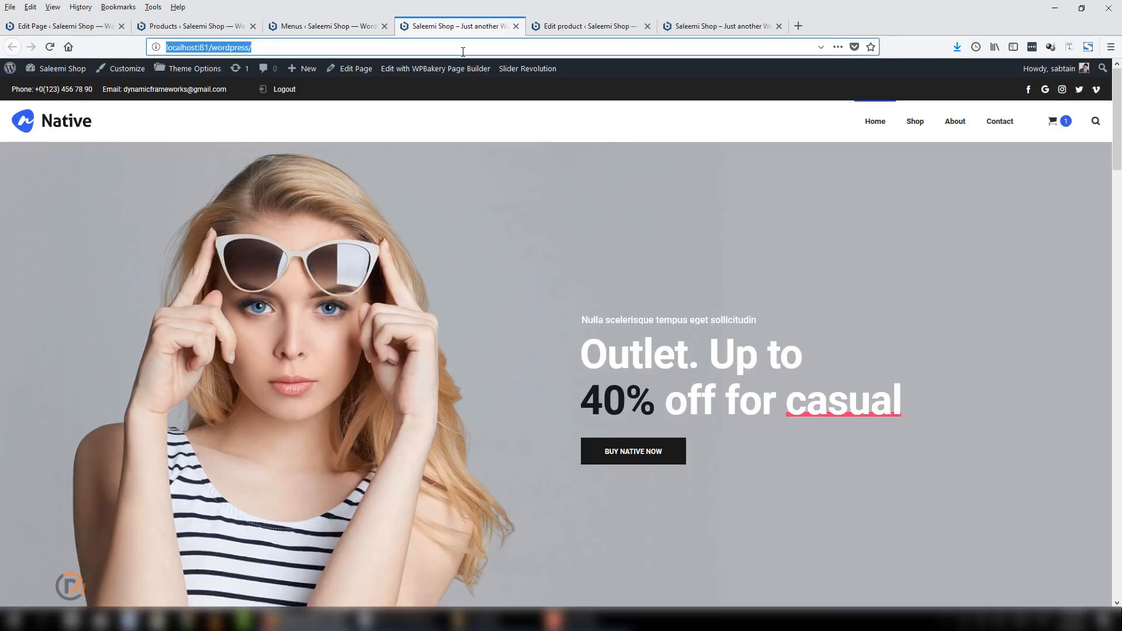
{"action": "key", "text": "Return"}
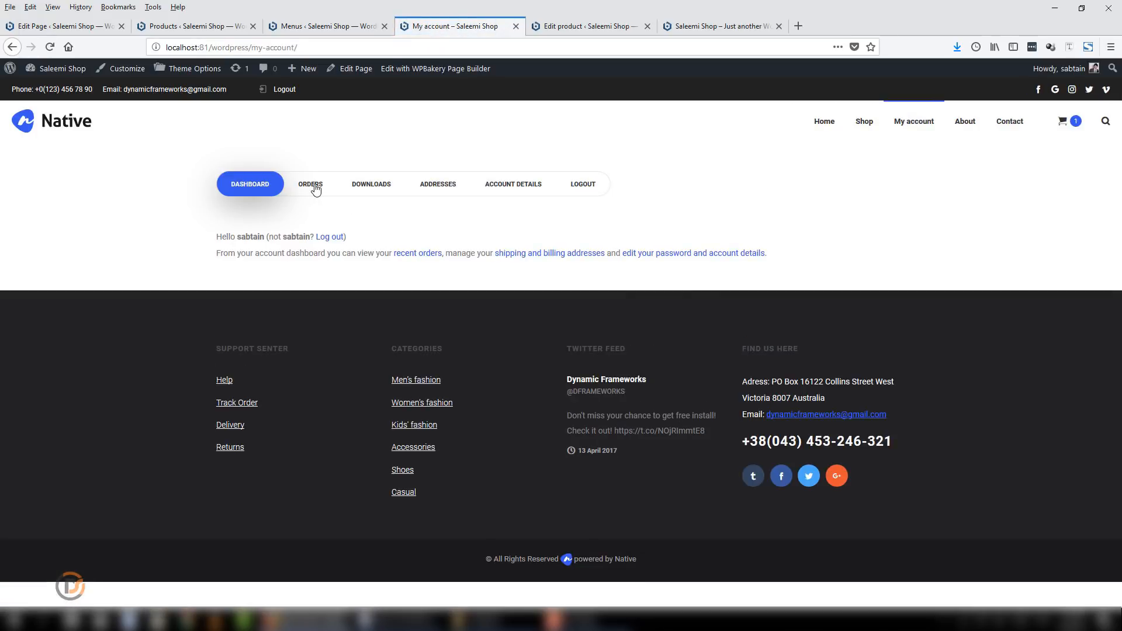
Review the Orders, Downloads and Addresses sections of the account page, and return to the shop's home page
{"action": "left_click", "coordinate": [314, 212]}
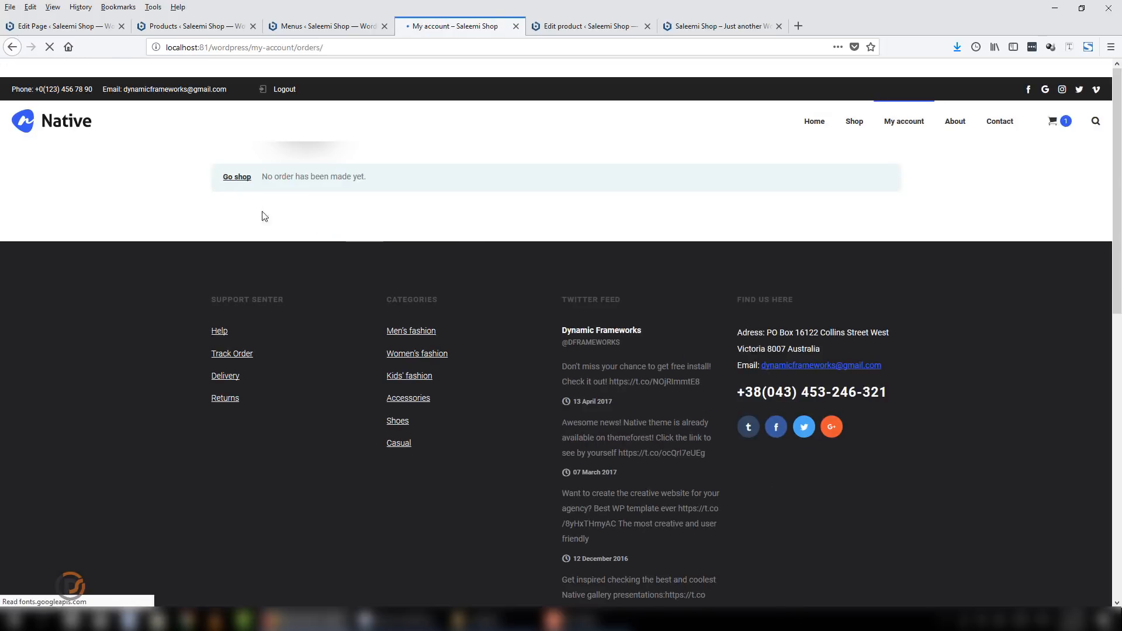
{"action": "left_click", "coordinate": [383, 186]}
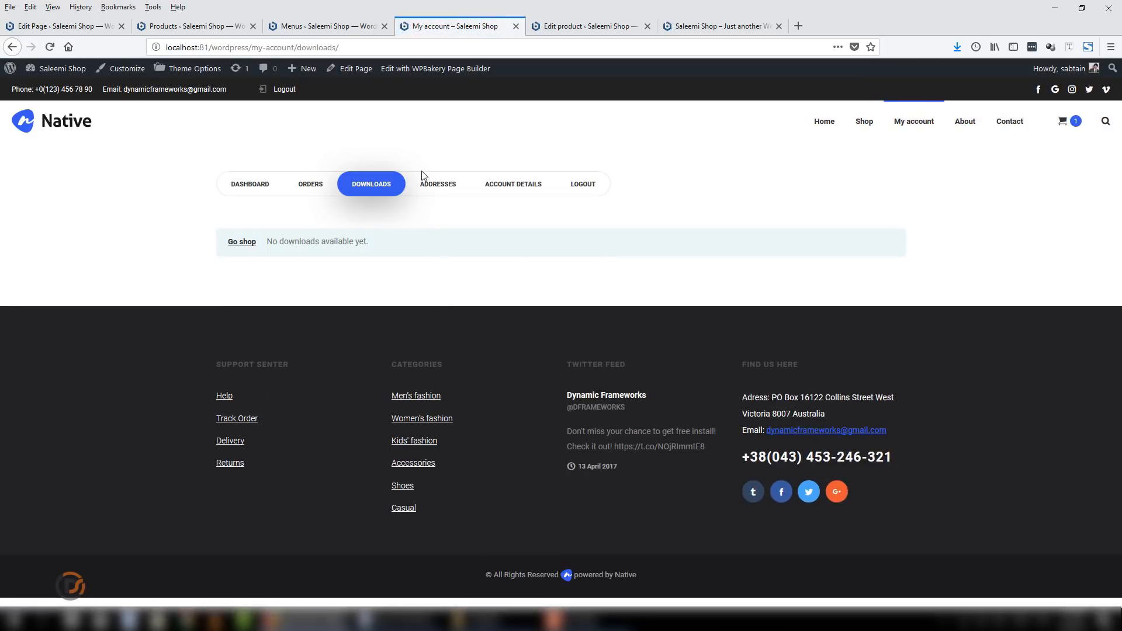
{"action": "left_click", "coordinate": [430, 187]}
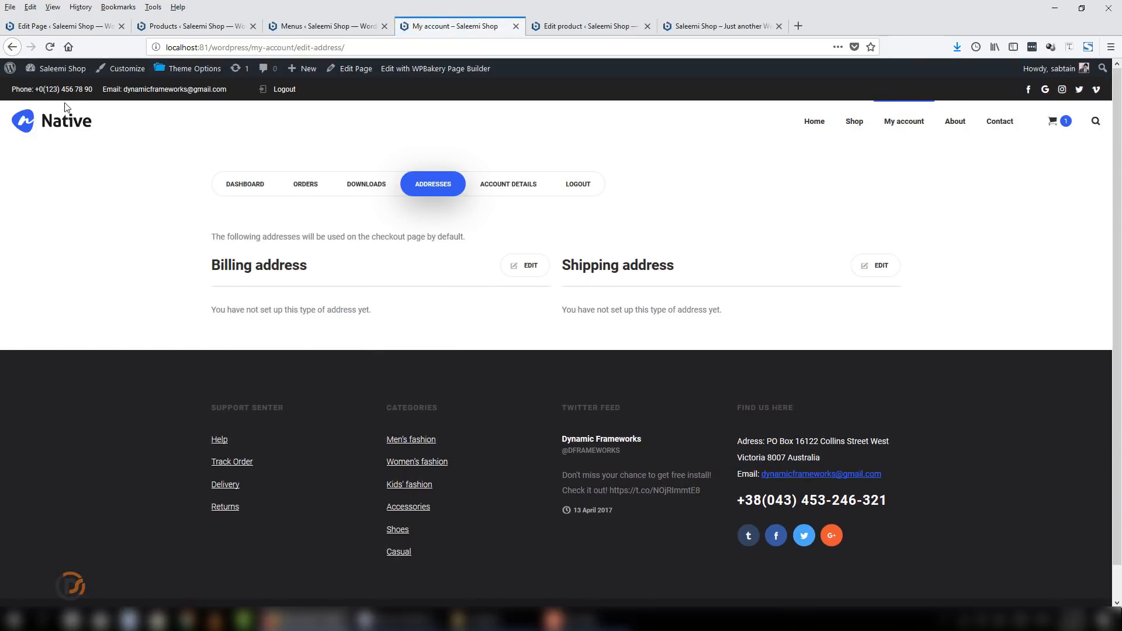
{"action": "left_click", "coordinate": [58, 123]}
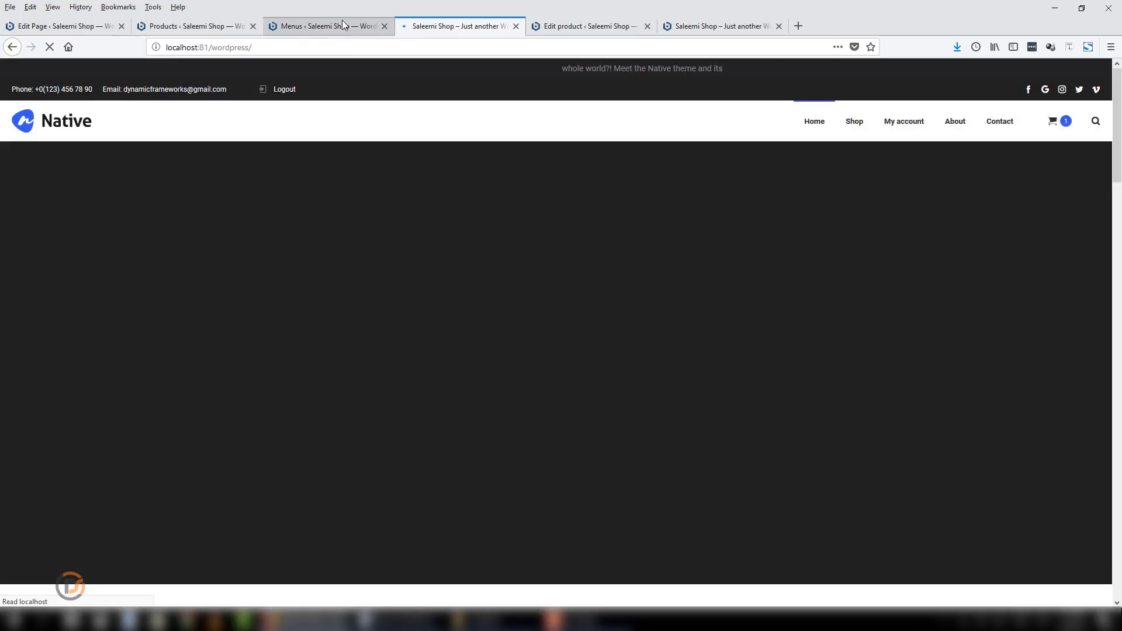
Go from the products admin page to the WordPress dashboard and open the WooCommerce Orders list
{"action": "left_click", "coordinate": [342, 23]}
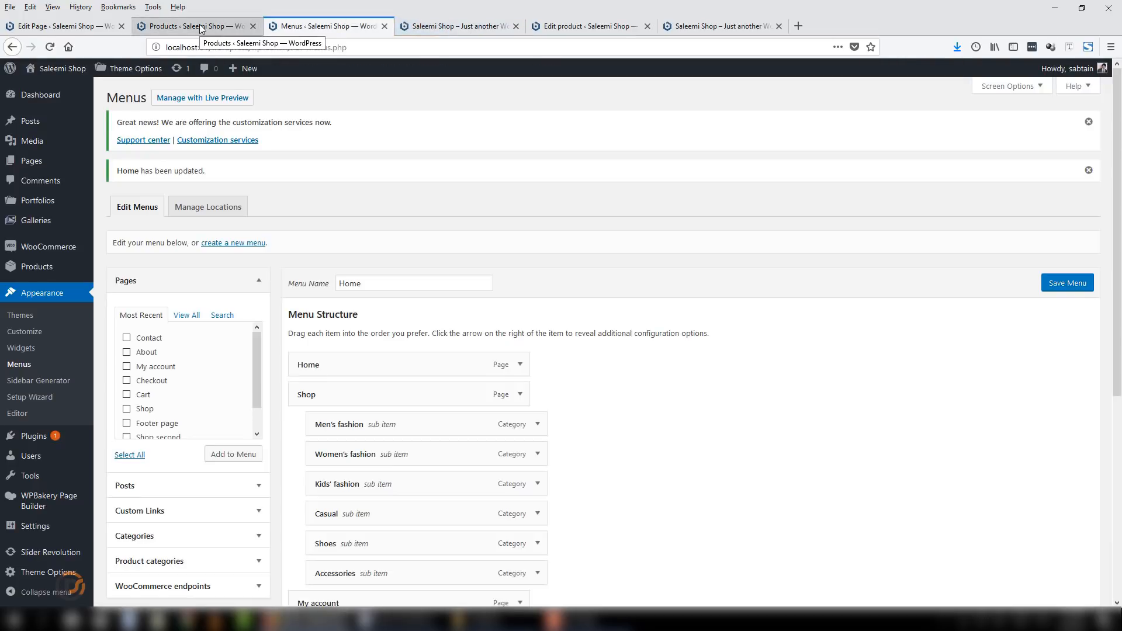
{"action": "left_click", "coordinate": [201, 28]}
{"action": "scroll", "coordinate": [47, 374], "scroll_direction": "up", "scroll_amount": 5}
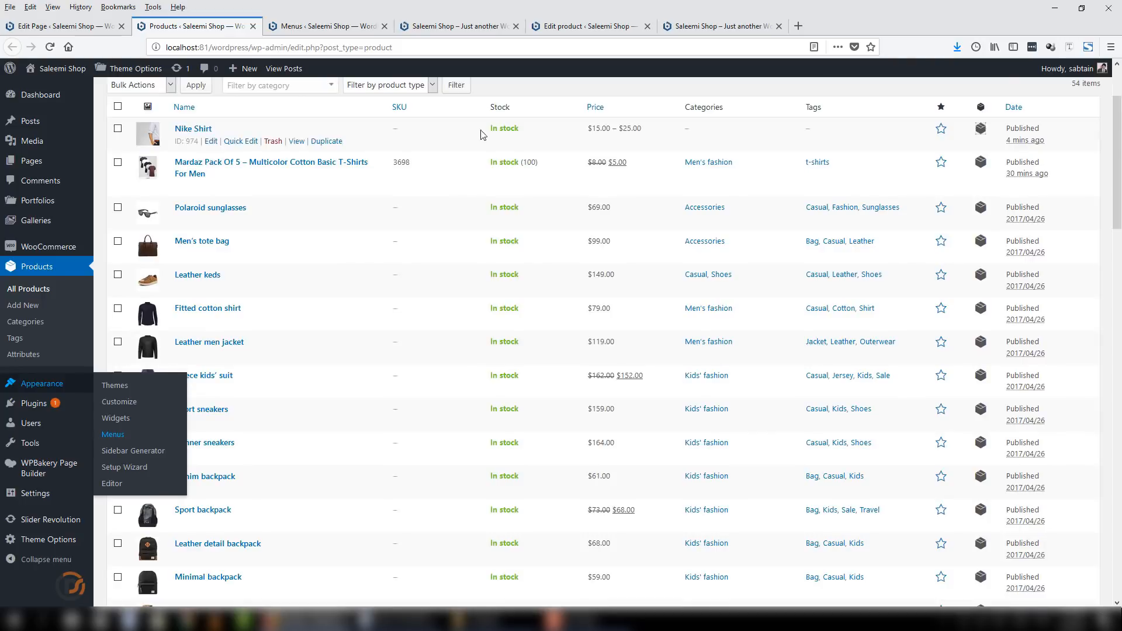
{"action": "left_click", "coordinate": [79, 94]}
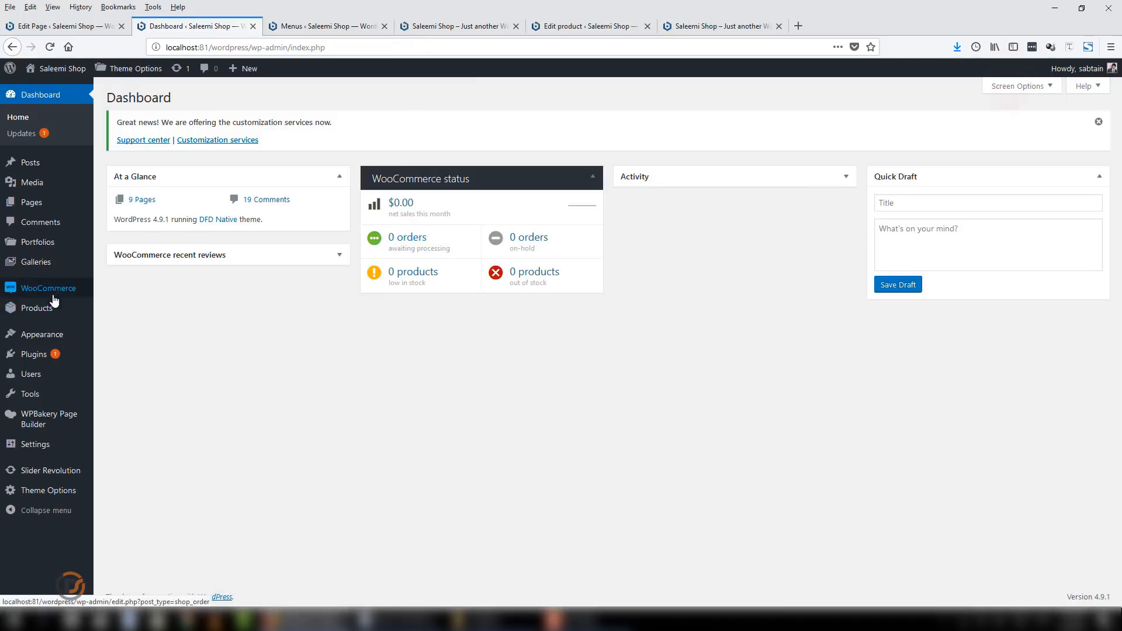
{"action": "mouse_move", "coordinate": [52, 288]}
{"action": "left_click", "coordinate": [128, 294]}
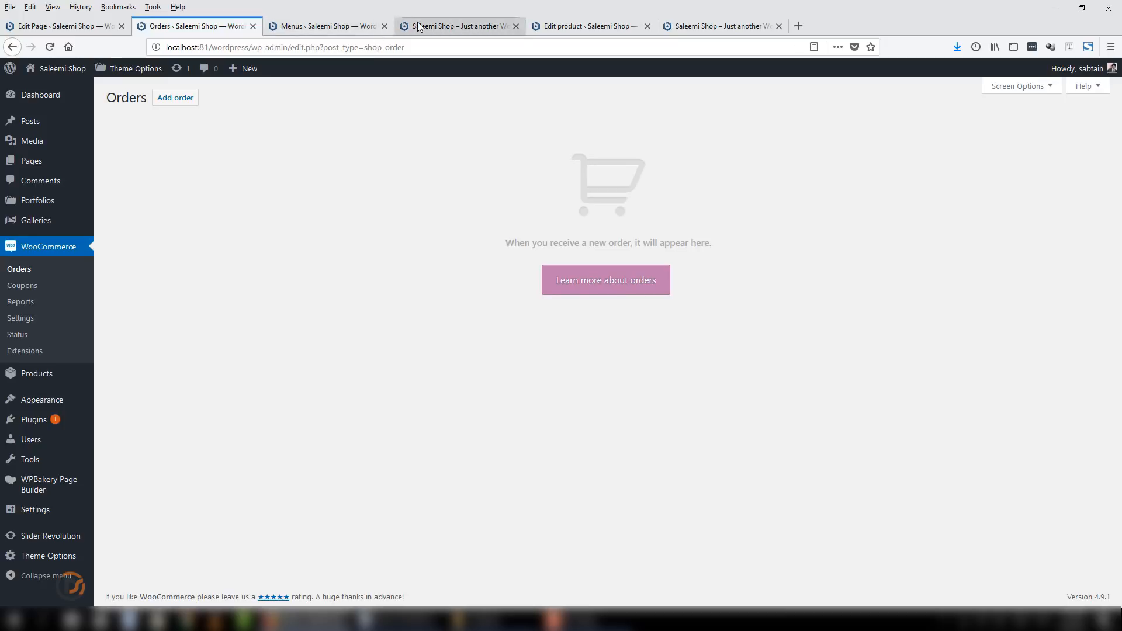
Check the cart preview on the live home page and close the Menus browser tab
{"action": "left_click", "coordinate": [456, 25]}
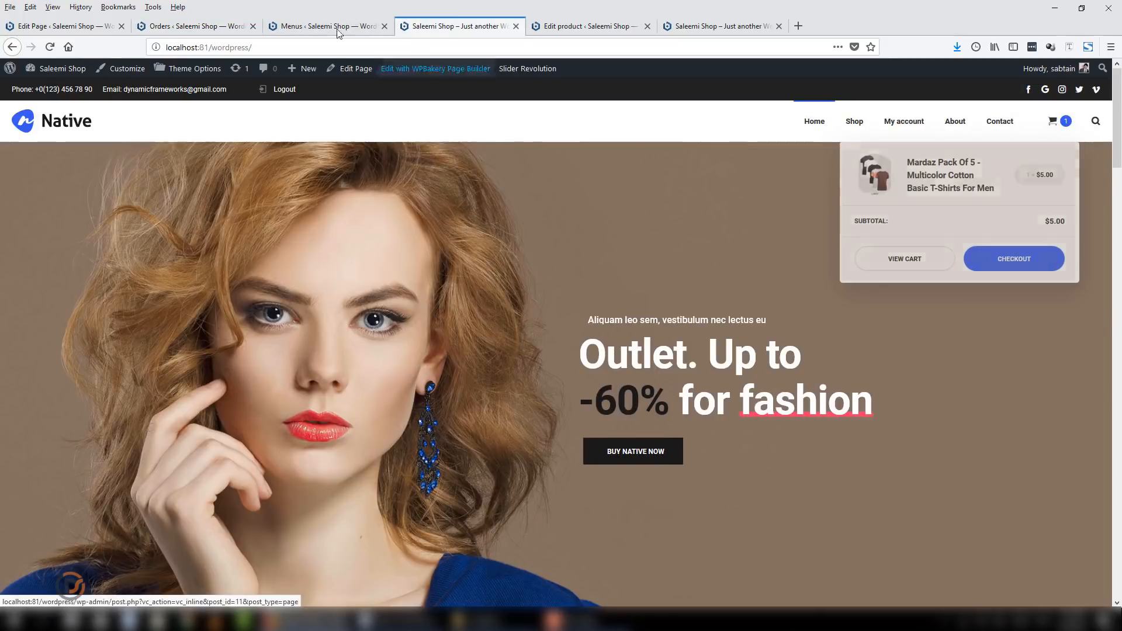
{"action": "left_click", "coordinate": [338, 29]}
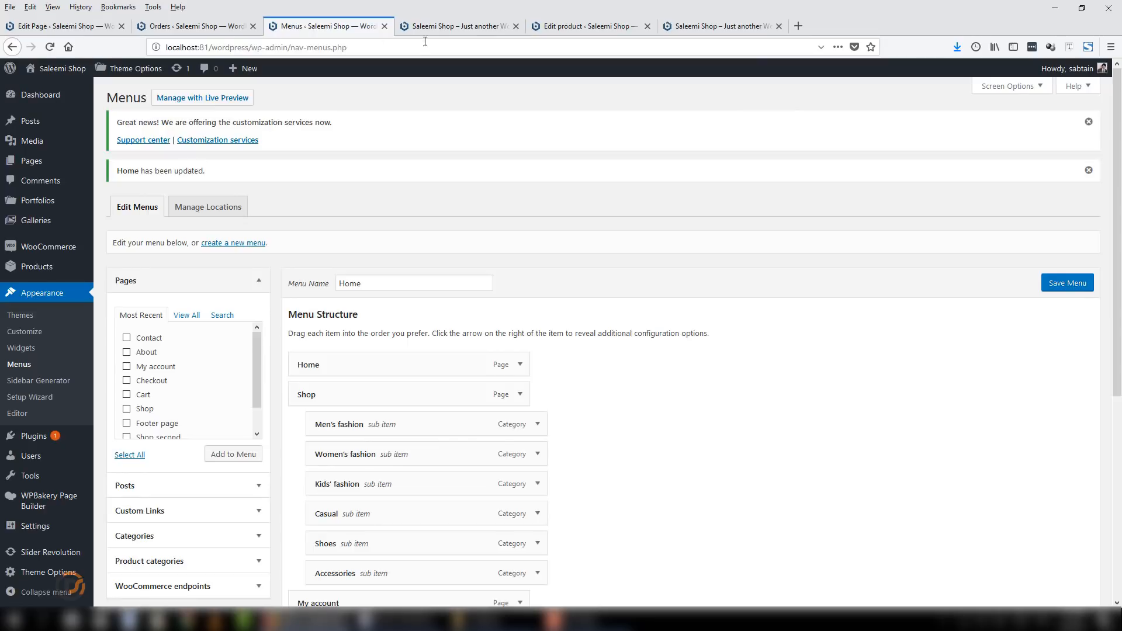
{"action": "left_click", "coordinate": [384, 26]}
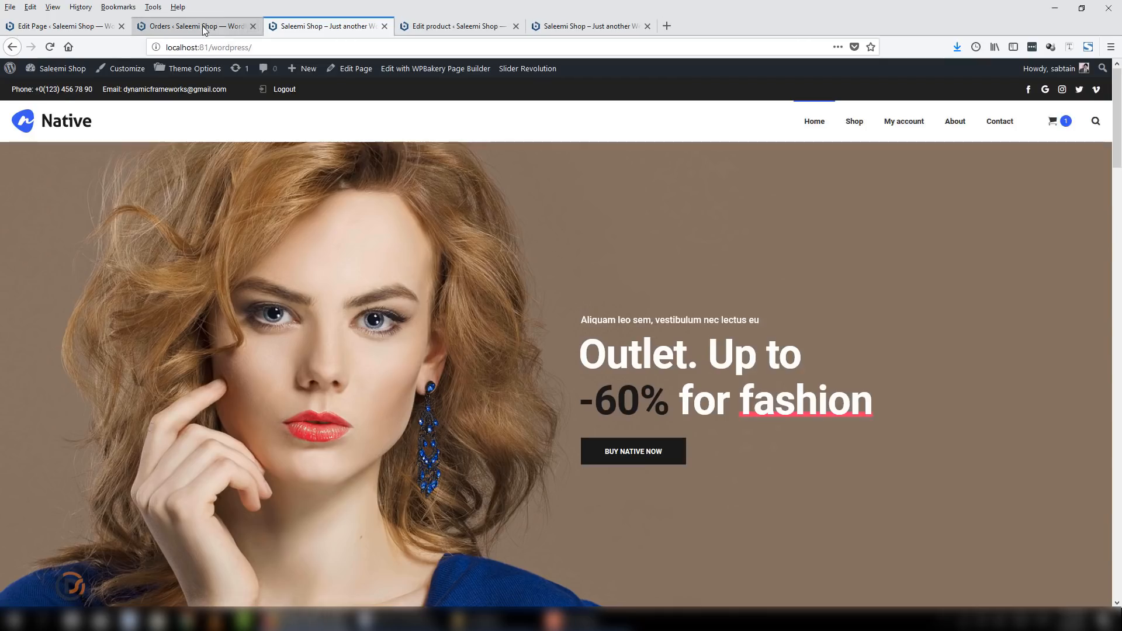
Return from the Orders page to the WordPress dashboard and dismiss the customization services notice
{"action": "left_click", "coordinate": [205, 27]}
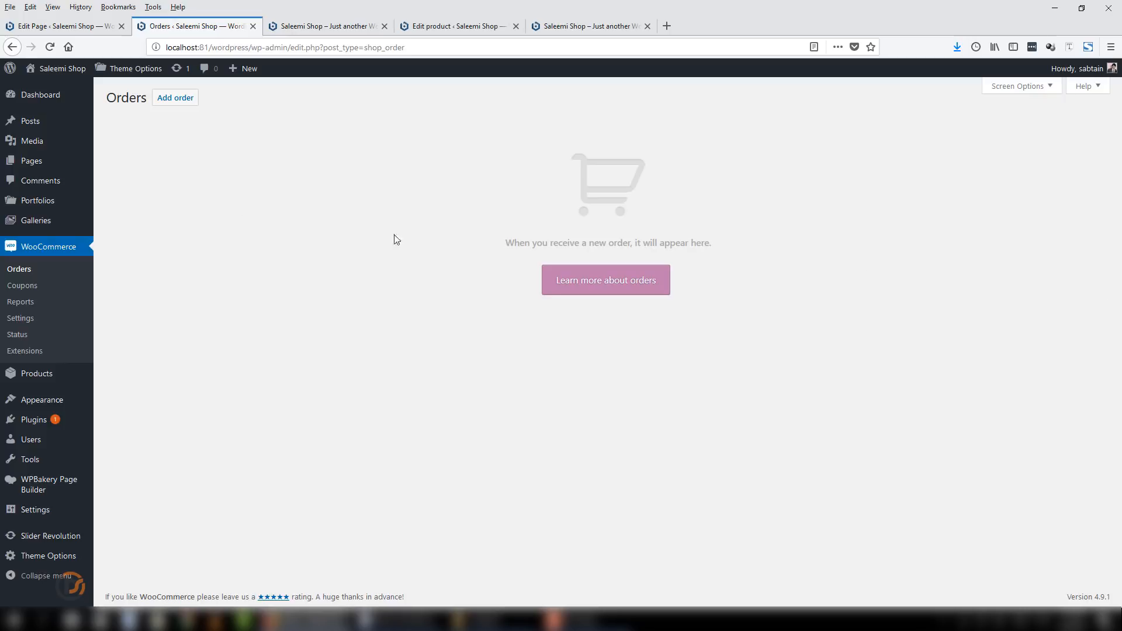
{"action": "left_click", "coordinate": [56, 99]}
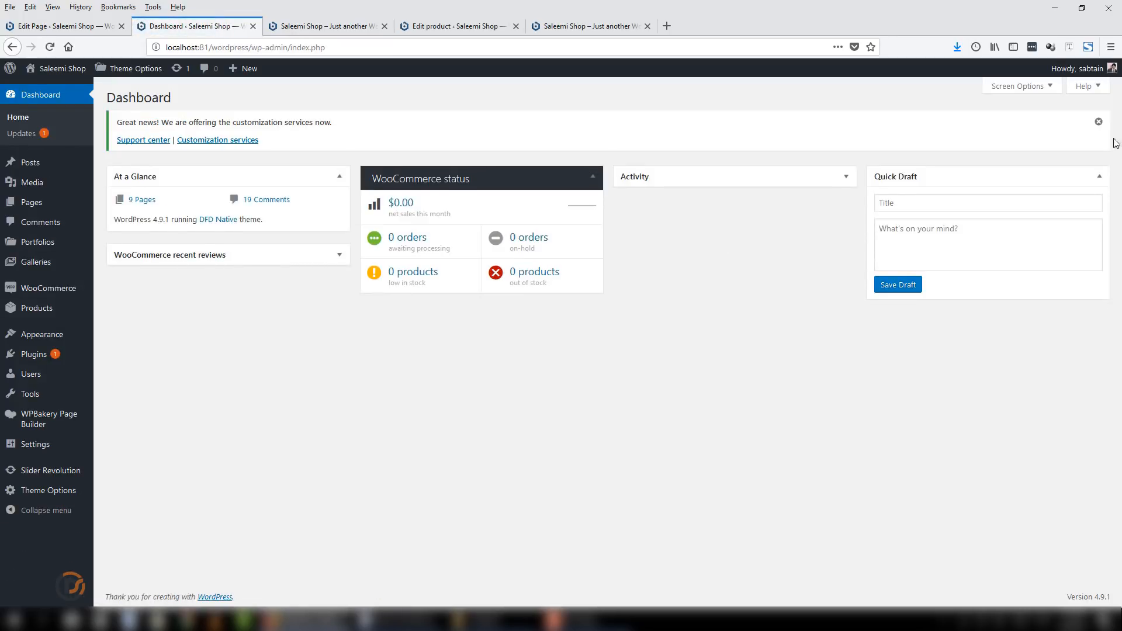
{"action": "left_click", "coordinate": [1098, 121]}
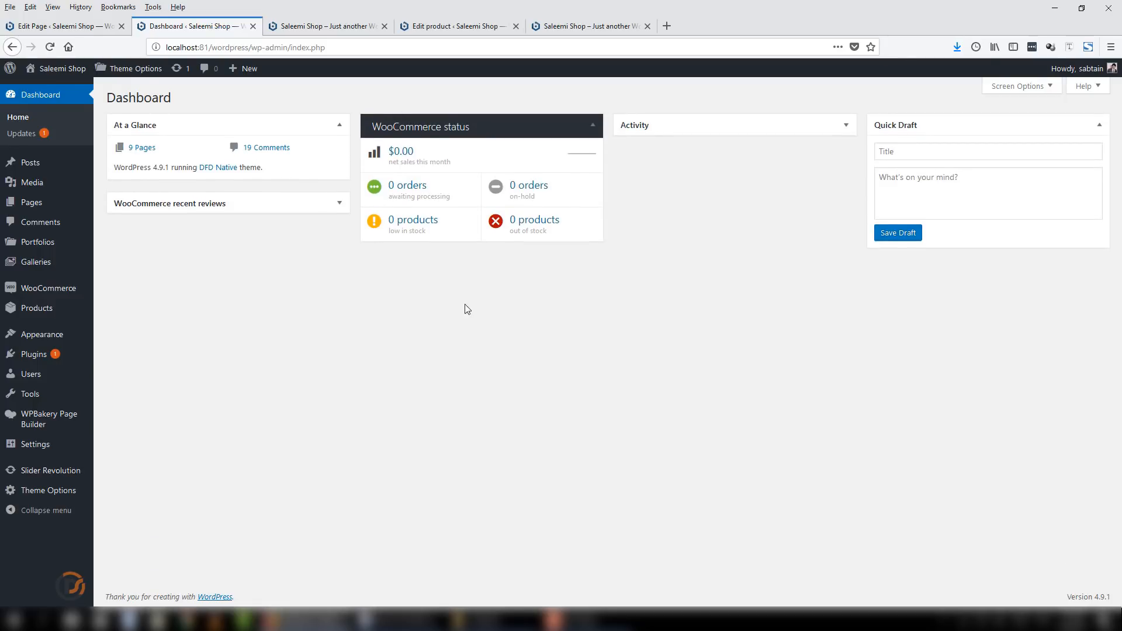